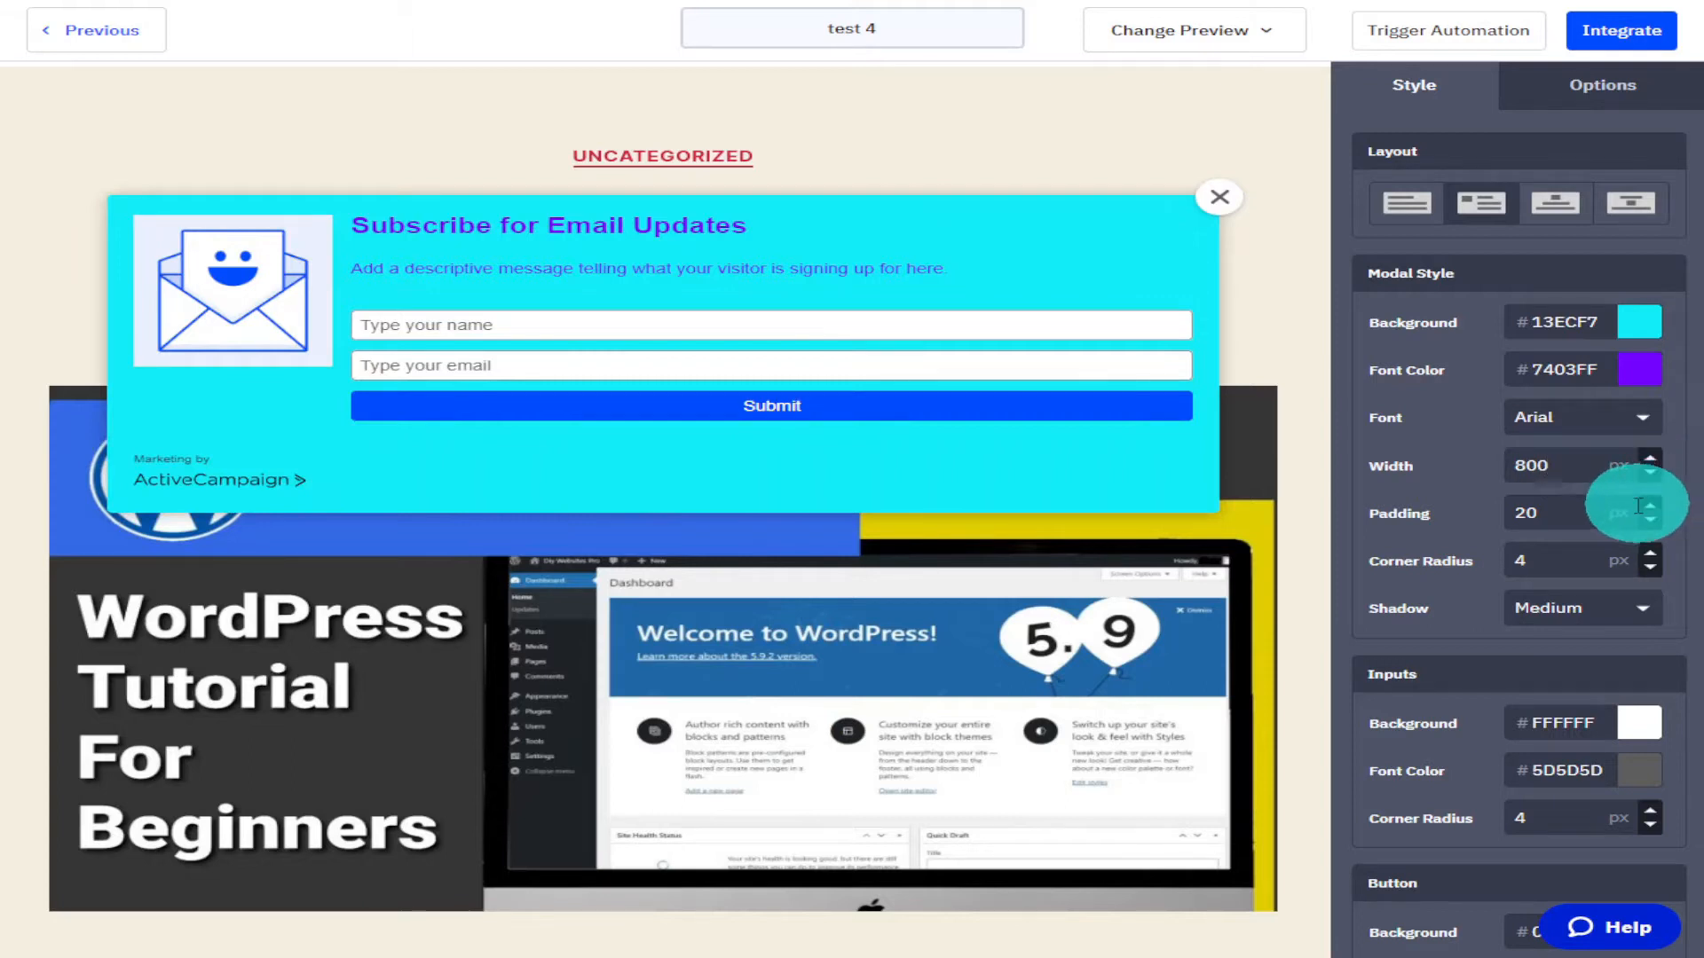
pyautogui.click(1653, 505)
pyautogui.click(1652, 506)
pyautogui.click(1652, 516)
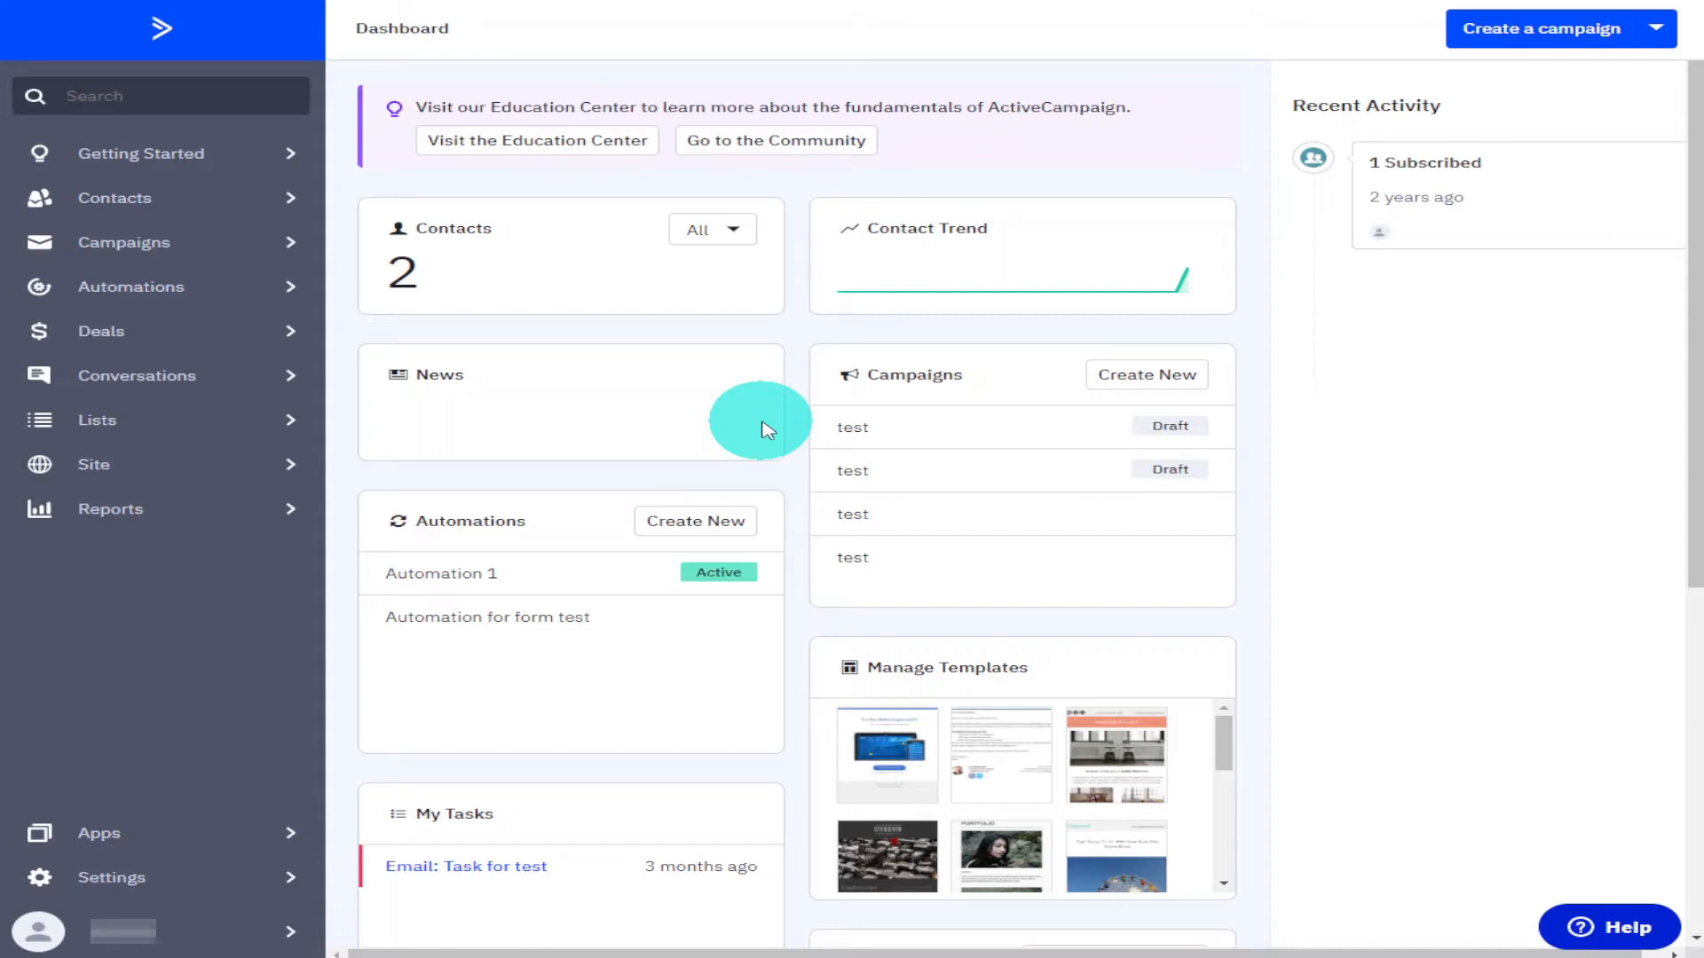
# Create a new inline form named test that subscribes to the Master Contact List.
pyautogui.click(265, 485)
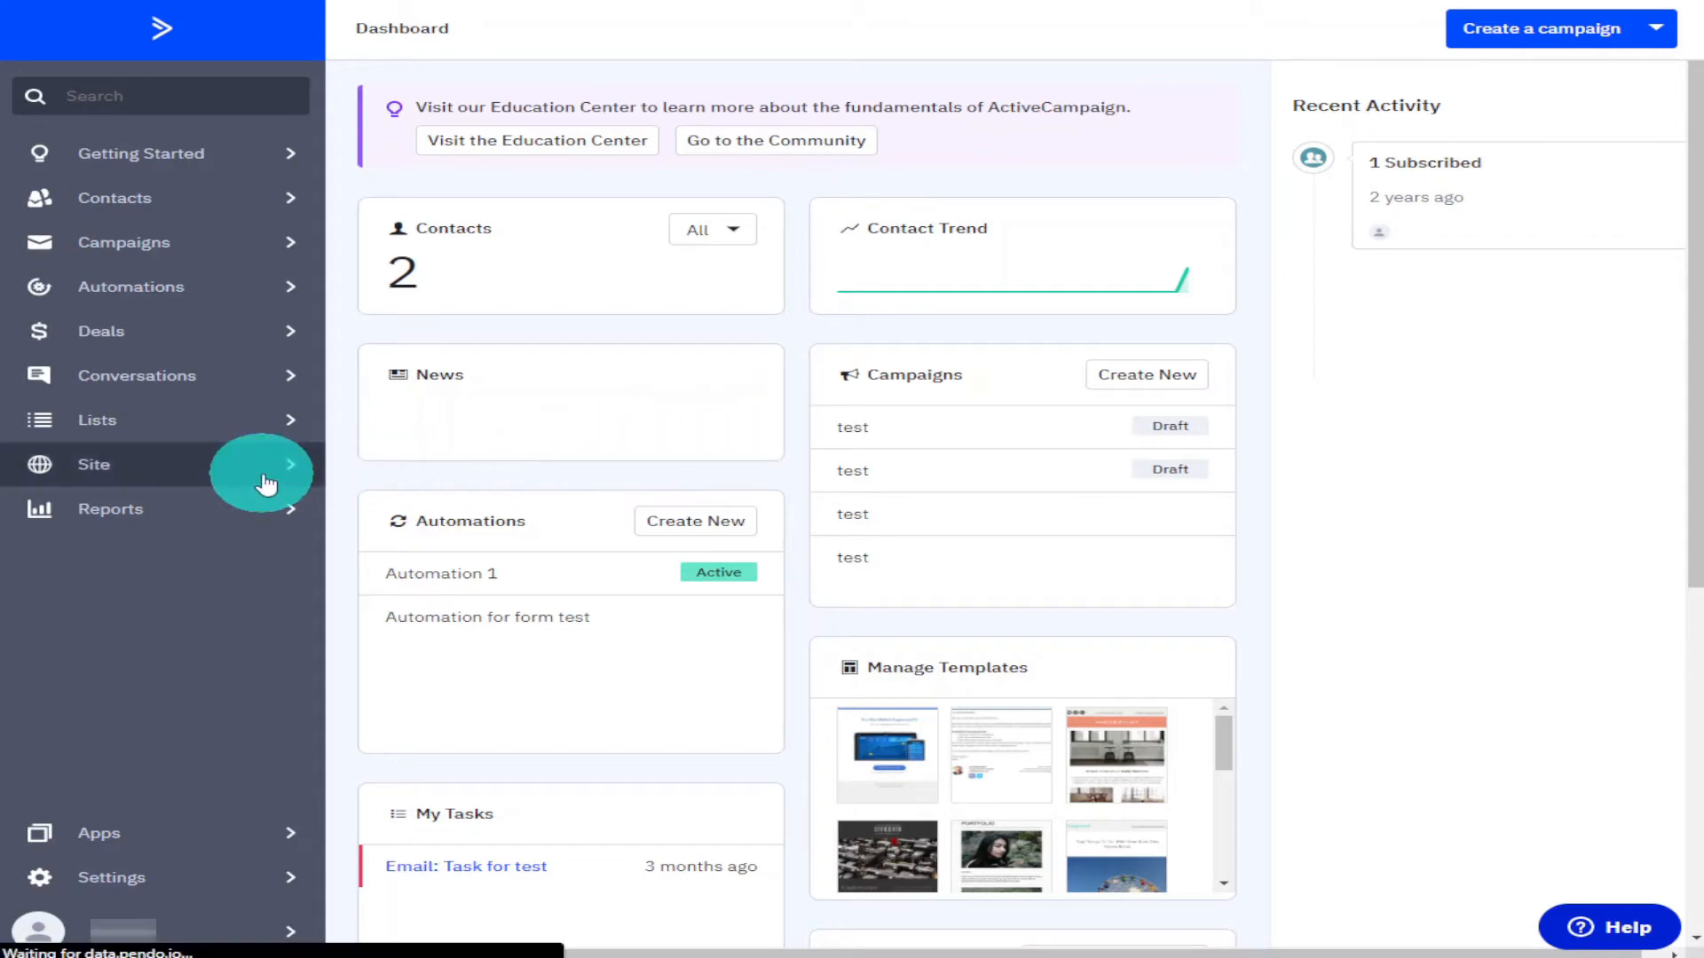
pyautogui.click(203, 138)
pyautogui.click(833, 652)
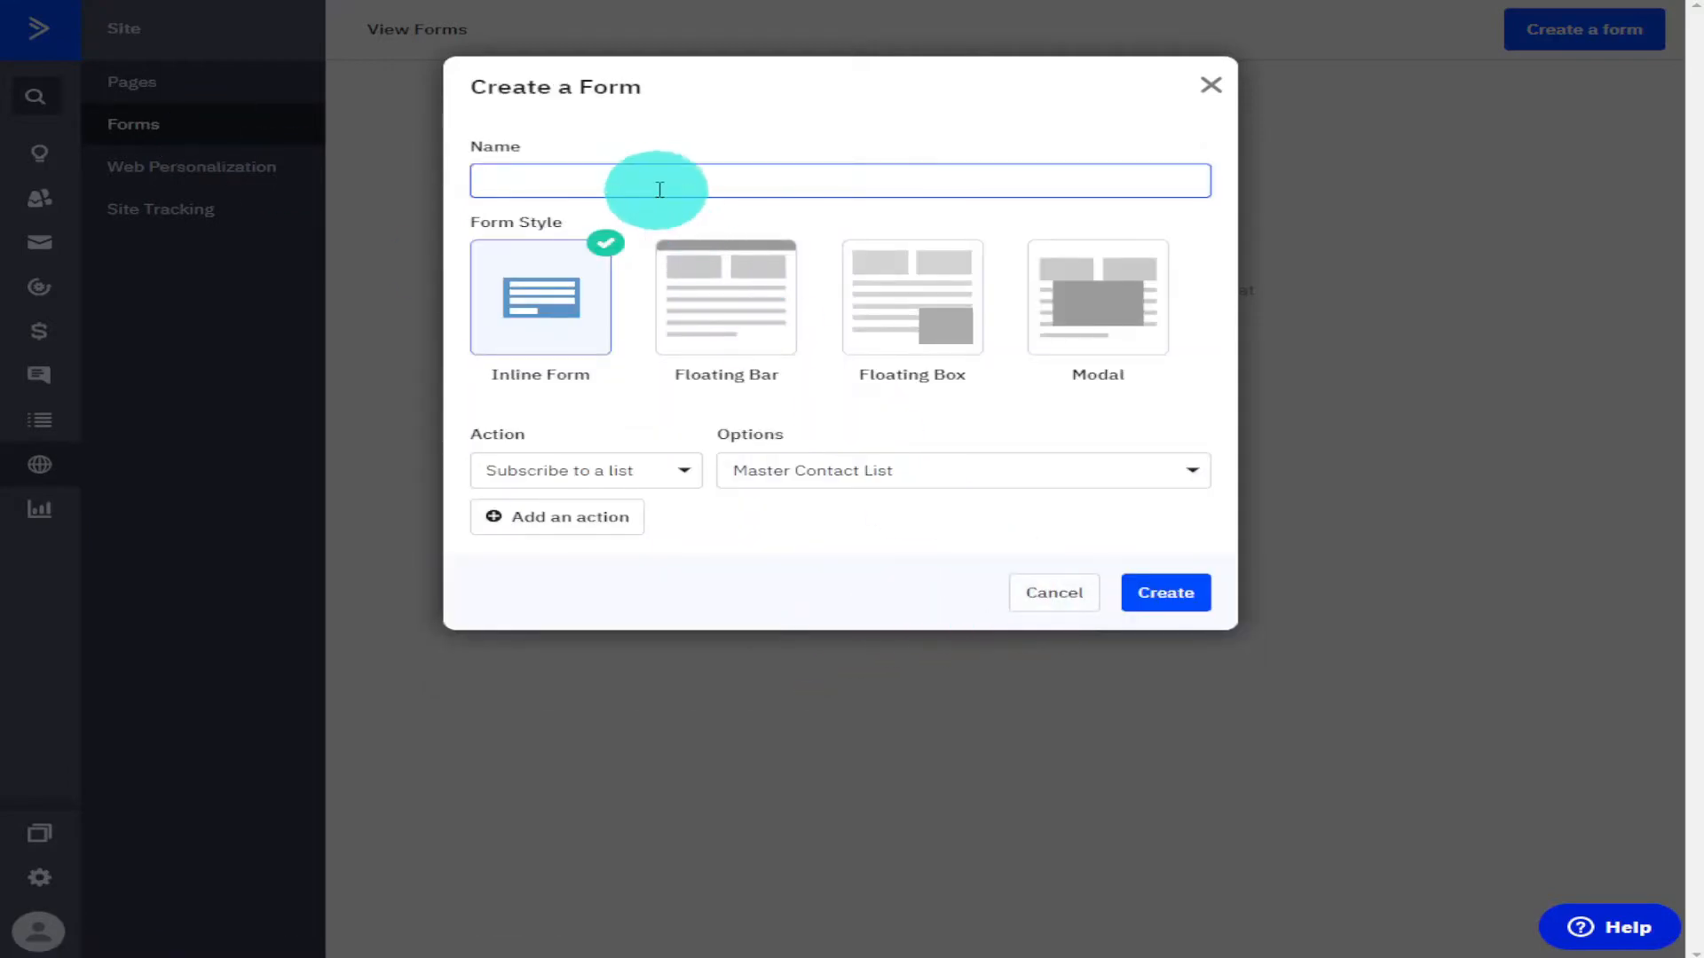
pyautogui.write('test')
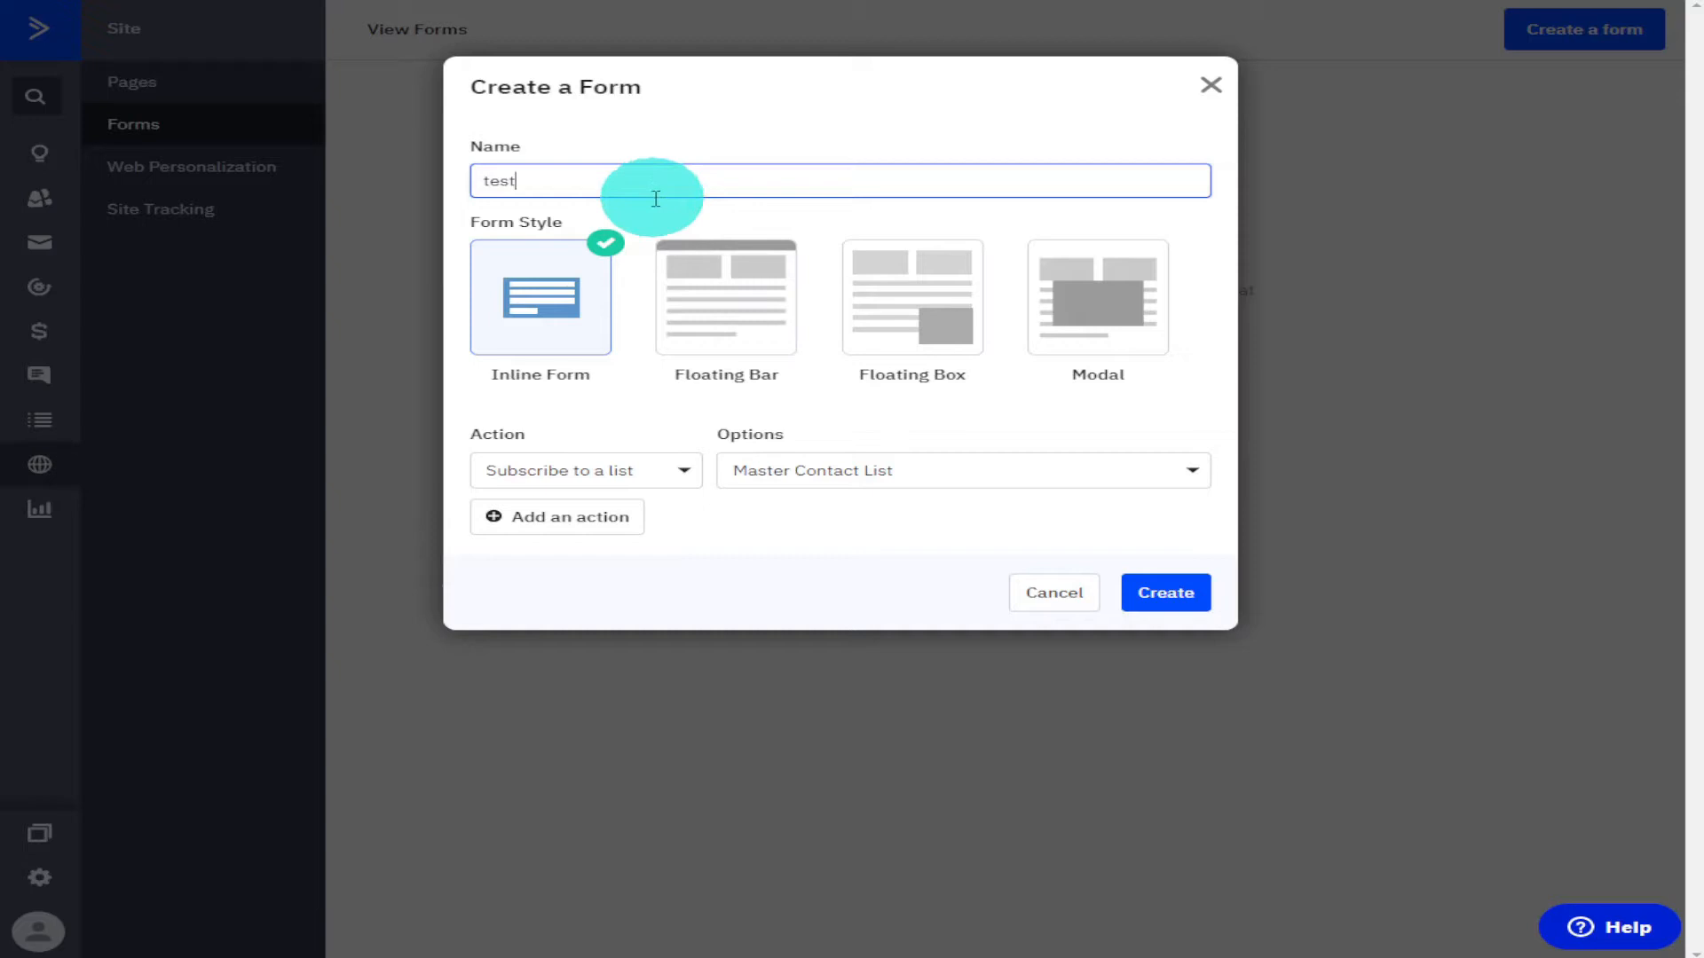
pyautogui.click(1169, 596)
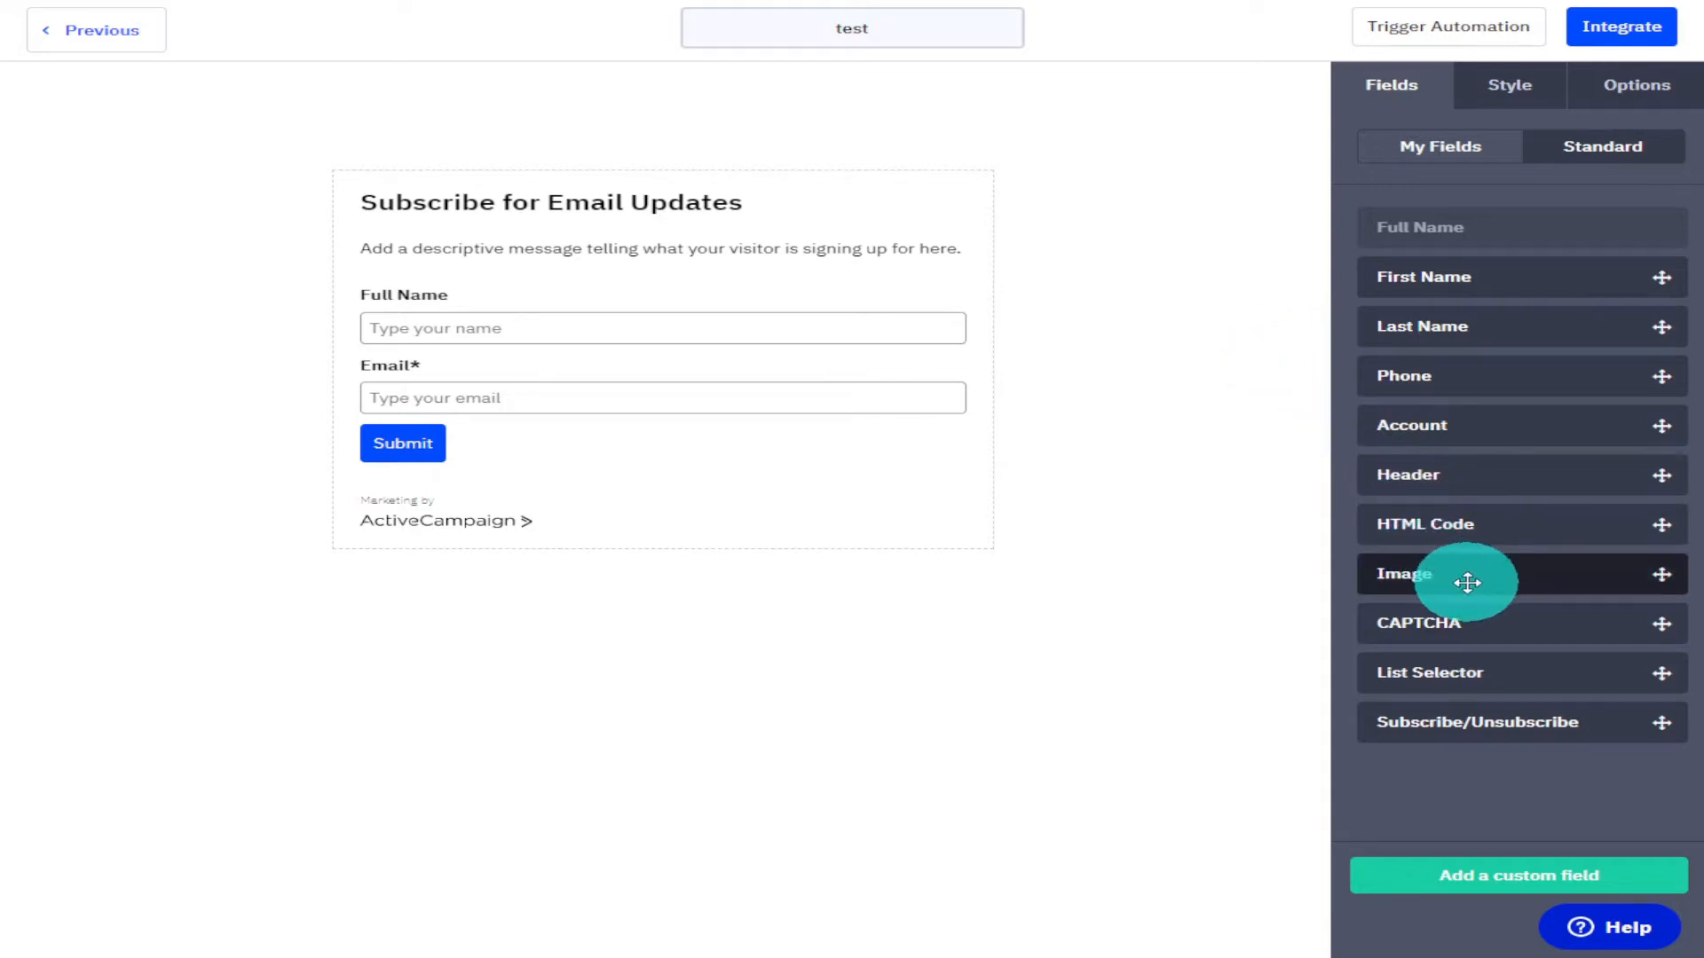
# Add an Image field below Full Name and insert active.png from the content manager.
pyautogui.moveTo(1552, 572); pyautogui.dragTo(724, 354)
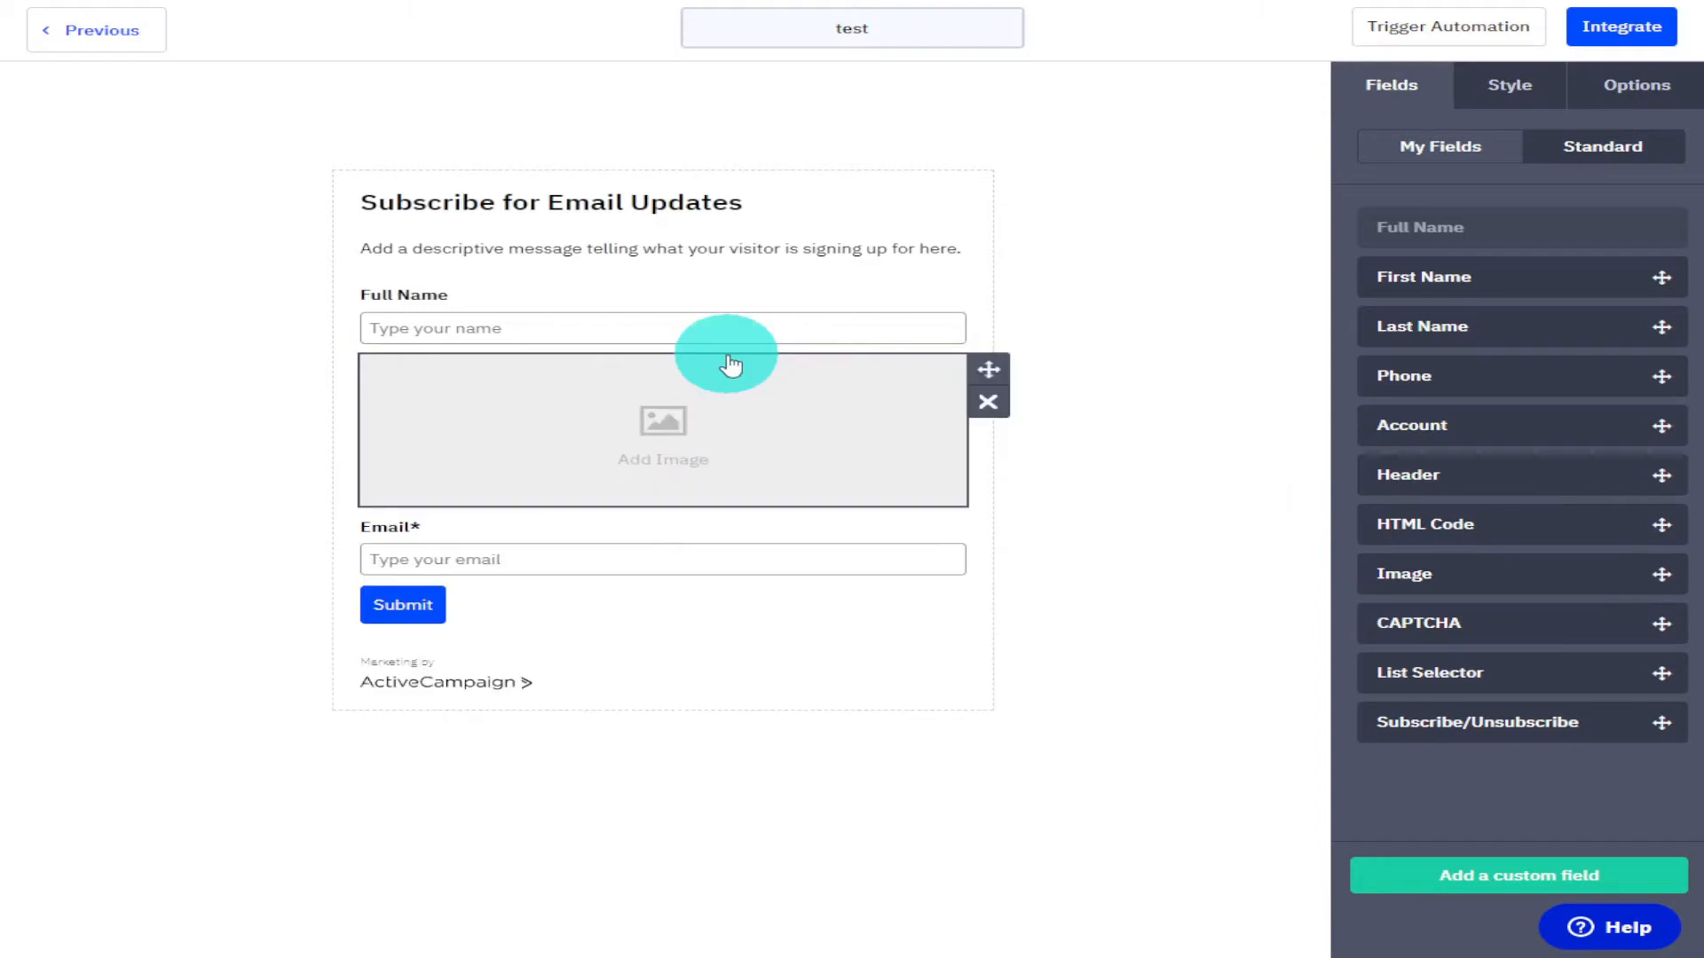
pyautogui.click(650, 437)
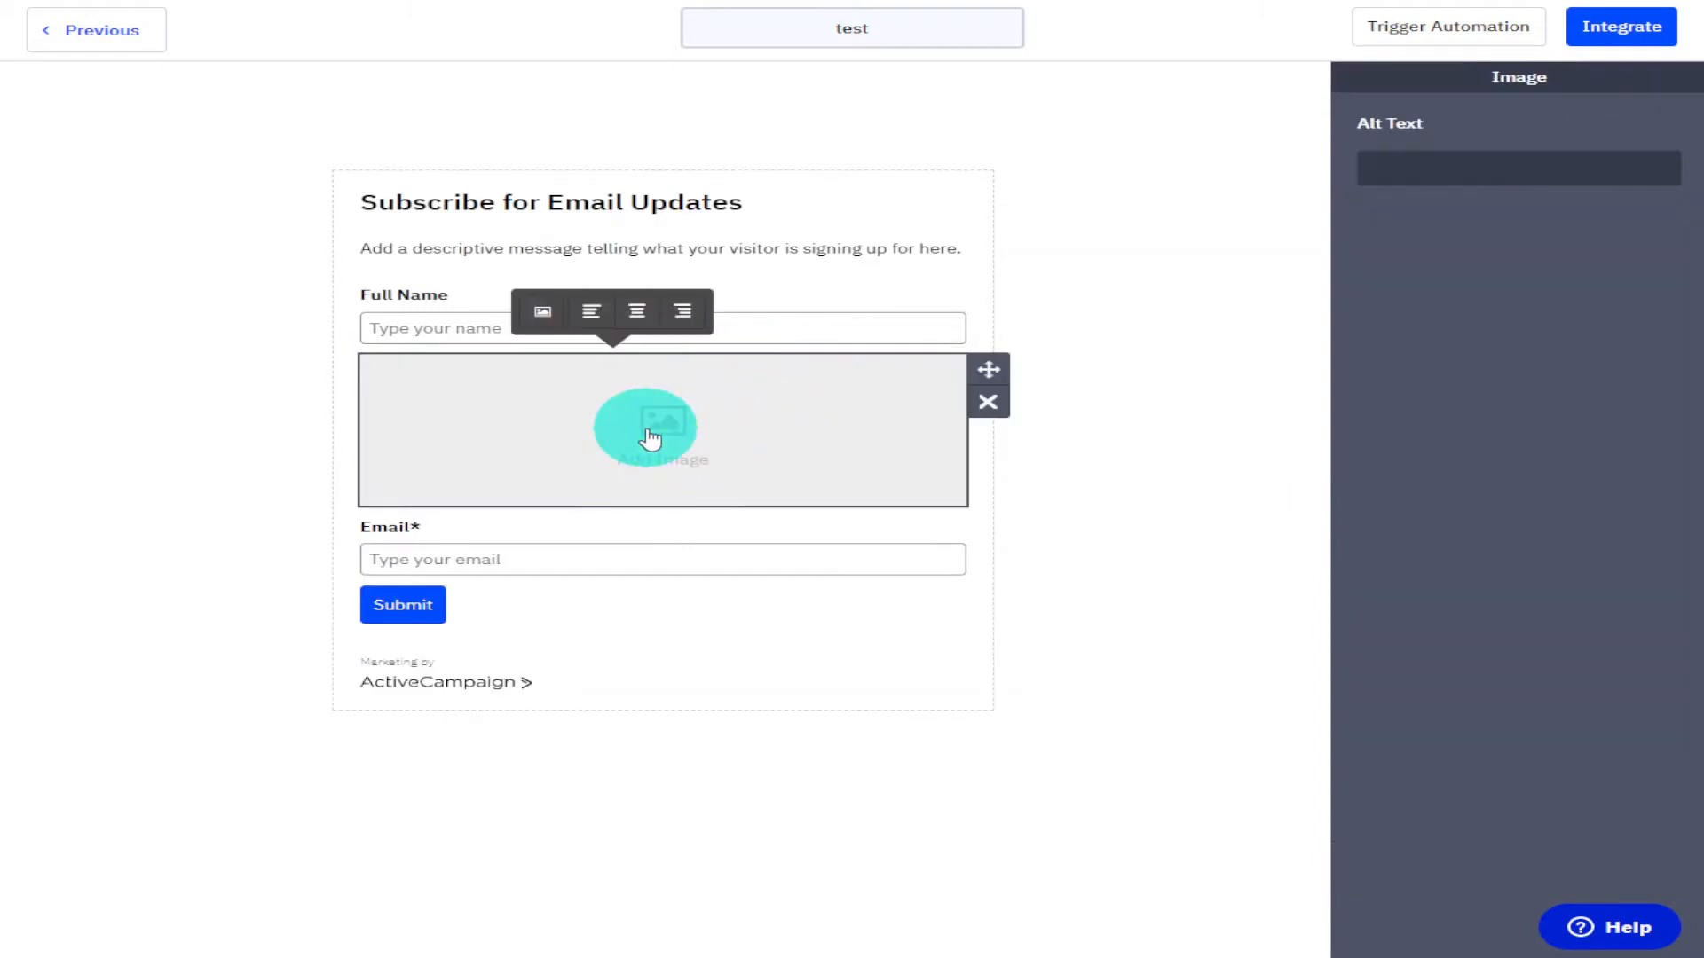
pyautogui.click(543, 327)
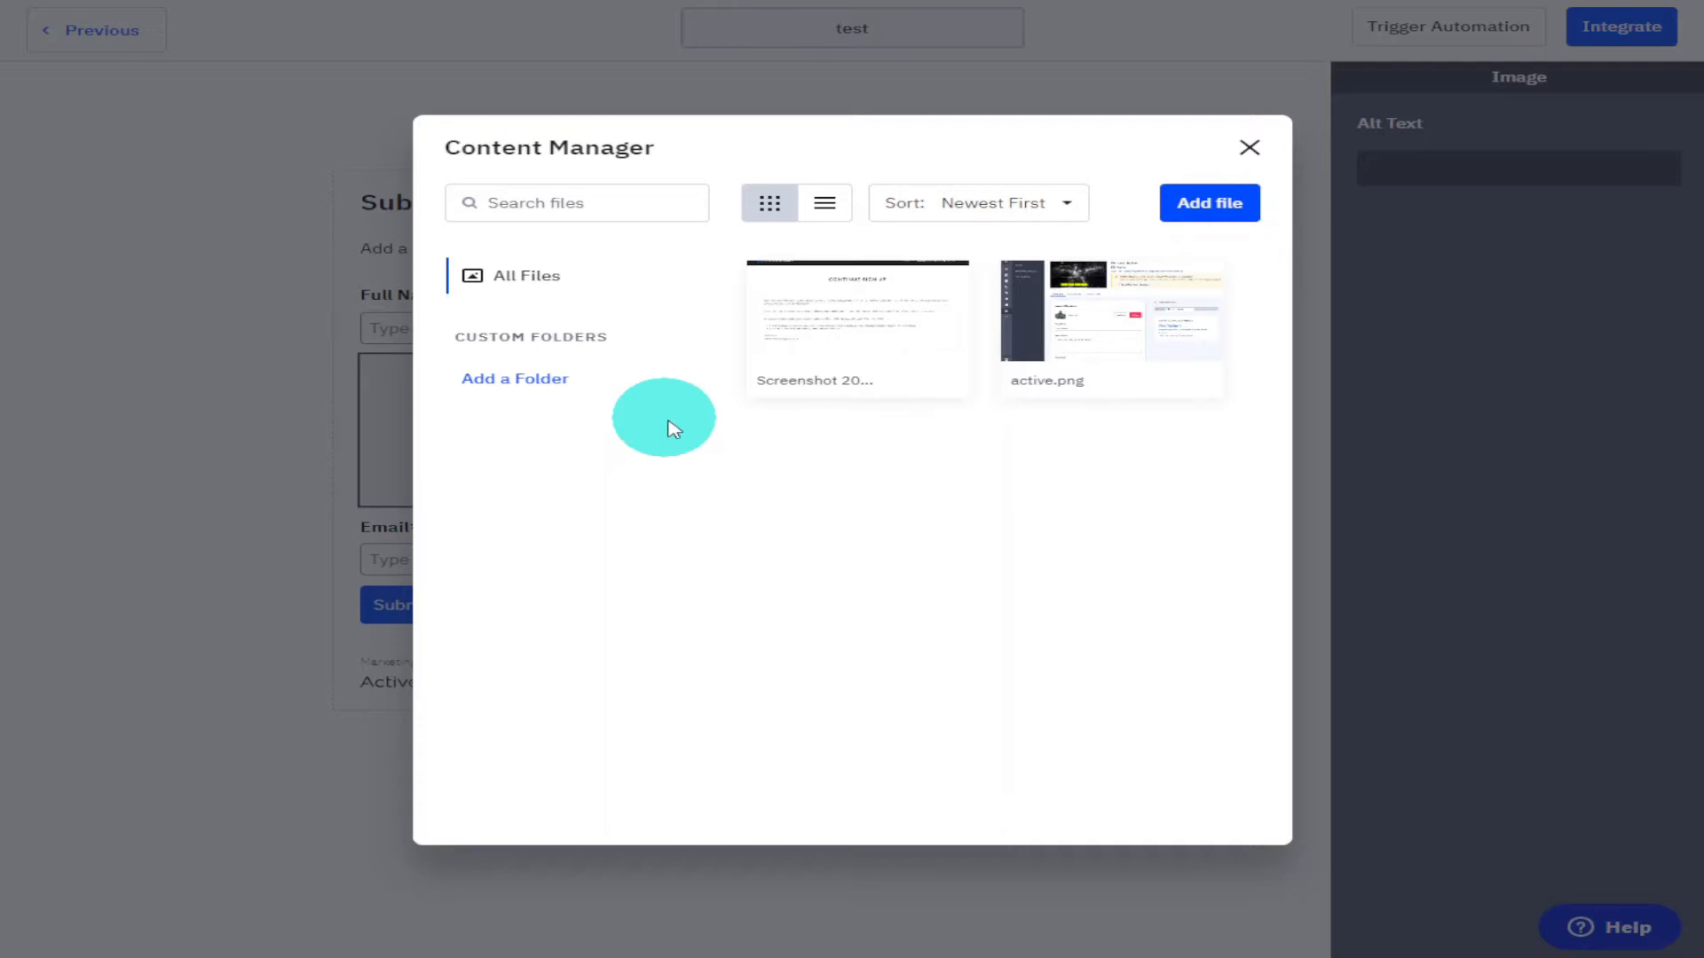
pyautogui.moveTo(1083, 360)
pyautogui.click(1152, 317)
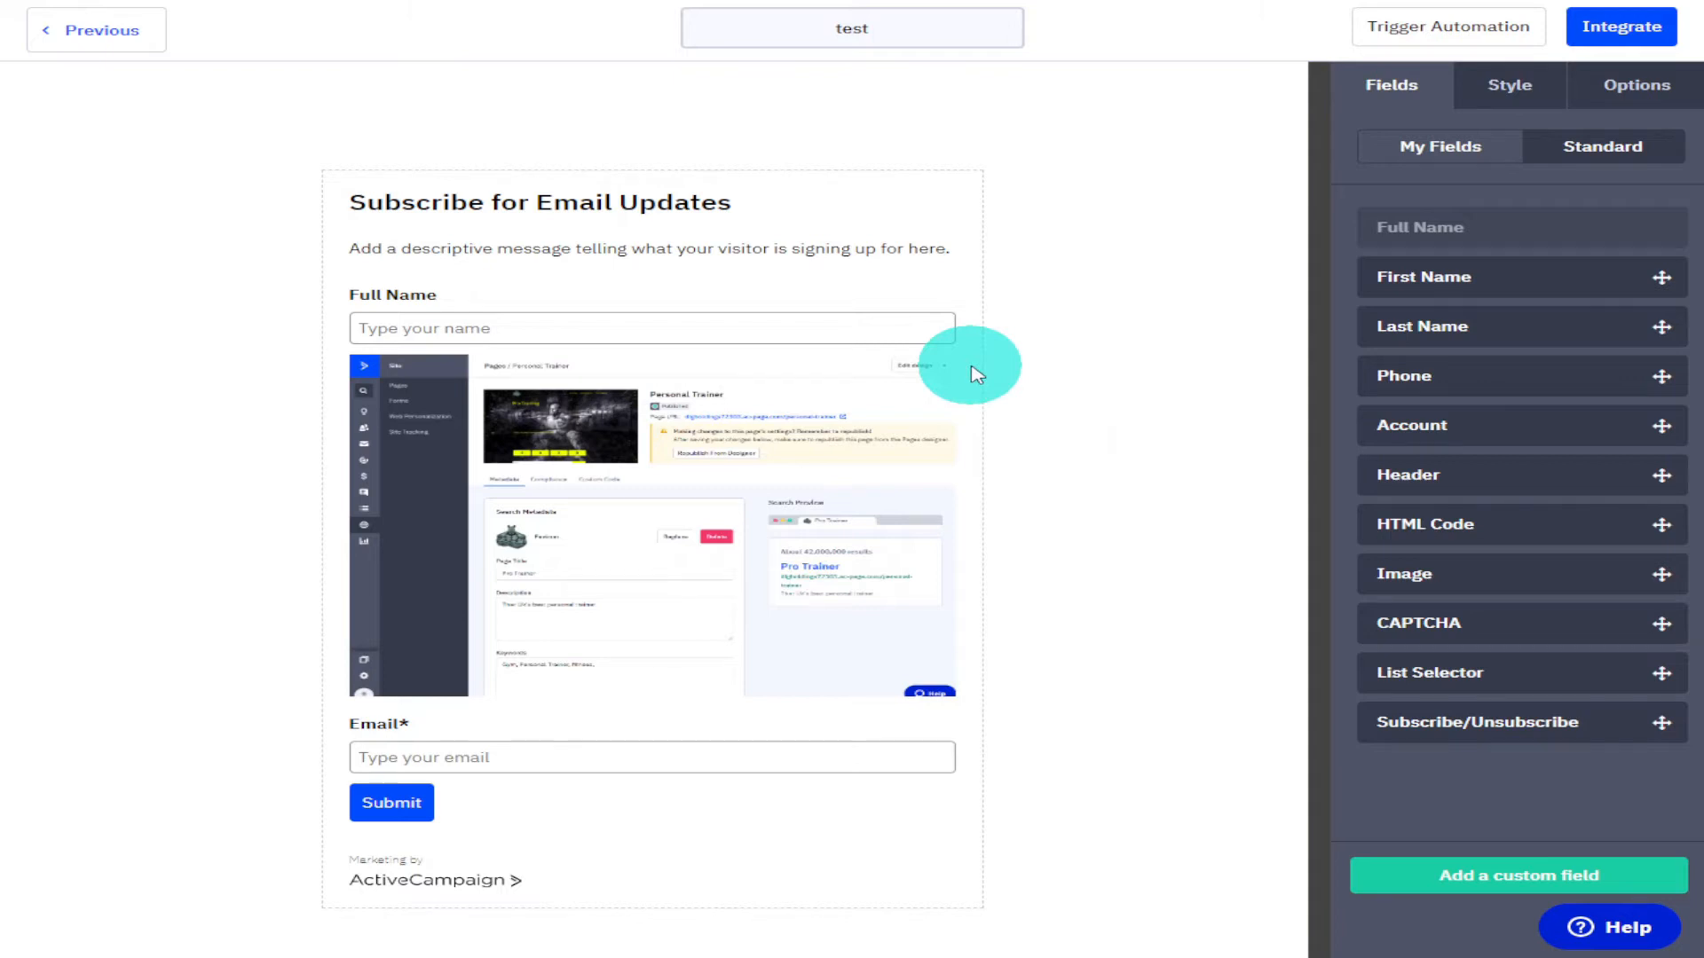
# Move the Full Name field below the Email field.
pyautogui.moveTo(970, 331)
pyautogui.moveTo(974, 295); pyautogui.dragTo(924, 751)
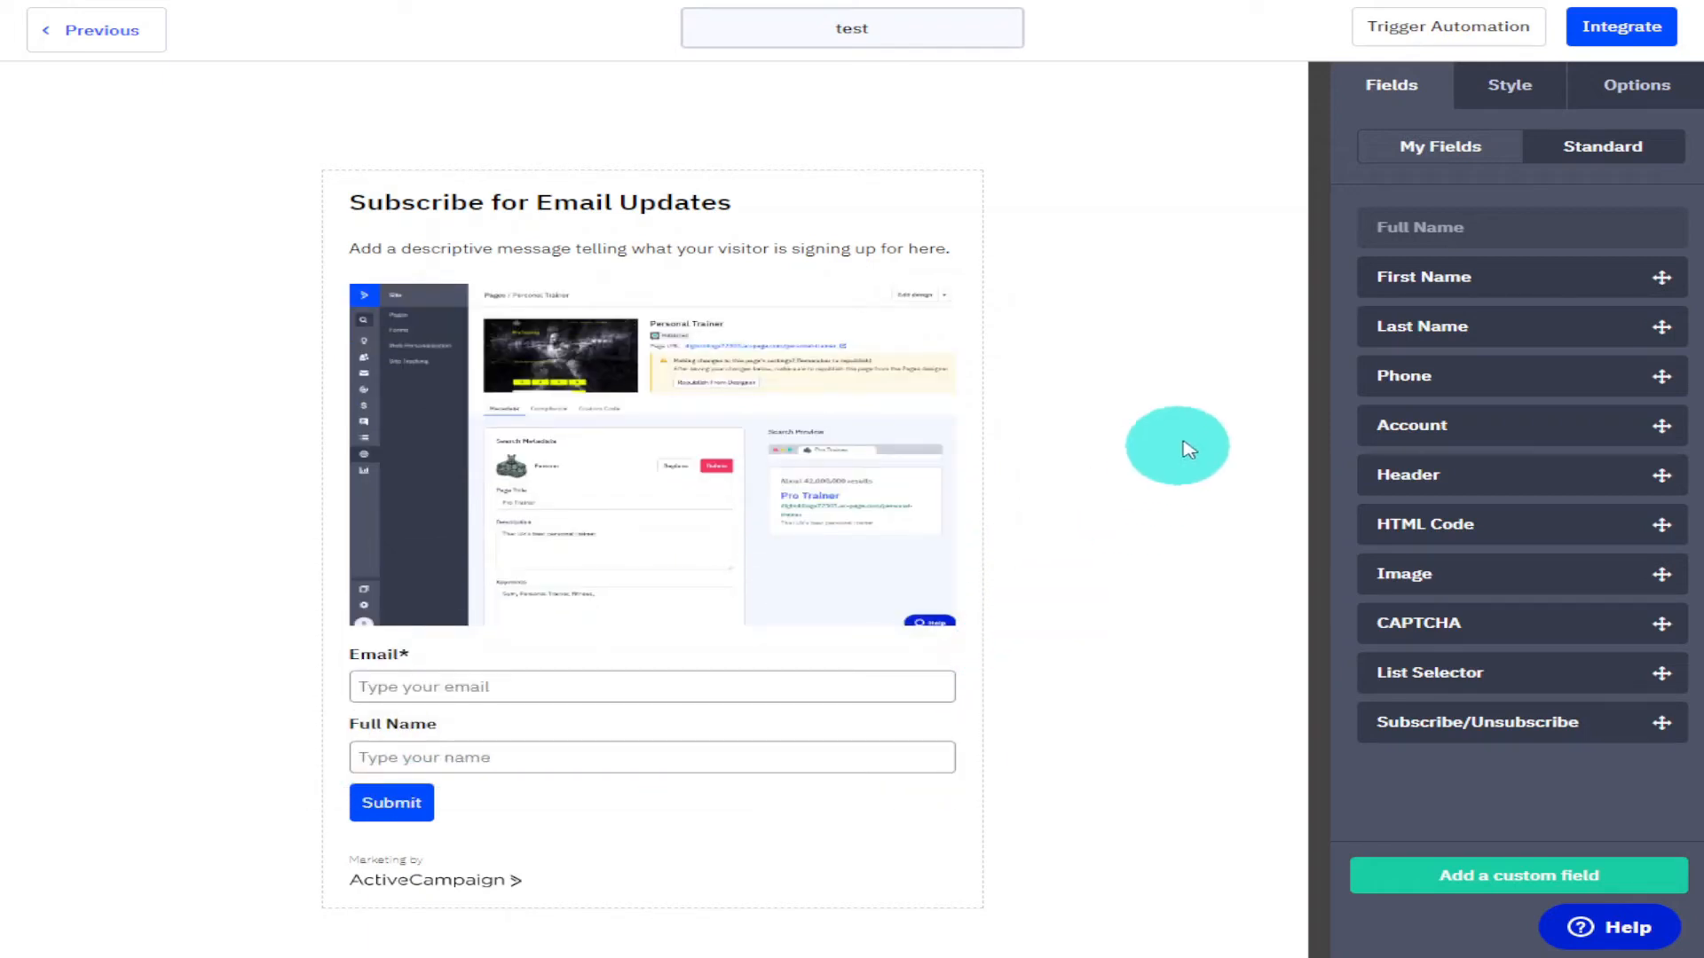
# Add a Header field above the image and set its text to The Best Youtube Channel About.
pyautogui.moveTo(1532, 479); pyautogui.dragTo(725, 298)
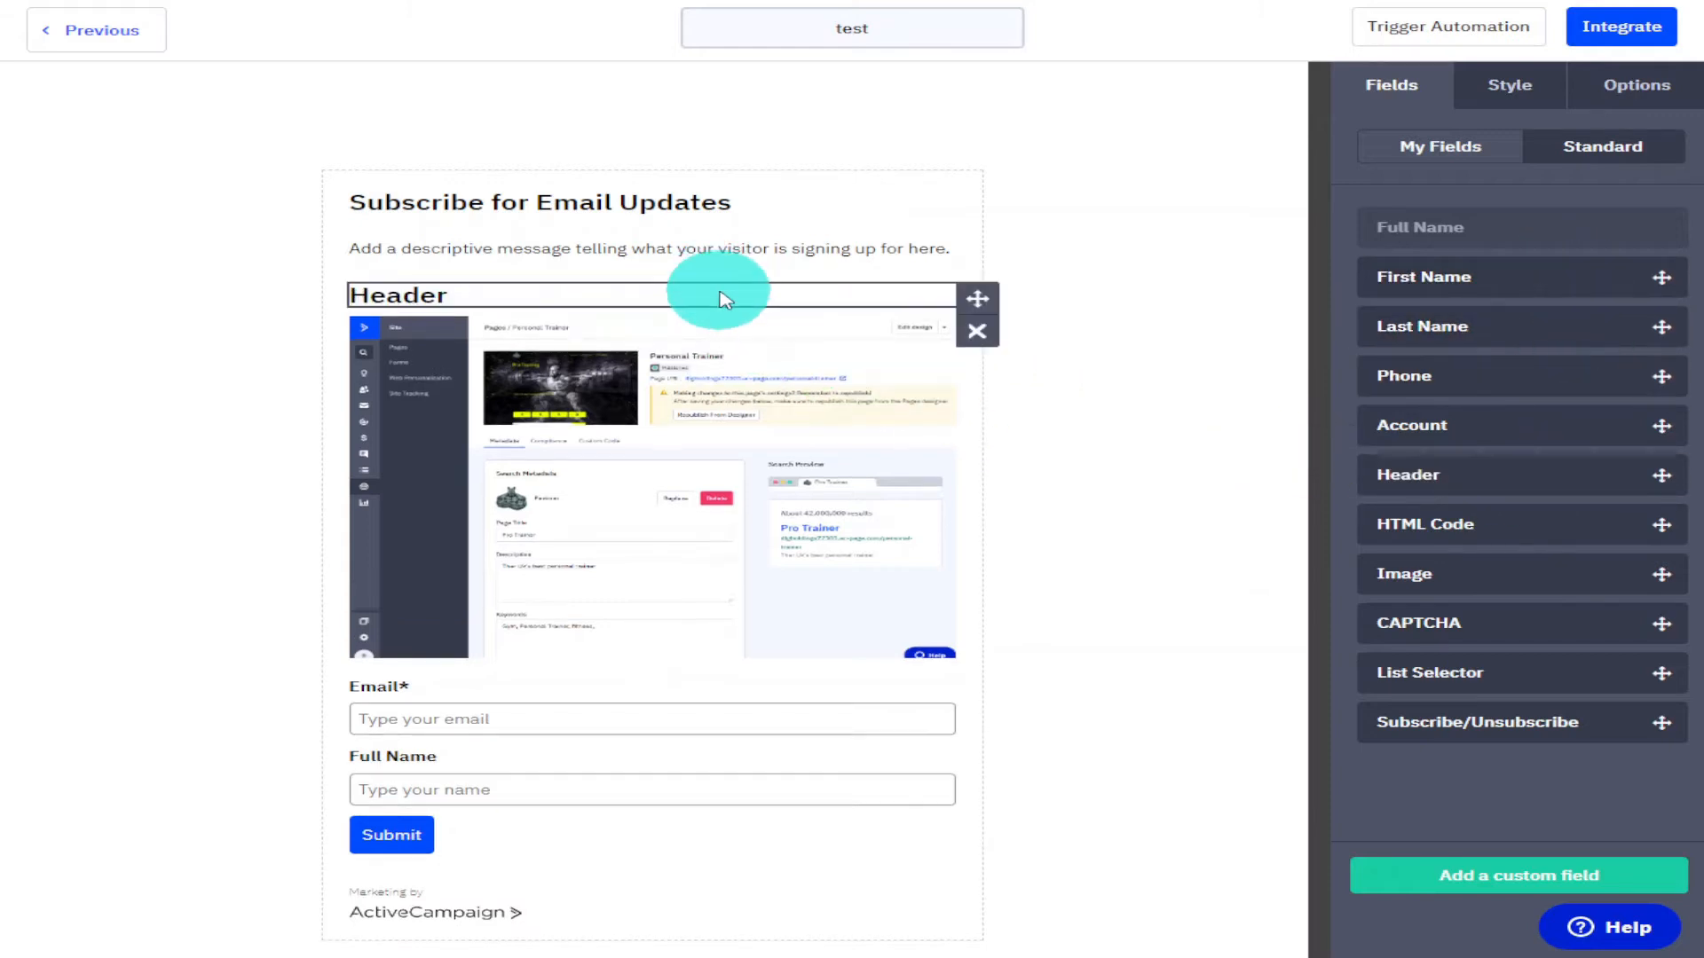
pyautogui.click(725, 298)
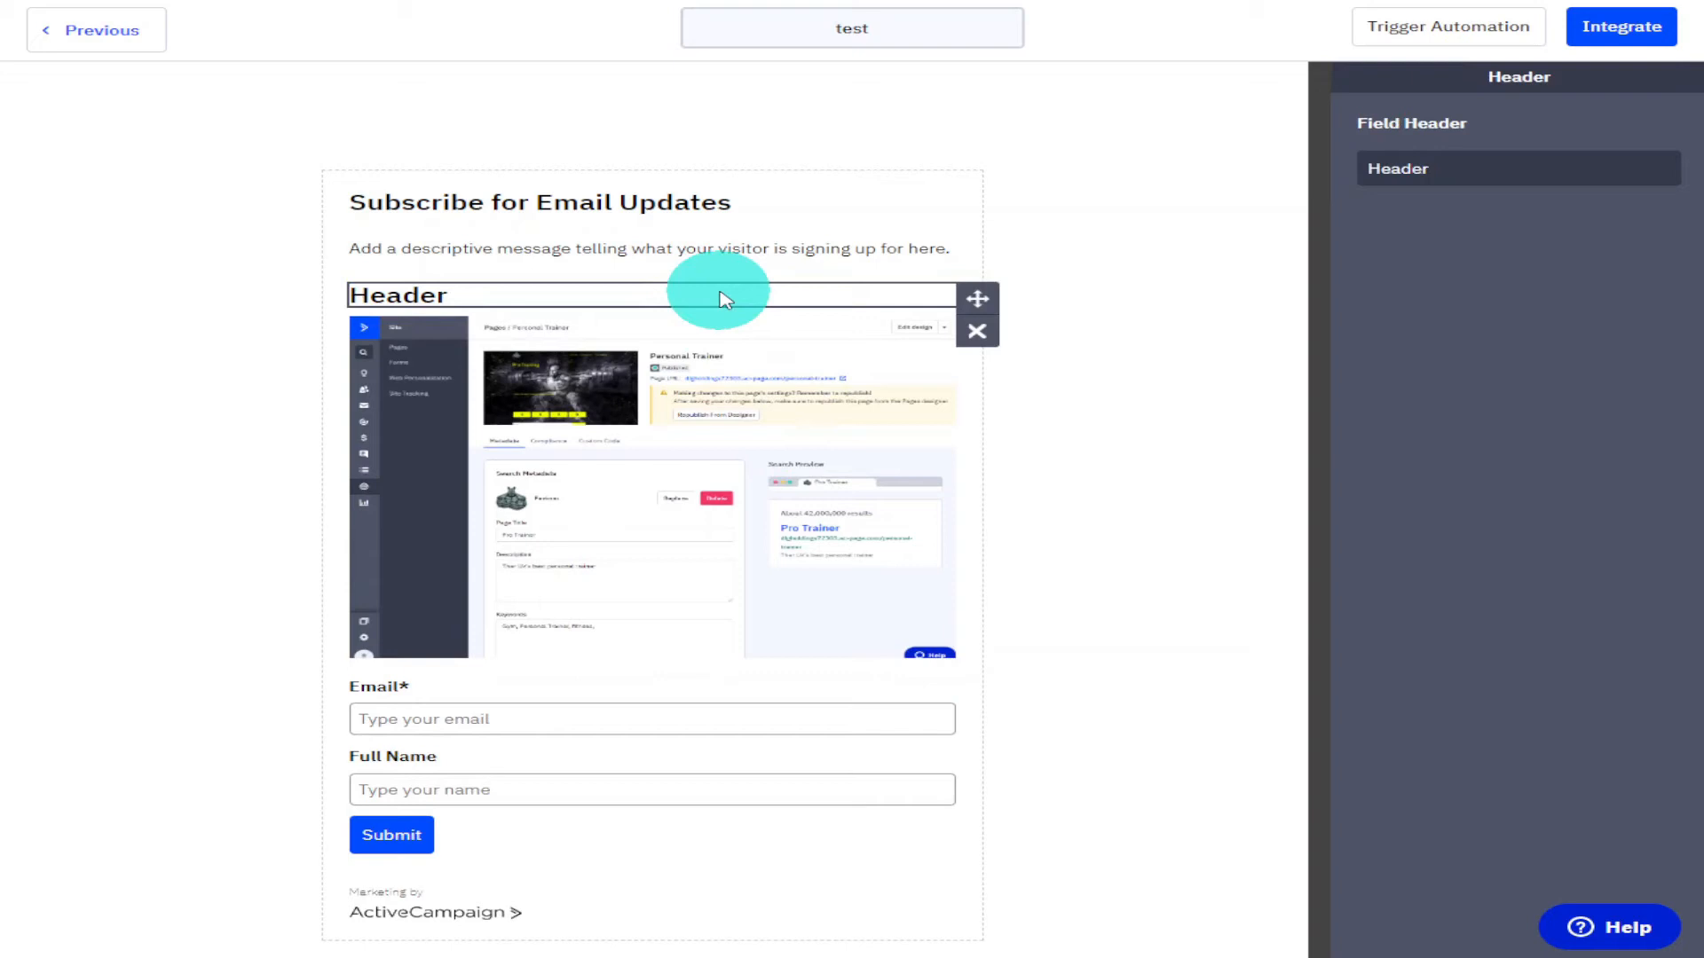
pyautogui.doubleClick(1462, 168)
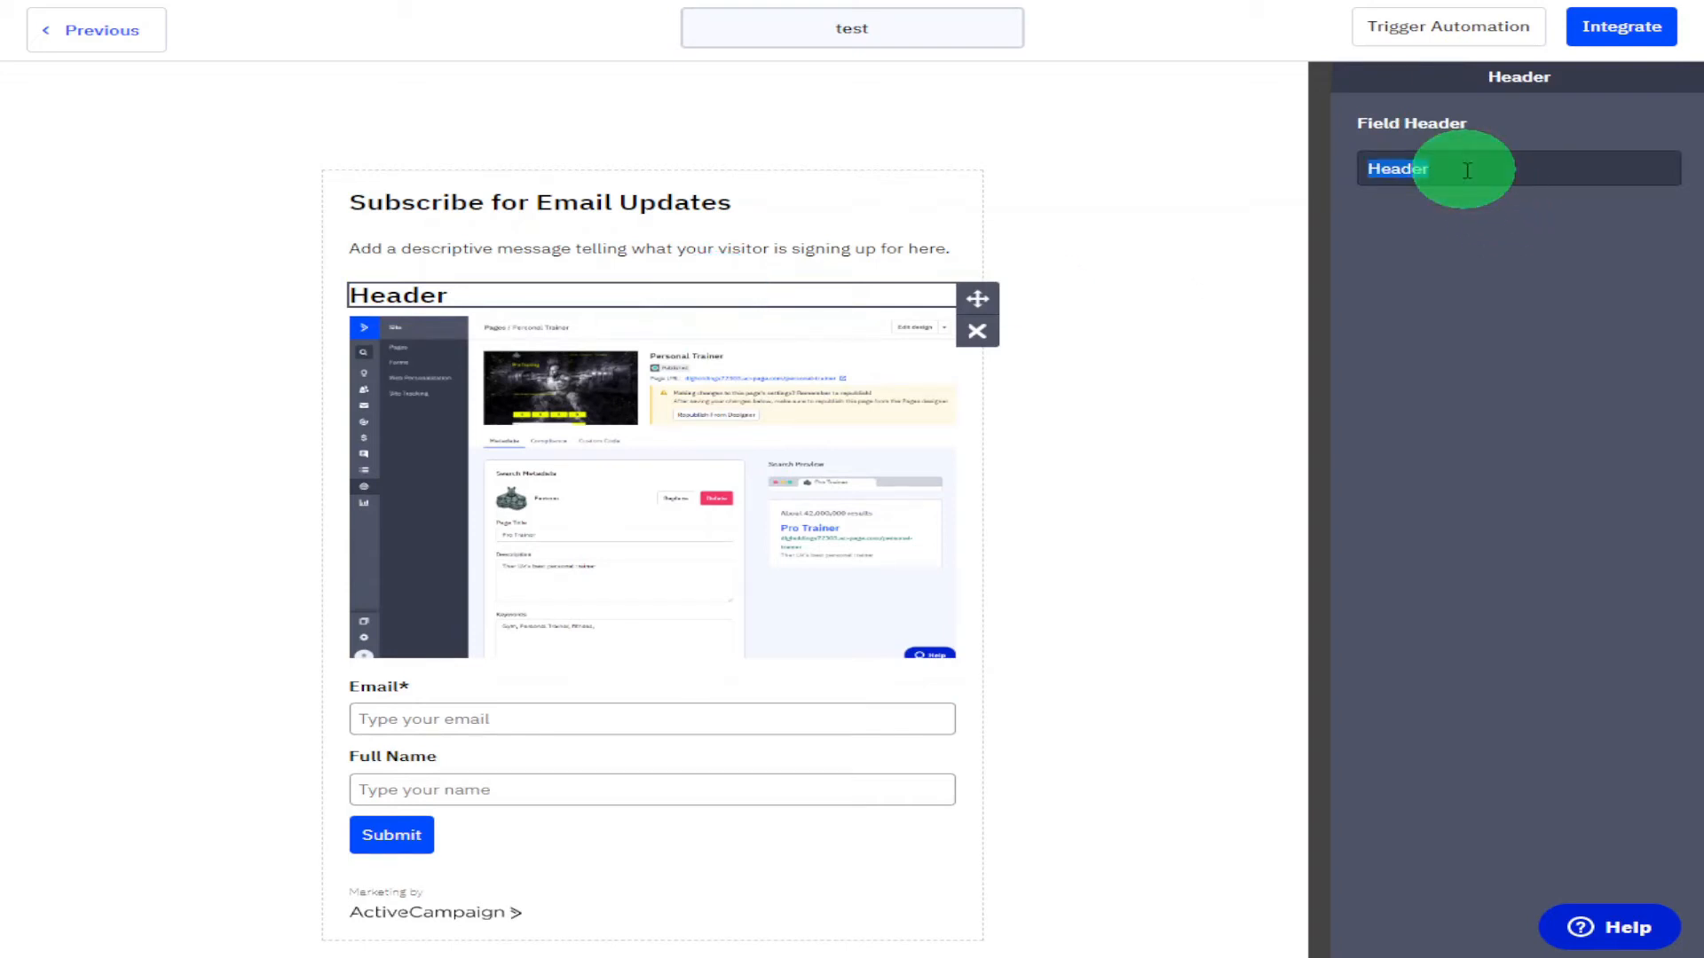
pyautogui.write('The Be')
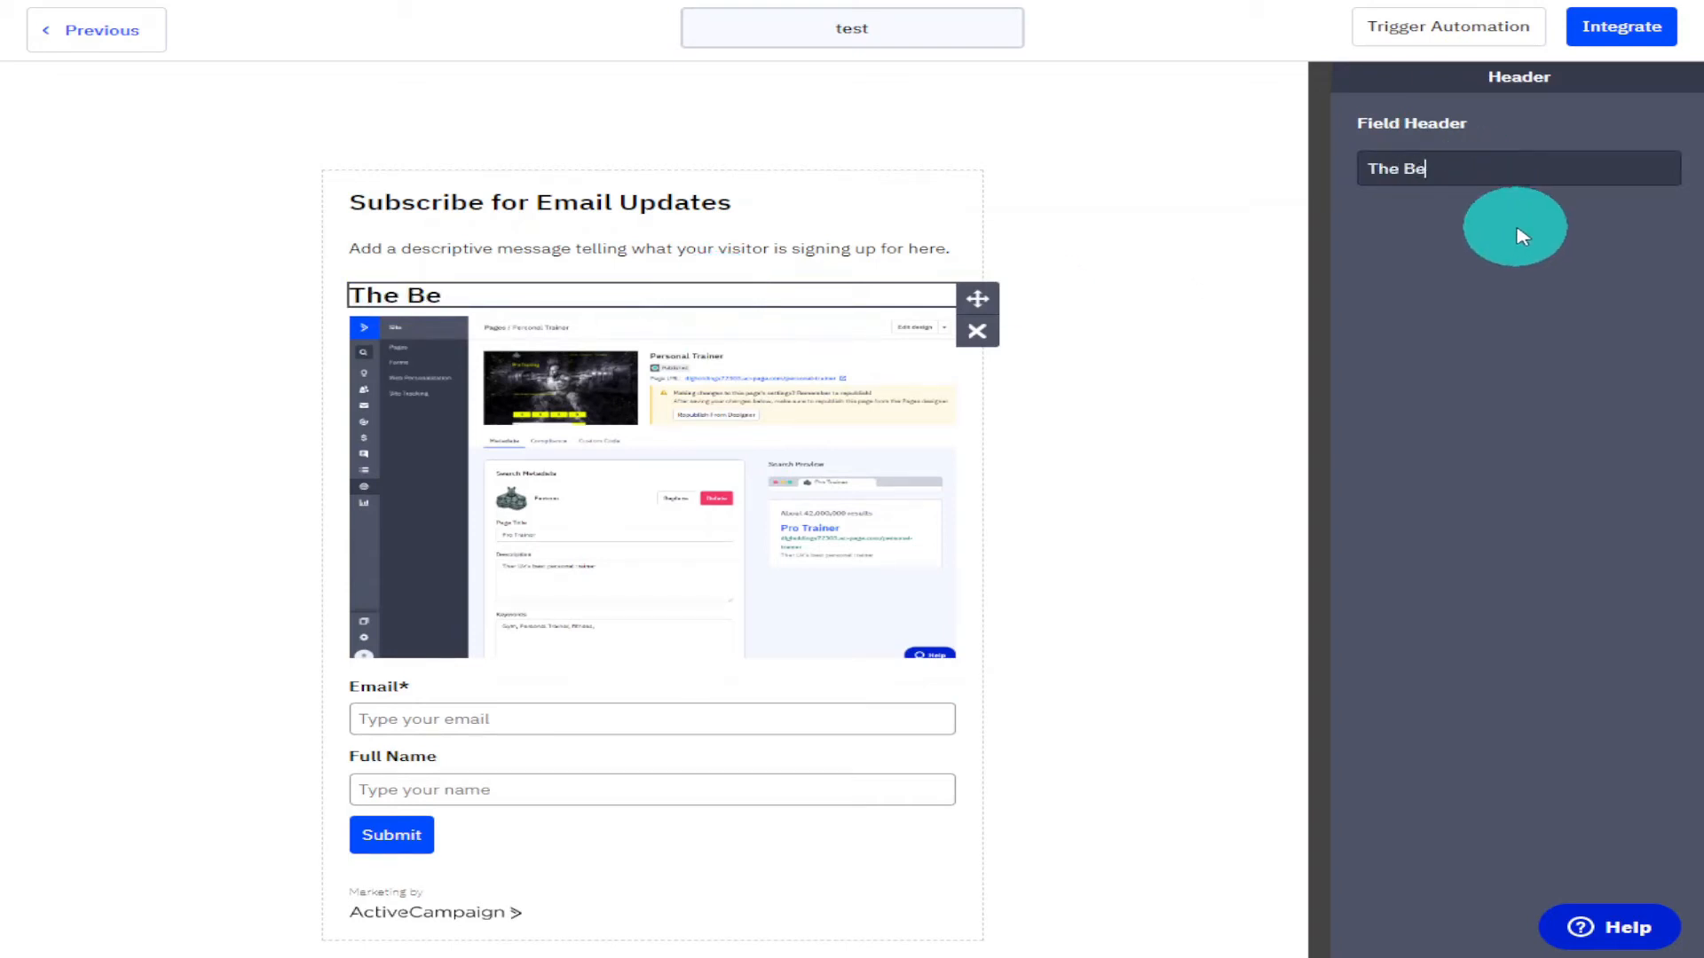
pyautogui.write('st Youtube Channel About')
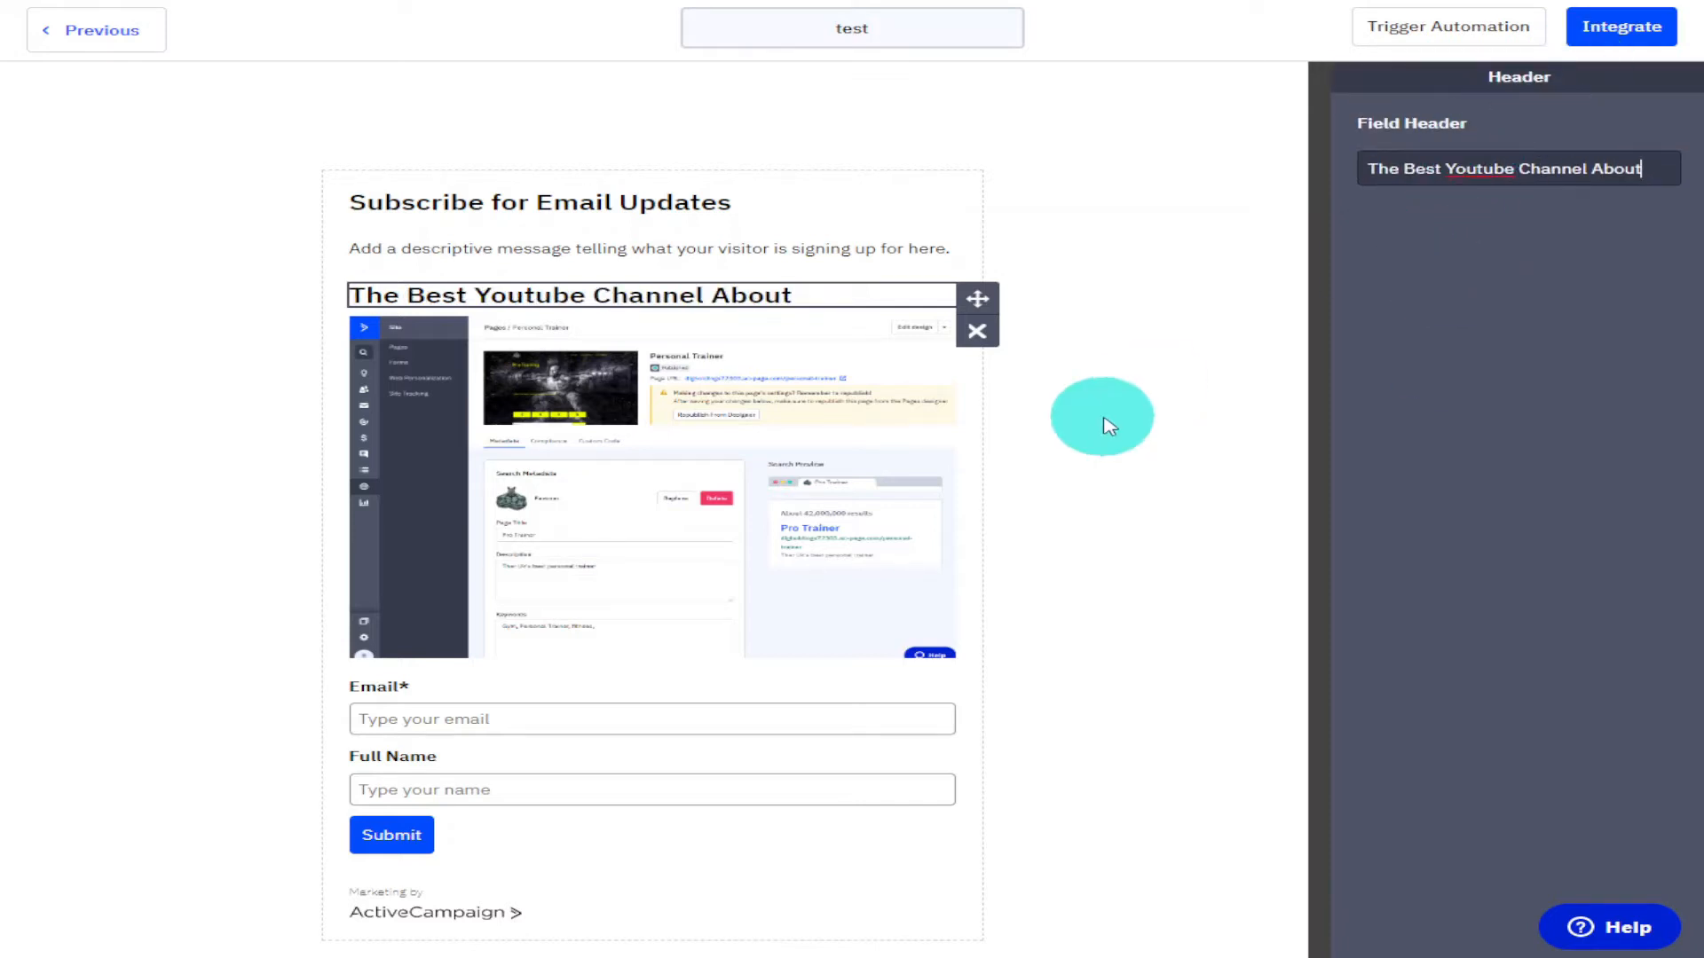
pyautogui.click(1103, 418)
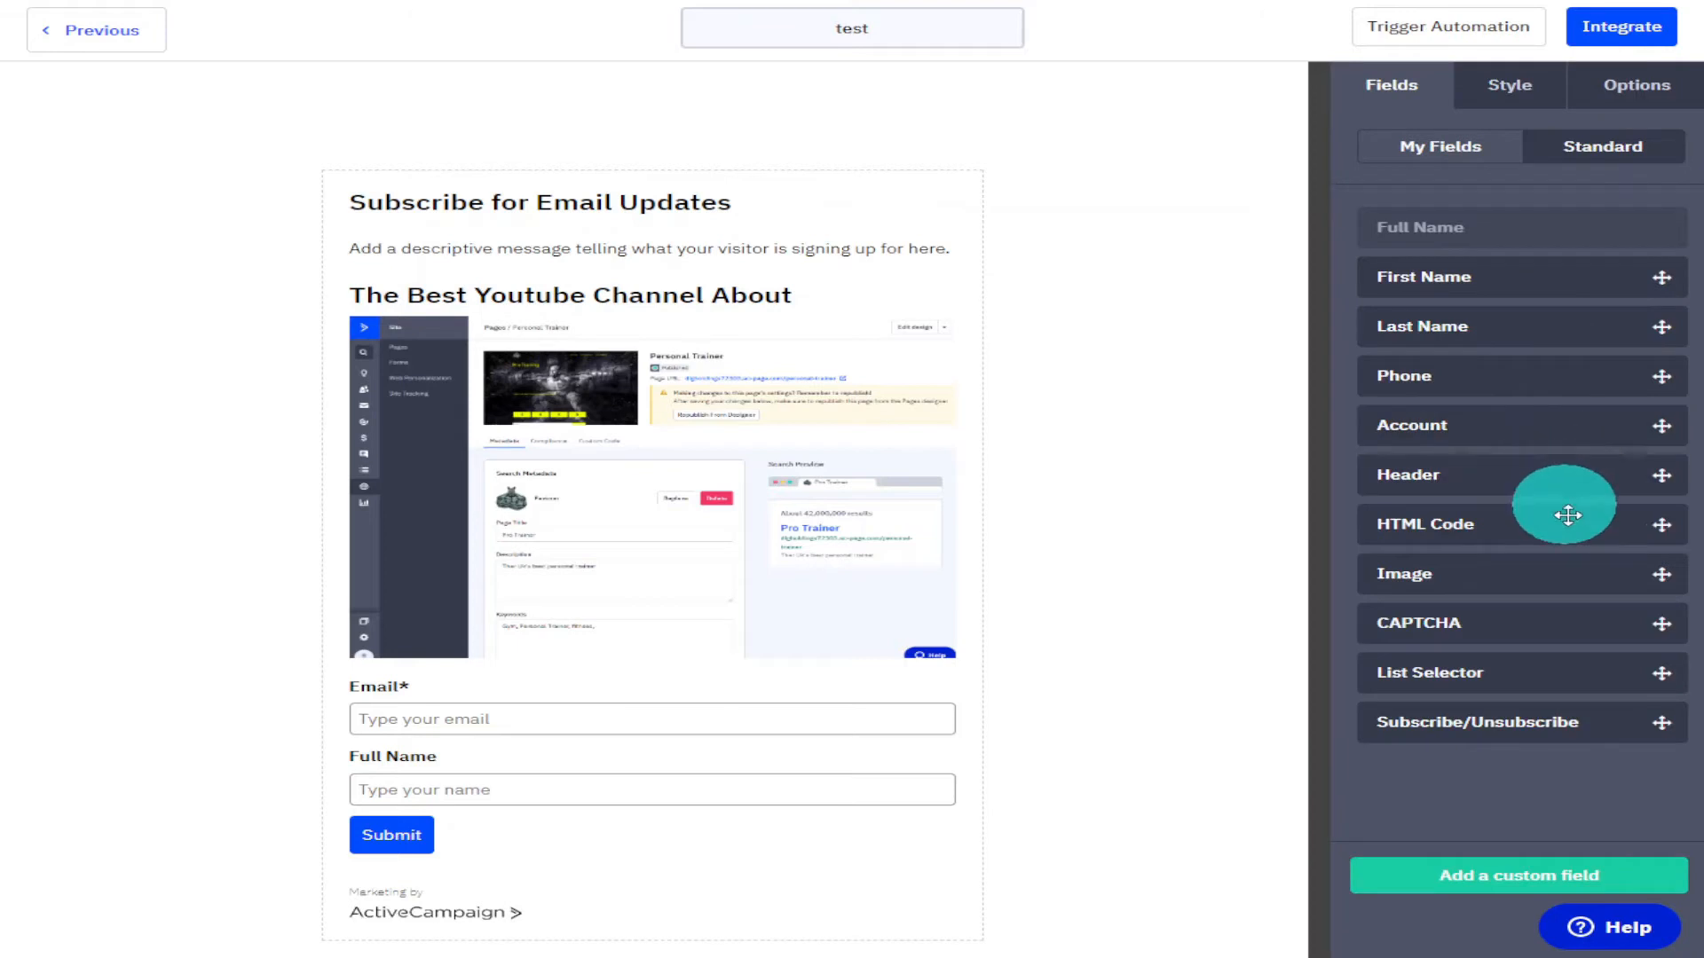
# Add List Selector, CAPTCHA and Phone fields to the form.
pyautogui.moveTo(1559, 672); pyautogui.dragTo(739, 804)
pyautogui.moveTo(1420, 622); pyautogui.dragTo(753, 869)
pyautogui.moveTo(1597, 376); pyautogui.dragTo(741, 764)
pyautogui.scroll(-2, 1424, 399)
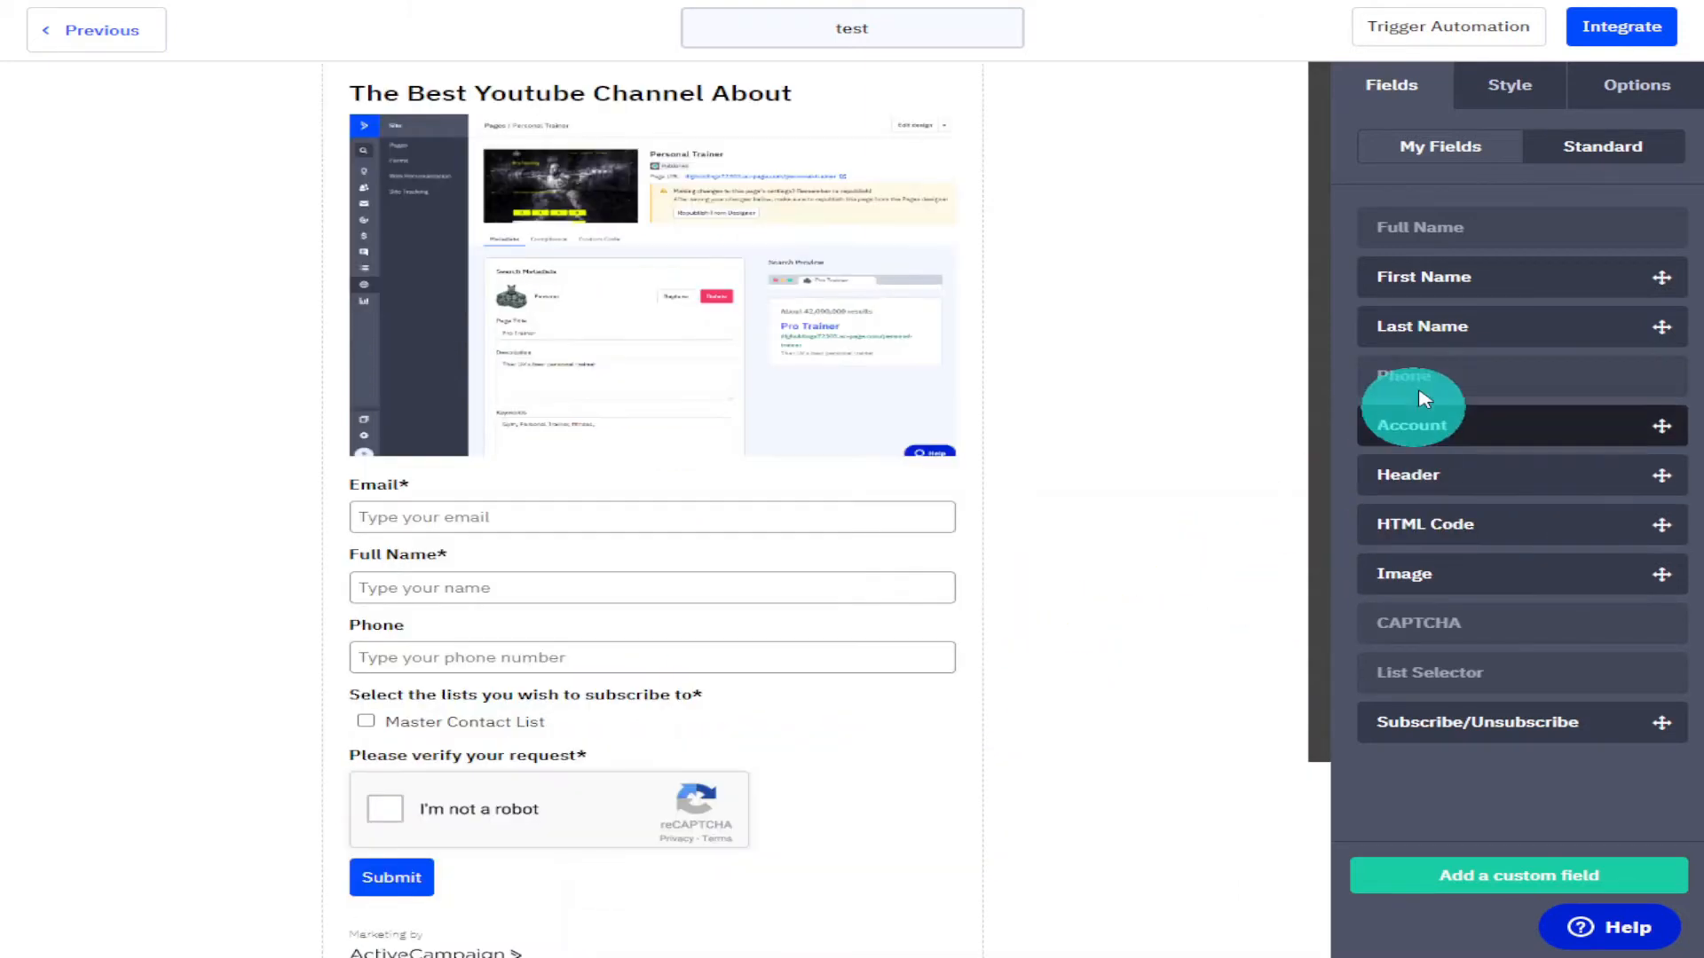
# Make the form's background transparent in the style settings.
pyautogui.click(1521, 87)
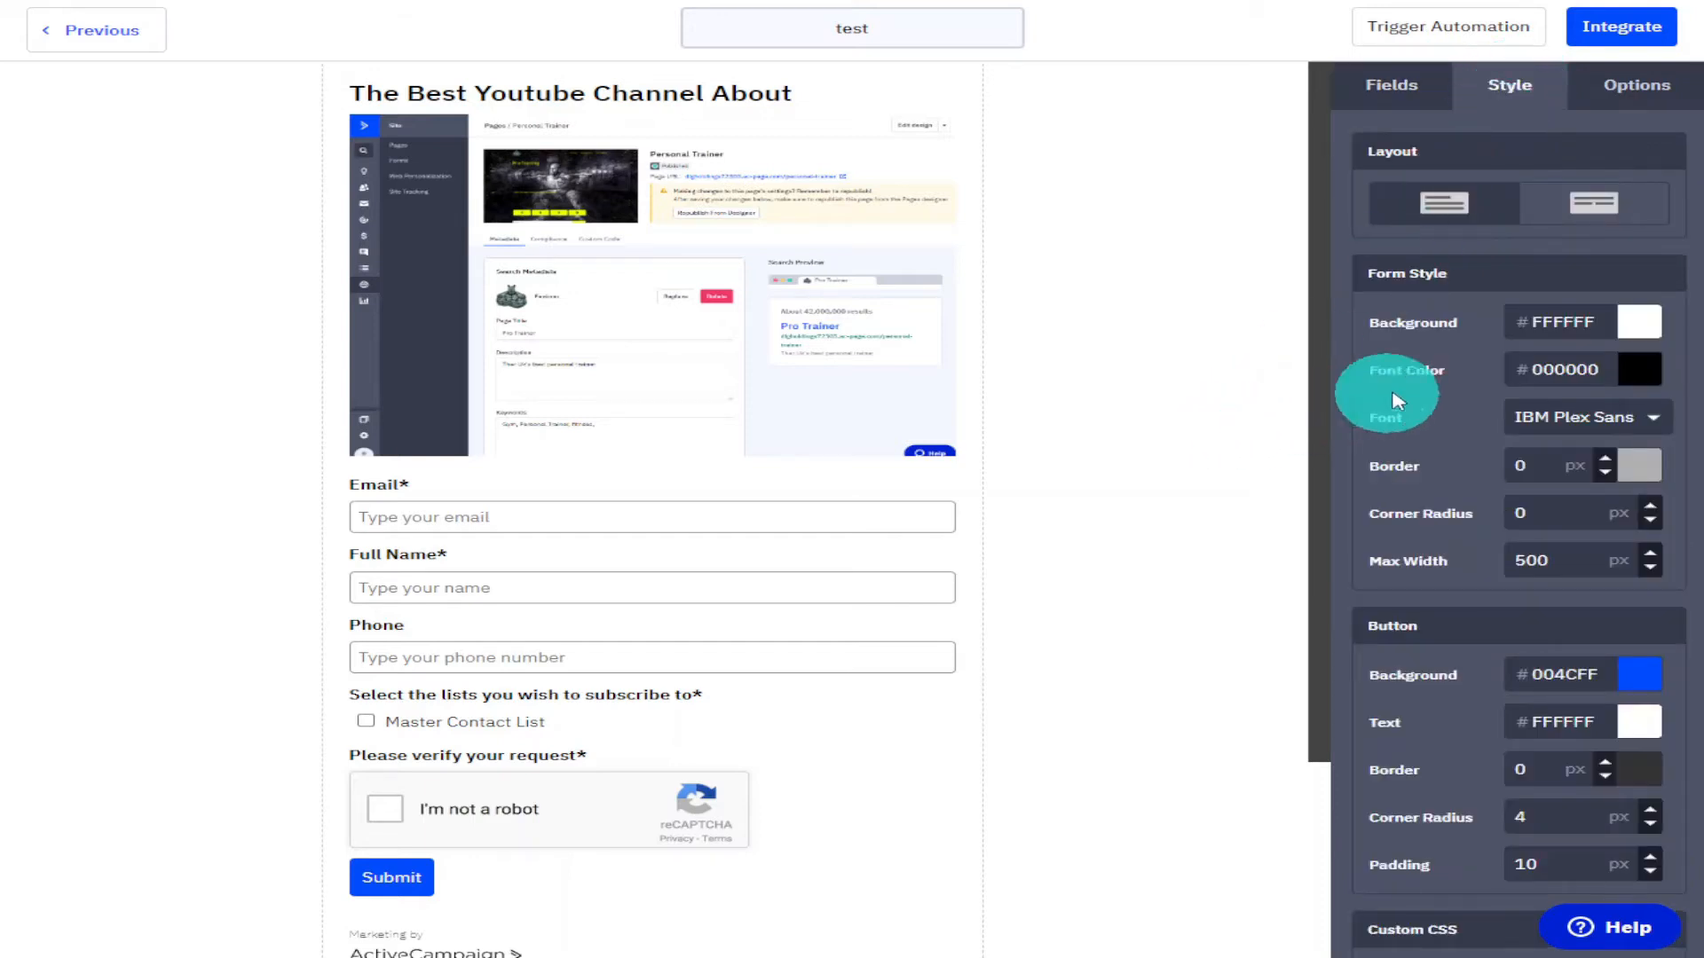
pyautogui.click(1642, 332)
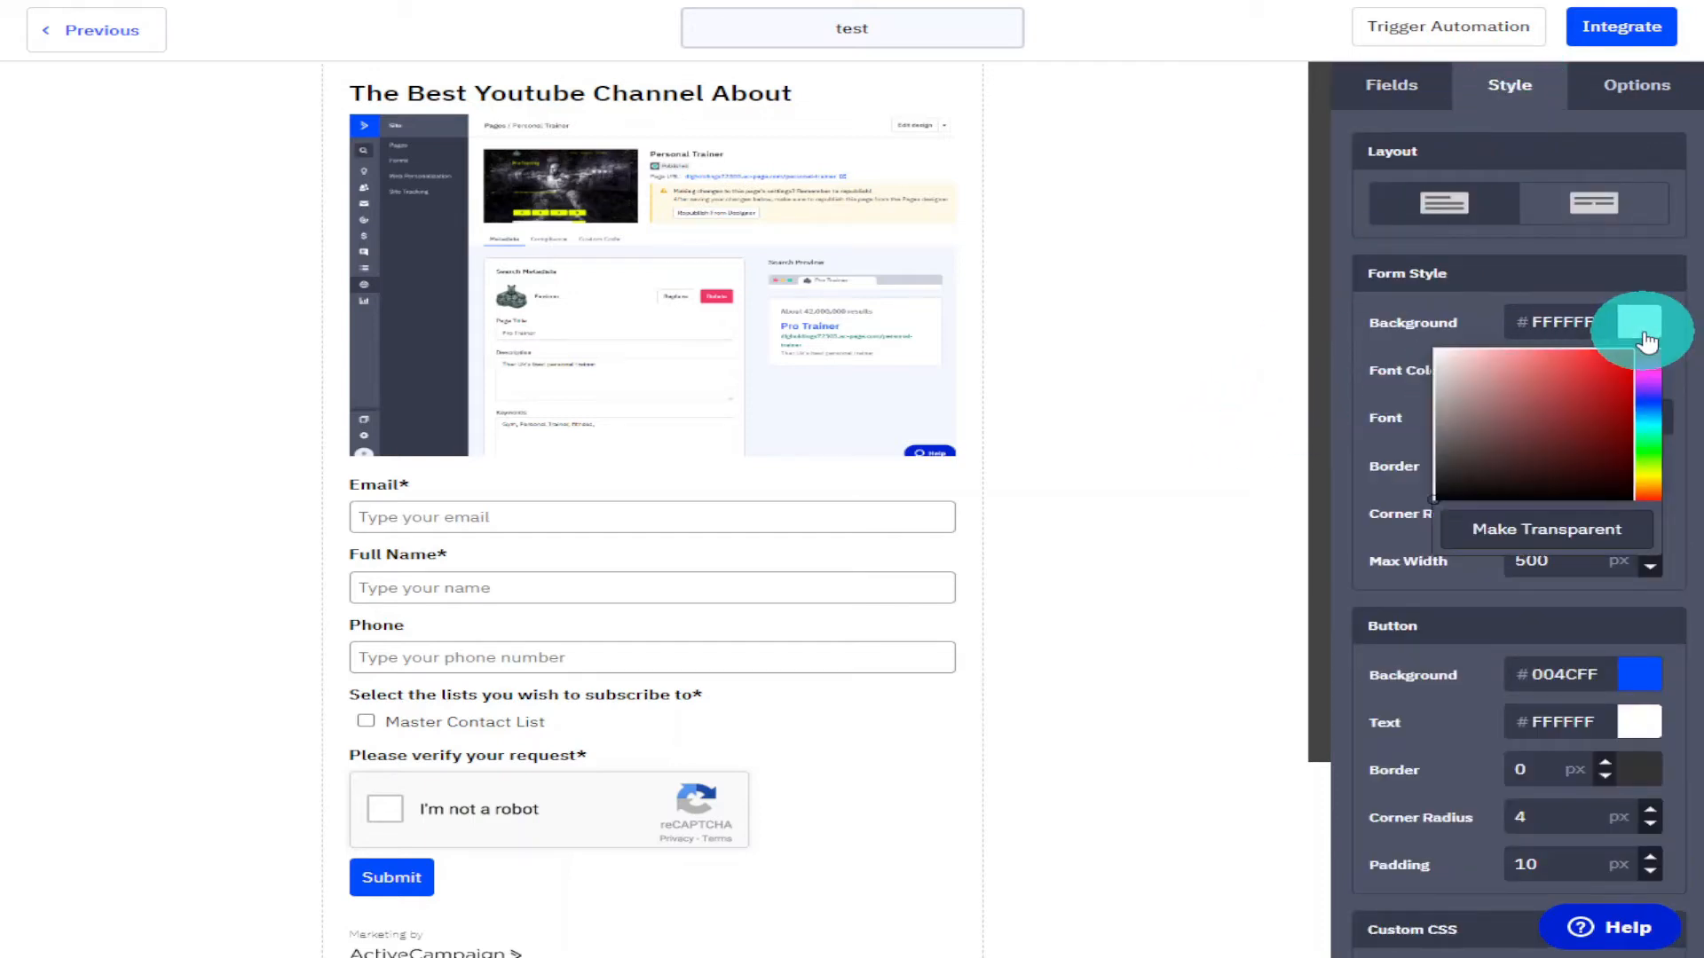
pyautogui.click(1443, 400)
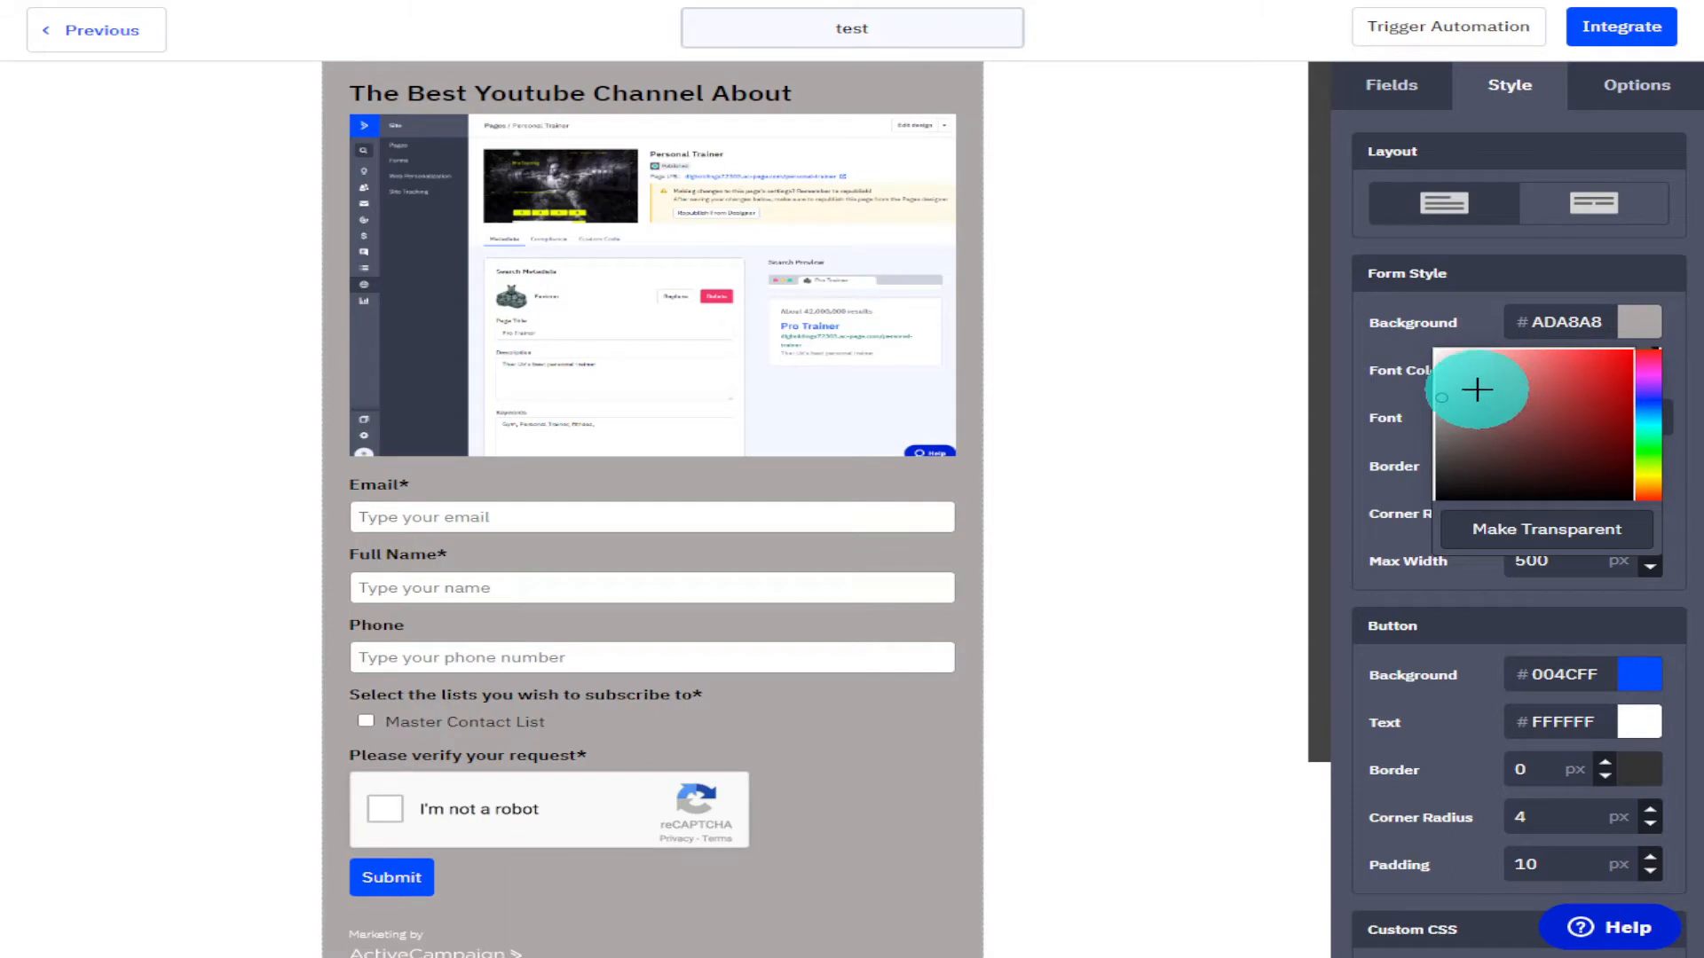
pyautogui.click(1508, 529)
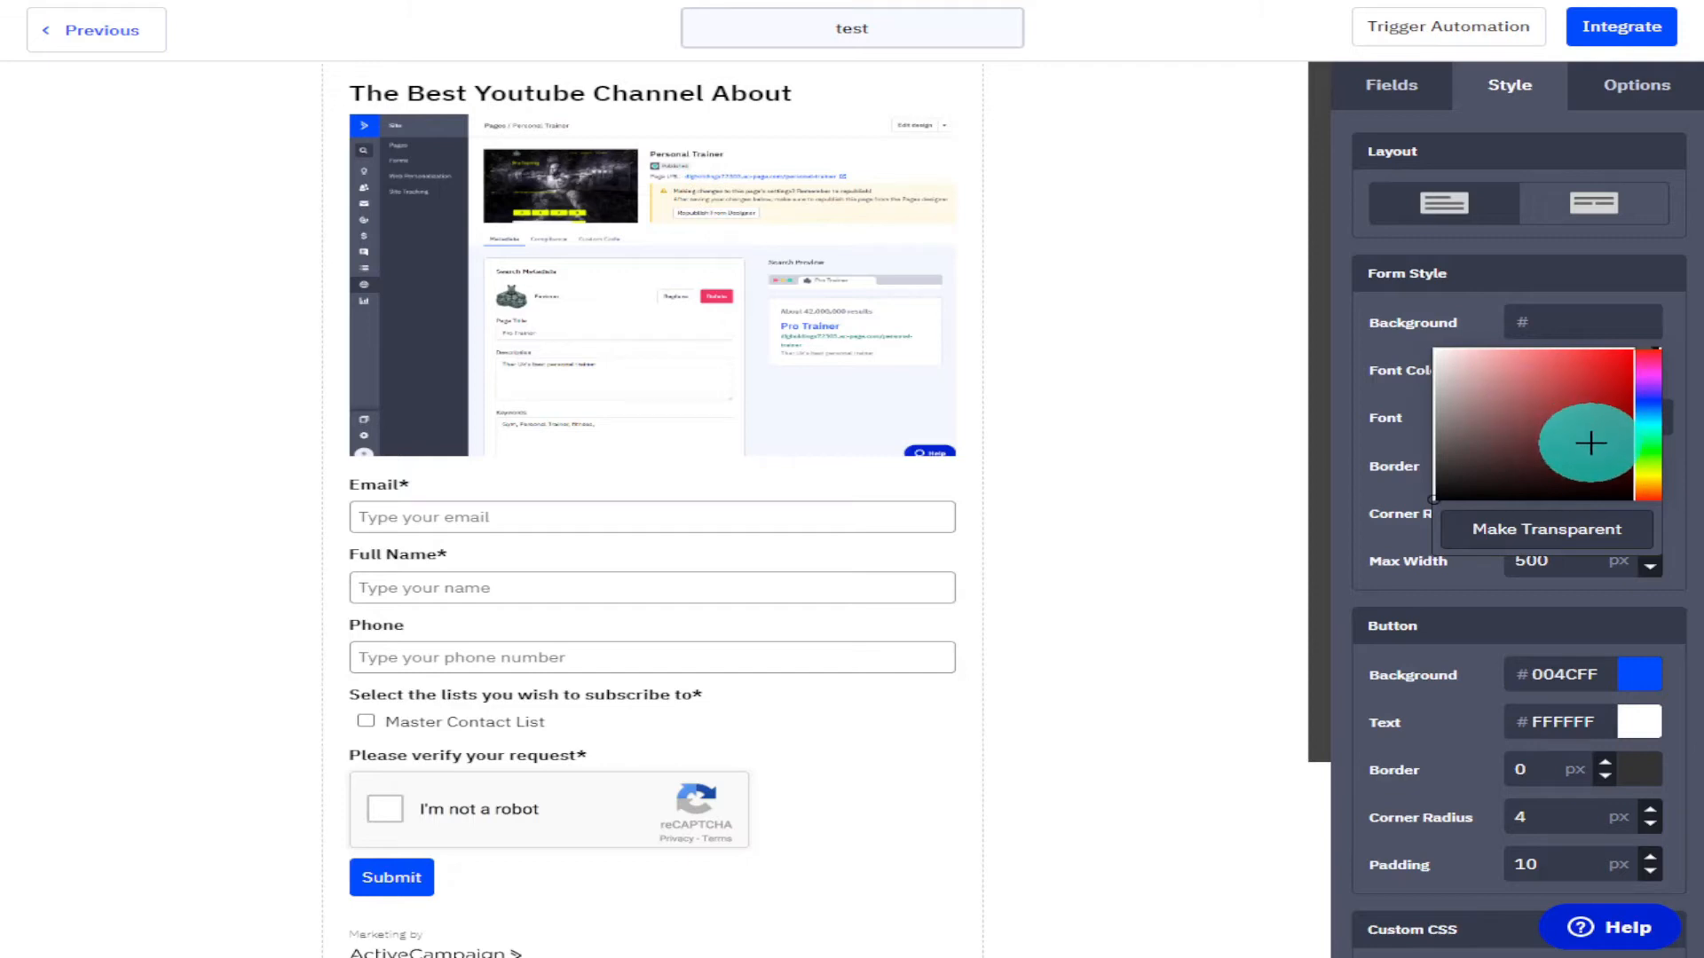
pyautogui.moveTo(1649, 417); pyautogui.dragTo(1643, 454)
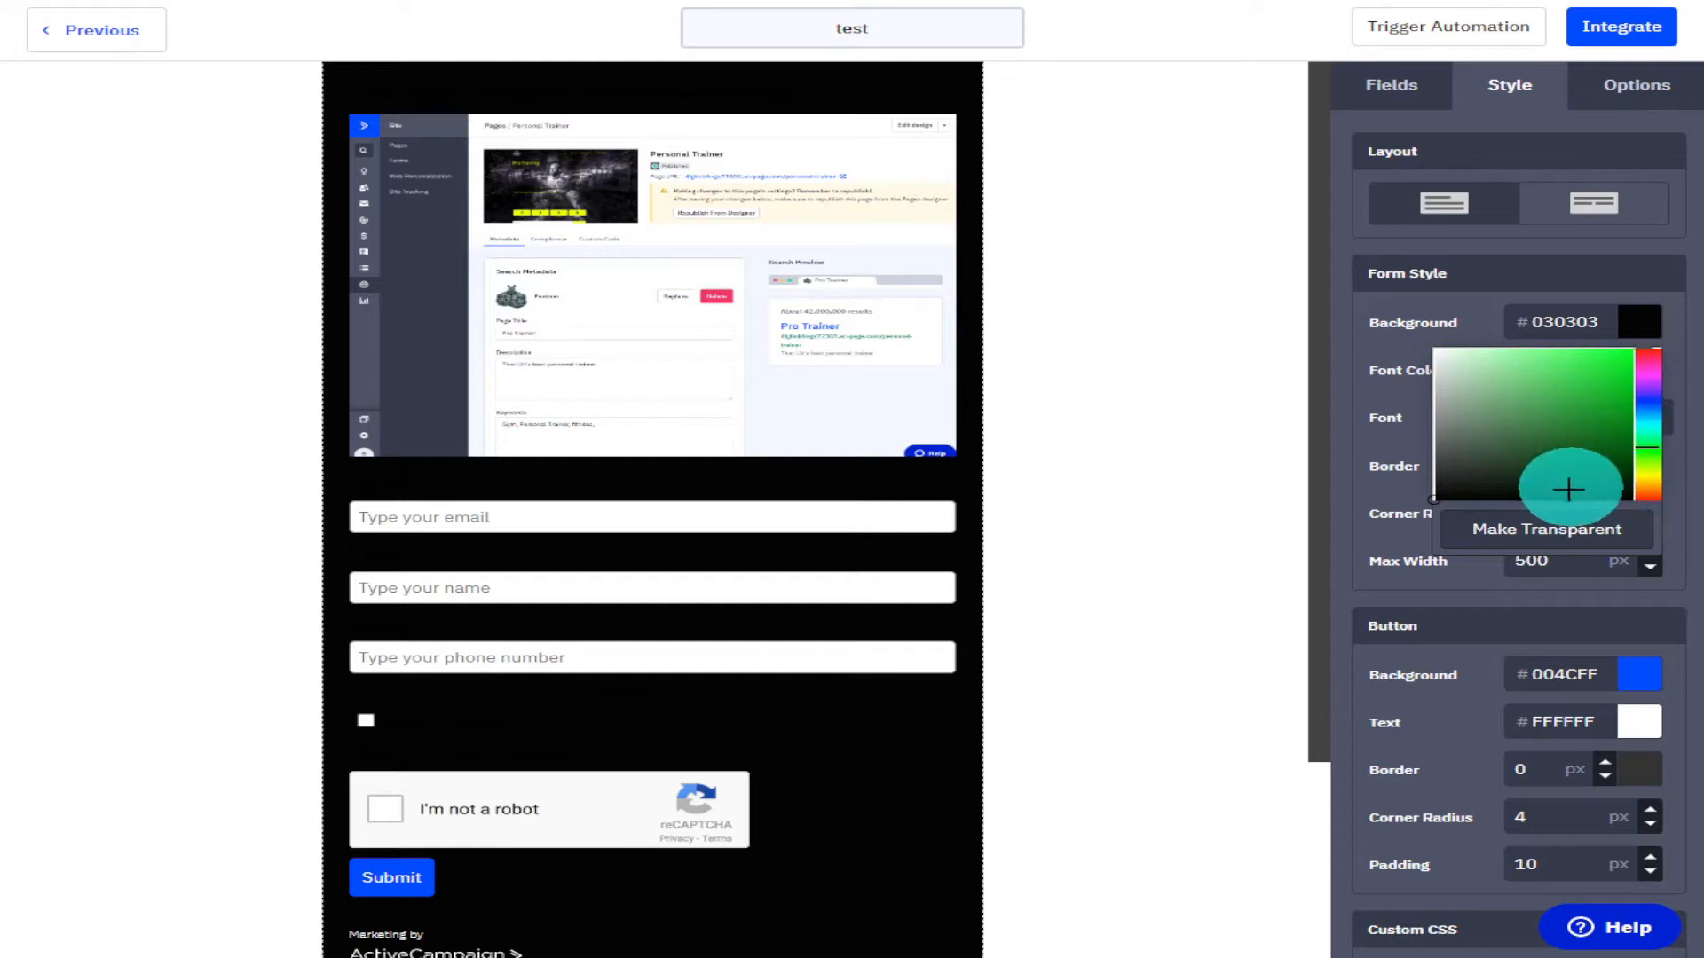
pyautogui.click(1555, 531)
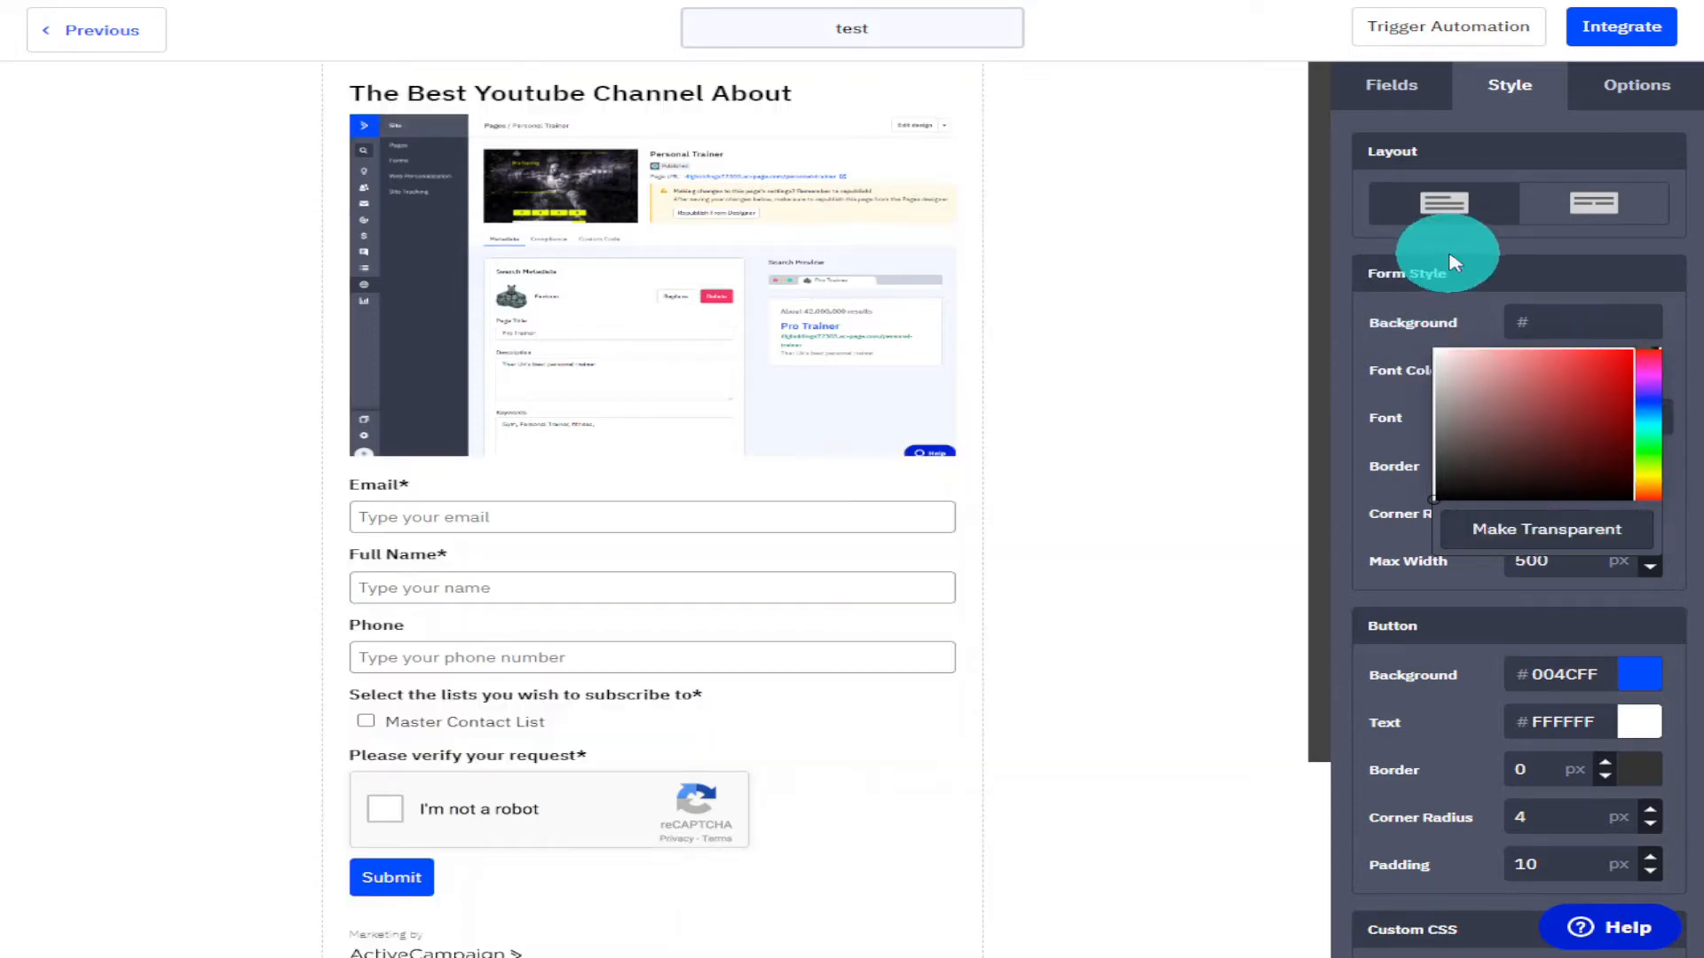
# Try the horizontal form layout and switch back to the stacked layout.
pyautogui.click(1591, 208)
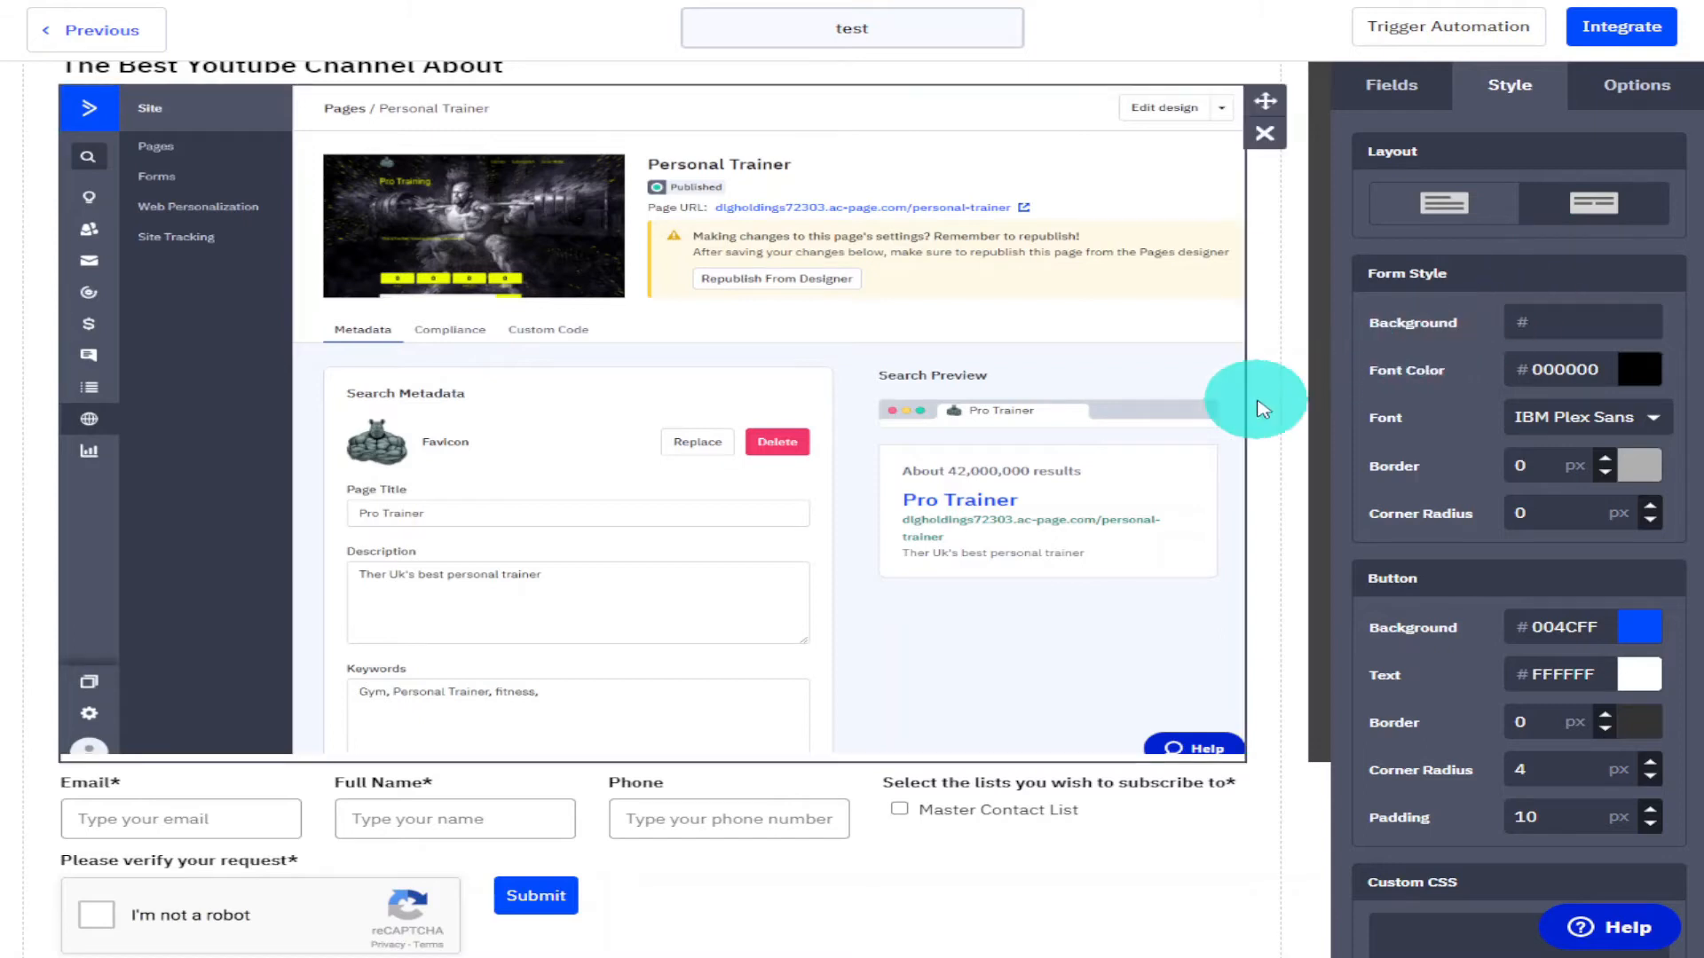
pyautogui.scroll(3, 1230, 306)
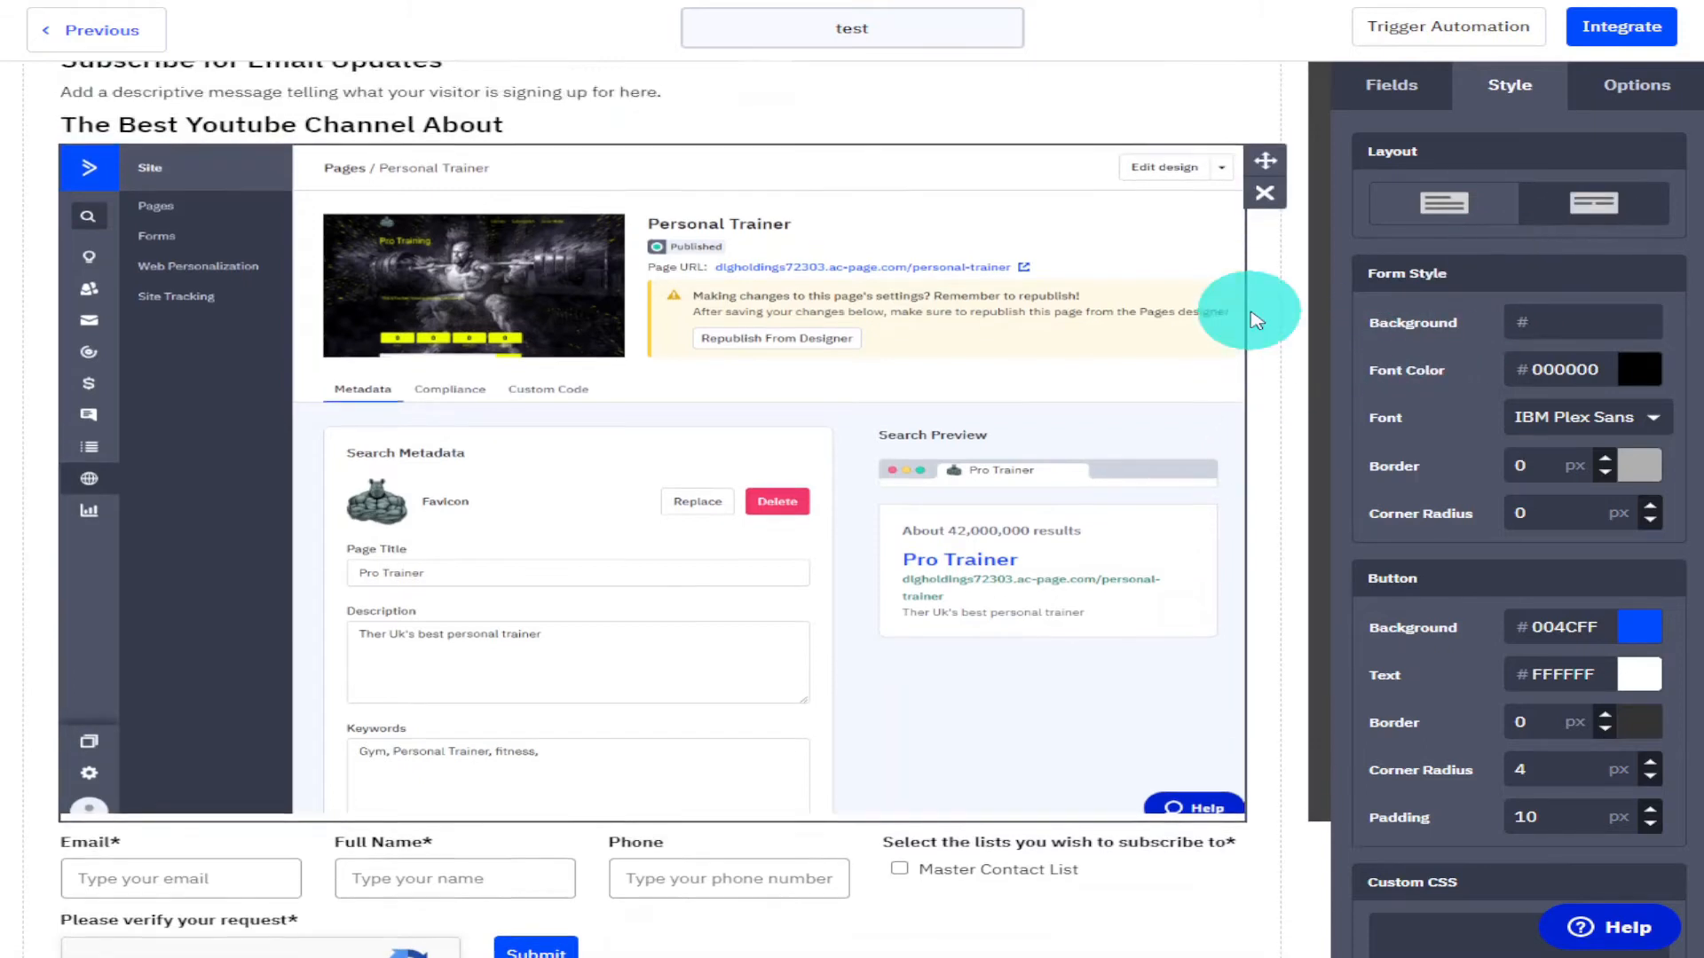
pyautogui.scroll(-5, 1253, 318)
pyautogui.scroll(2, 1253, 317)
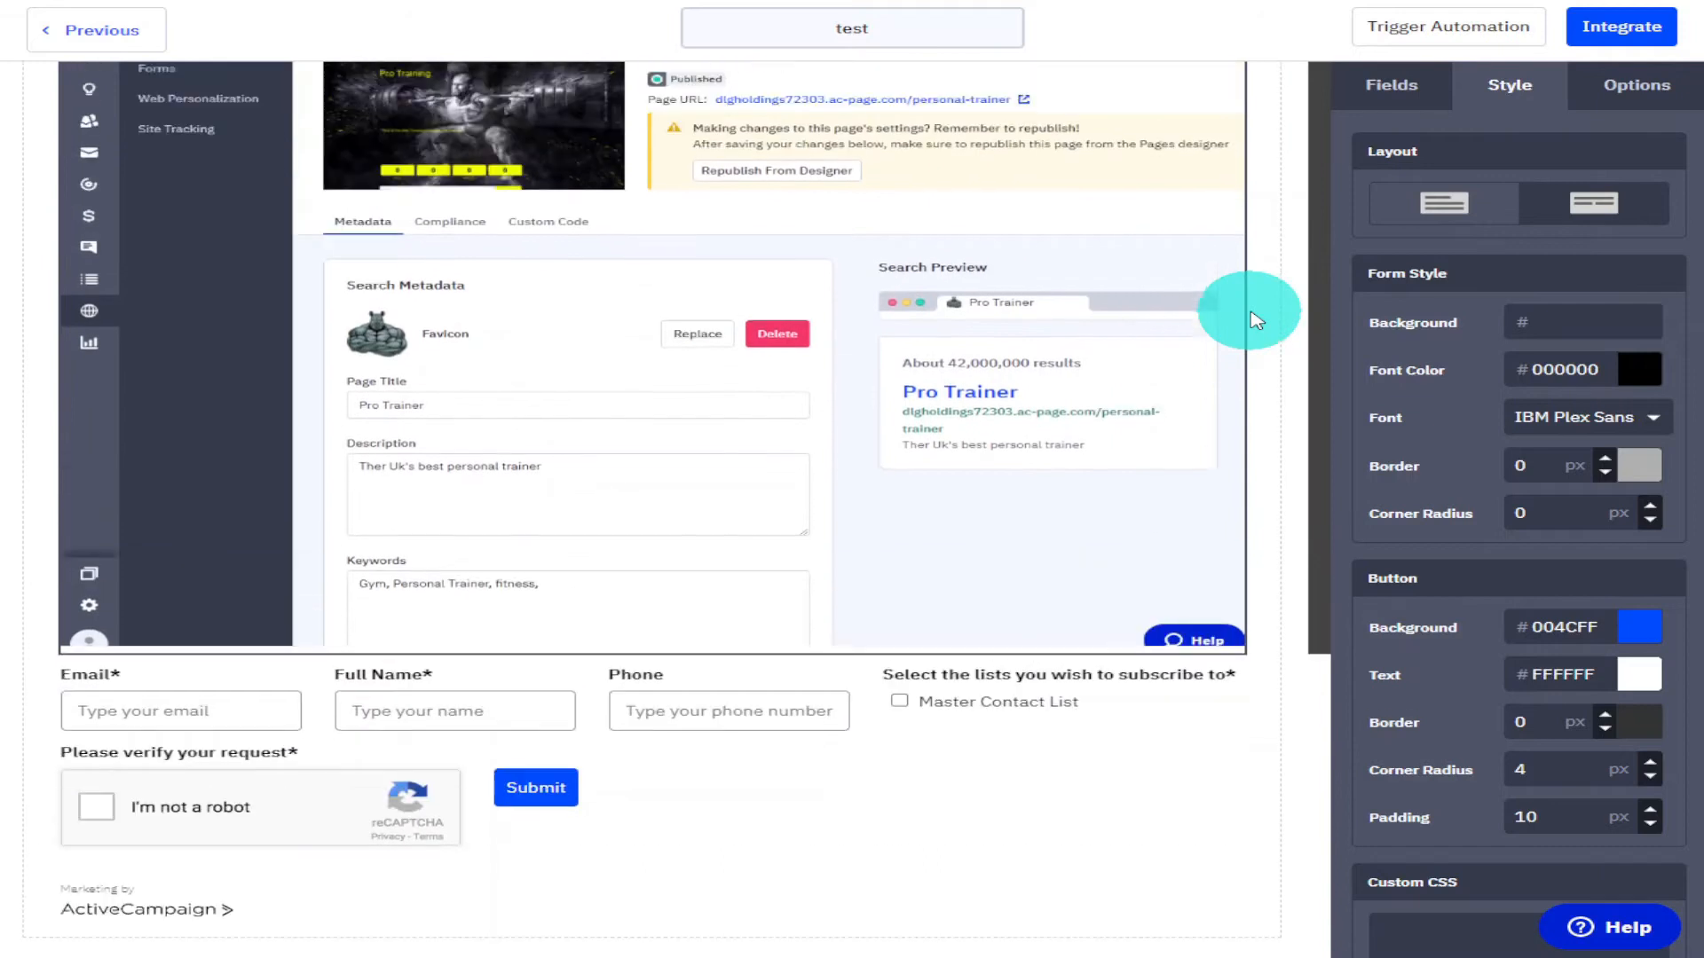
pyautogui.scroll(2, 1256, 320)
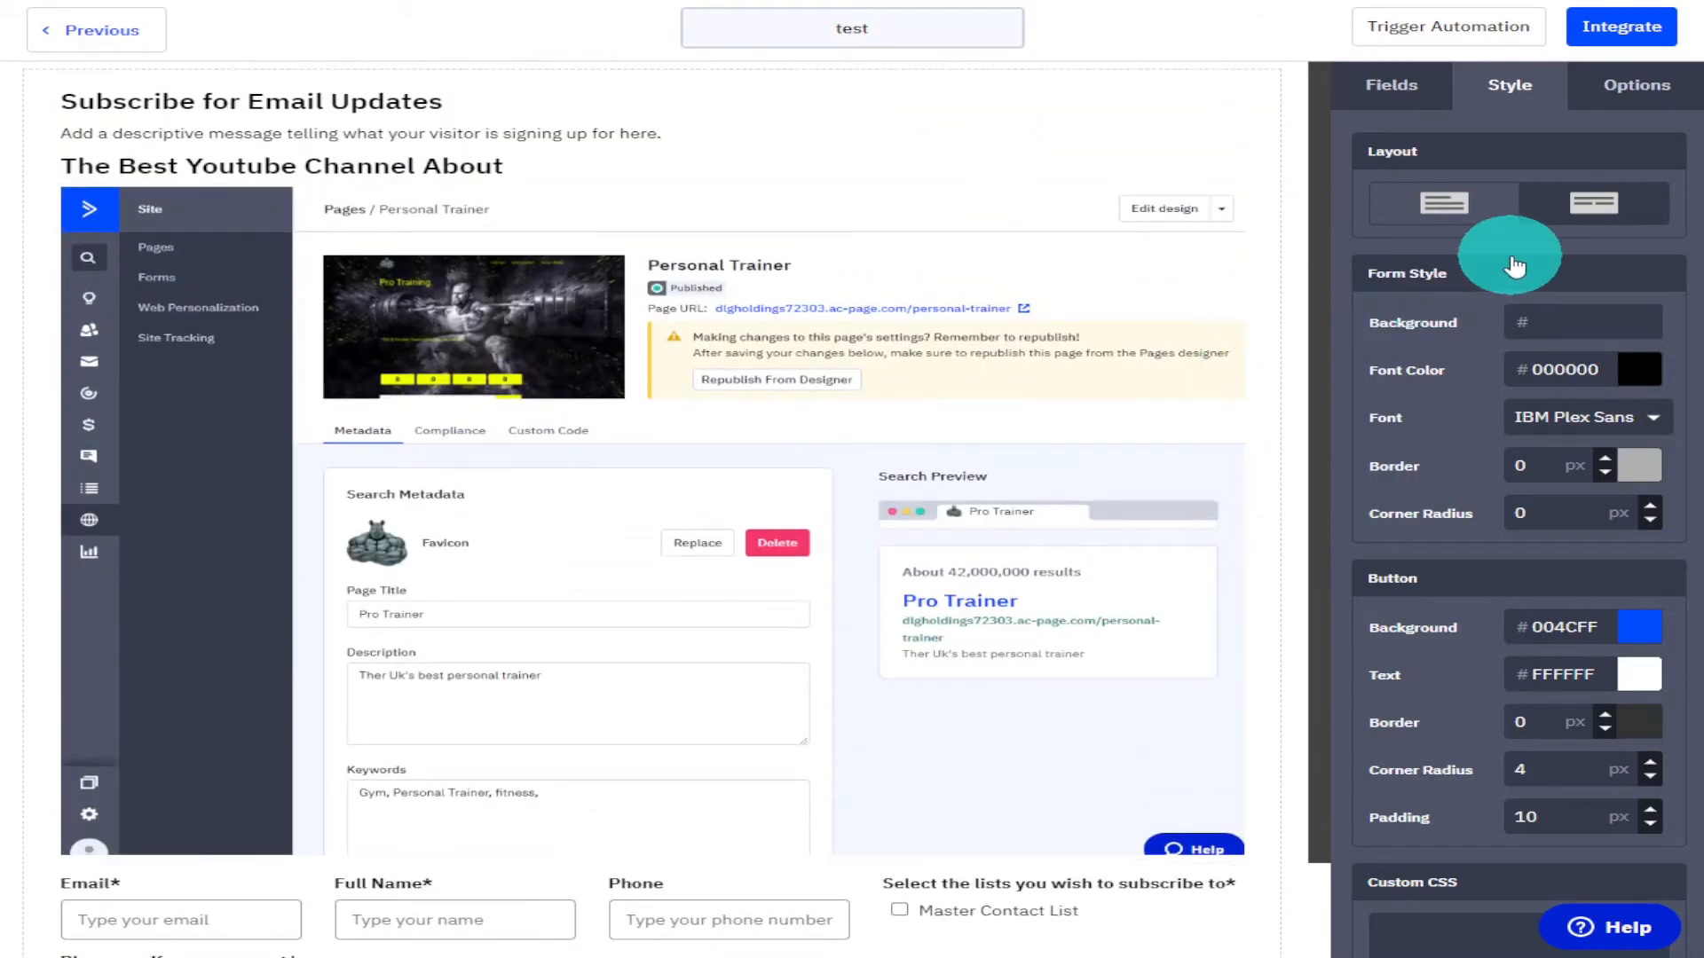
pyautogui.click(1475, 216)
pyautogui.click(1595, 306)
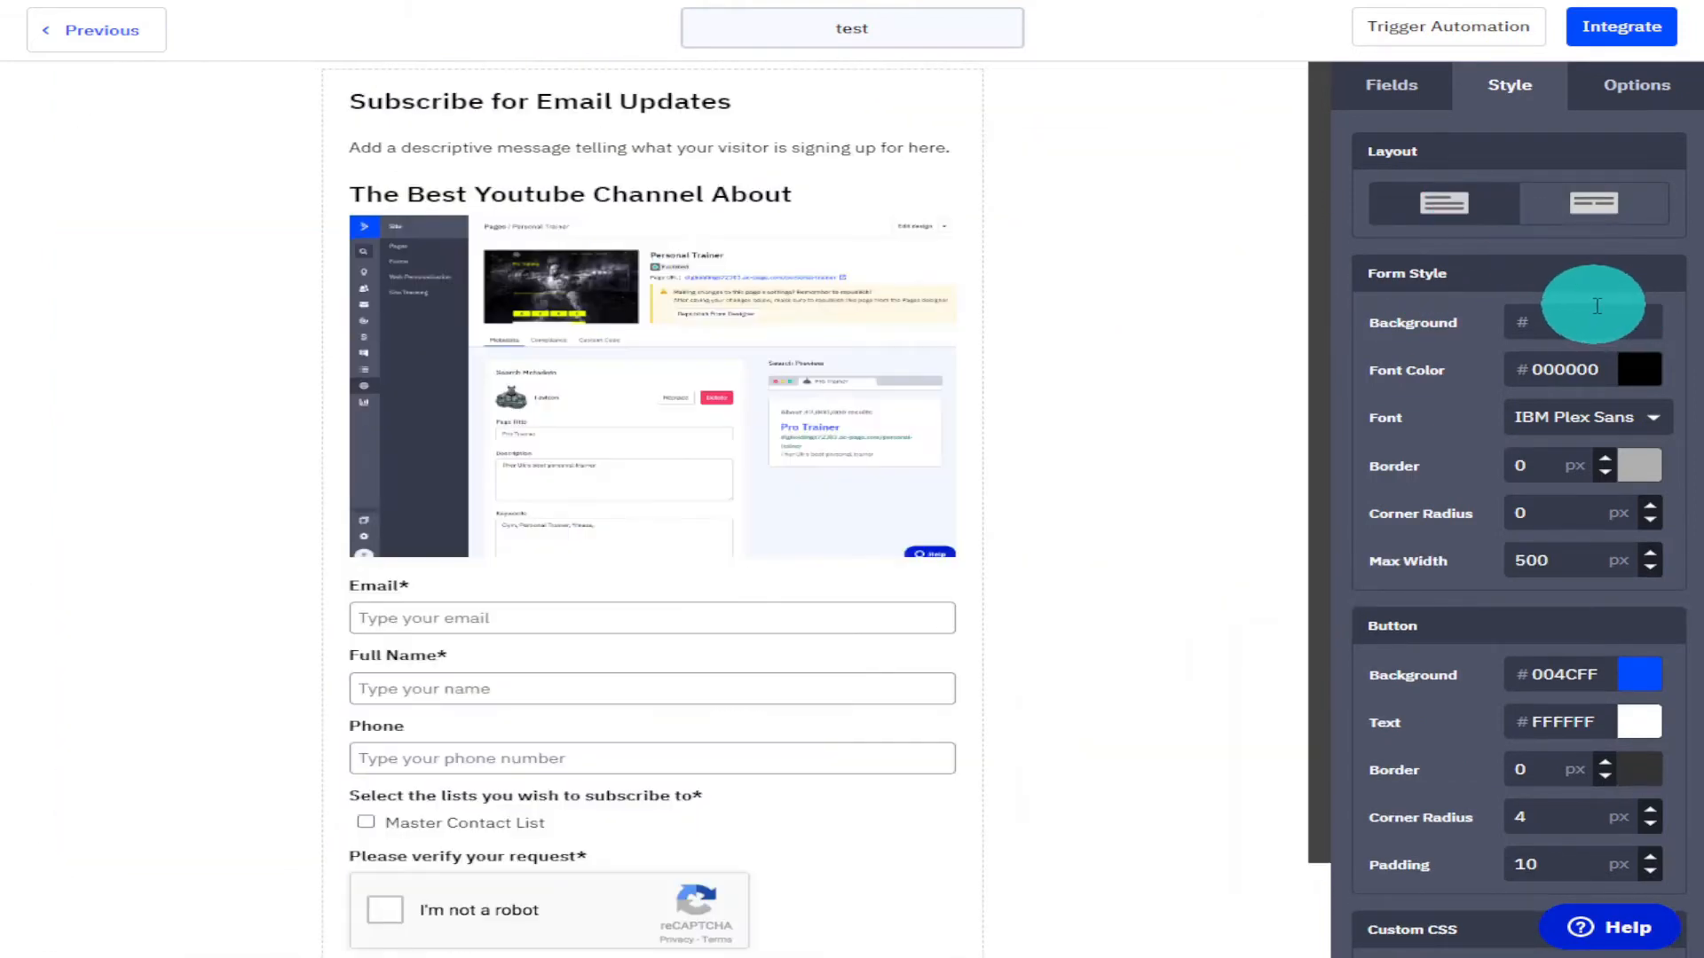
# Set the form's font color to #030303.
pyautogui.scroll(-2, 1593, 306)
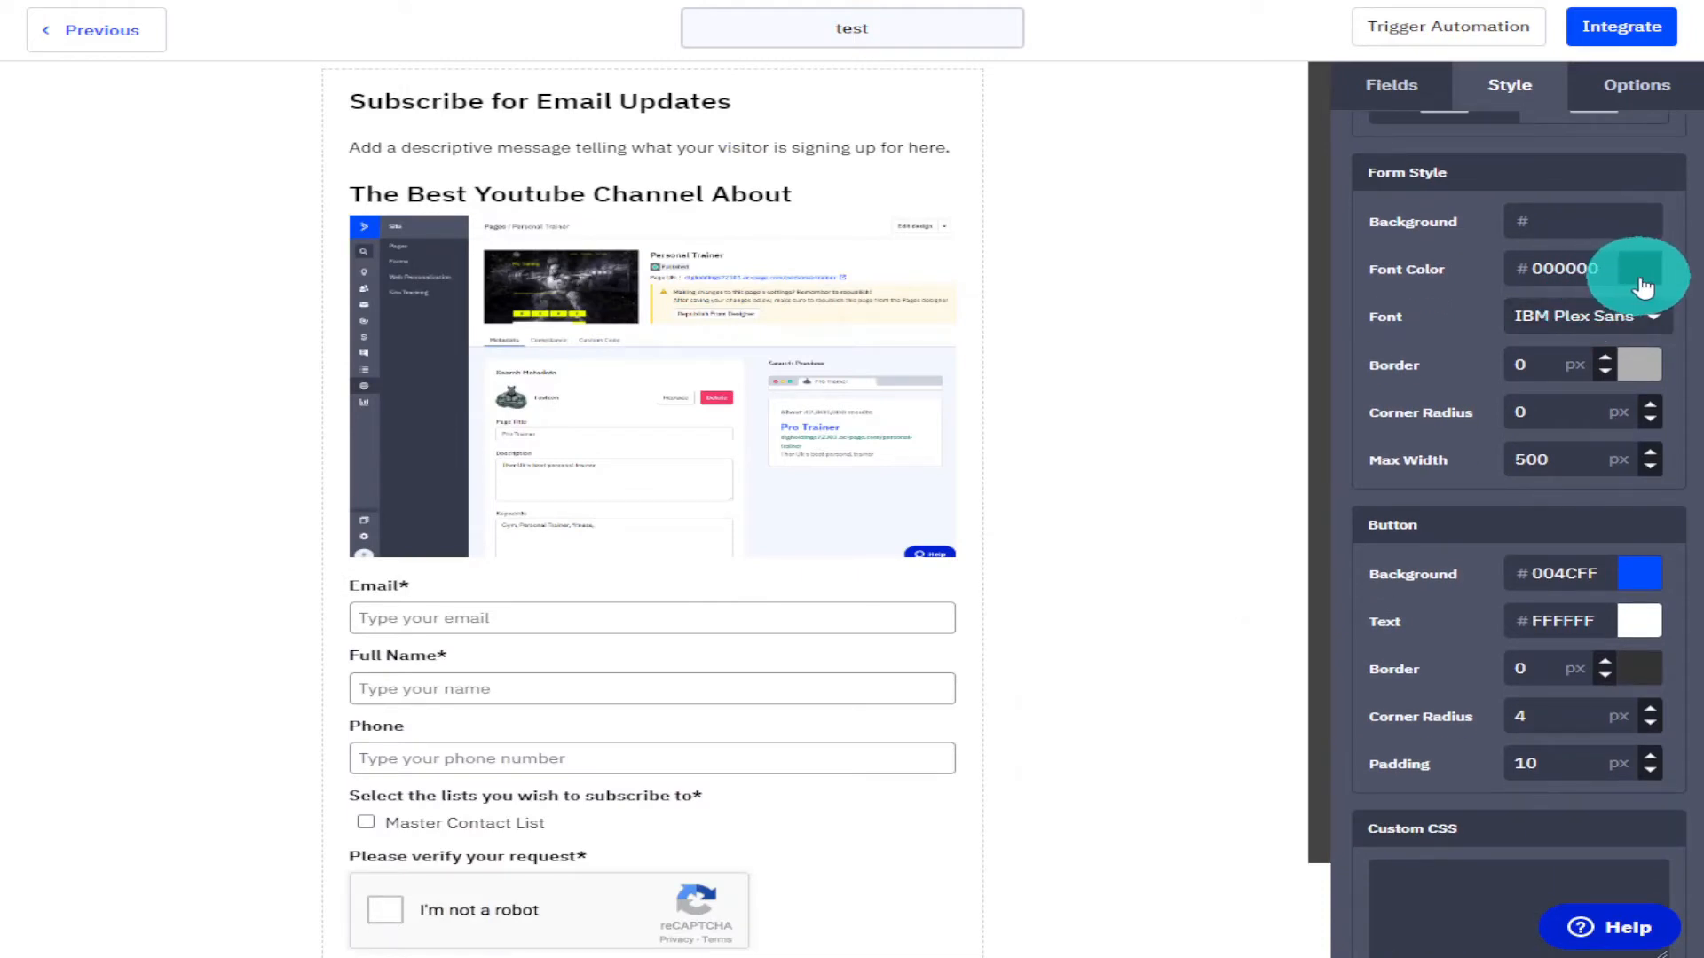
pyautogui.click(1637, 273)
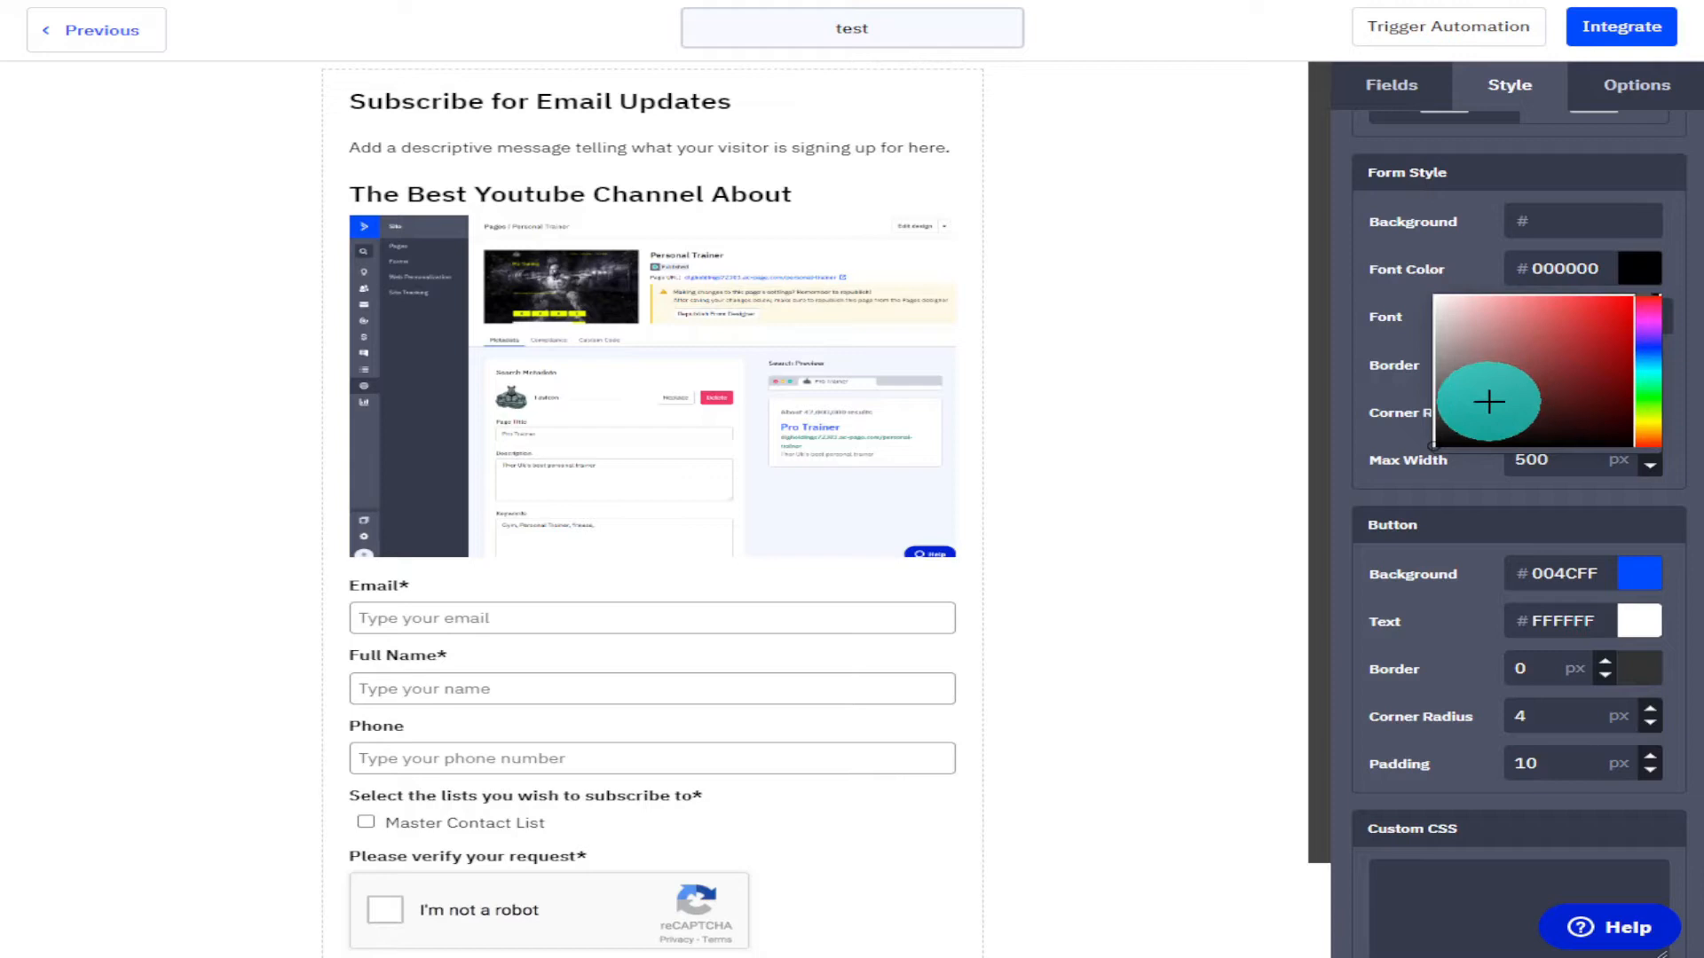
pyautogui.moveTo(1456, 410); pyautogui.dragTo(1446, 487)
pyautogui.click(1447, 461)
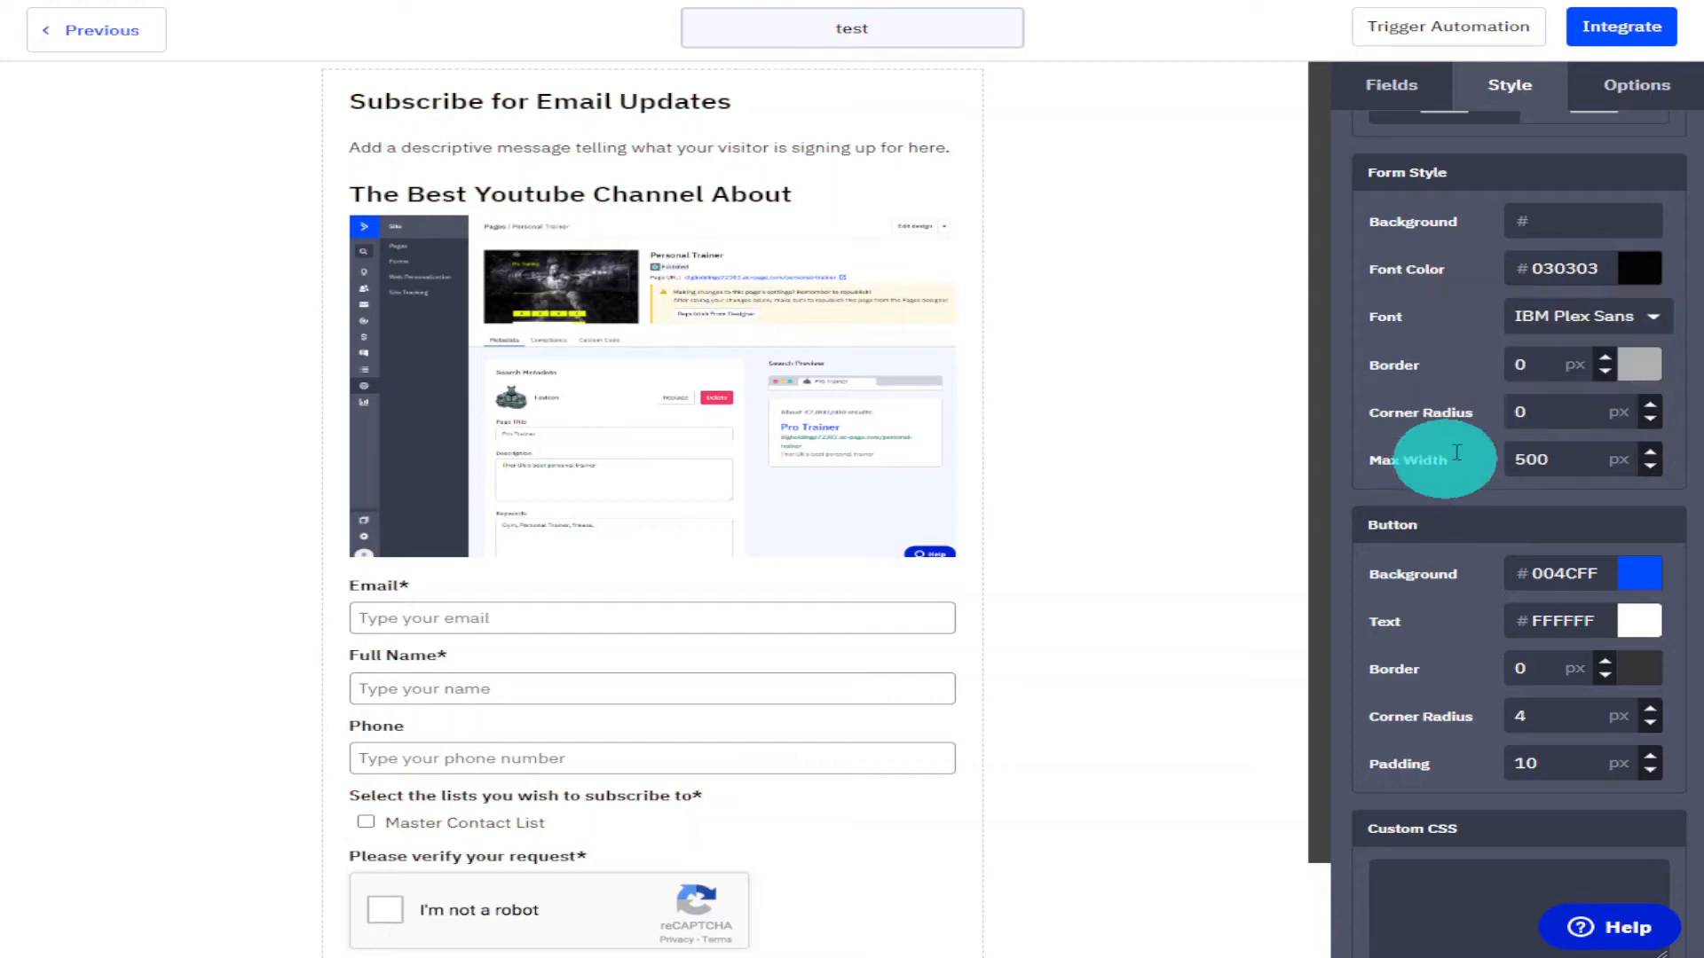
# Set the form's border color to black and its font to Baskerville.
pyautogui.click(1640, 372)
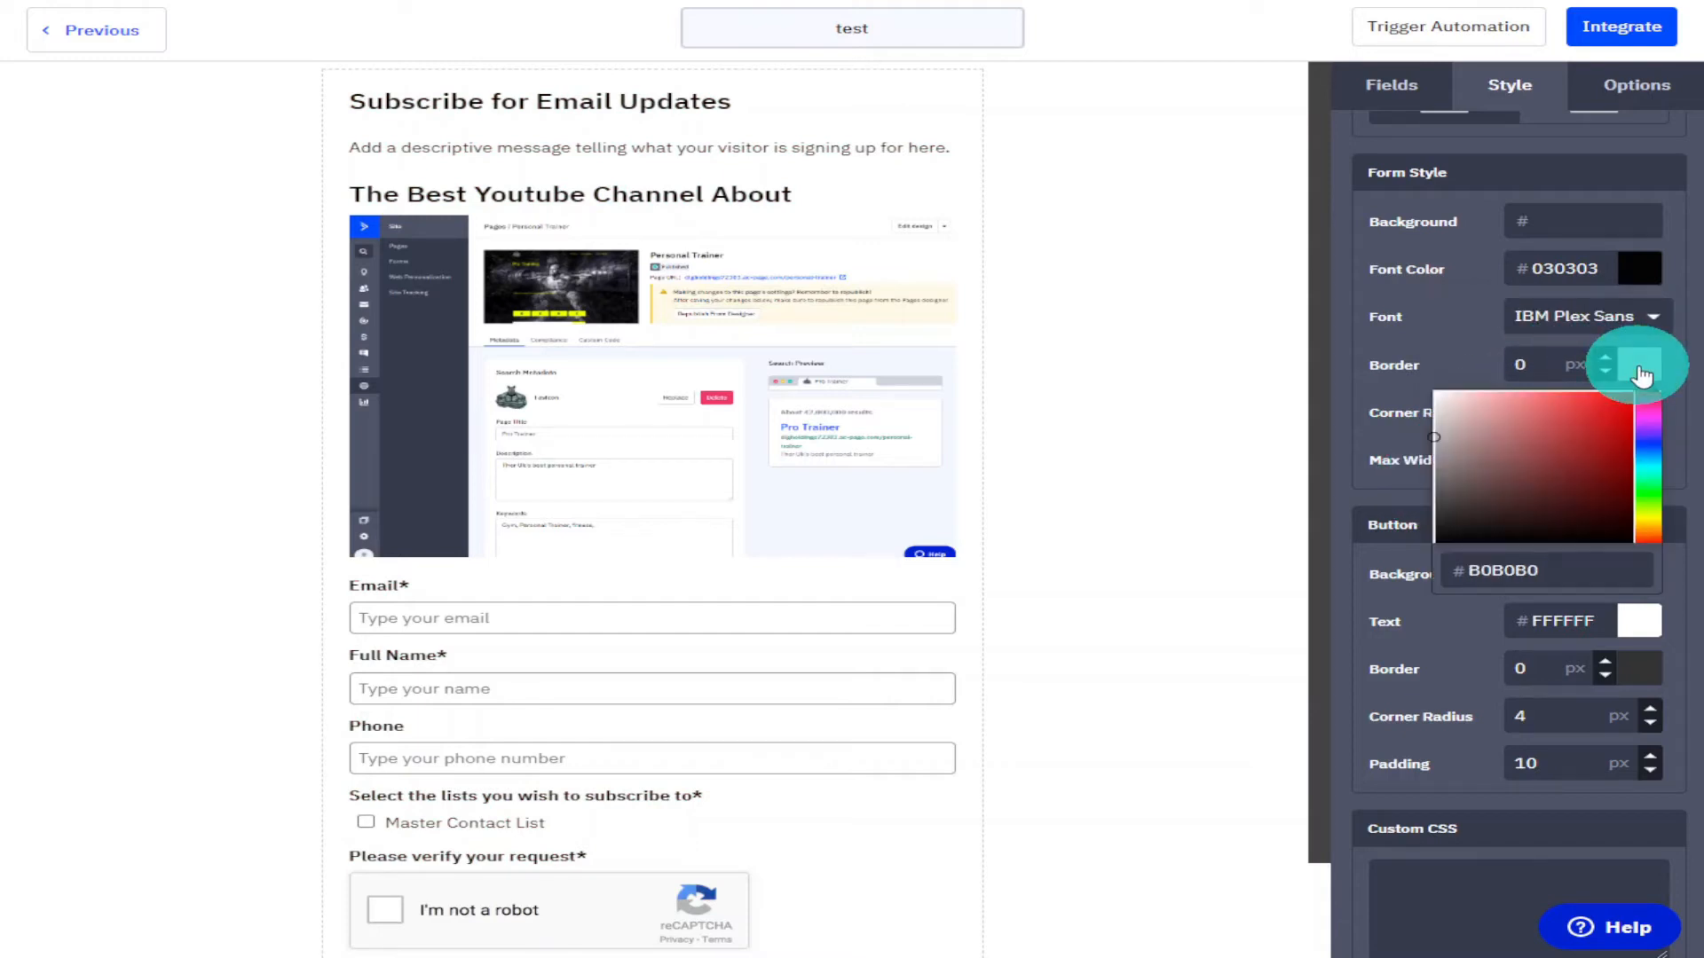
pyautogui.moveTo(1464, 442); pyautogui.dragTo(1503, 536)
pyautogui.click(1378, 362)
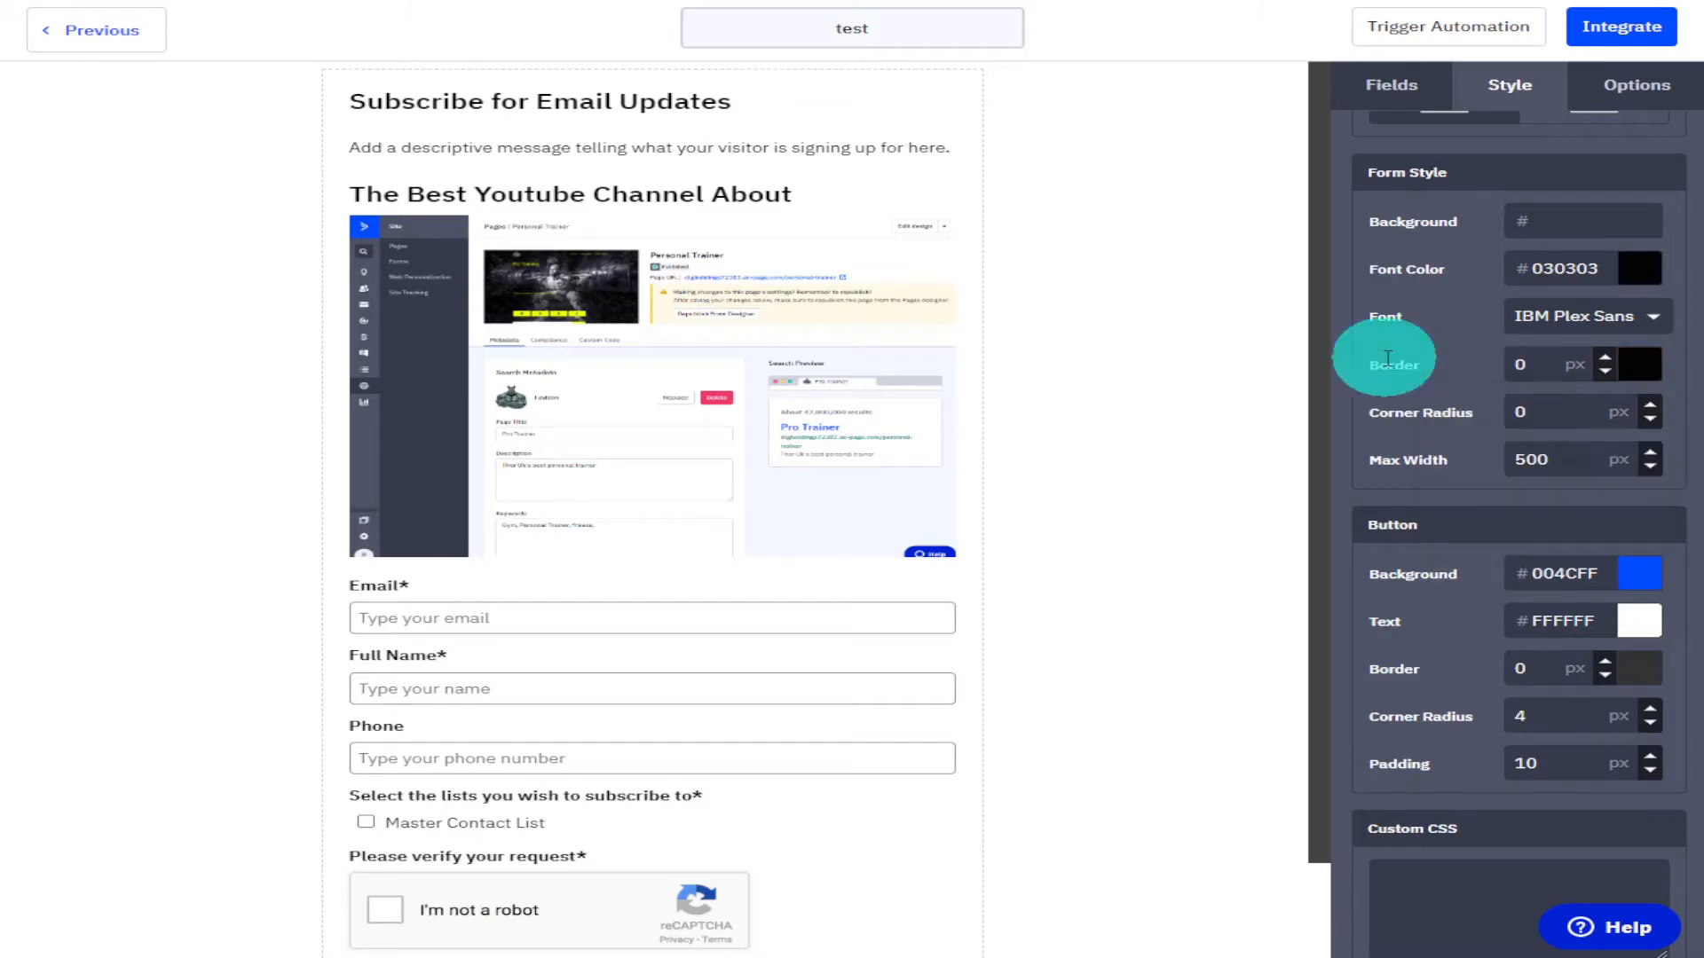
pyautogui.click(1637, 324)
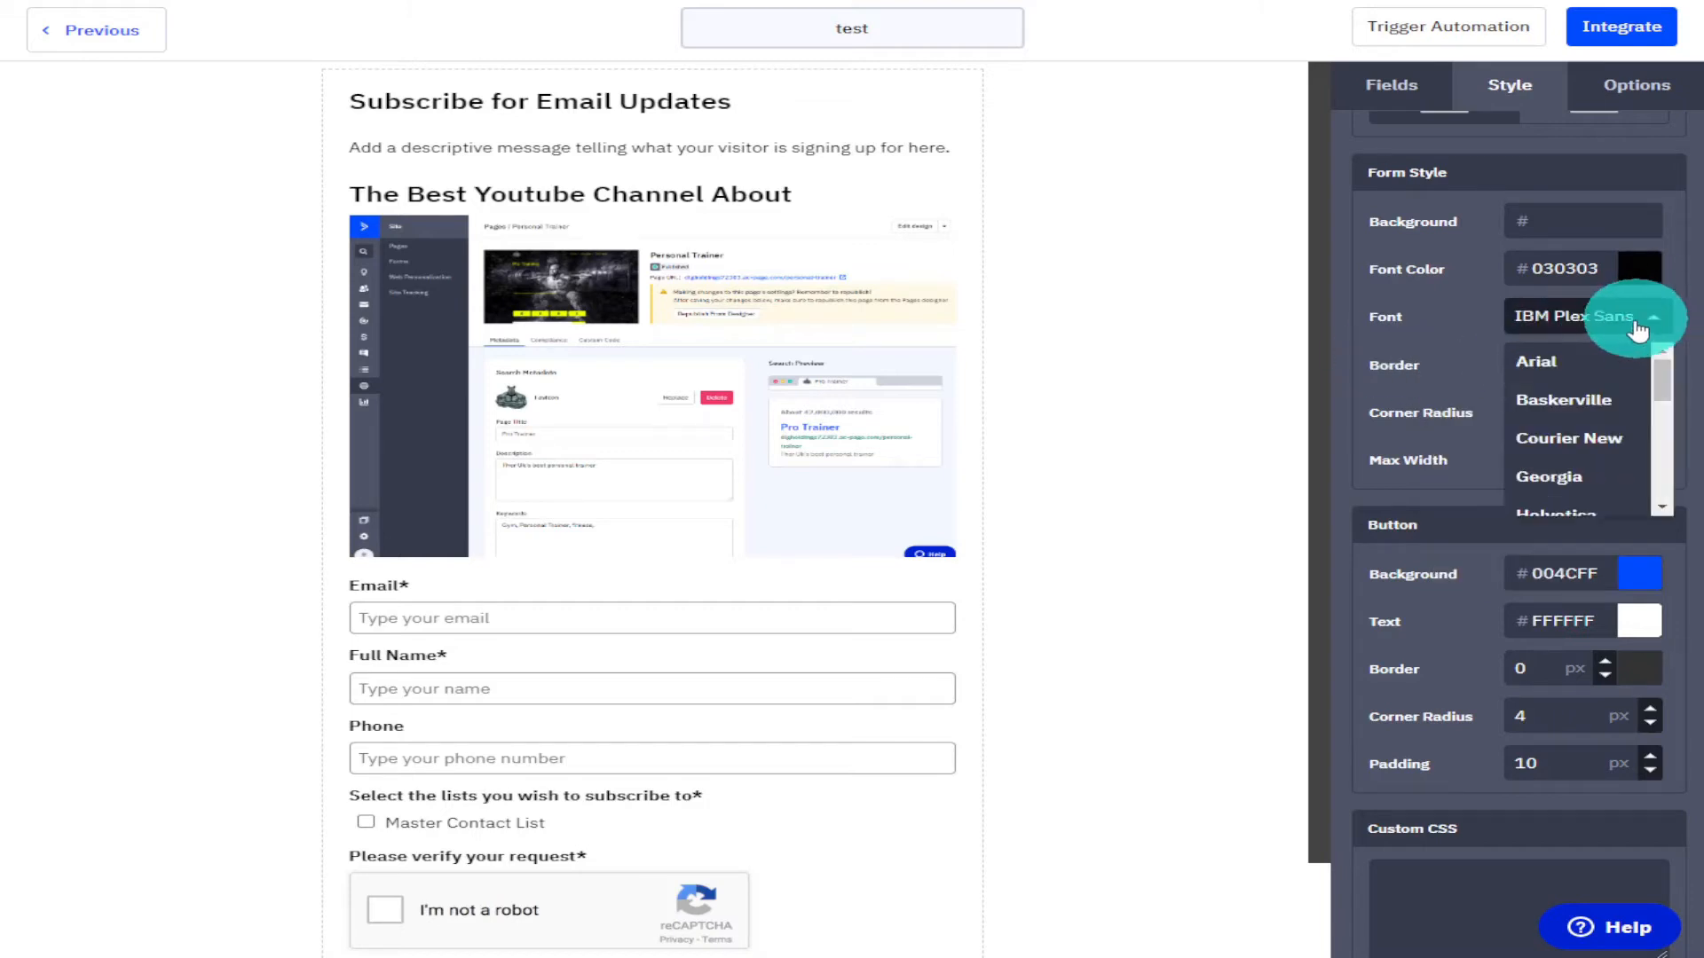
pyautogui.click(1626, 399)
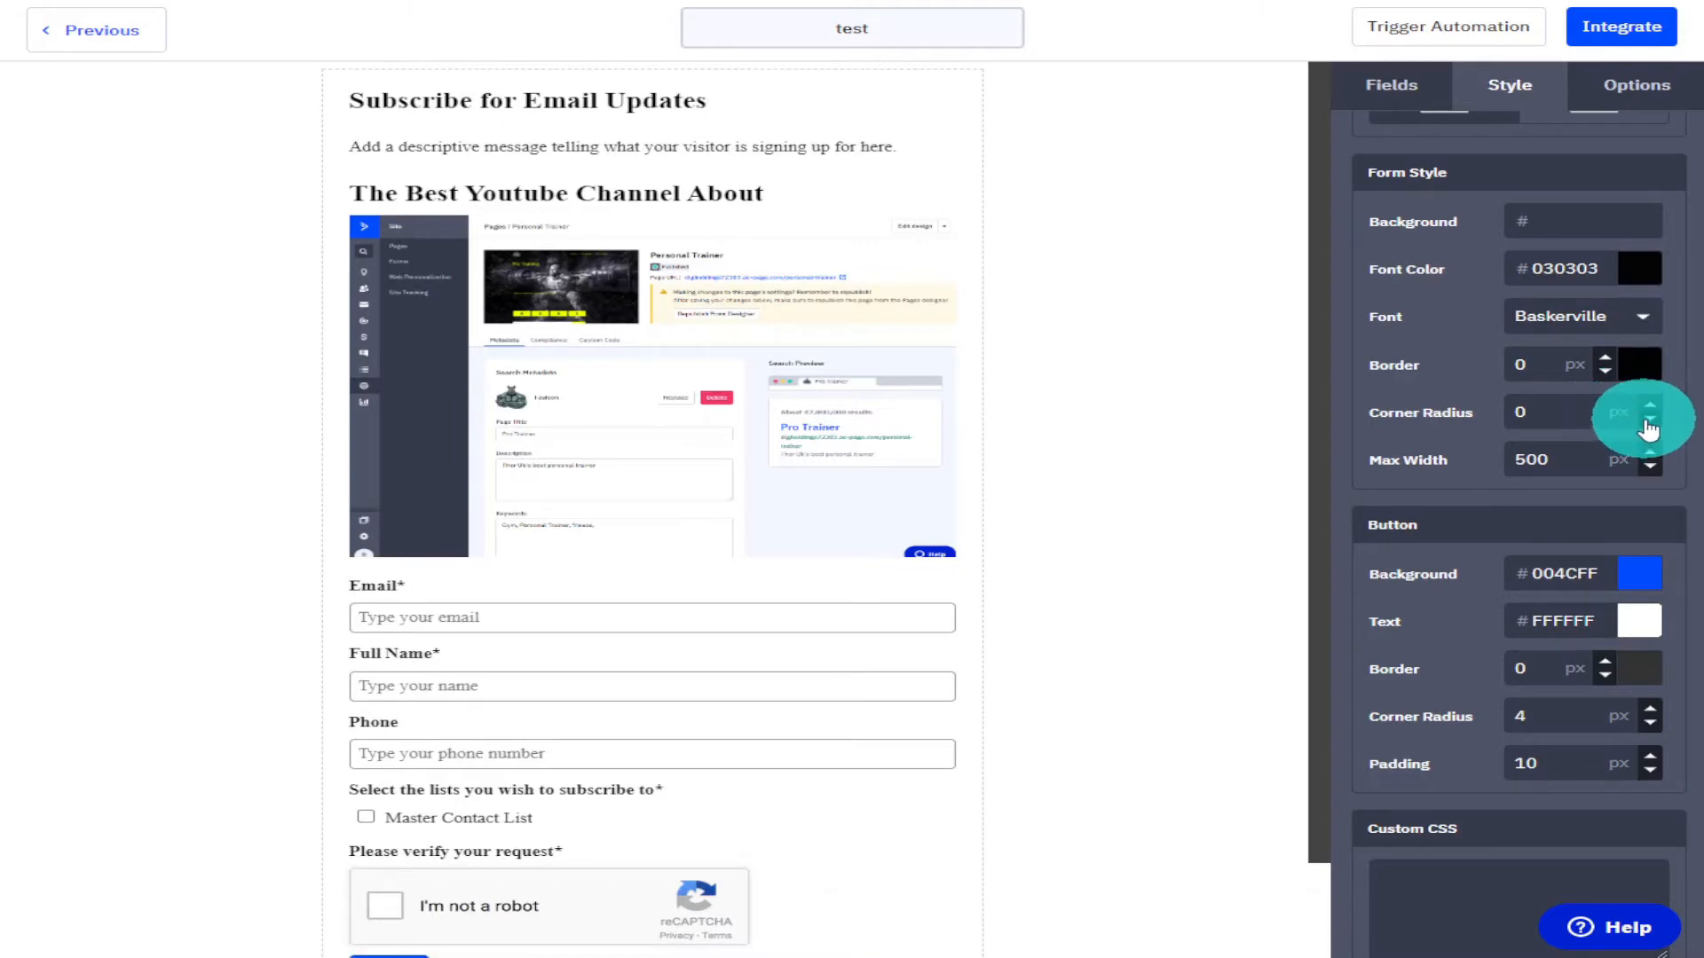
# Set the form's corner radius to 2 px and its max width to 501 px.
pyautogui.click(1652, 407)
pyautogui.click(1652, 408)
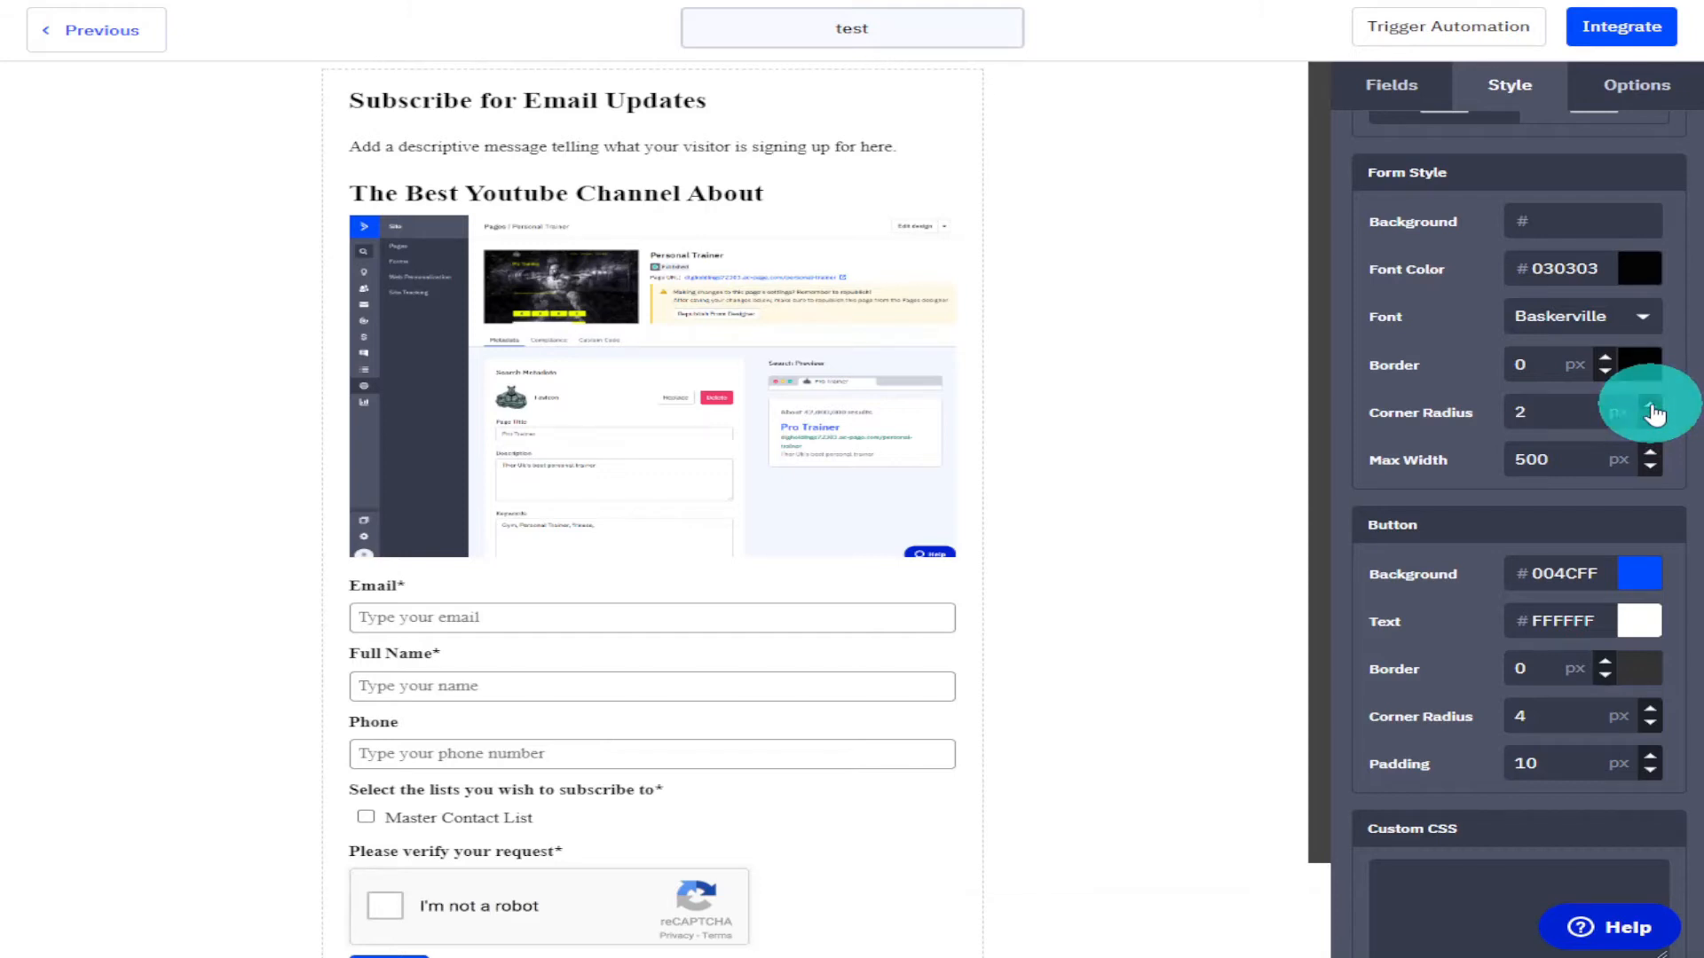
pyautogui.click(1652, 455)
pyautogui.click(1652, 455)
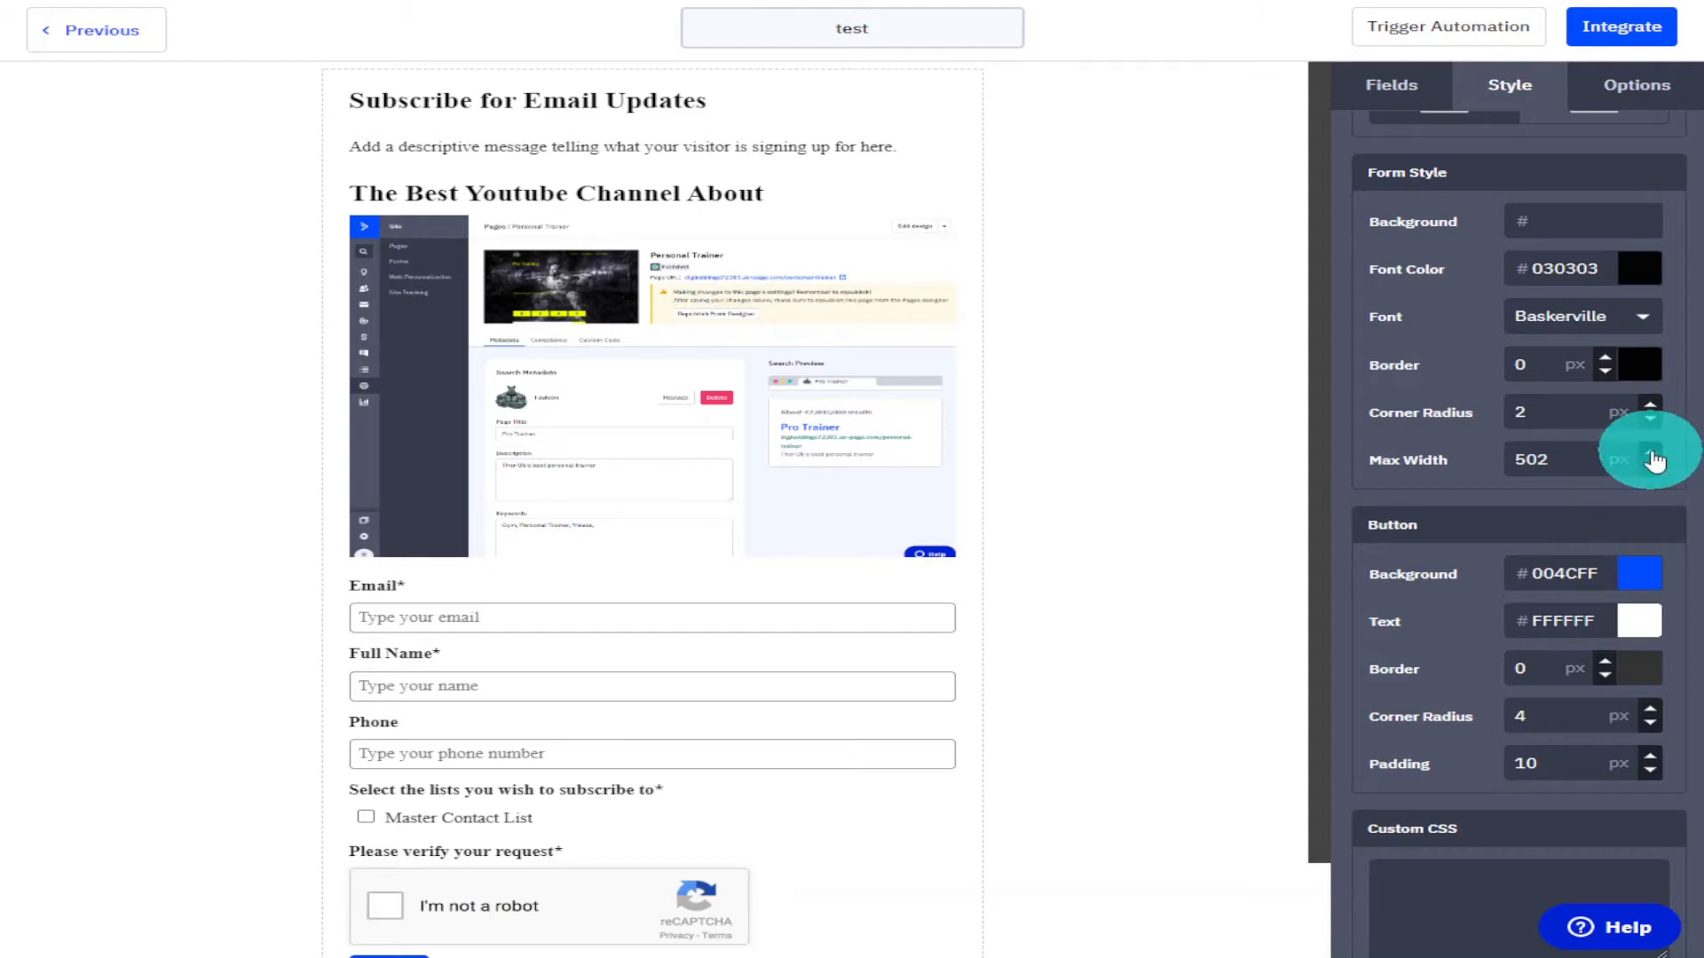
pyautogui.click(1652, 462)
# Set the button's background color to #03FFA7.
pyautogui.scroll(-2, 1653, 458)
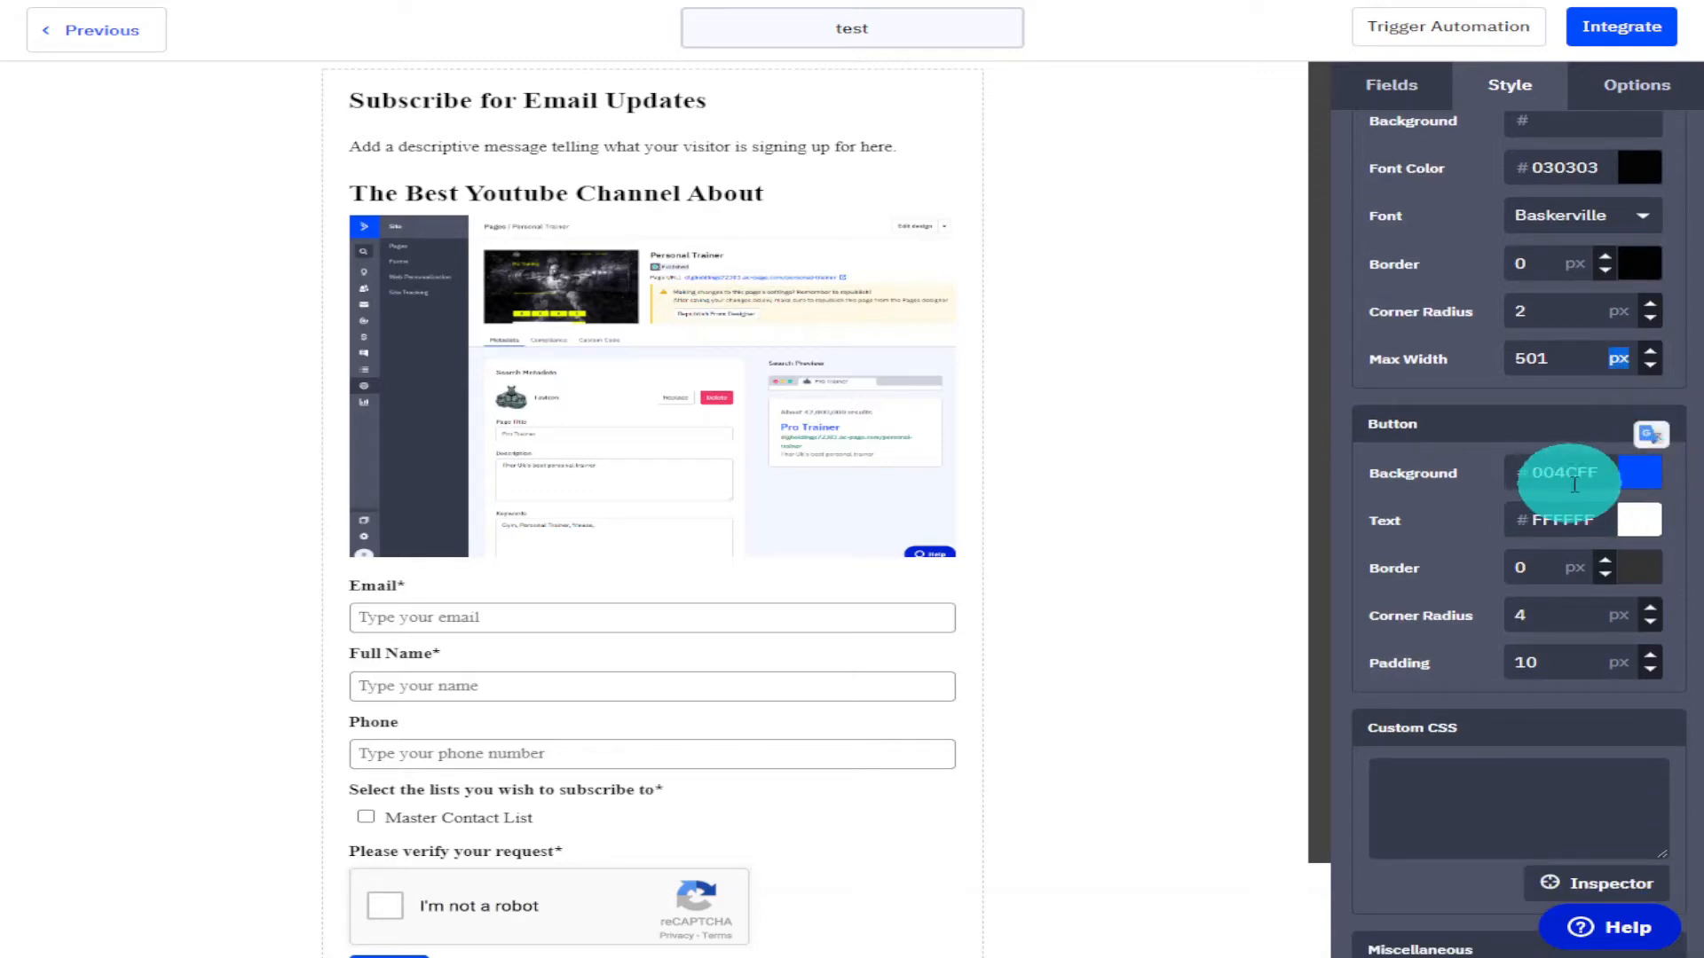
pyautogui.click(1639, 473)
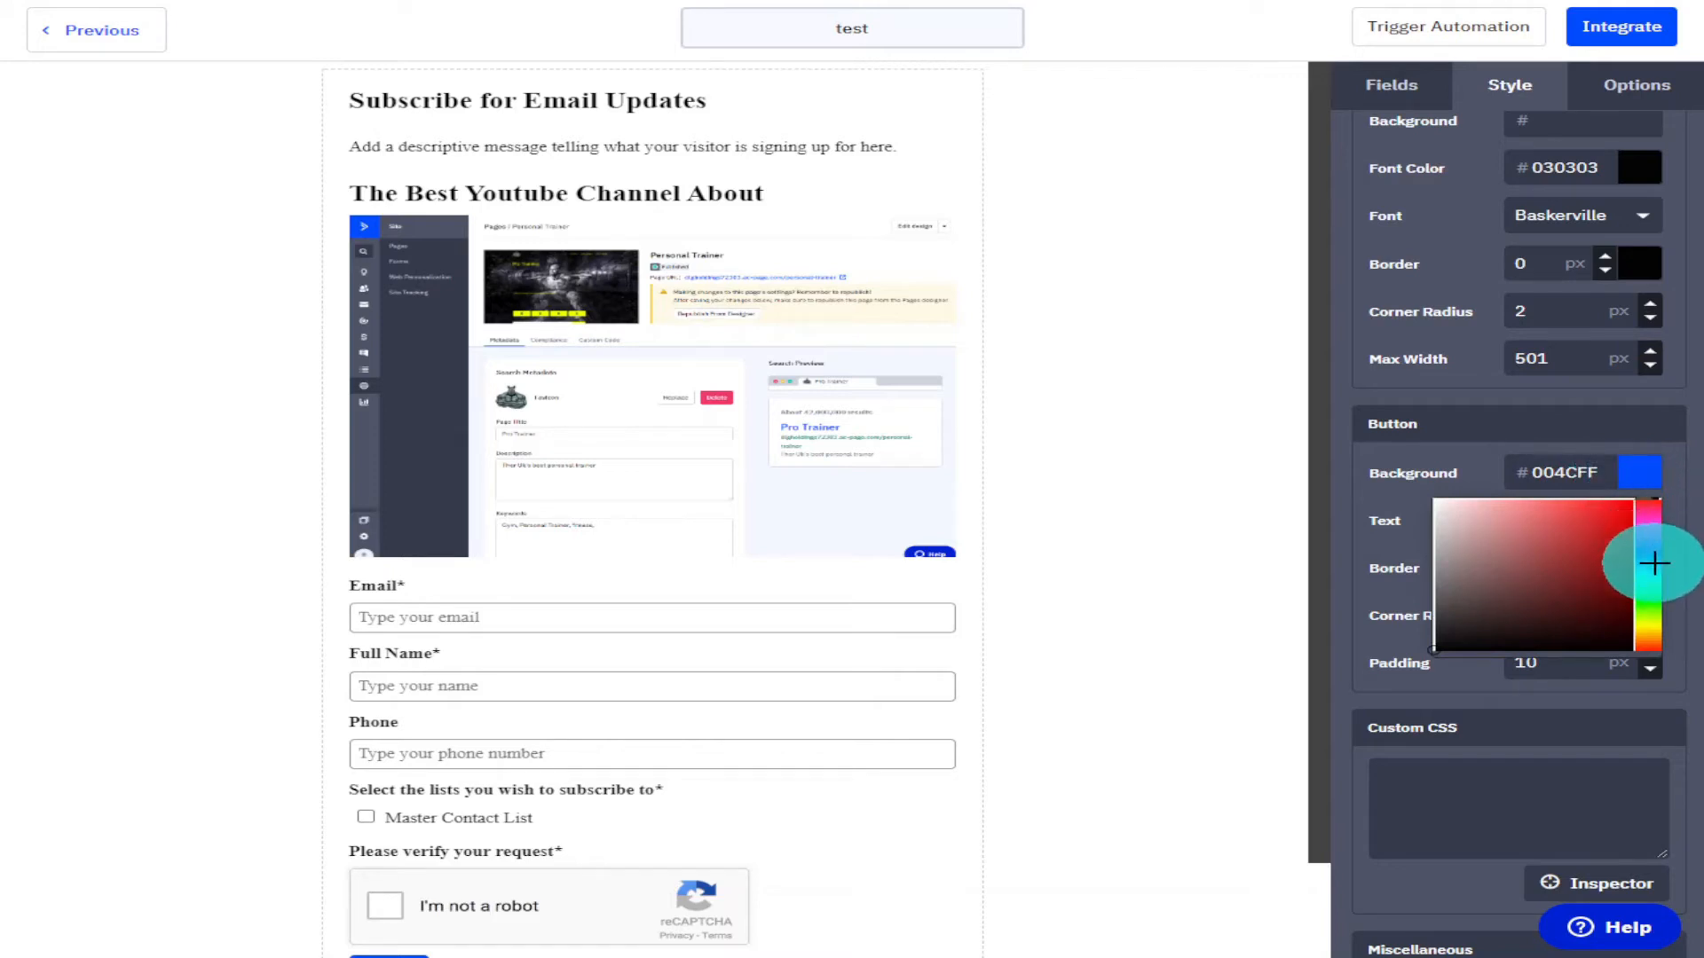
pyautogui.click(1644, 582)
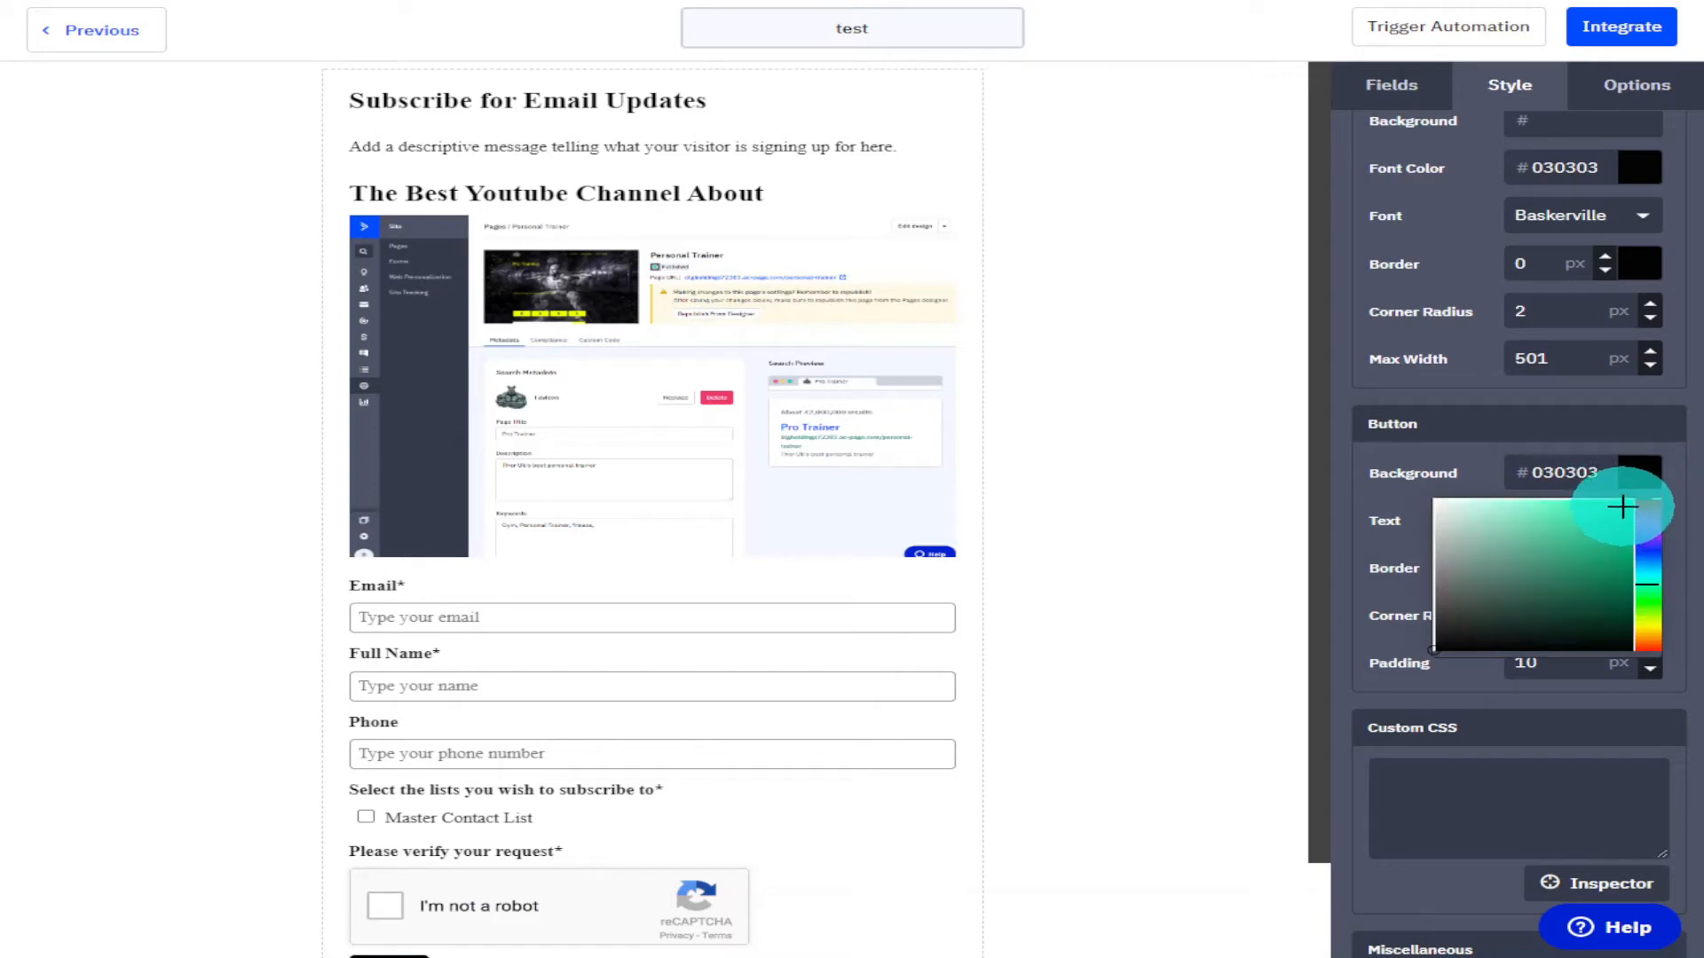
pyautogui.click(1514, 449)
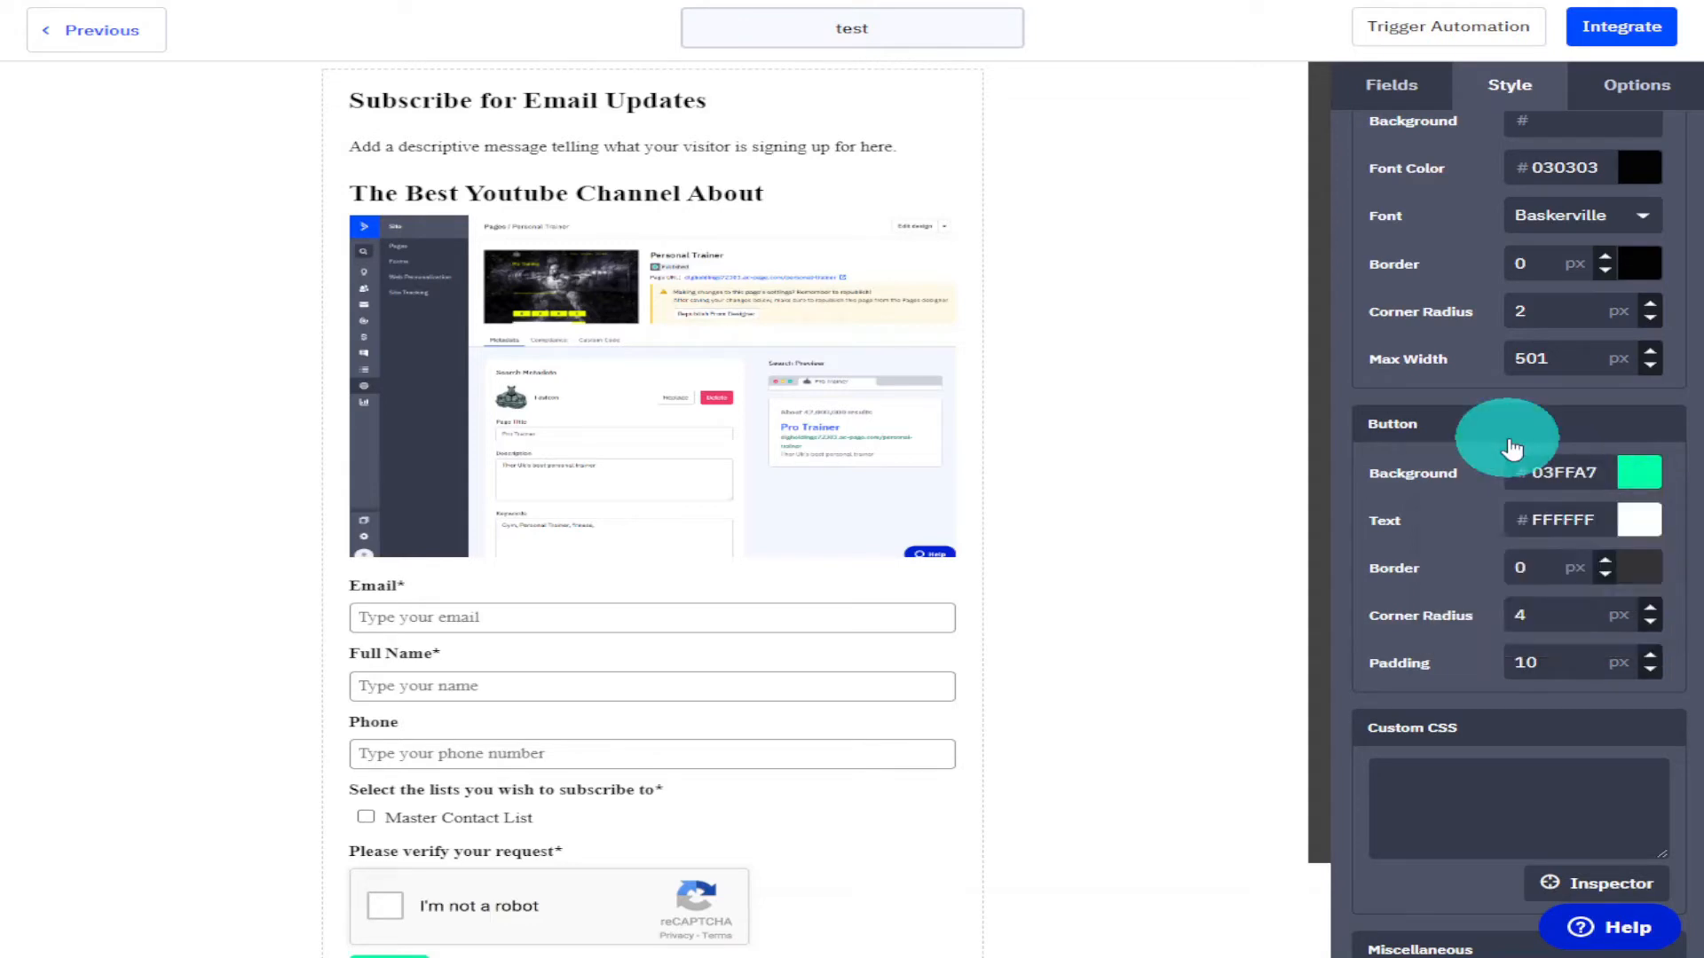
# Set the button's text color to #030202.
pyautogui.click(1641, 523)
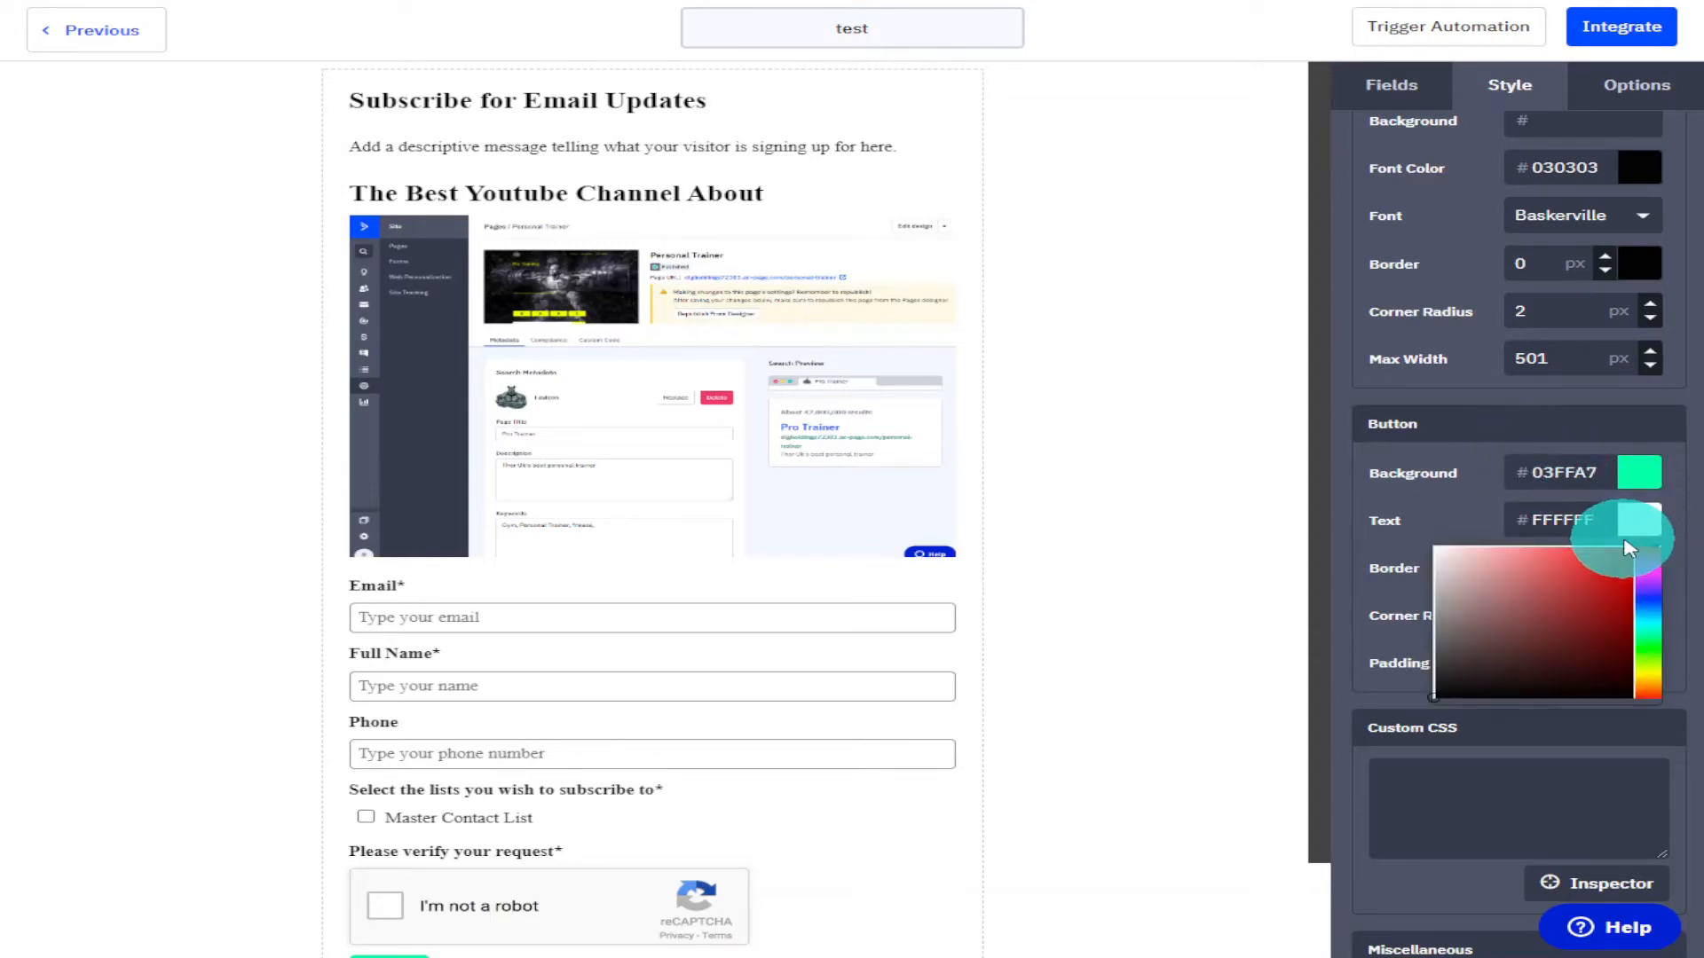
pyautogui.click(1498, 690)
pyautogui.click(1499, 692)
pyautogui.click(1686, 543)
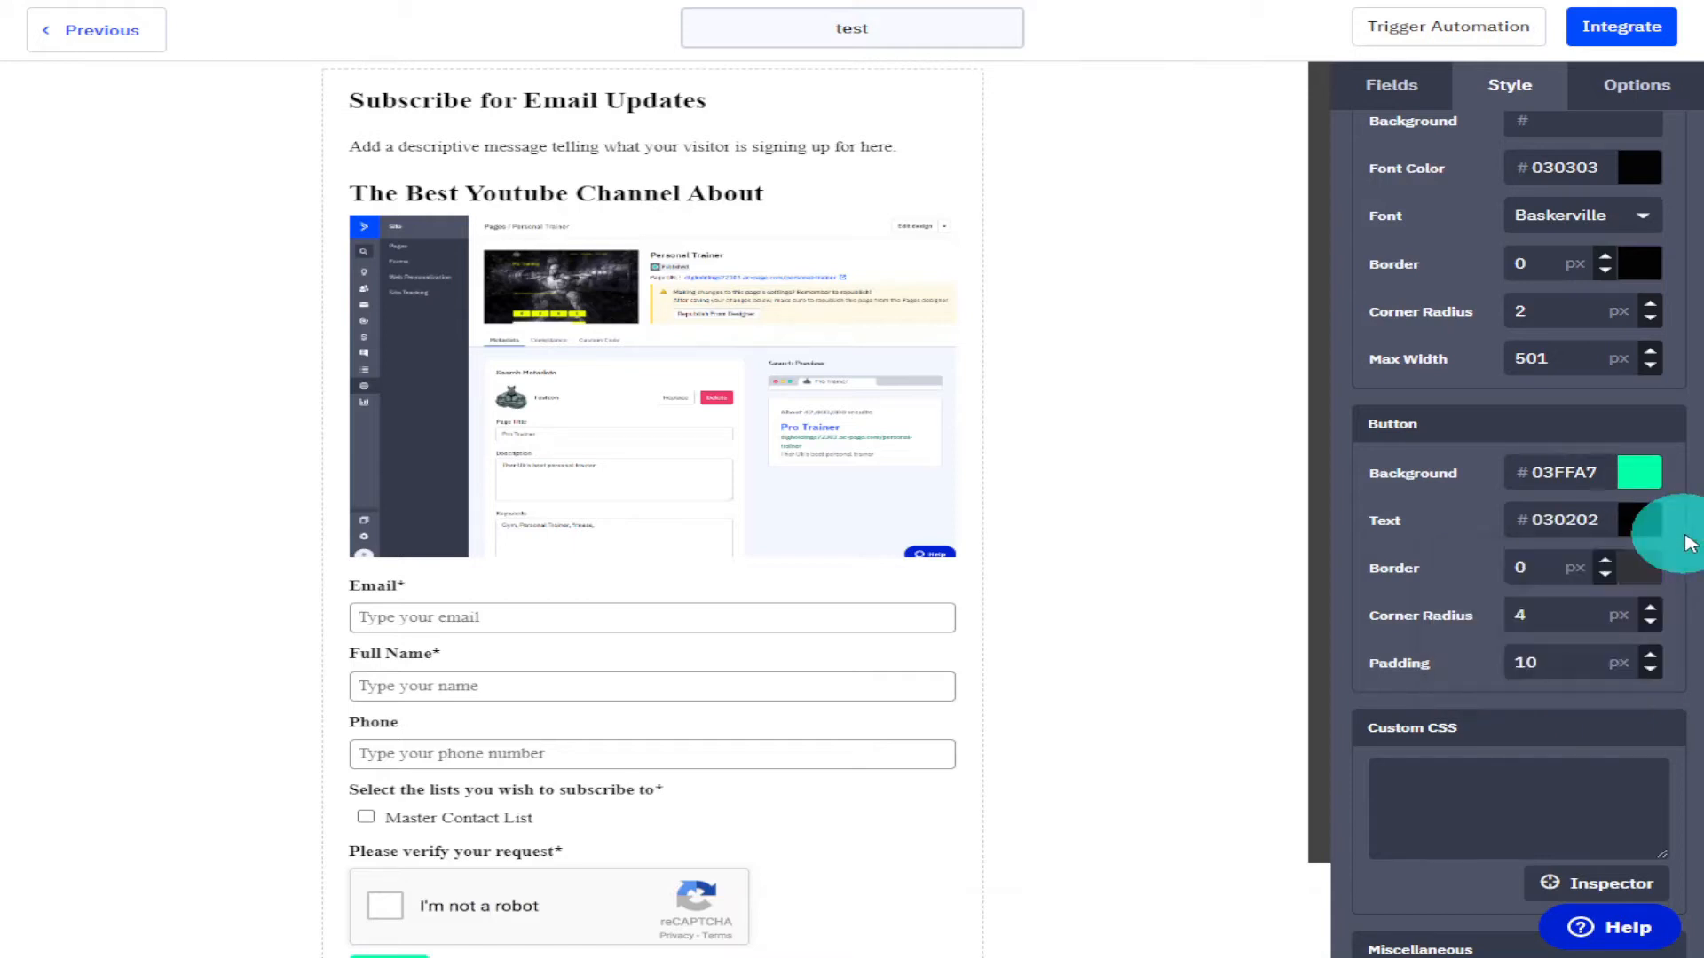
# Set the button's border width to 3 px.
pyautogui.scroll(-2, 1668, 541)
pyautogui.scroll(-1, 1255, 532)
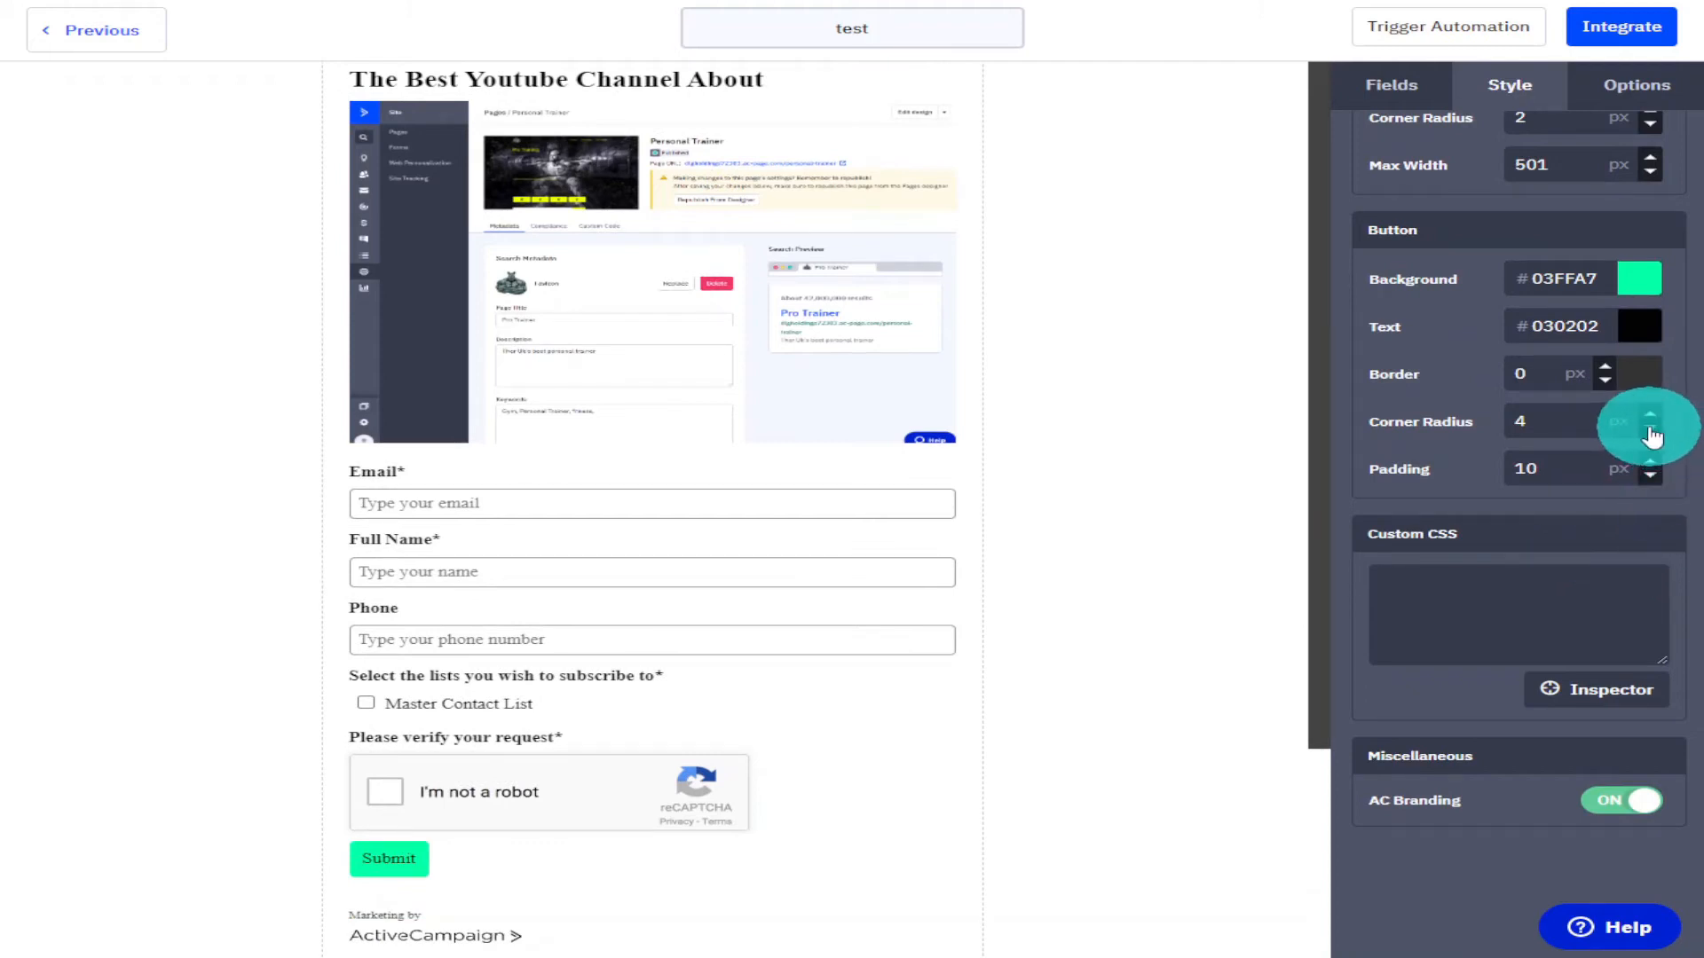
pyautogui.click(1606, 368)
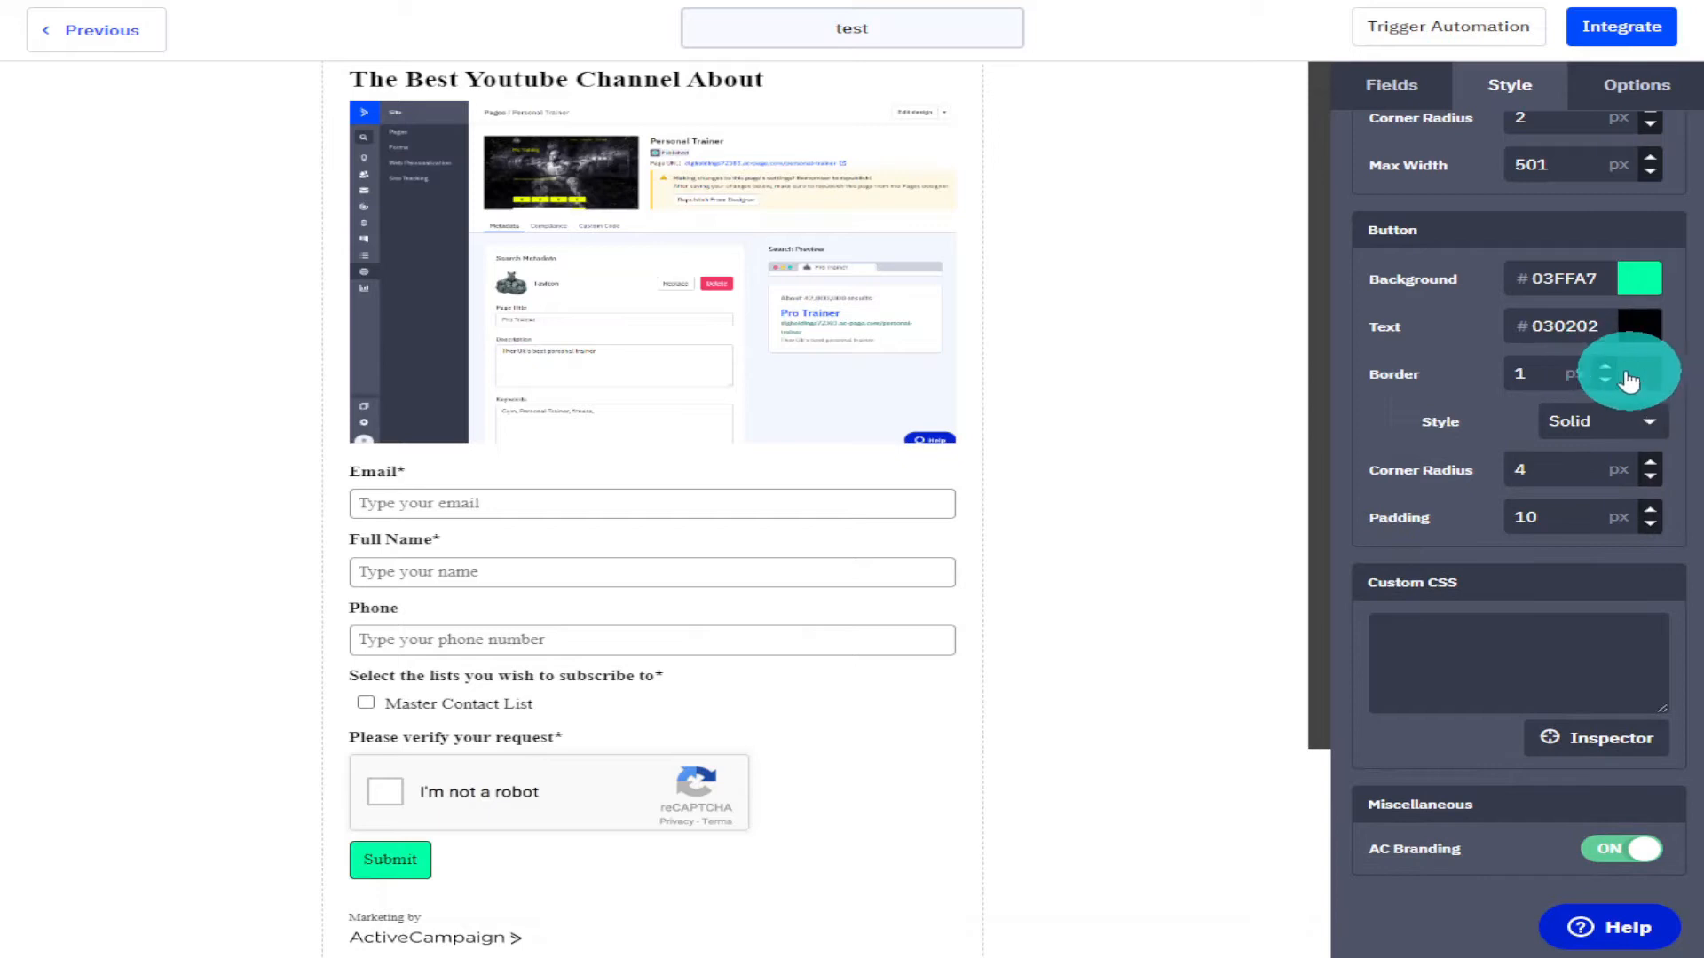
pyautogui.doubleClick(1605, 368)
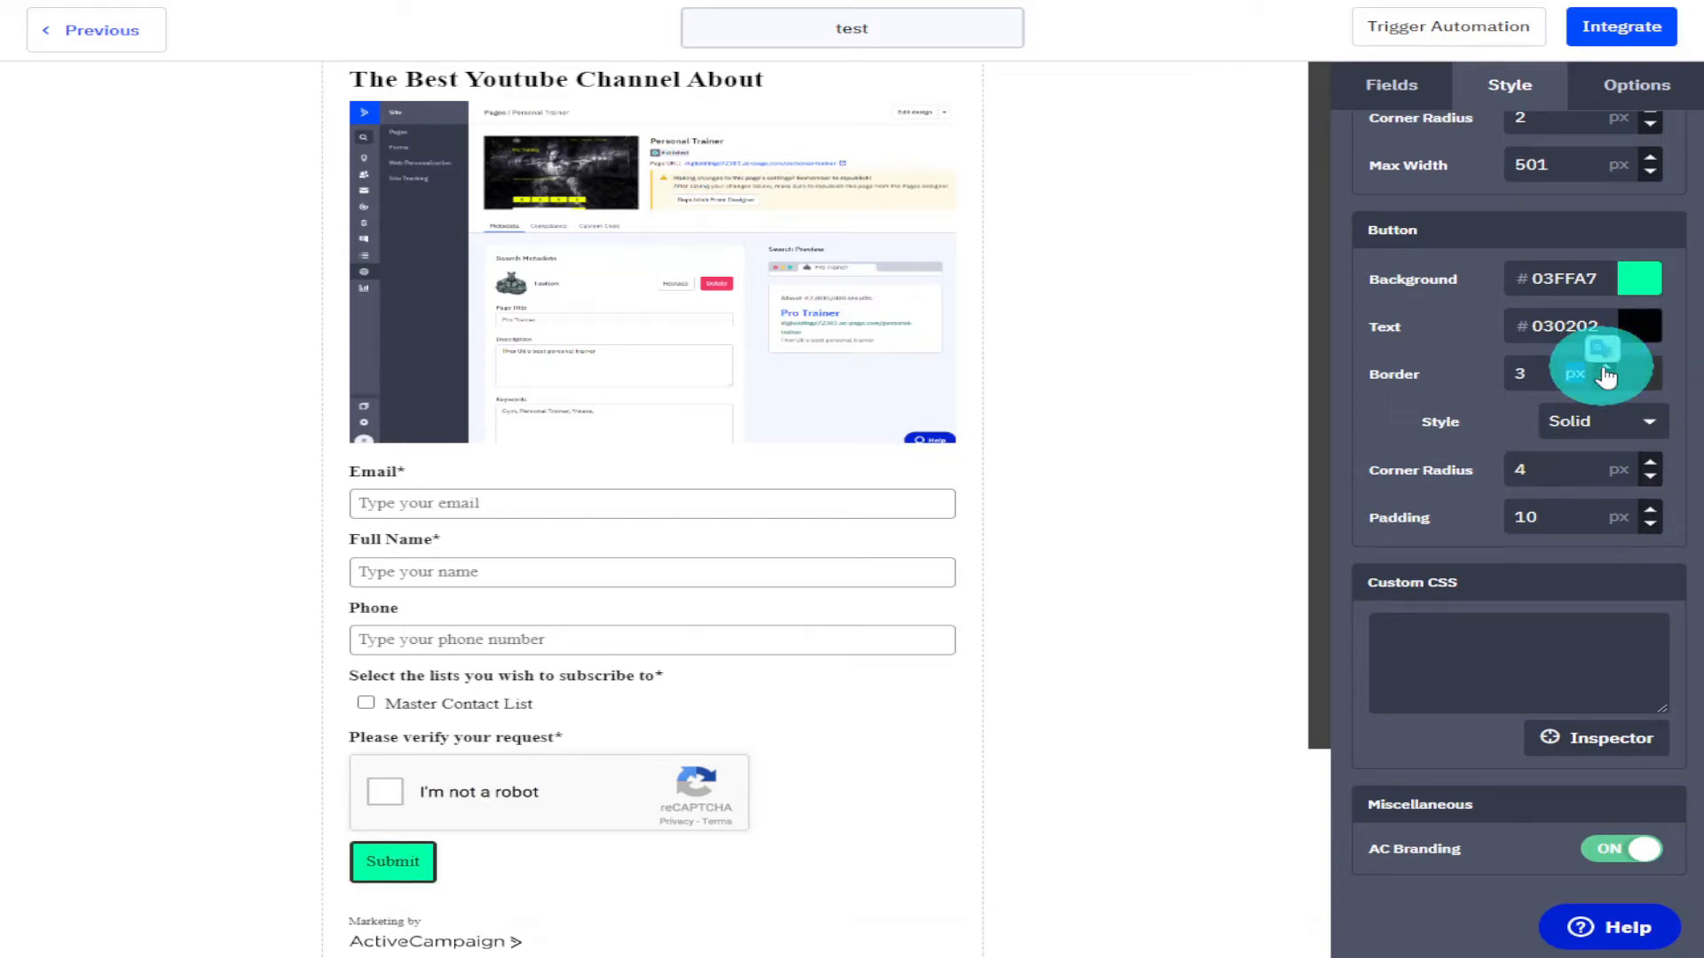
# Try a dashed button border style and switch it back to solid.
pyautogui.click(1650, 433)
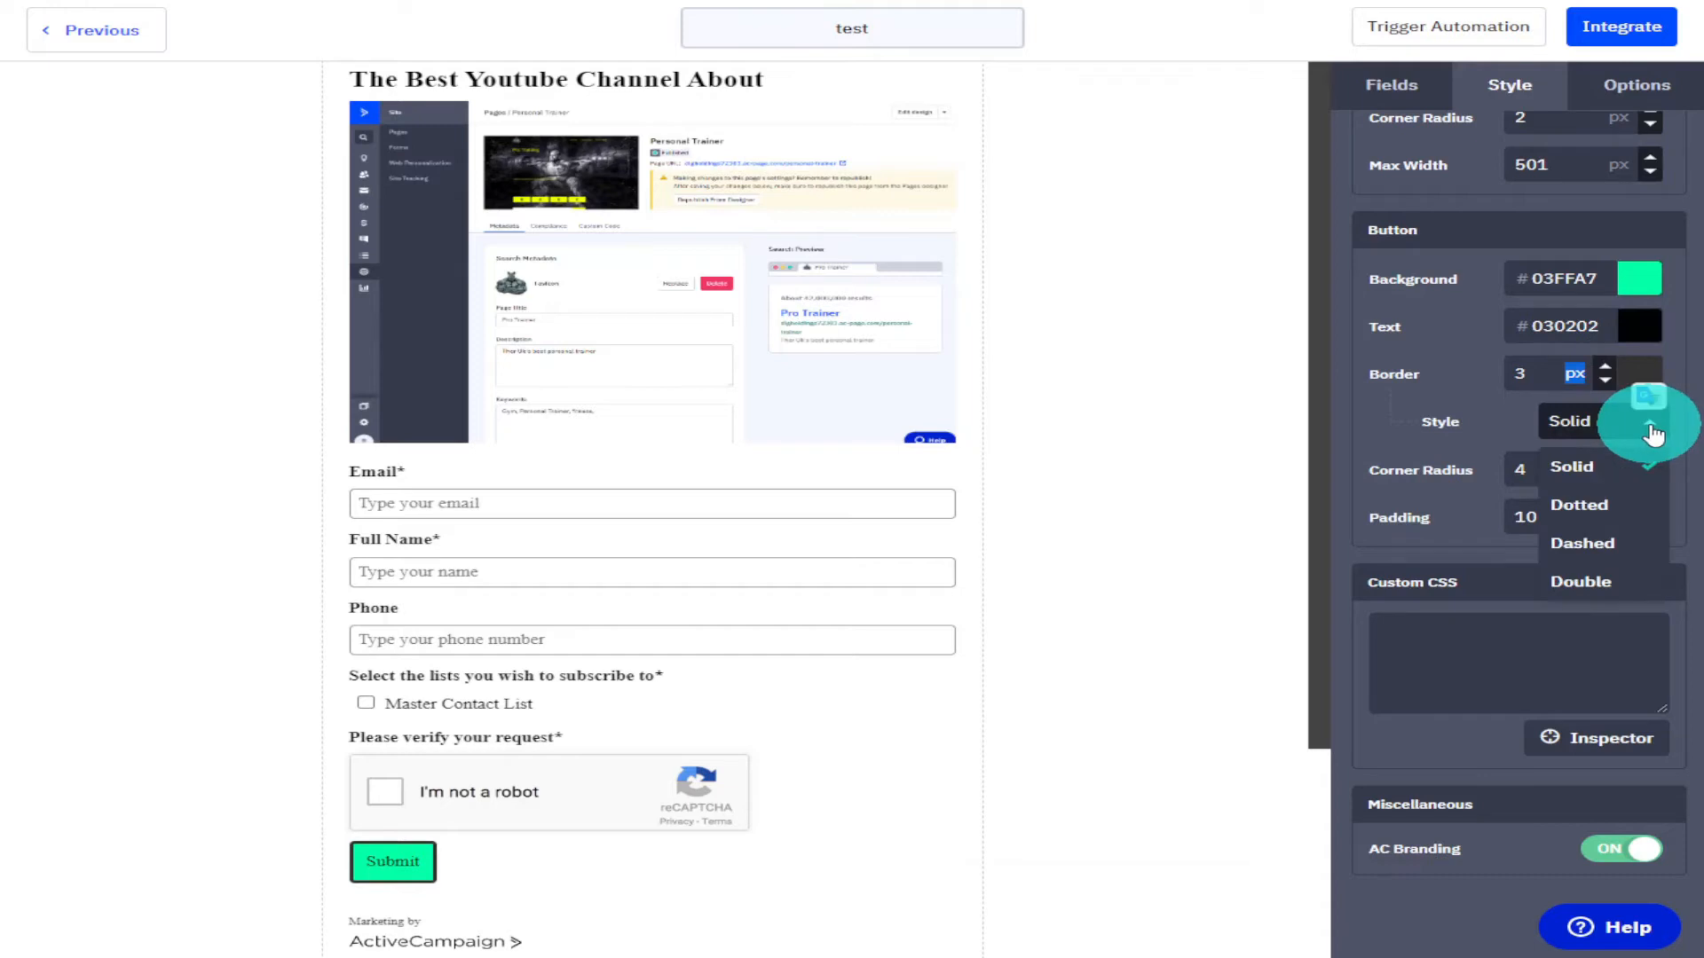
pyautogui.click(1617, 551)
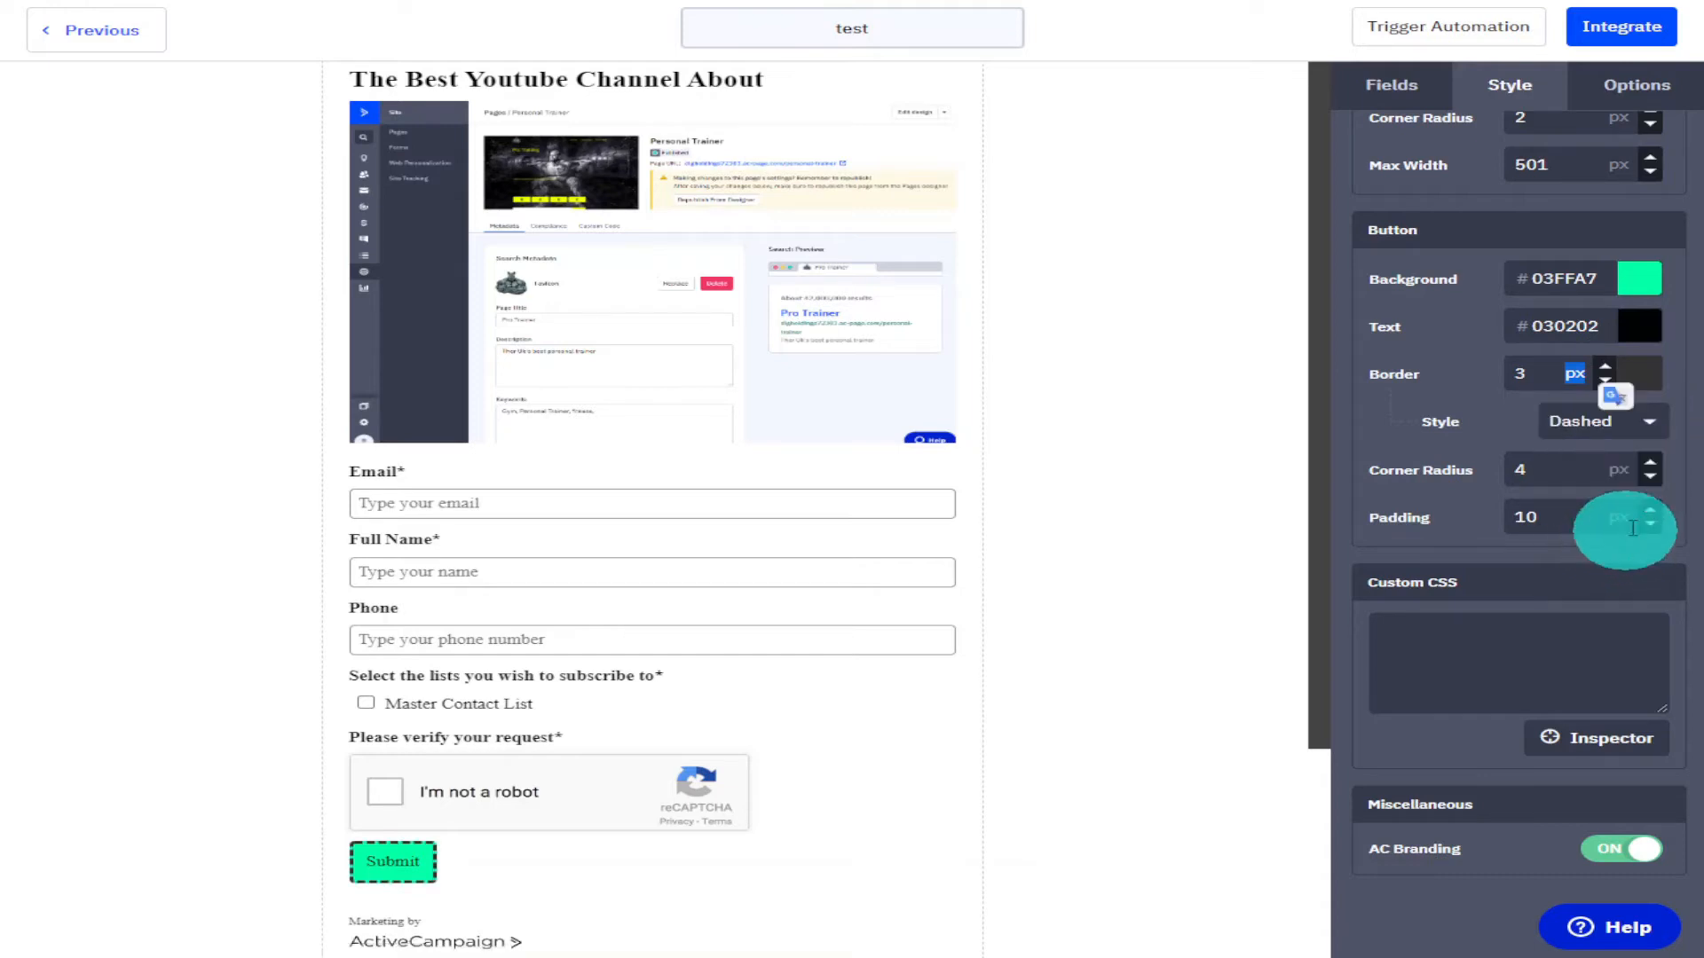
pyautogui.click(1654, 423)
pyautogui.click(1635, 464)
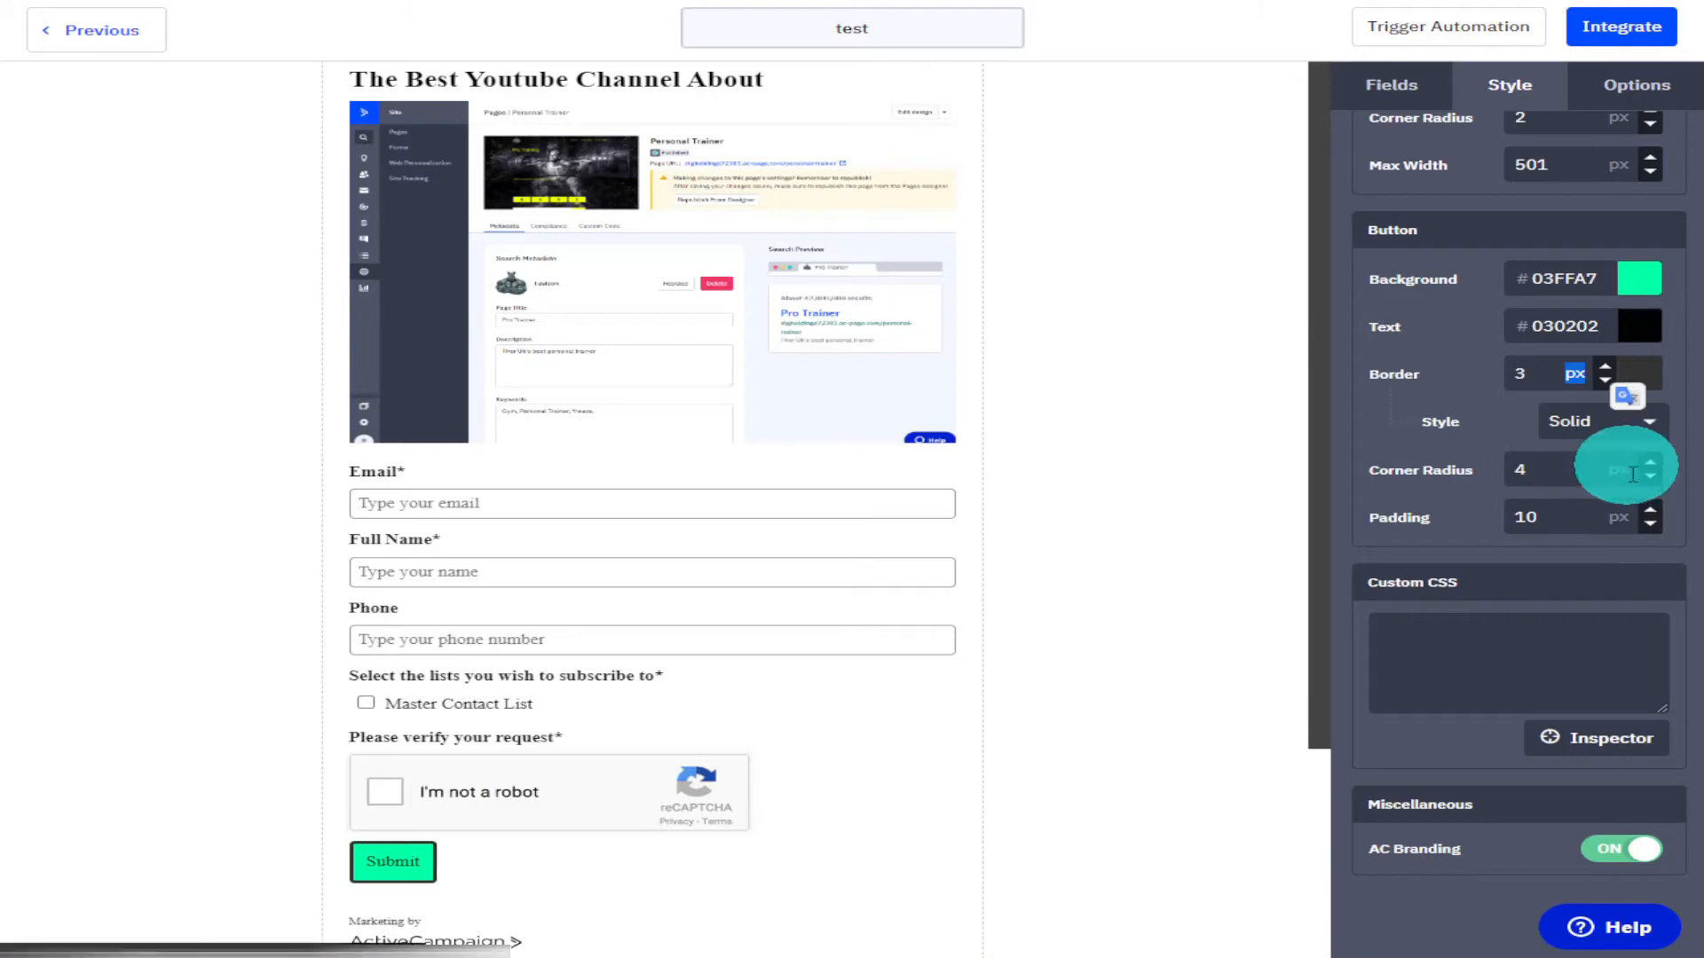
# Set the button's corner radius to 6 px and its padding to 21 px.
pyautogui.click(1649, 464)
pyautogui.click(1649, 463)
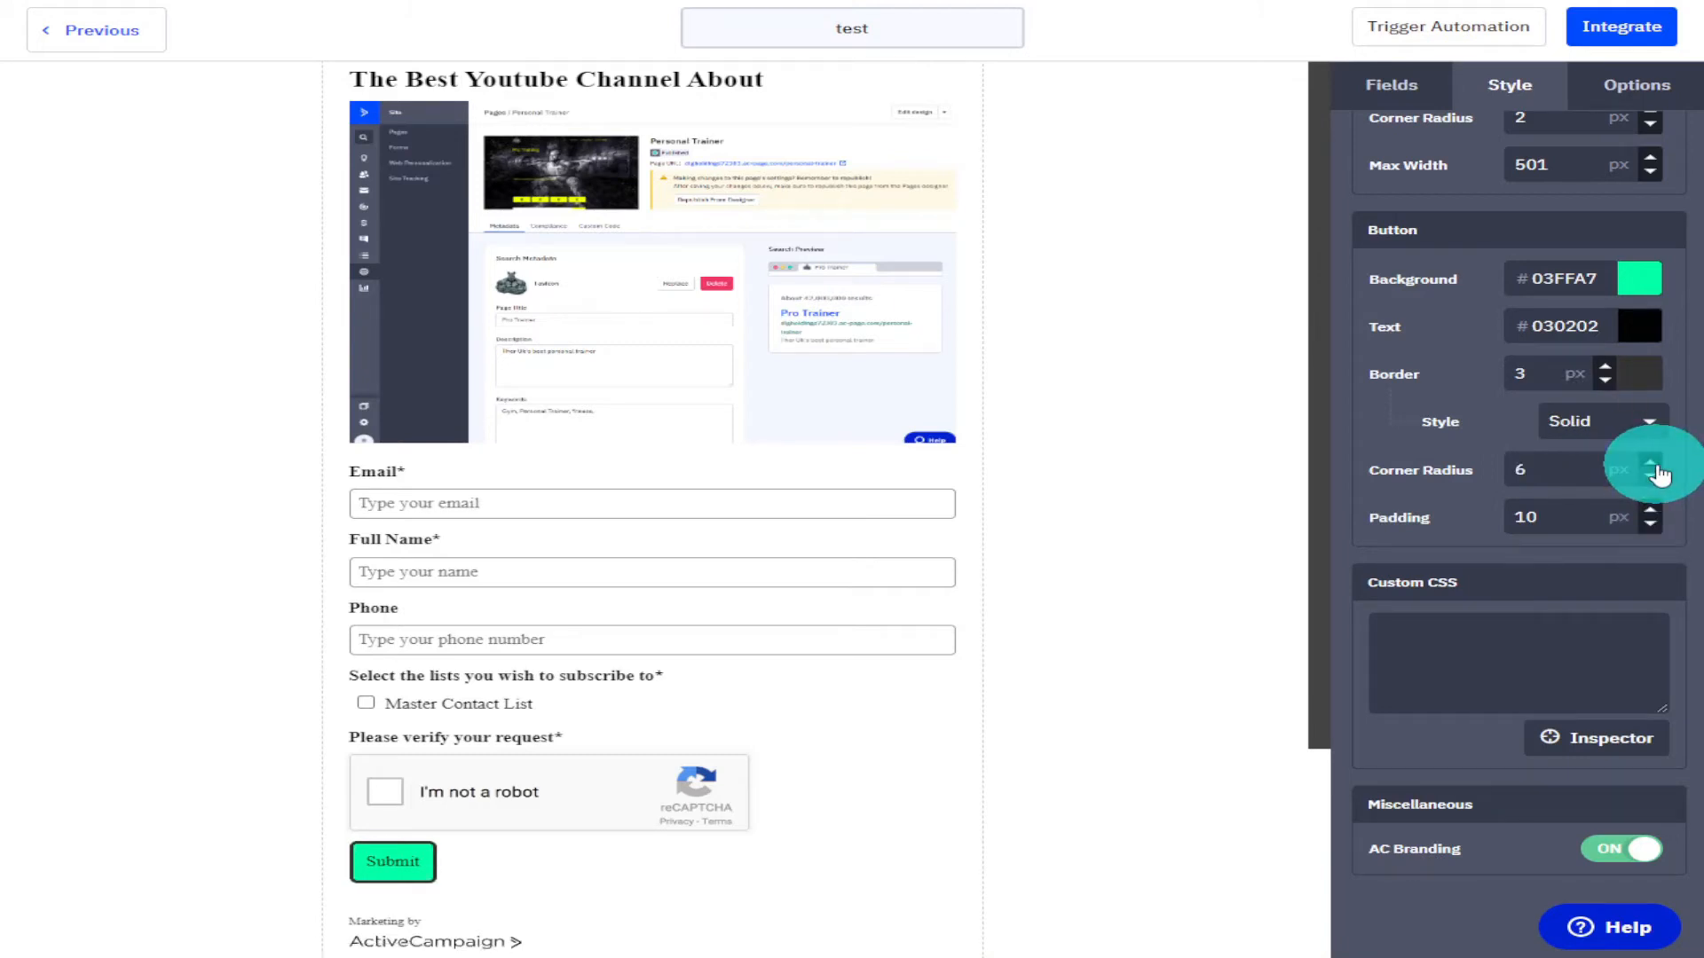
pyautogui.click(1651, 514)
pyautogui.click(1650, 514)
pyautogui.click(1650, 515)
pyautogui.click(1650, 514)
pyautogui.click(1650, 515)
pyautogui.click(1650, 515)
pyautogui.click(1651, 515)
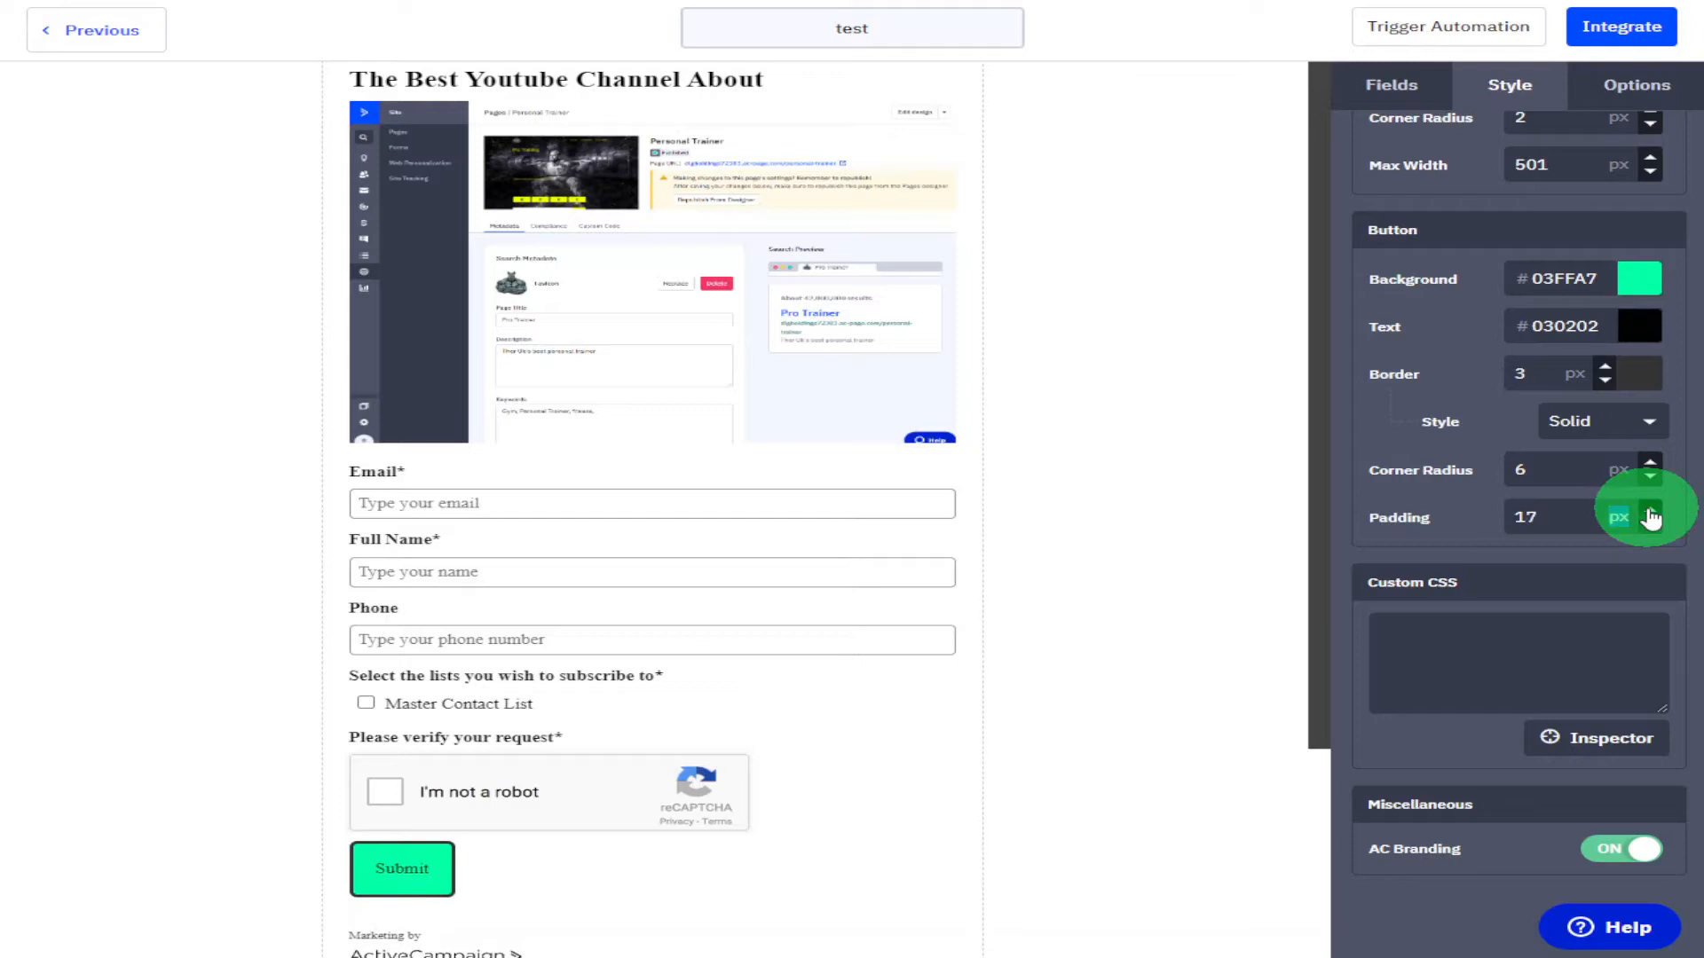
pyautogui.click(1650, 515)
pyautogui.click(1651, 515)
pyautogui.click(1650, 514)
pyautogui.click(1651, 515)
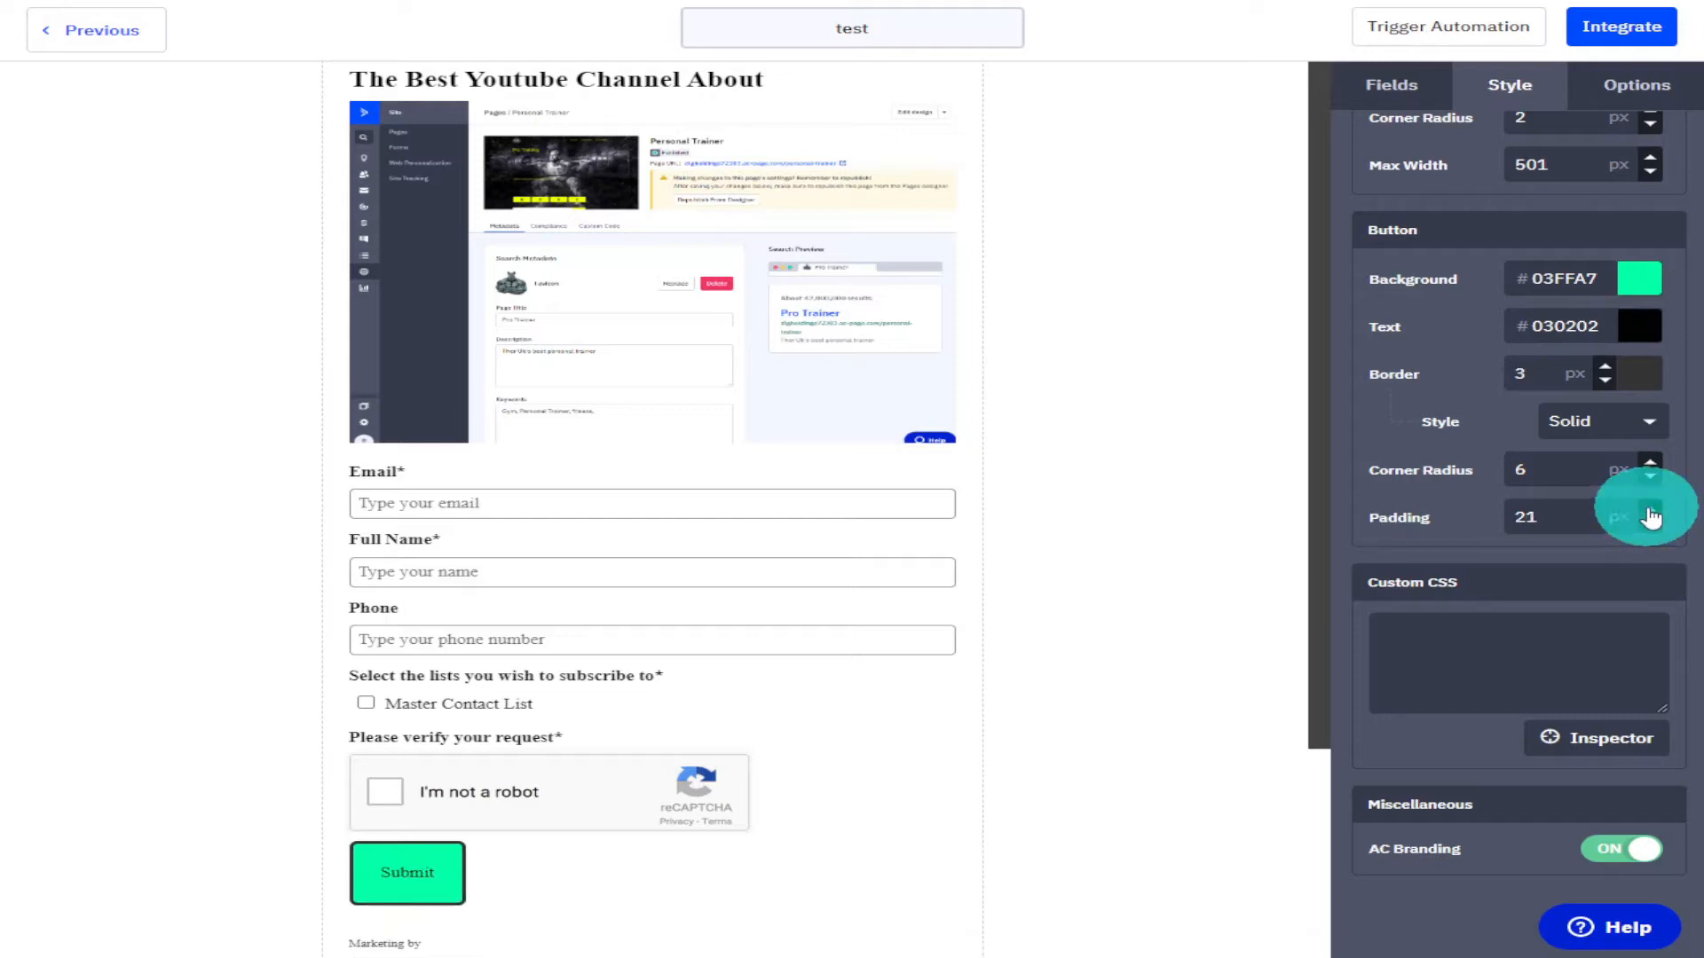
# Turn off AC Branding in the miscellaneous style settings.
pyautogui.scroll(-1, 1649, 513)
pyautogui.click(1566, 645)
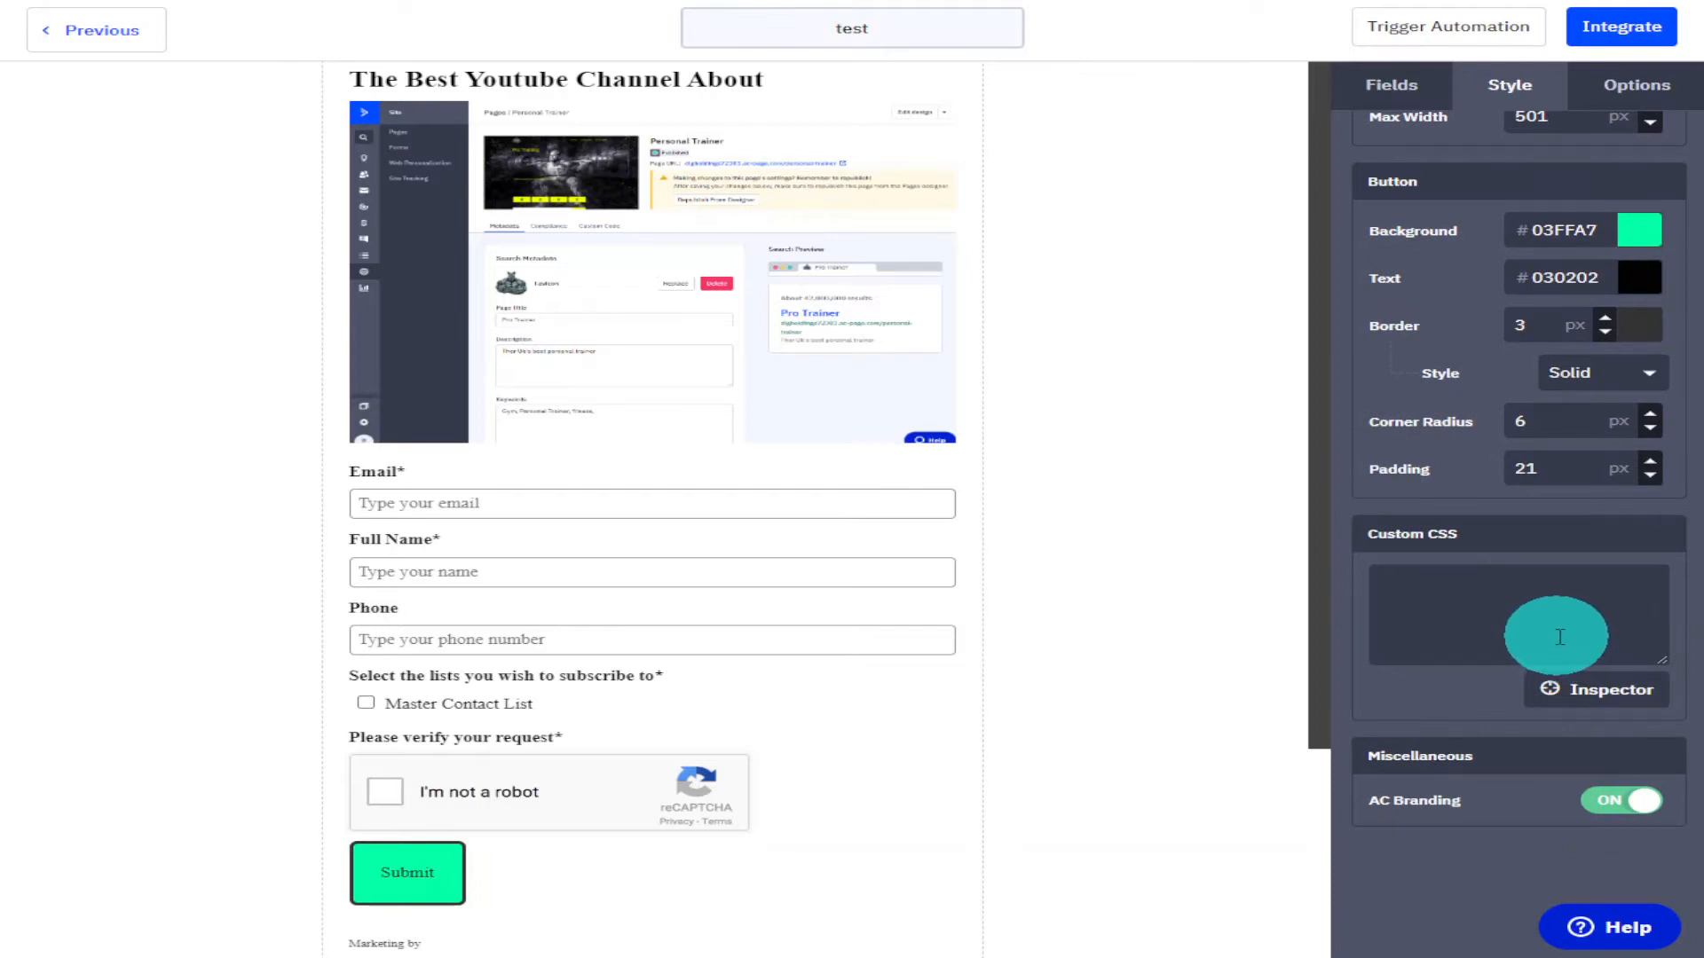
pyautogui.click(1597, 816)
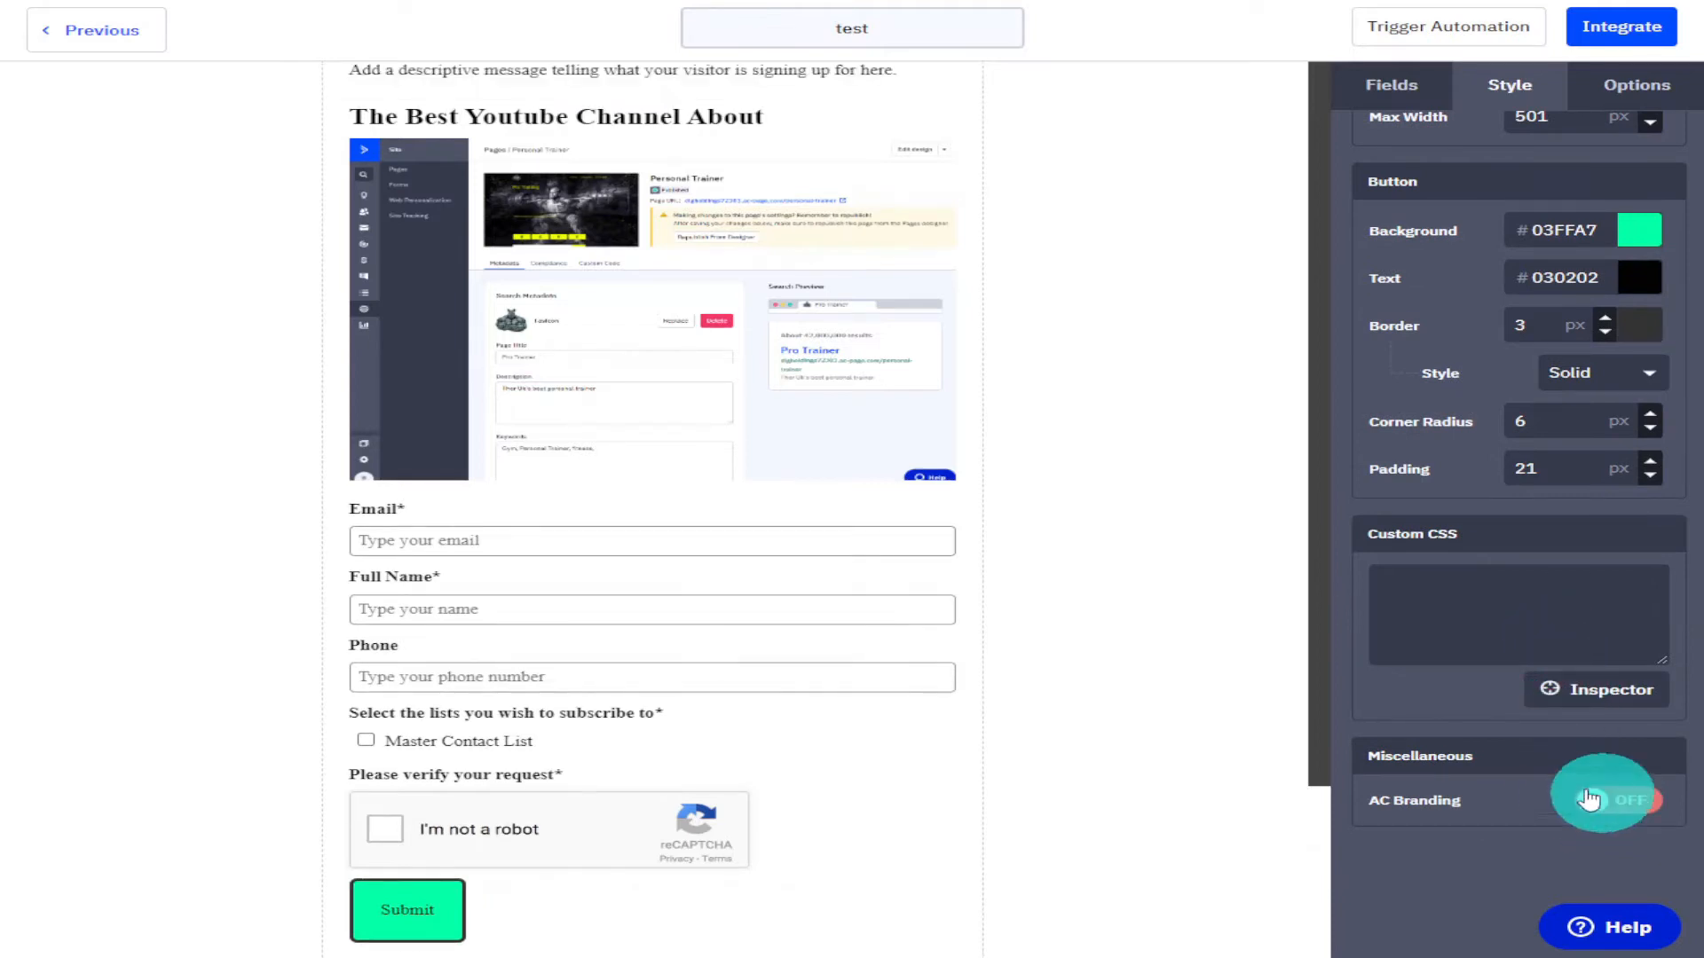
pyautogui.moveTo(859, 583)
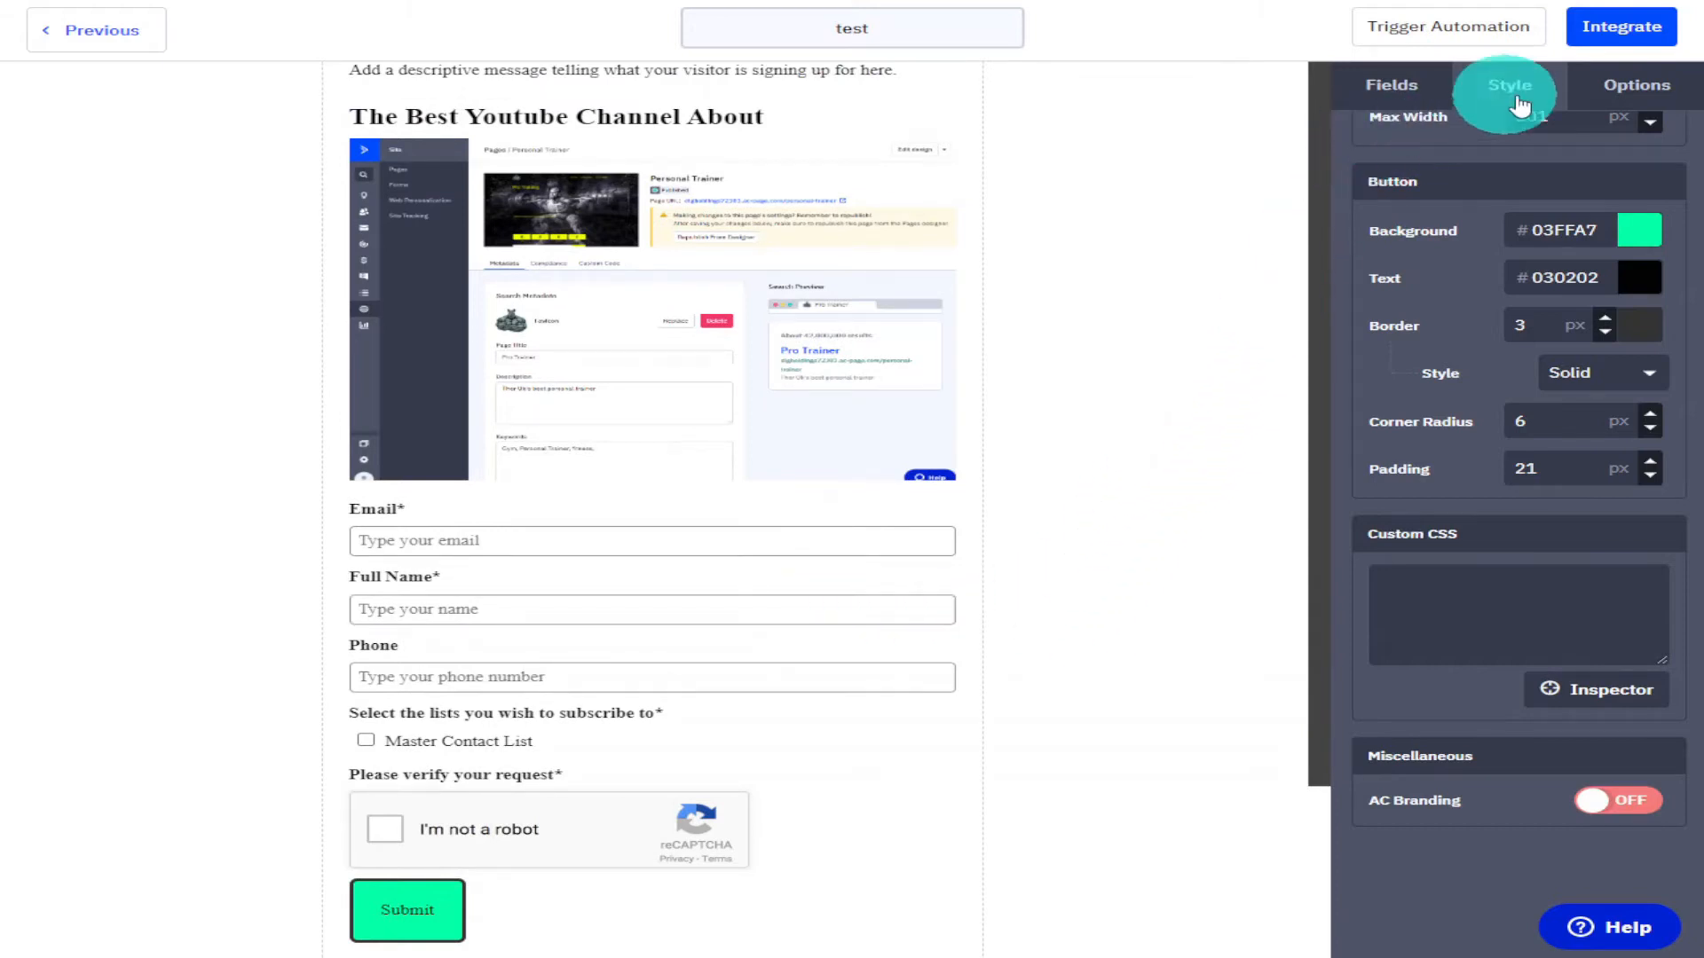
pyautogui.click(1598, 86)
pyautogui.scroll(2, 1647, 190)
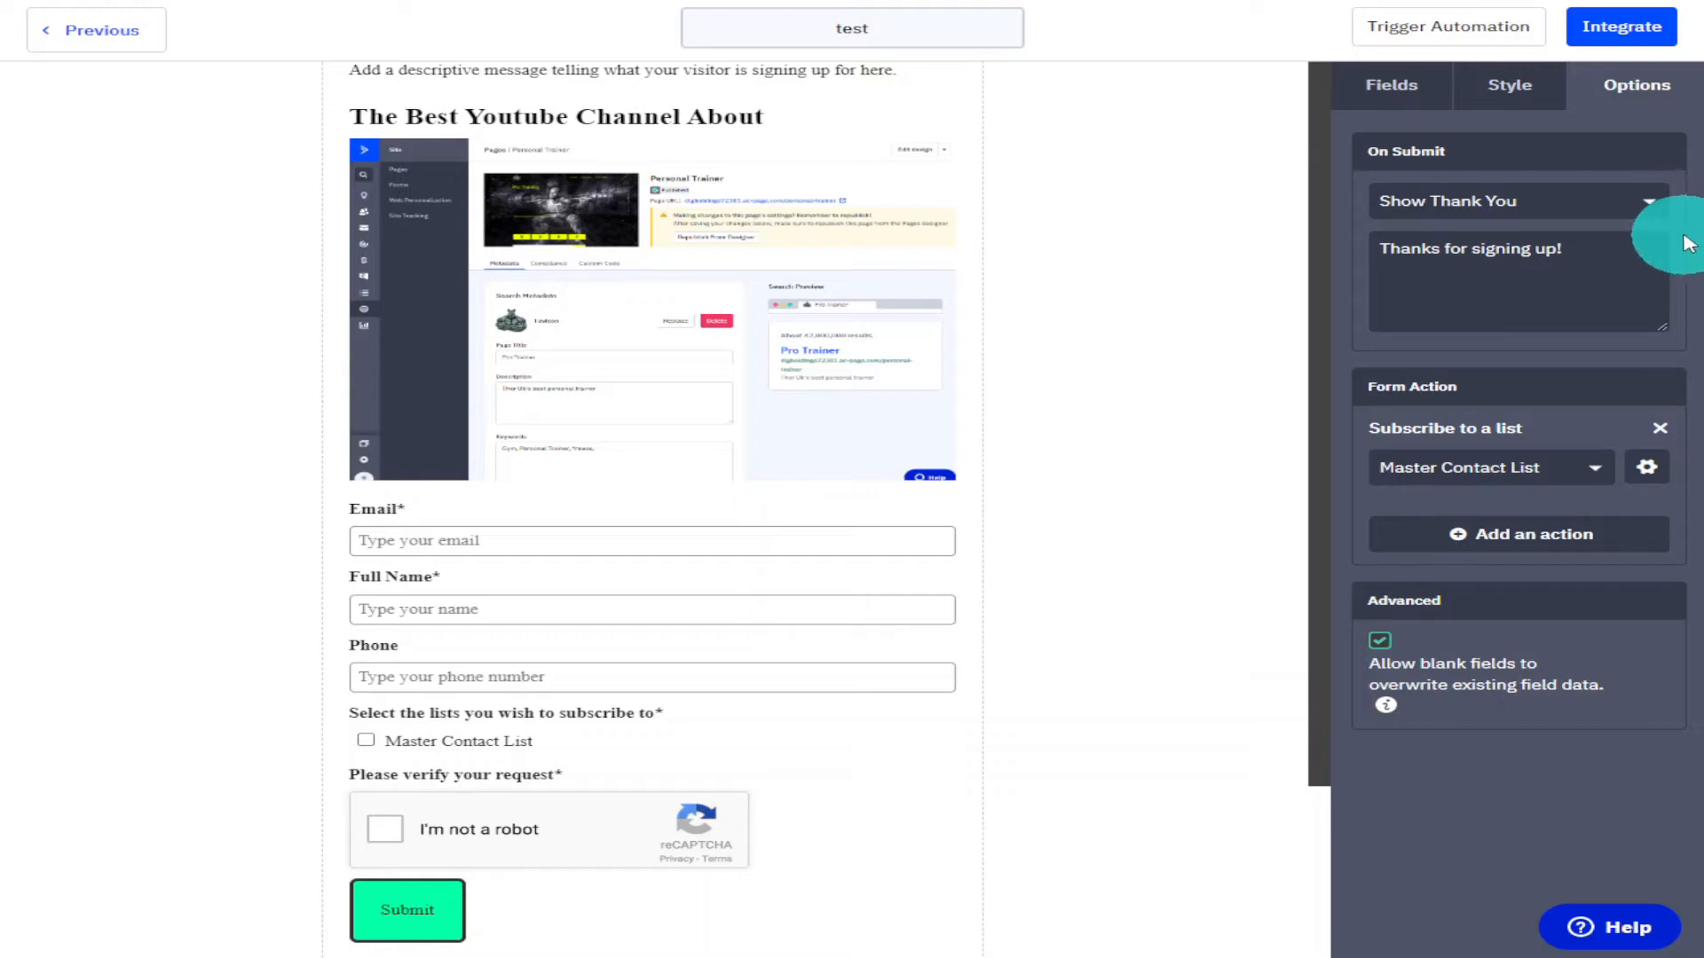
pyautogui.click(1649, 208)
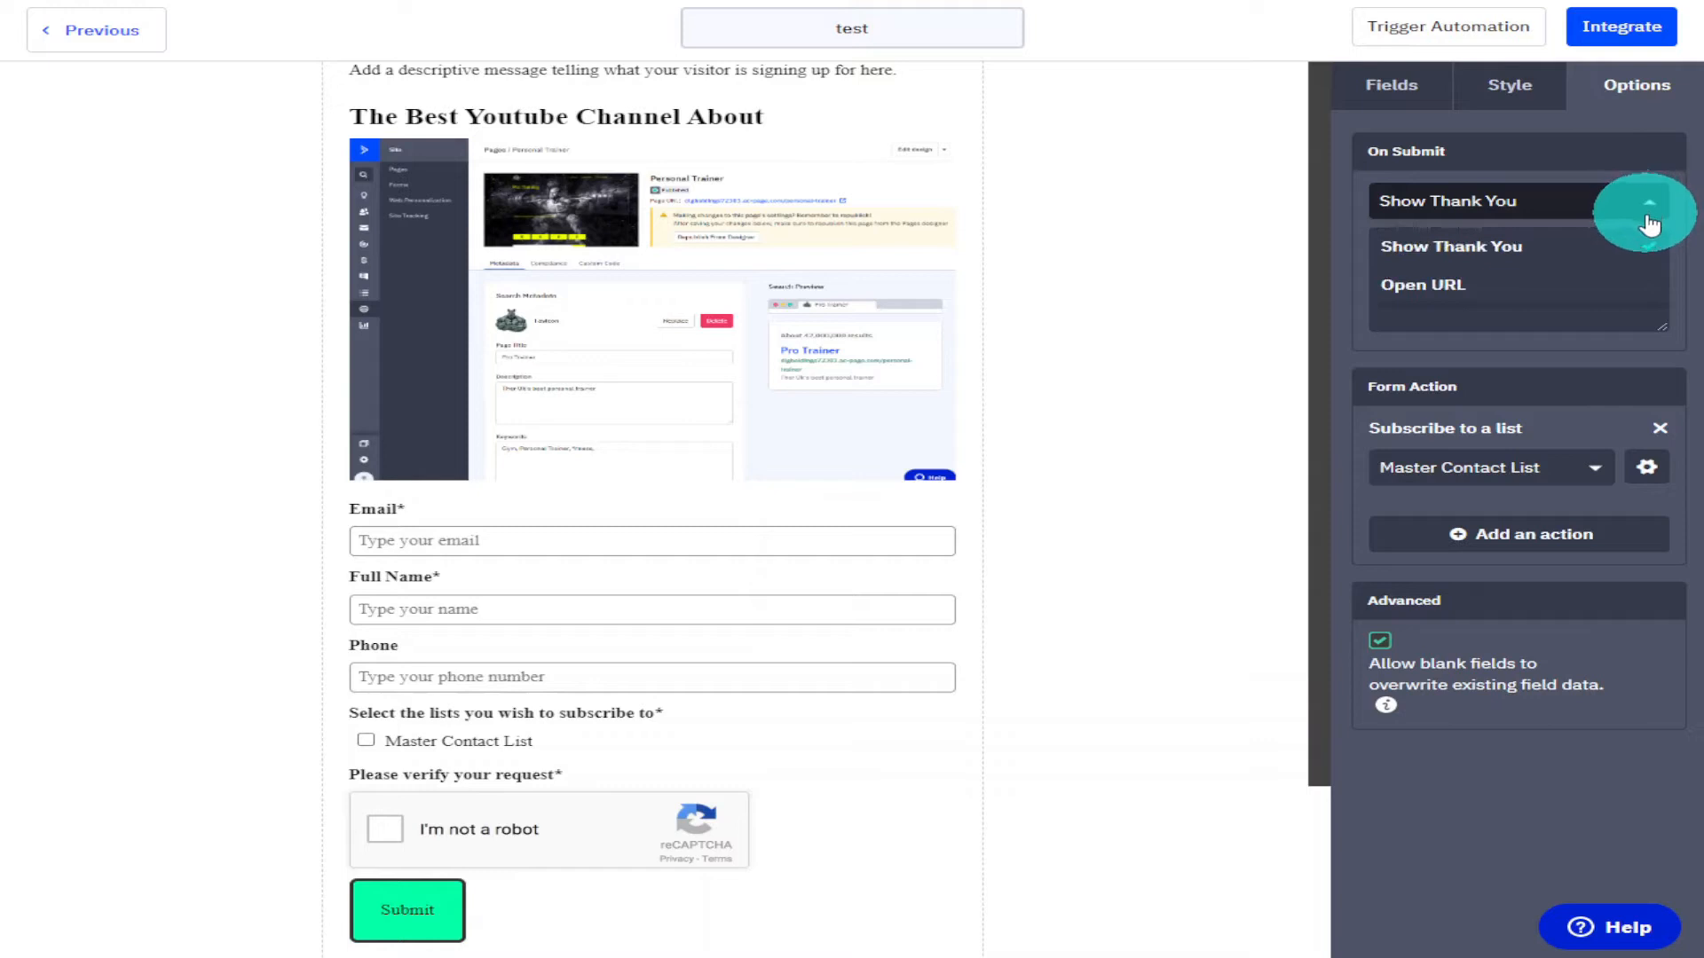
pyautogui.click(1544, 301)
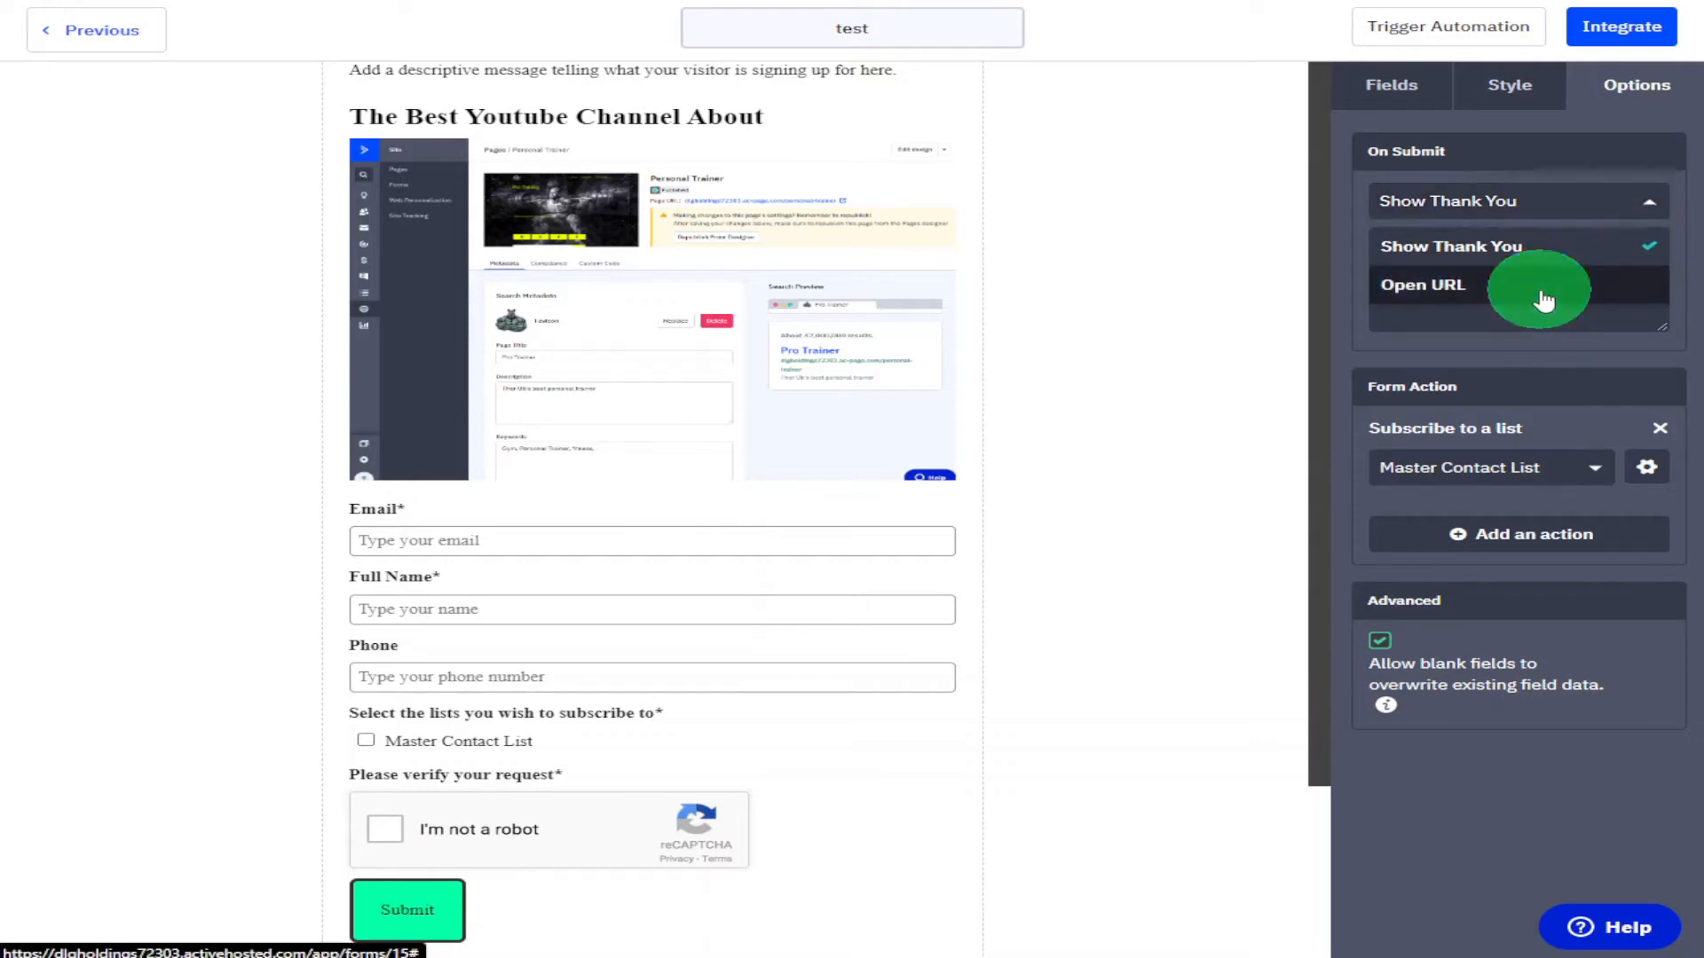
pyautogui.click(1543, 236)
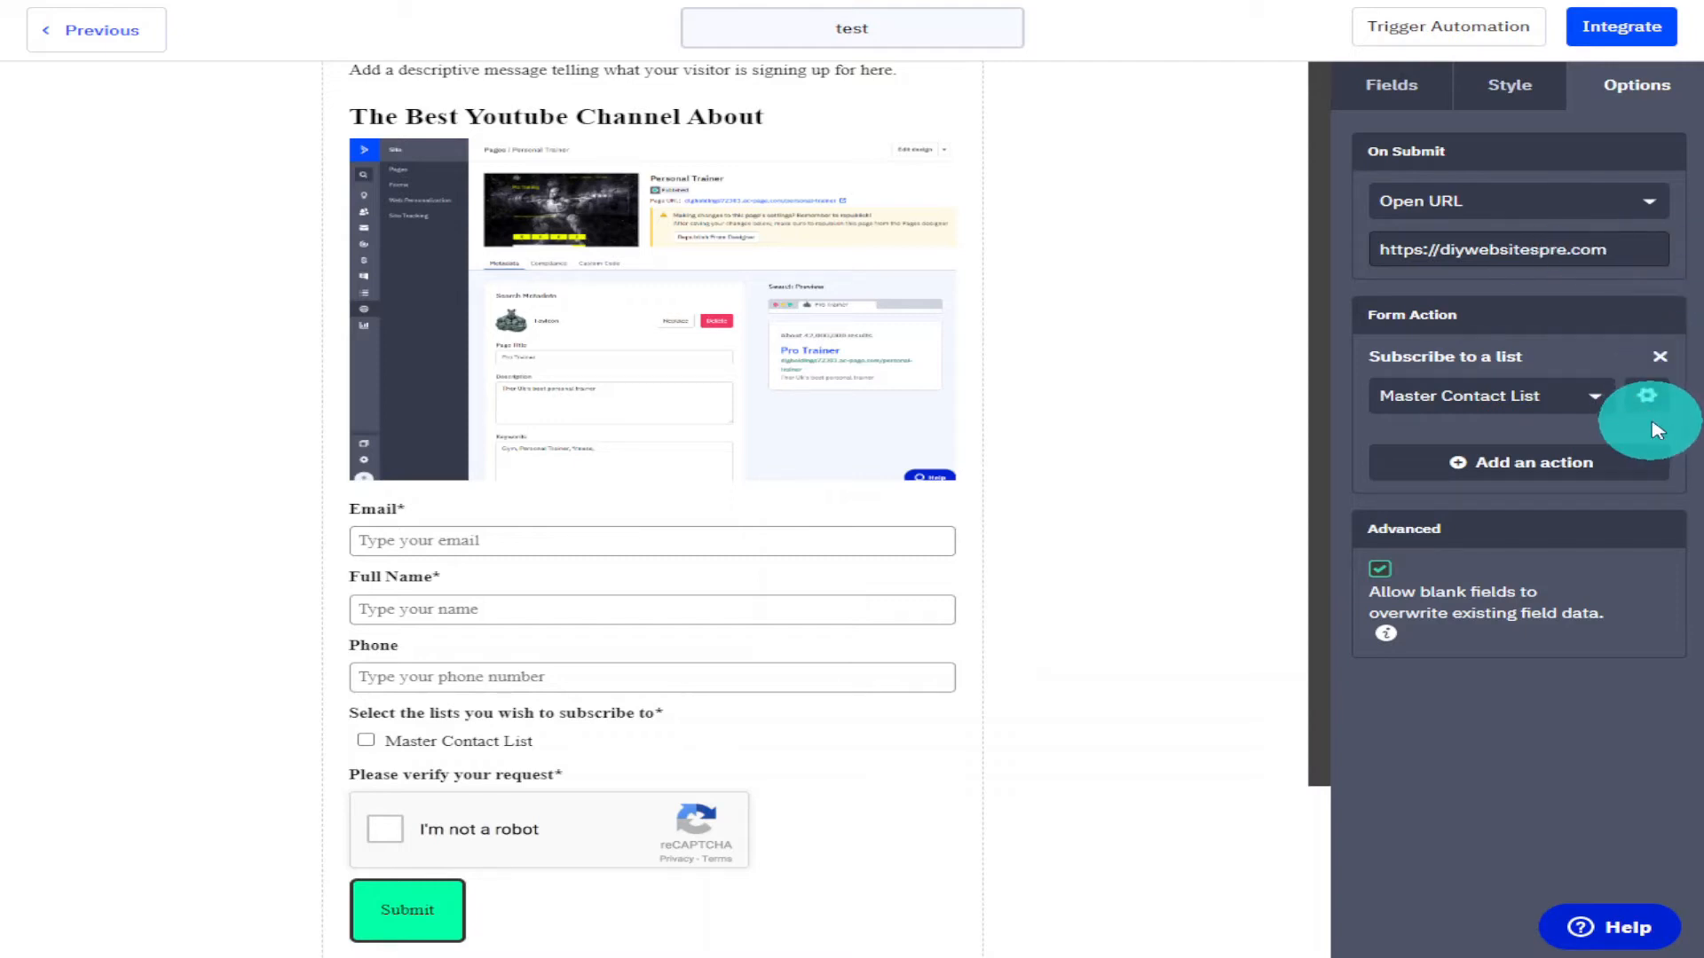
# Review the opt-in options of the subscribe-to-list form action without changing them.
pyautogui.click(1592, 402)
pyautogui.click(1596, 409)
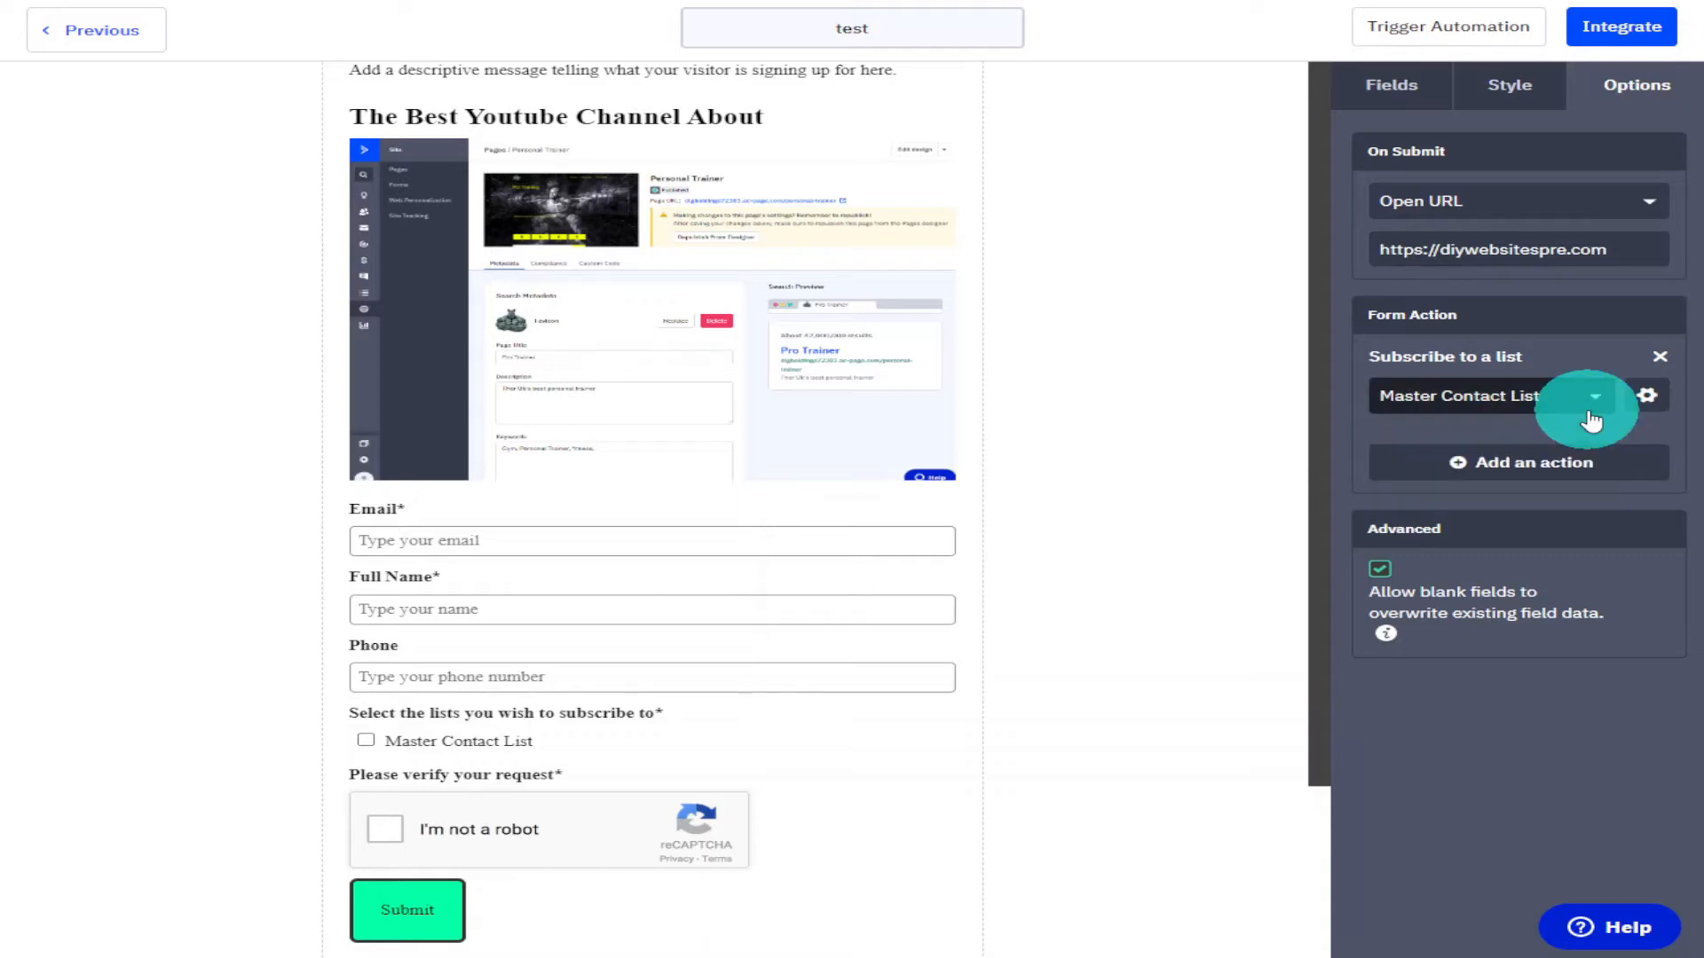
pyautogui.click(1651, 410)
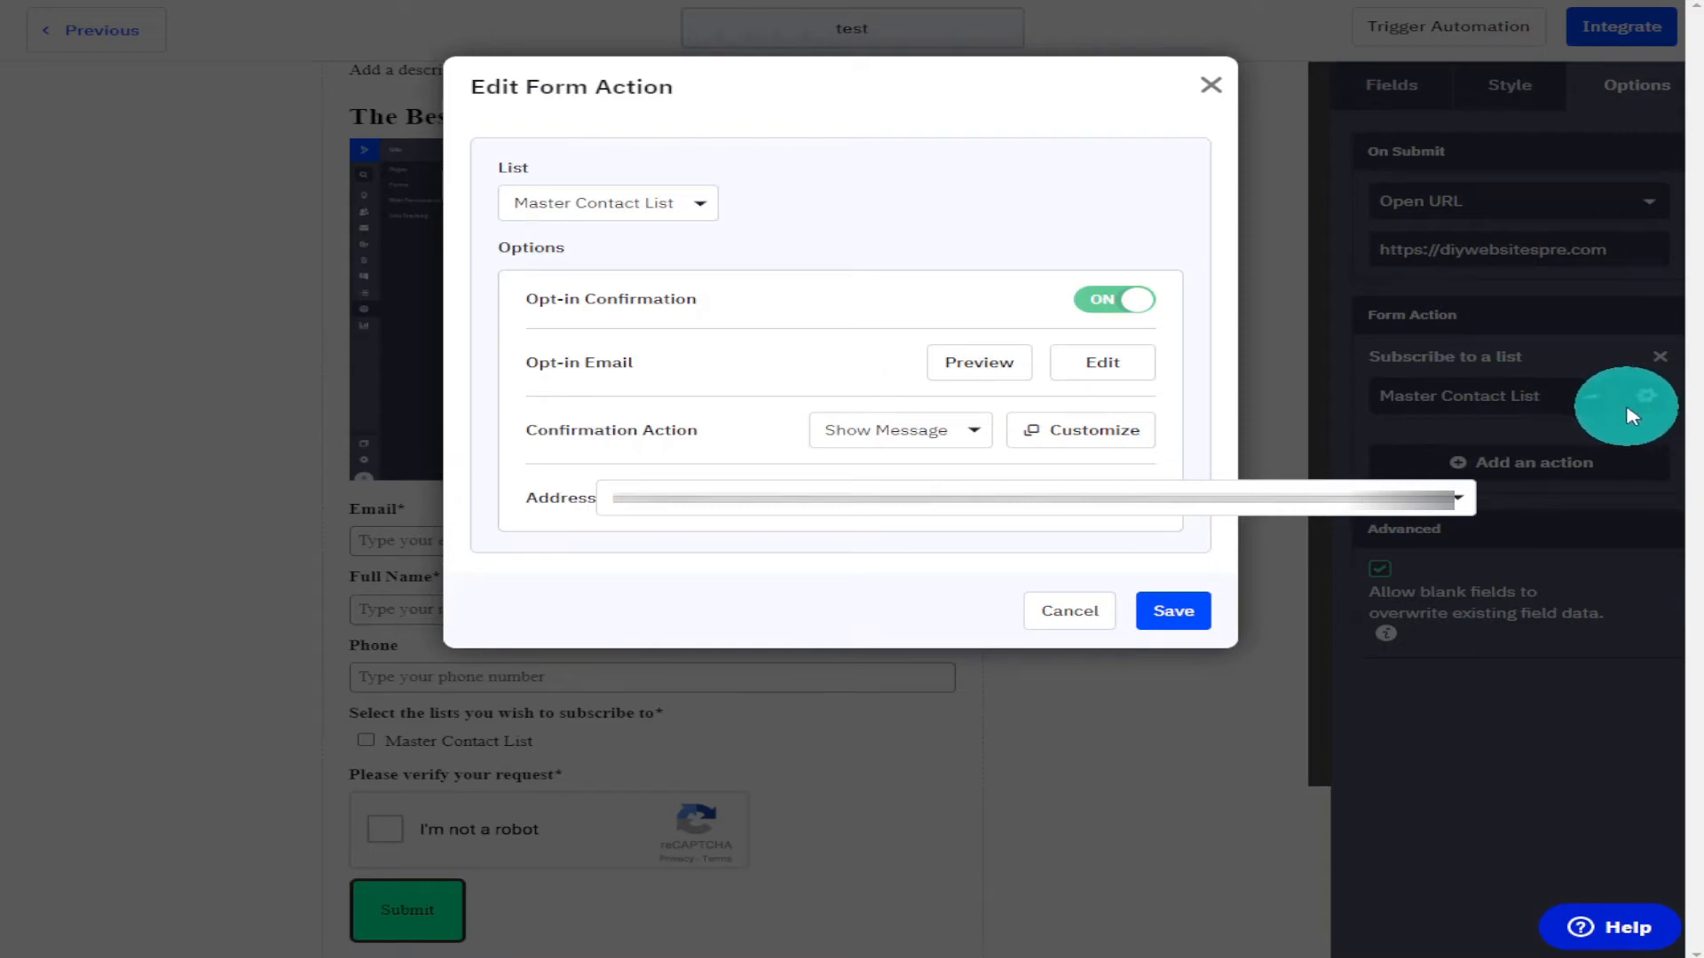
pyautogui.click(976, 435)
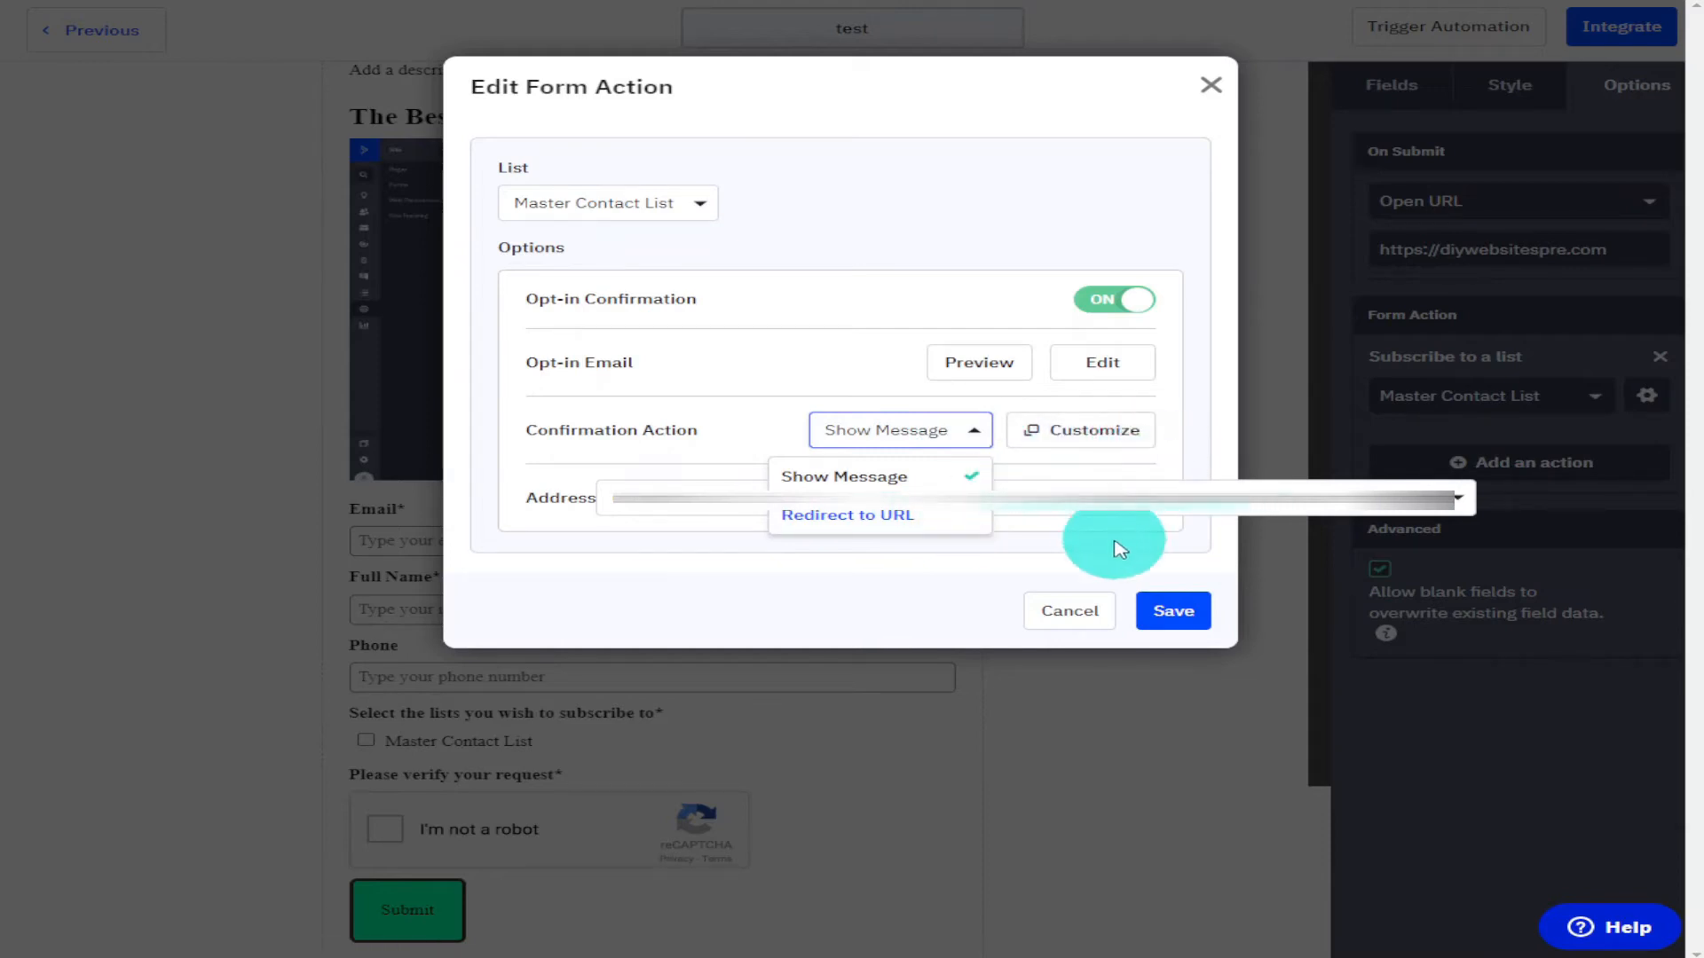
pyautogui.click(1094, 561)
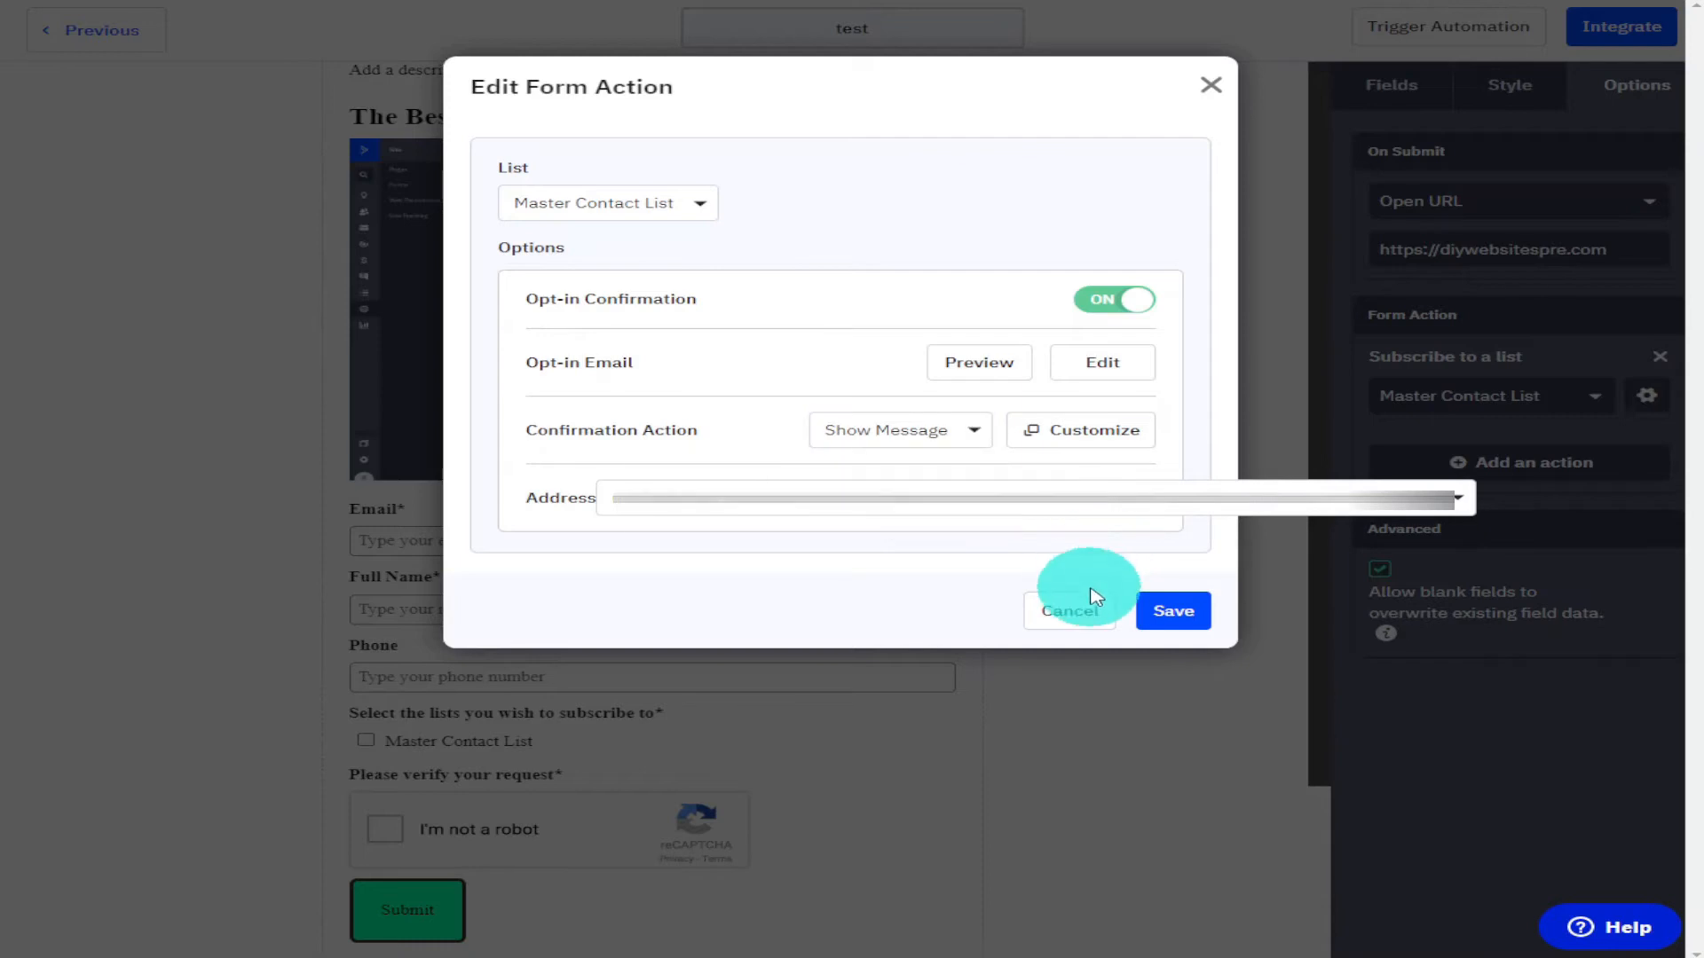
pyautogui.click(1156, 618)
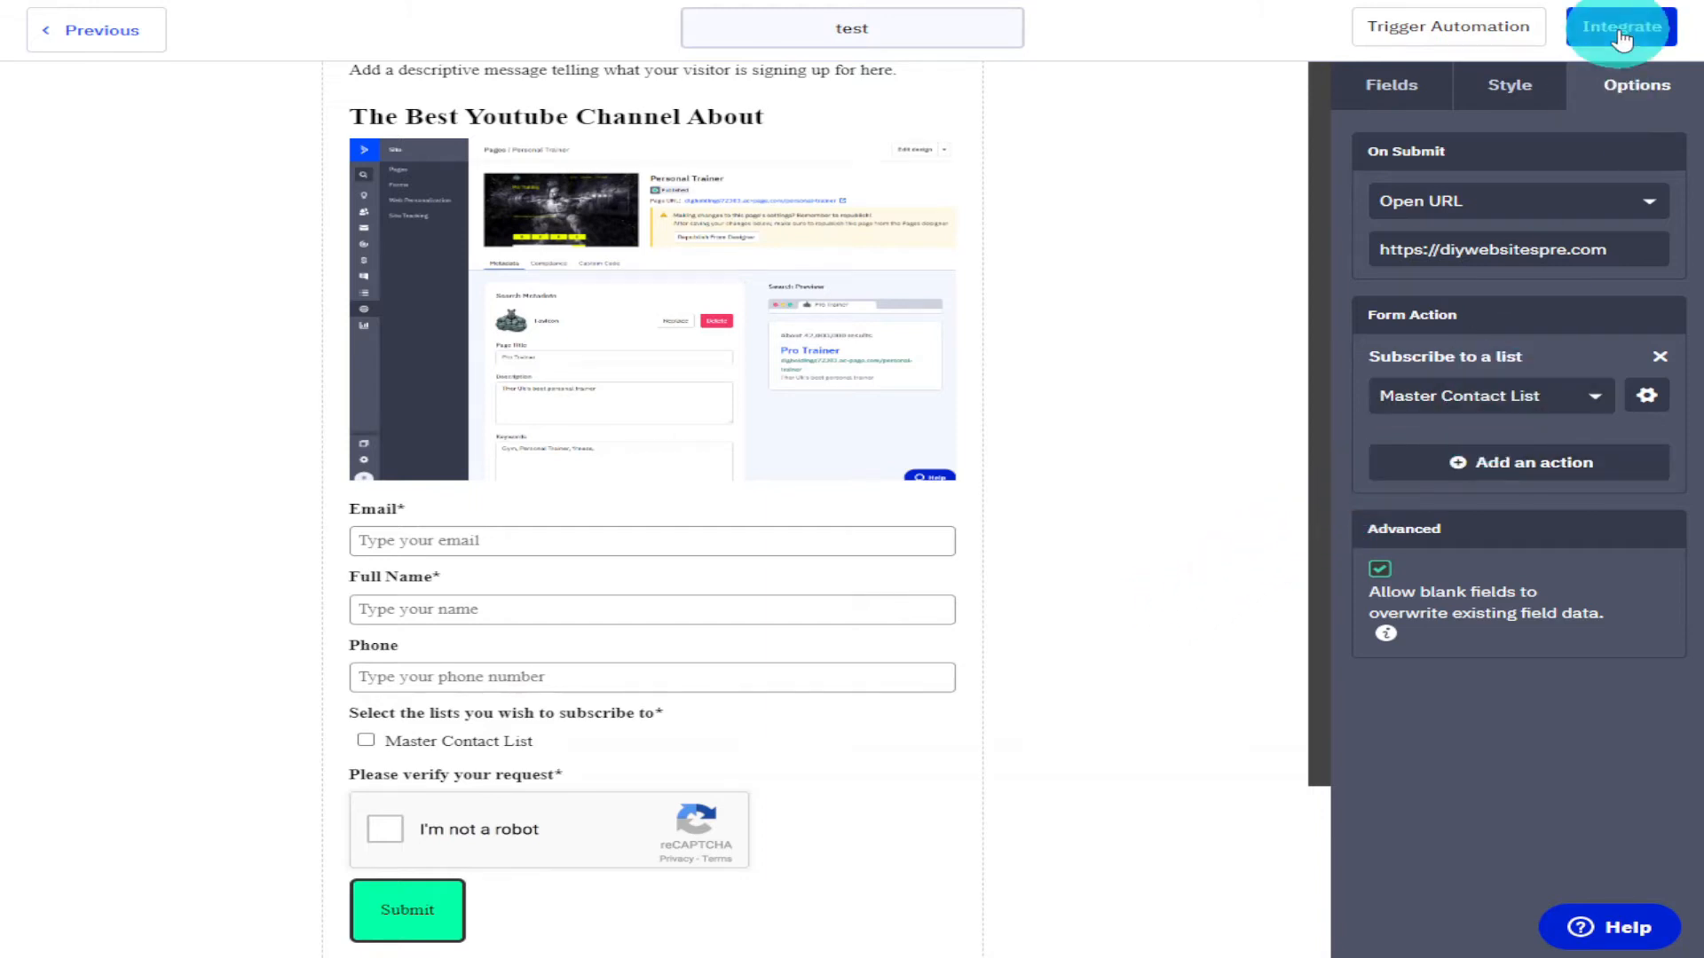
# Open the form's trigger automation and return to the form editor.
pyautogui.click(1009, 29)
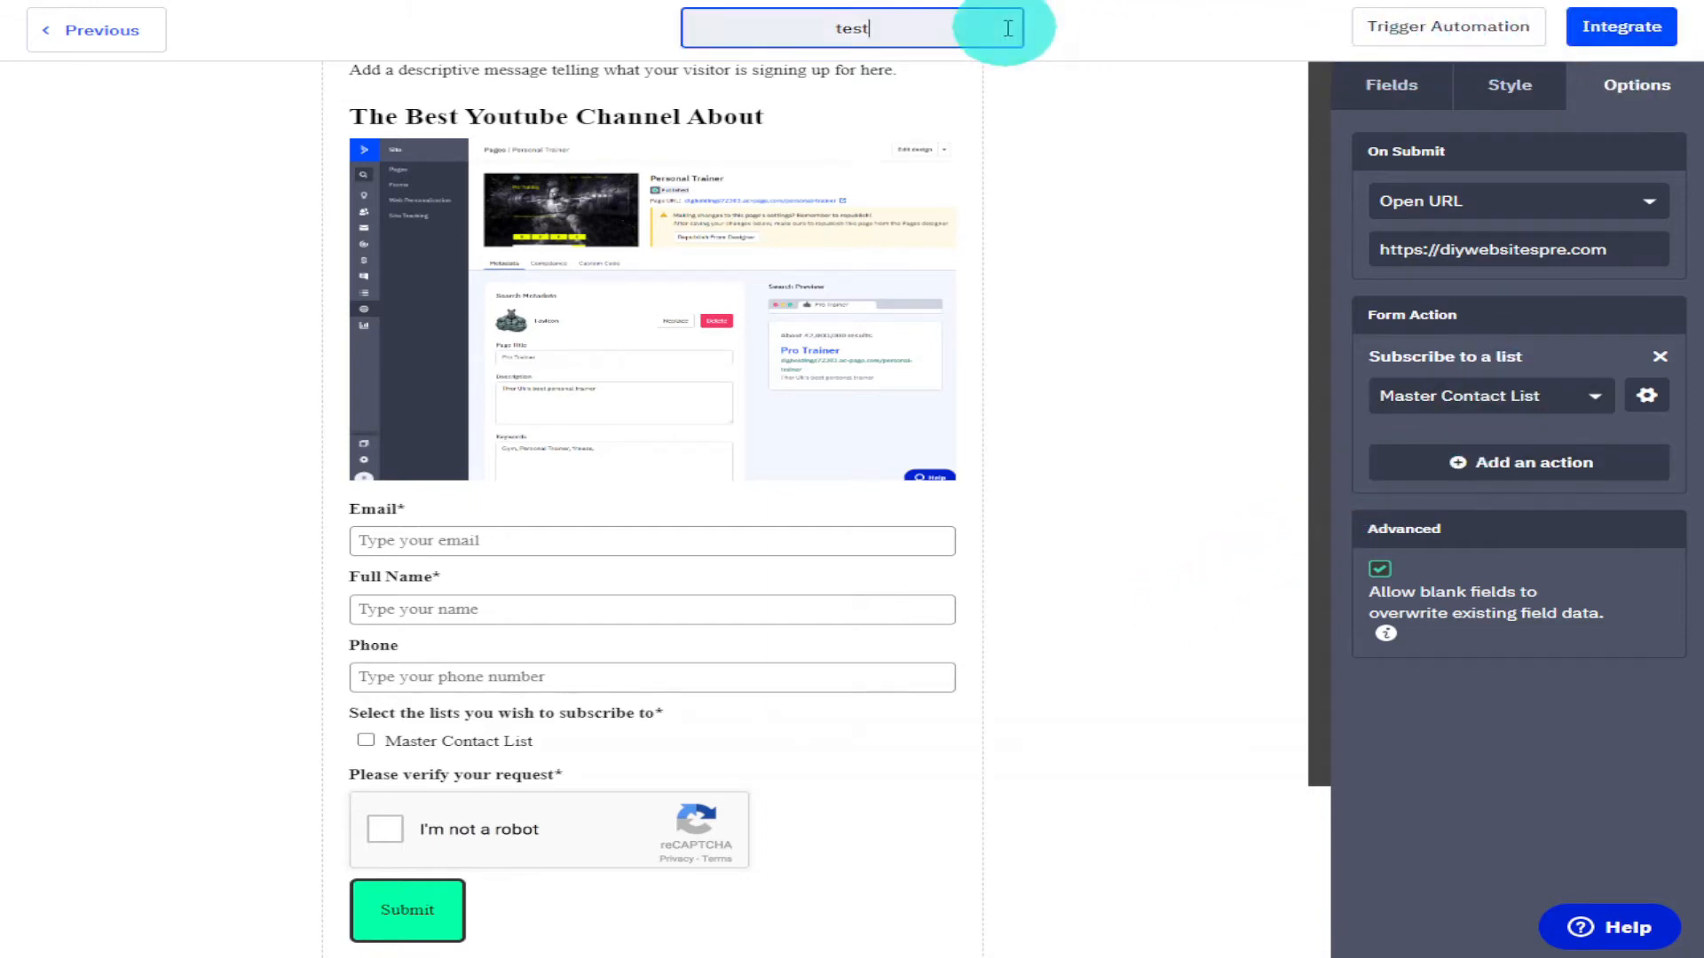
pyautogui.click(1458, 32)
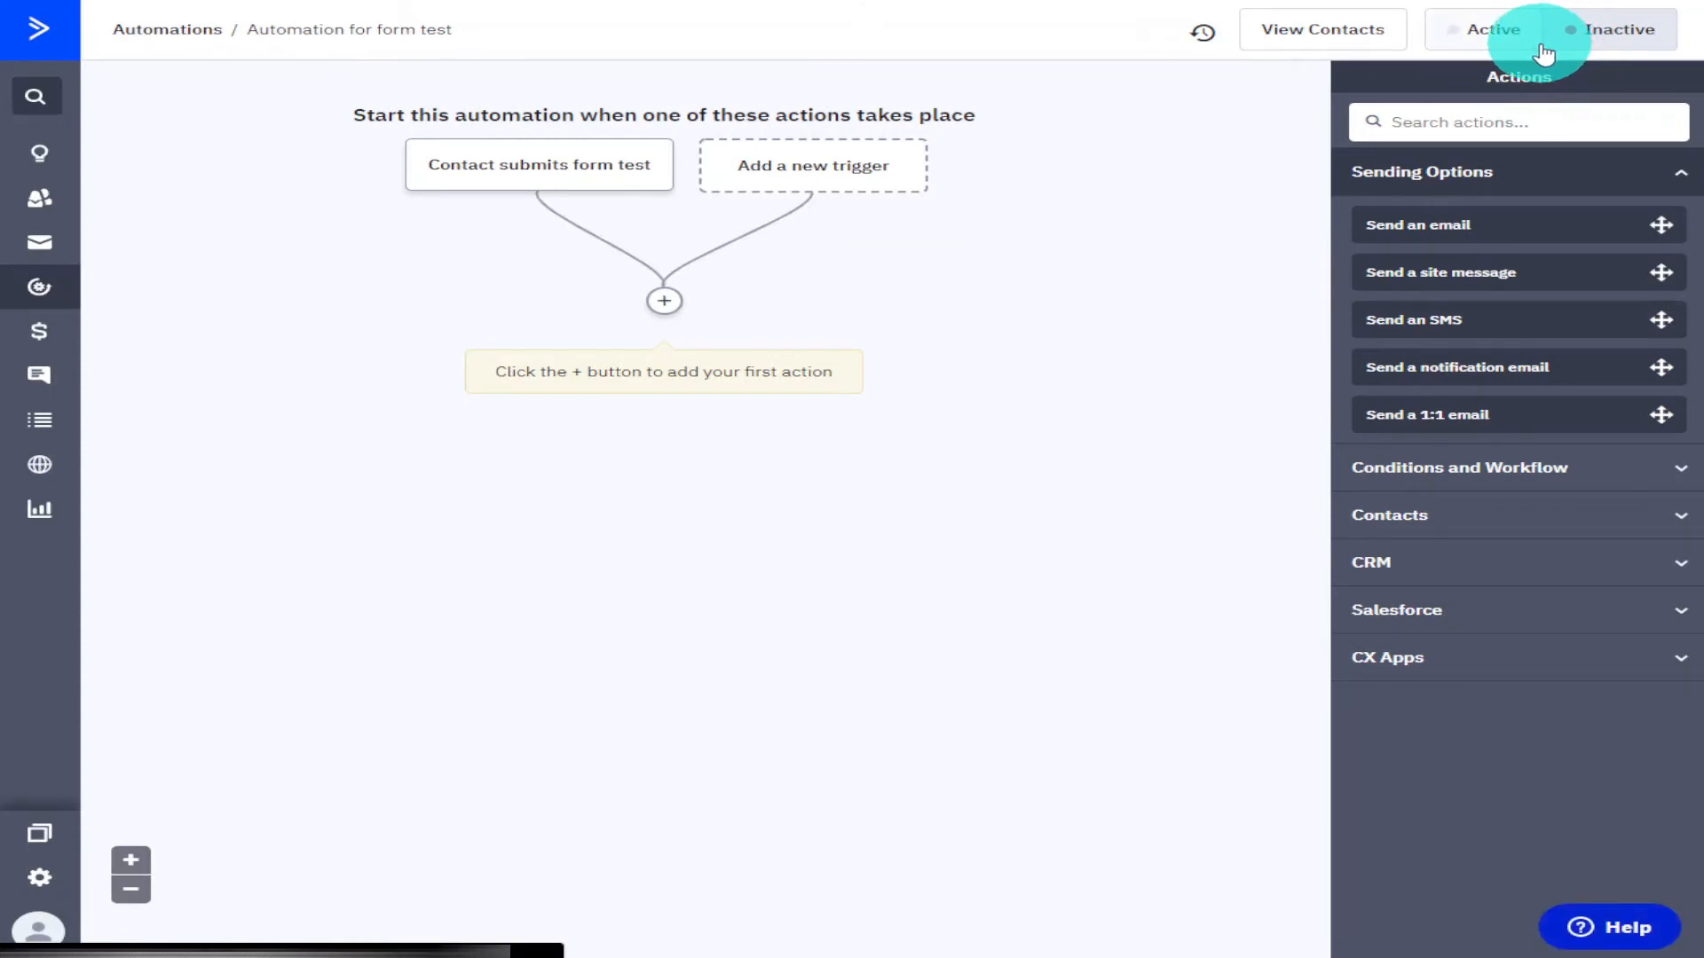
pyautogui.click(62, 29)
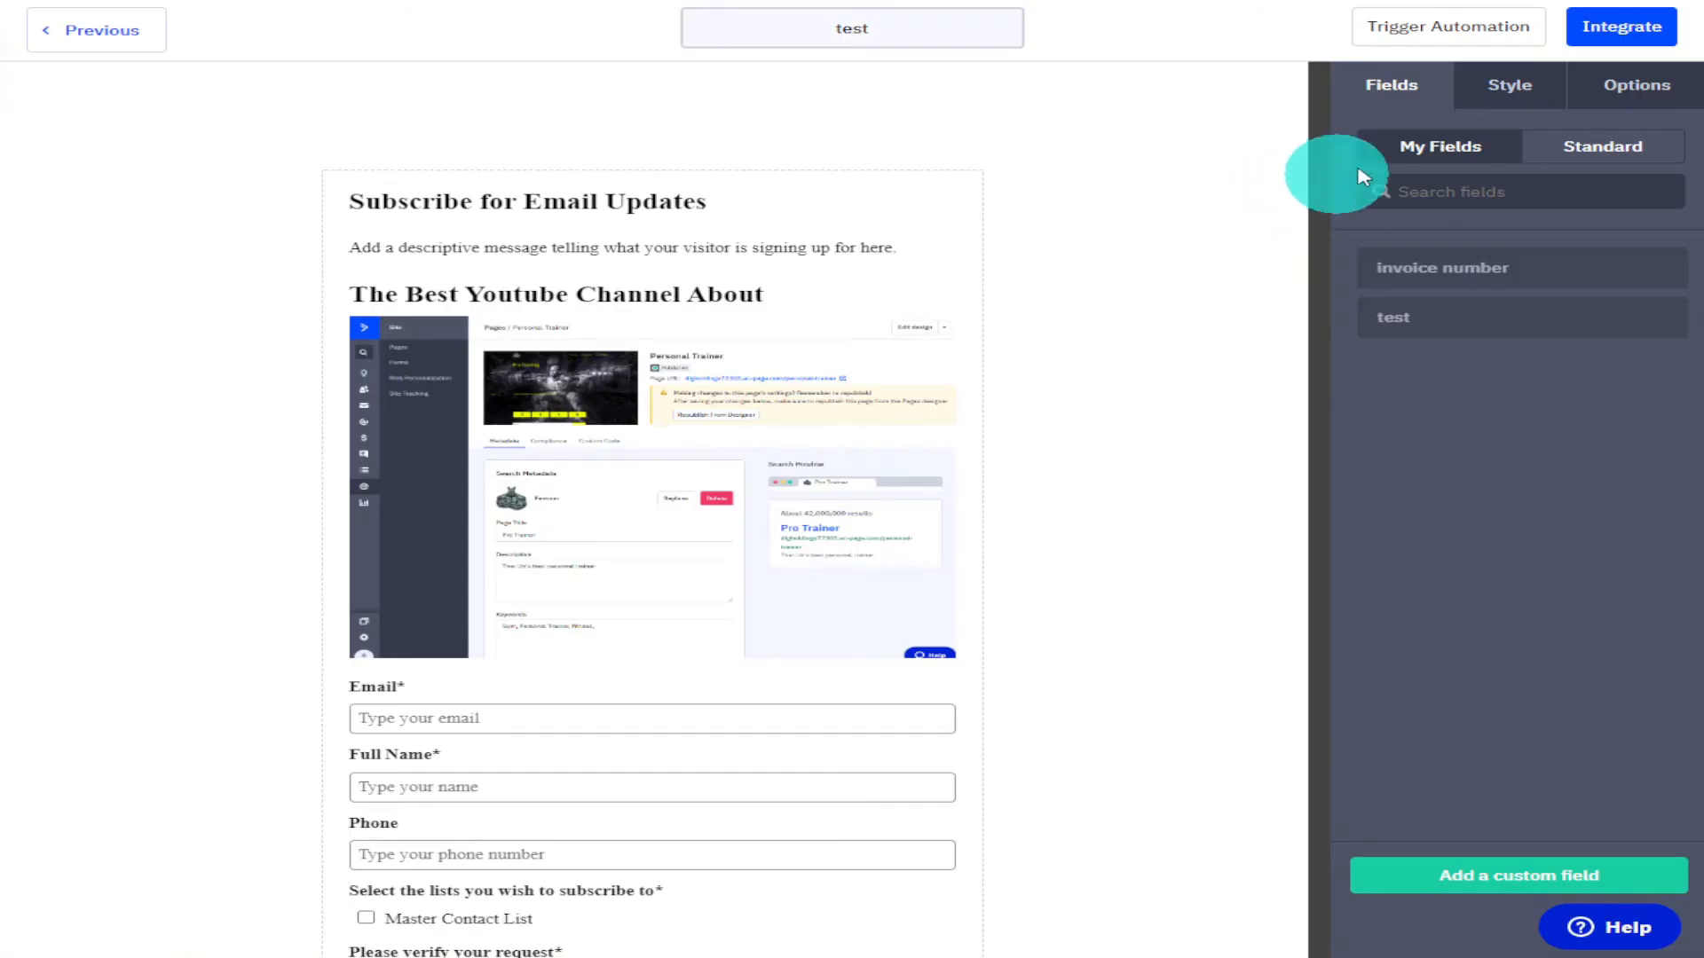
# Open the form's integration options and browse the Link, WordPress and Facebook tabs.
pyautogui.click(1593, 46)
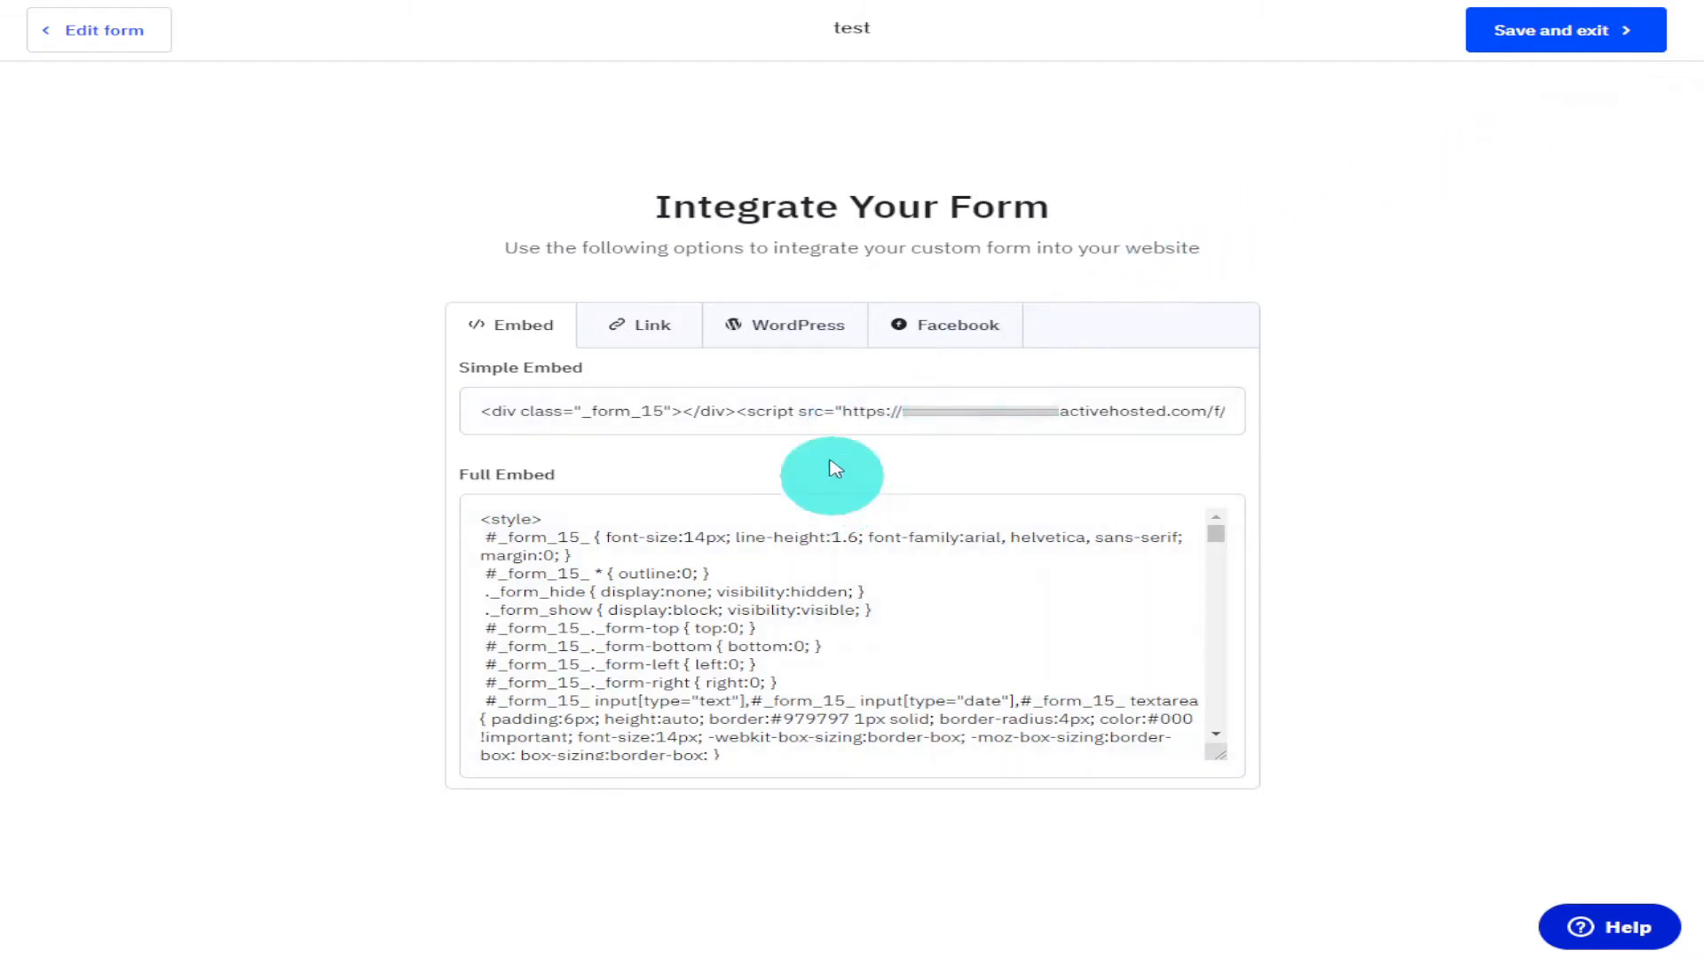
pyautogui.click(656, 328)
pyautogui.click(754, 335)
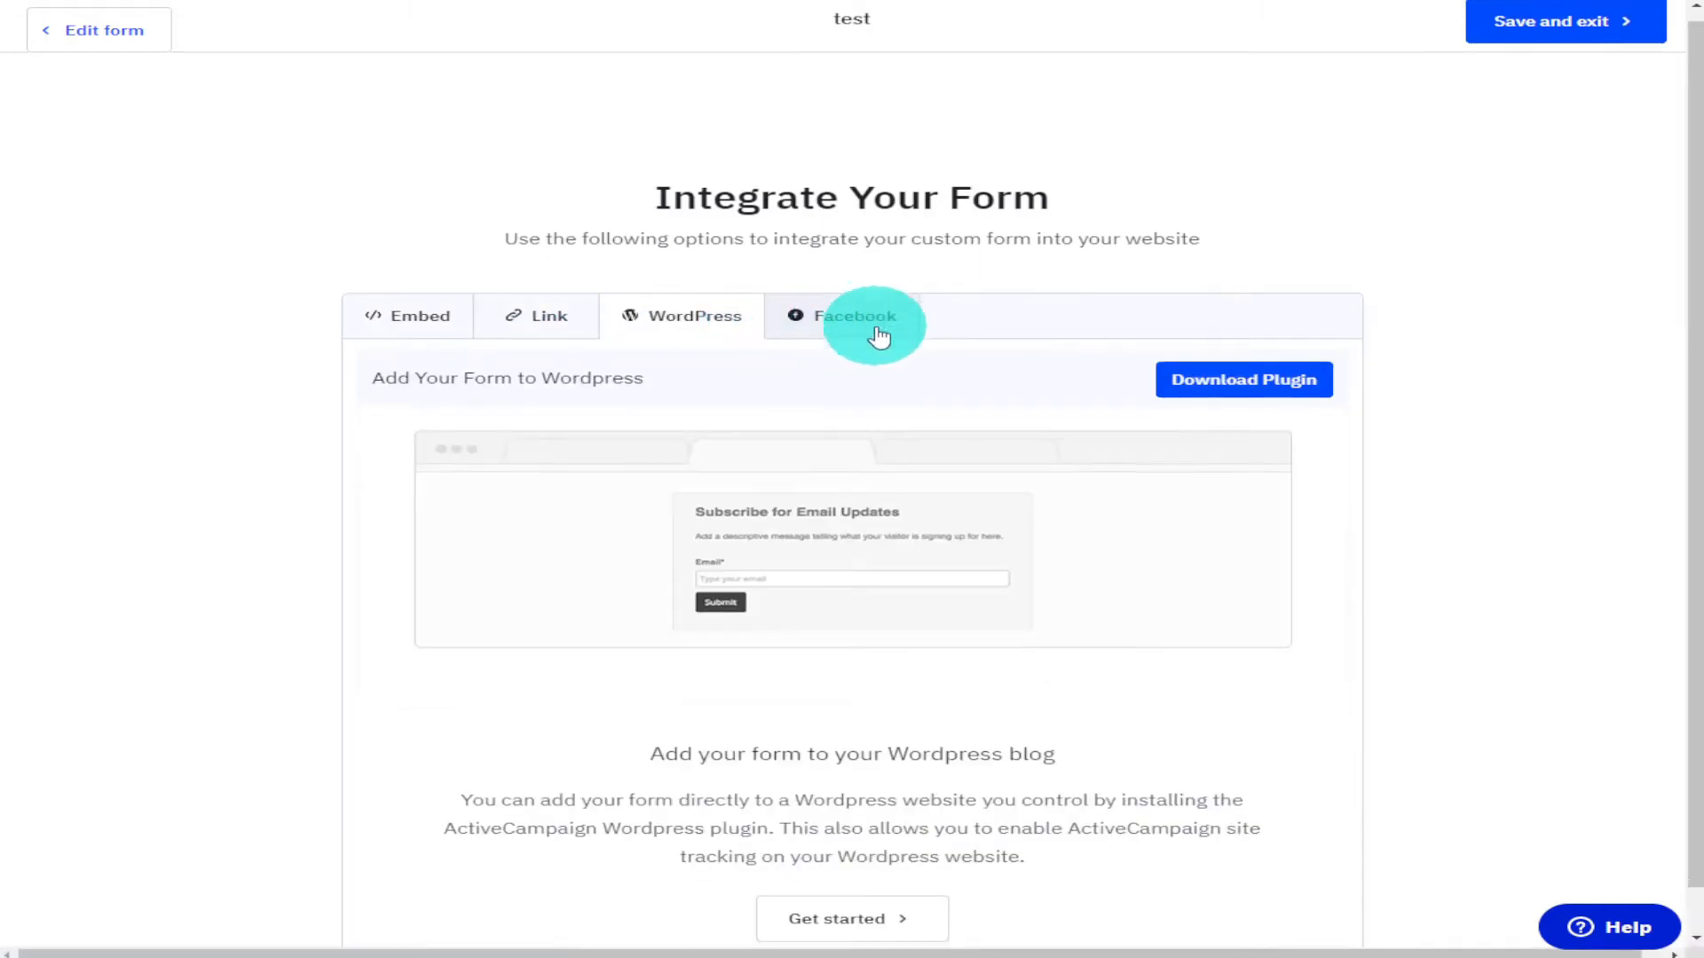
pyautogui.scroll(-1, 879, 328)
pyautogui.click(798, 271)
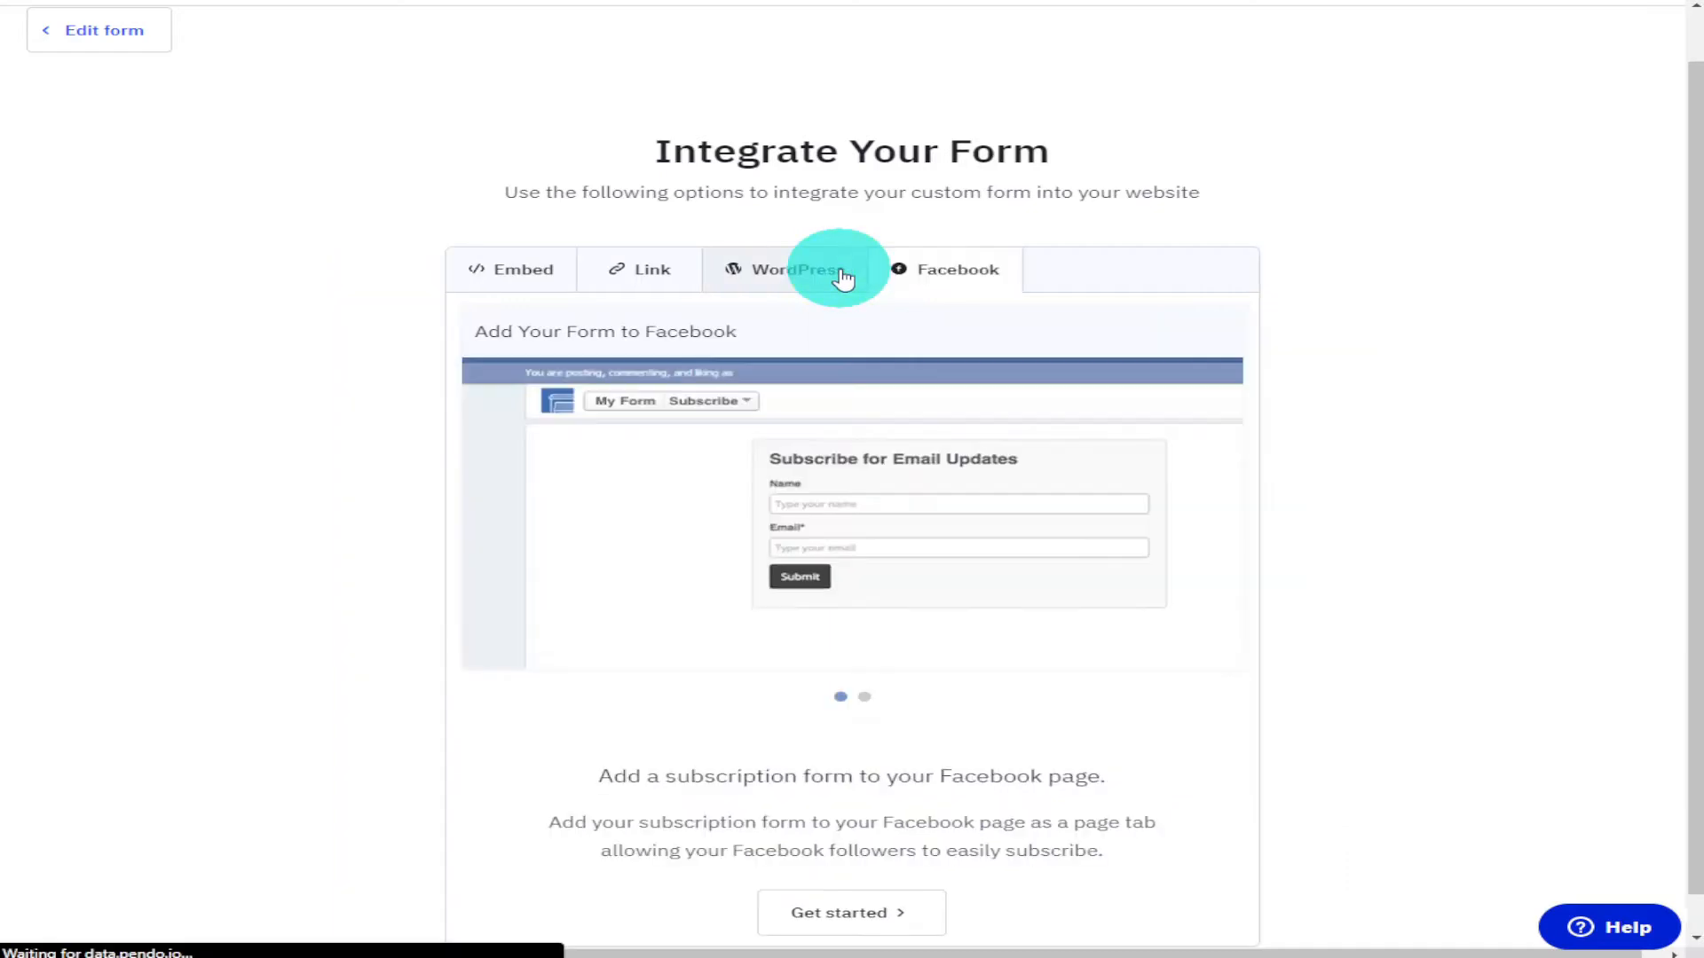
# Copy the Simple Embed code from the form's Embed integration tab.
pyautogui.scroll(-1, 922, 340)
pyautogui.scroll(-1, 928, 344)
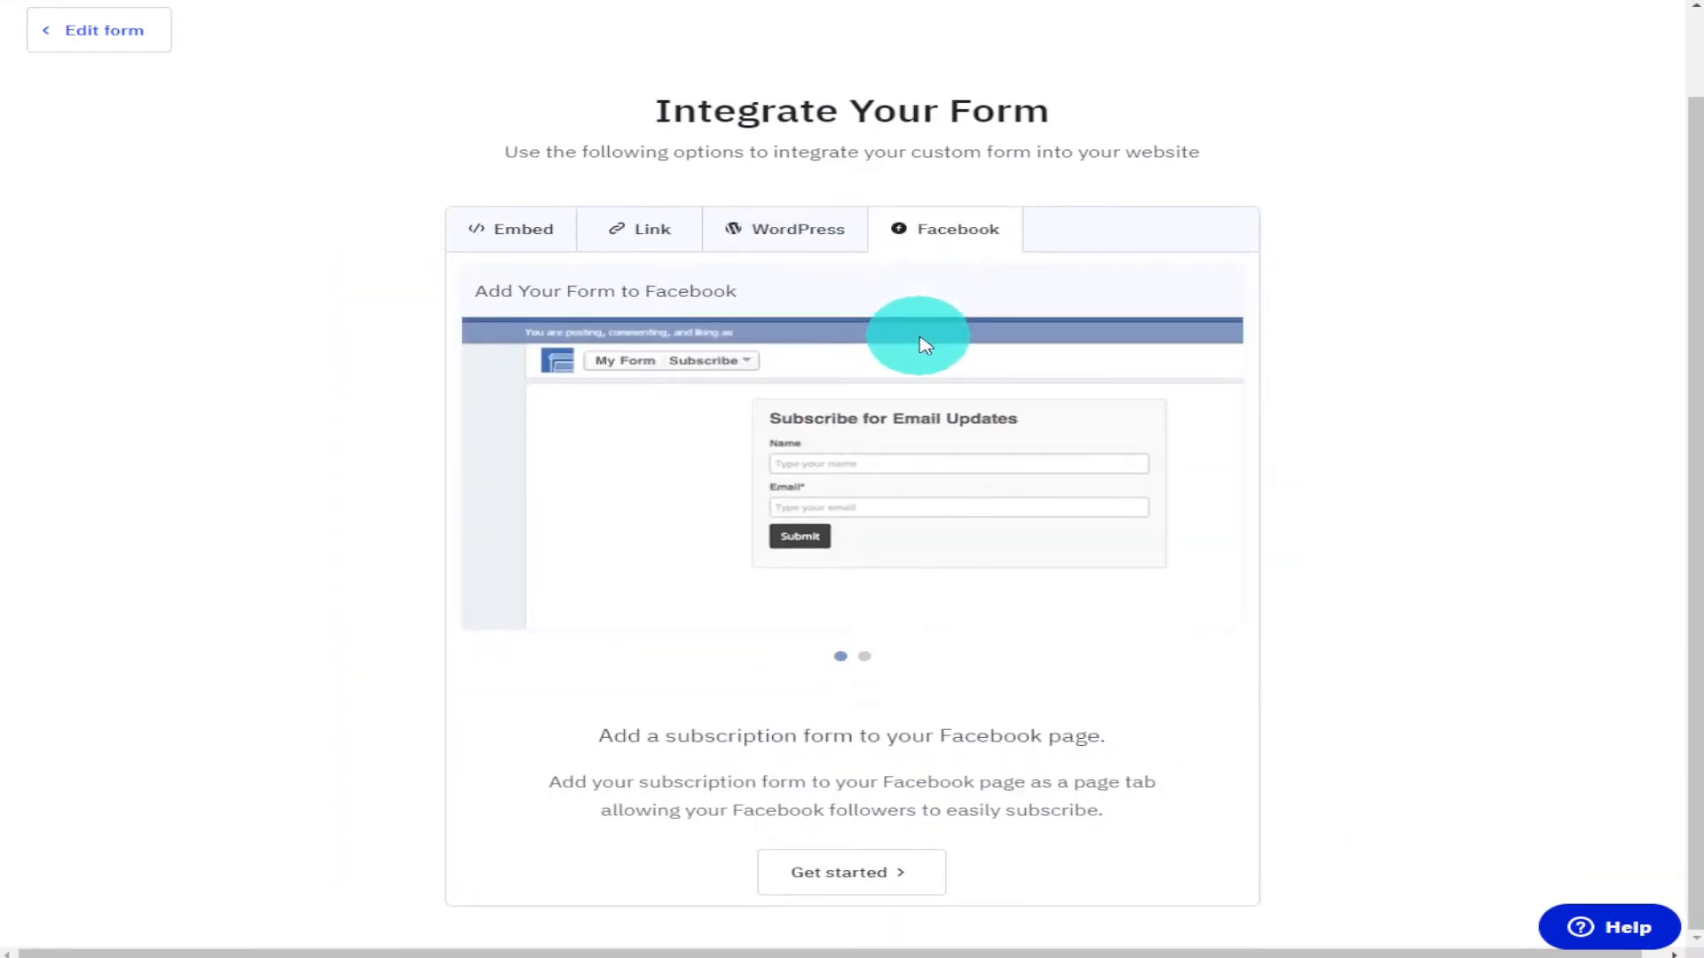
pyautogui.click(528, 233)
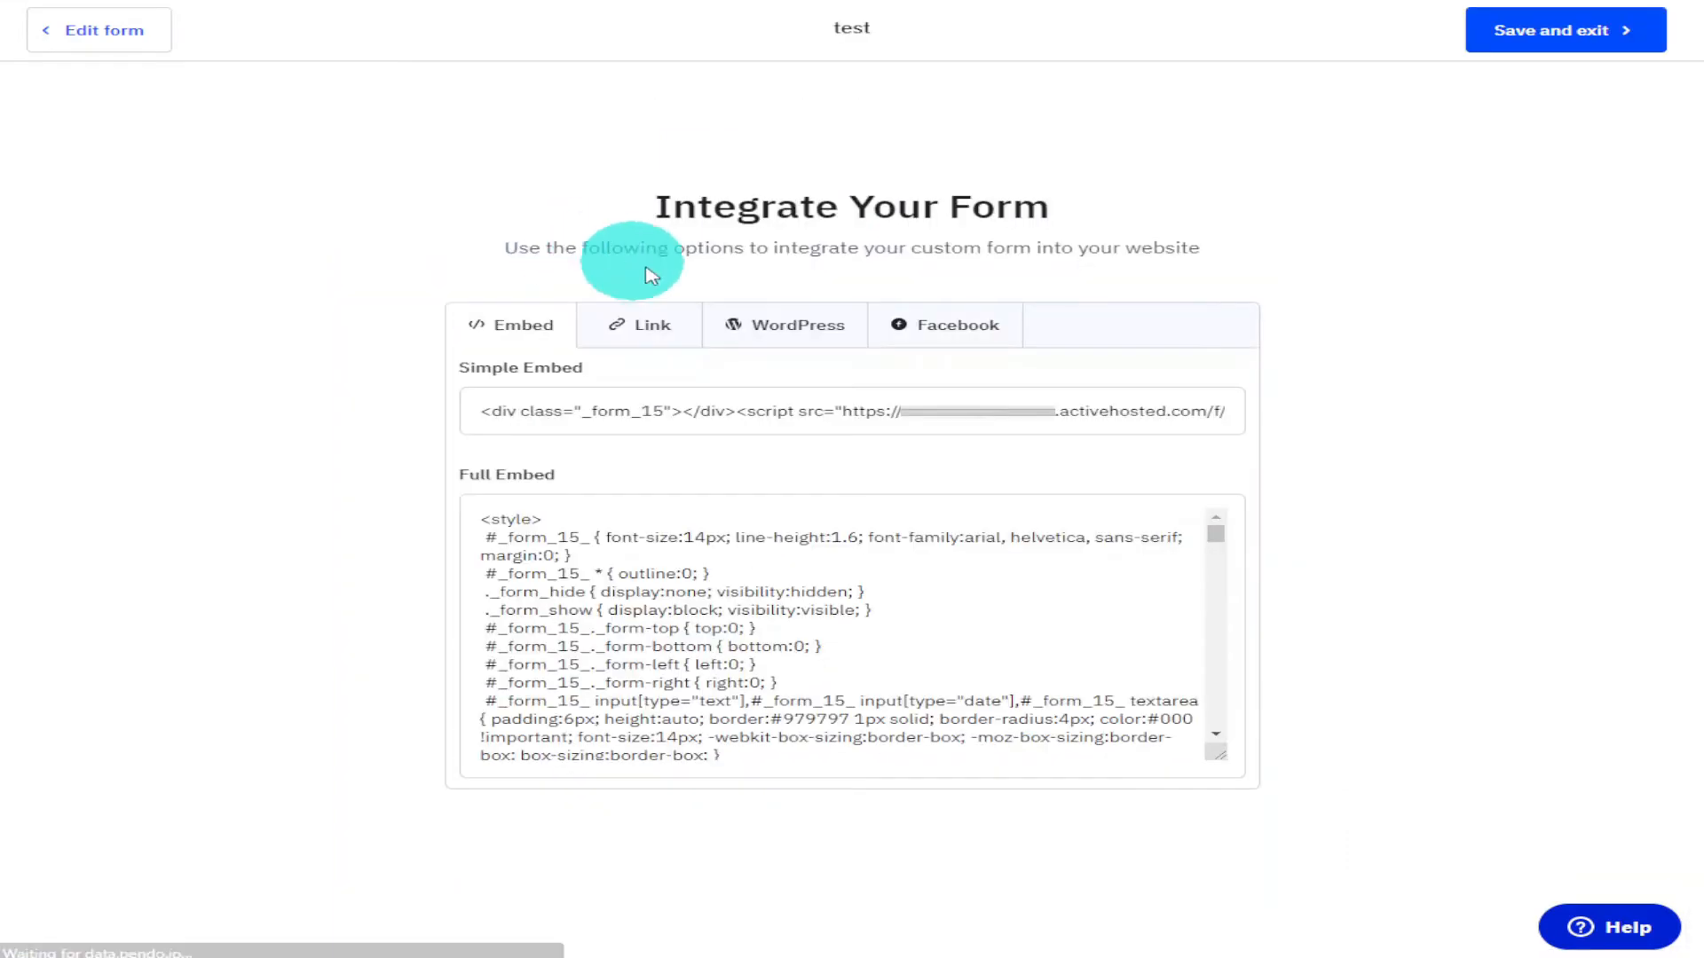
pyautogui.click(944, 399)
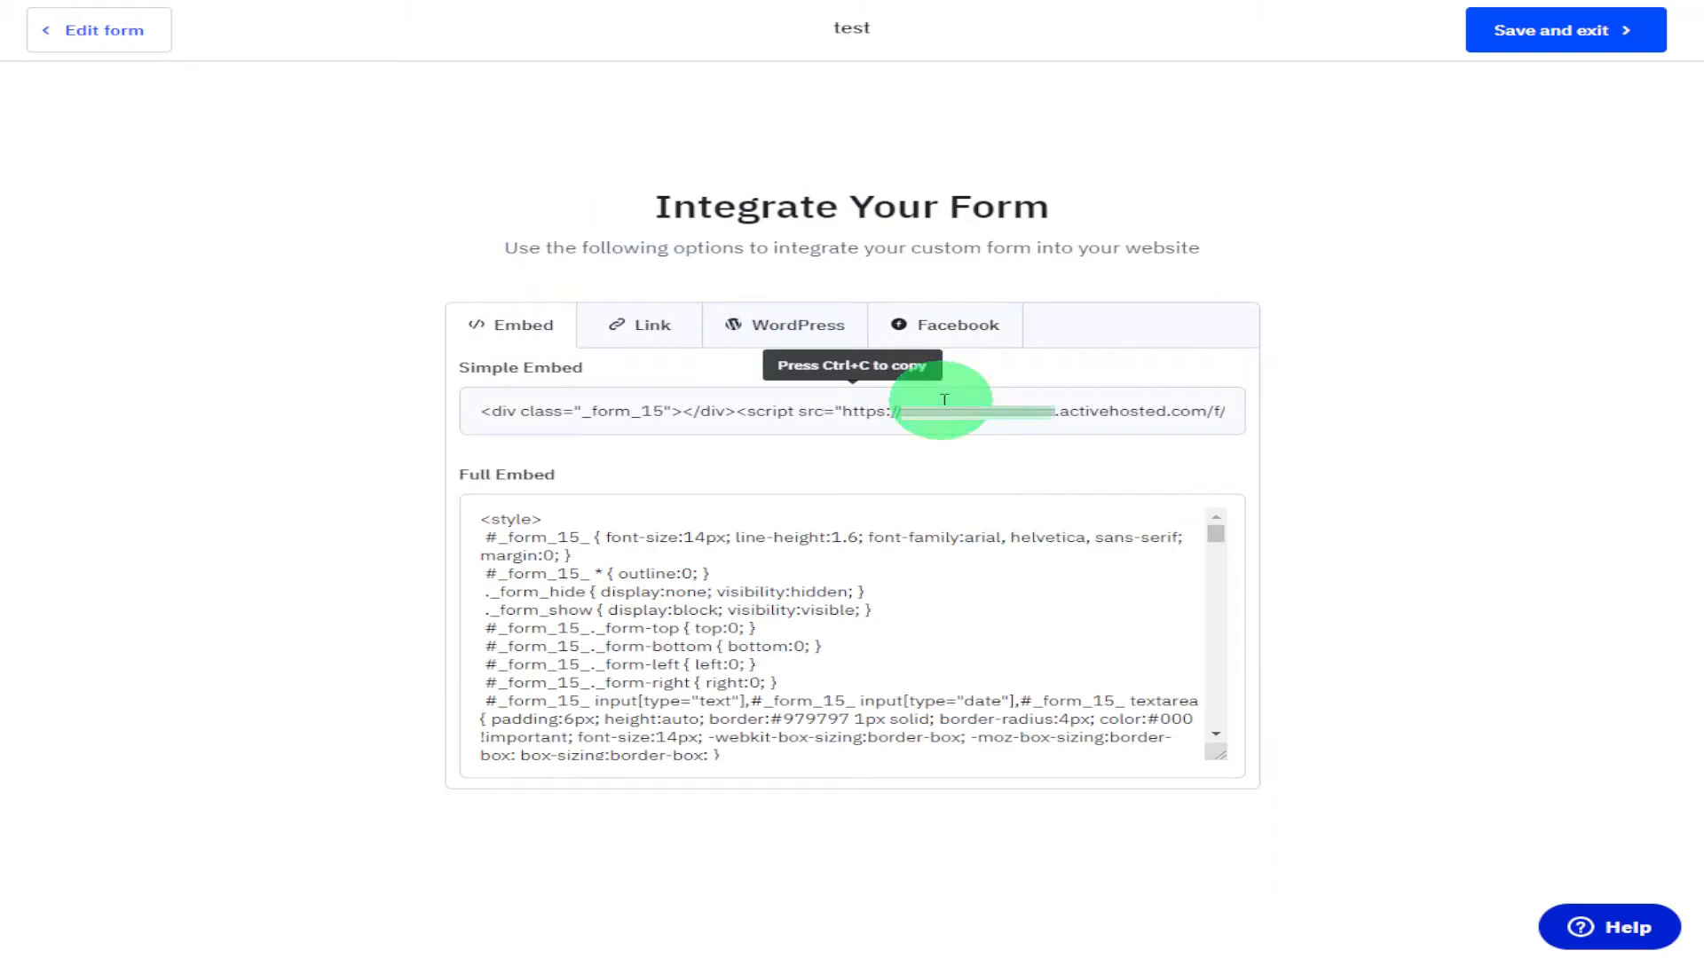
pyautogui.rightClick(946, 400)
pyautogui.click(965, 424)
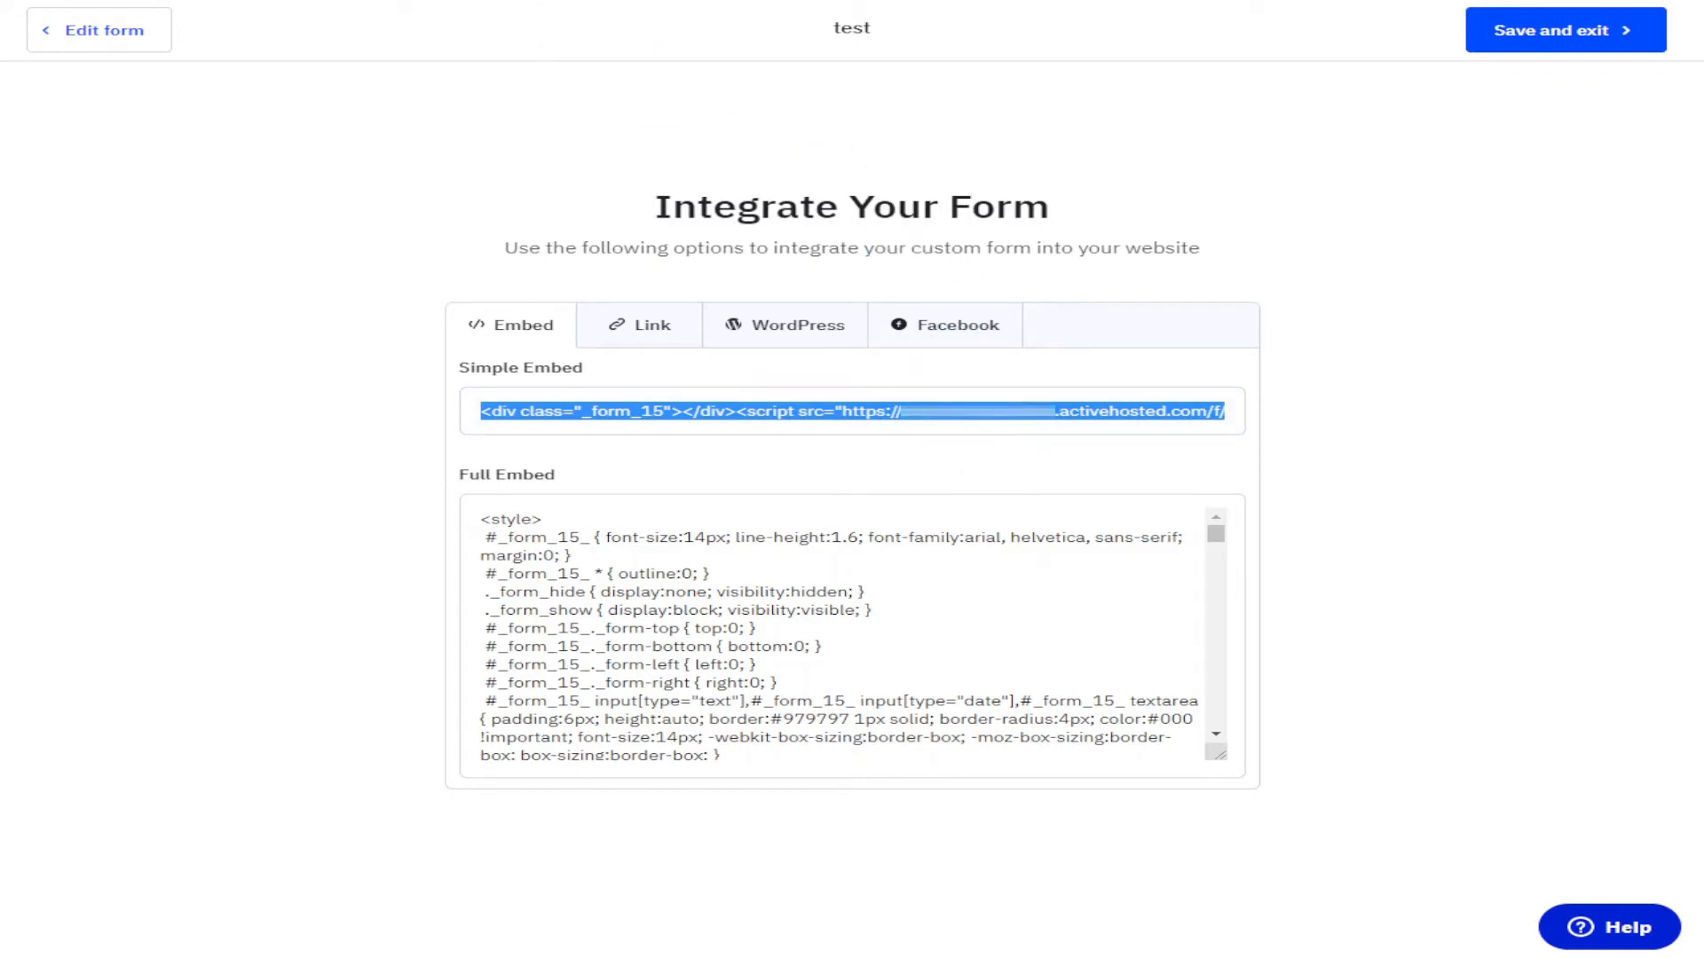
# In the Elementor page editor, add a Shortcode widget to the empty section and paste the copied embed code into it.
pyautogui.click(593, 1)
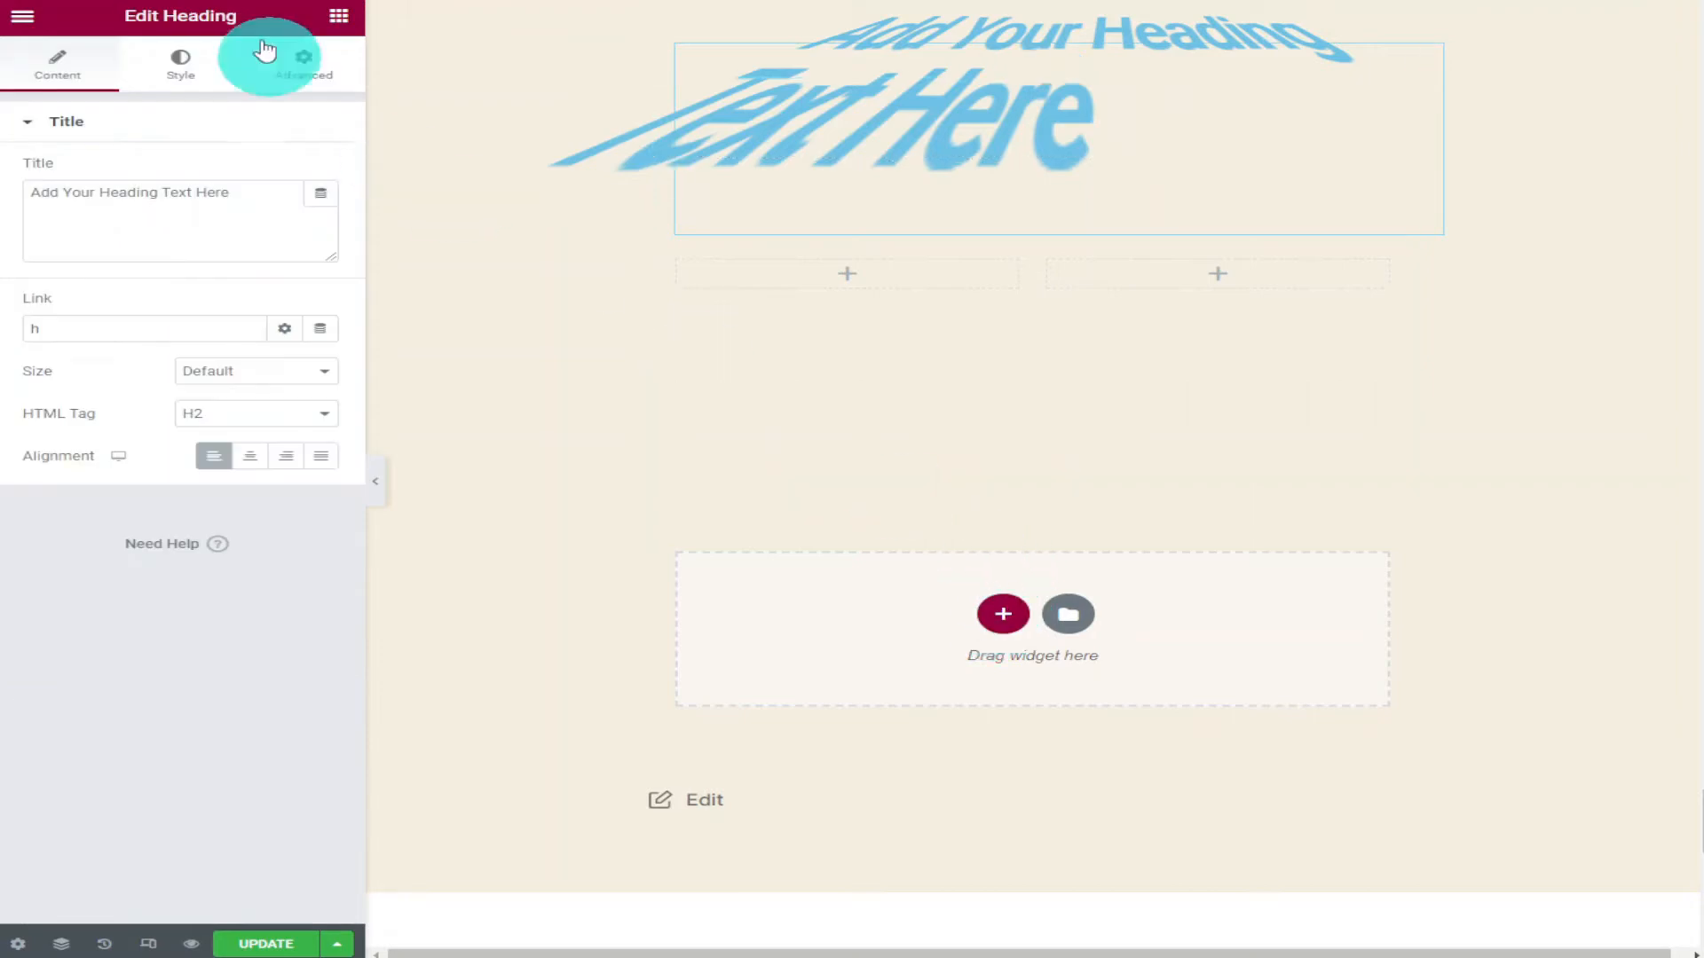
pyautogui.click(339, 16)
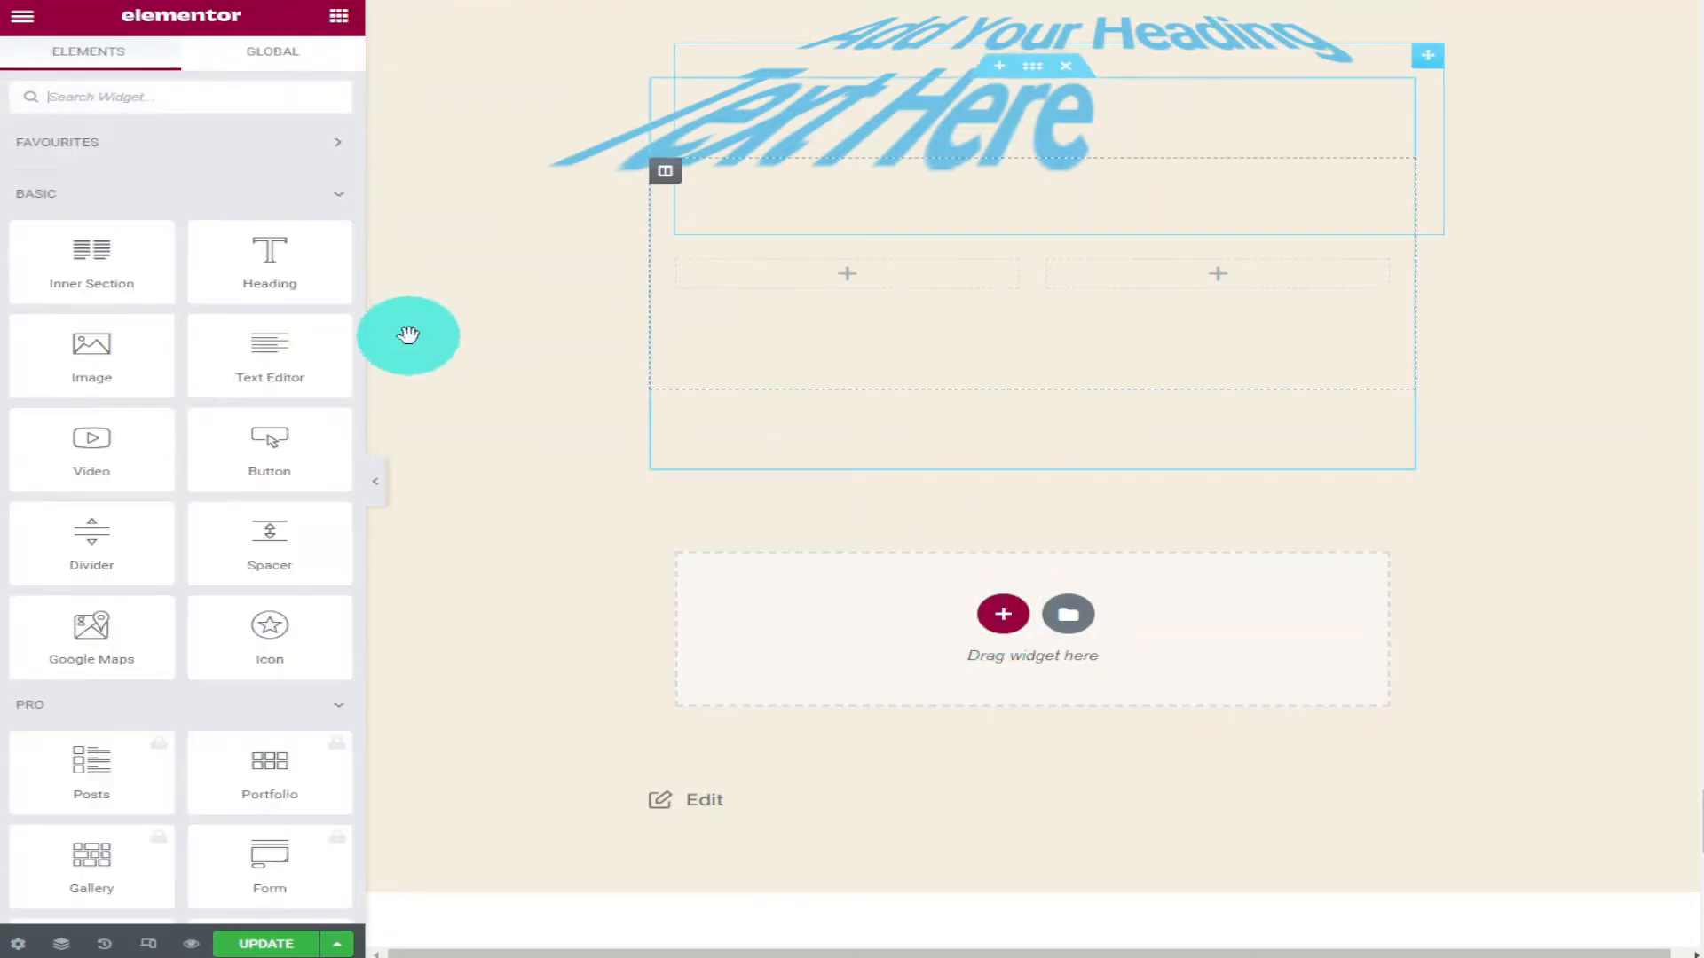
pyautogui.click(150, 110)
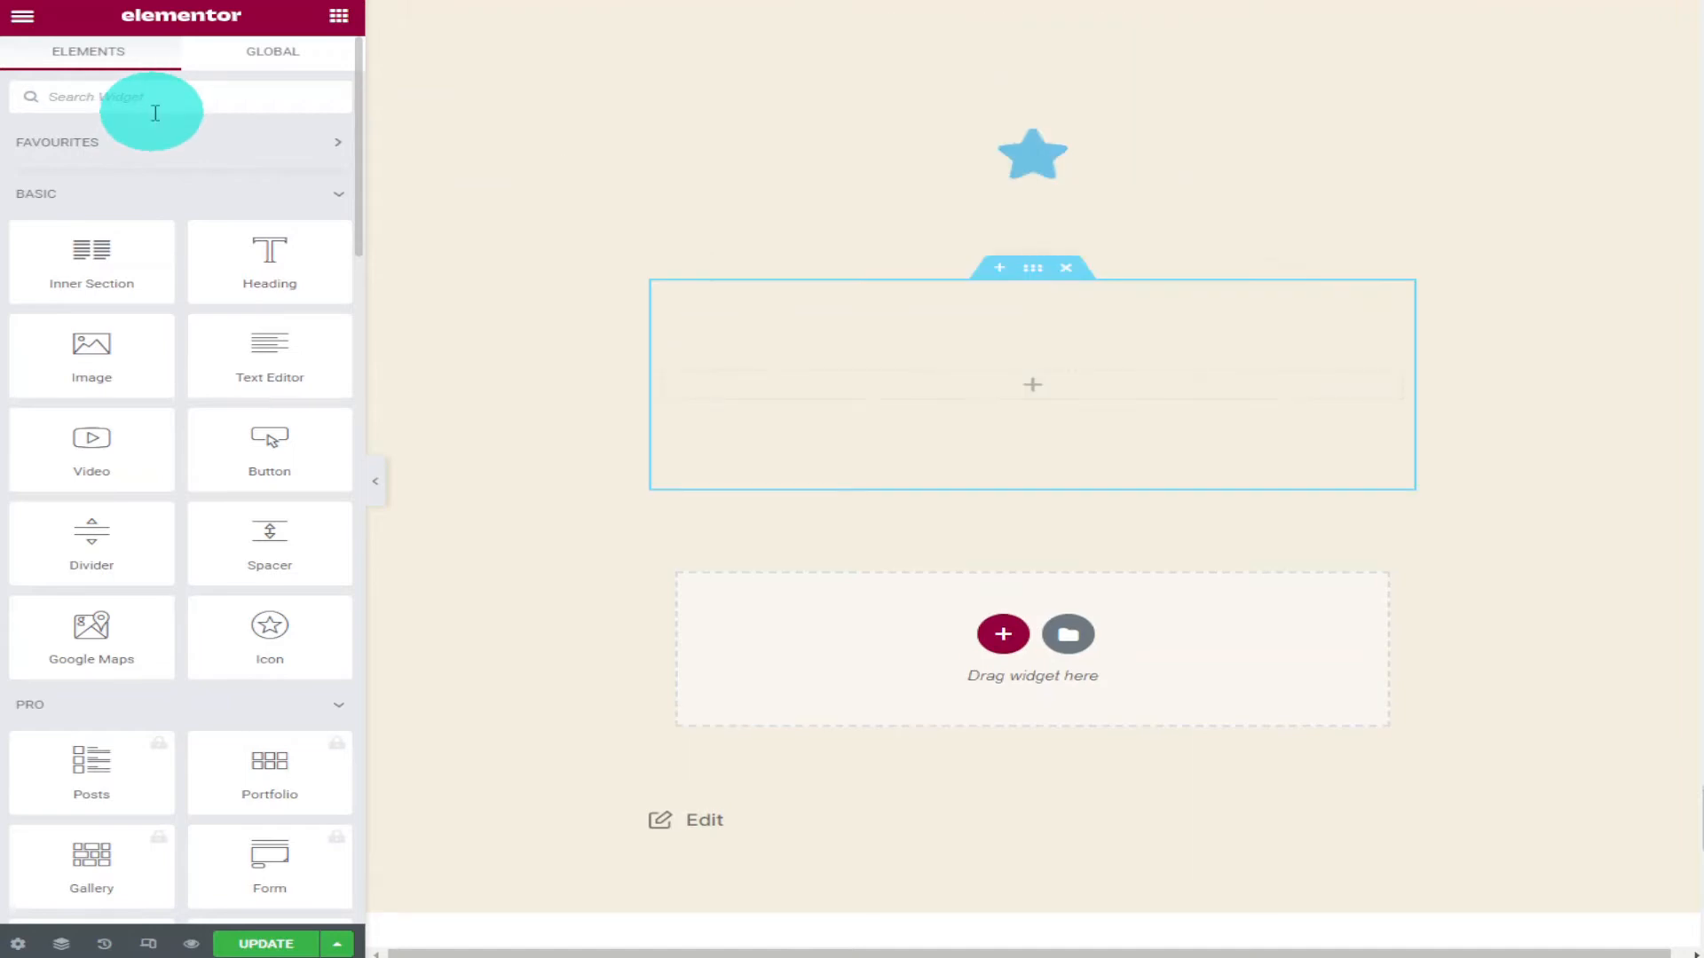
pyautogui.write('shor')
pyautogui.moveTo(172, 169); pyautogui.dragTo(1067, 396)
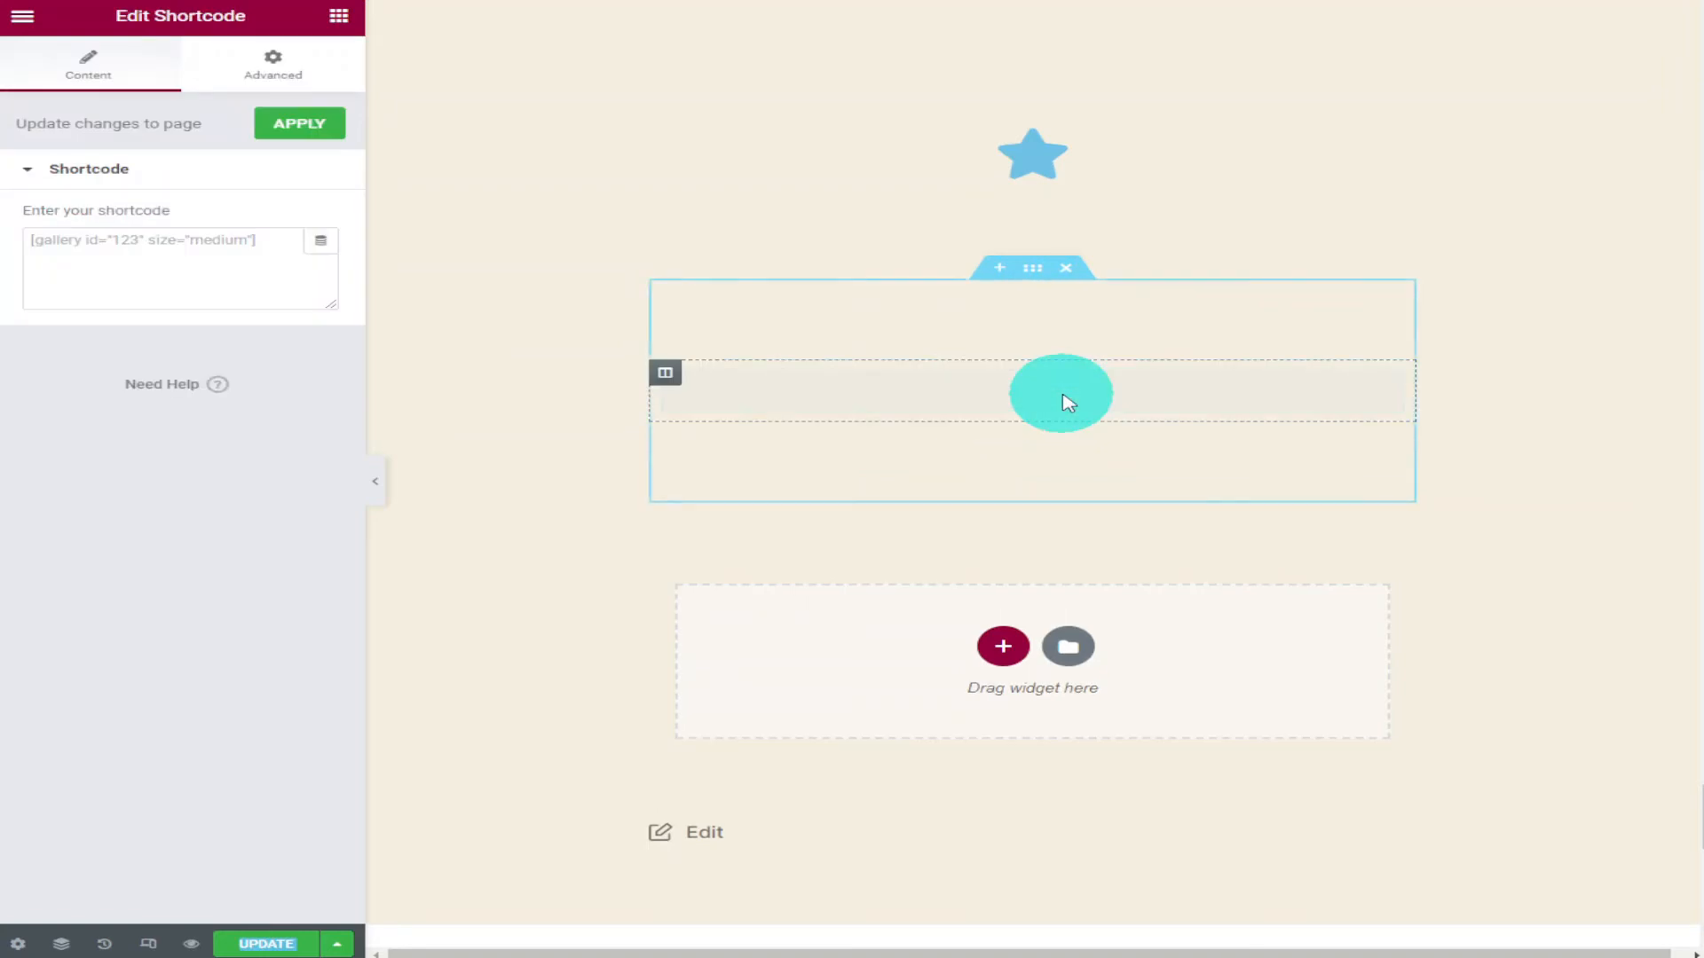
pyautogui.rightClick(281, 268)
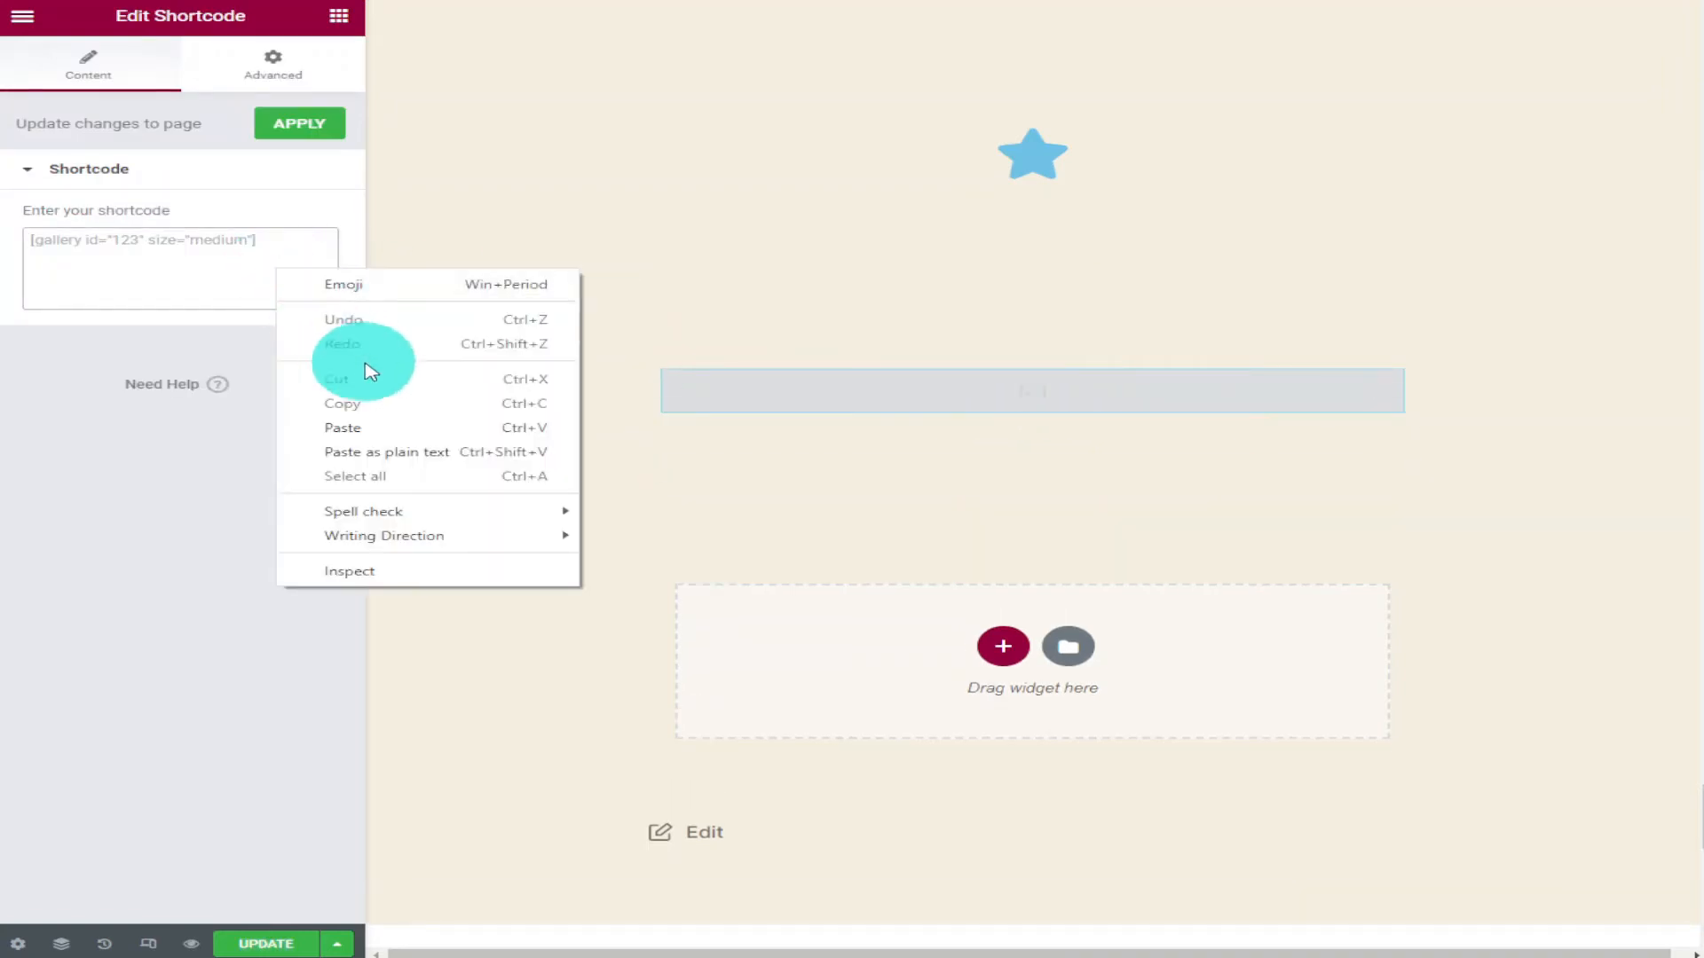
pyautogui.click(408, 428)
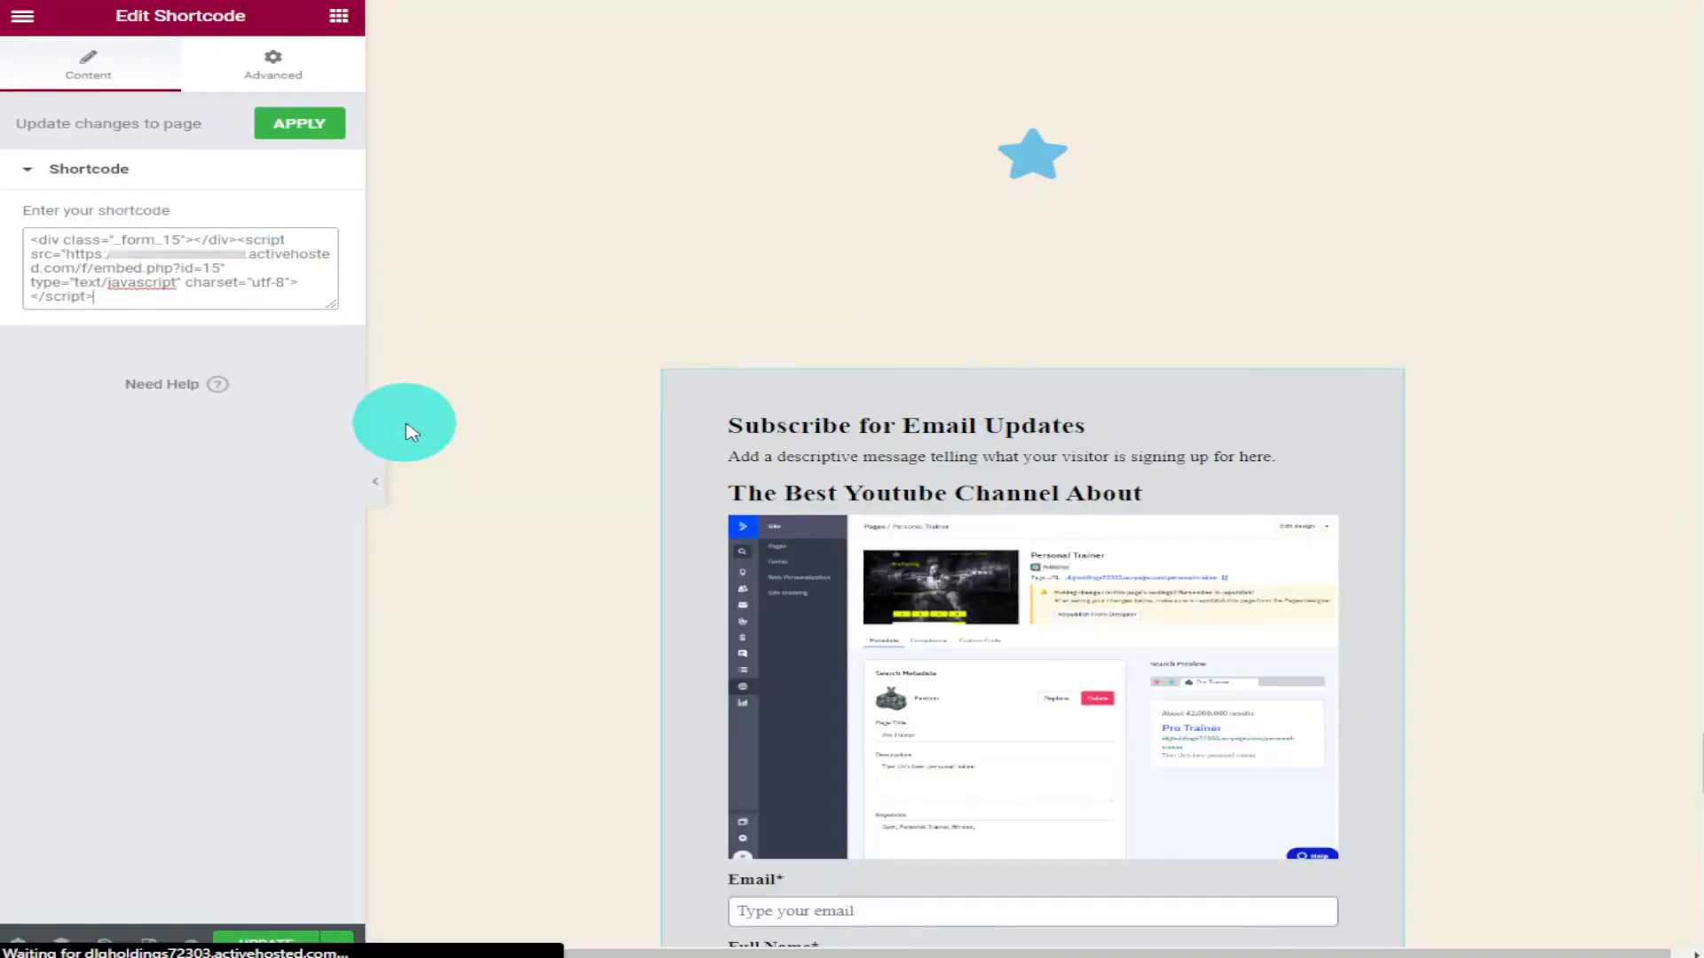
# Update the page to save the embedded subscription form.
pyautogui.scroll(-4, 826, 381)
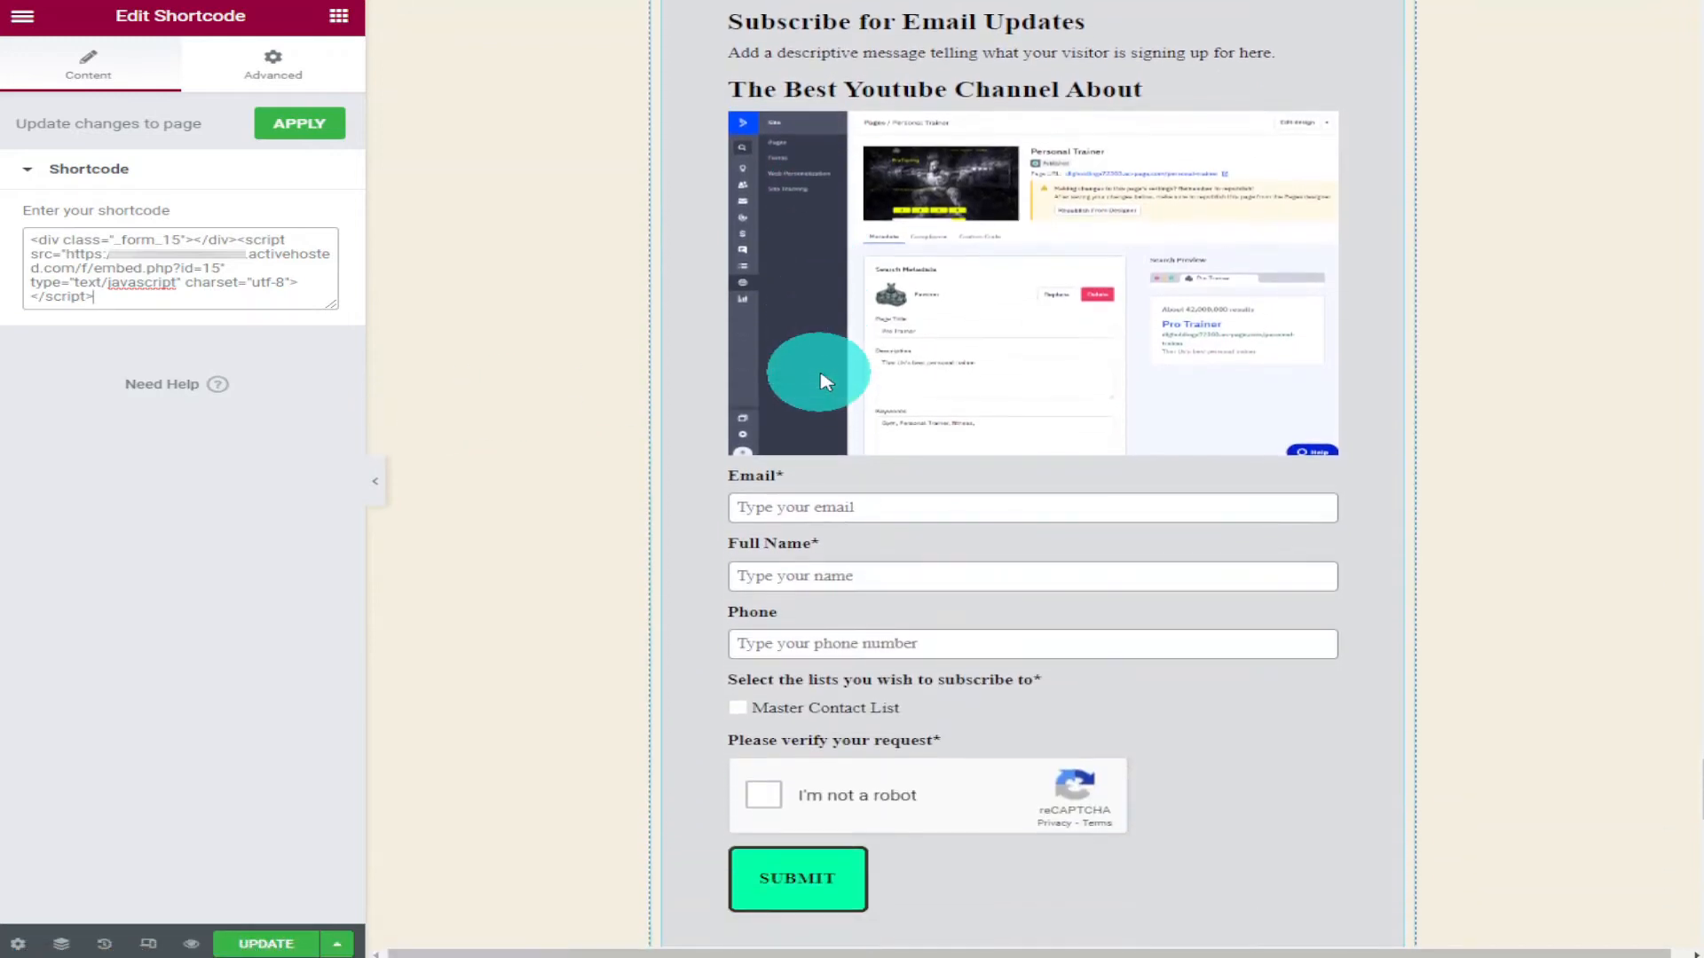
pyautogui.scroll(4, 843, 373)
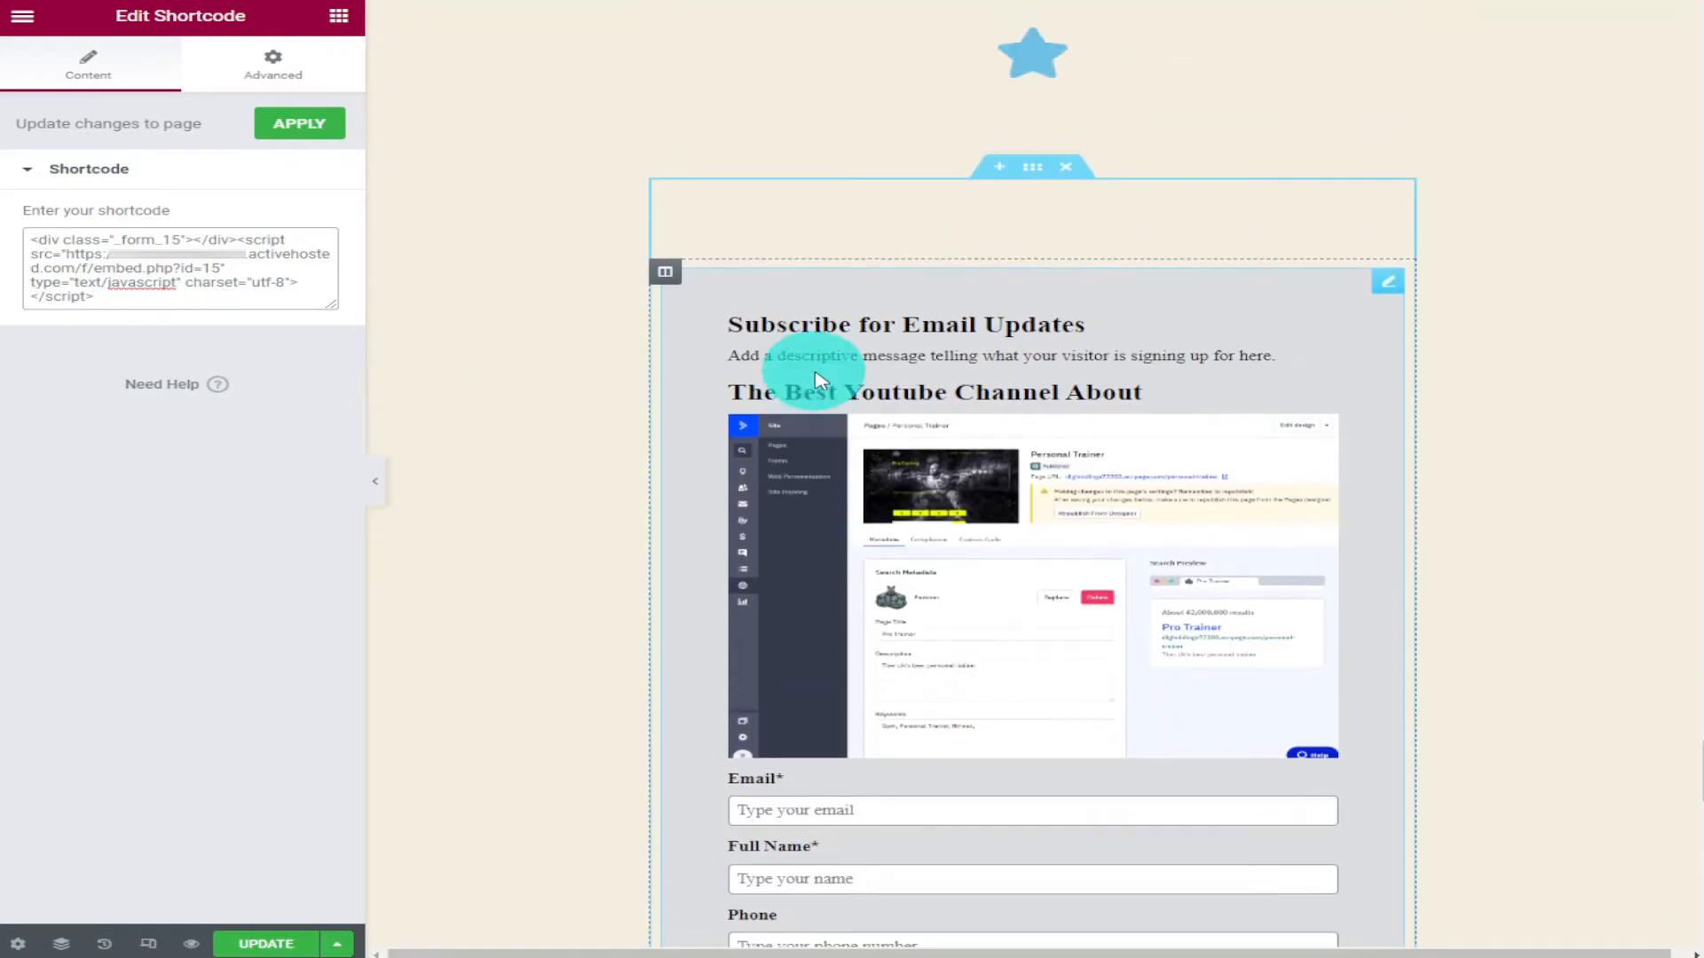
pyautogui.scroll(-4, 803, 373)
pyautogui.click(241, 944)
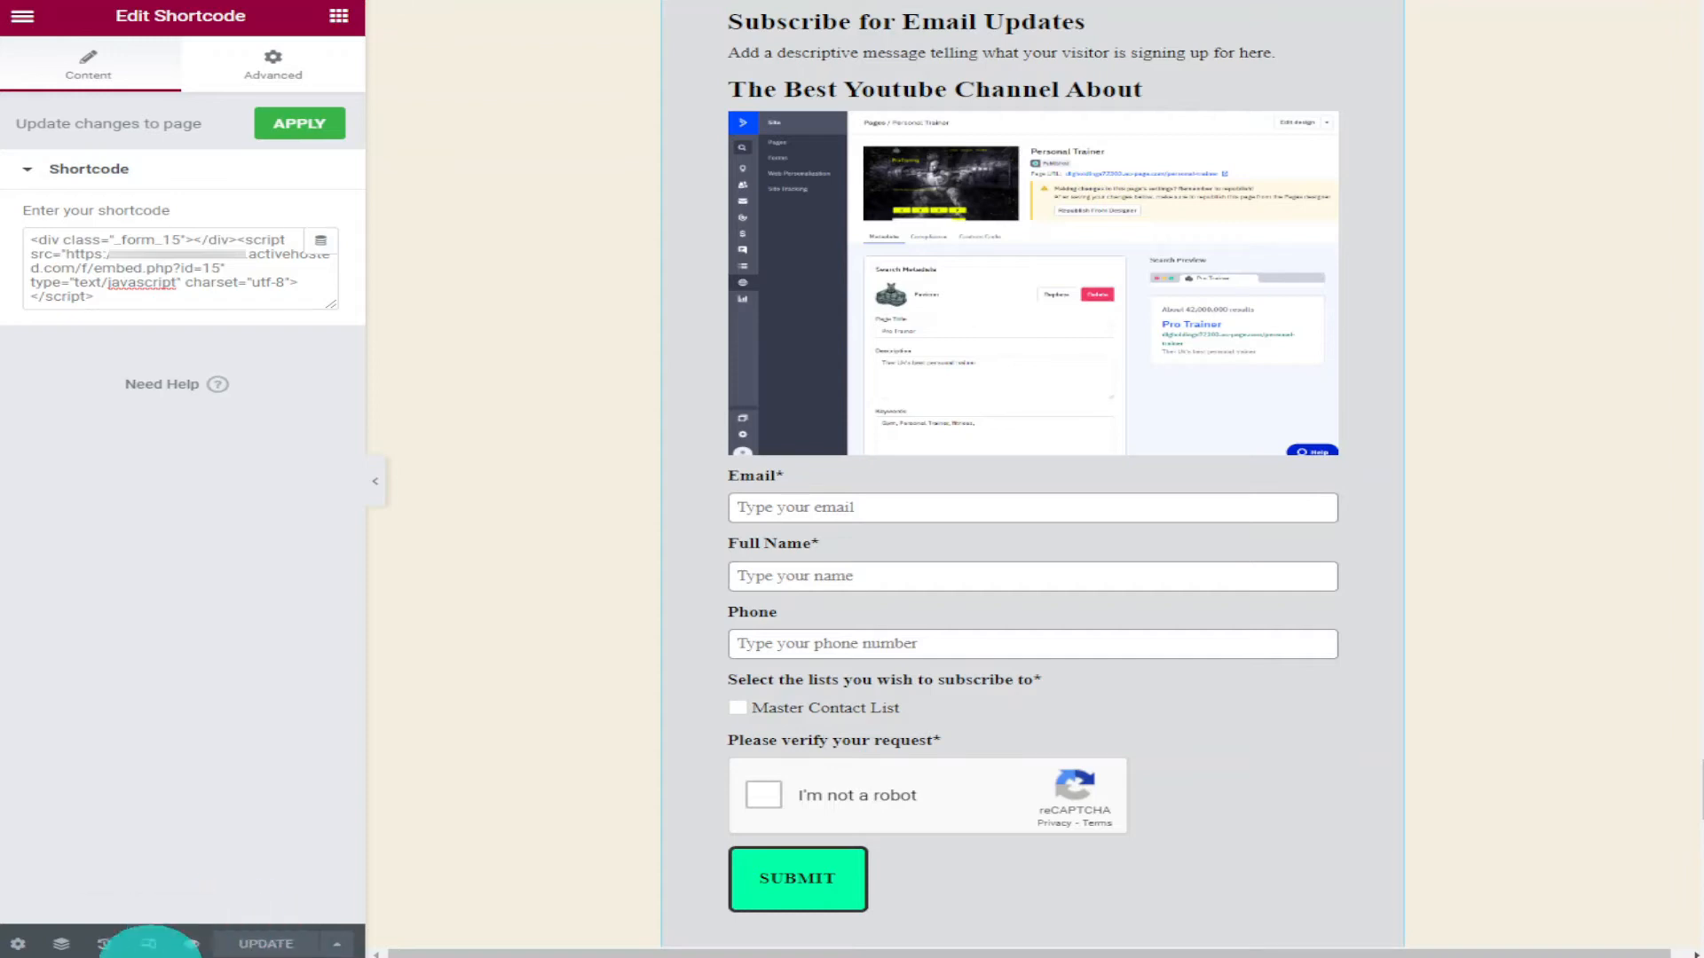
# Preview the updated page on the live site.
pyautogui.click(191, 944)
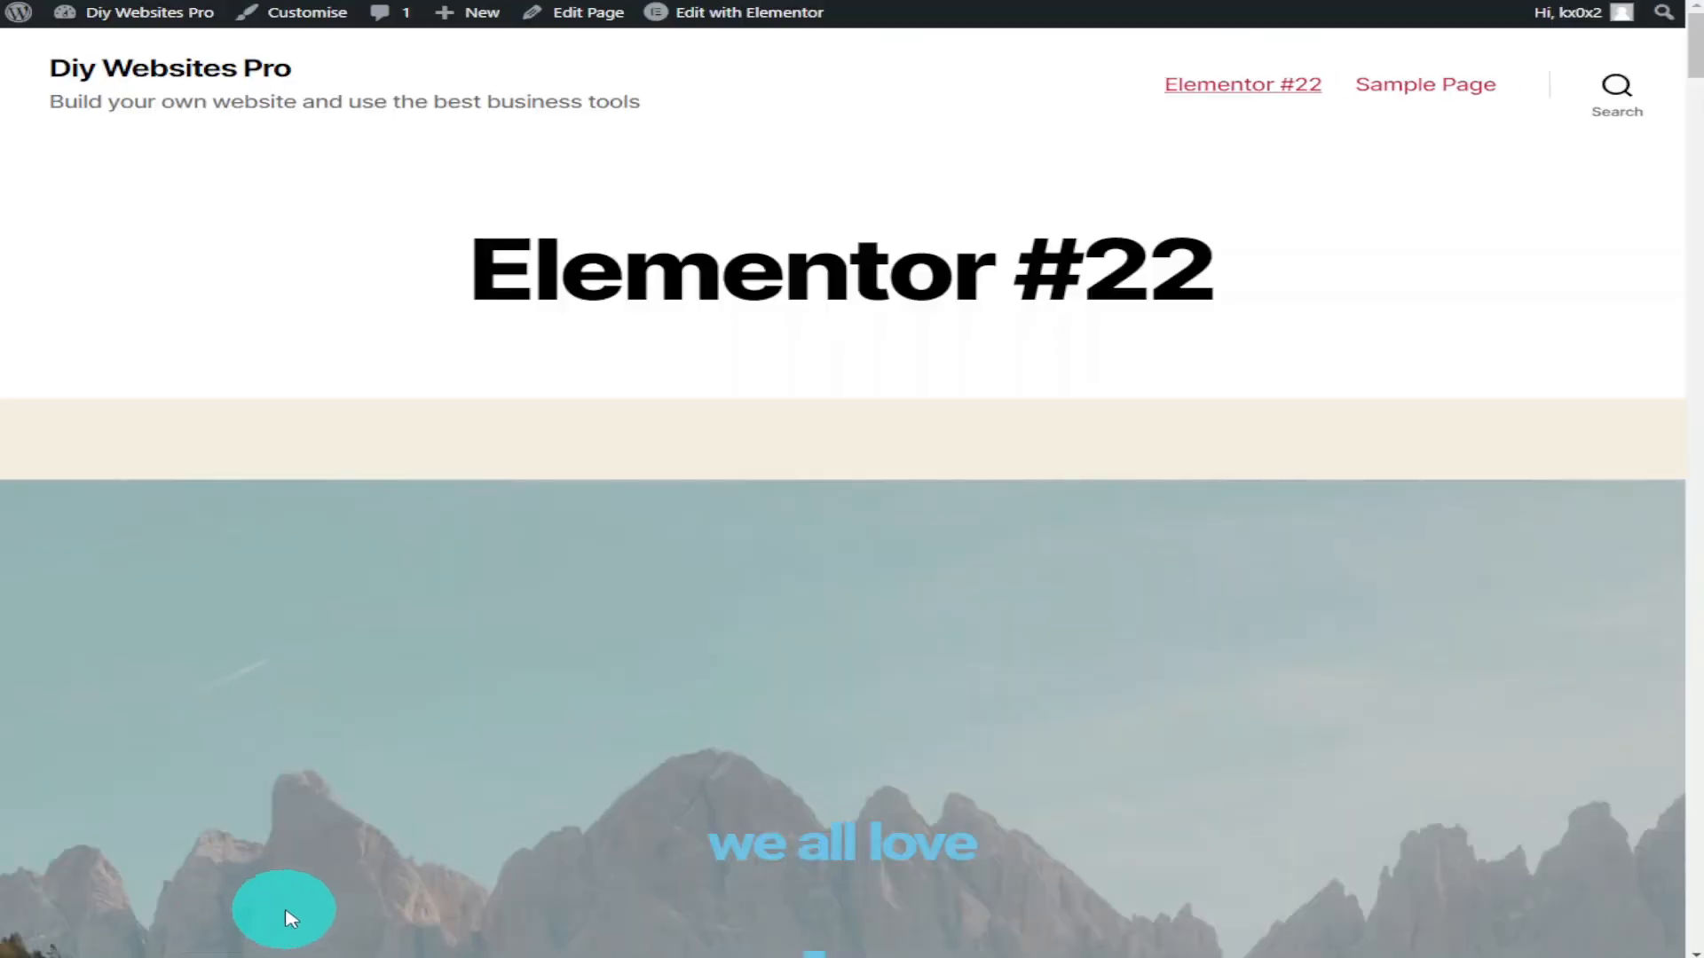
pyautogui.scroll(-4, 364, 850)
pyautogui.rightClick(1466, 218)
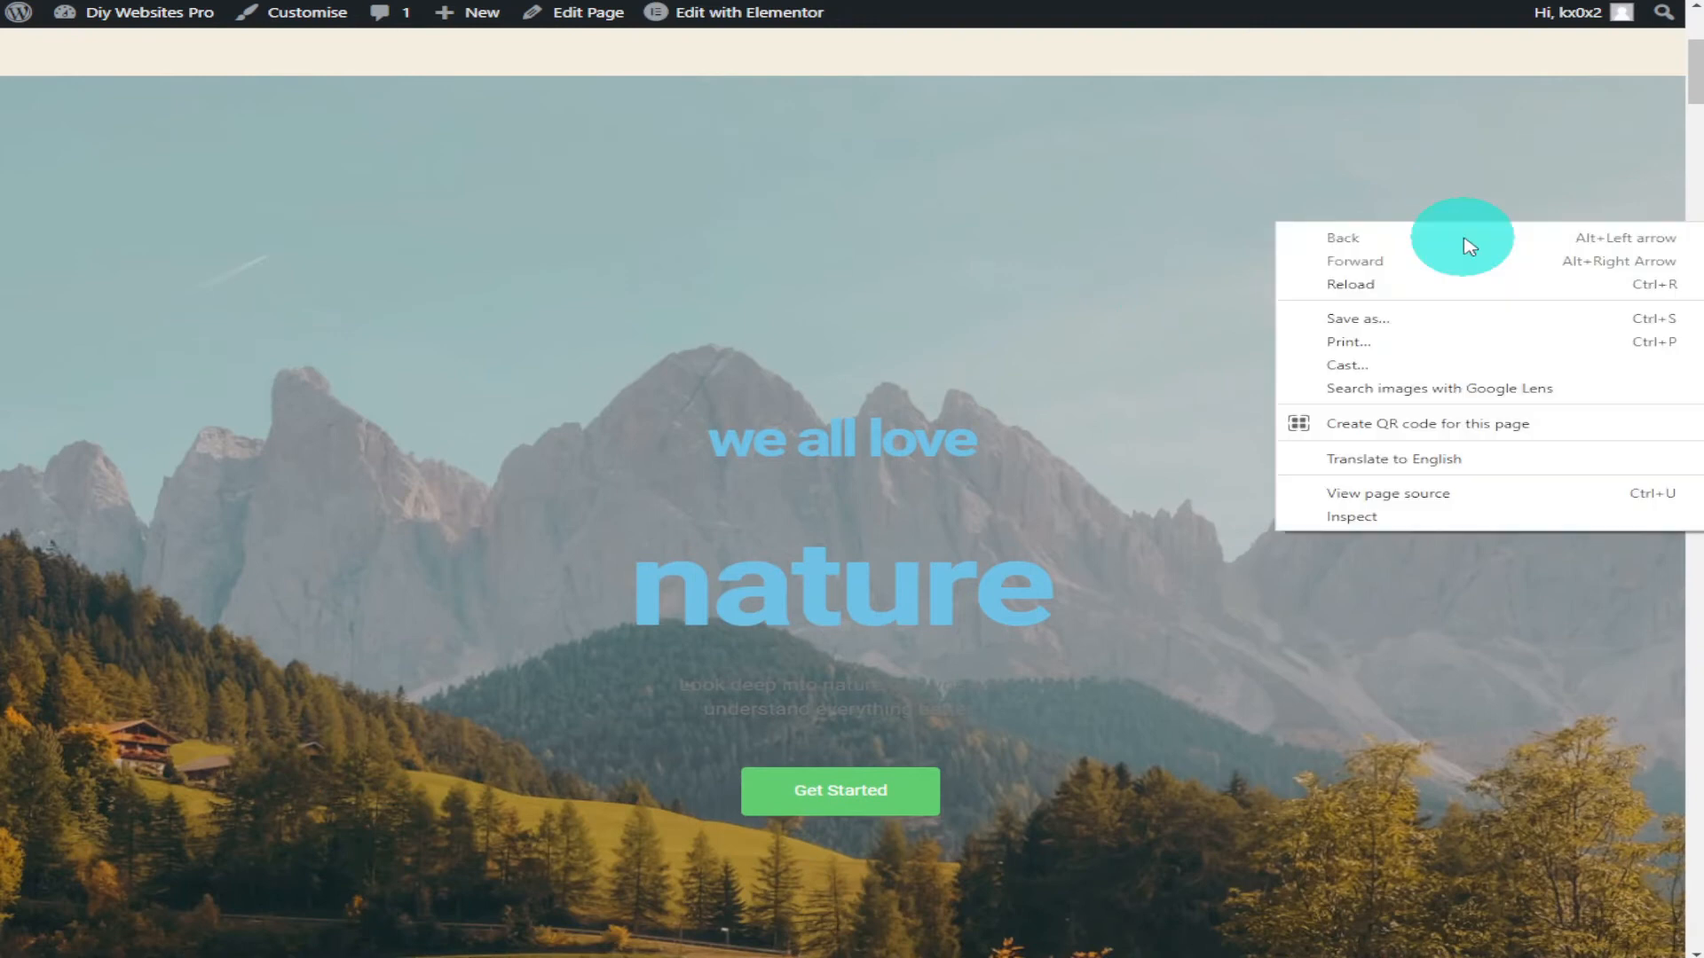
pyautogui.moveTo(1697, 71); pyautogui.dragTo(1643, 817)
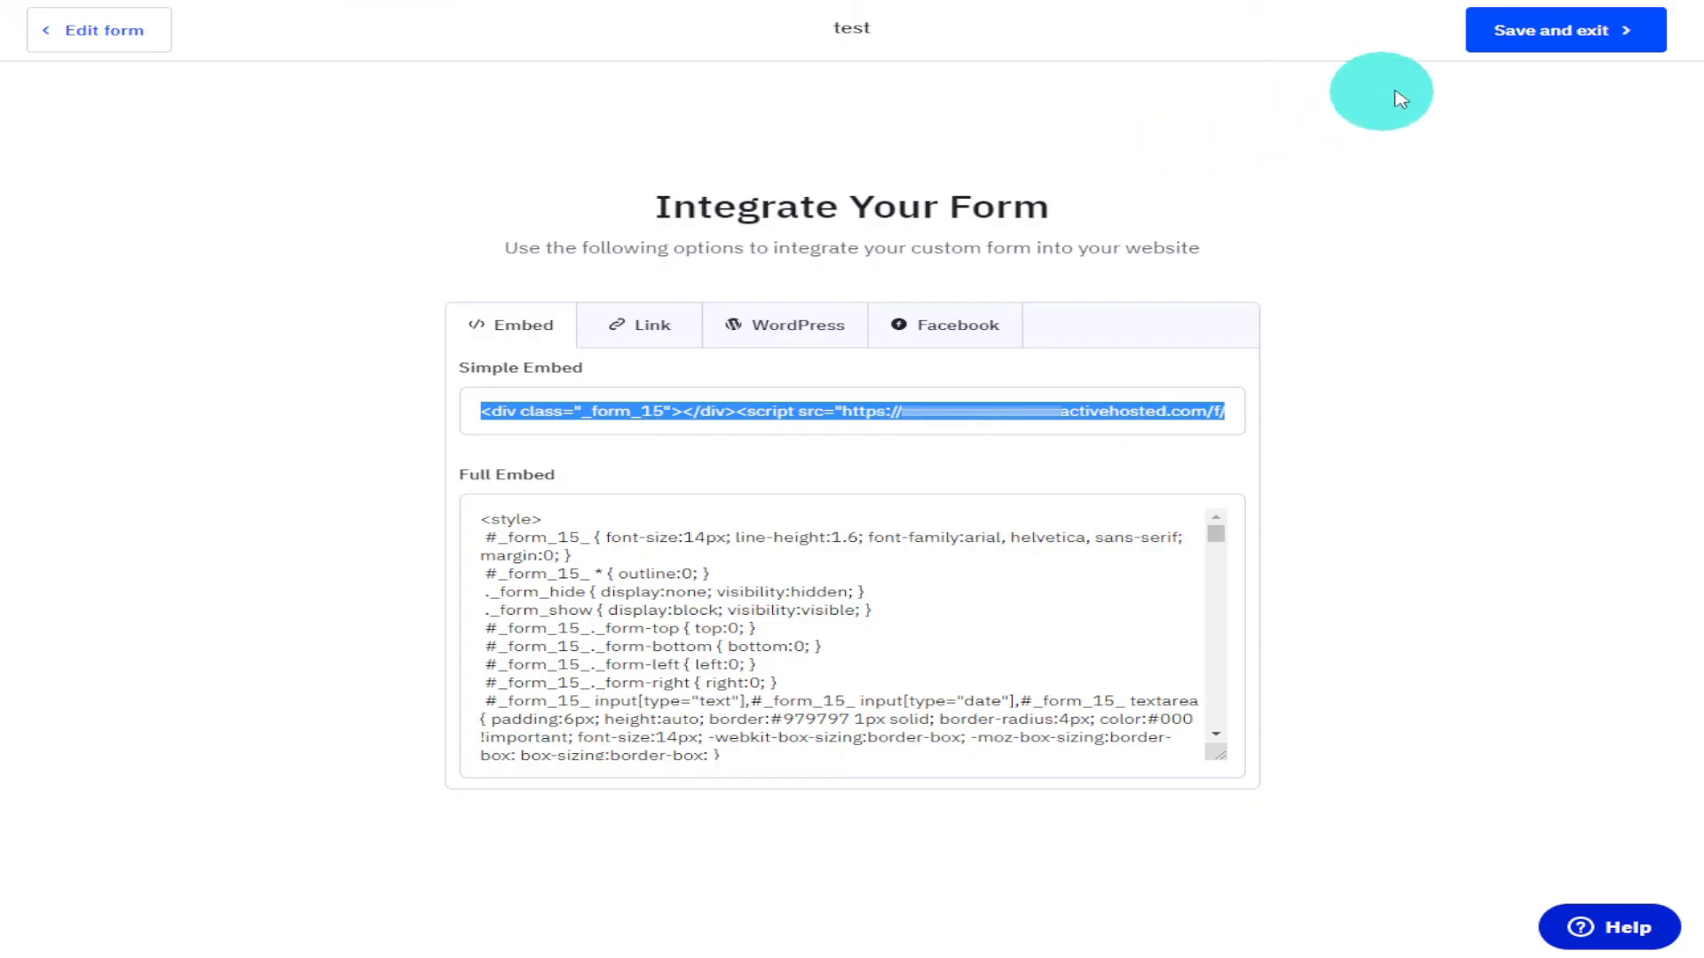
pyautogui.click(1478, 44)
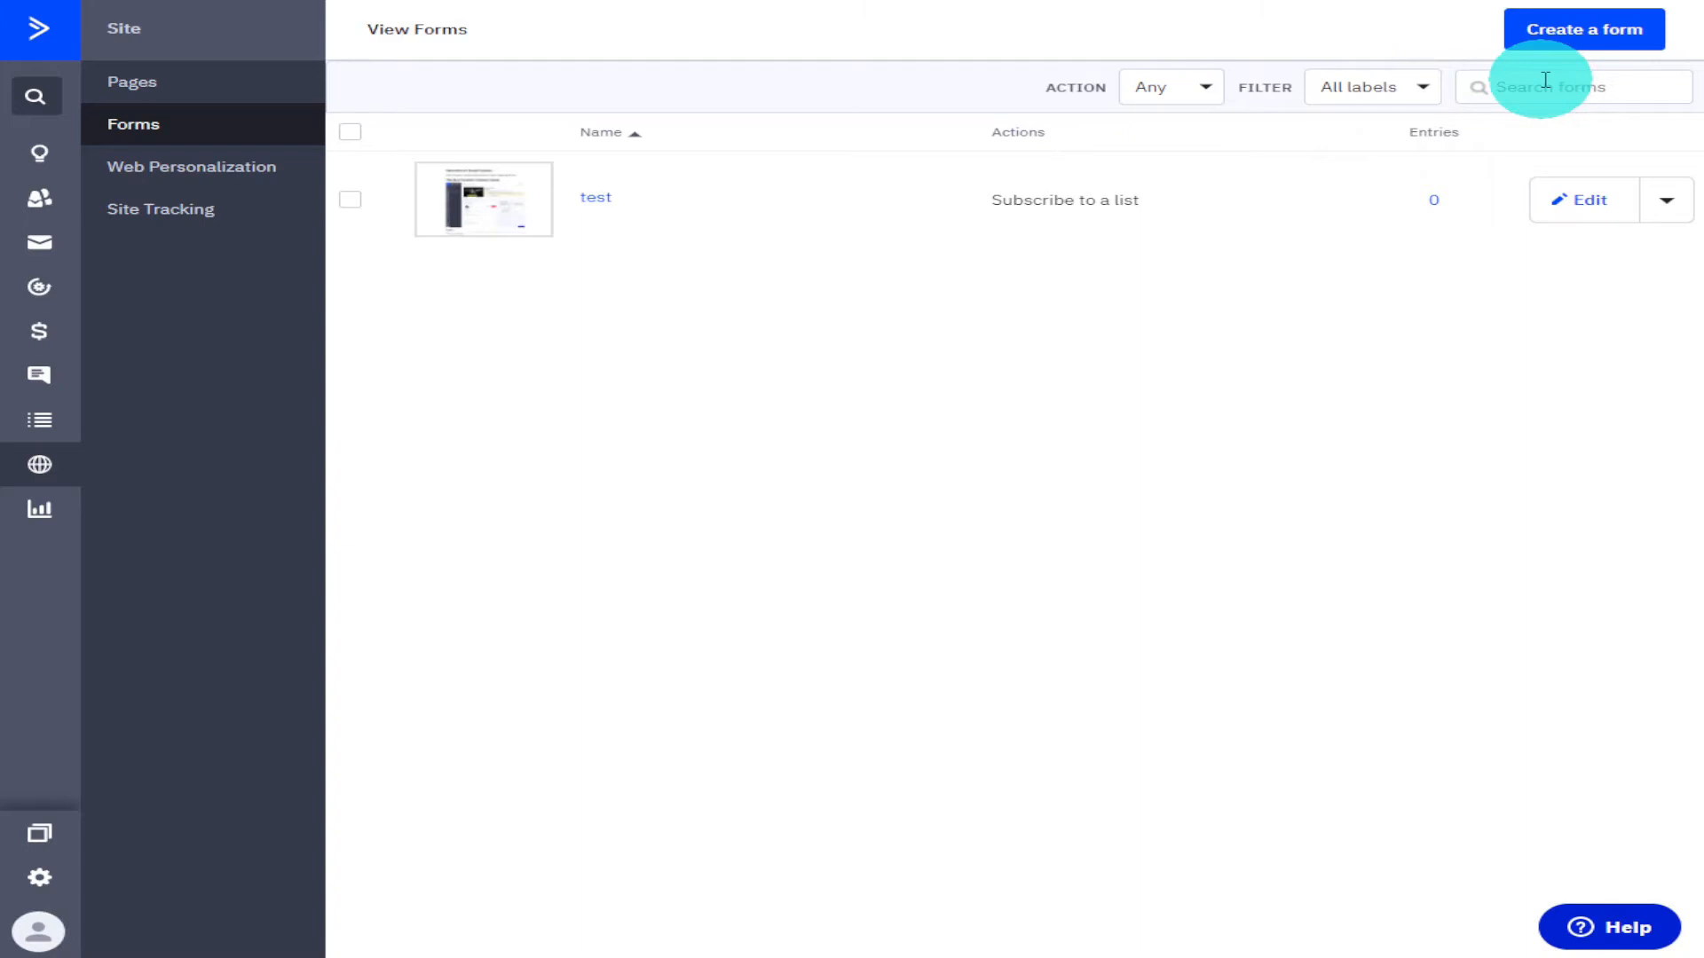
pyautogui.click(1584, 36)
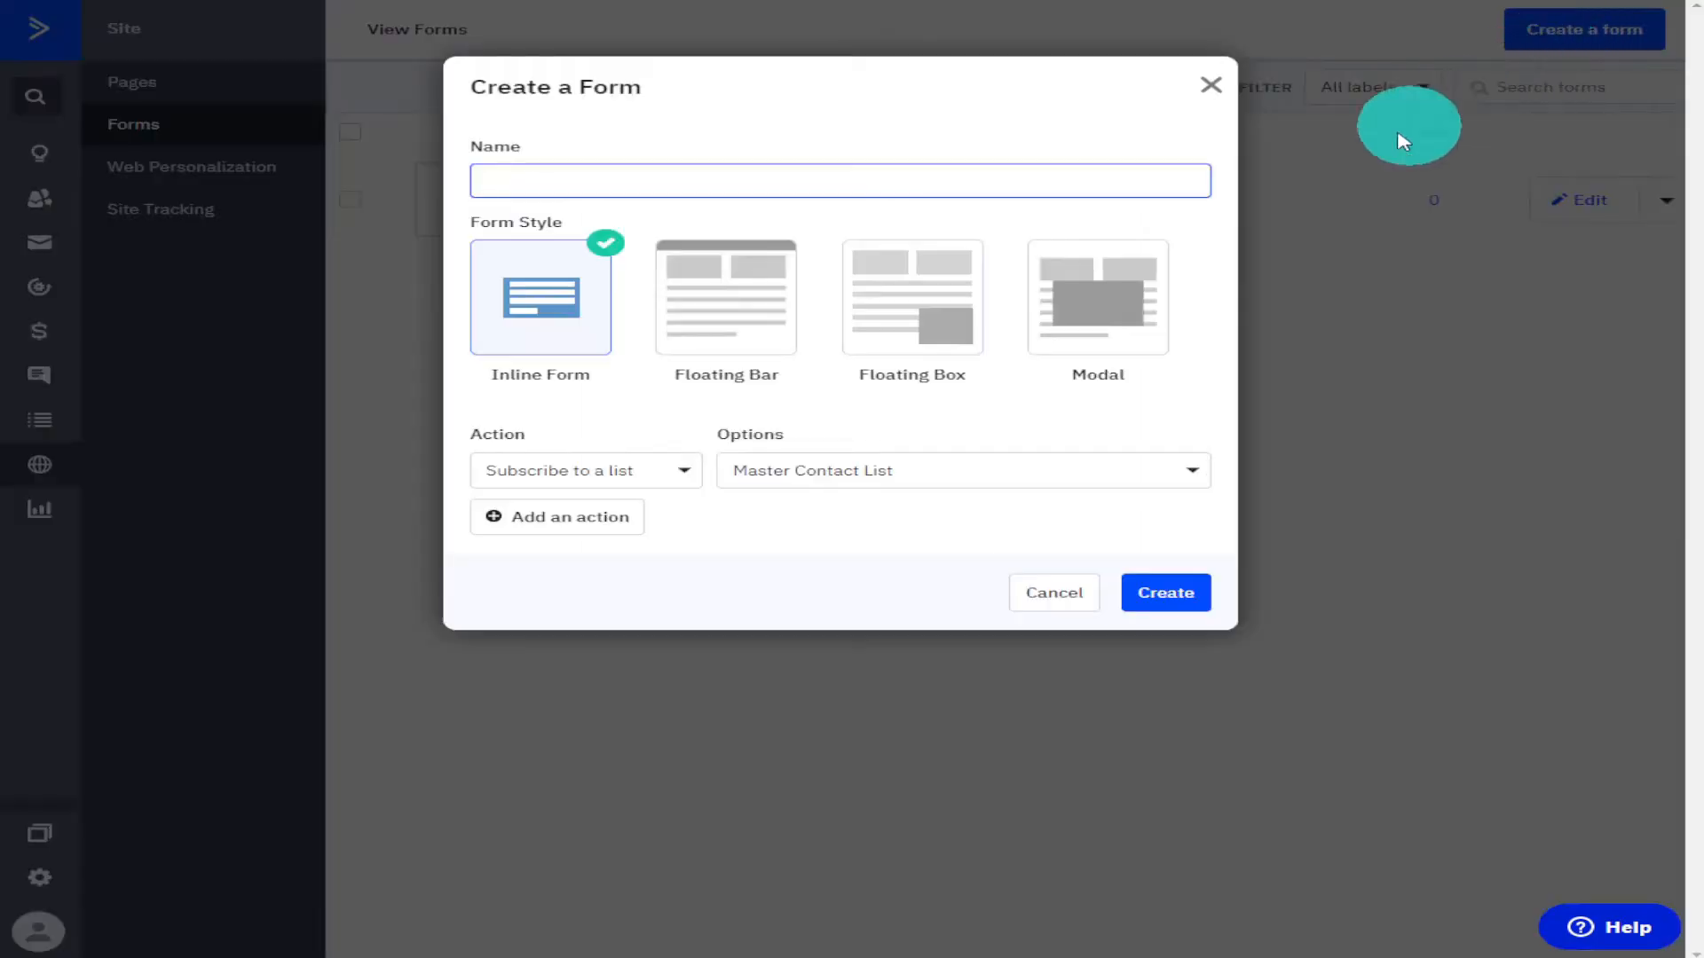
pyautogui.click(733, 352)
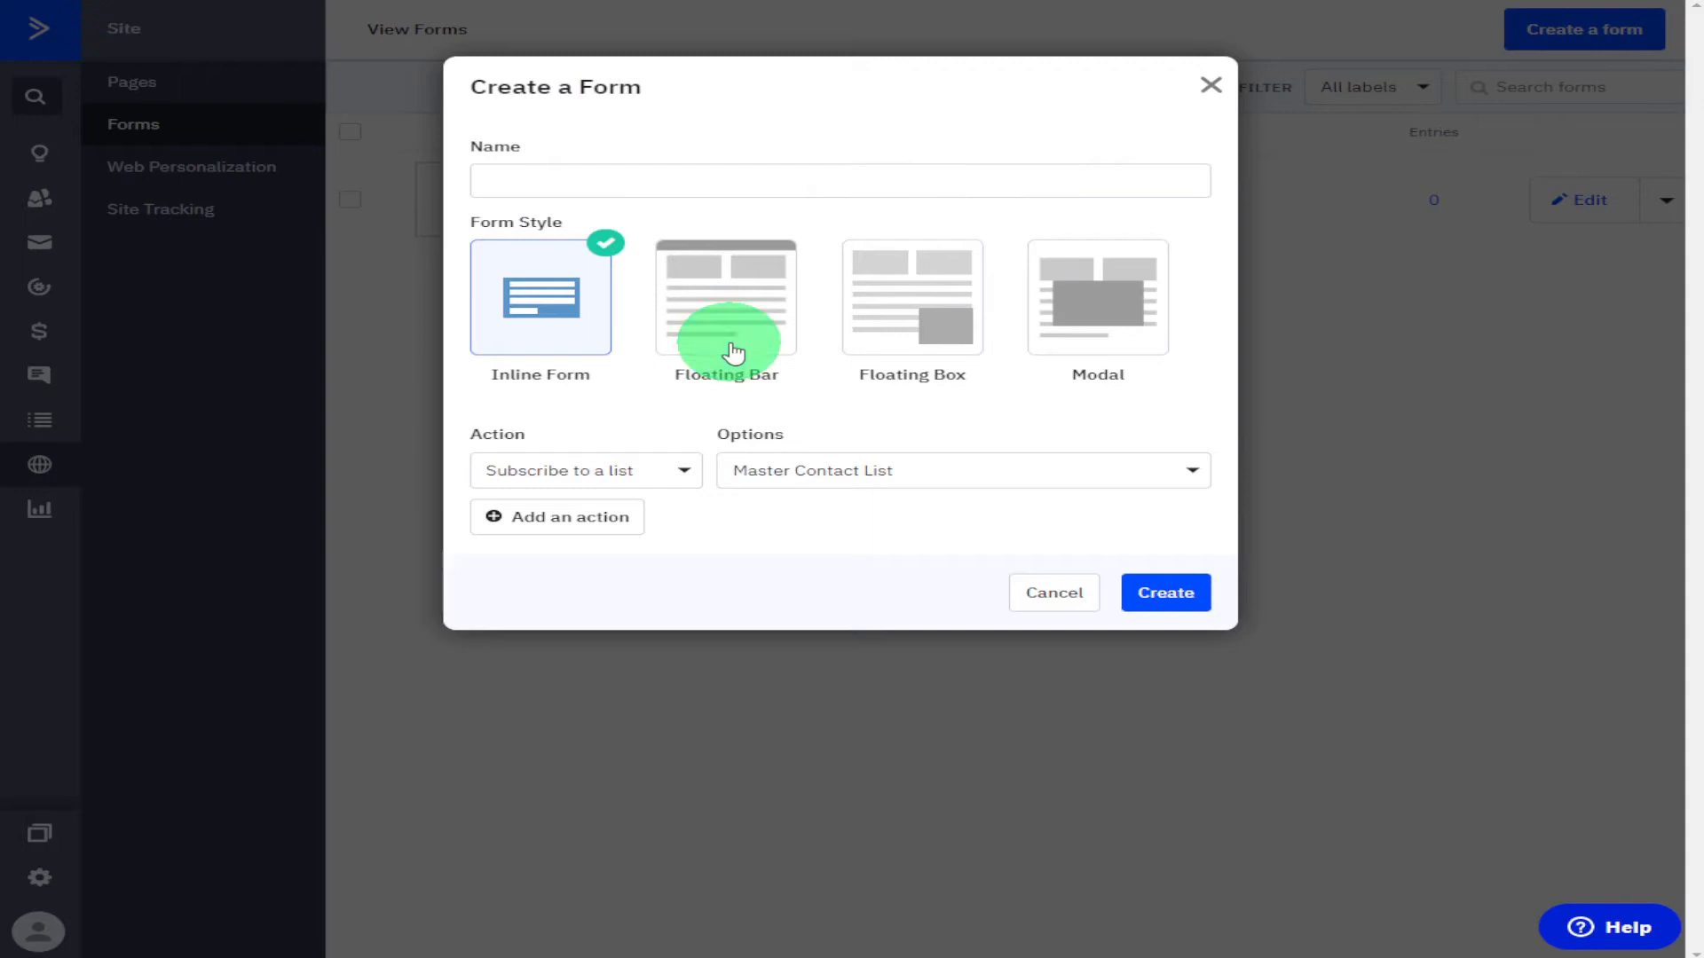
pyautogui.click(672, 184)
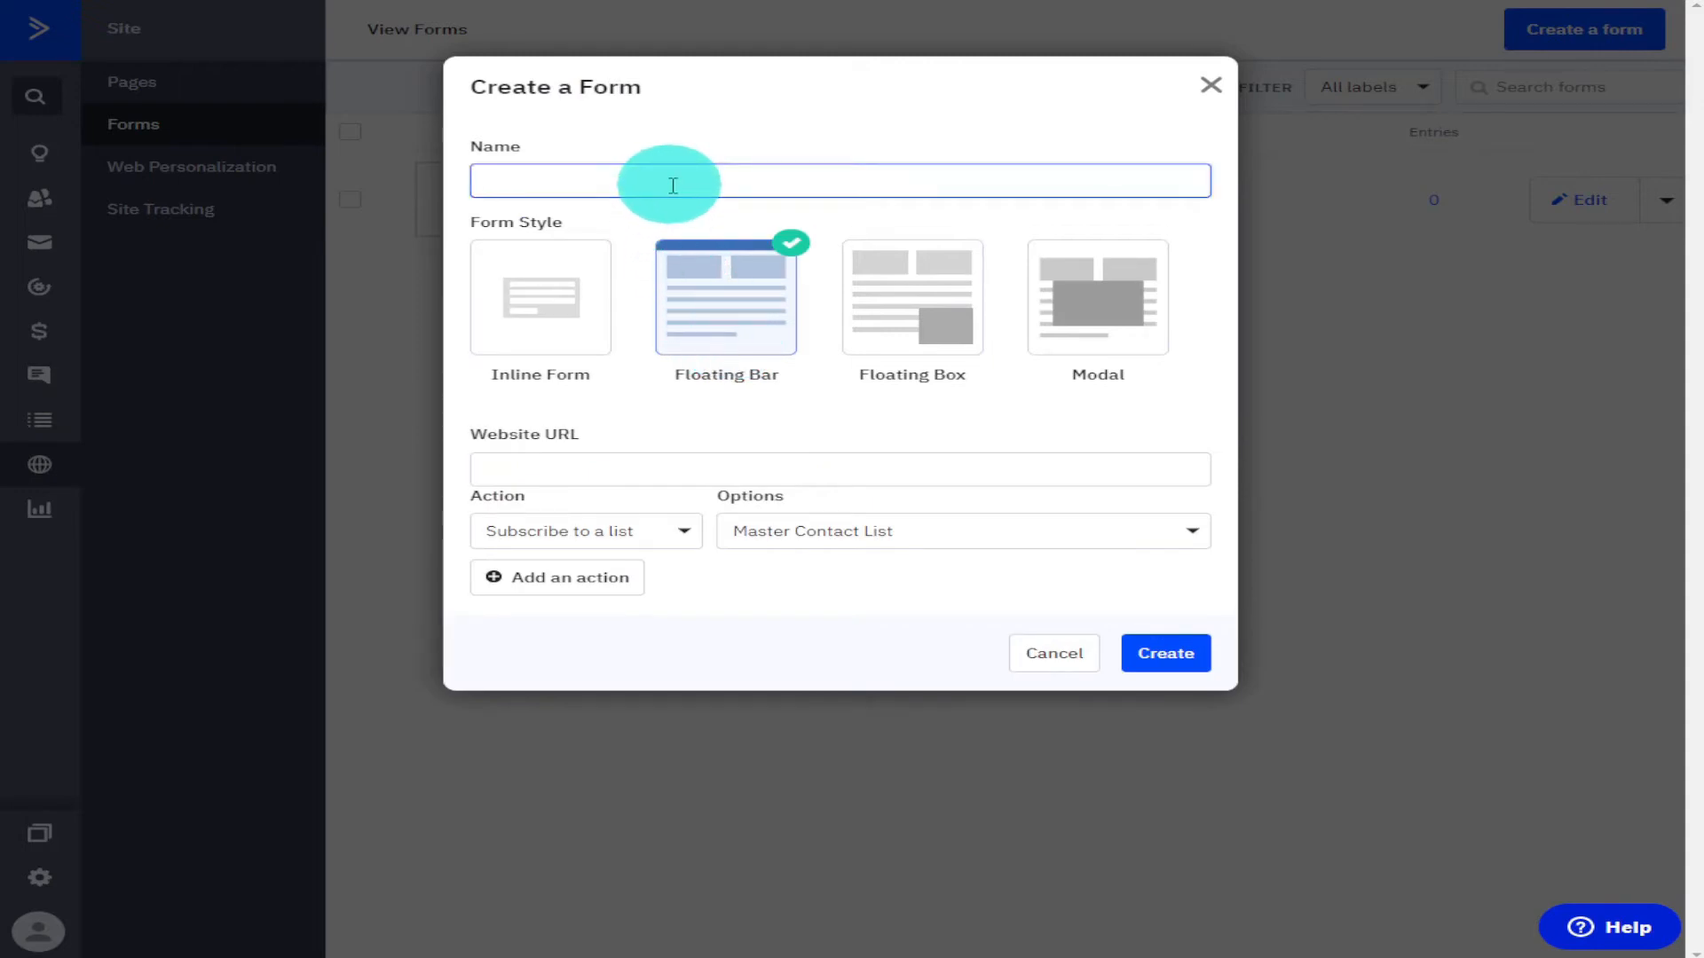
pyautogui.write('test2')
pyautogui.click(688, 456)
pyautogui.write('https://diywebsitespro.com')
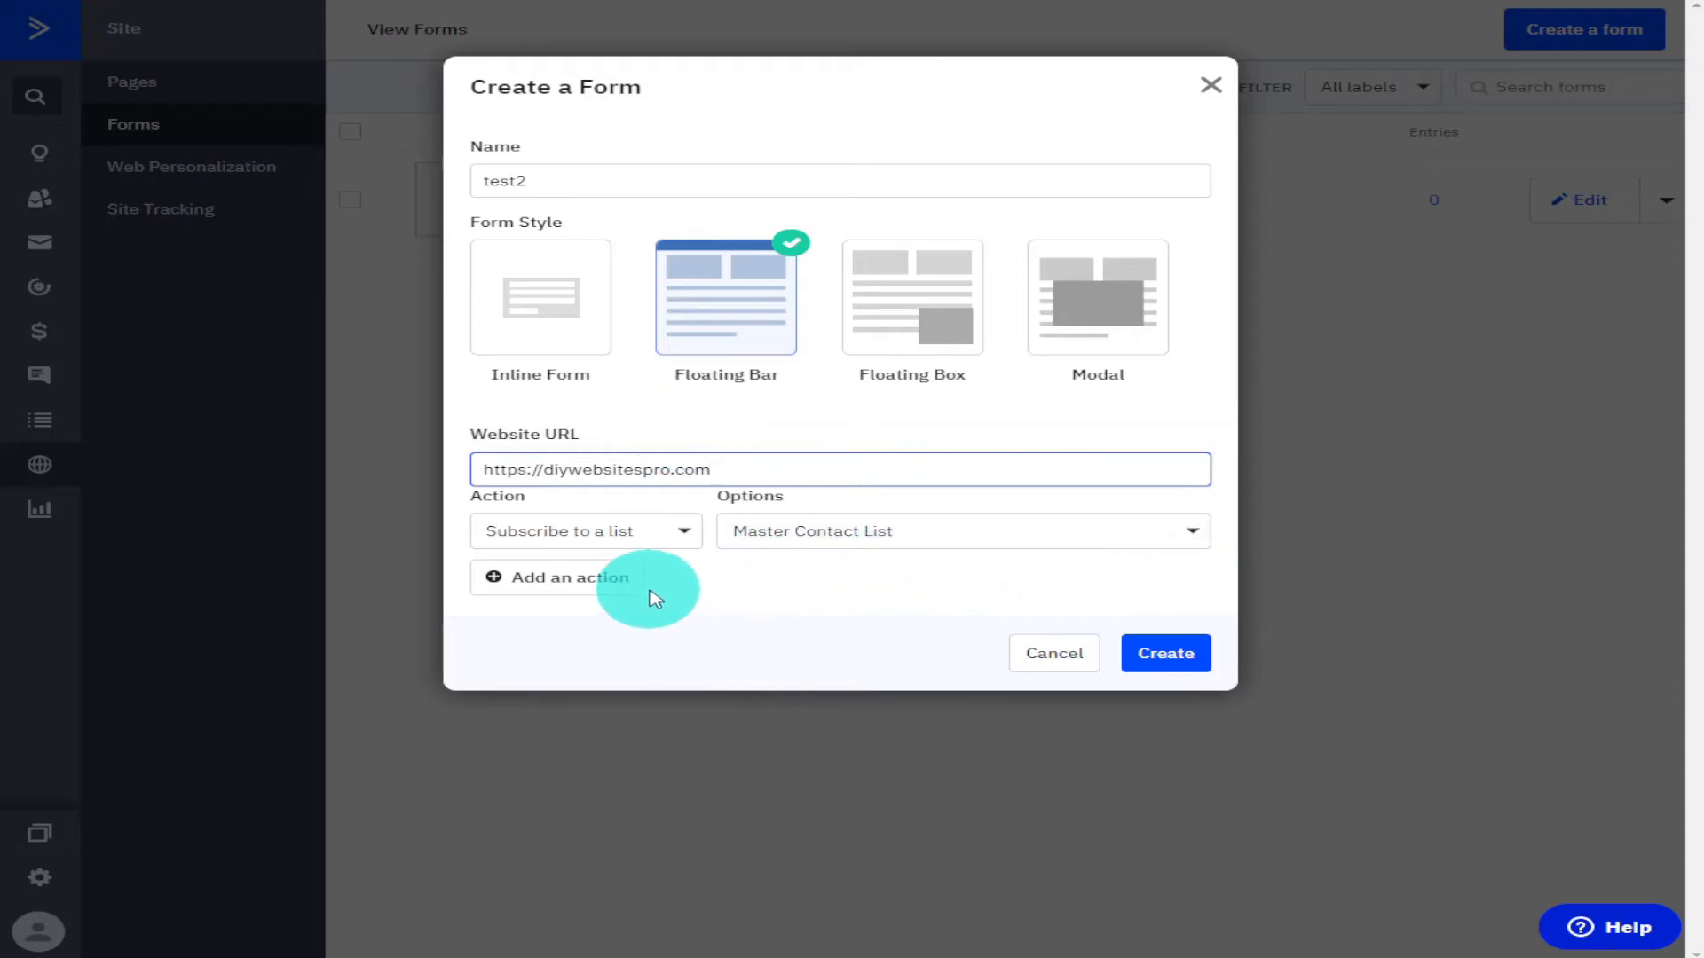
pyautogui.click(1153, 657)
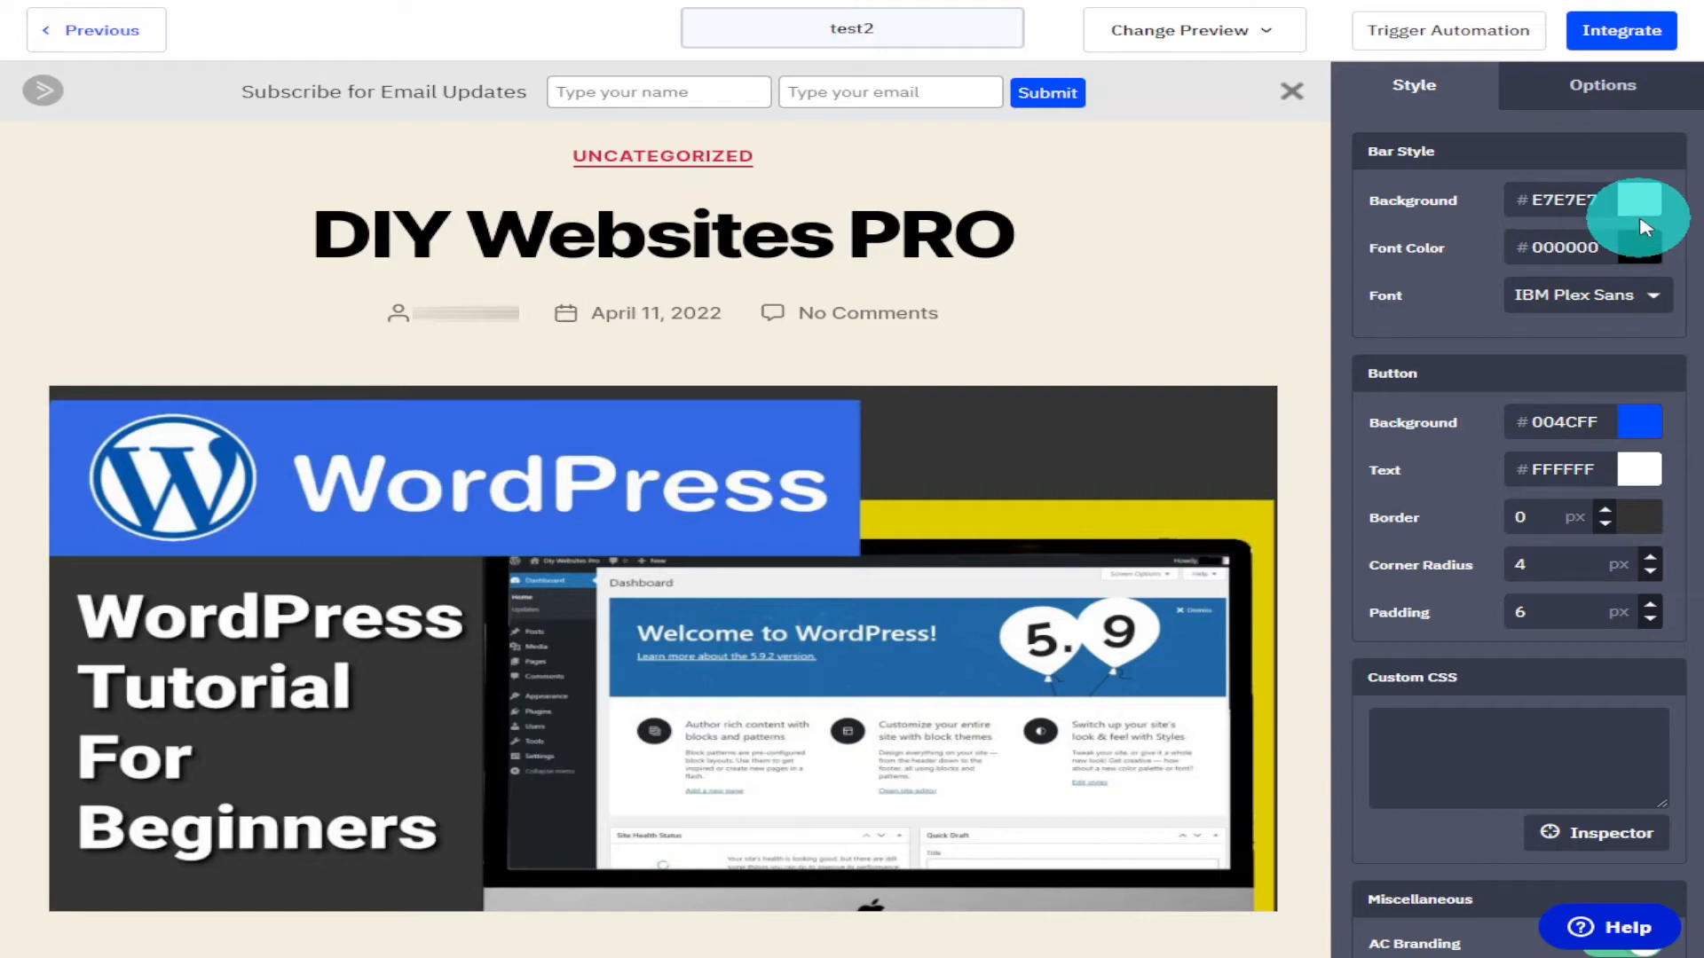
# Set the floating bar's button background color to #12FF69.
pyautogui.scroll(-1, 1639, 227)
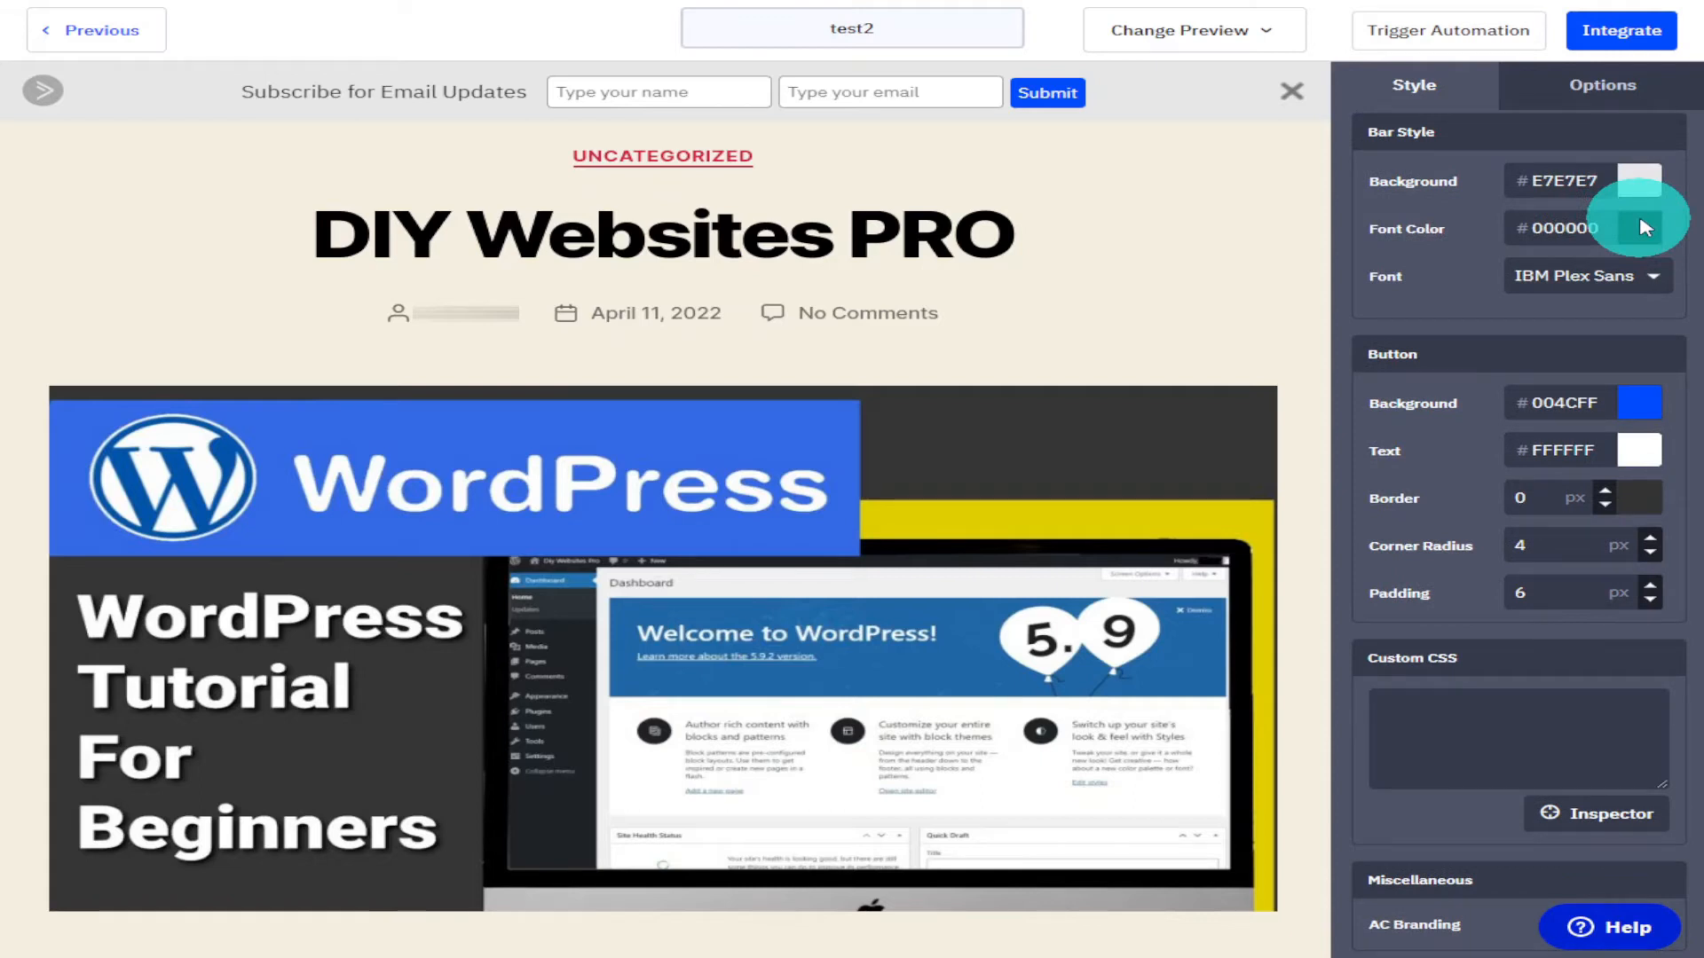
pyautogui.scroll(-1, 1640, 227)
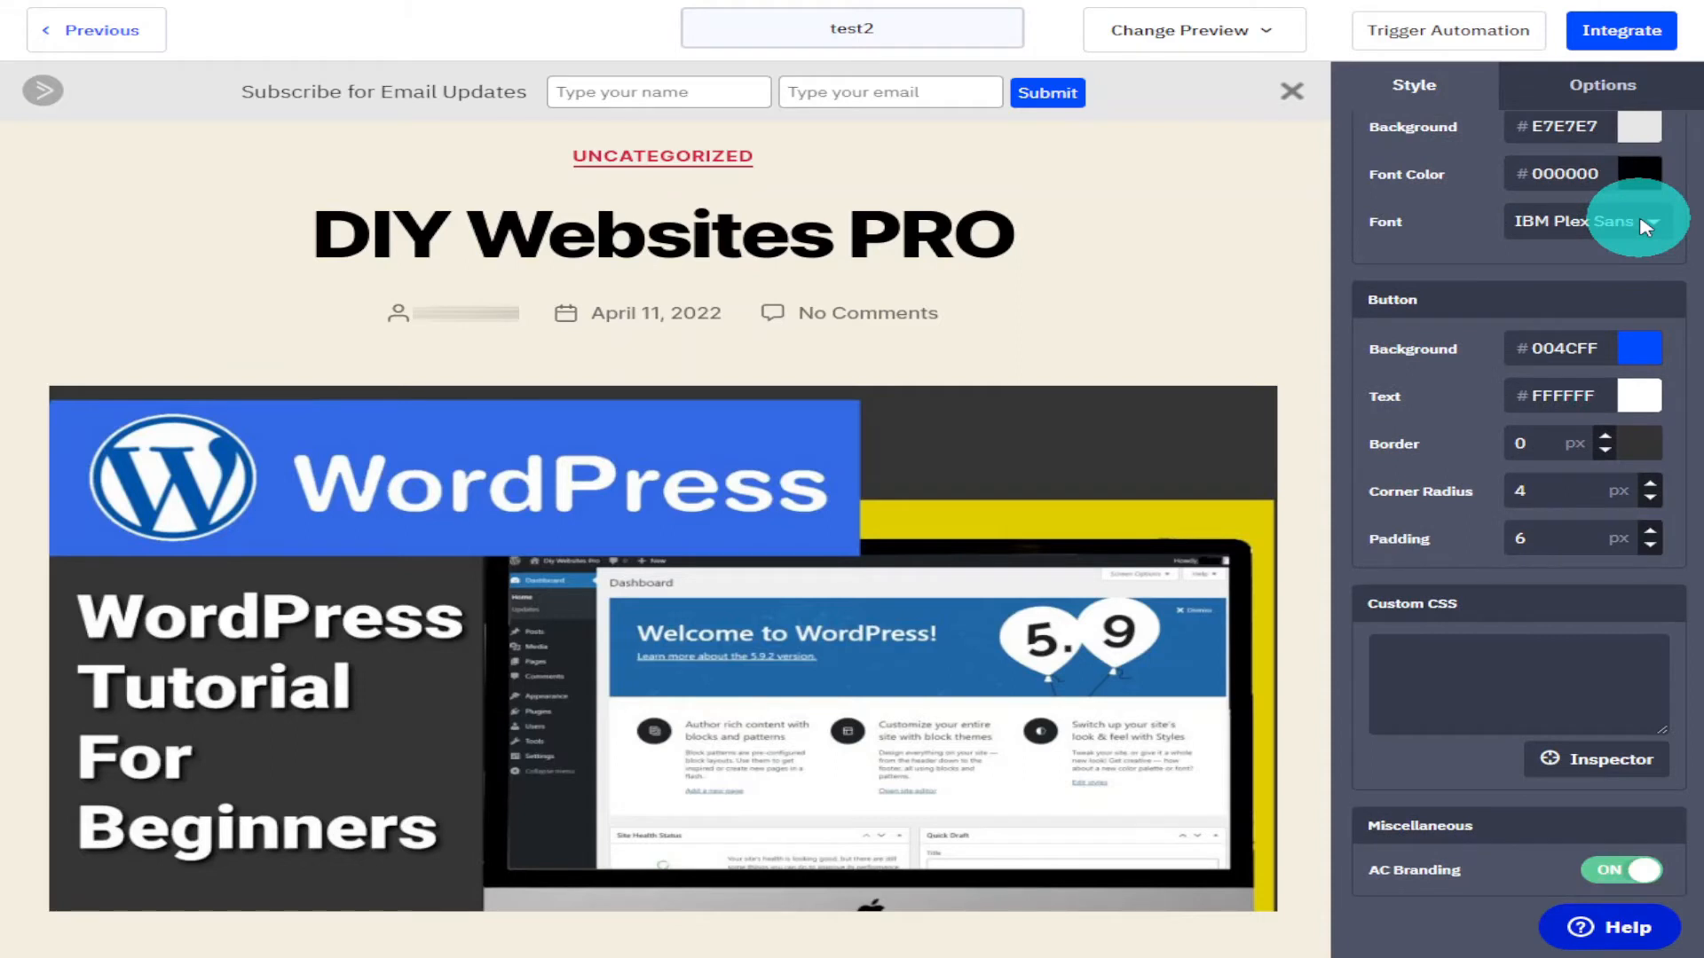
pyautogui.scroll(-1, 1640, 227)
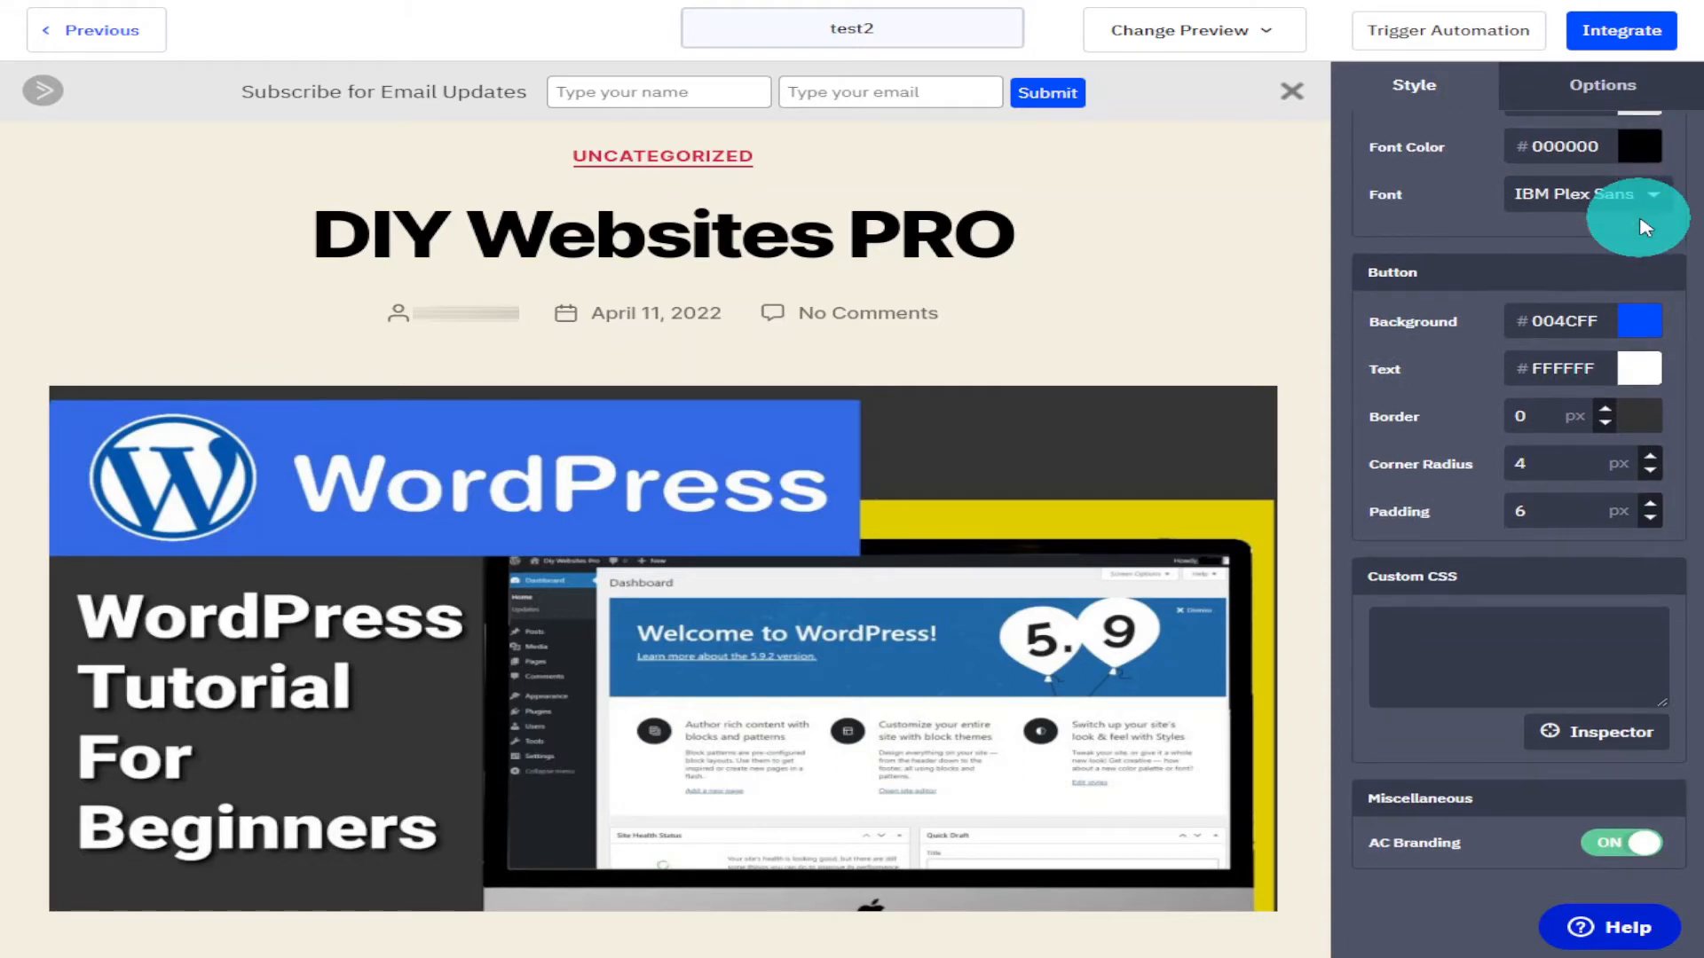
pyautogui.click(1638, 323)
pyautogui.click(1647, 438)
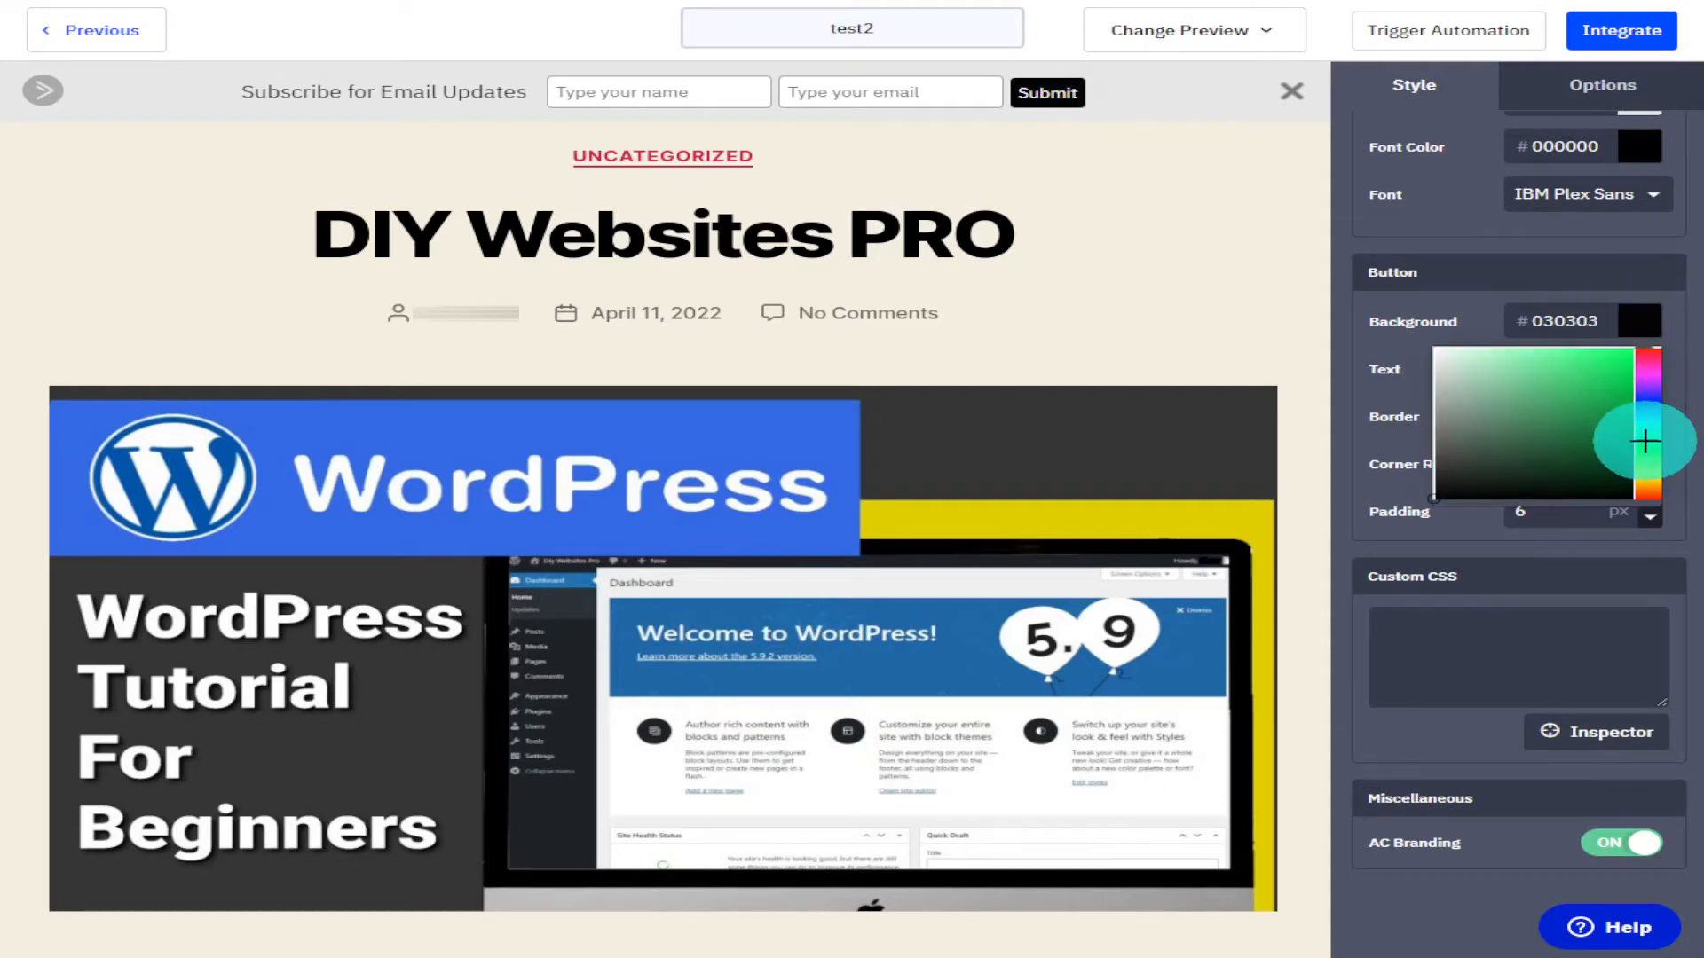
pyautogui.click(1621, 352)
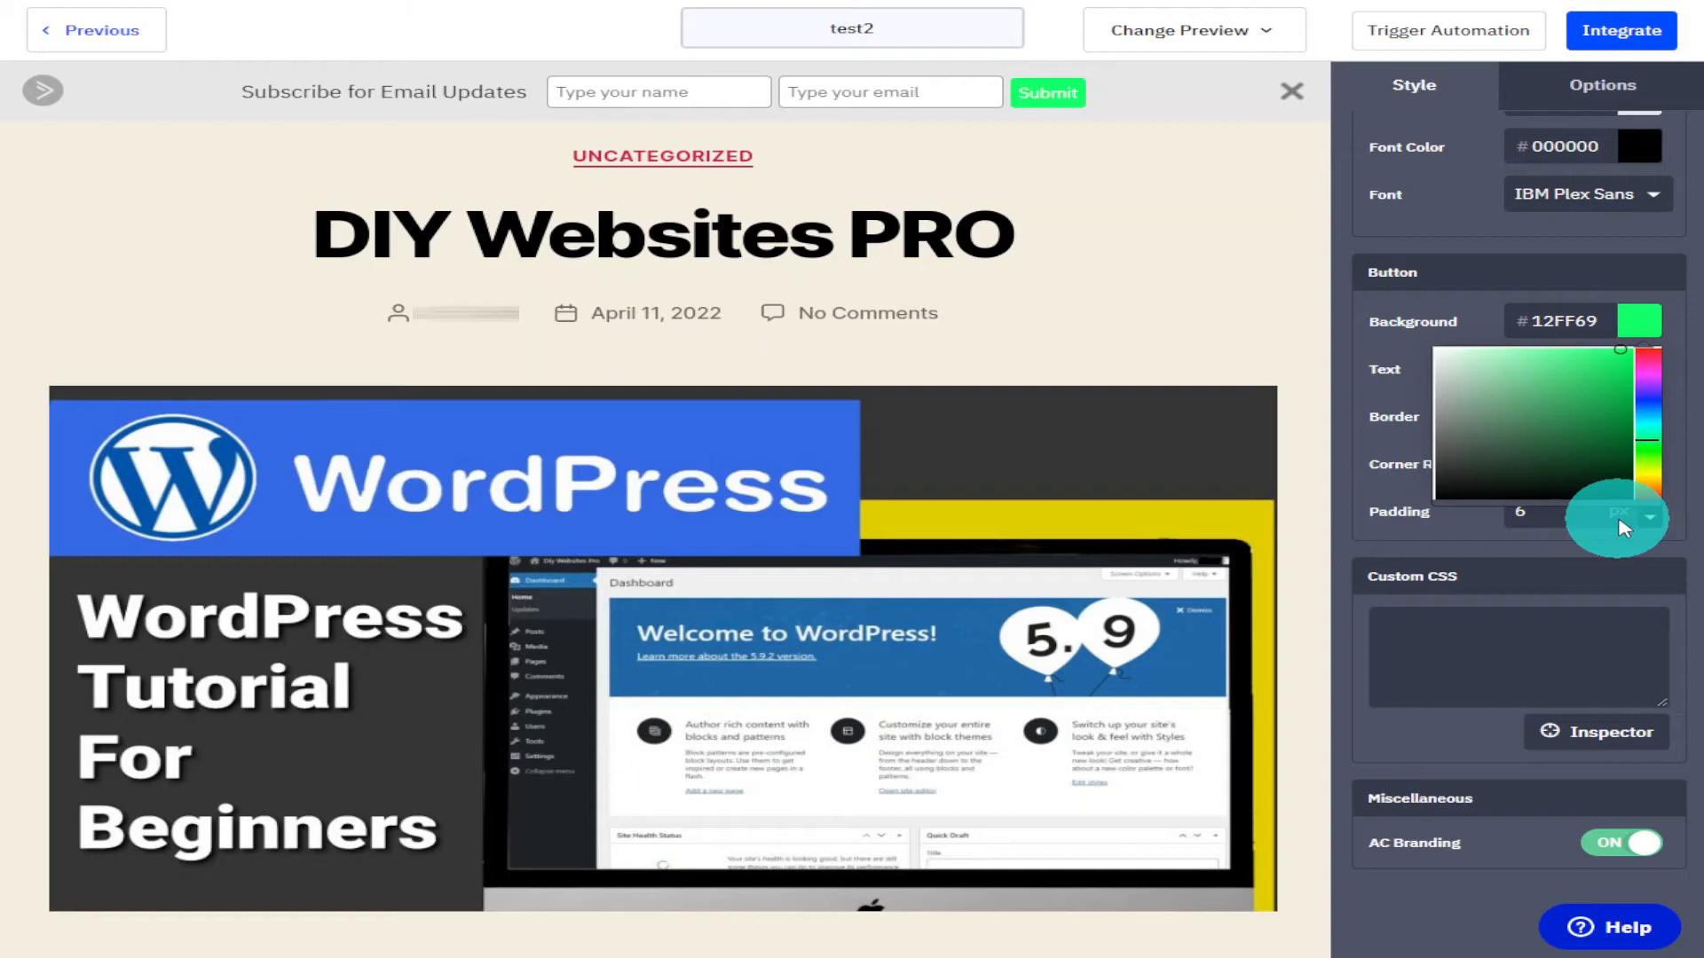
pyautogui.click(1656, 524)
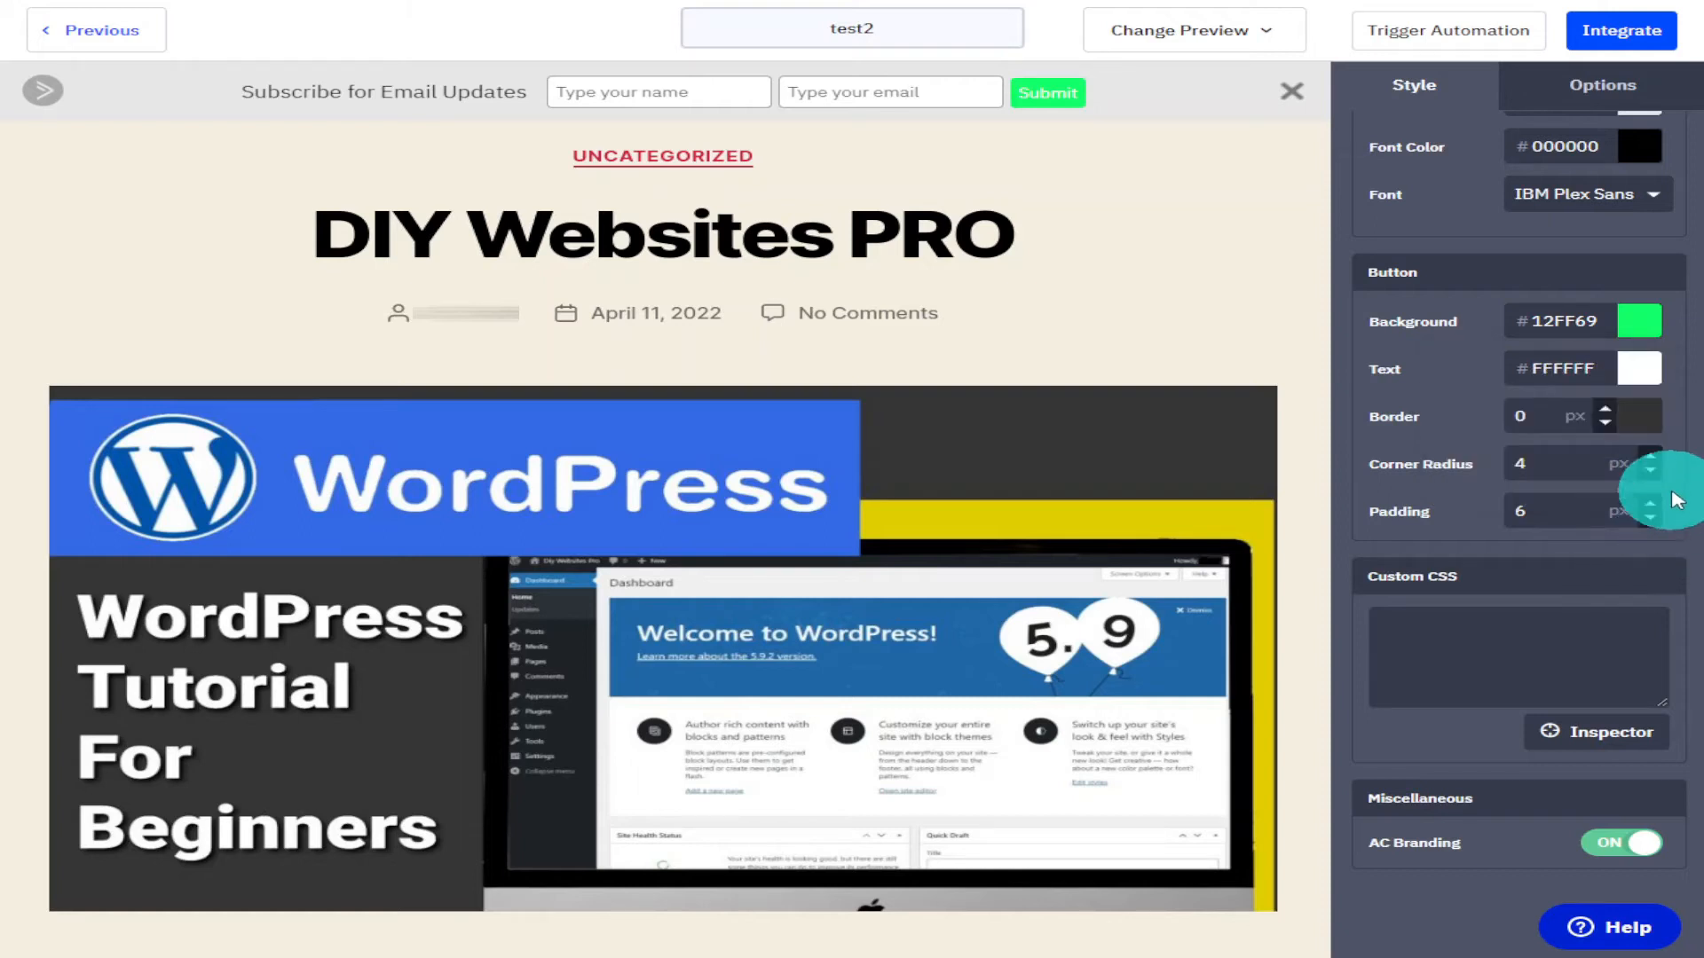
# Set the button text color to #050303.
pyautogui.click(1639, 377)
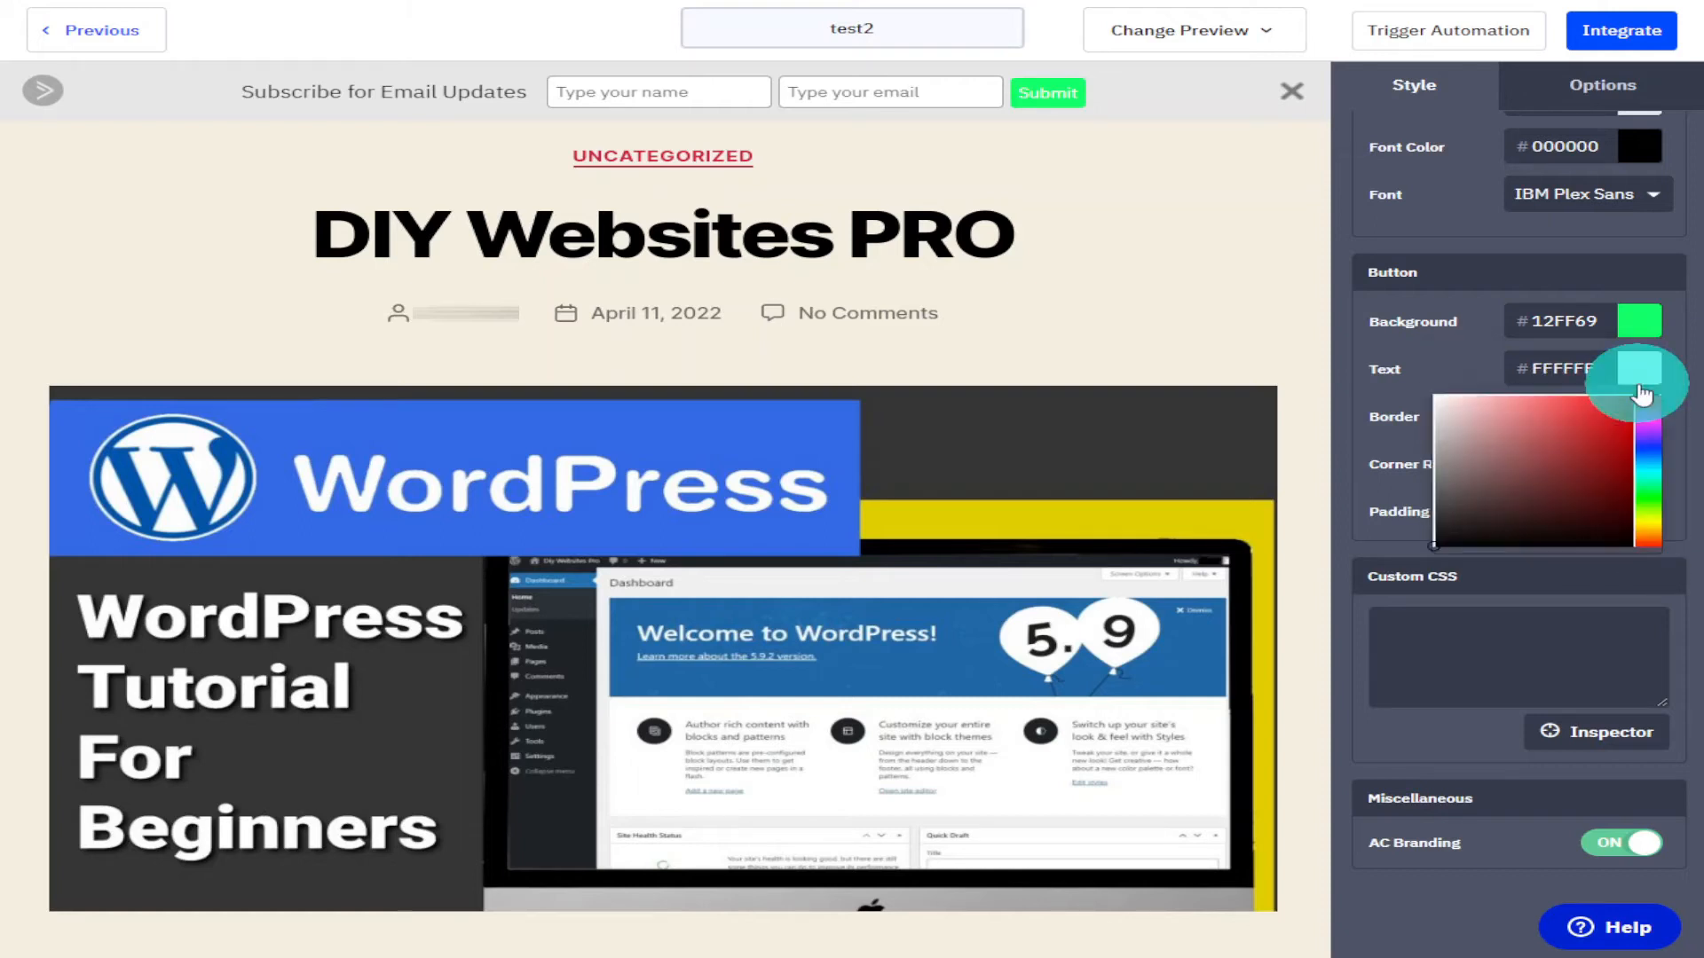
pyautogui.click(1538, 537)
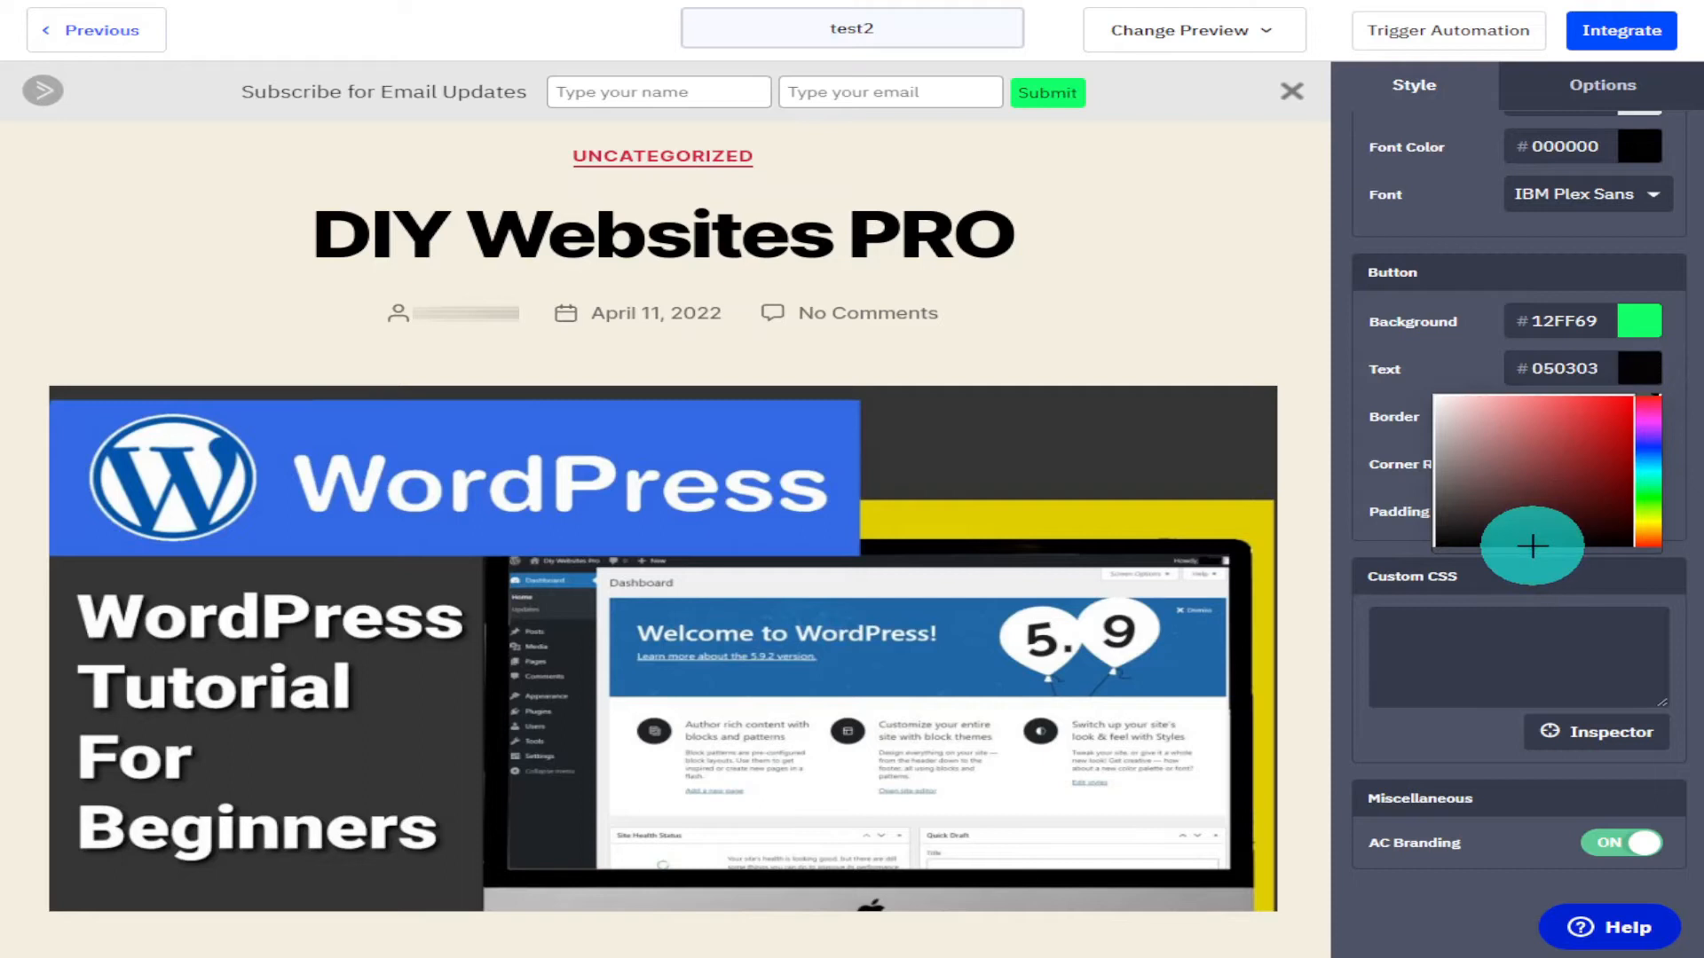
pyautogui.click(1695, 419)
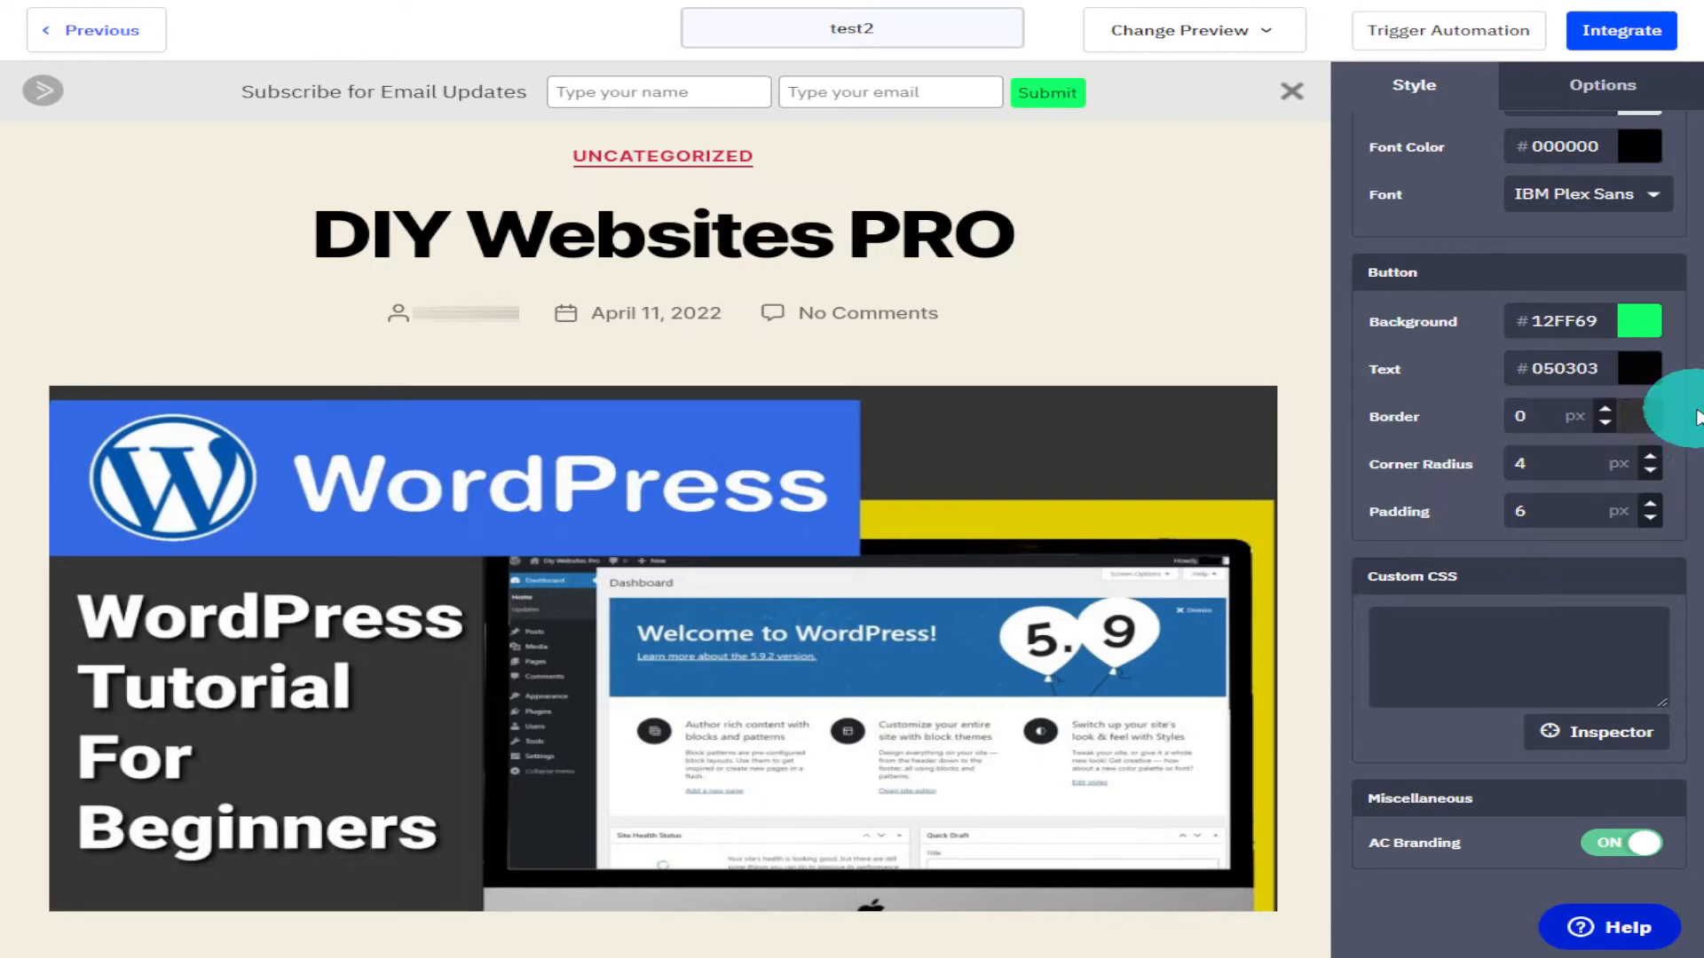
# Give the button a 1 px solid border and set its corner radius to 0 px.
pyautogui.click(1601, 413)
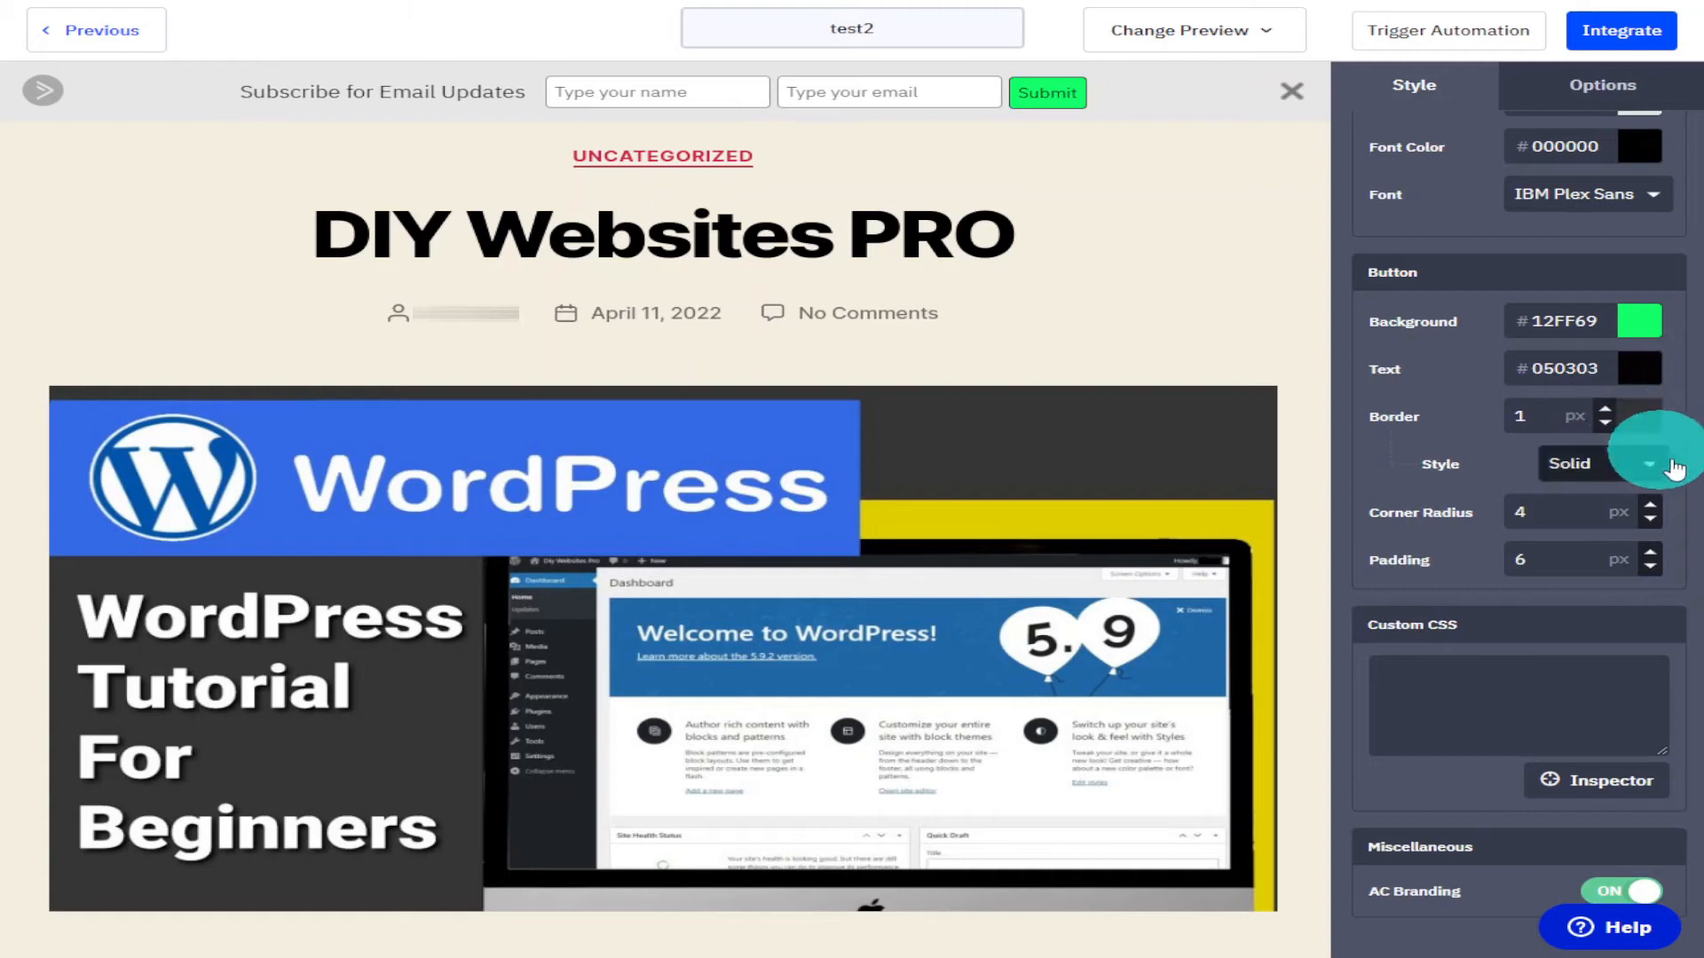
pyautogui.click(1649, 520)
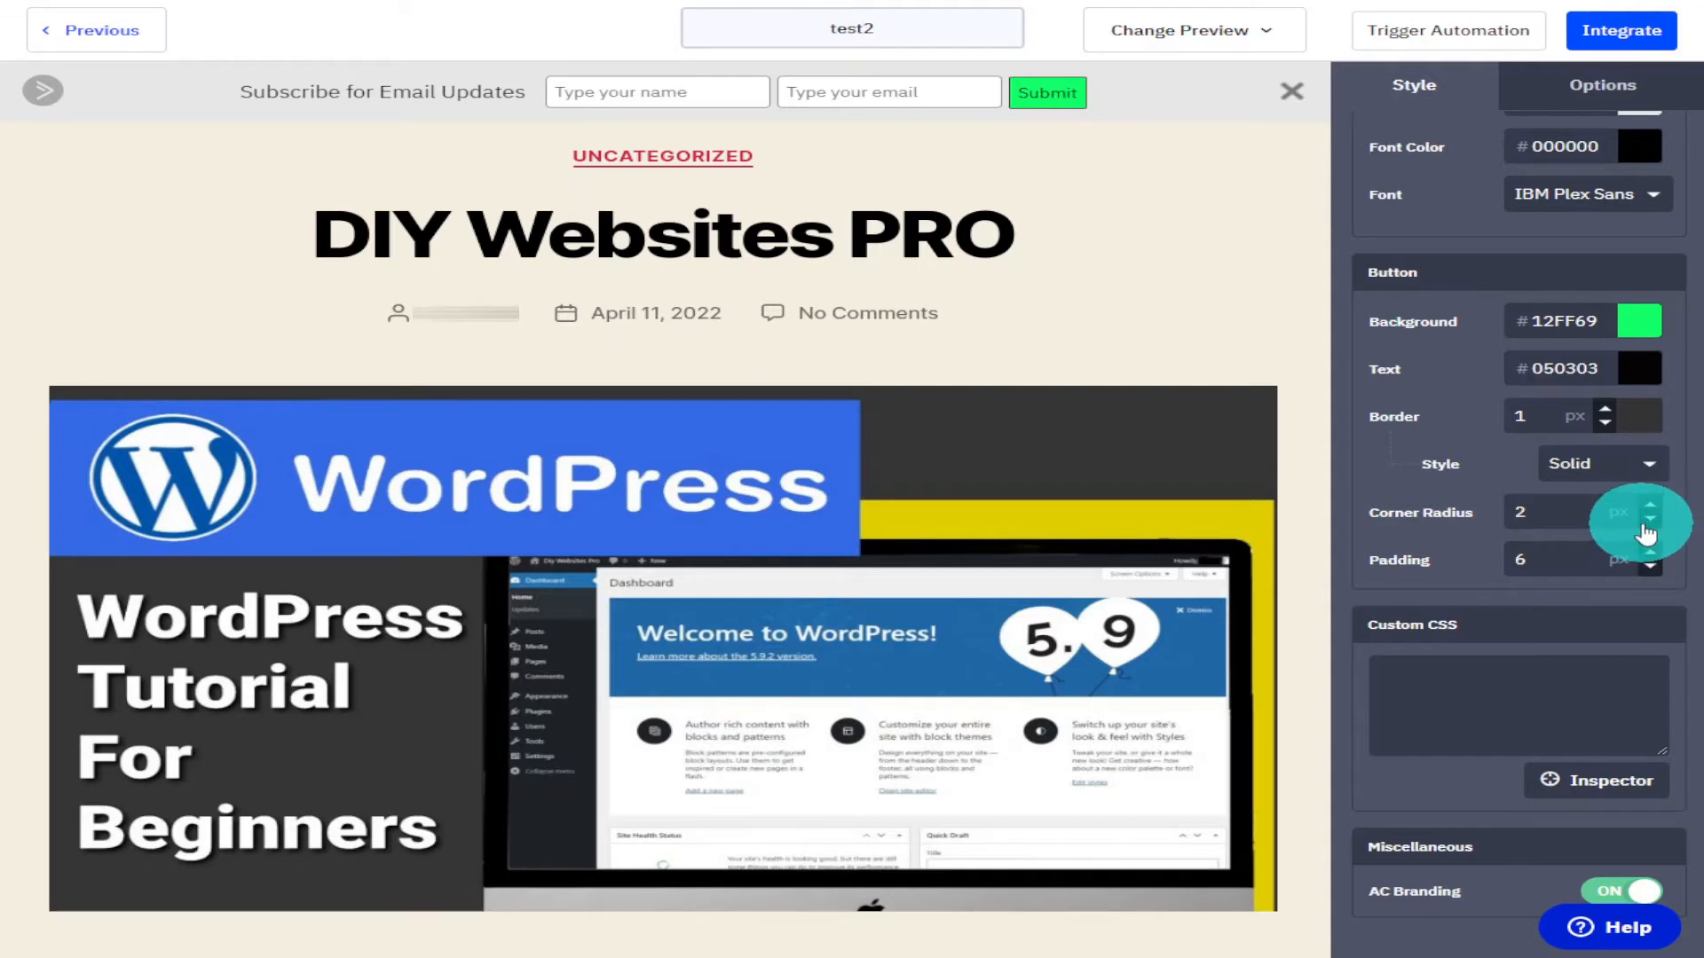
pyautogui.click(1648, 525)
pyautogui.doubleClick(1647, 529)
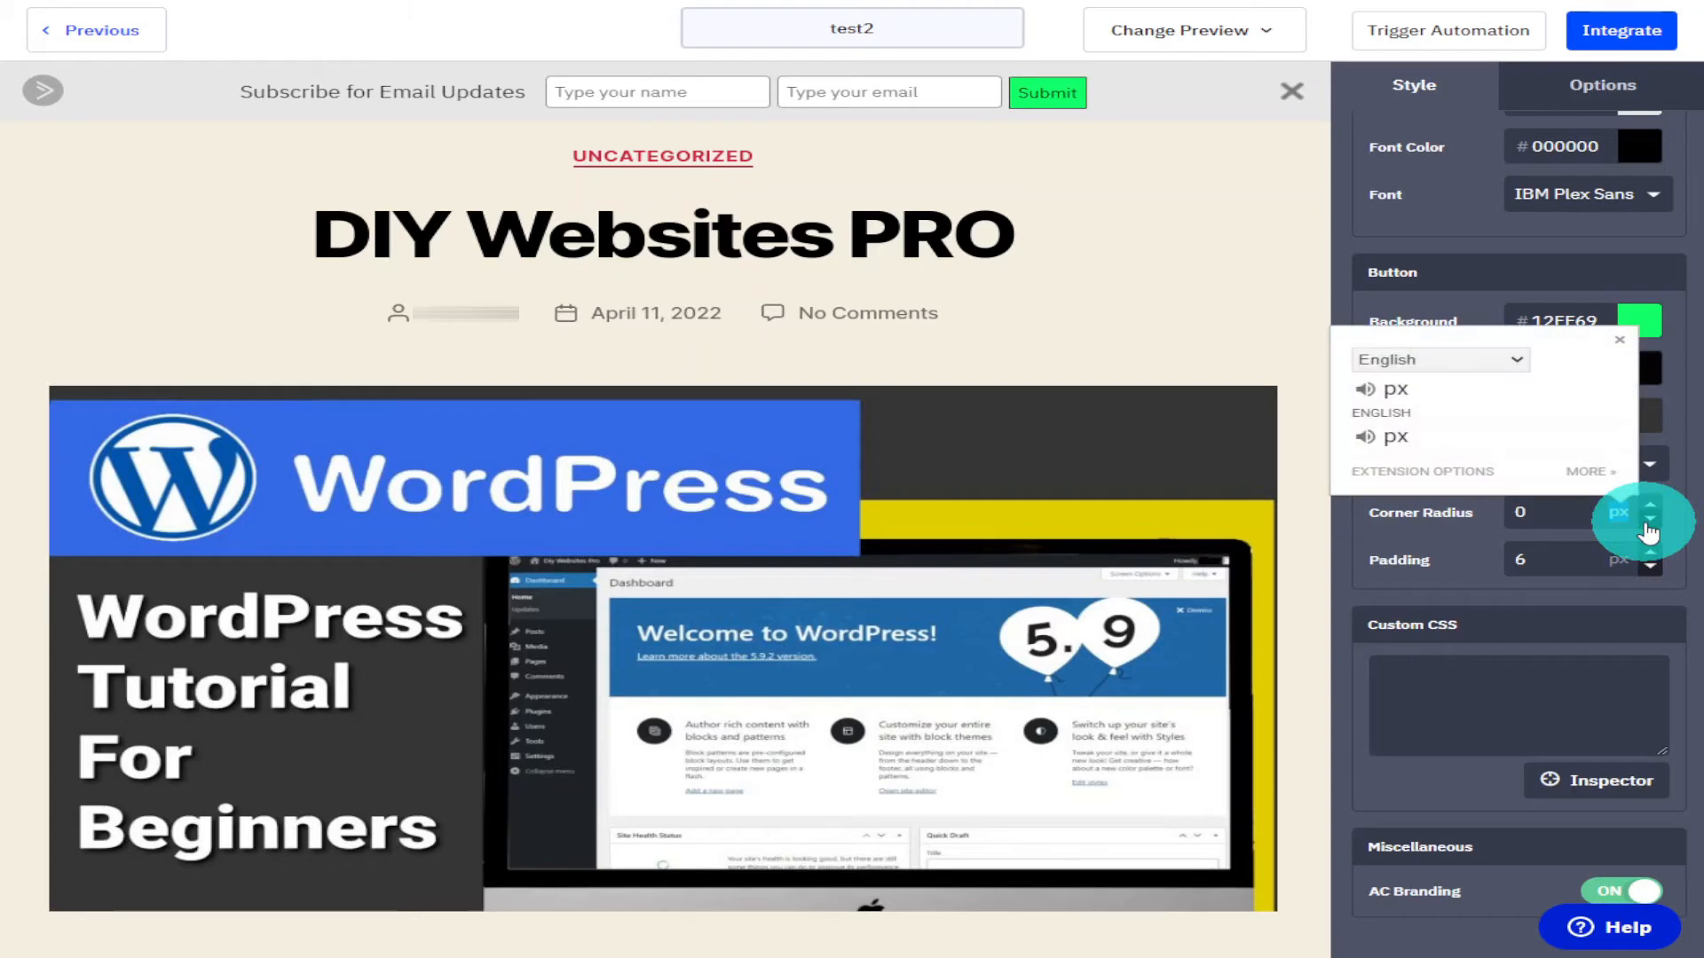
pyautogui.click(1650, 522)
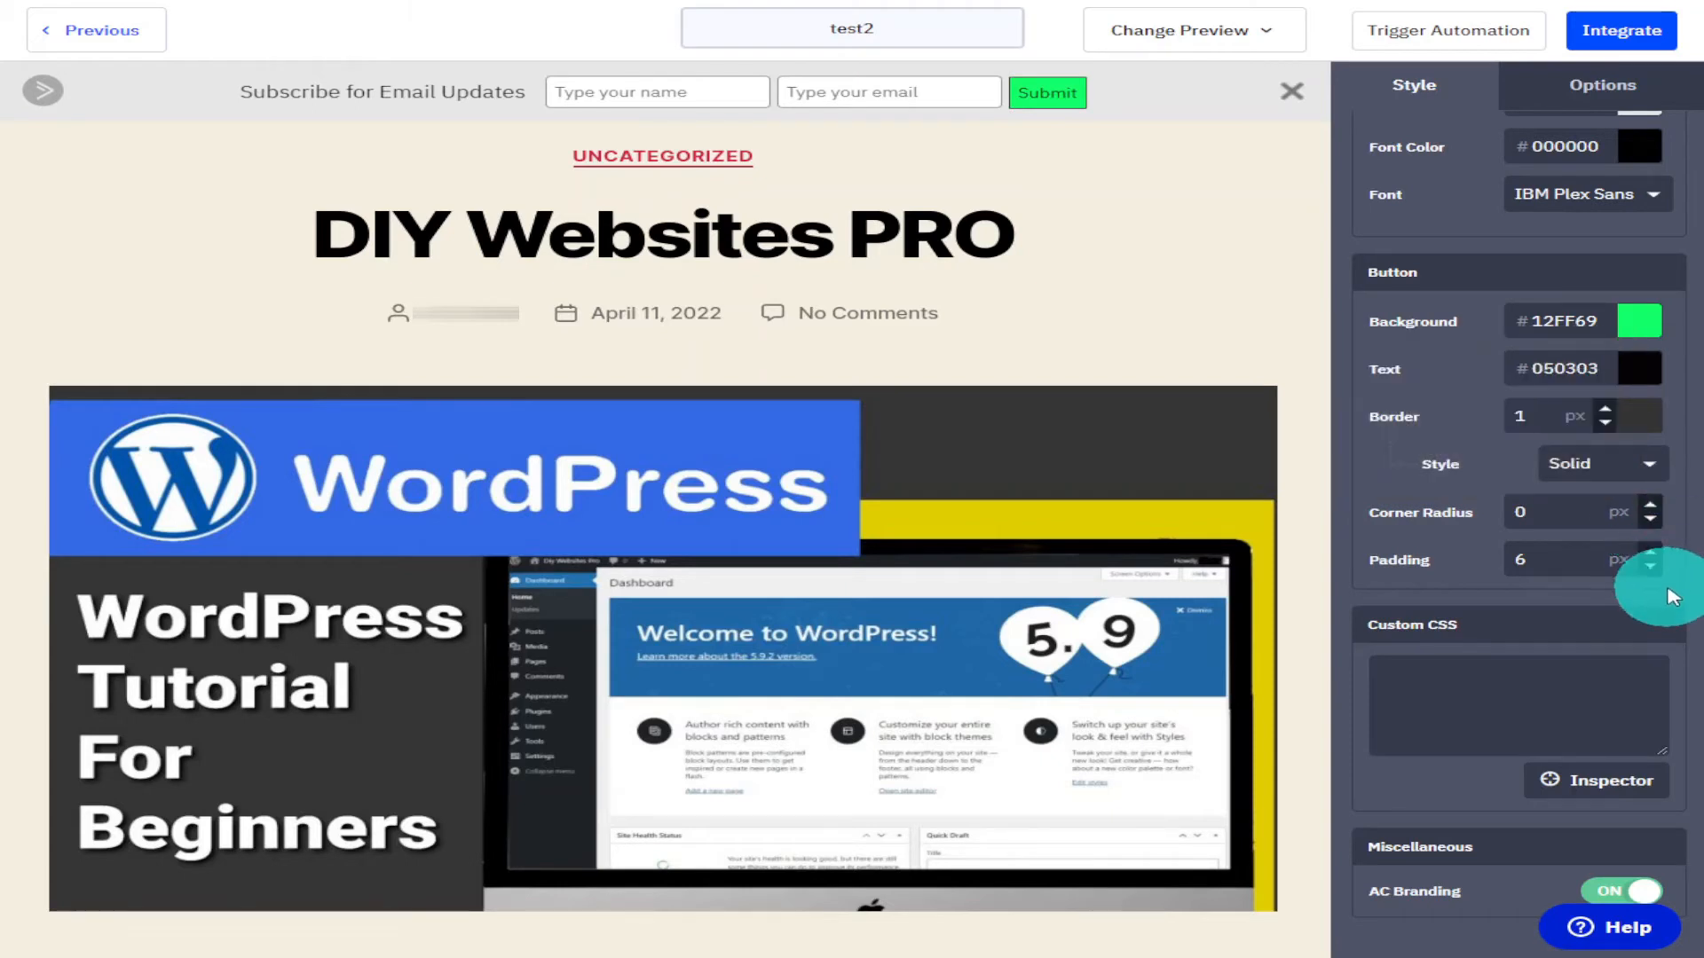
# Raise the button padding to 7 px and switch AC Branding off.
pyautogui.click(1653, 557)
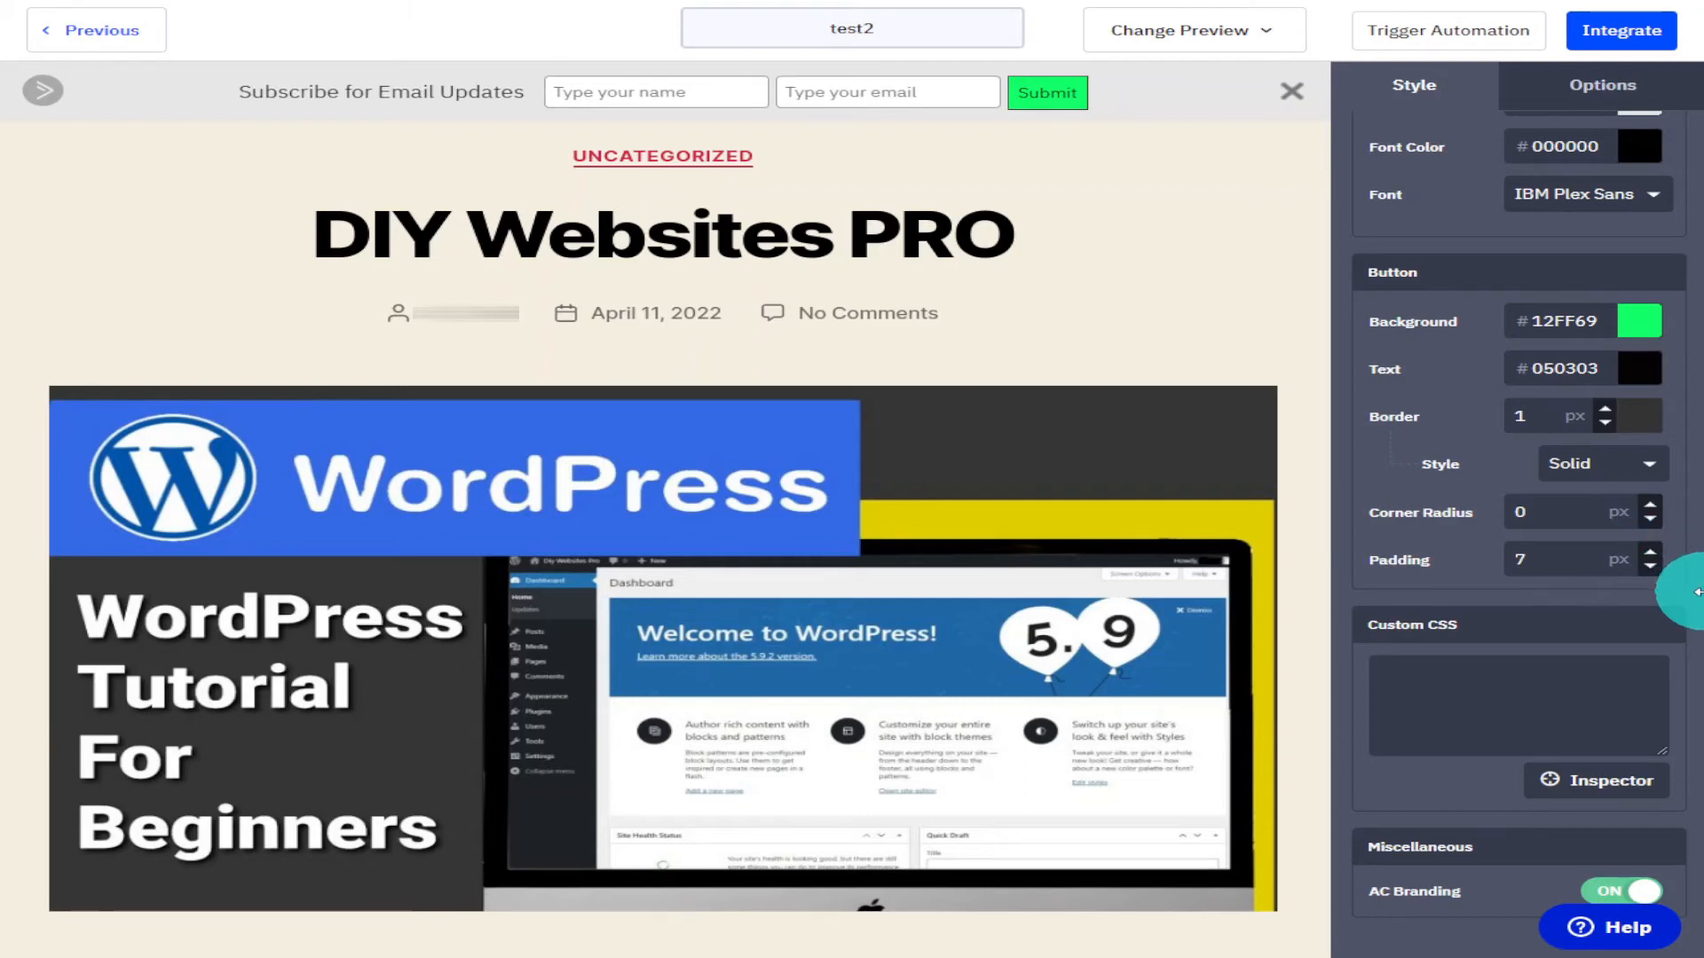
pyautogui.scroll(-1, 1696, 592)
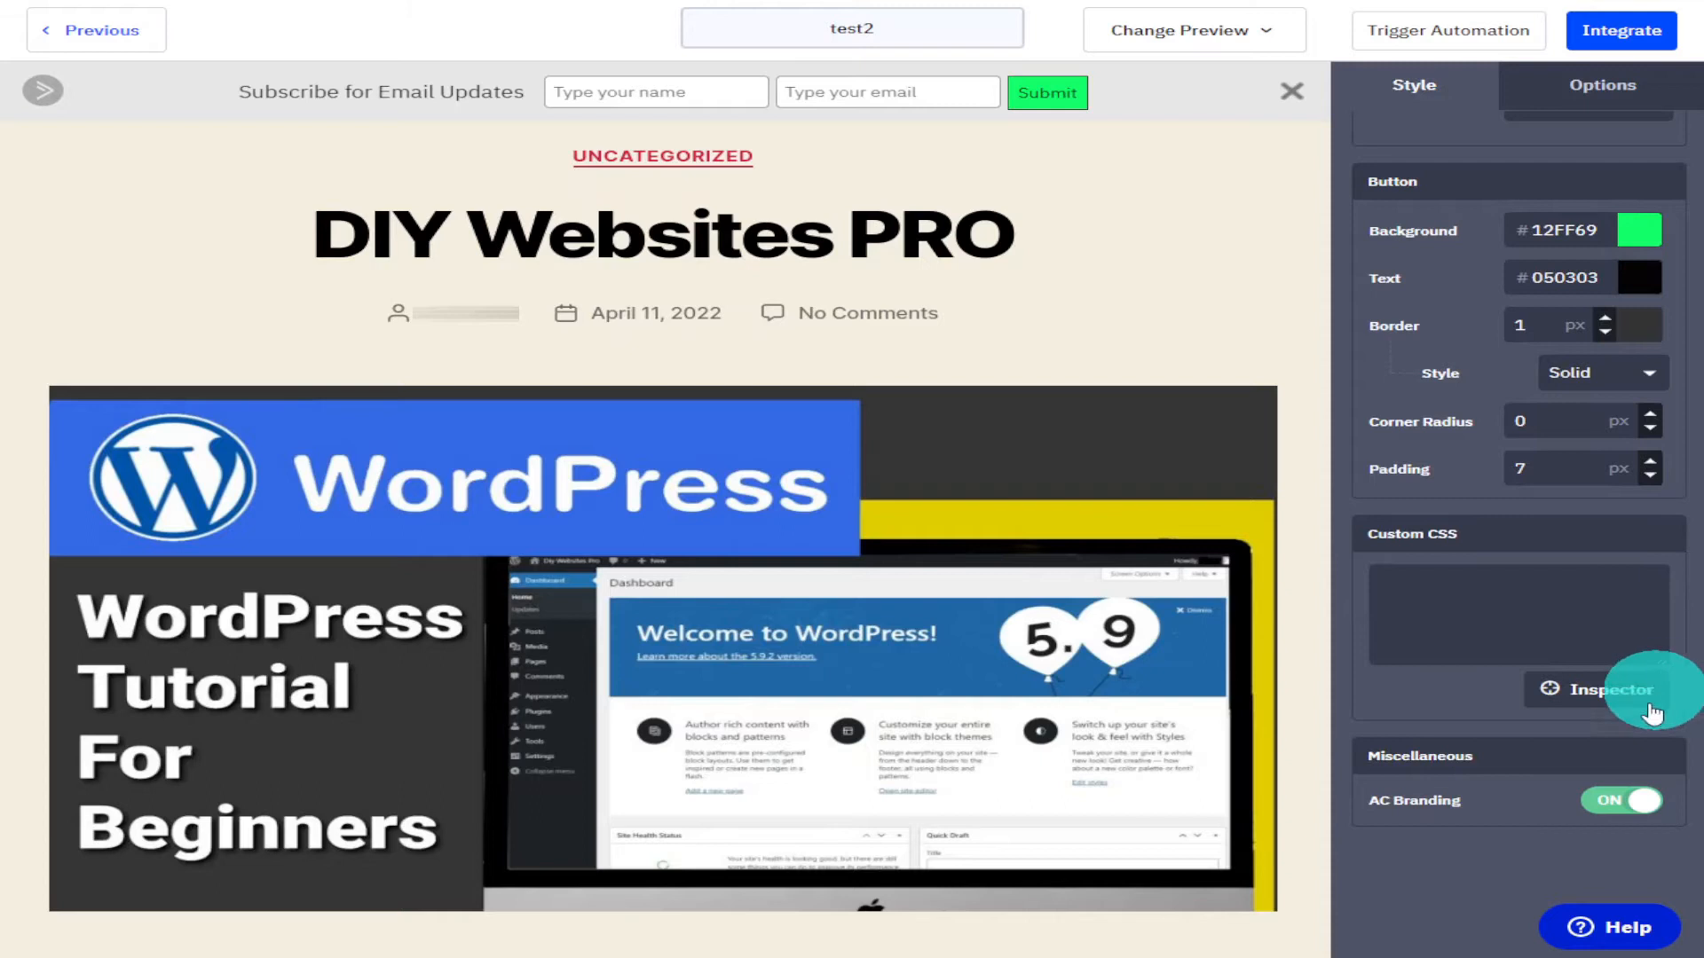
pyautogui.click(1622, 801)
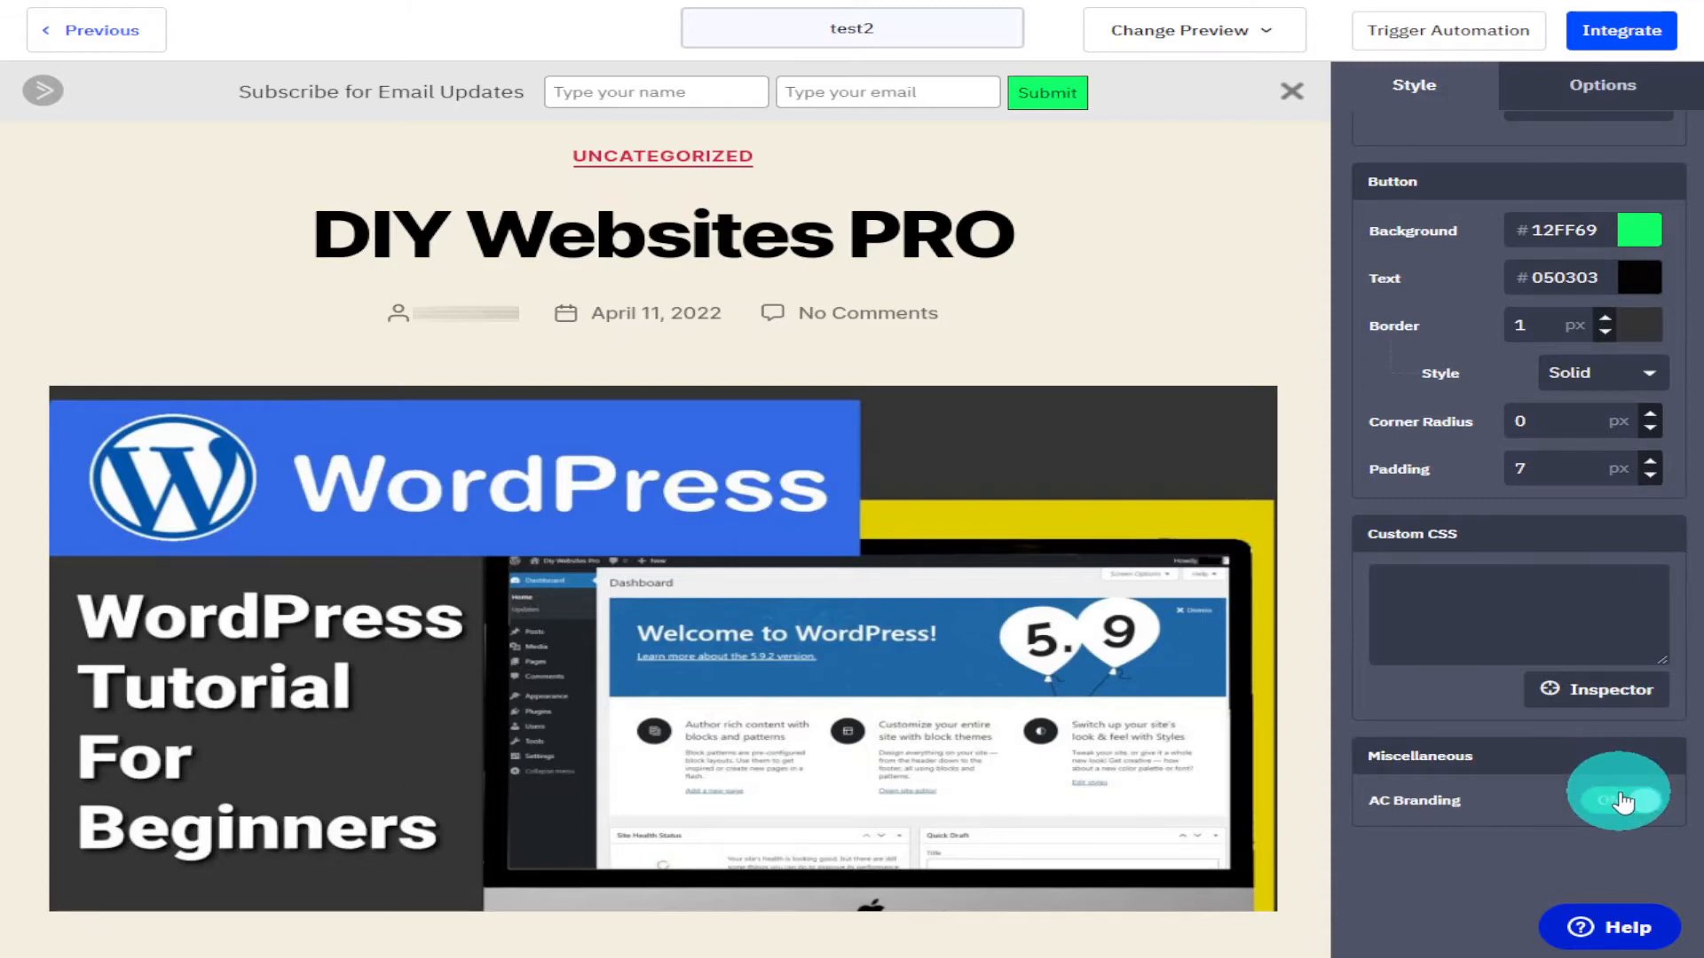
pyautogui.click(1622, 802)
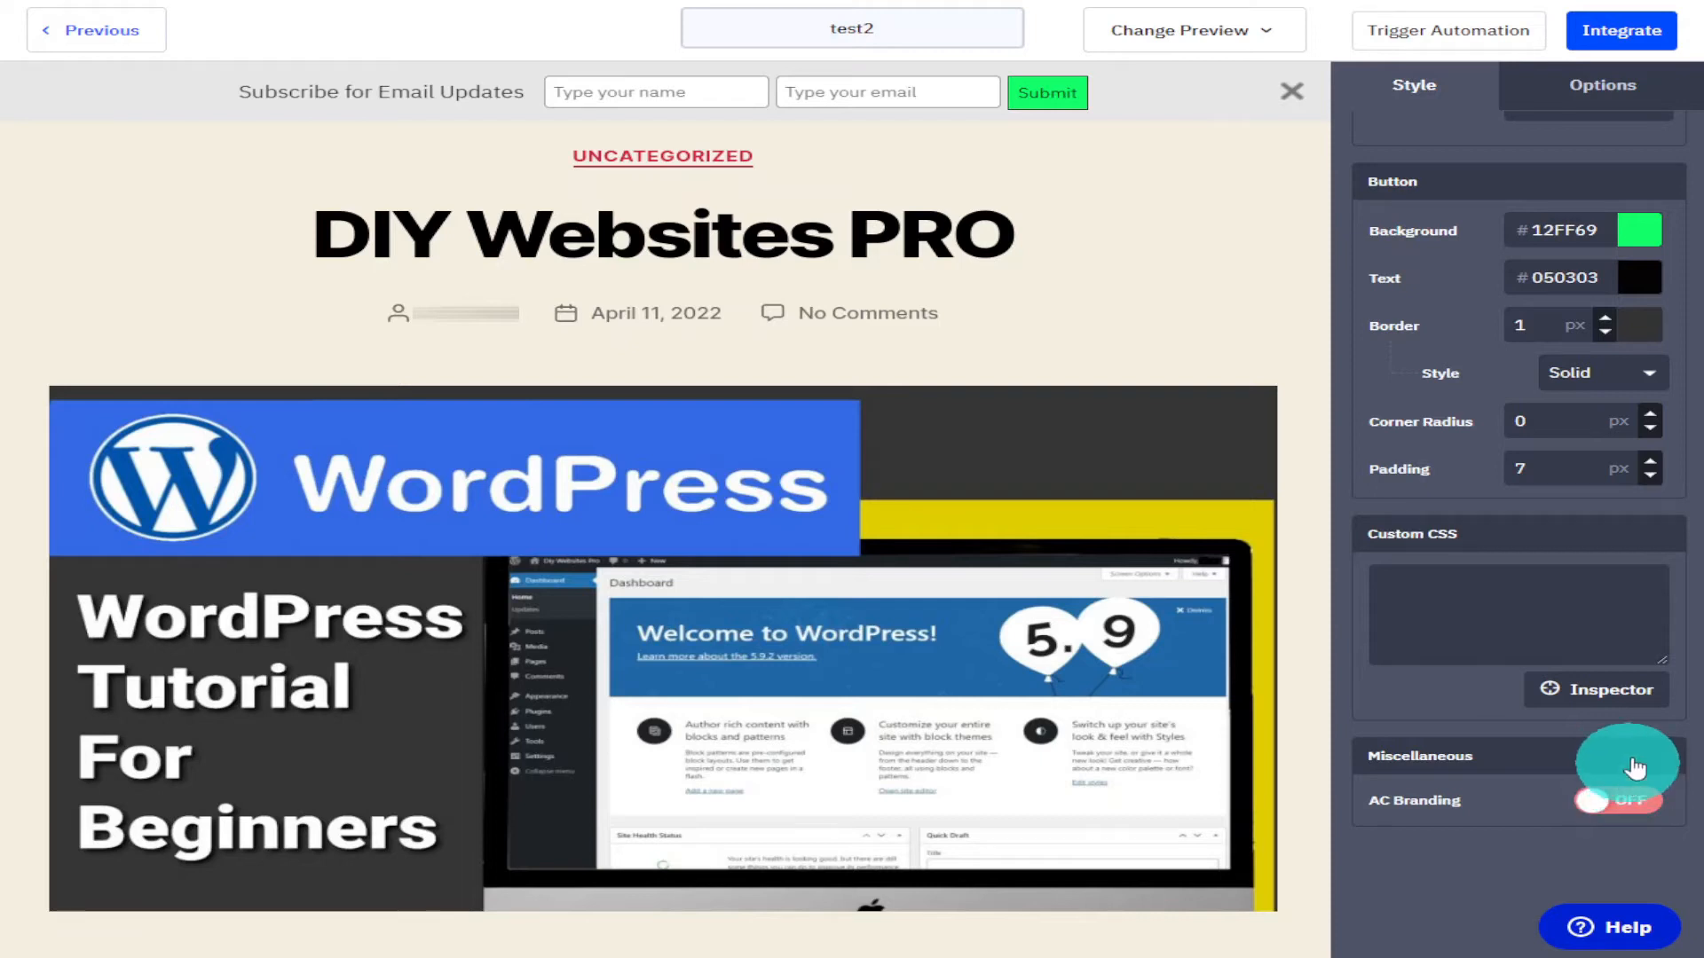
pyautogui.scroll(3, 1683, 648)
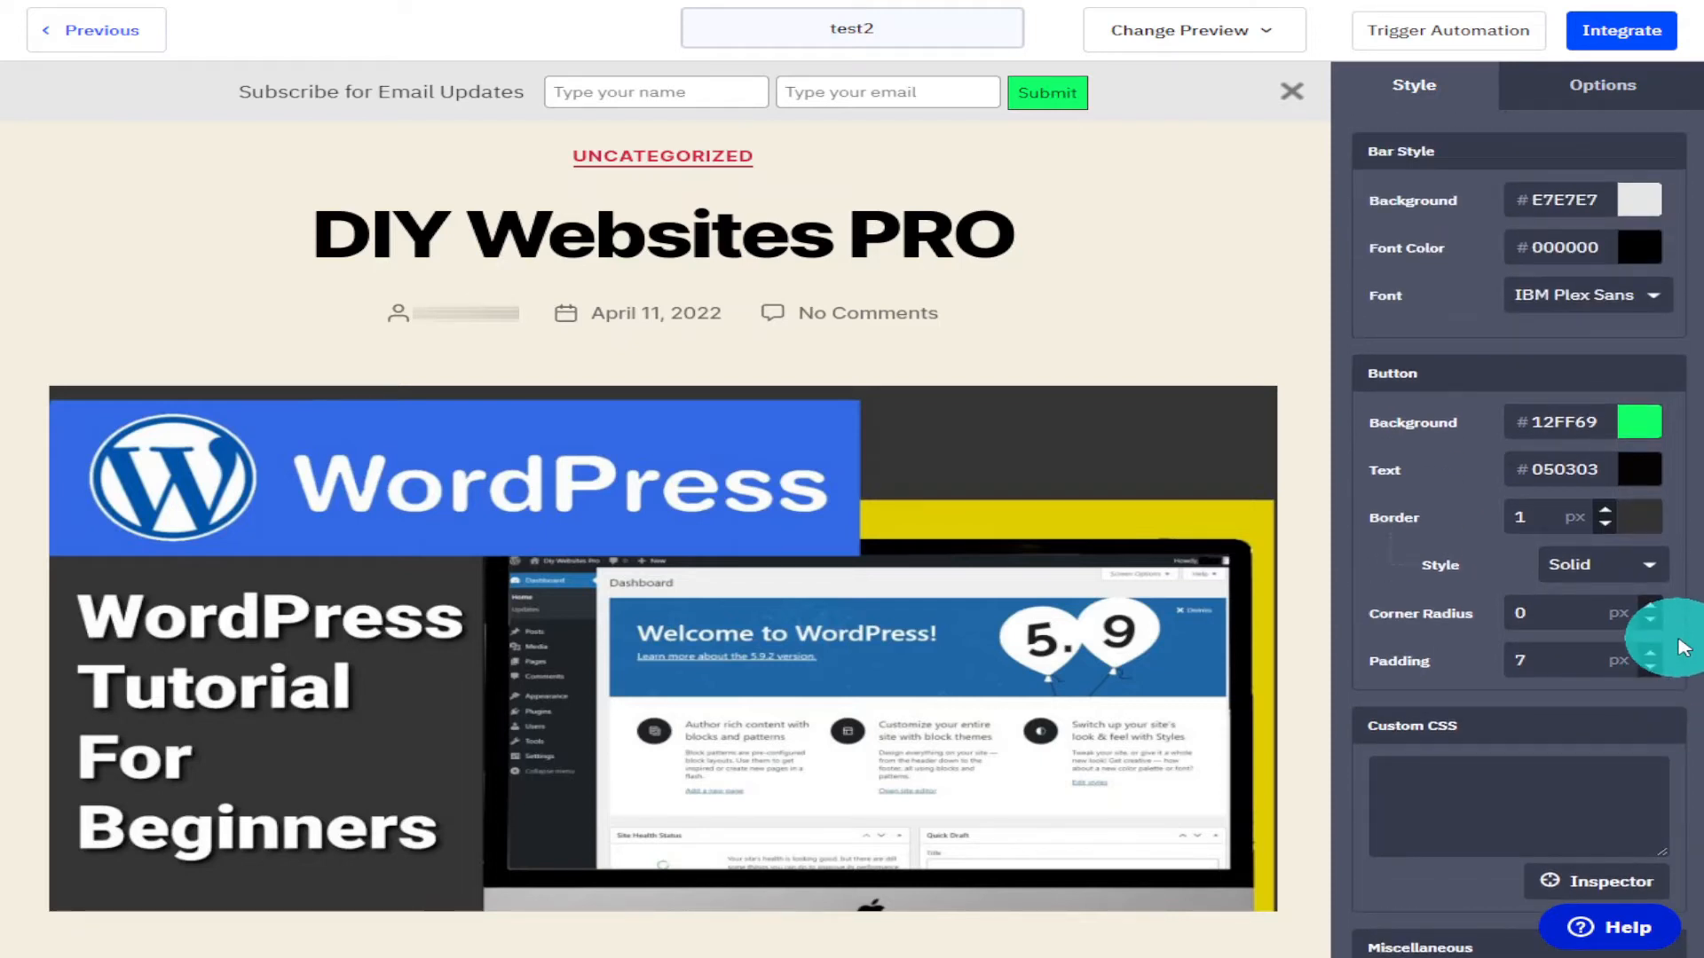
pyautogui.click(1593, 105)
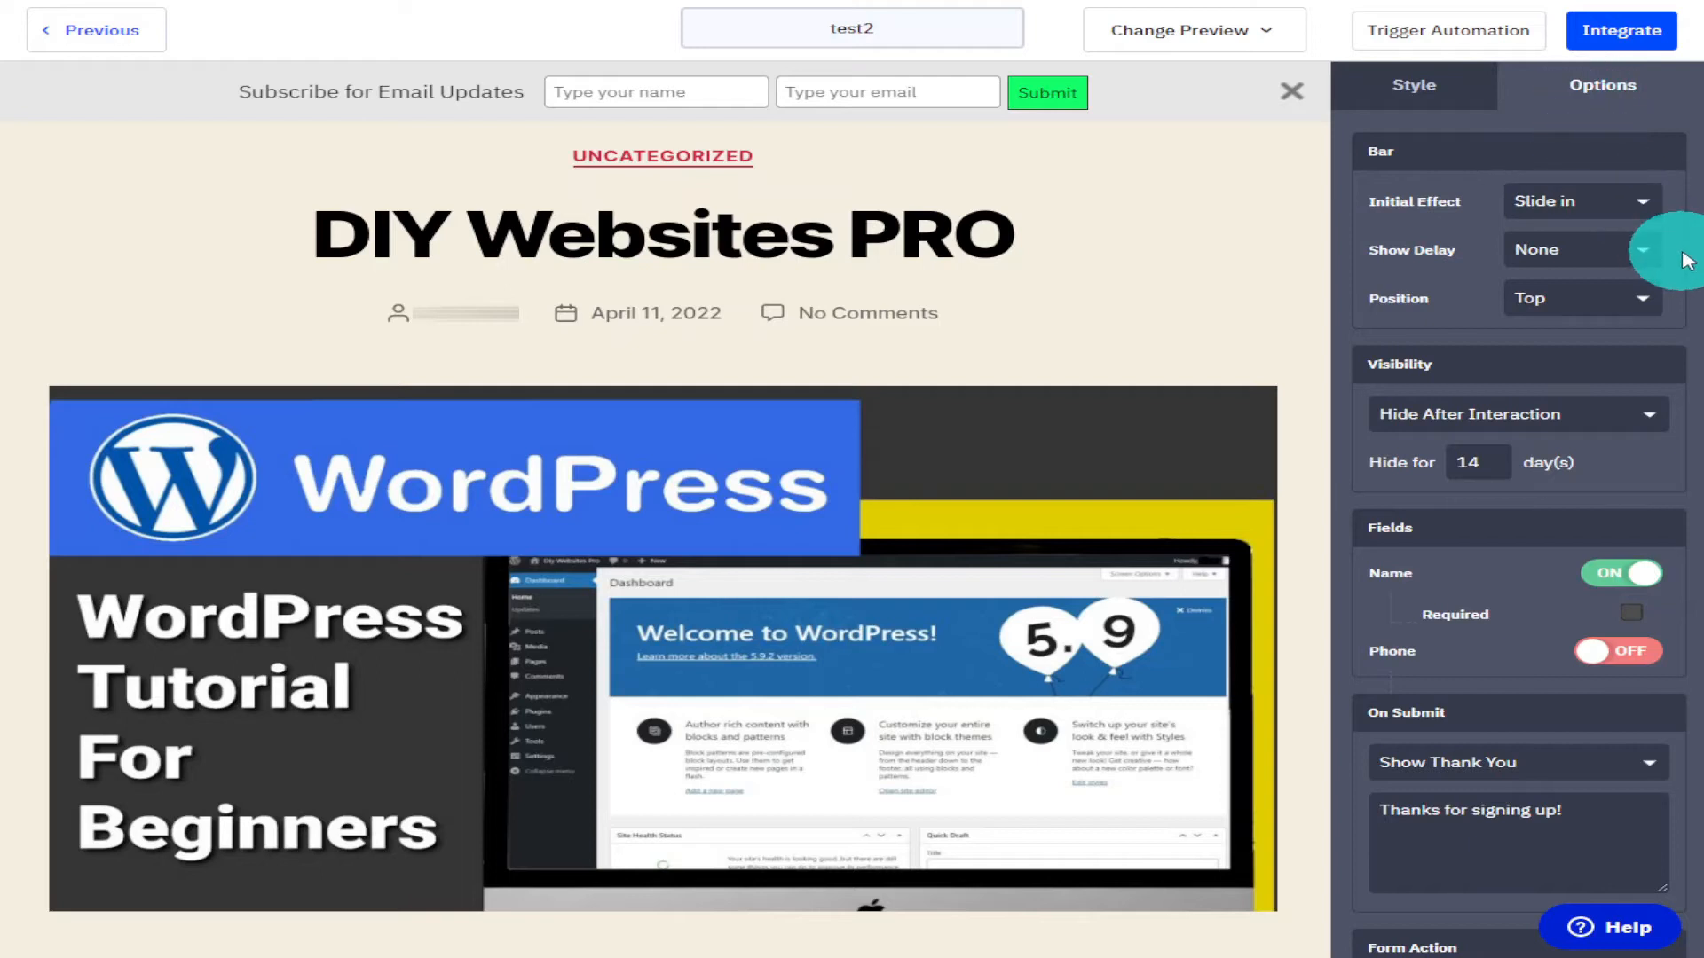
pyautogui.click(1646, 211)
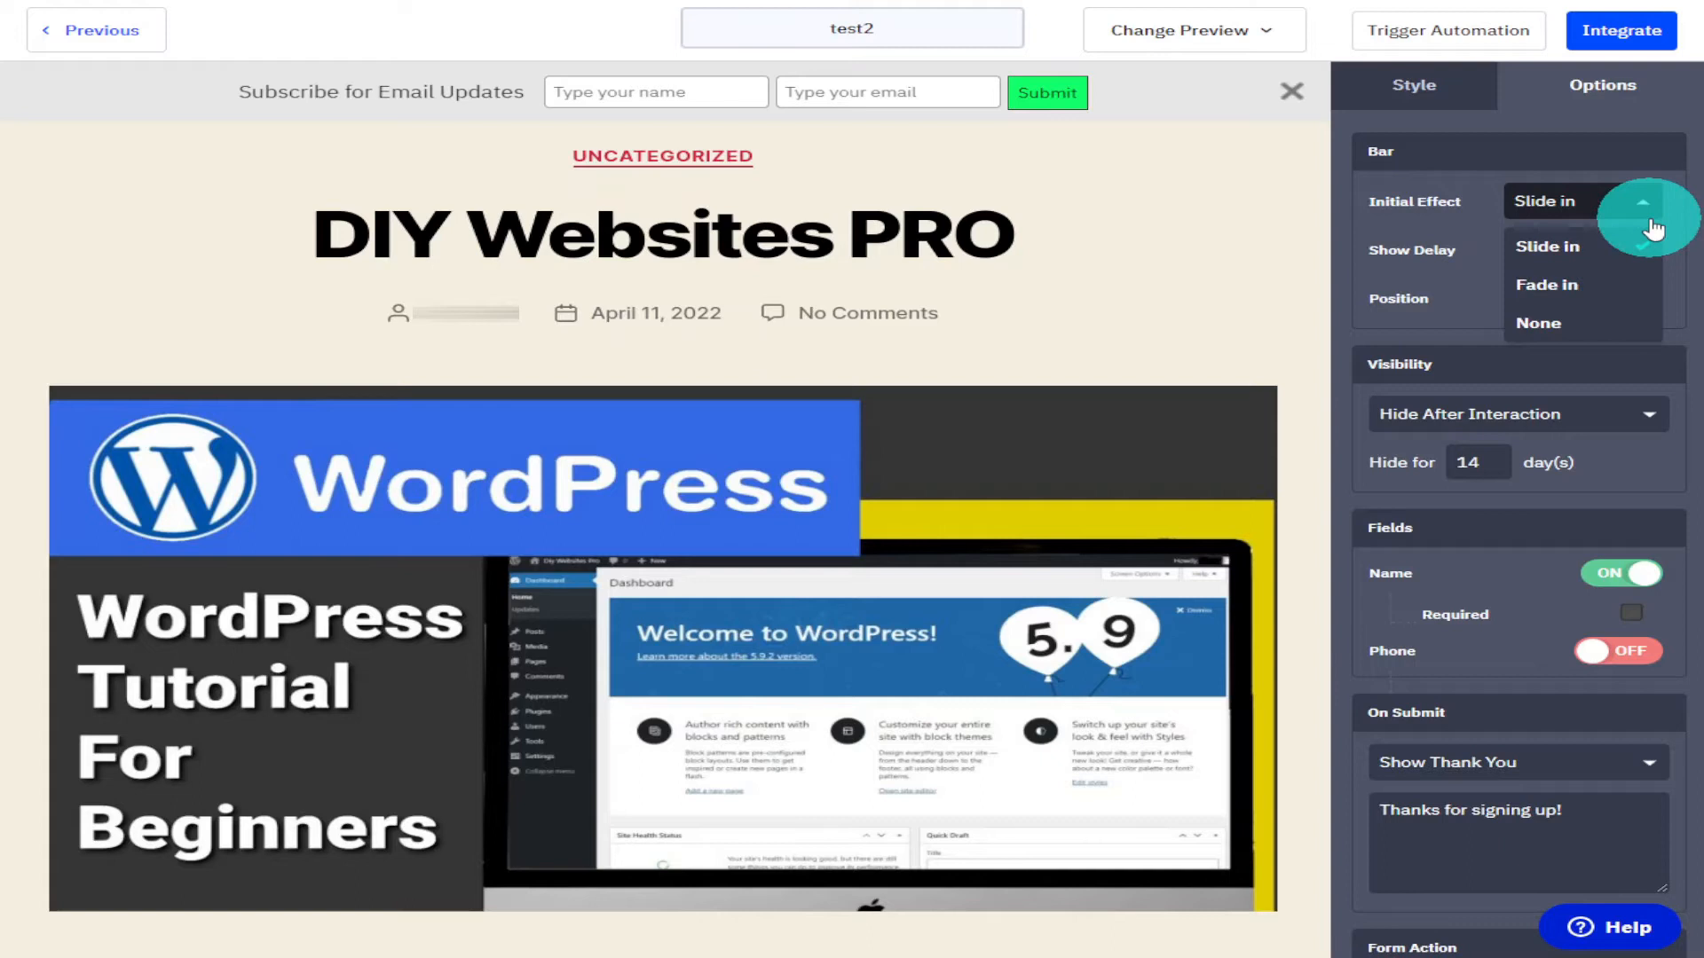
pyautogui.click(1637, 297)
pyautogui.click(1647, 209)
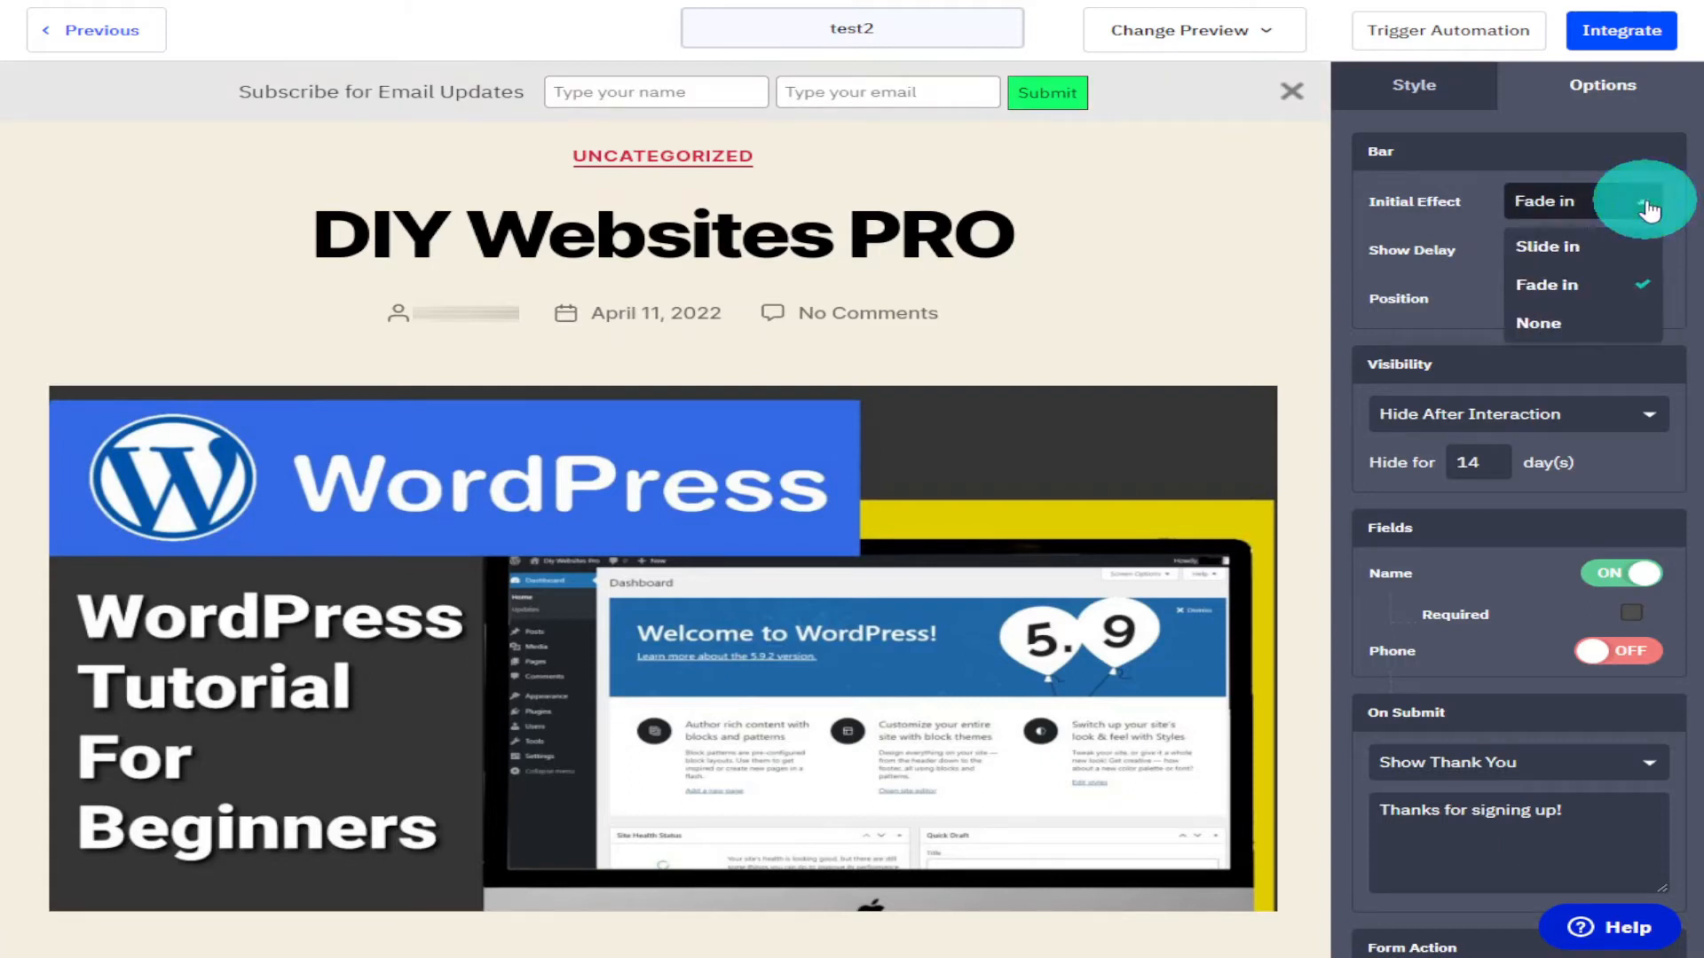
pyautogui.click(1635, 248)
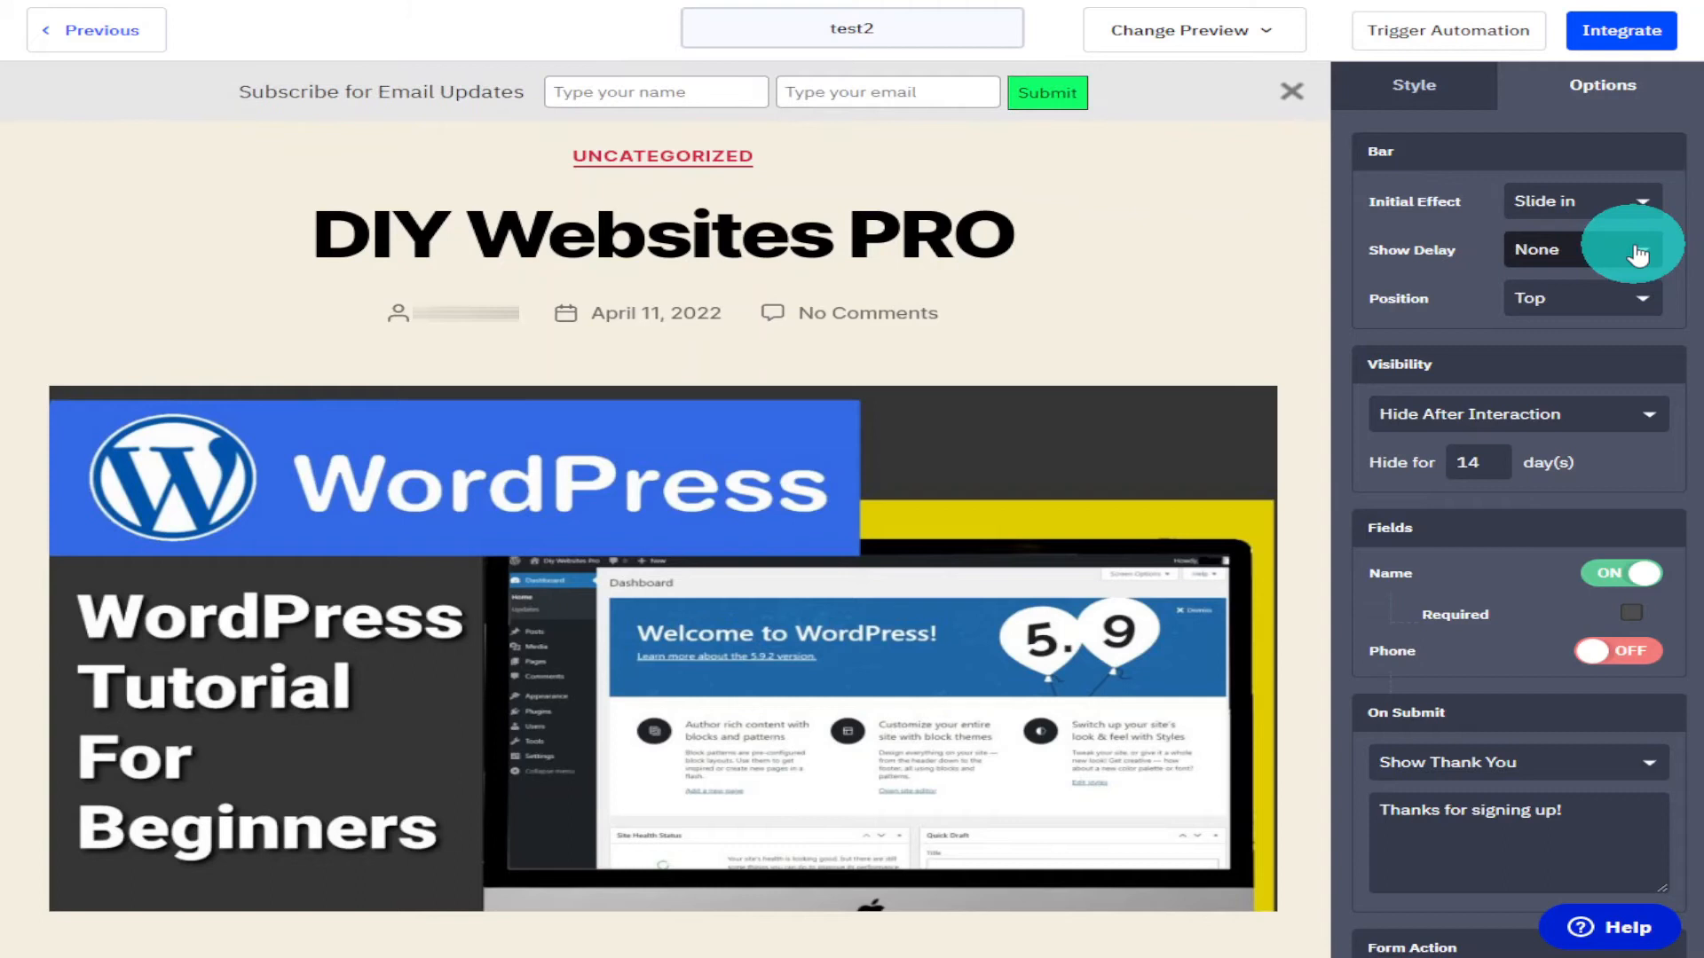
# Set the bar's show delay to Scroll.
pyautogui.click(1638, 251)
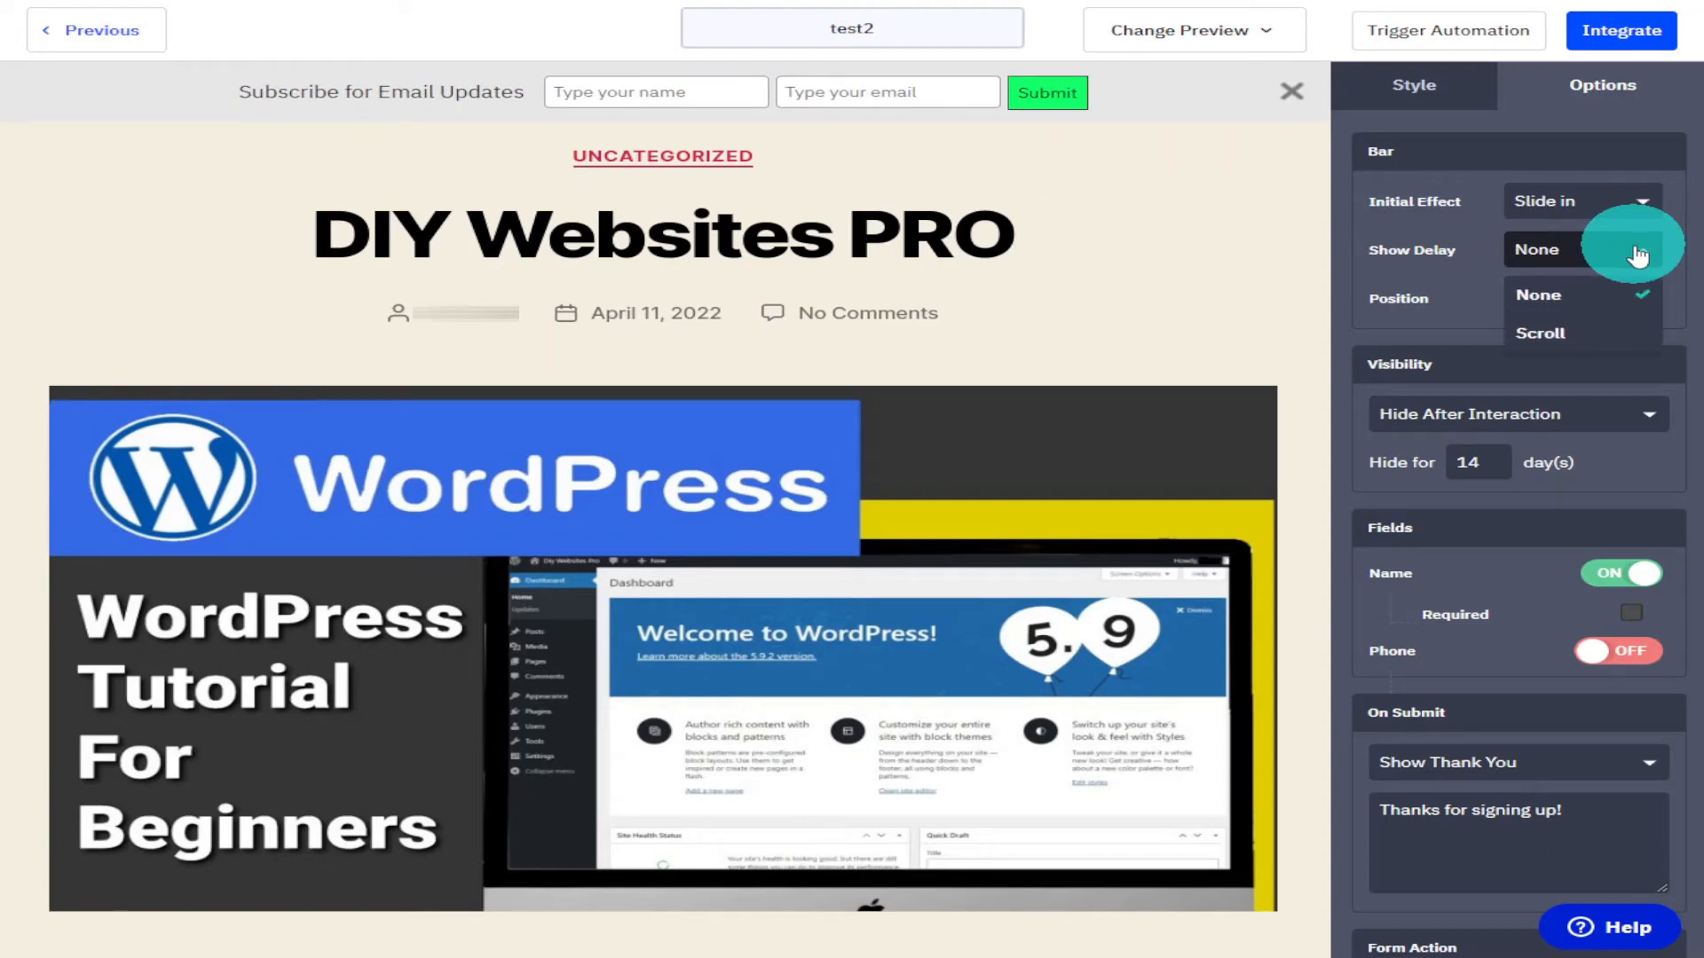
pyautogui.click(1613, 333)
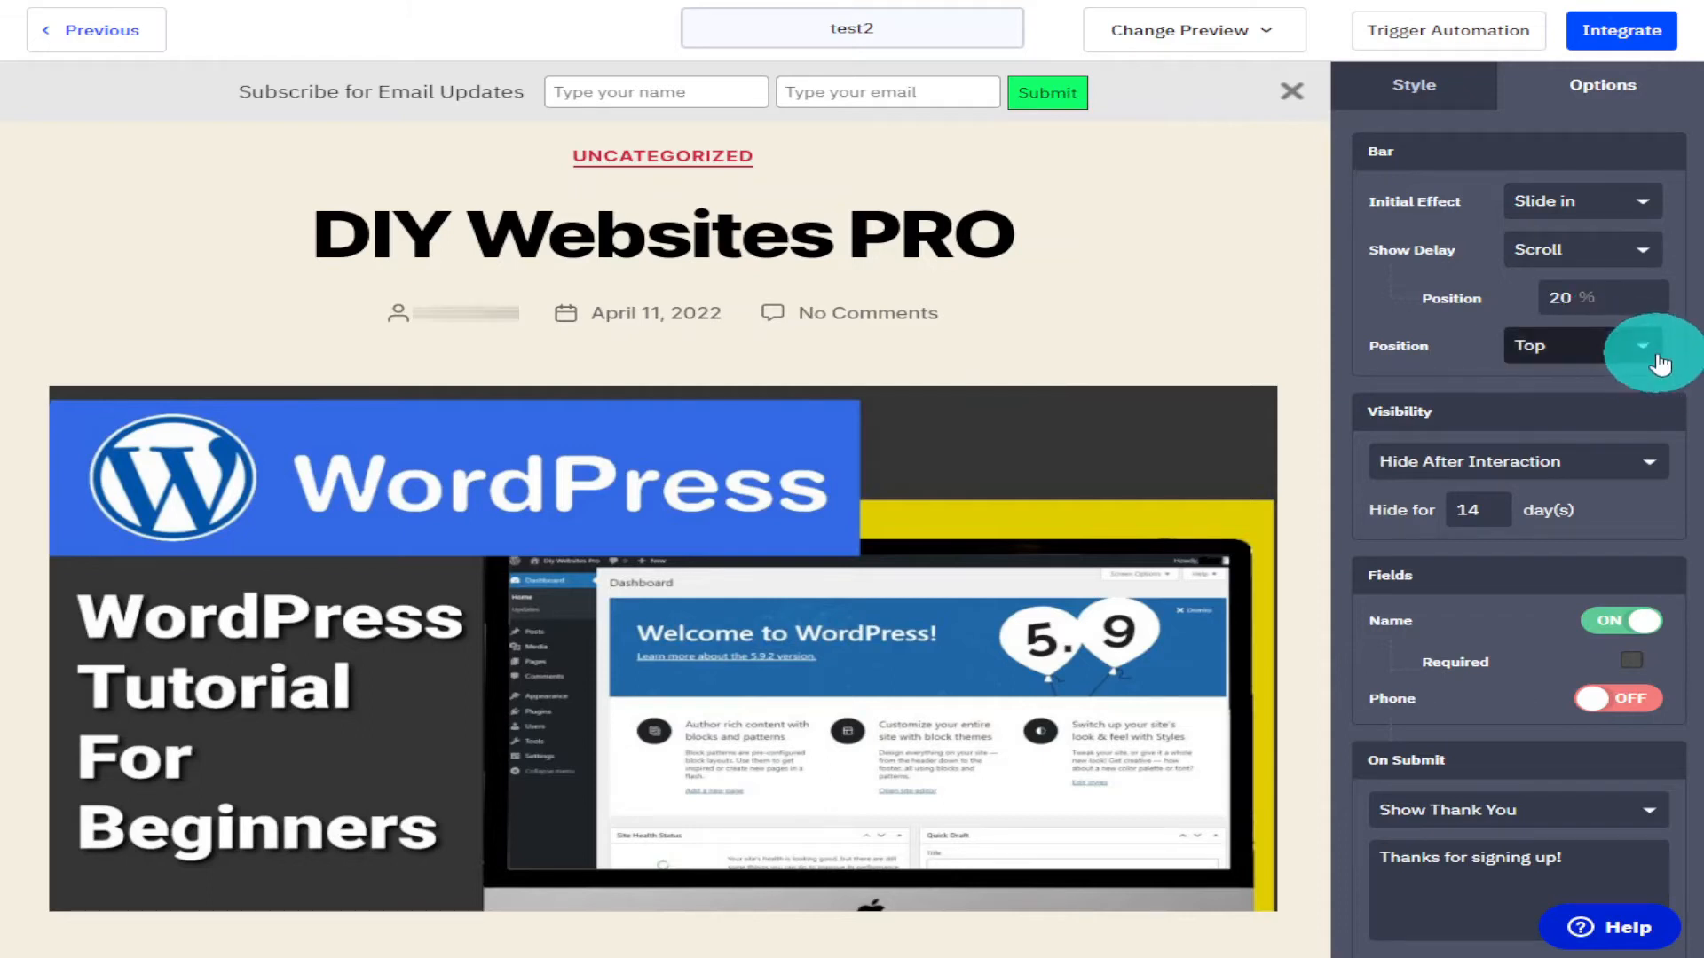
pyautogui.click(1626, 344)
pyautogui.click(1606, 435)
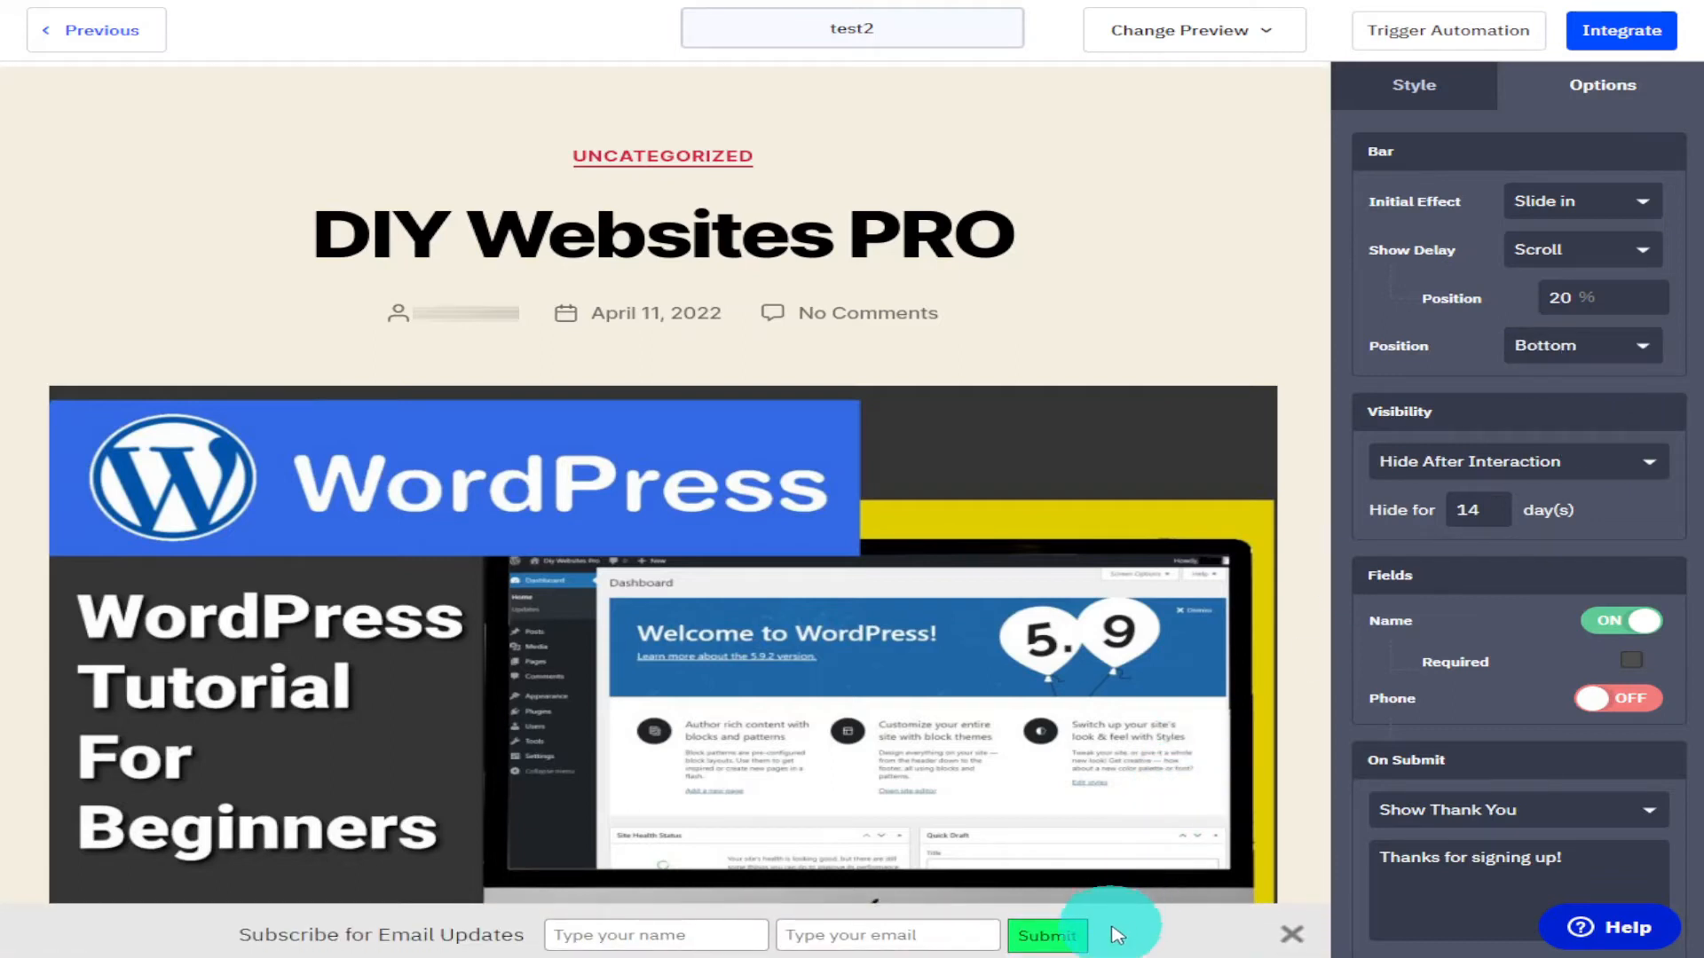
pyautogui.click(1618, 358)
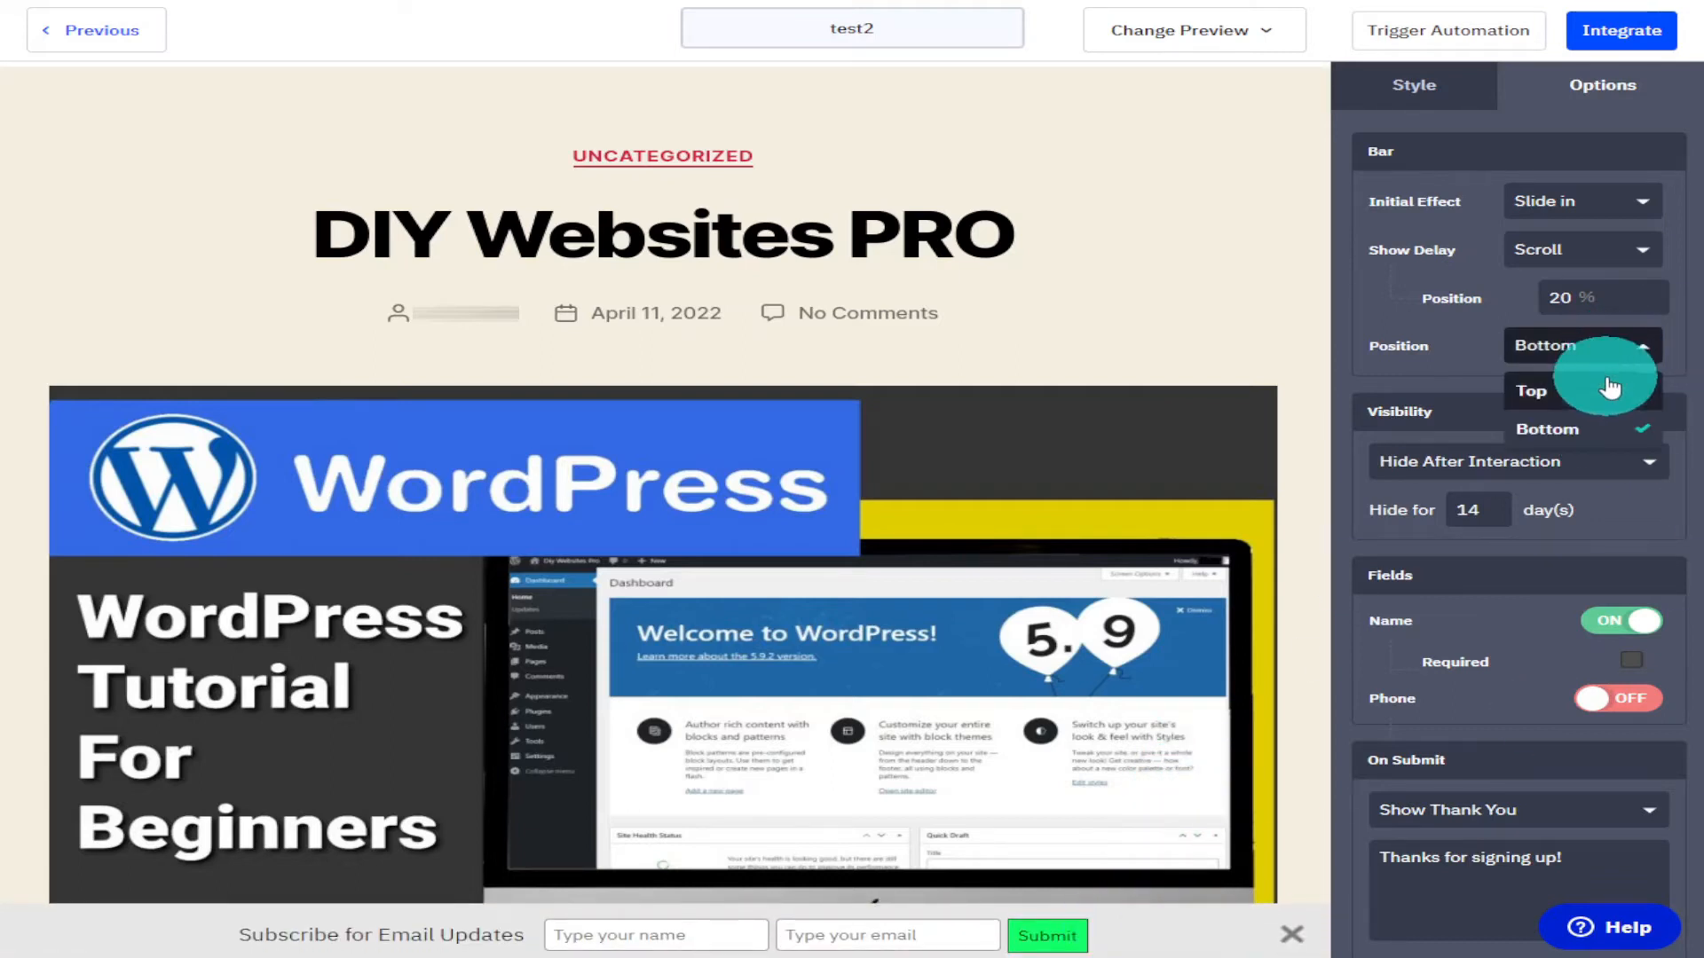
pyautogui.click(1620, 390)
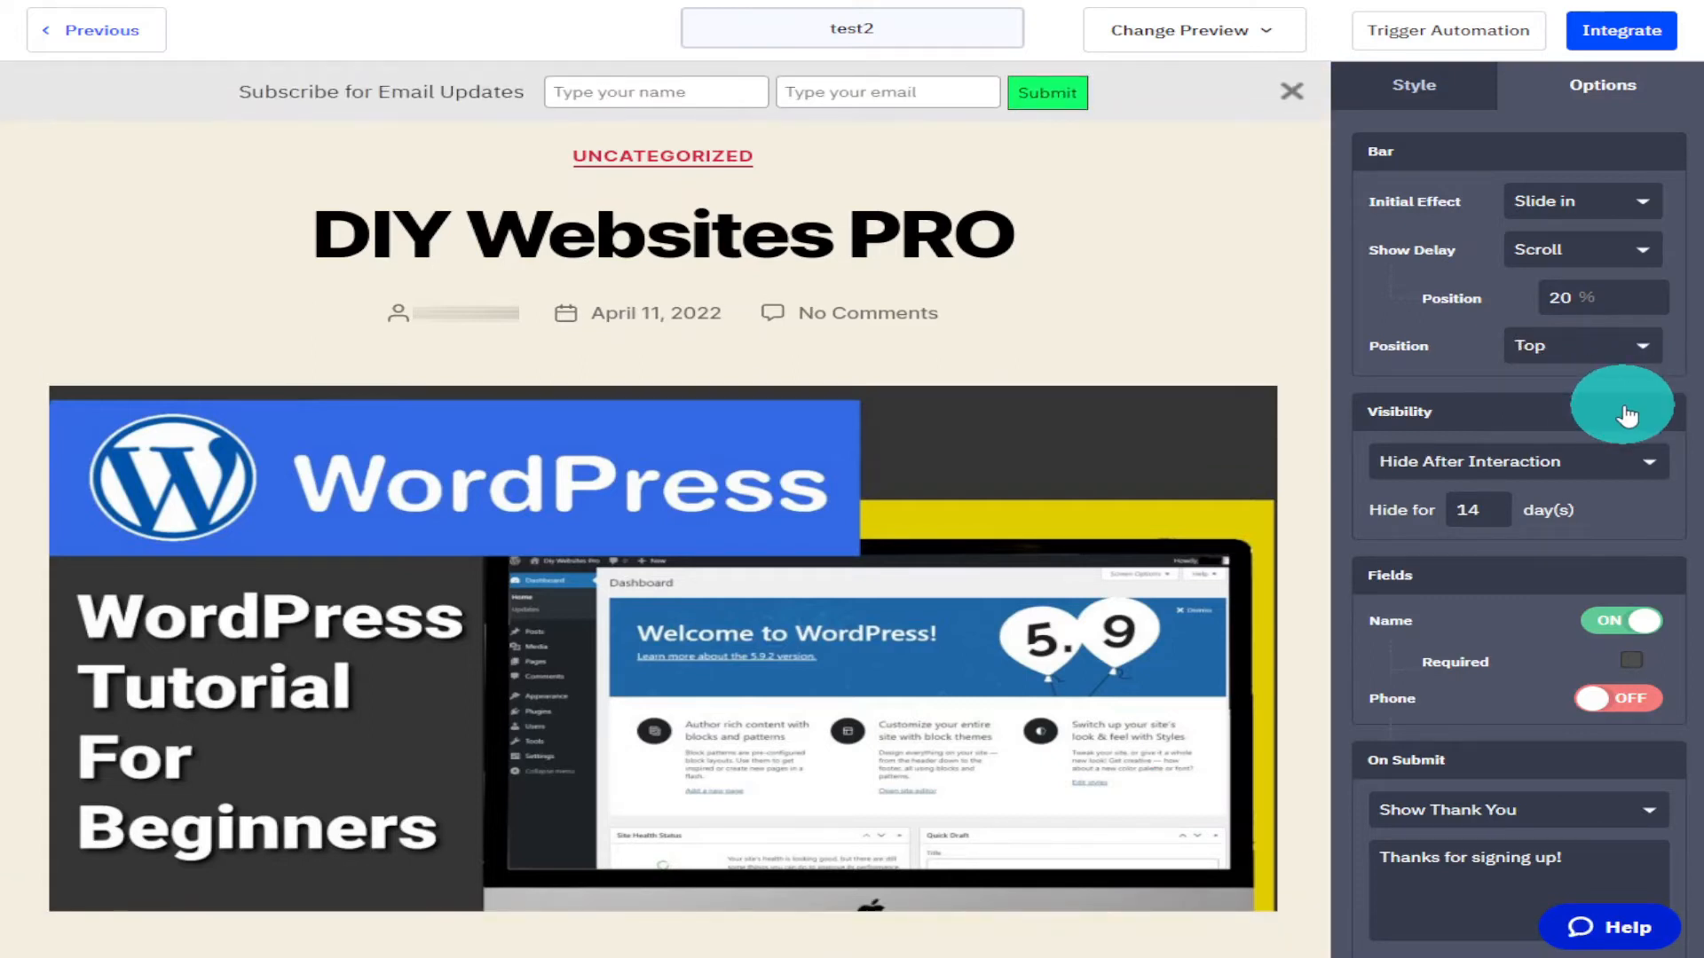
# Set the bar's visibility to Never Hide.
pyautogui.click(1637, 466)
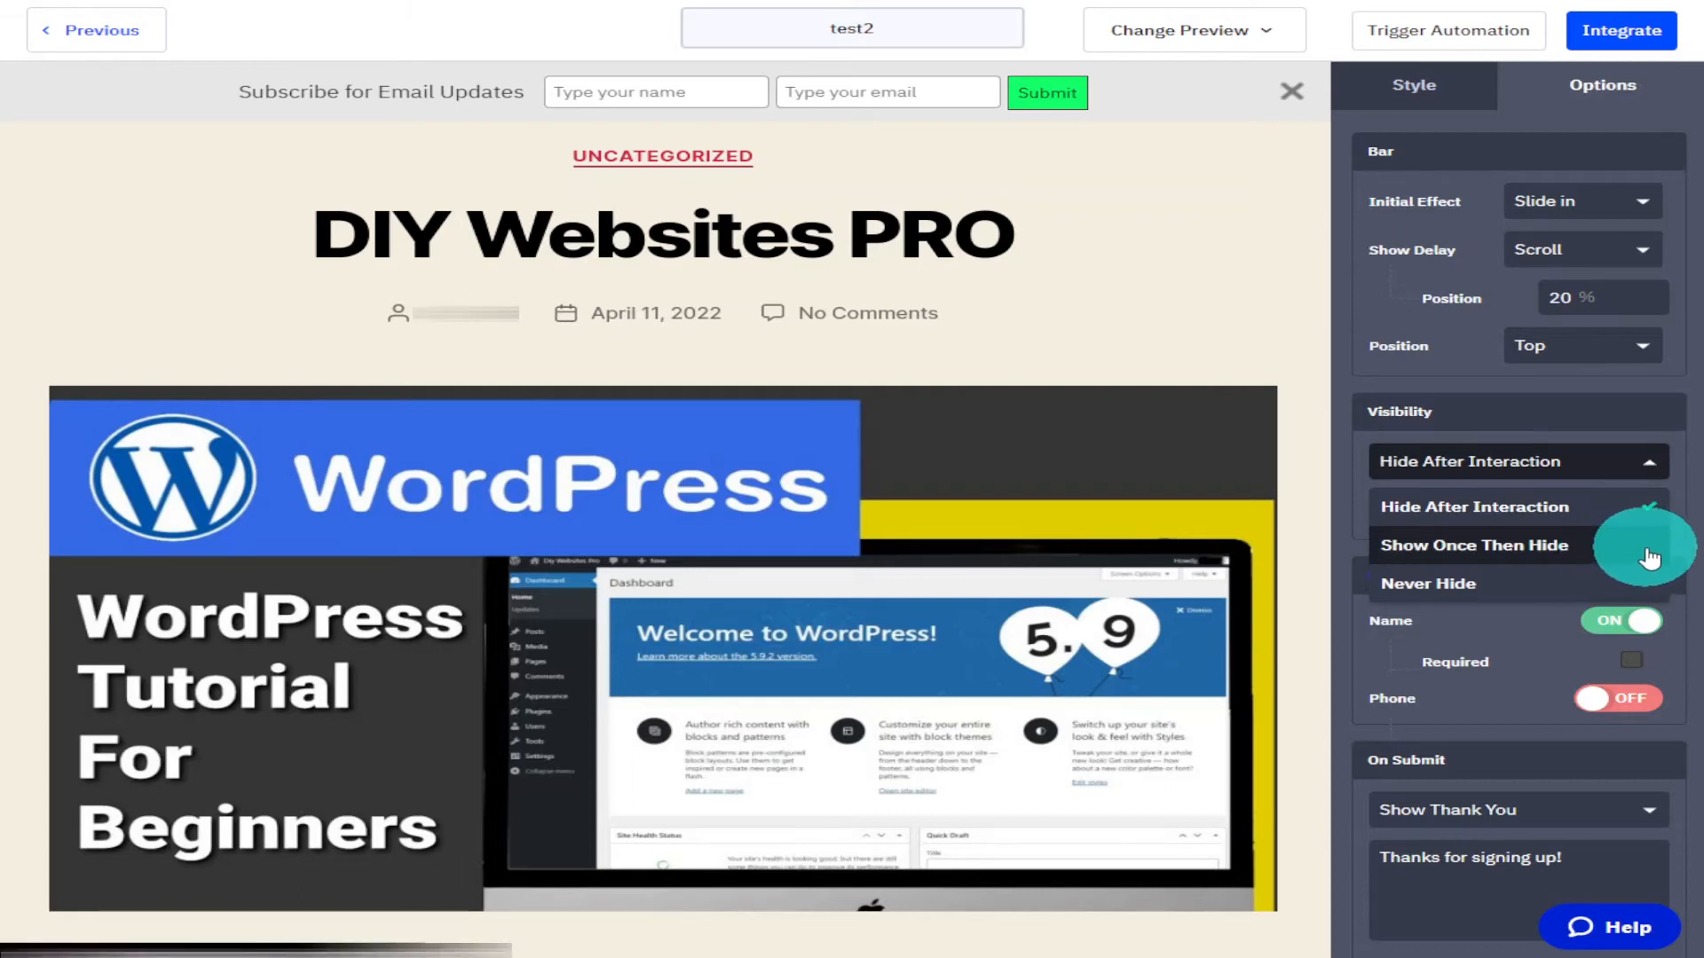
pyautogui.click(1620, 586)
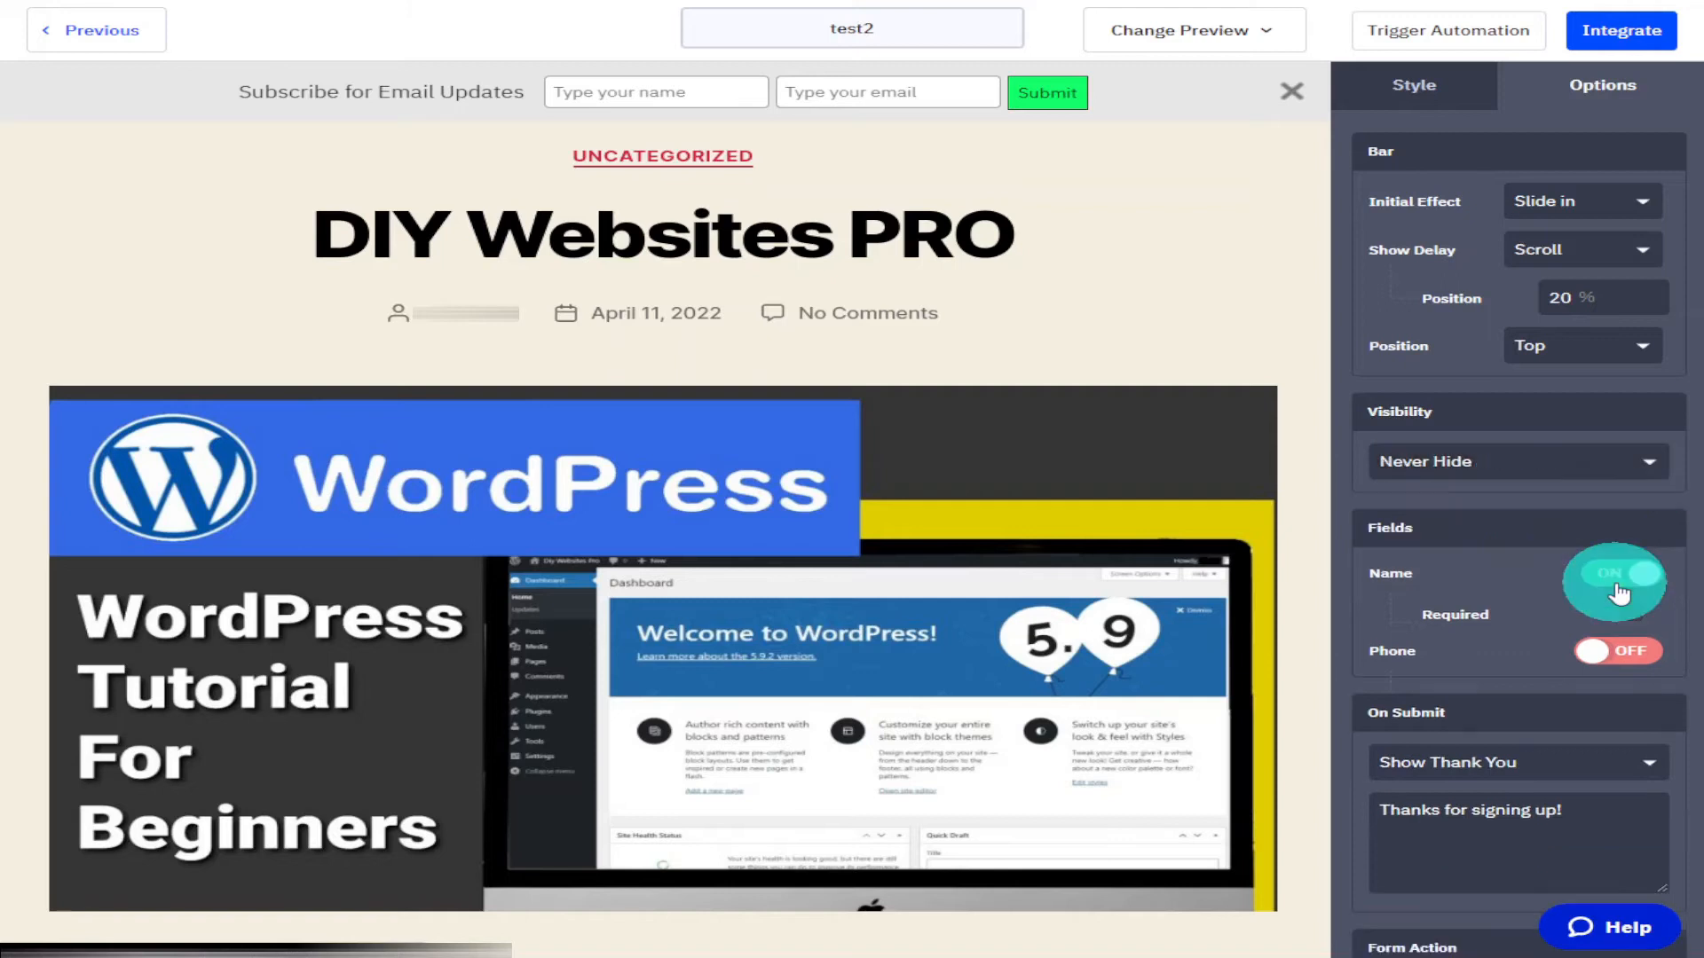
pyautogui.click(1648, 461)
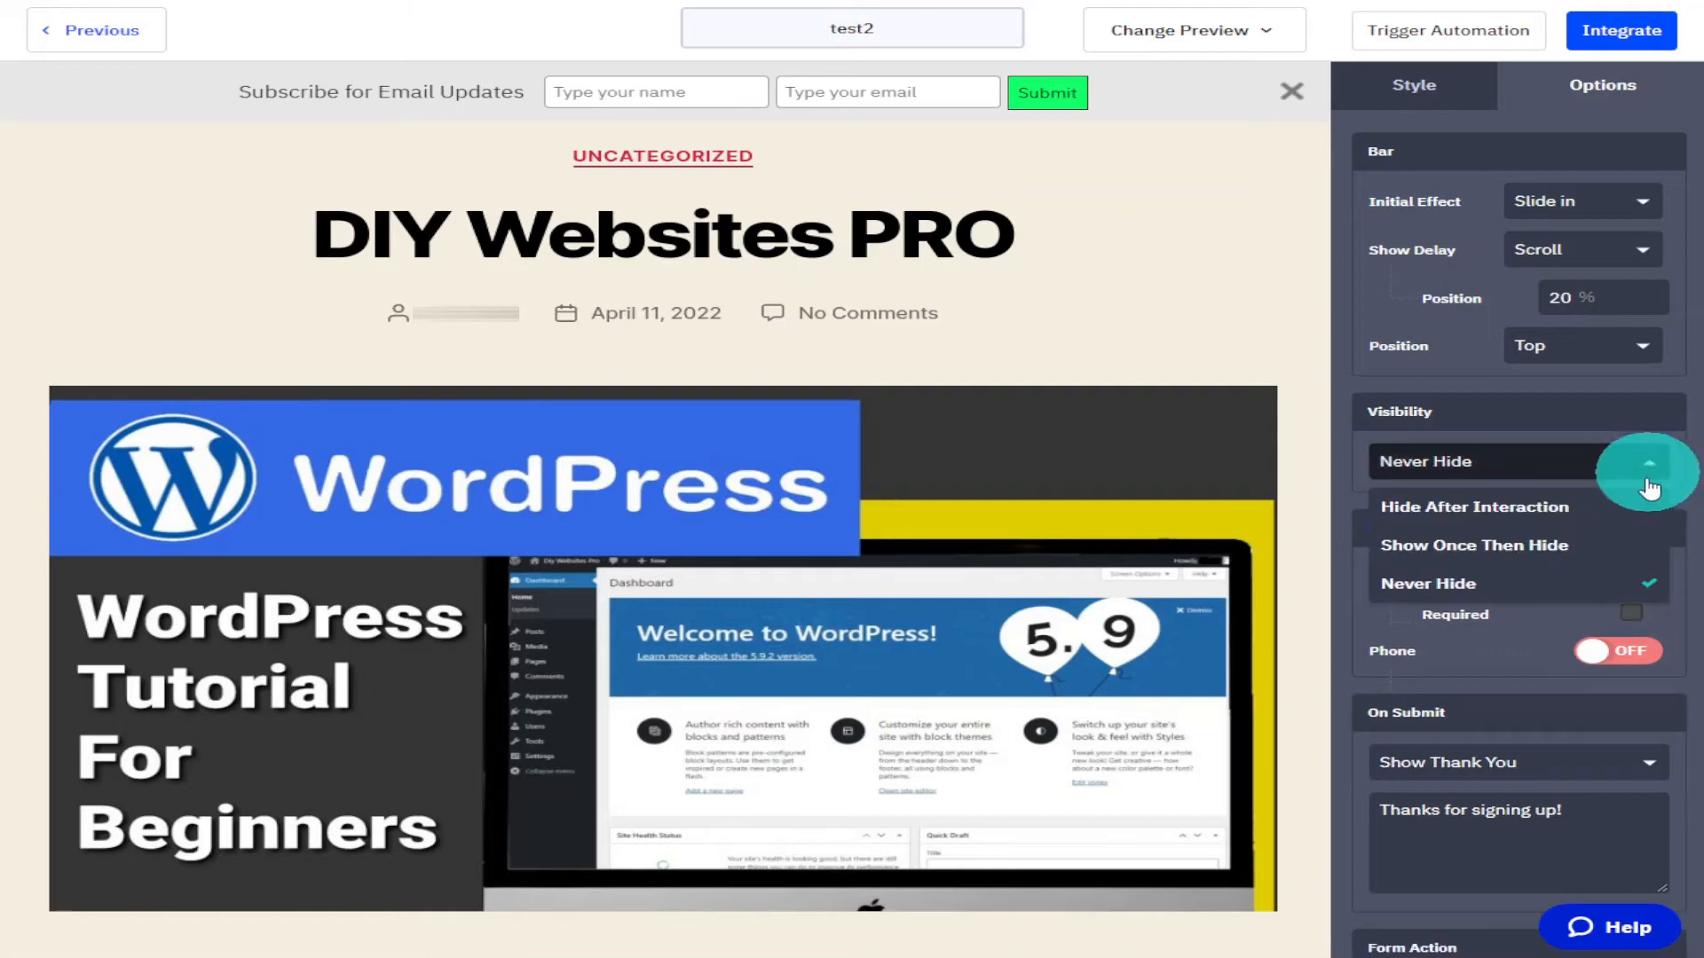
pyautogui.click(1634, 512)
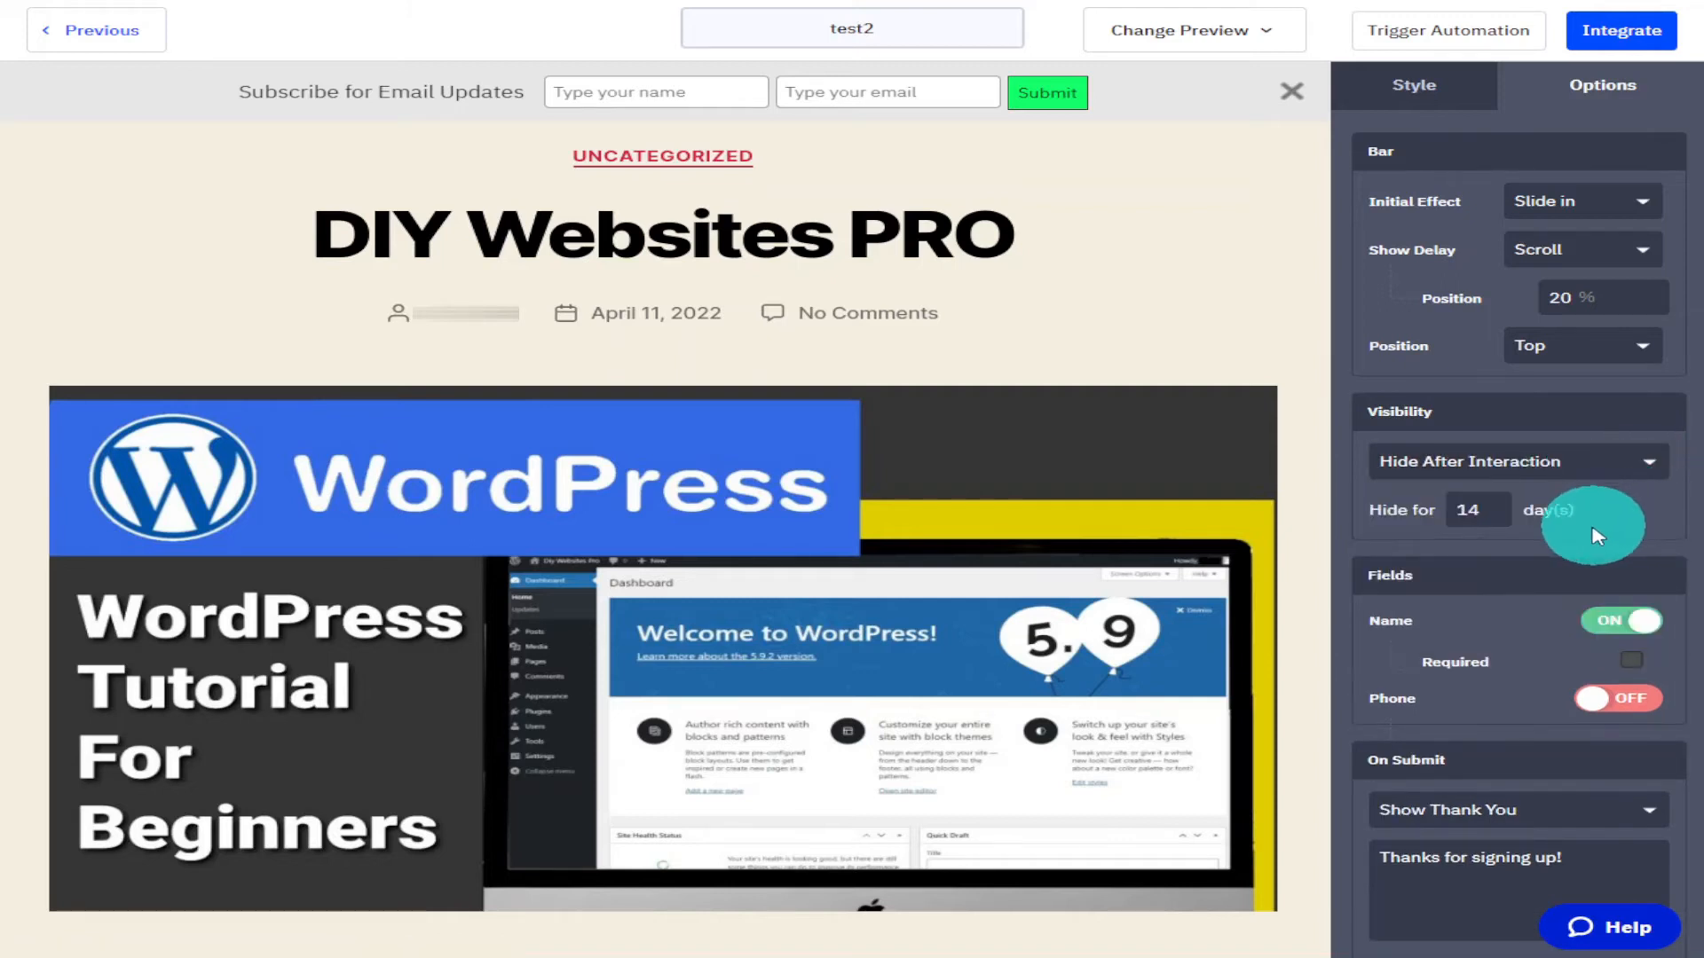
pyautogui.click(1659, 463)
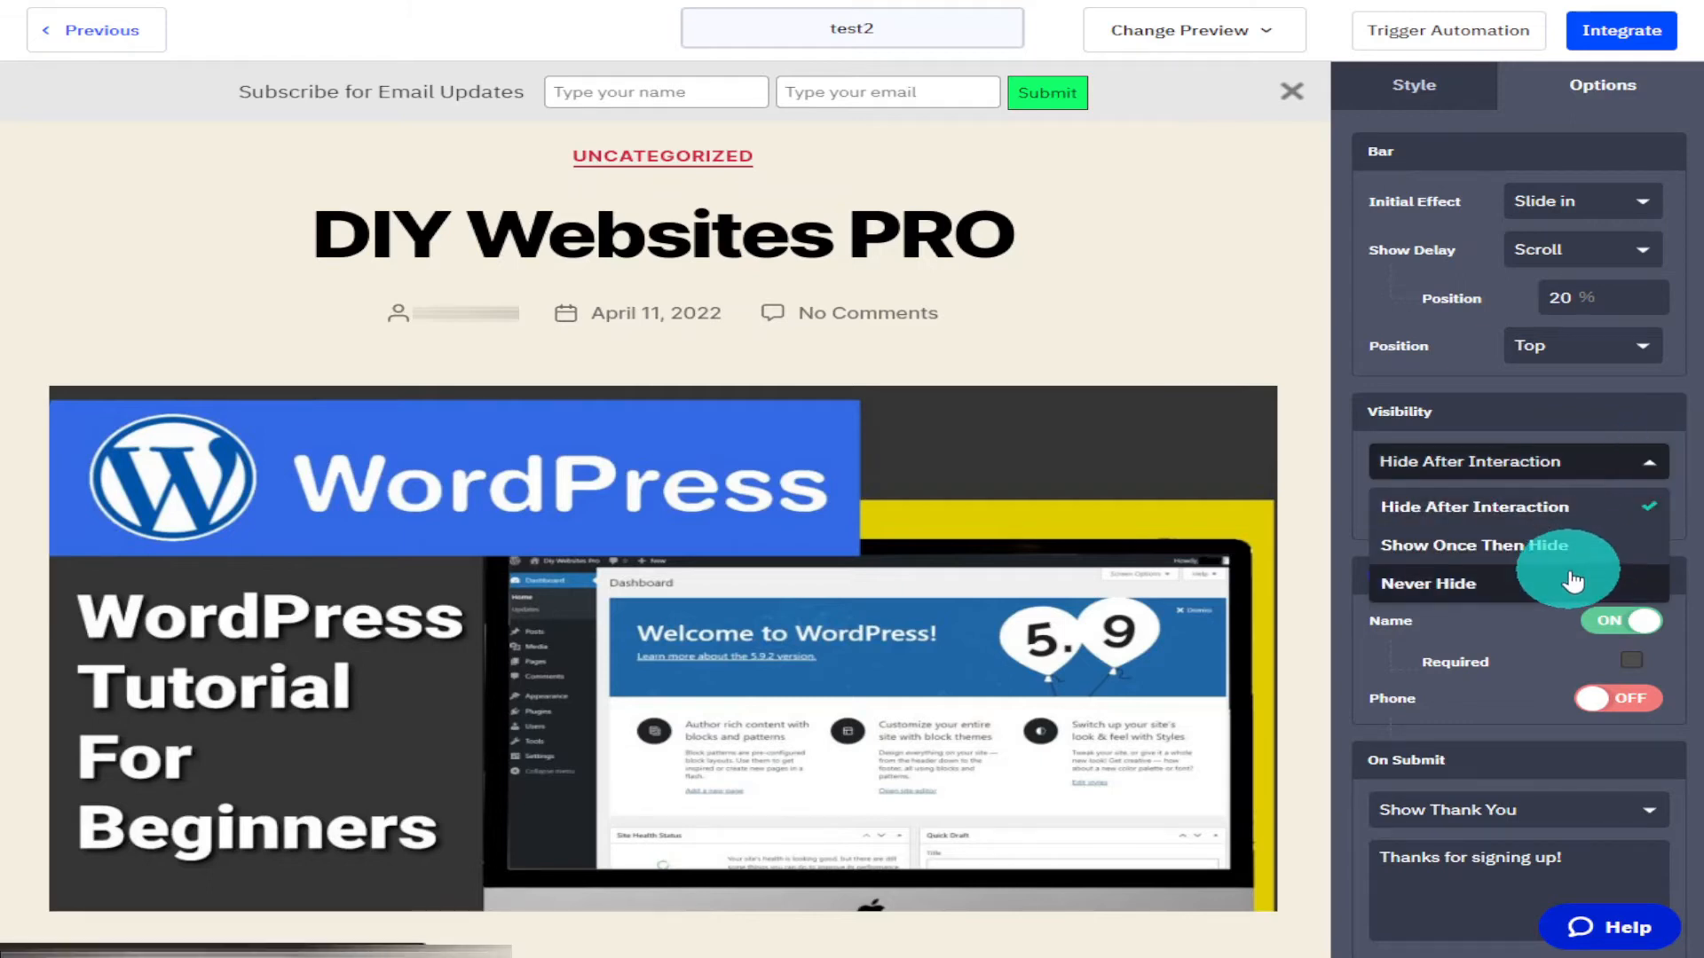
pyautogui.click(1569, 581)
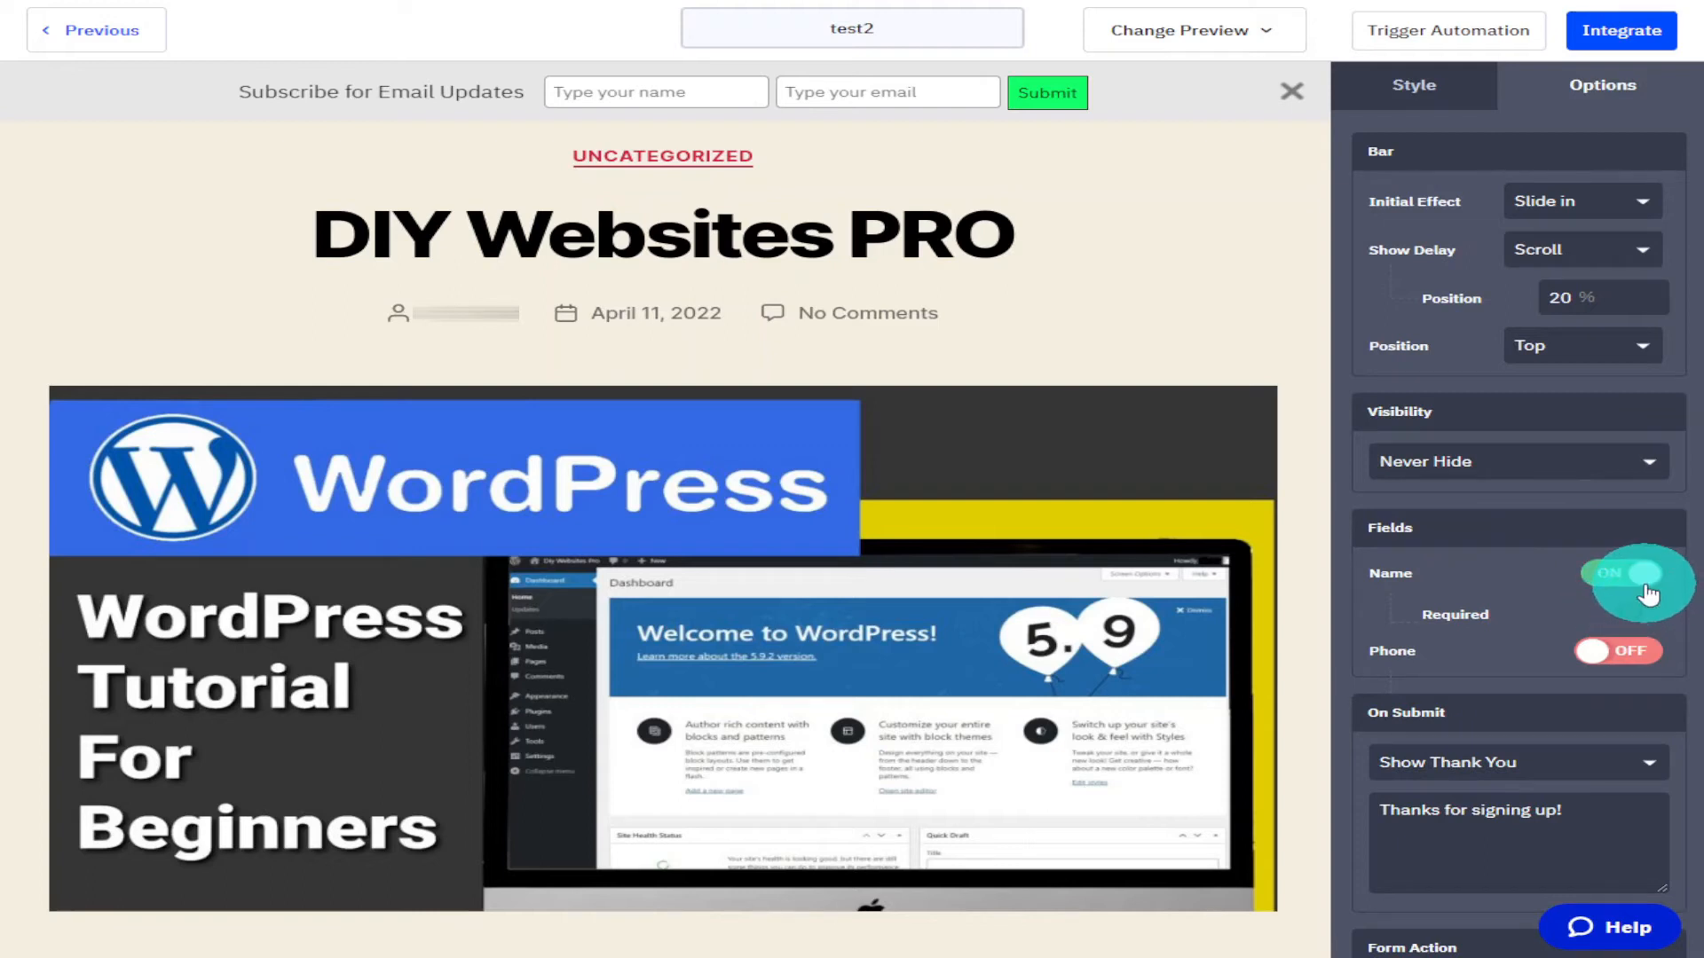
# Turn on the Phone field and mark both the Name and Phone fields as required.
pyautogui.click(1602, 631)
pyautogui.click(1594, 654)
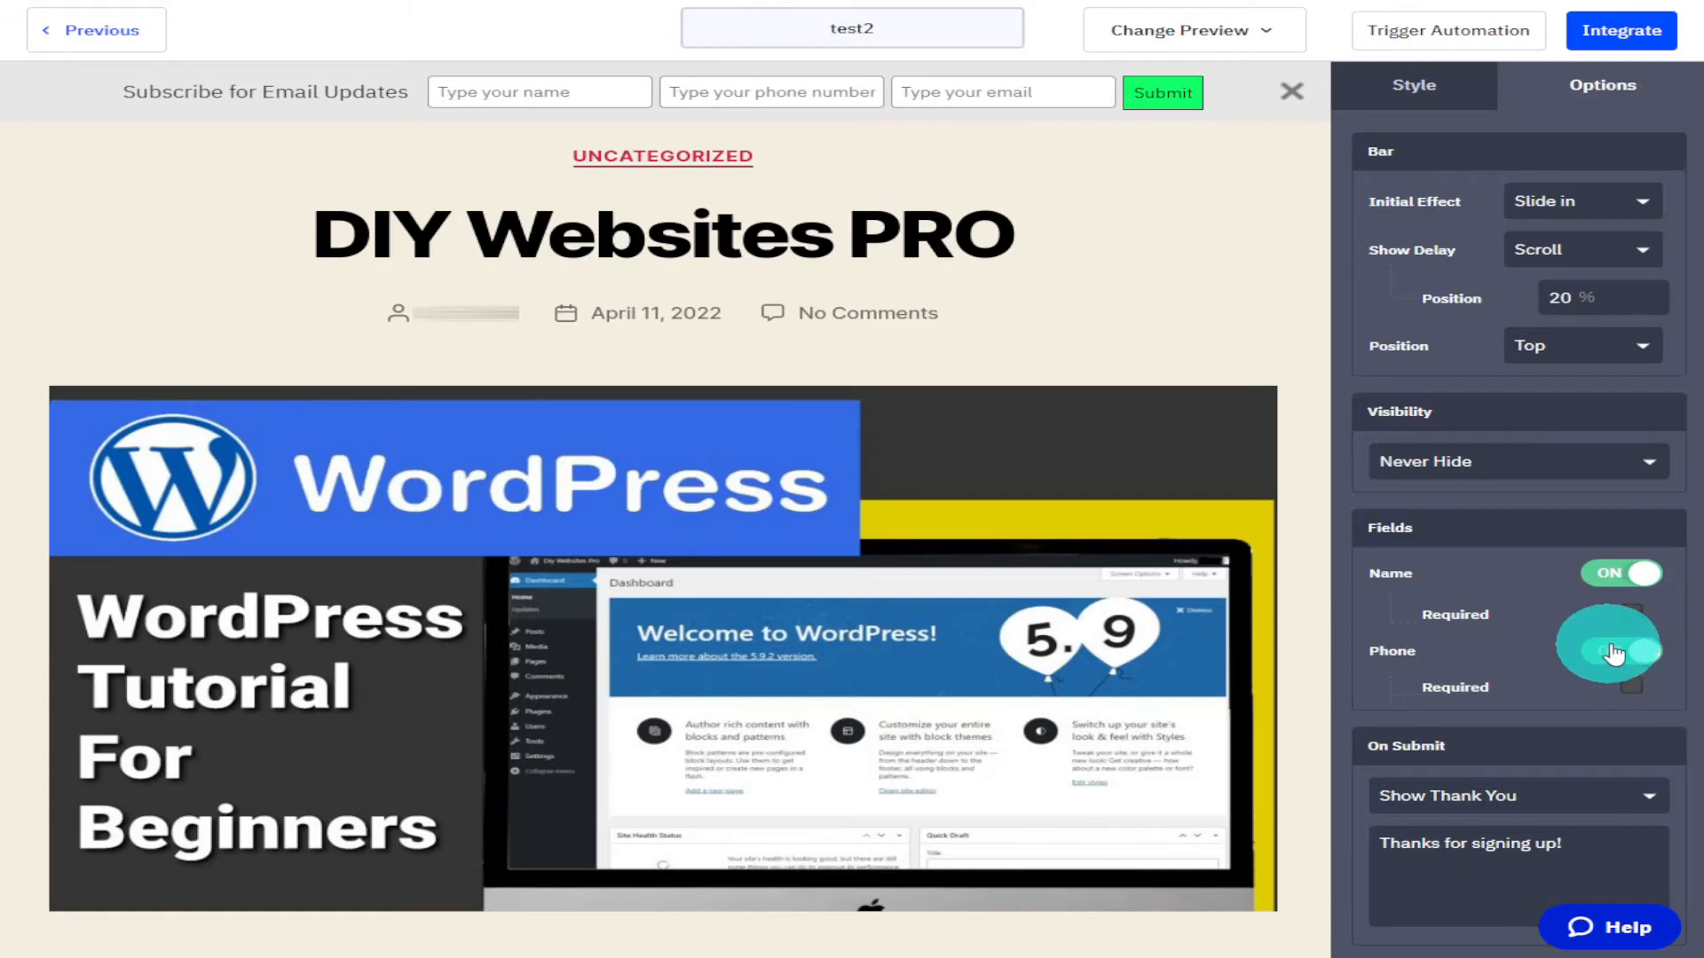
pyautogui.click(1634, 617)
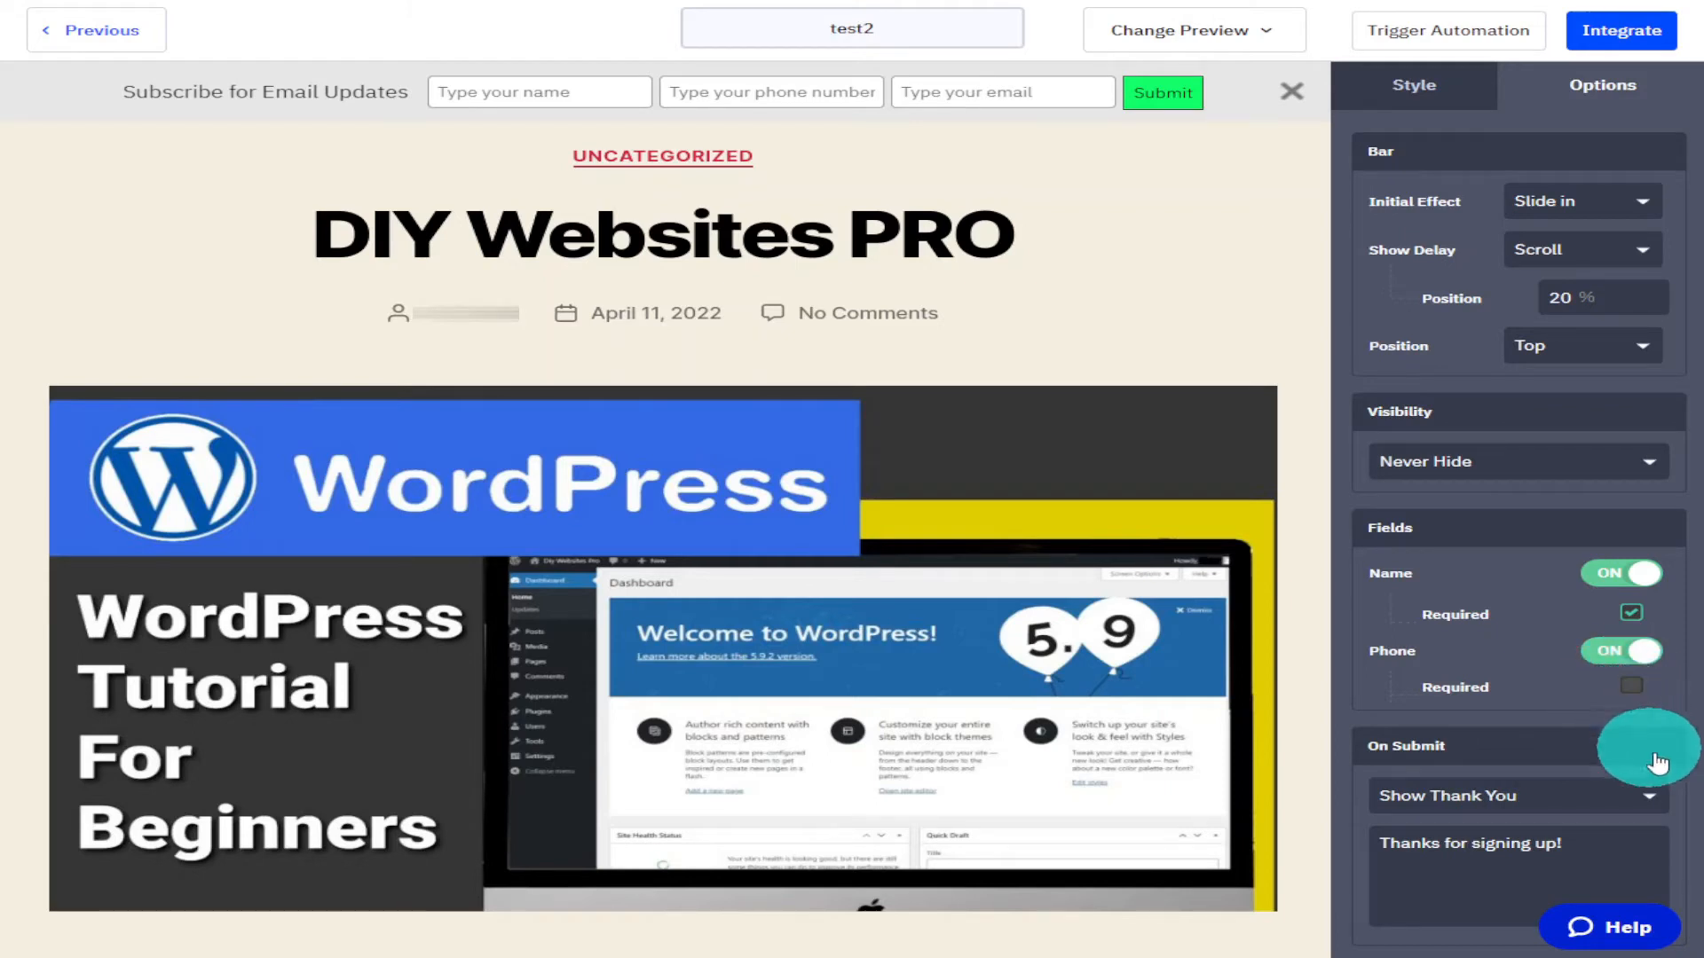
pyautogui.click(1631, 685)
# Change the thank-you message to "Thanks for signing up! Your The Best".
pyautogui.scroll(-1, 1669, 710)
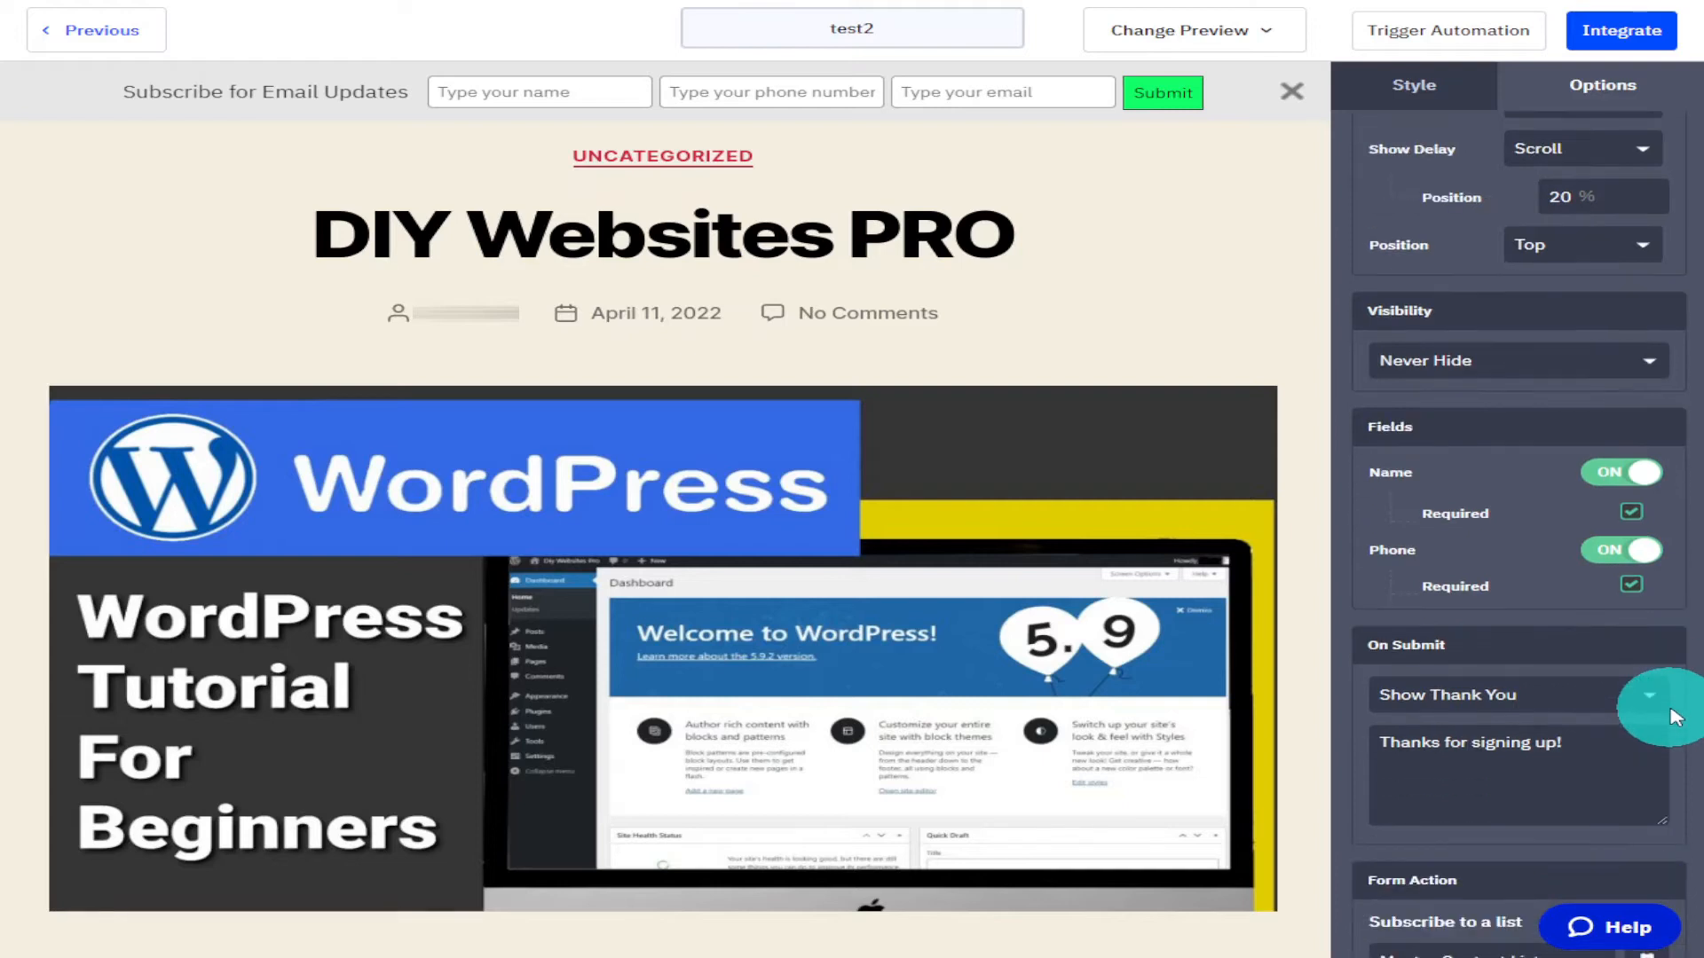
pyautogui.scroll(-1, 1663, 710)
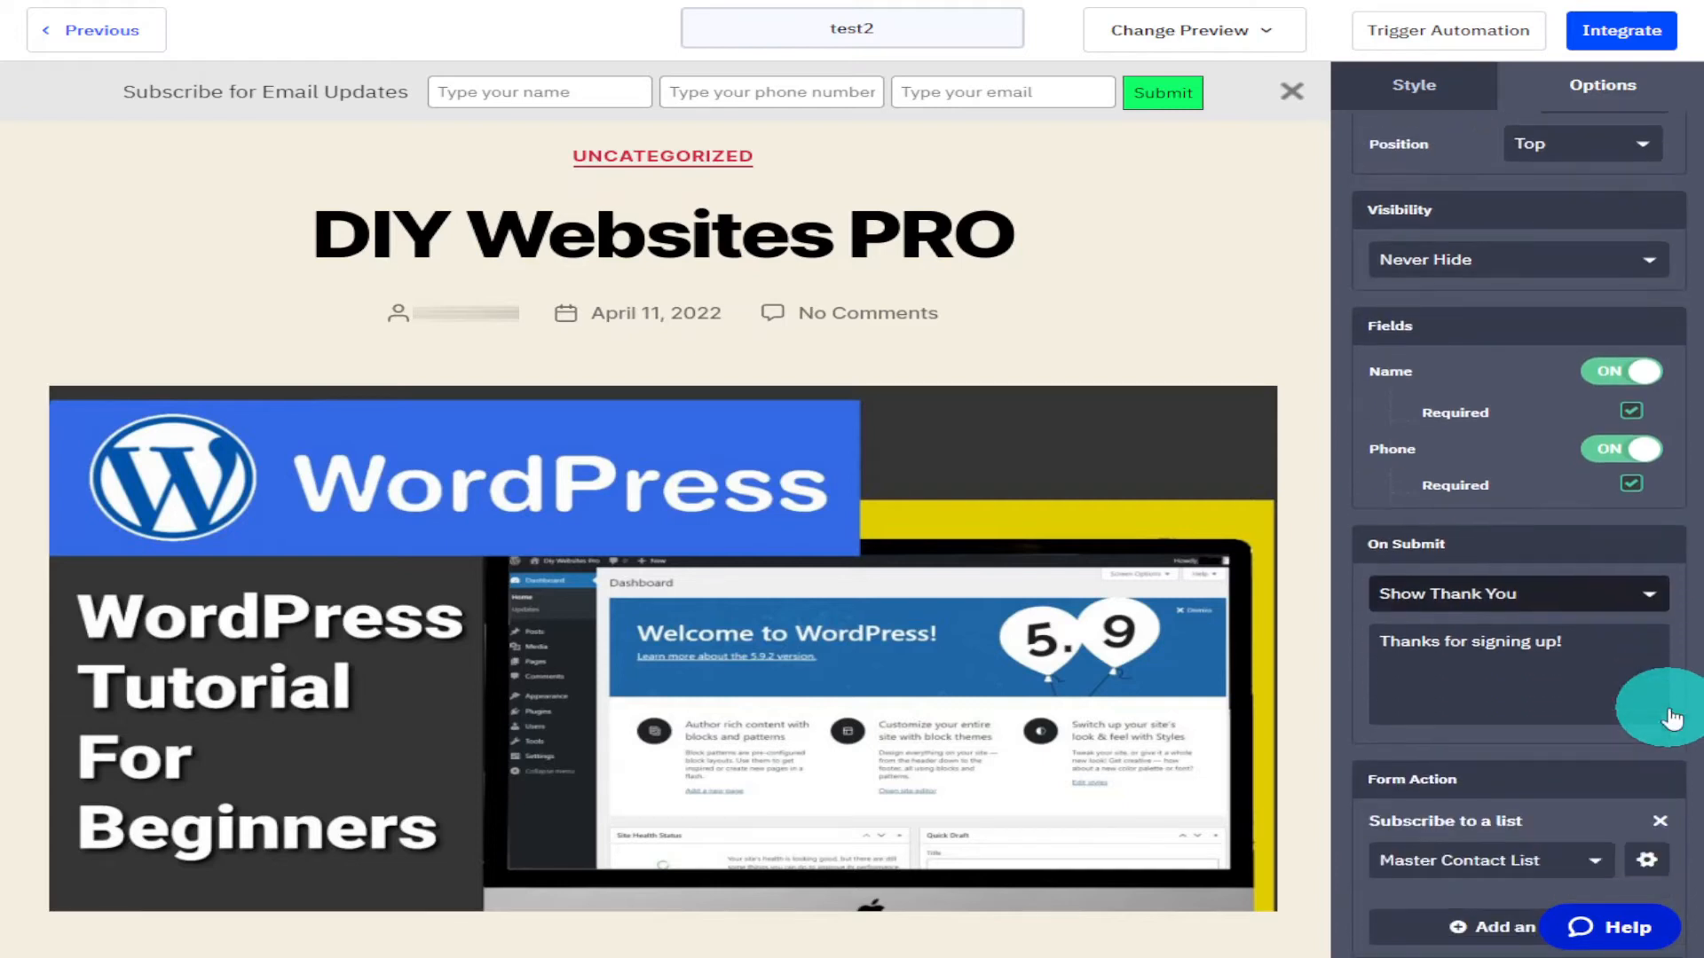
pyautogui.click(1631, 599)
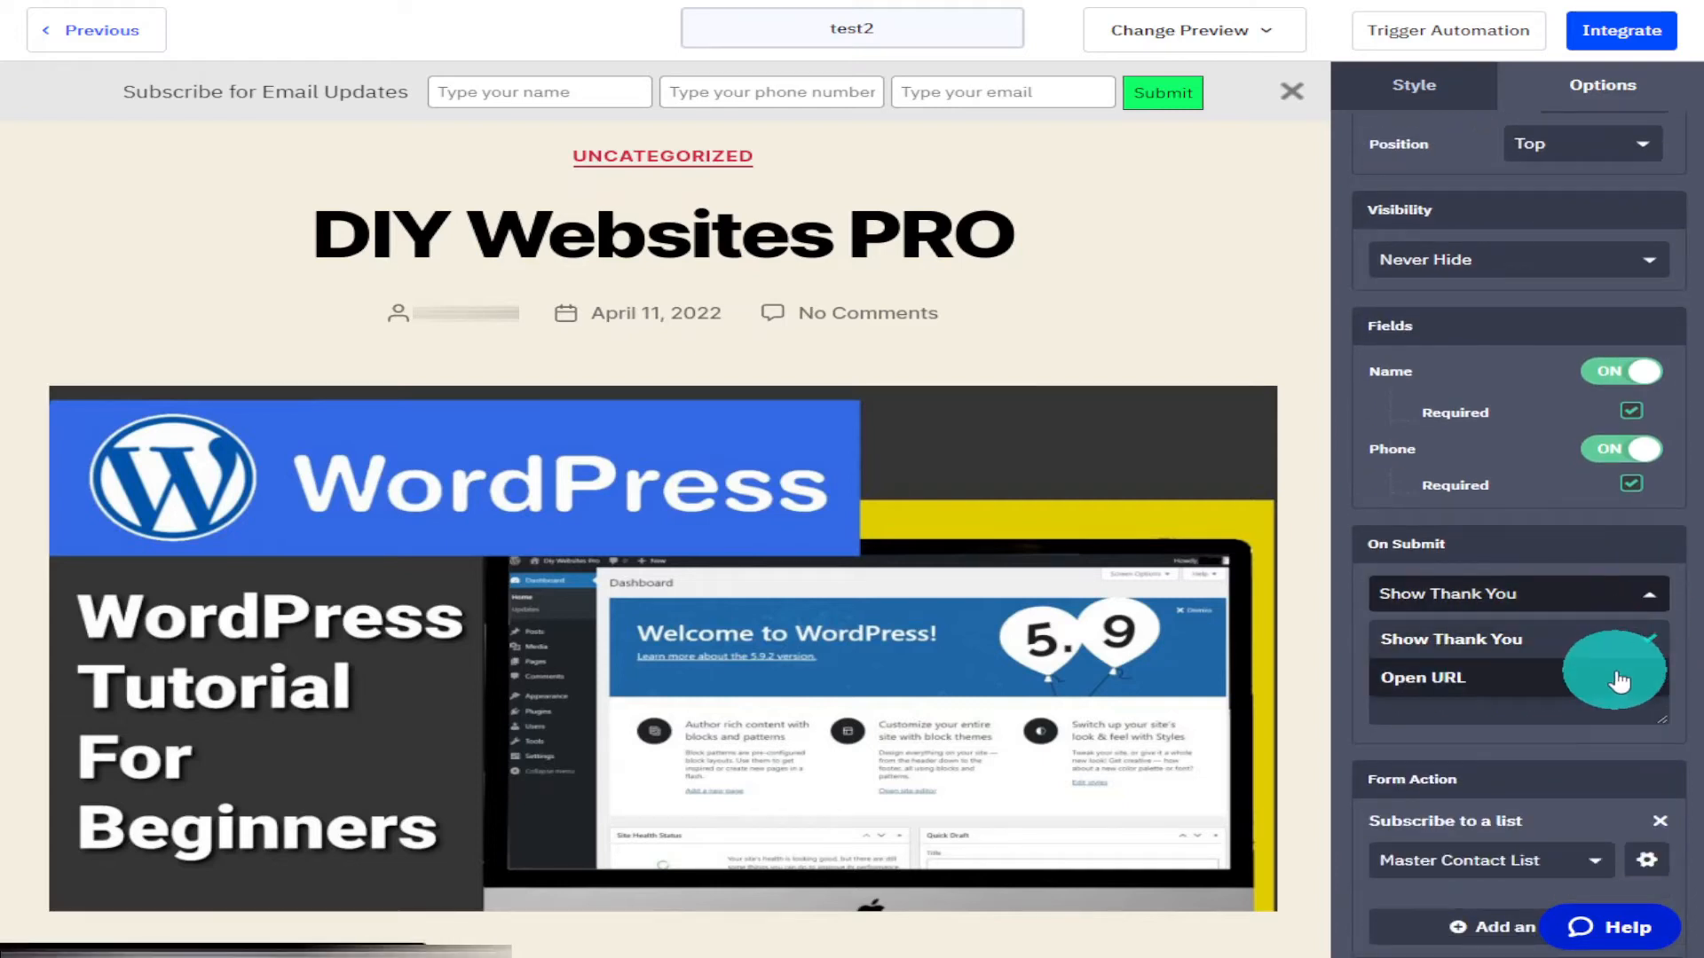
pyautogui.click(1693, 603)
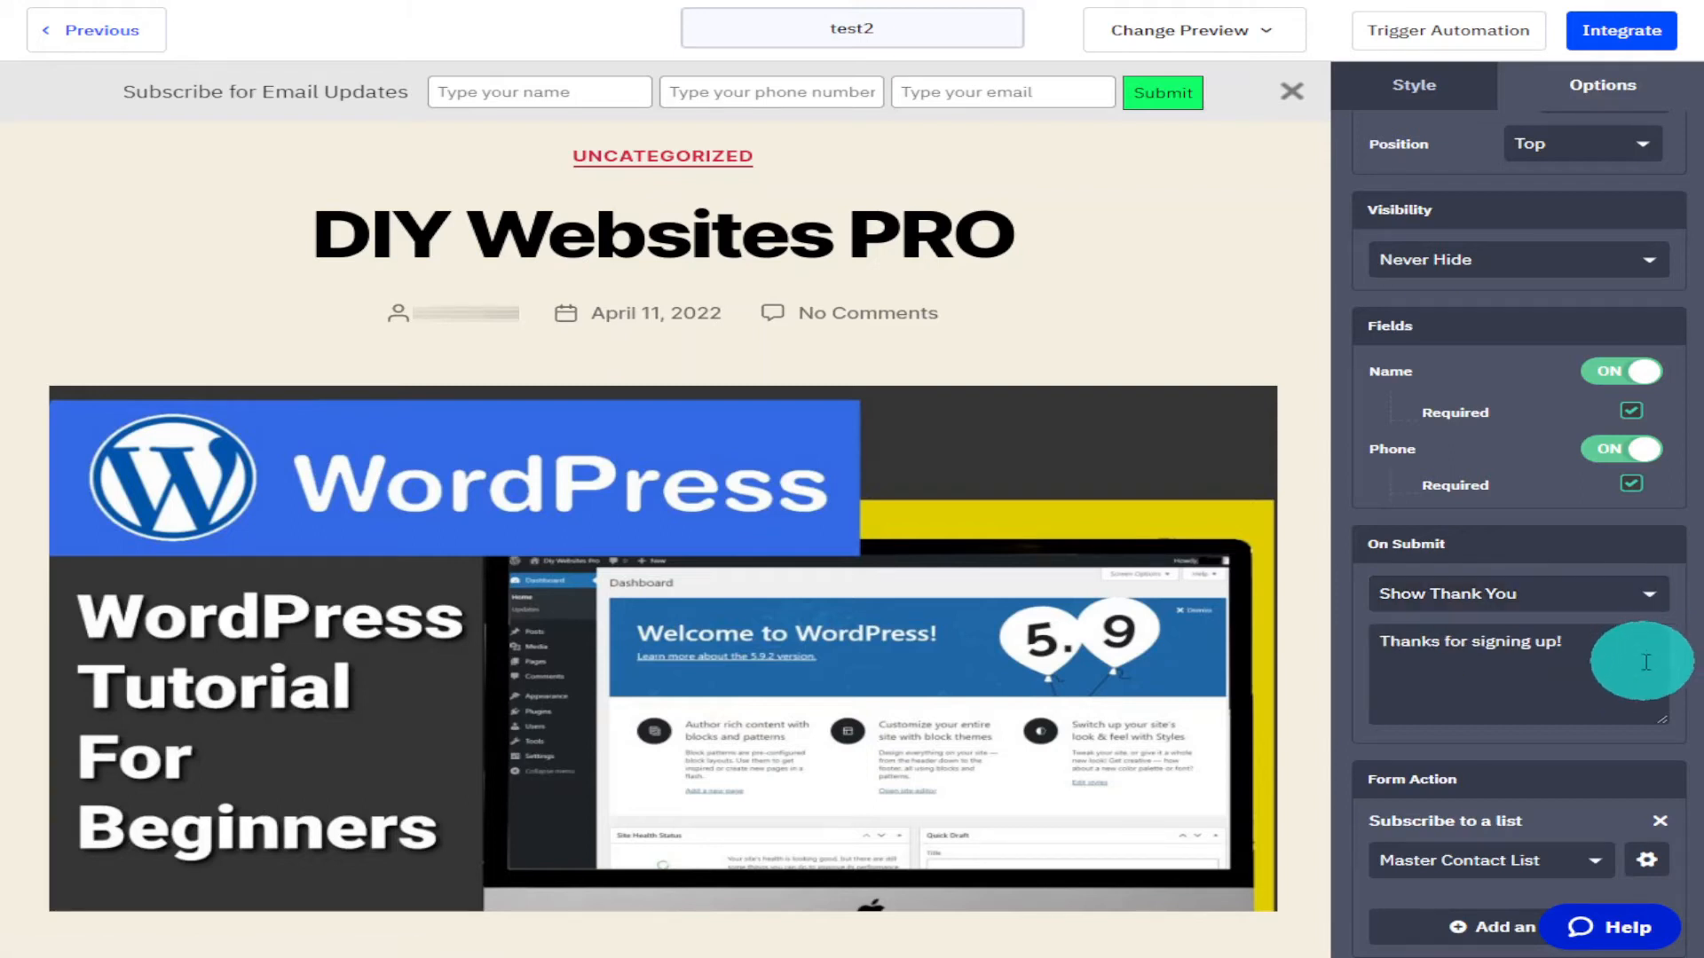
pyautogui.tripleClick(1626, 657)
pyautogui.click(1643, 648)
pyautogui.write('Your The')
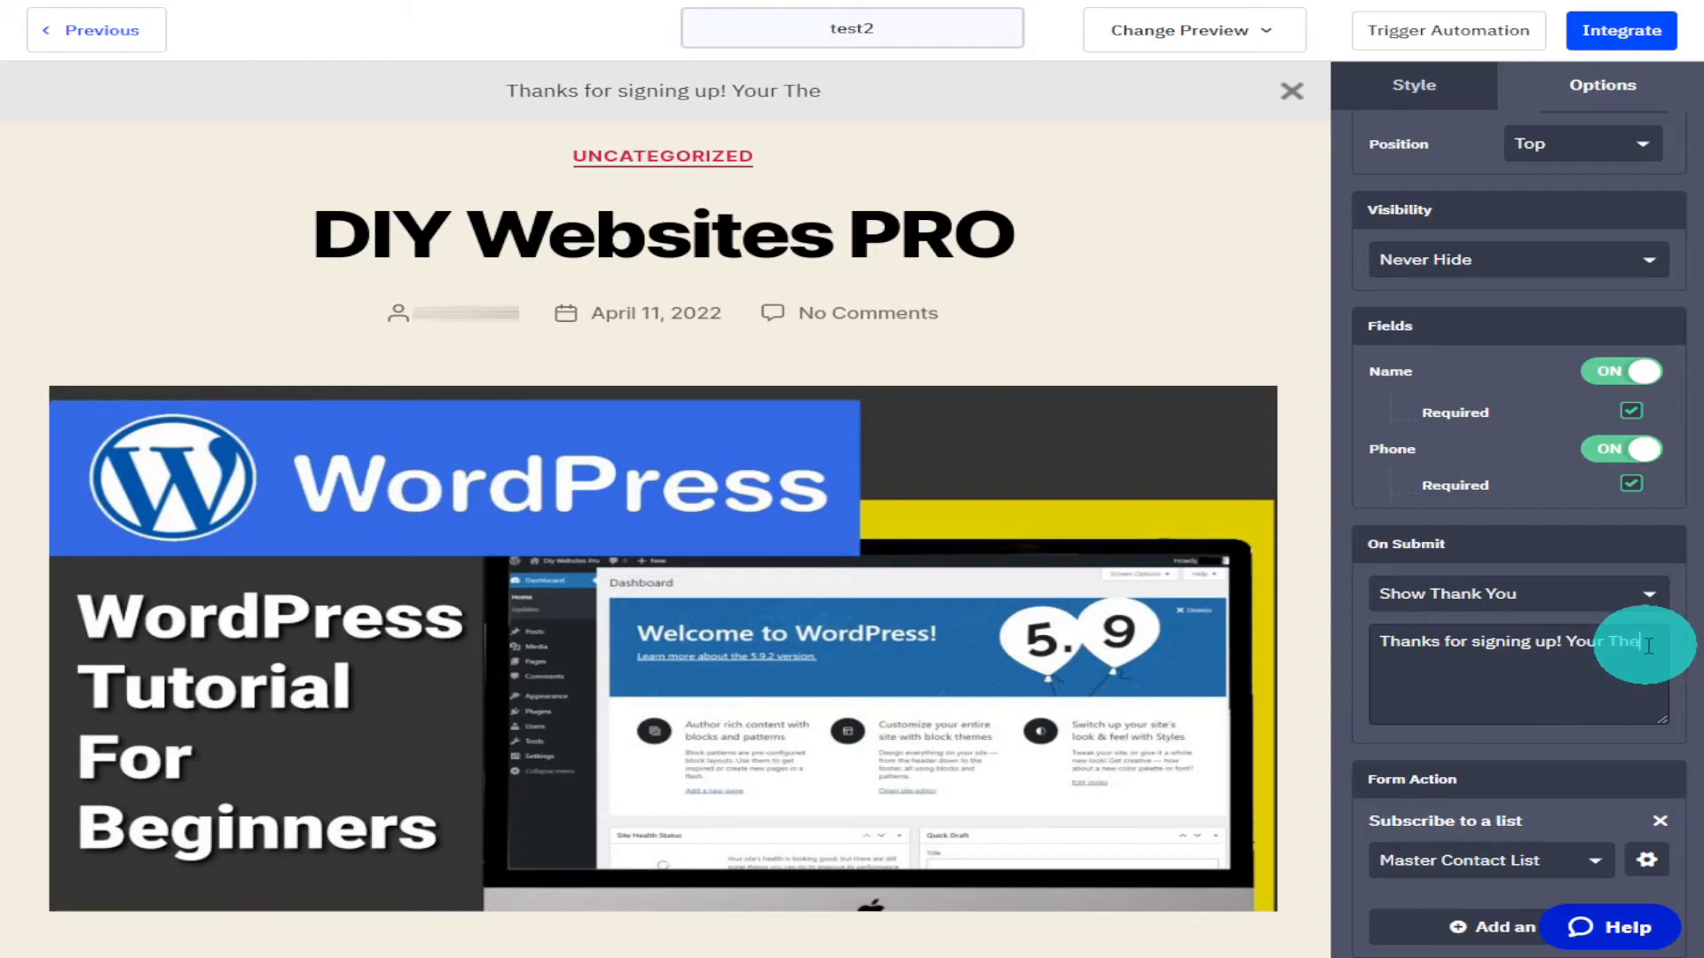
pyautogui.write(' Best')
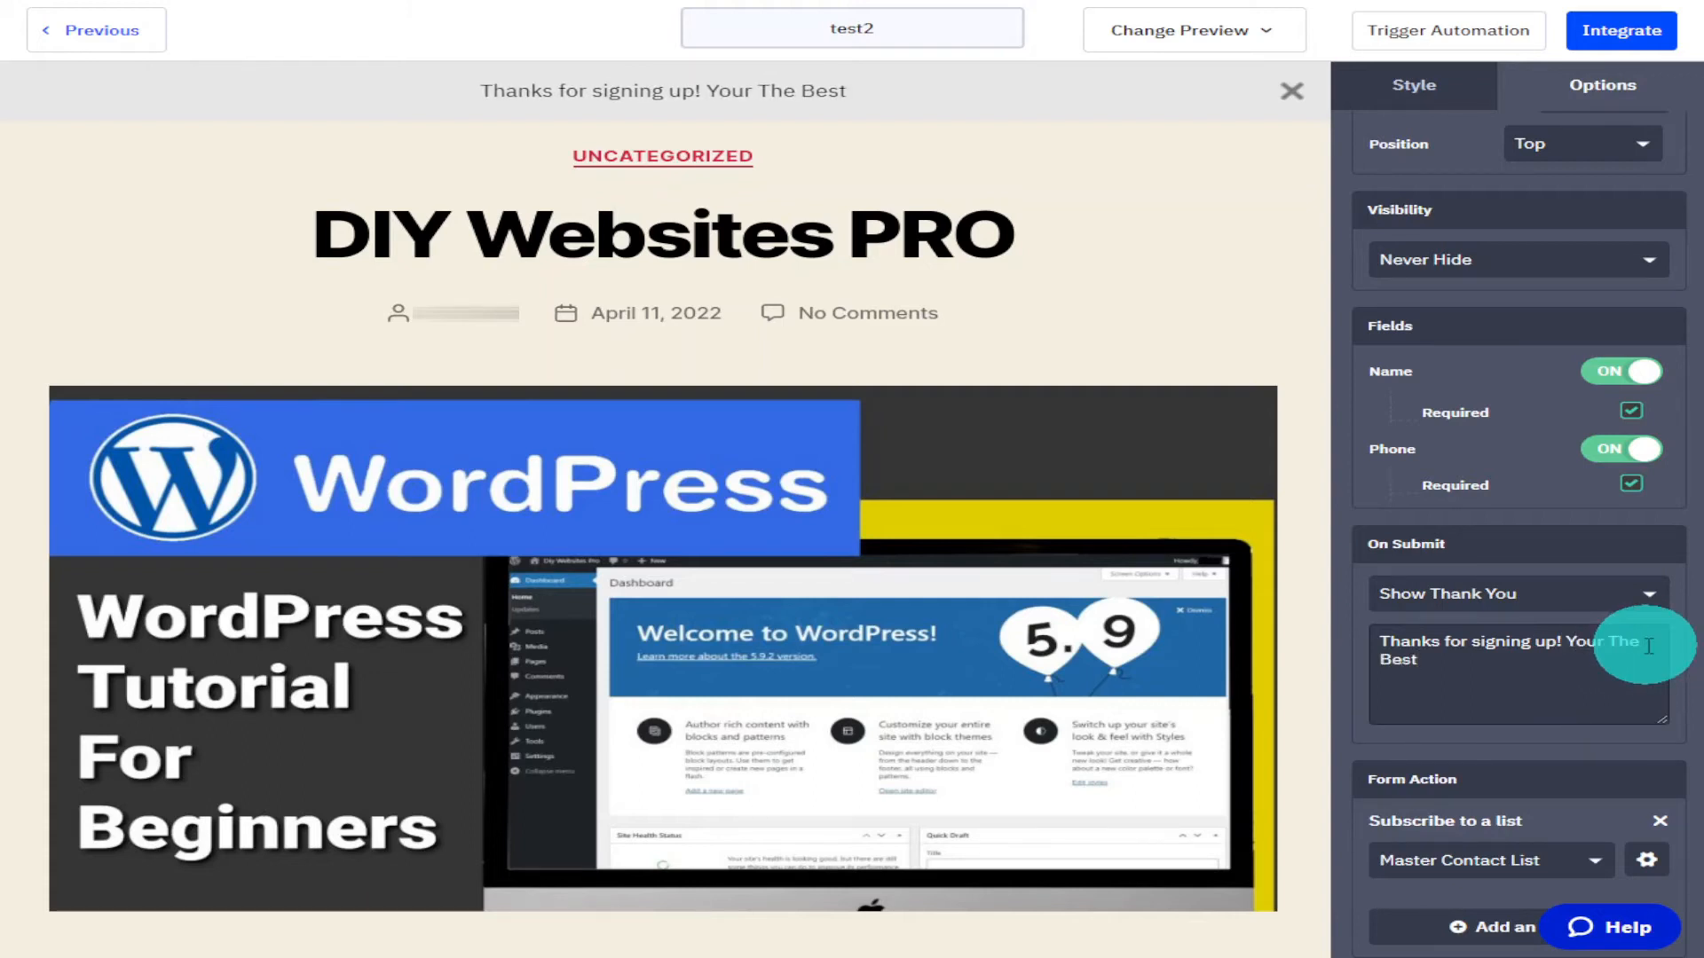
# Review the form action list subscription and advanced settings.
pyautogui.scroll(-1, 1587, 538)
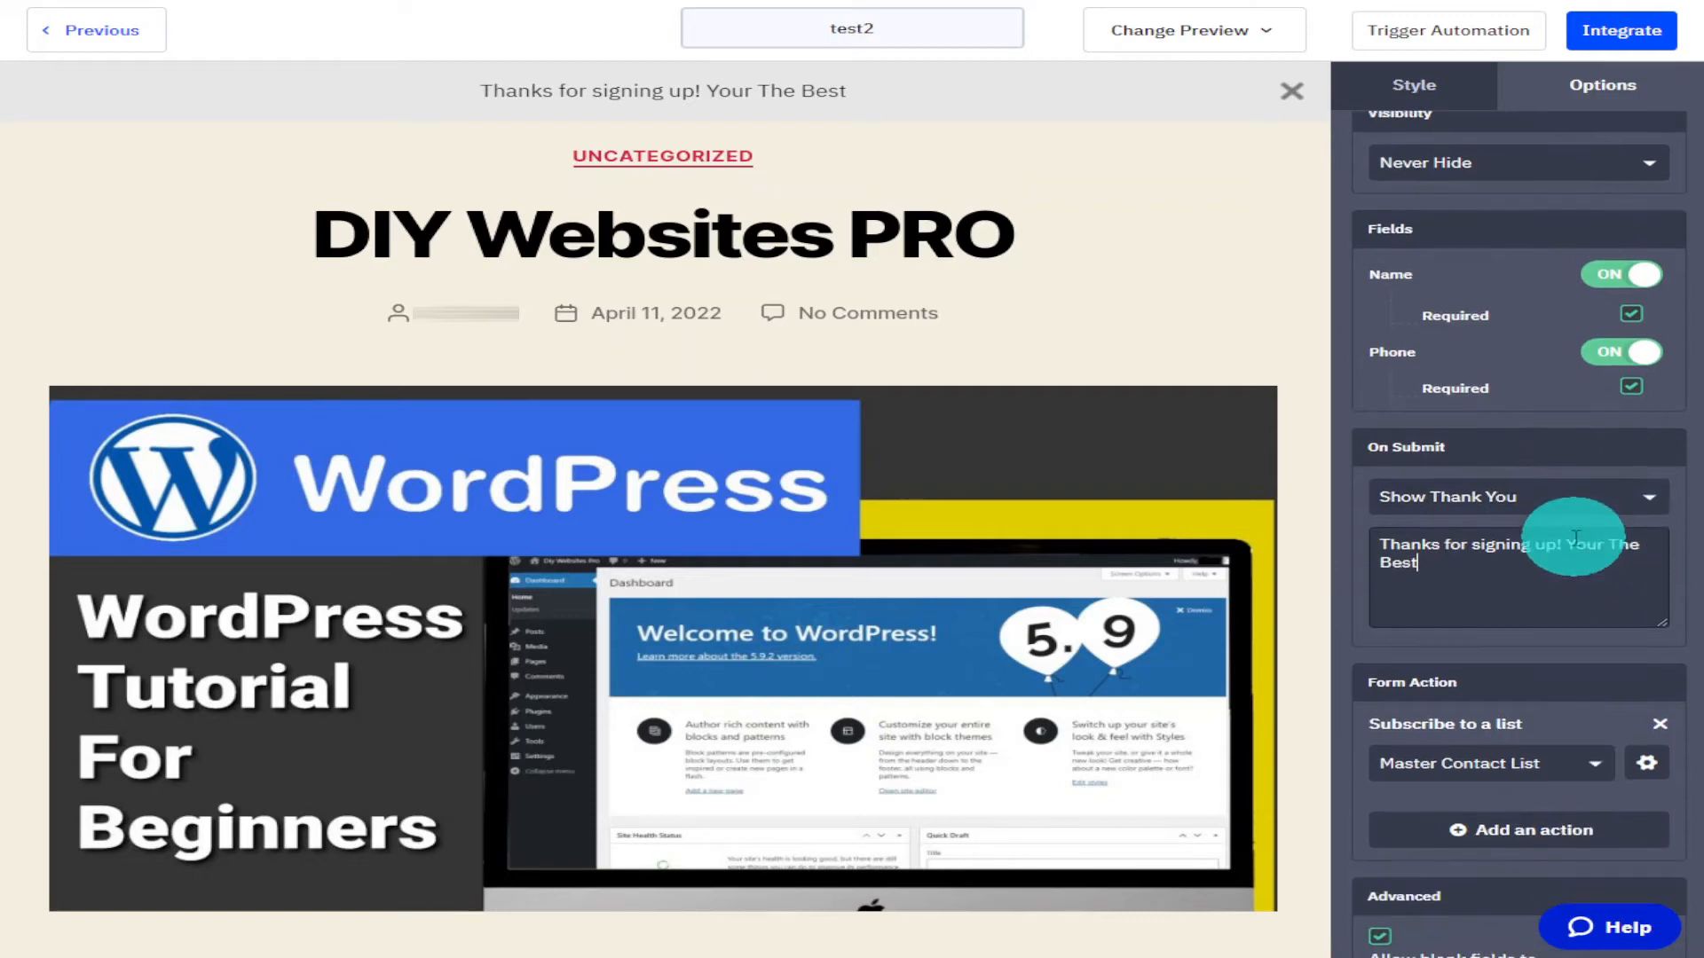
pyautogui.scroll(-1, 1663, 570)
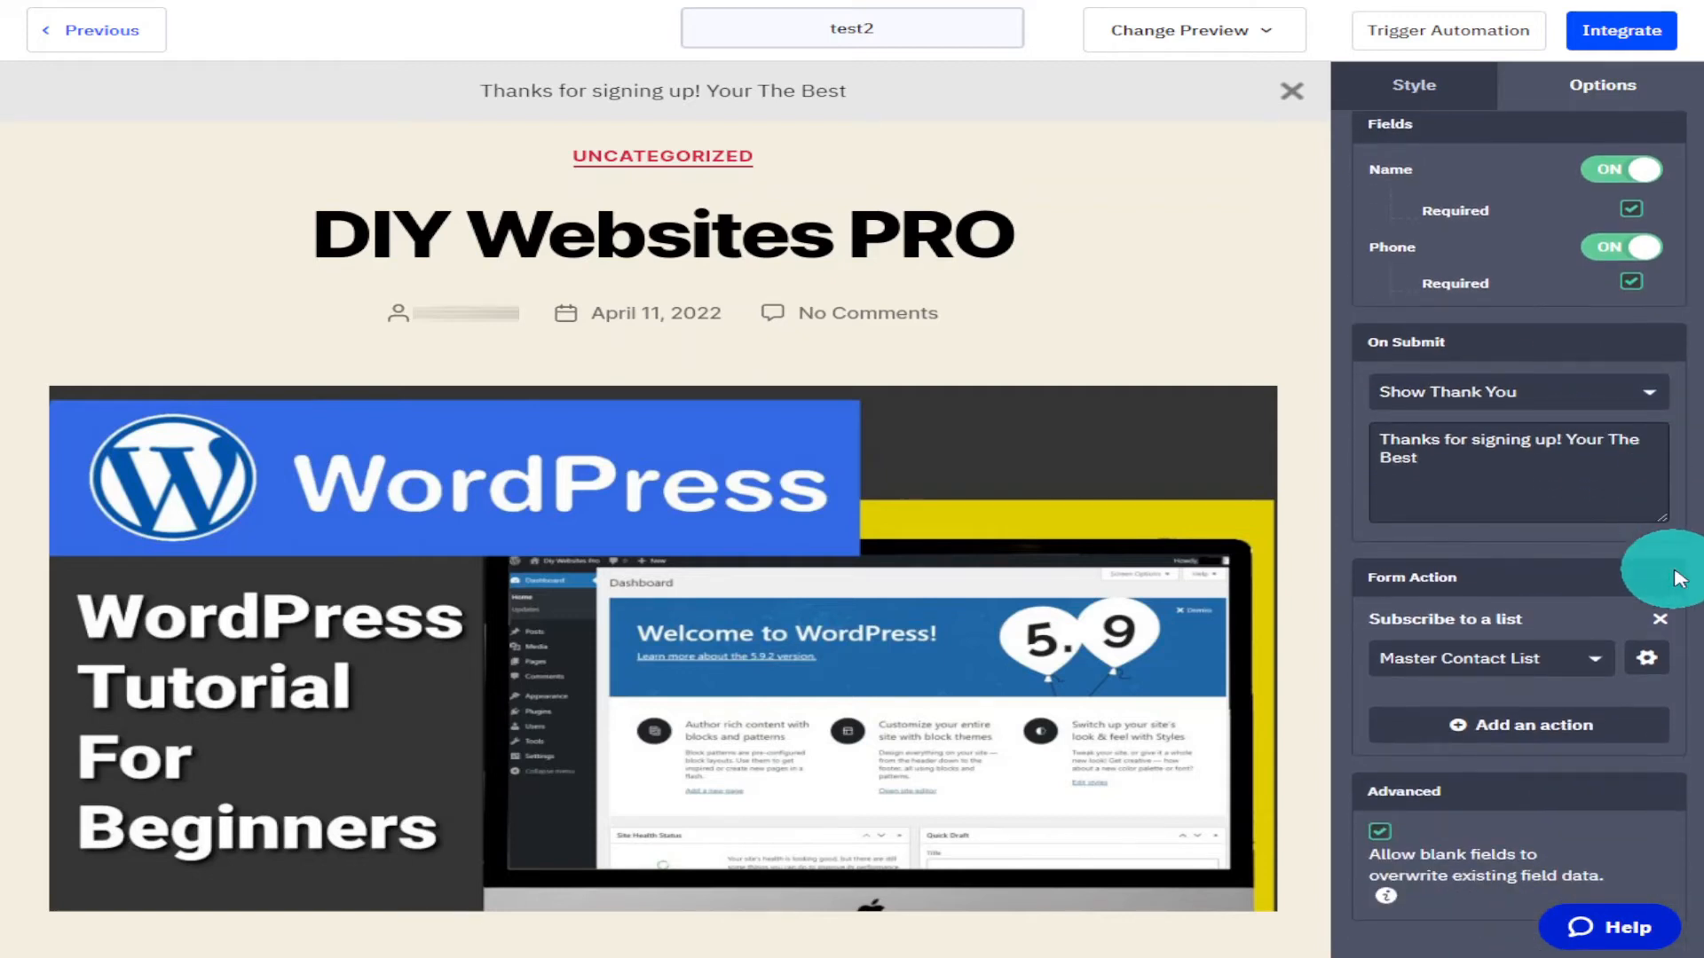
pyautogui.click(1595, 676)
pyautogui.click(1596, 676)
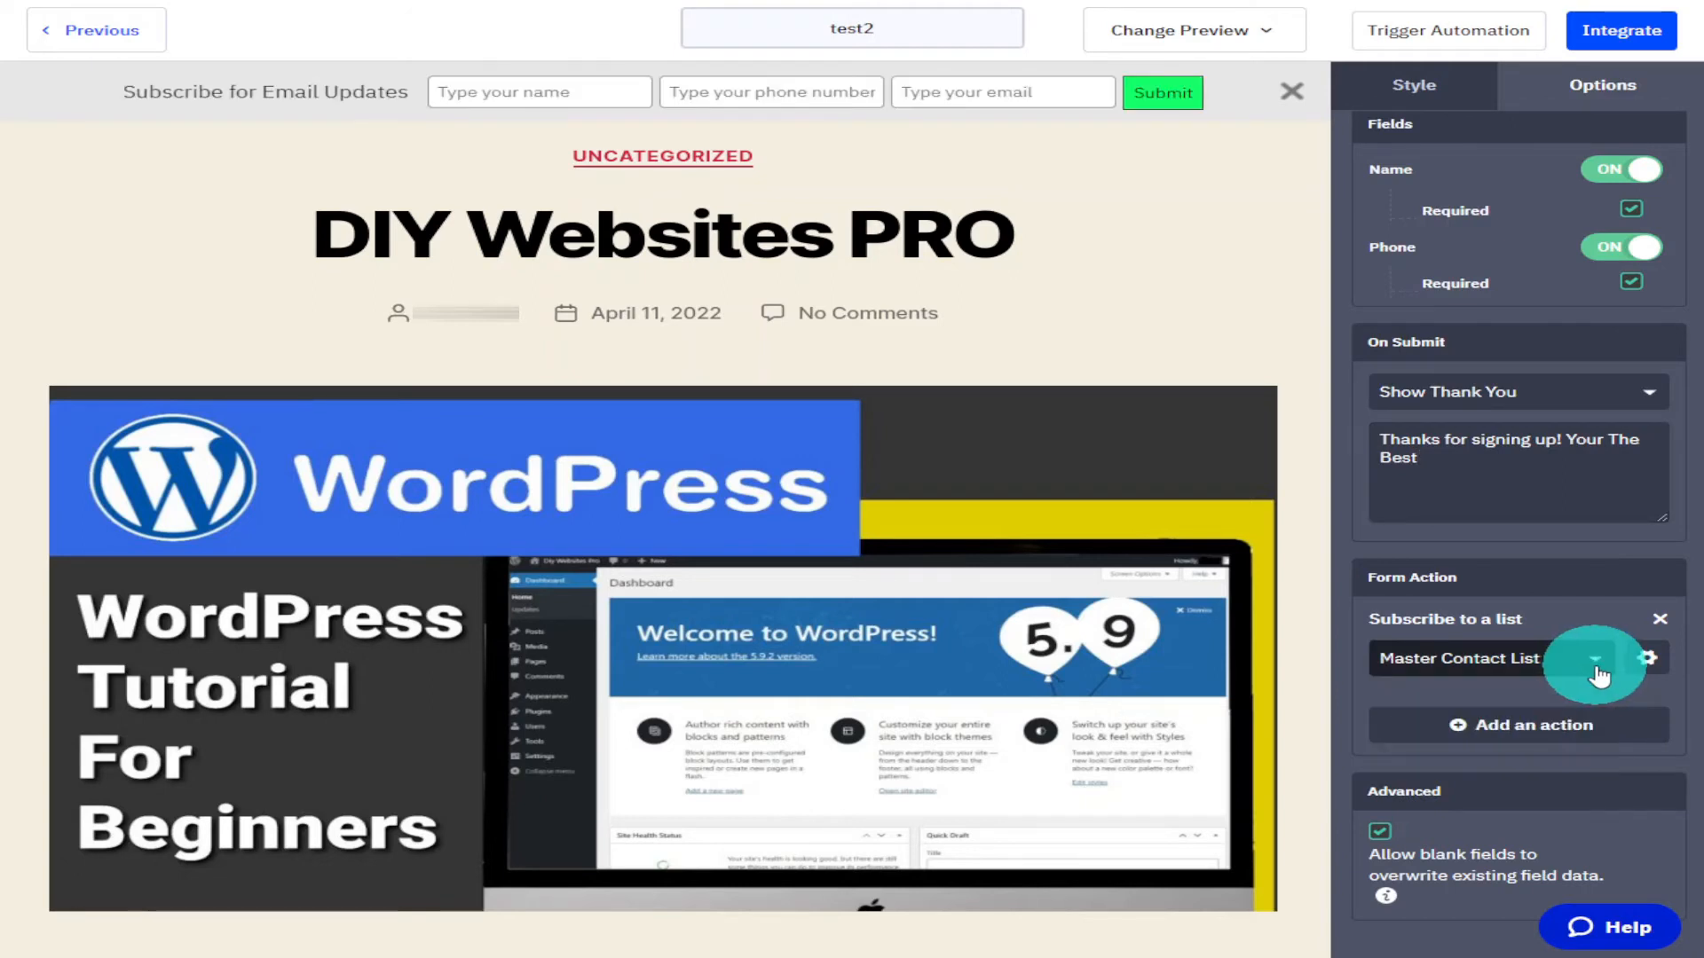
pyautogui.scroll(-1, 1597, 677)
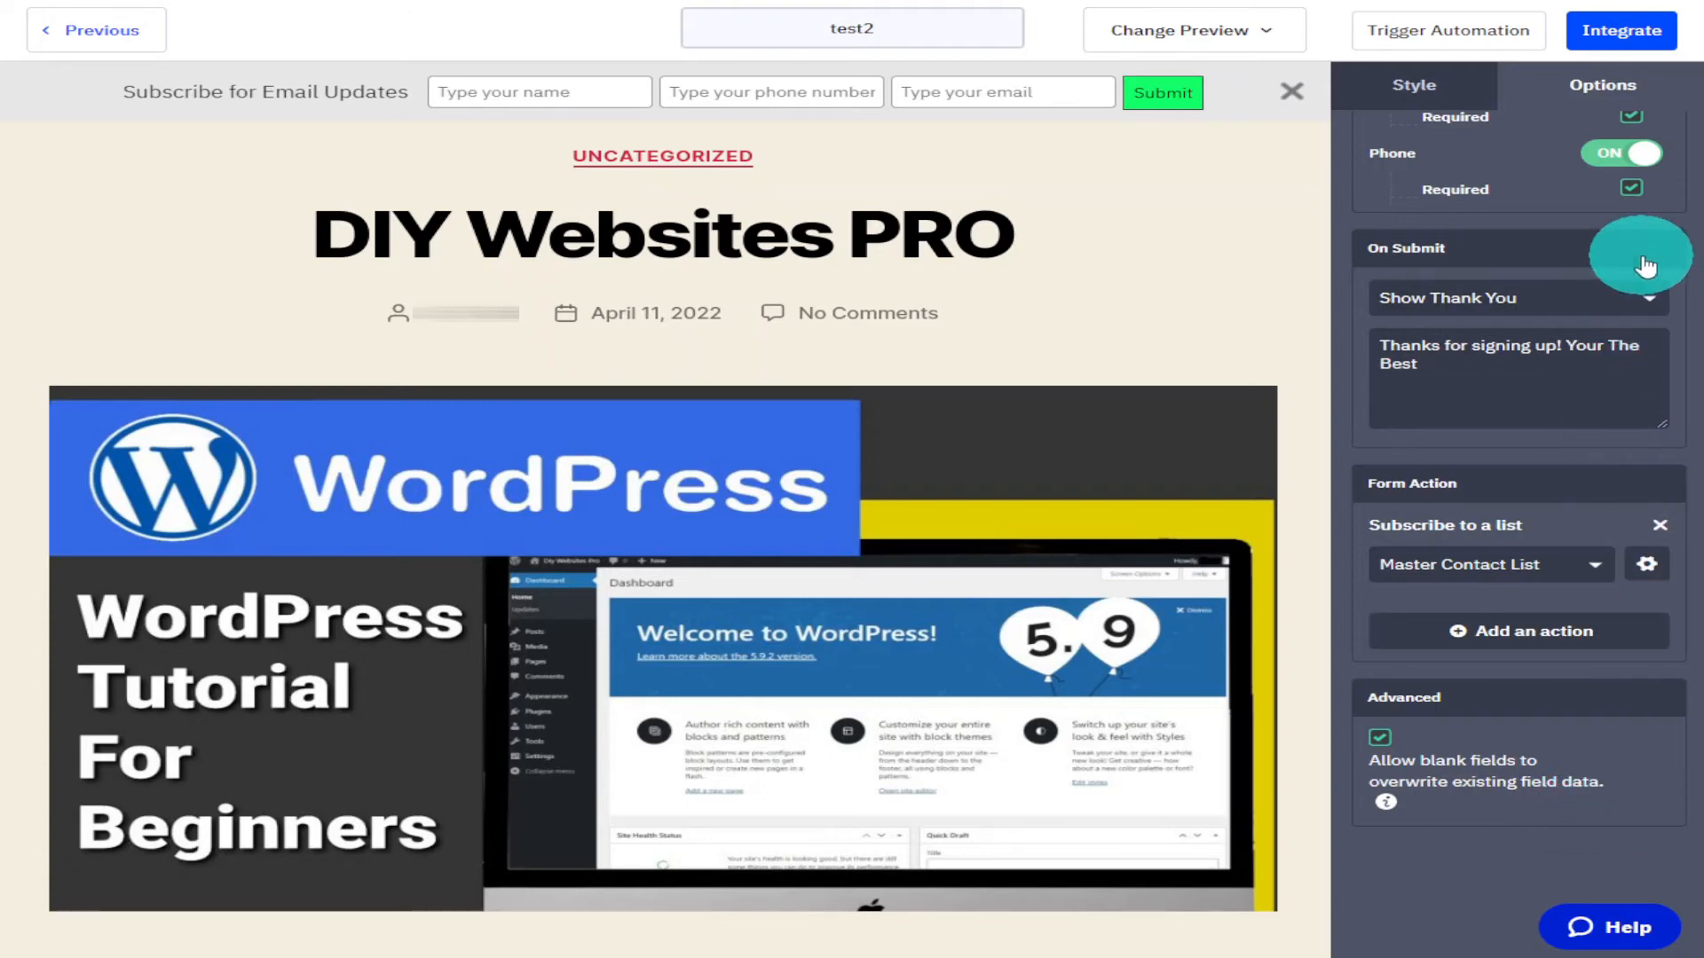
pyautogui.scroll(6, 1608, 160)
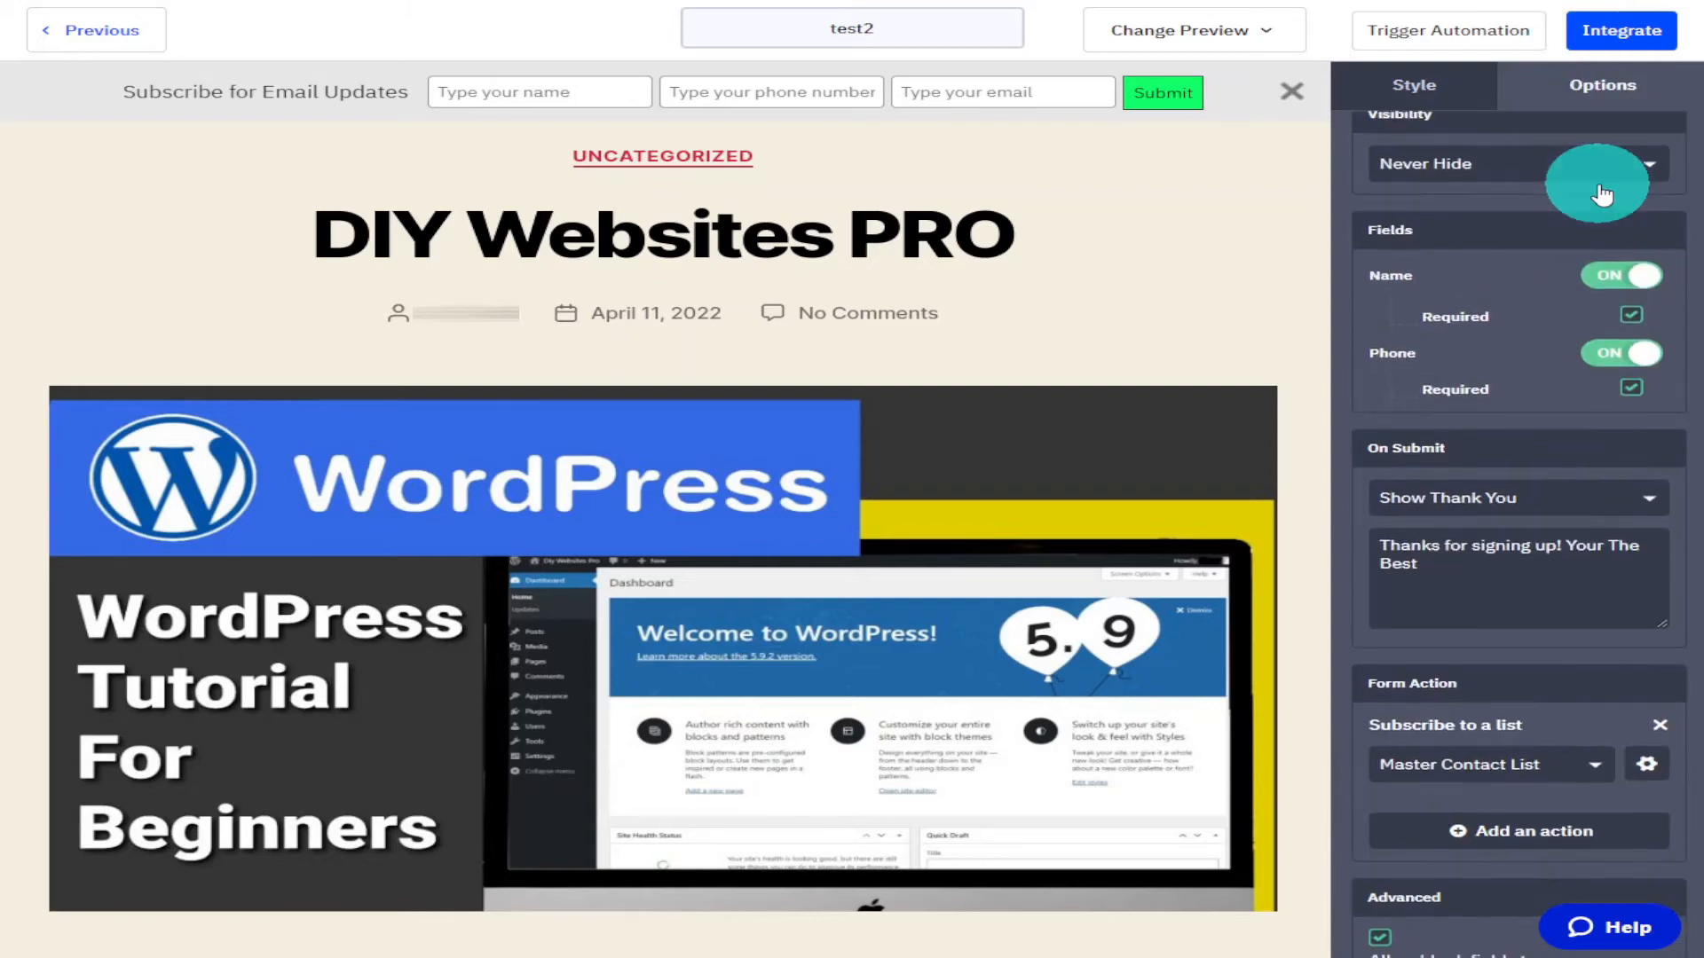
# Open the integration page and copy the simple embed code.
pyautogui.click(1592, 50)
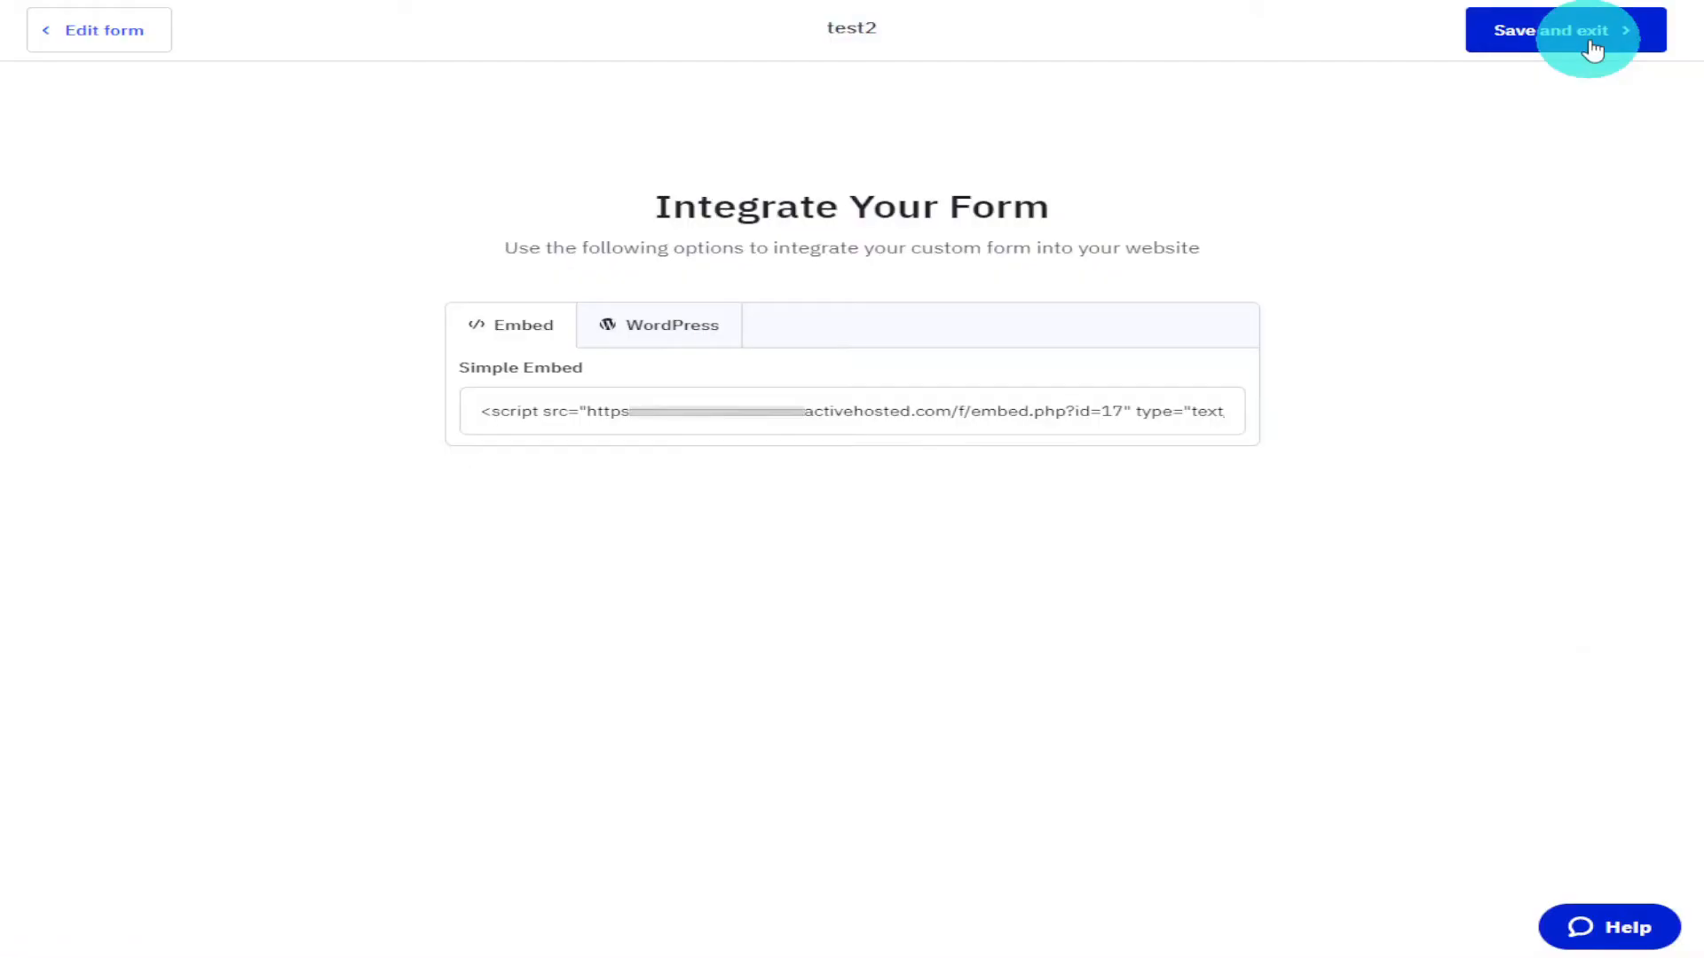
pyautogui.click(1075, 410)
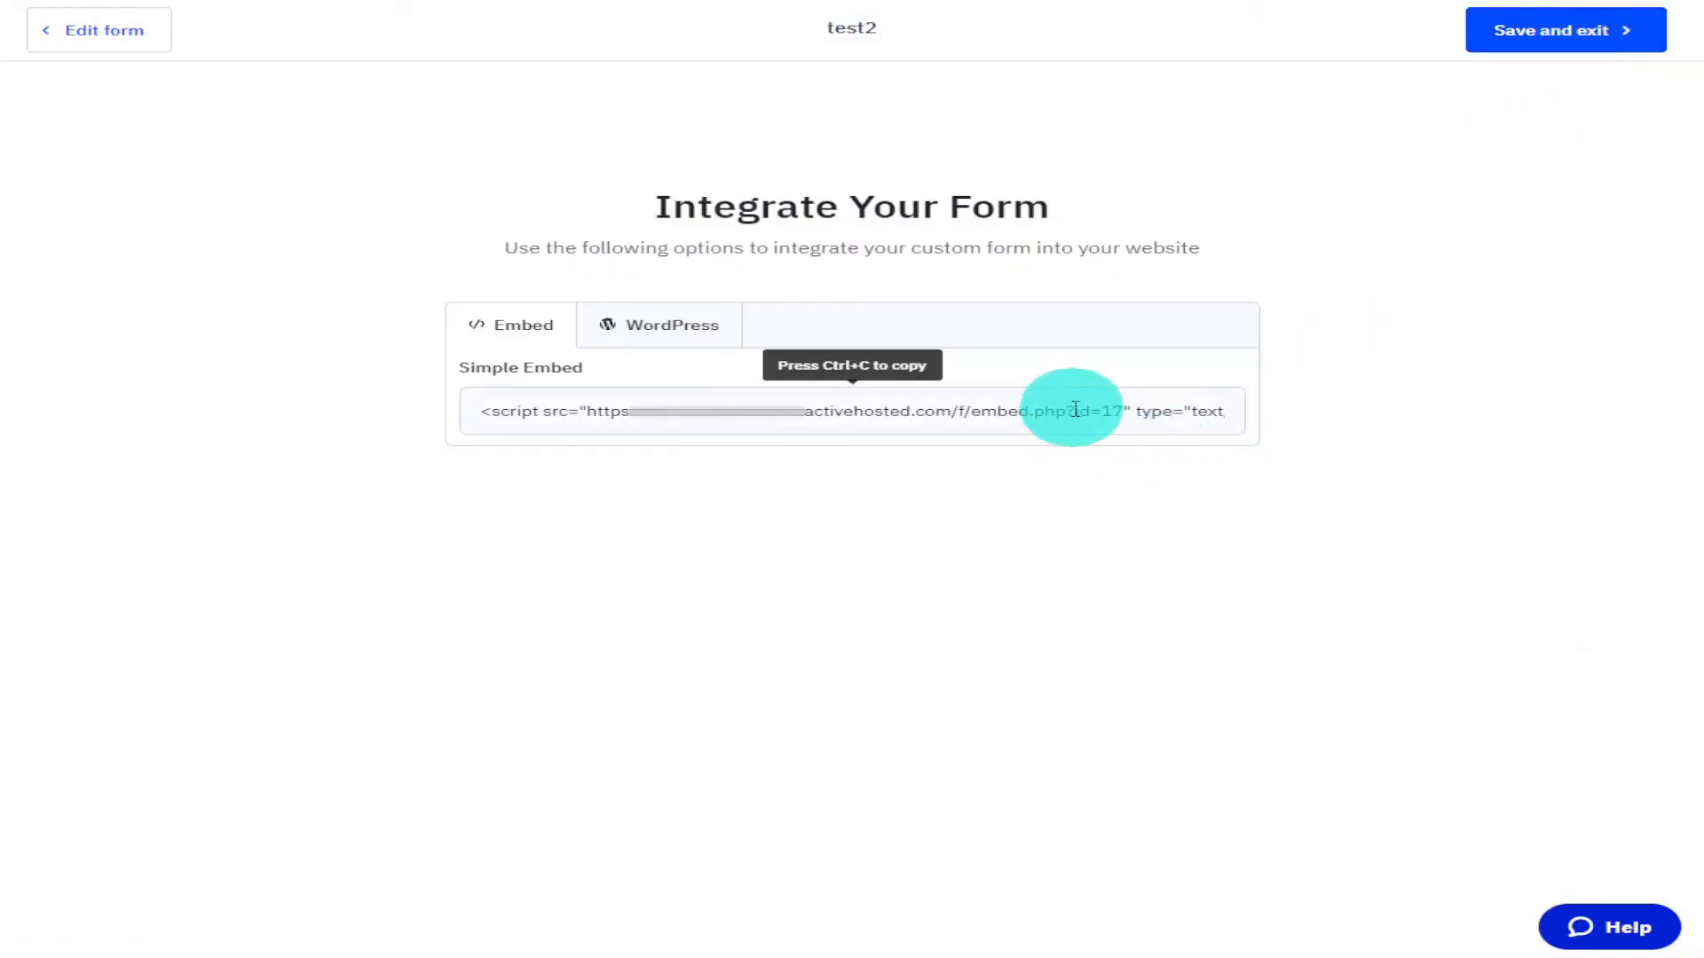
# Select the simple embed script and copy it to the clipboard.
pyautogui.click(1076, 410)
pyautogui.rightClick(1075, 410)
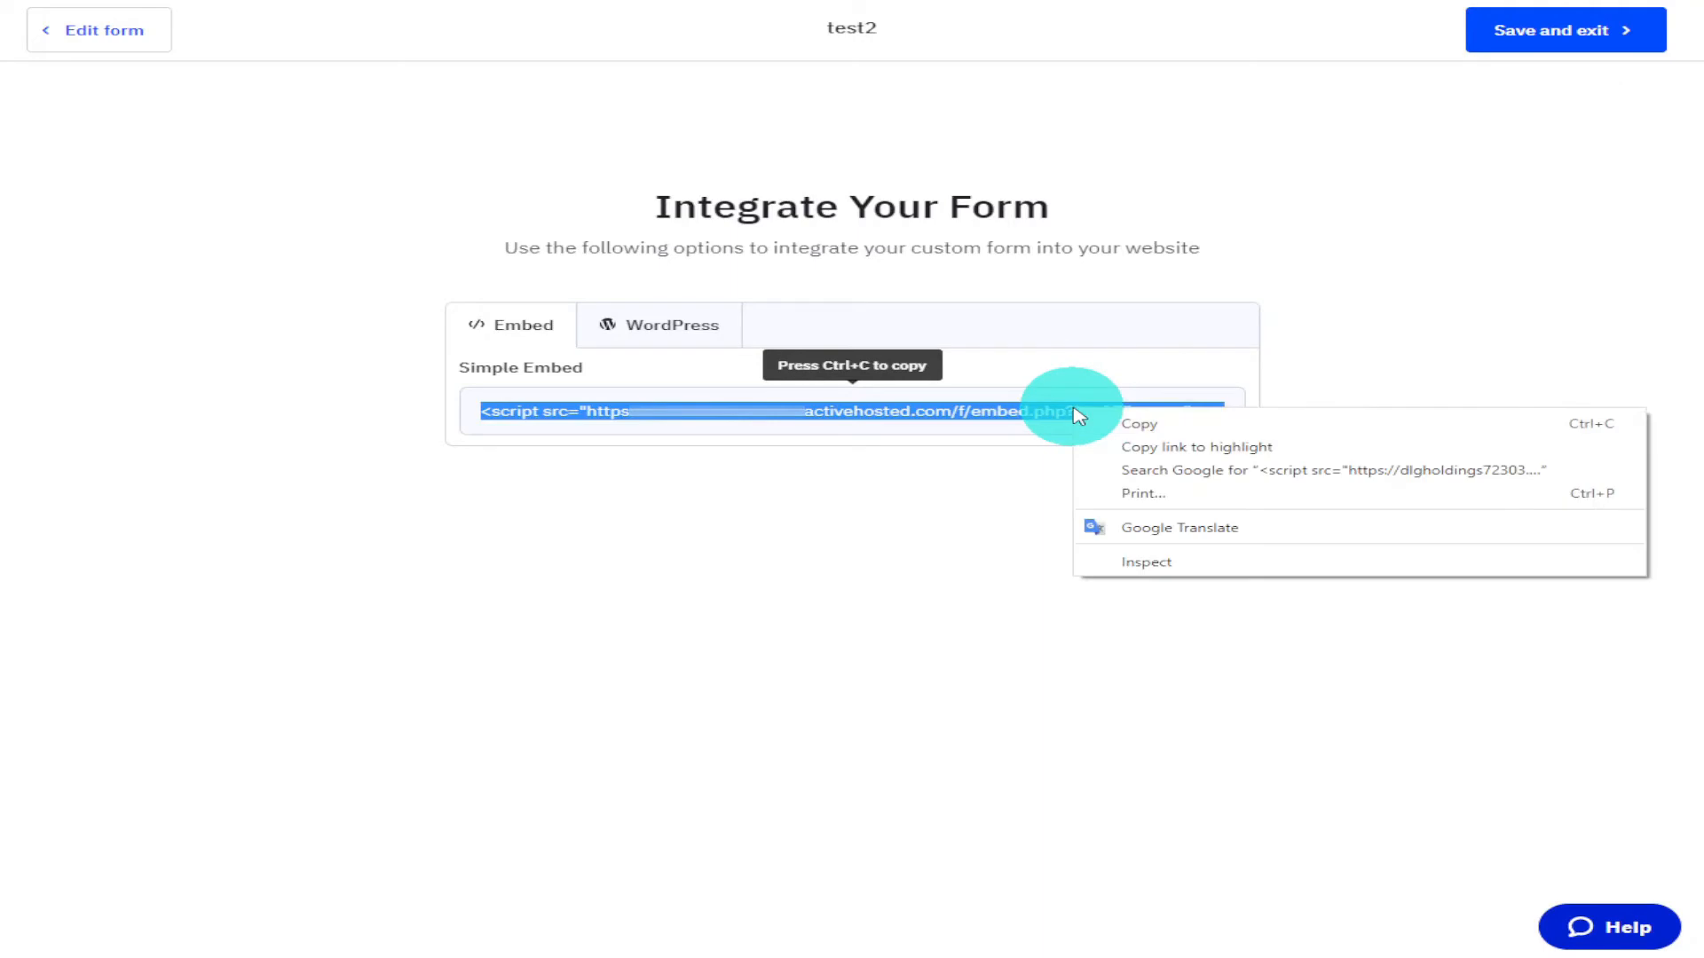
pyautogui.click(1126, 421)
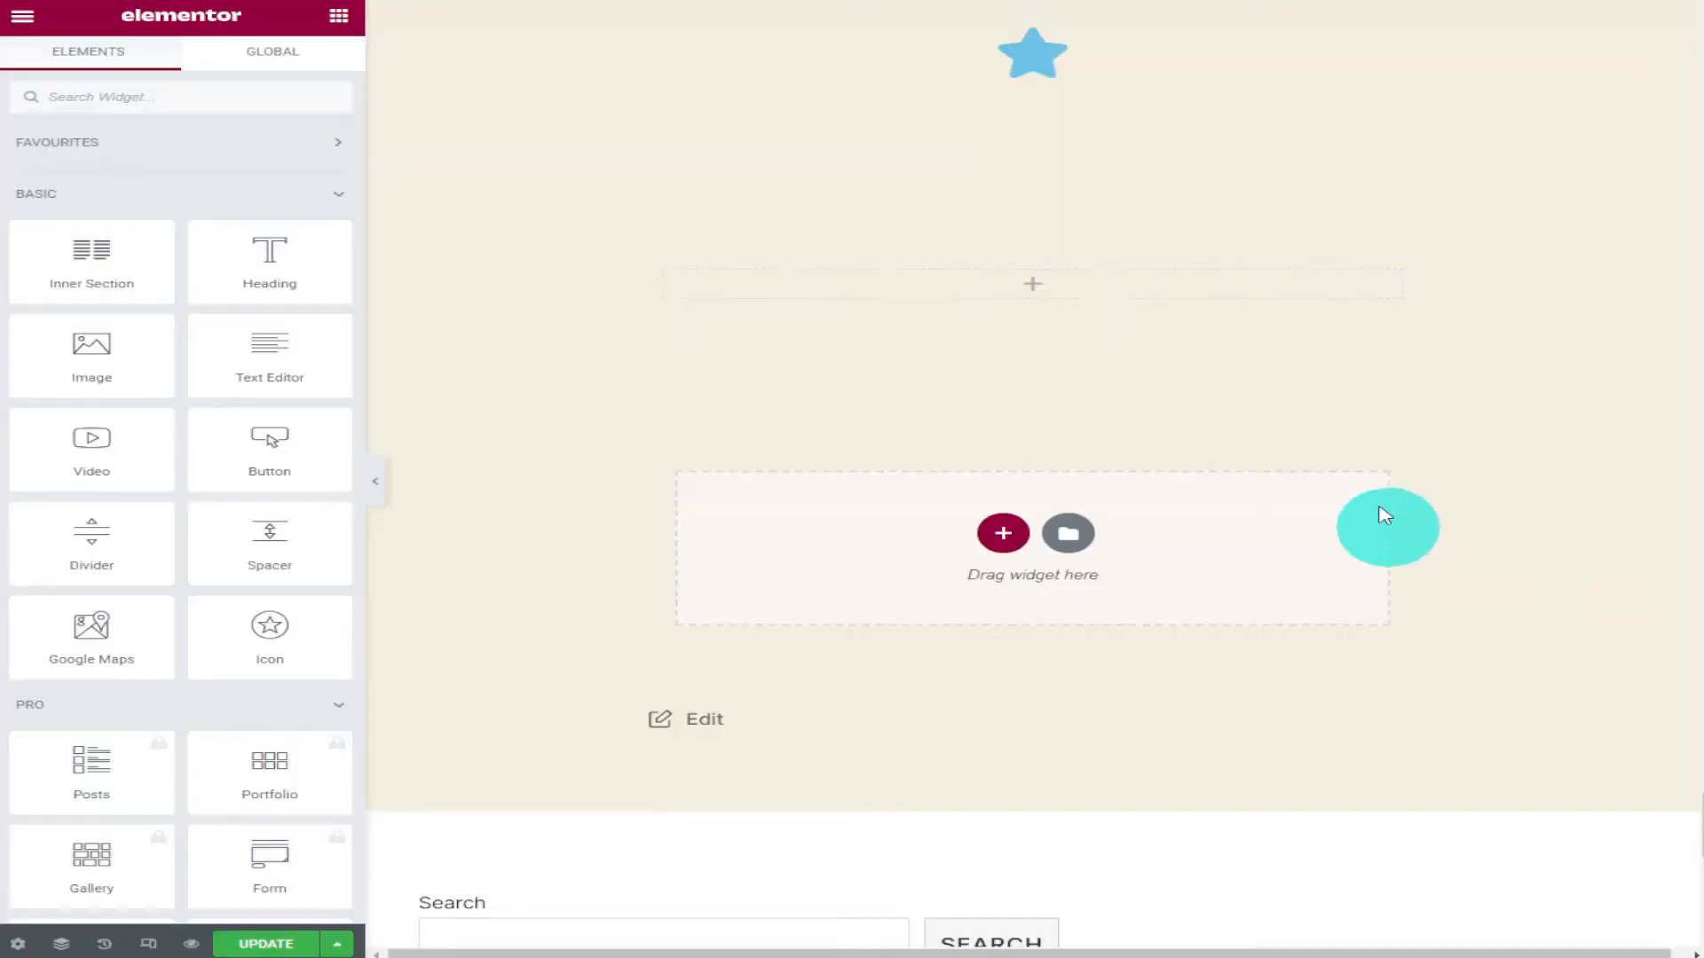
# Add a Shortcode widget to the empty section at the top of the Elementor page.
pyautogui.click(1025, 288)
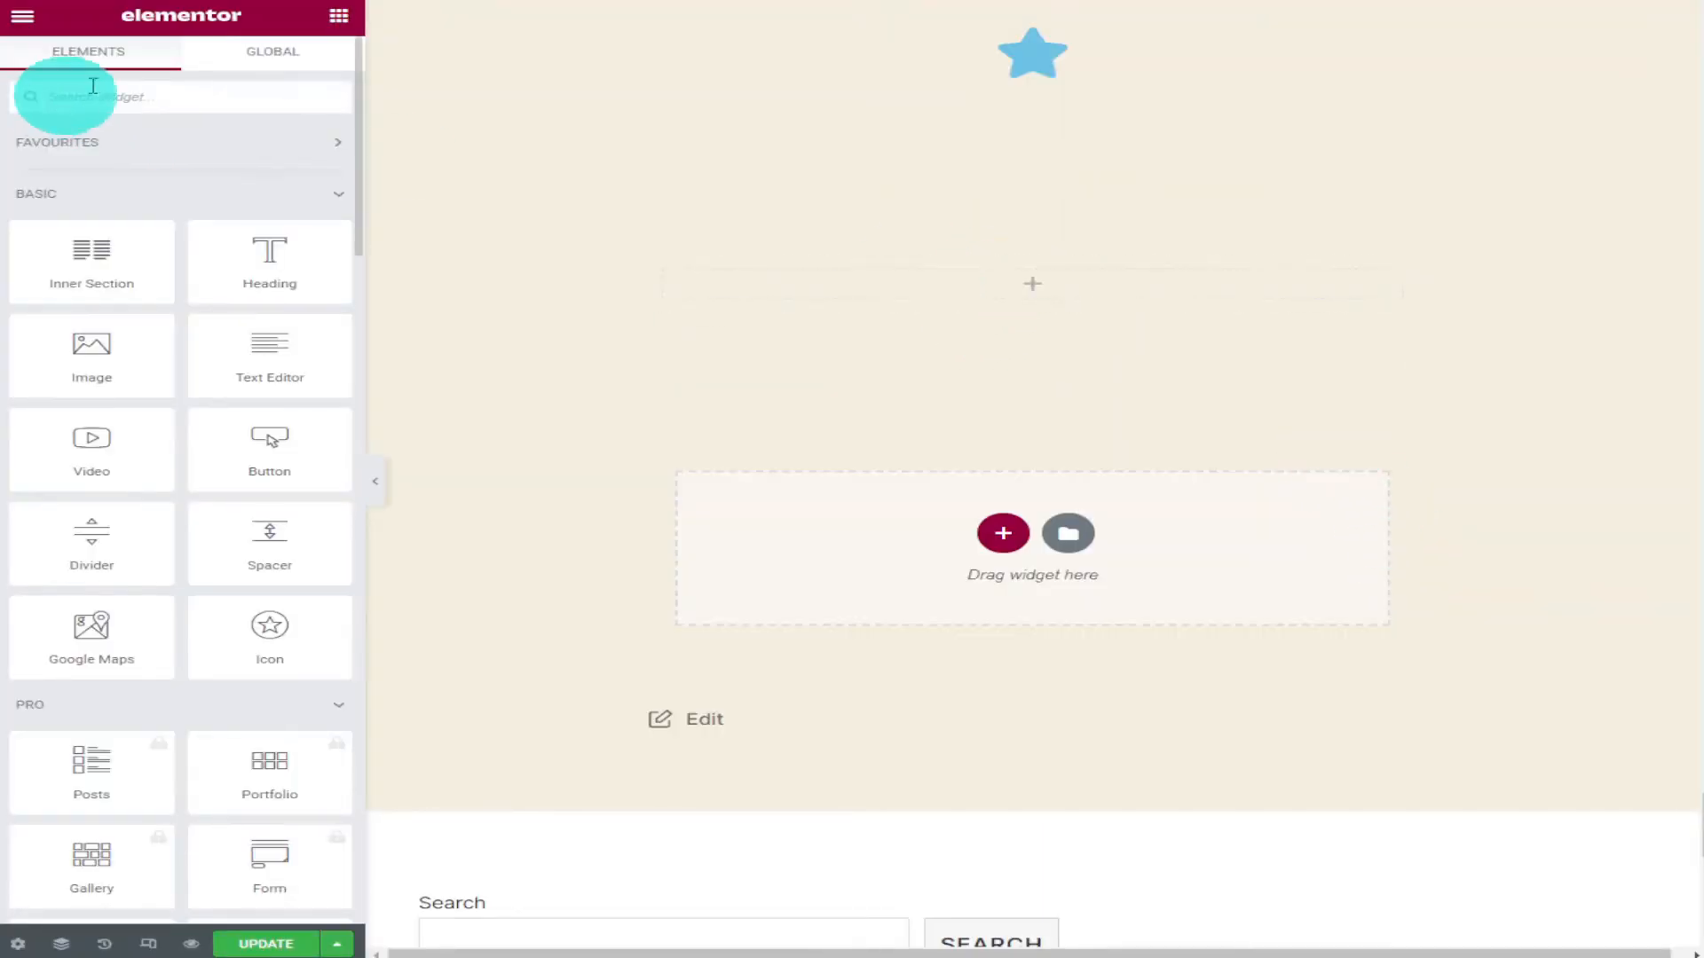
pyautogui.click(142, 94)
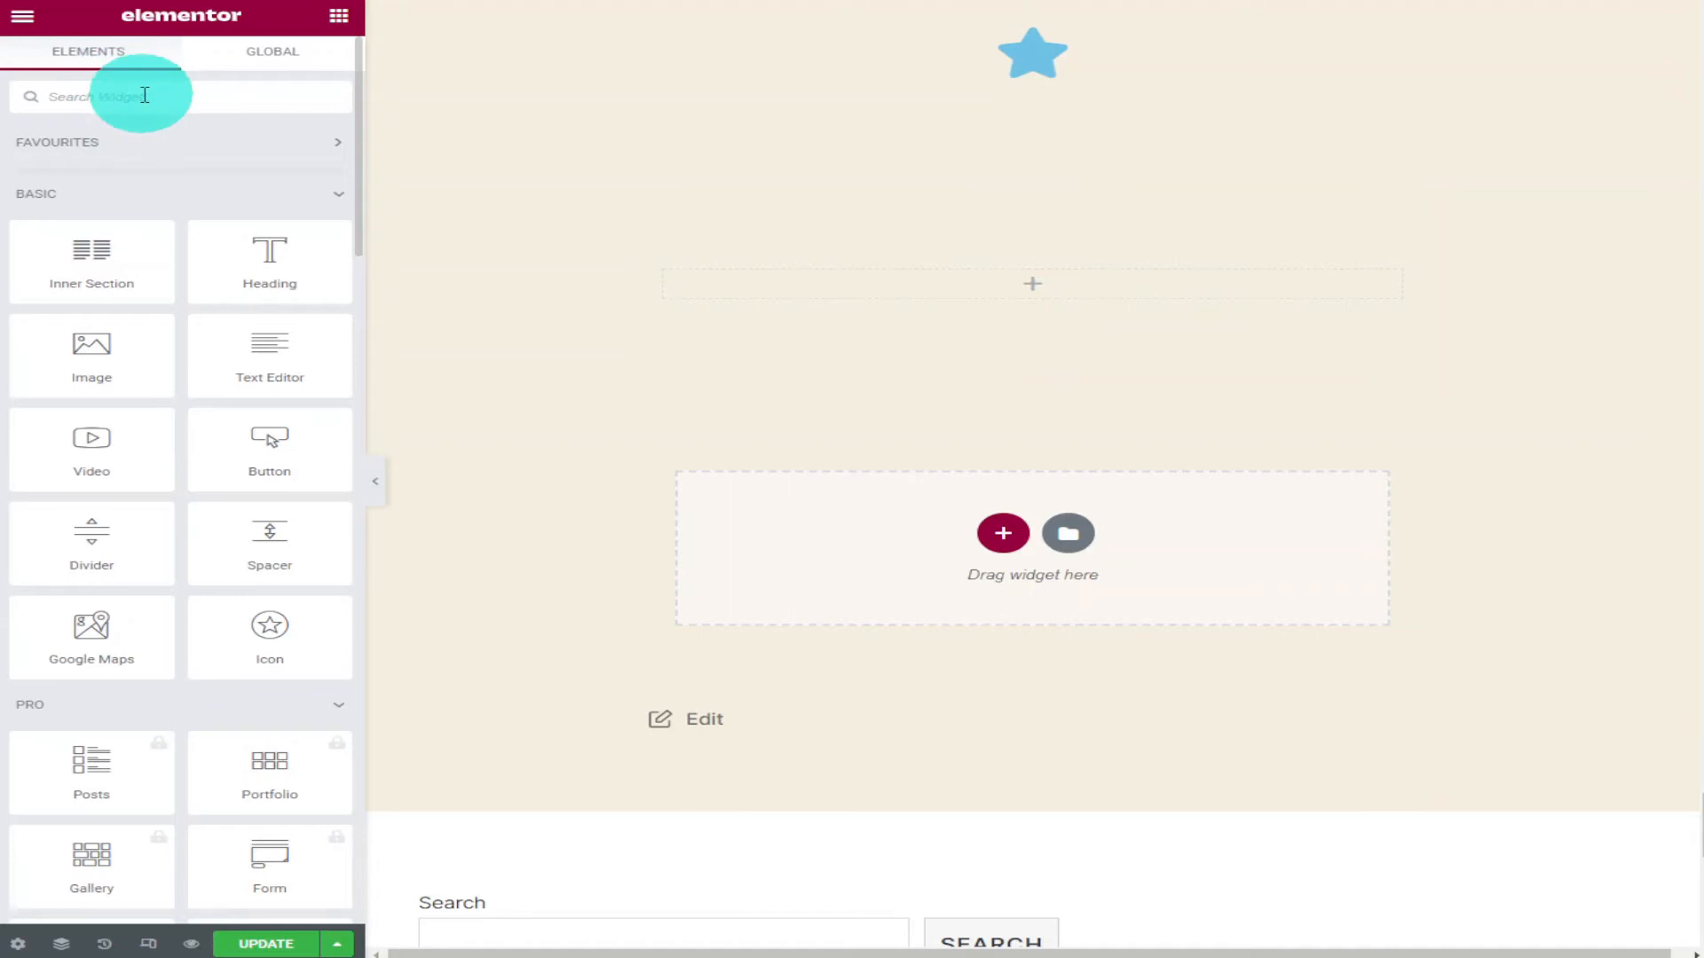
pyautogui.write('sho')
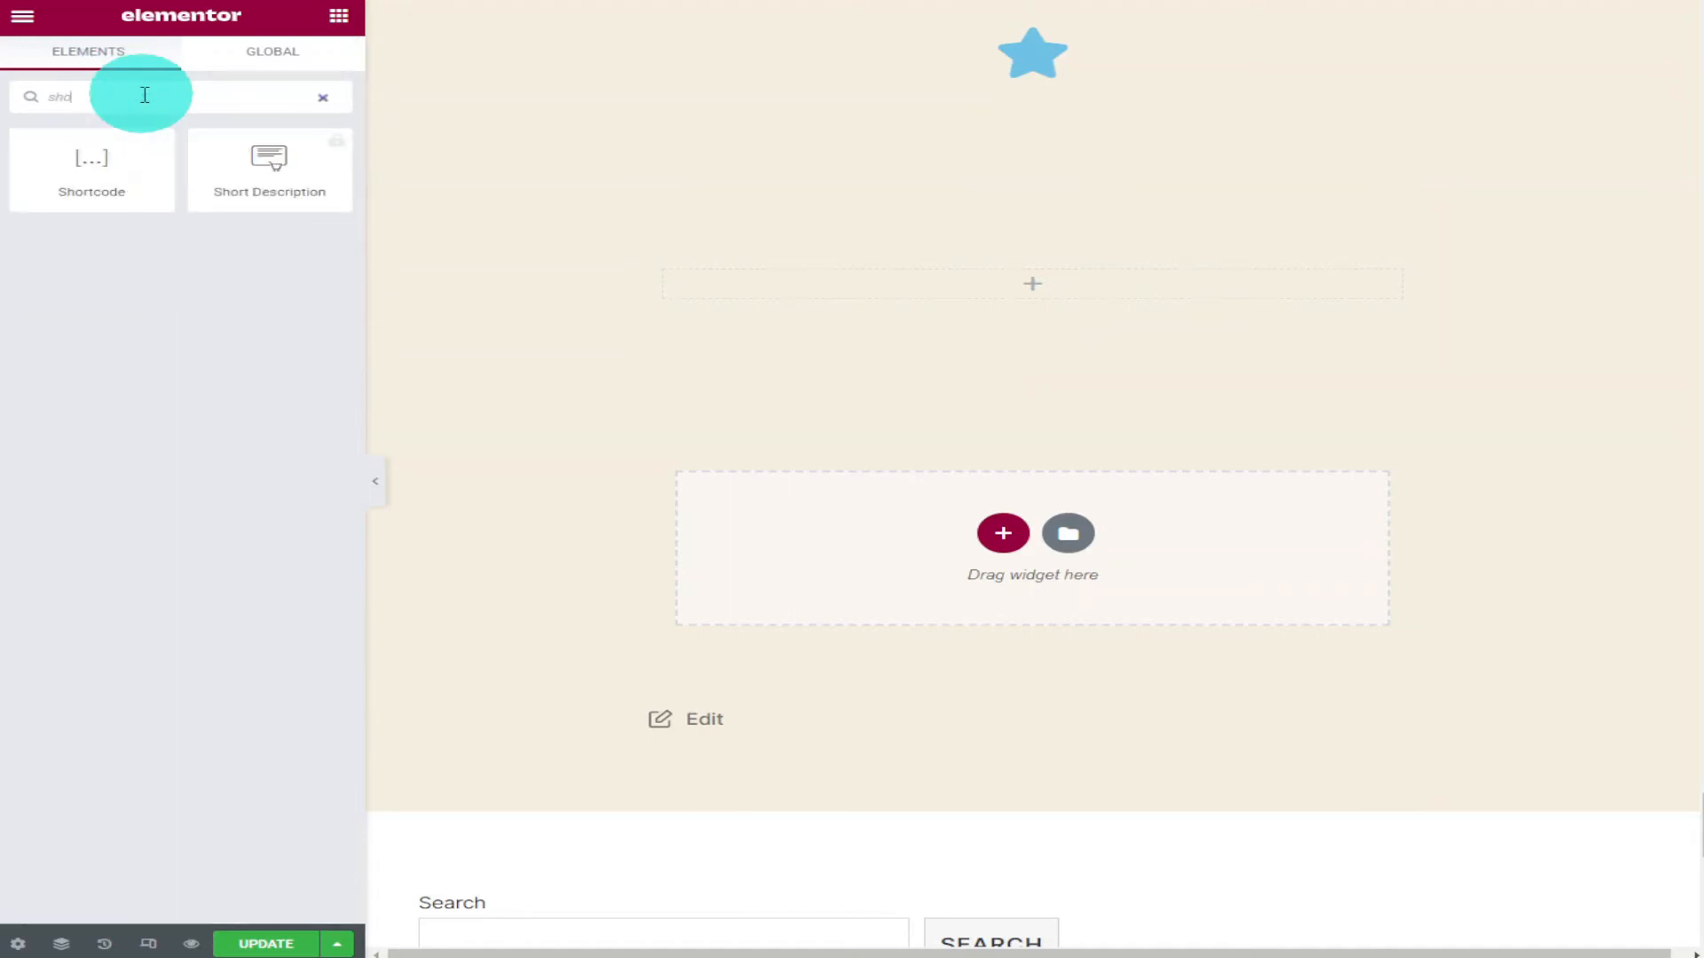
pyautogui.moveTo(110, 141); pyautogui.dragTo(1010, 293)
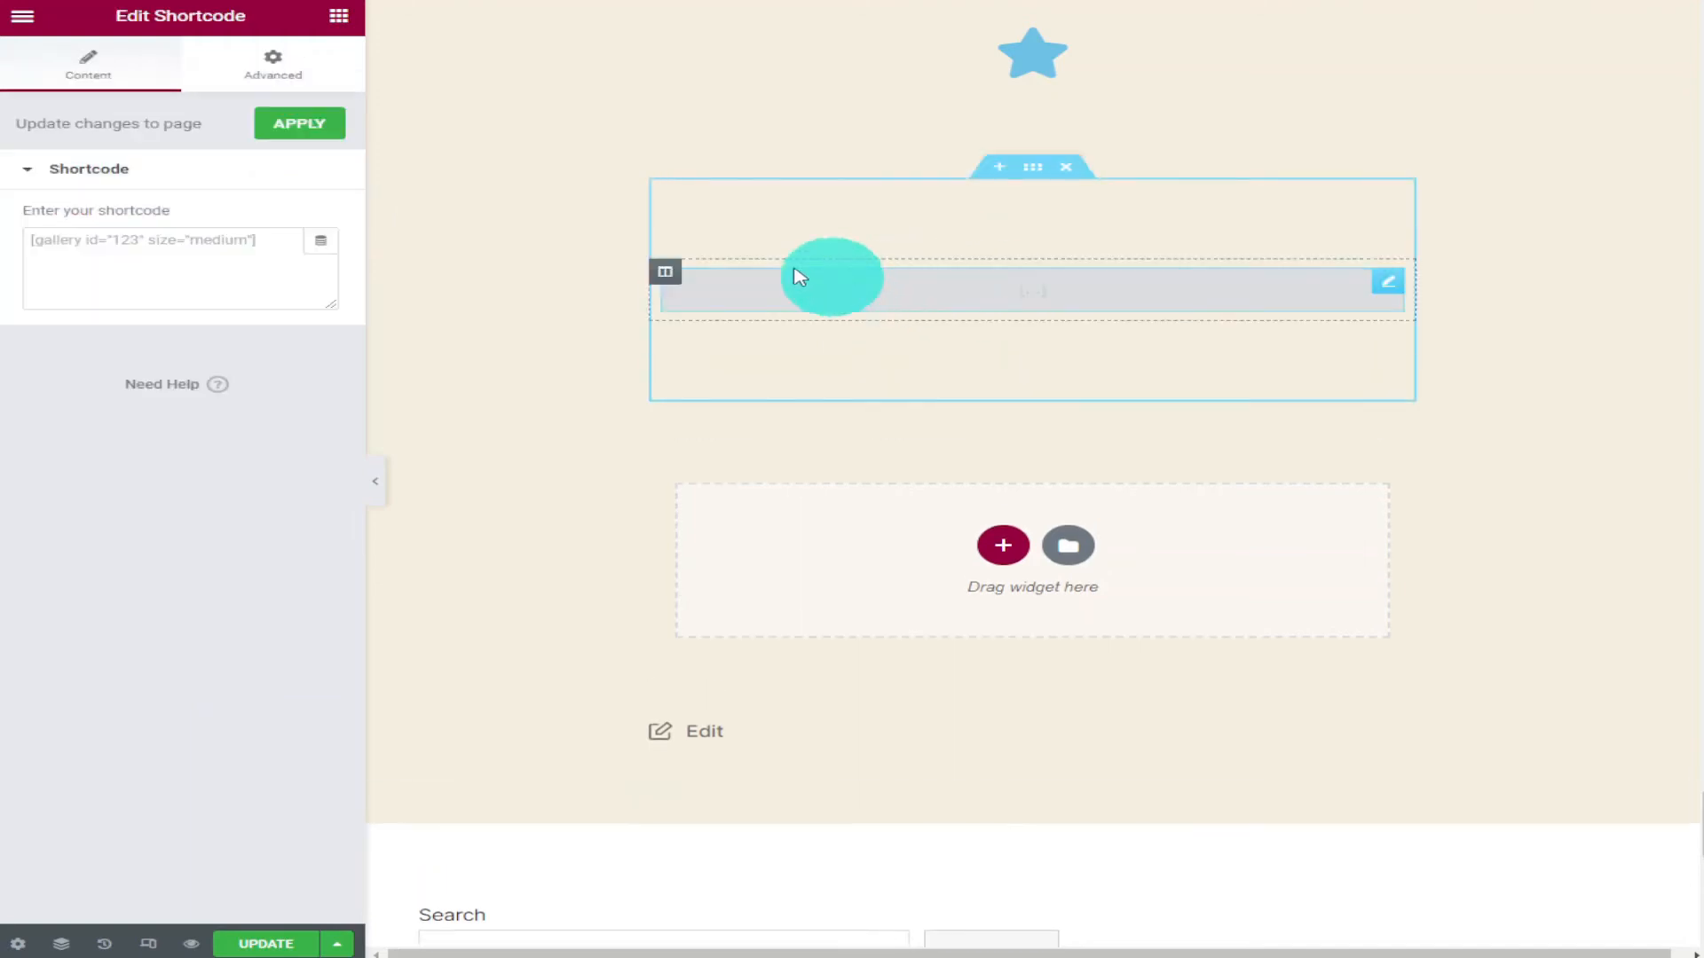
# Paste the embed script into the shortcode field and update the page.
pyautogui.rightClick(148, 236)
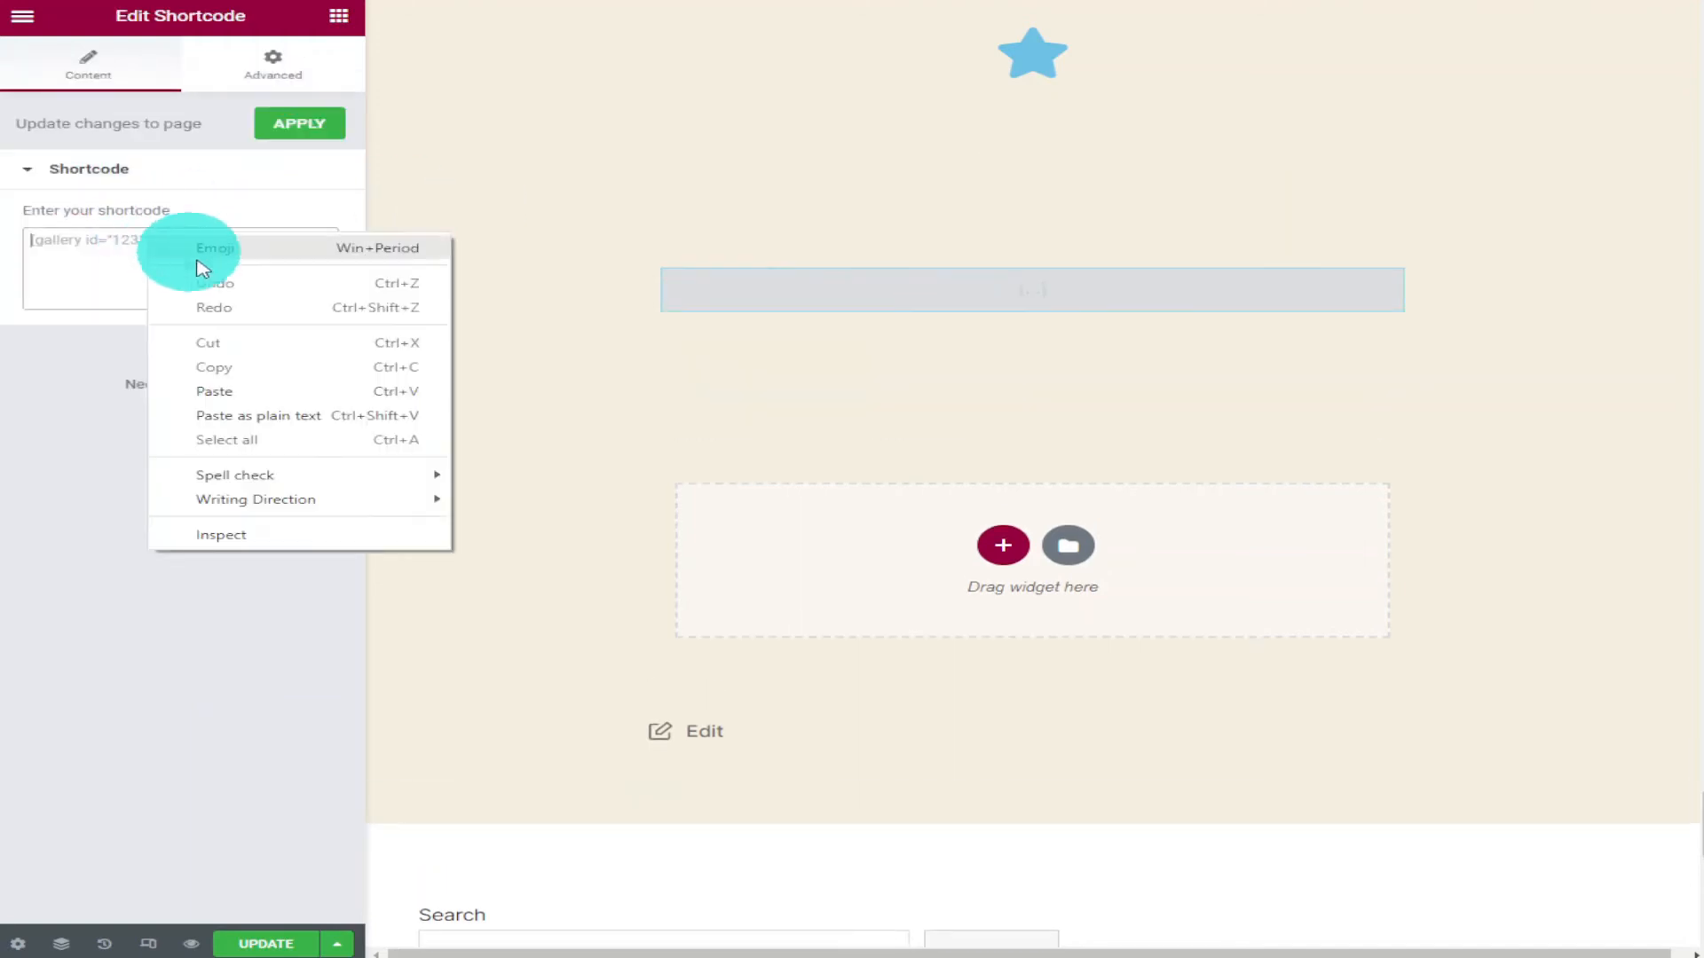
pyautogui.click(277, 390)
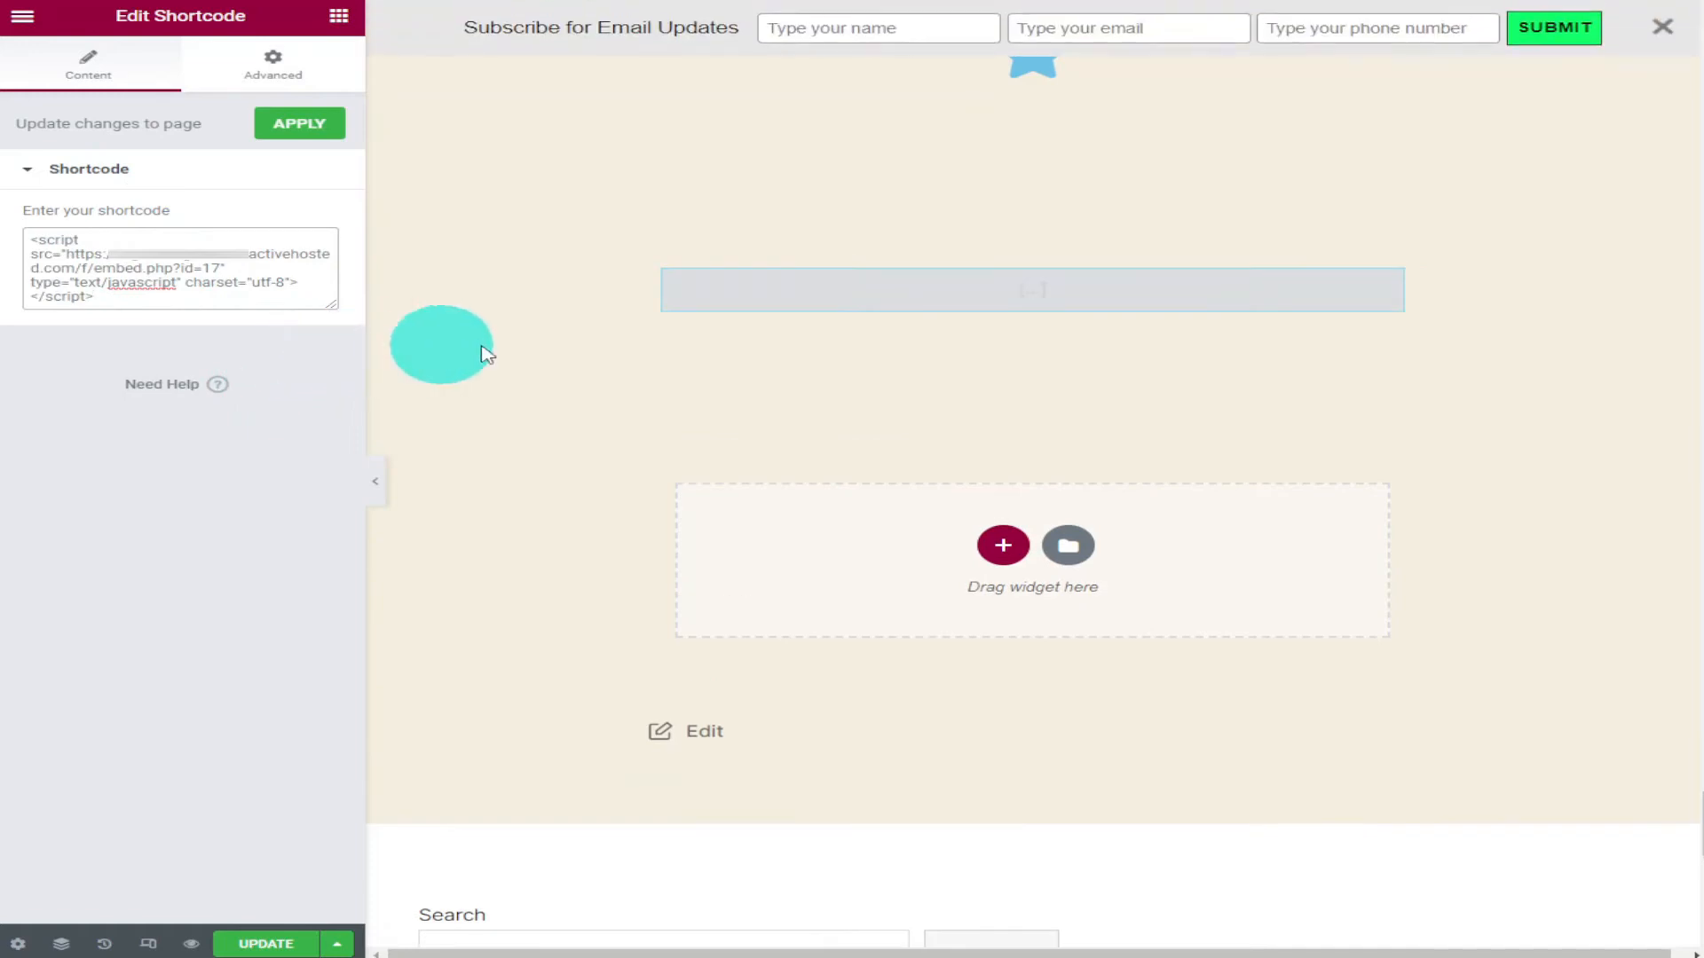
pyautogui.click(318, 946)
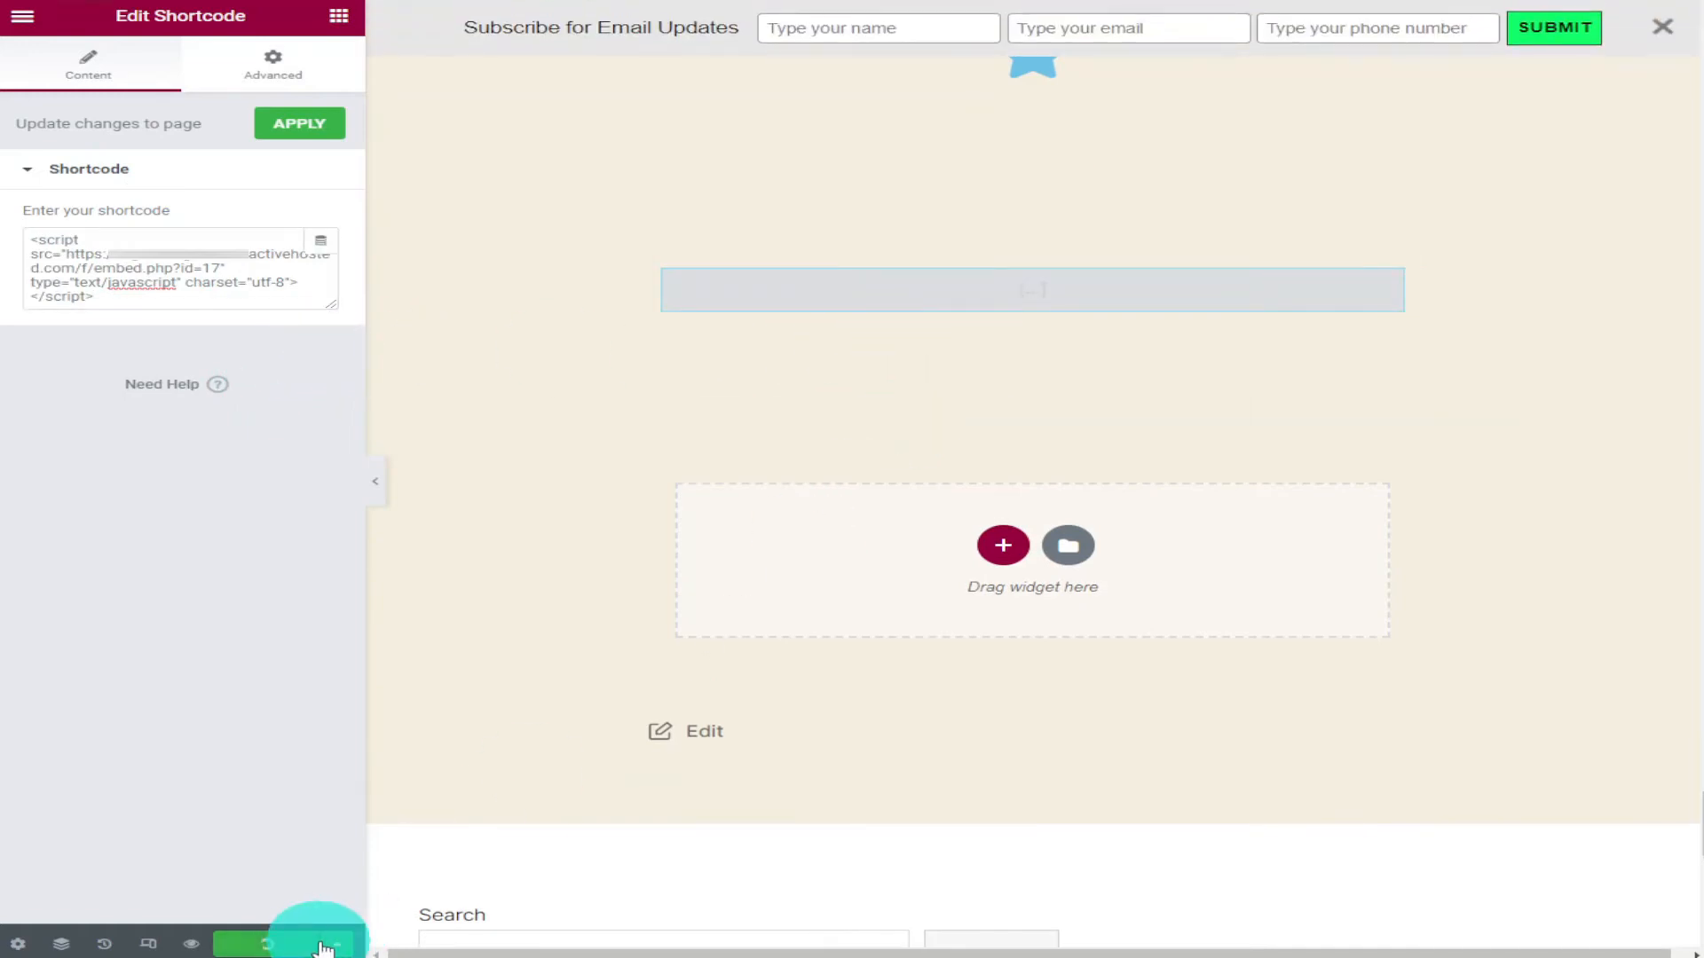
# Preview the page and scroll through it to check the embedded form.
pyautogui.click(191, 946)
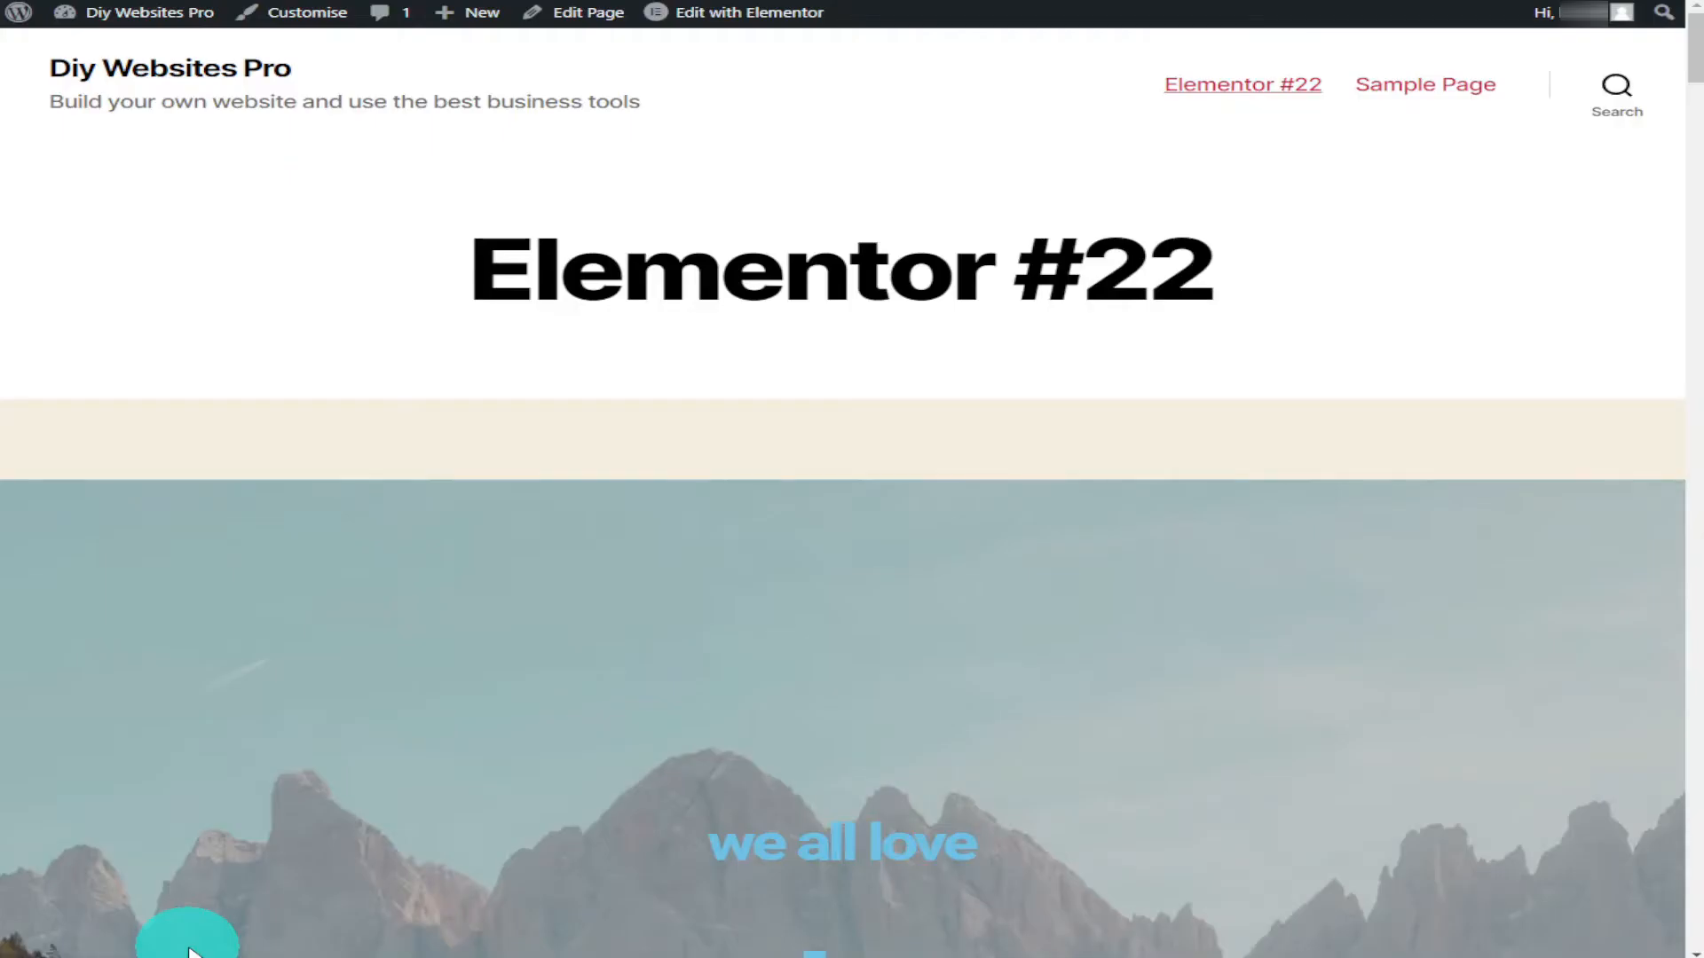
pyautogui.scroll(-1, 496, 821)
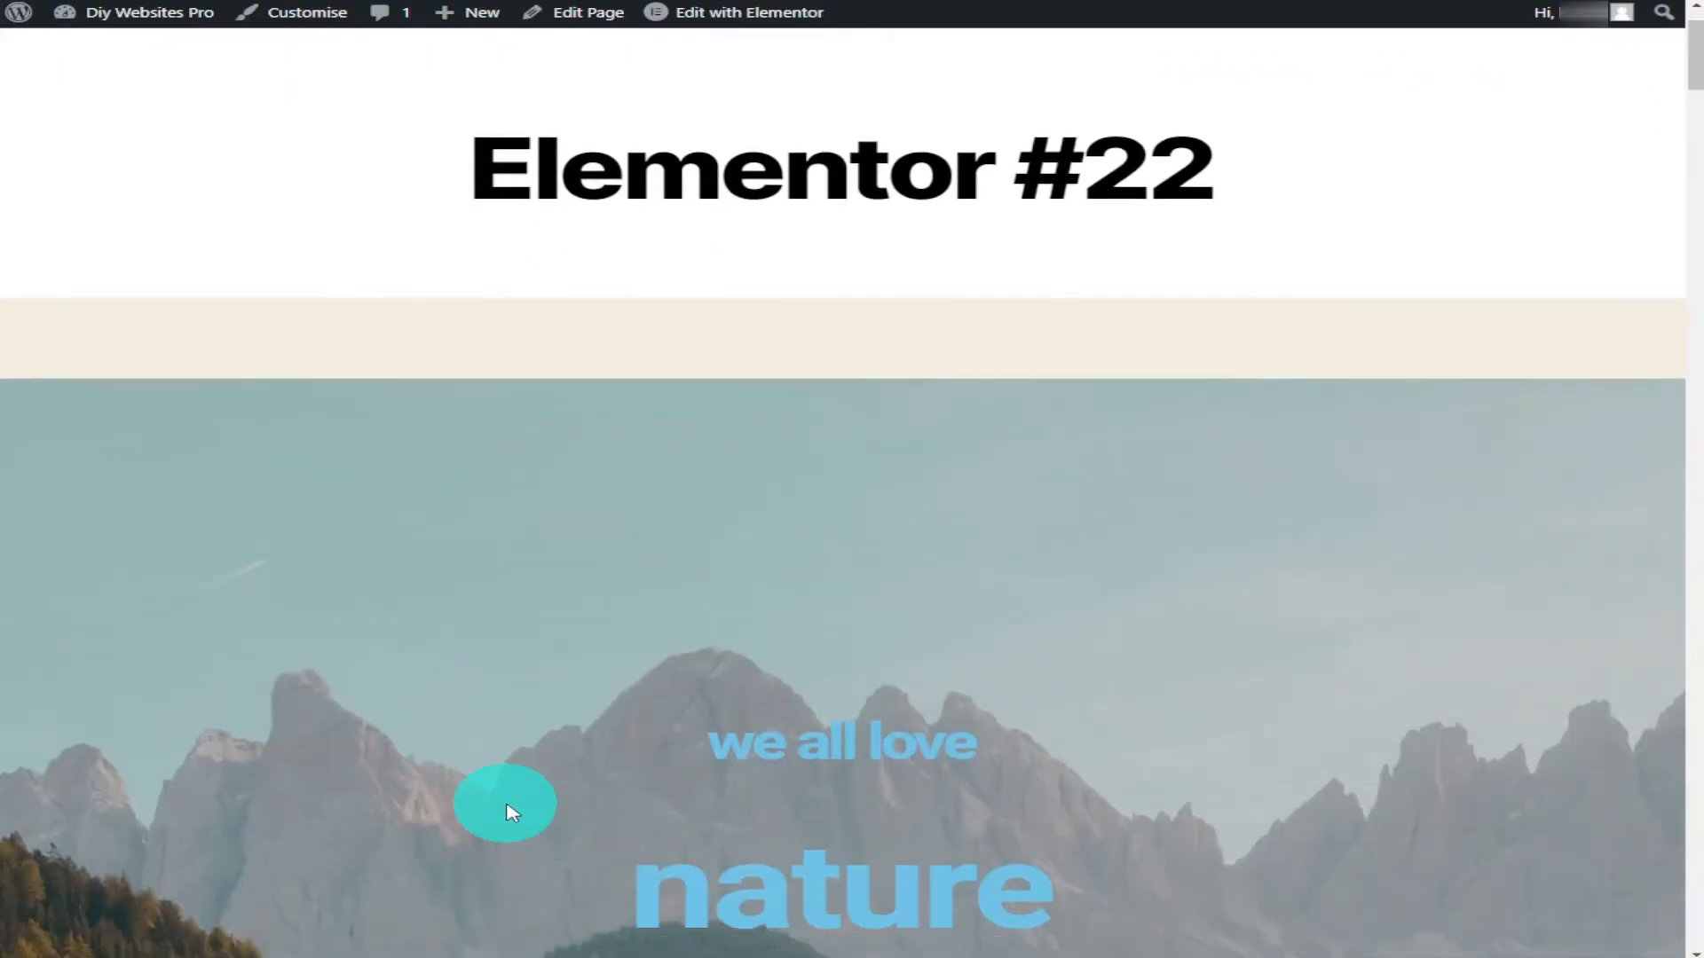
pyautogui.scroll(-15, 512, 813)
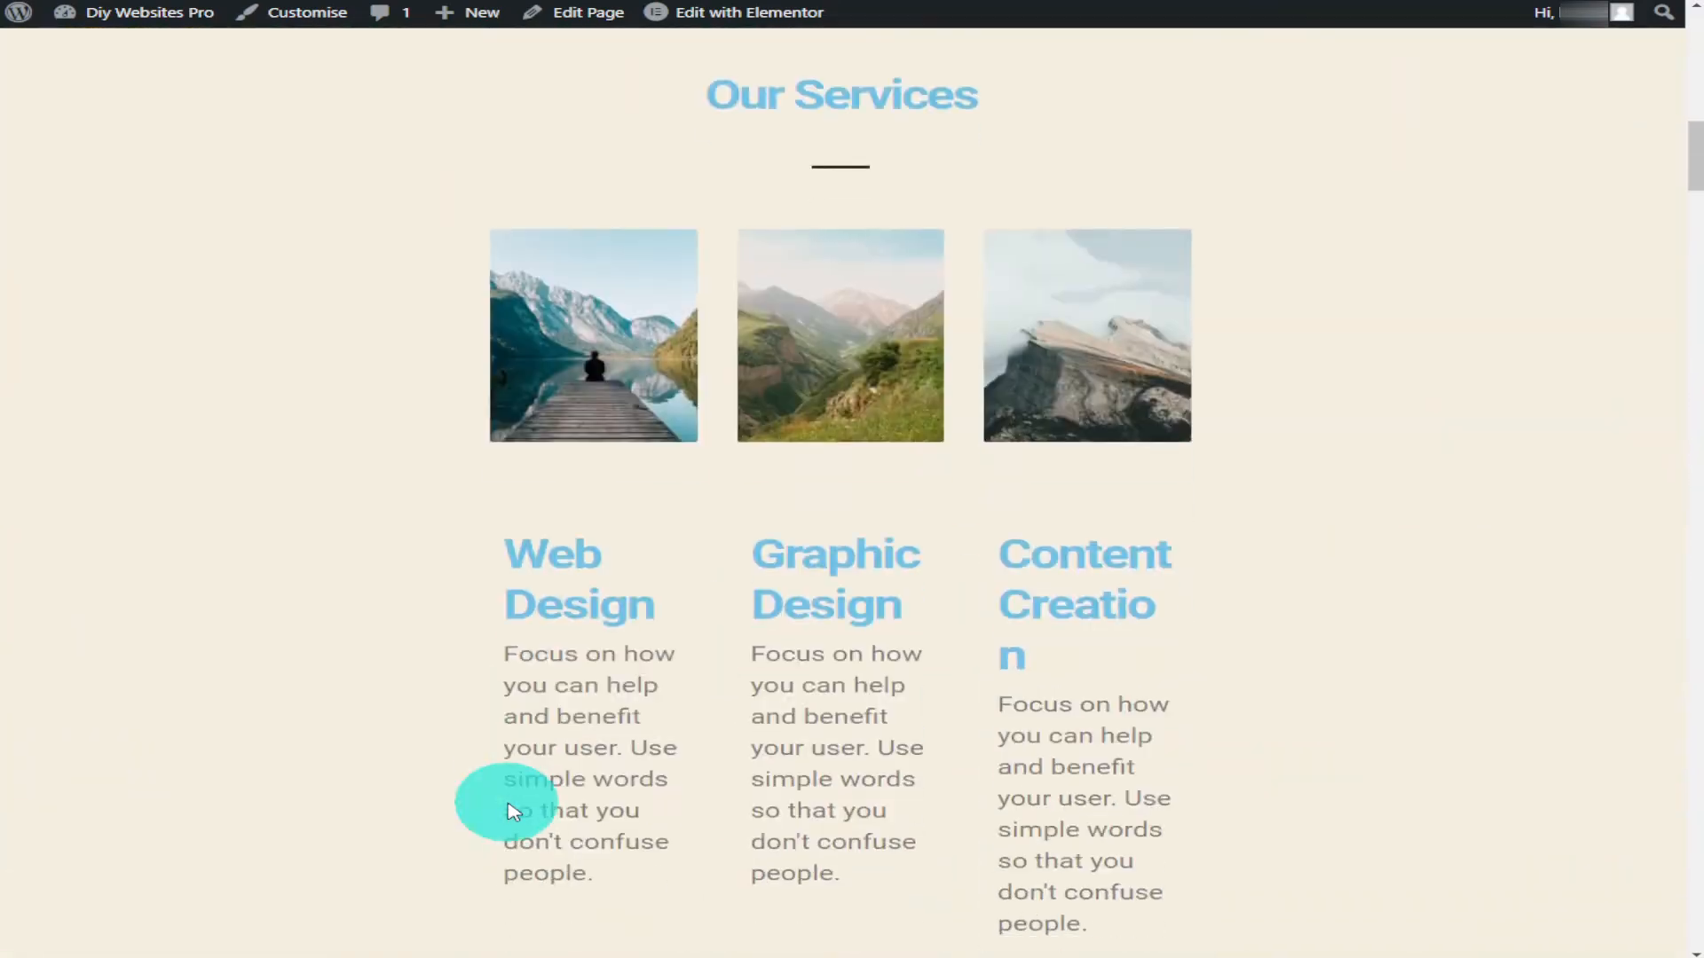
pyautogui.scroll(-10, 513, 812)
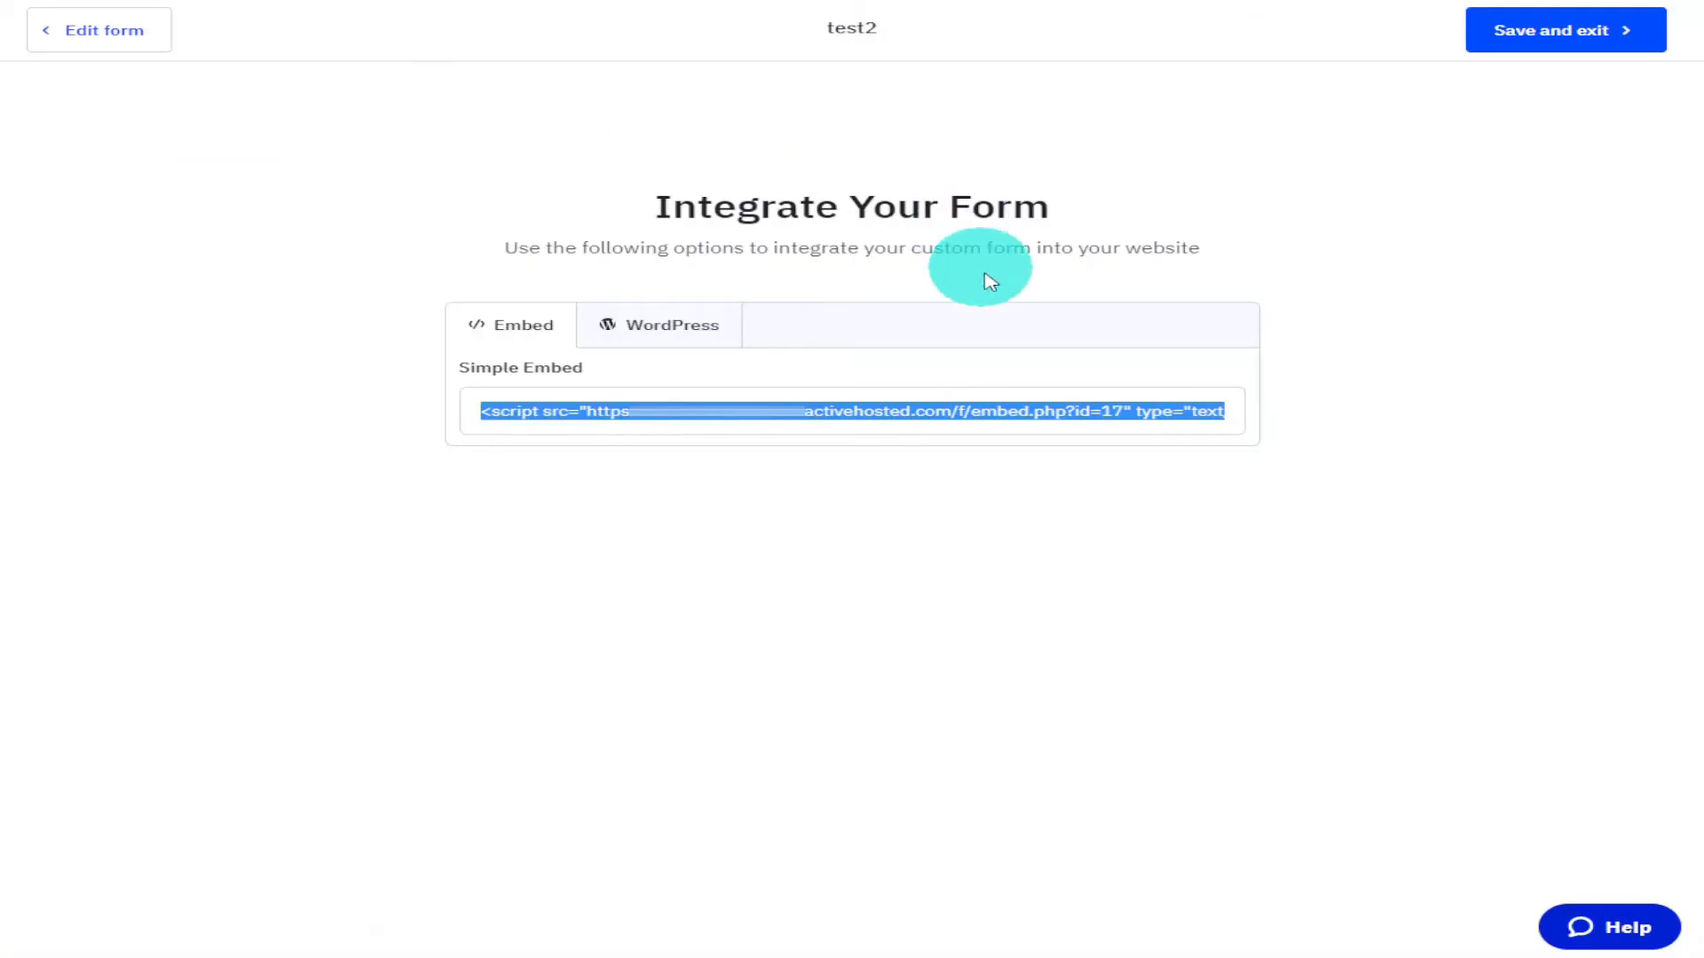
# Save and exit the test2 form integration page.
pyautogui.click(999, 408)
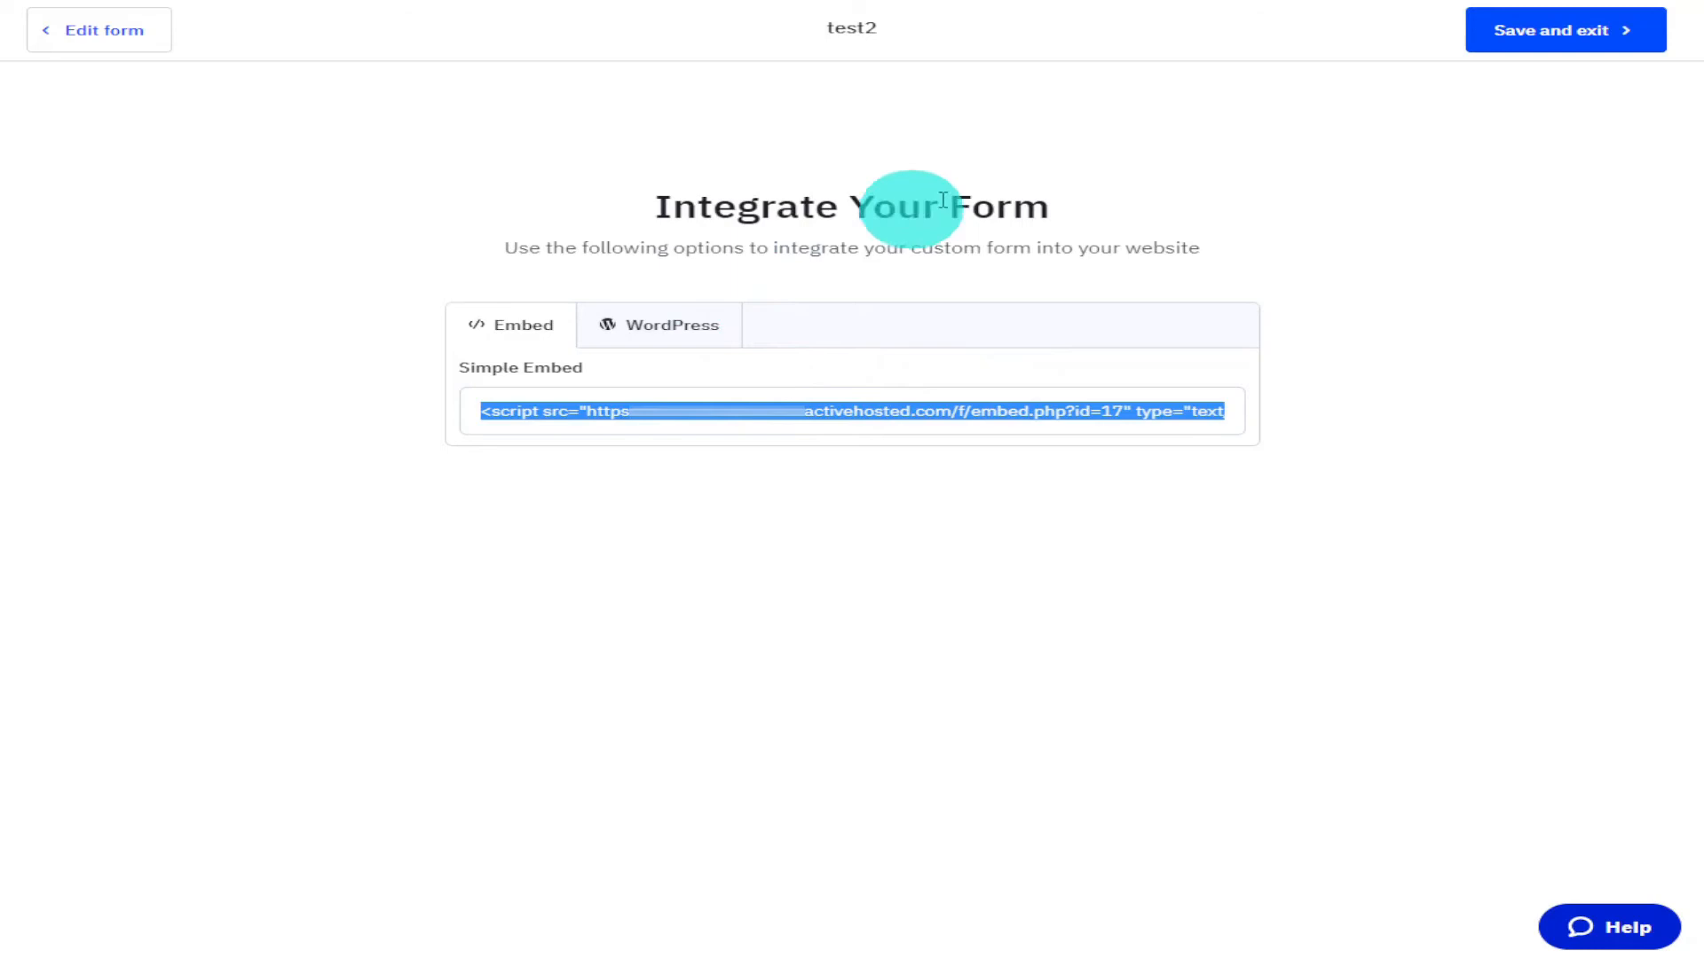
pyautogui.click(1508, 36)
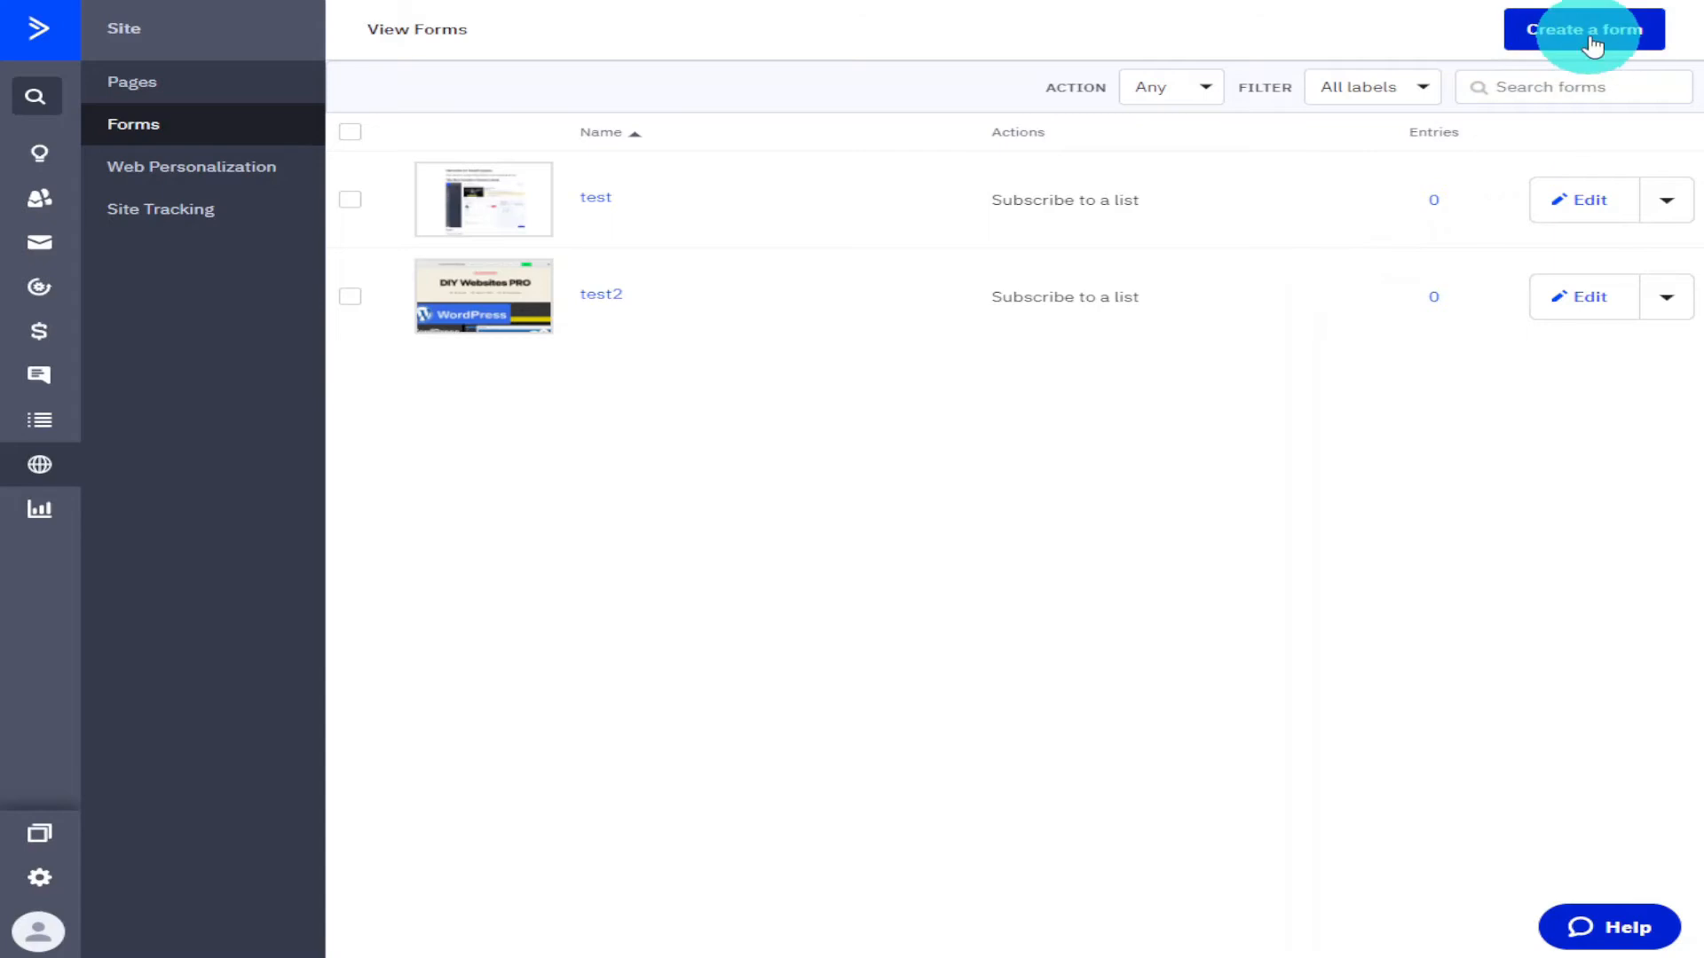
pyautogui.click(1589, 40)
pyautogui.click(944, 304)
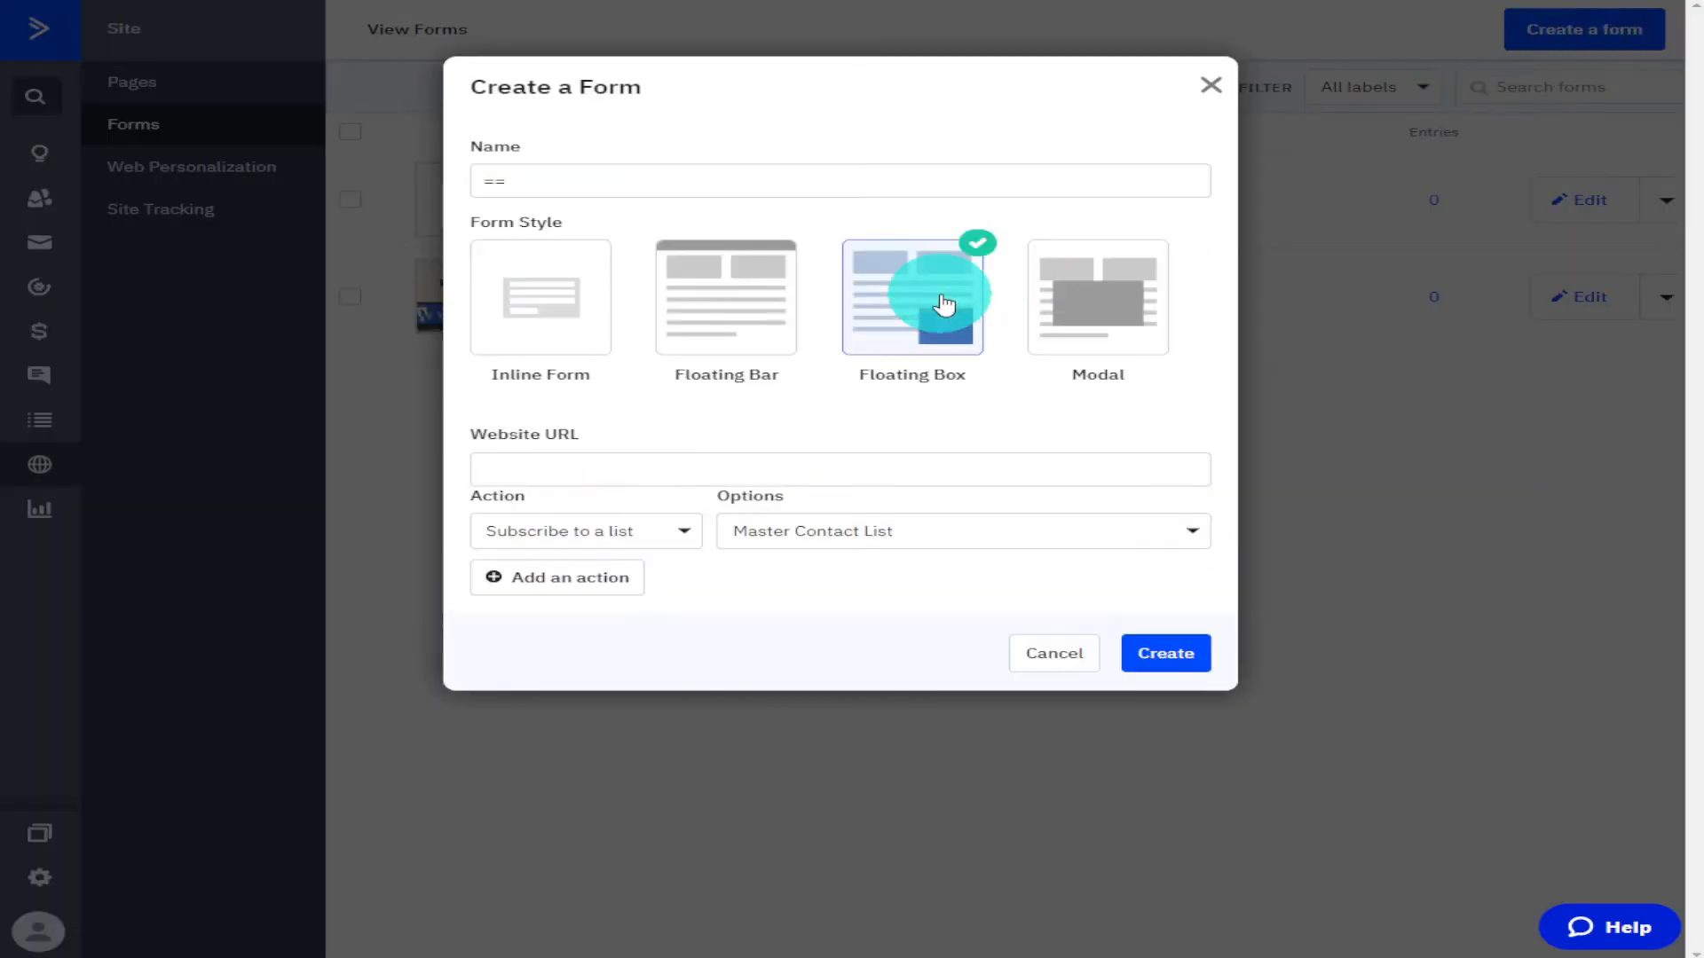
pyautogui.click(637, 177)
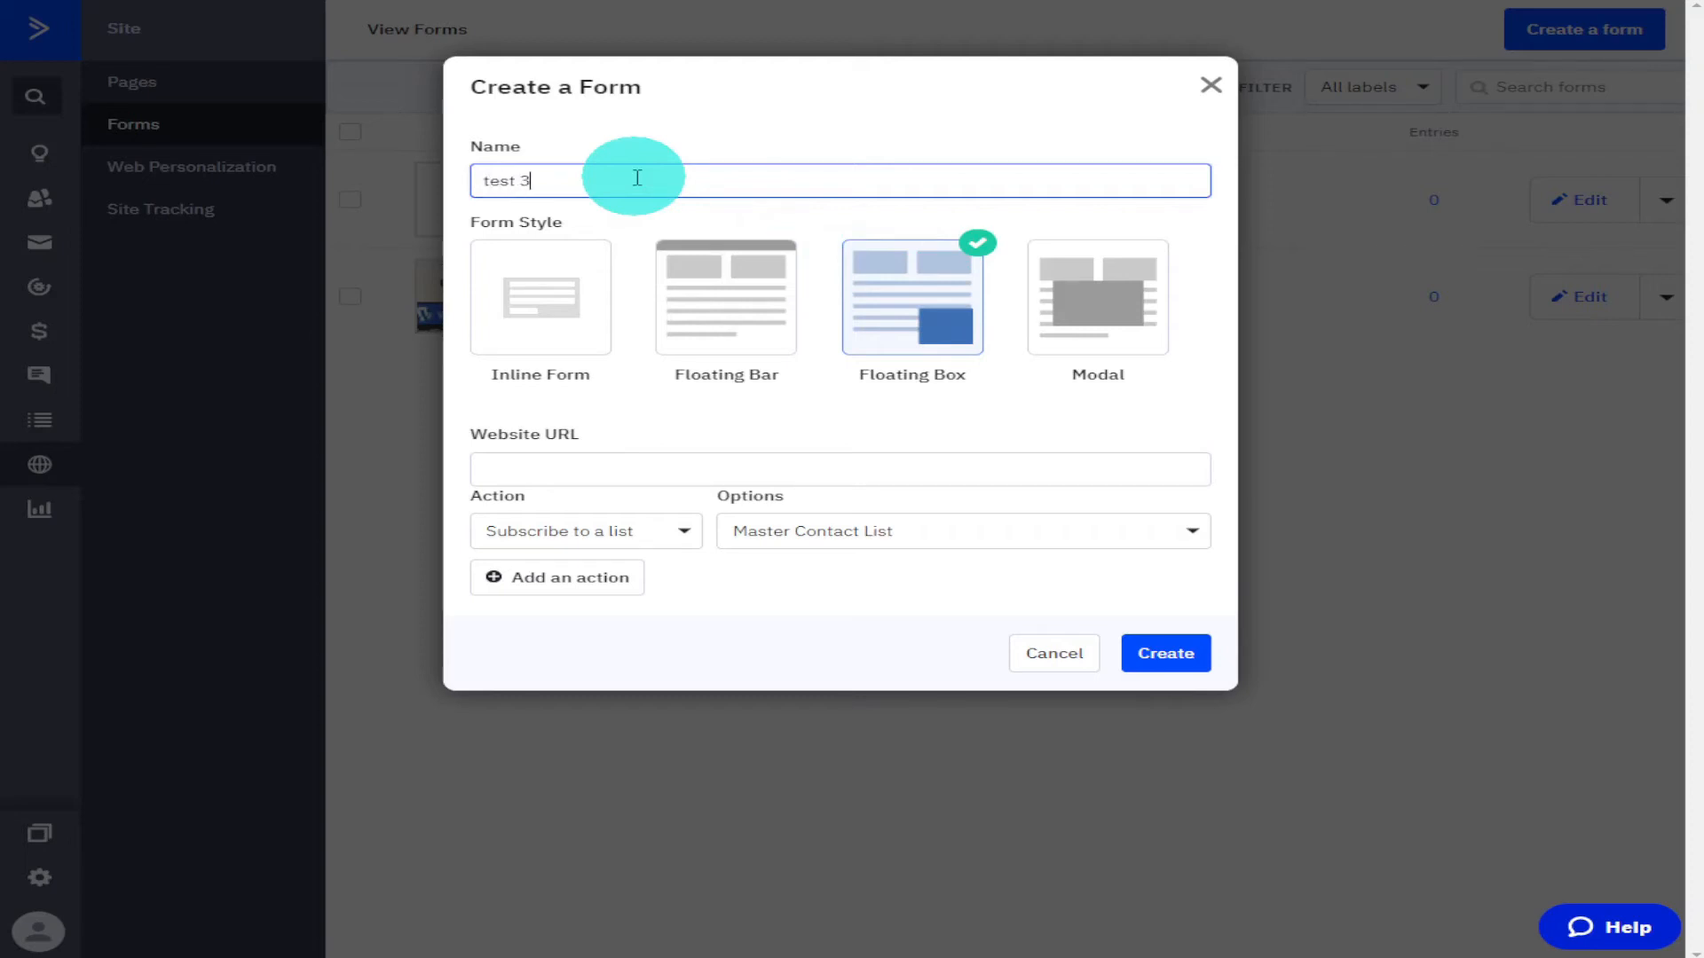
pyautogui.click(592, 456)
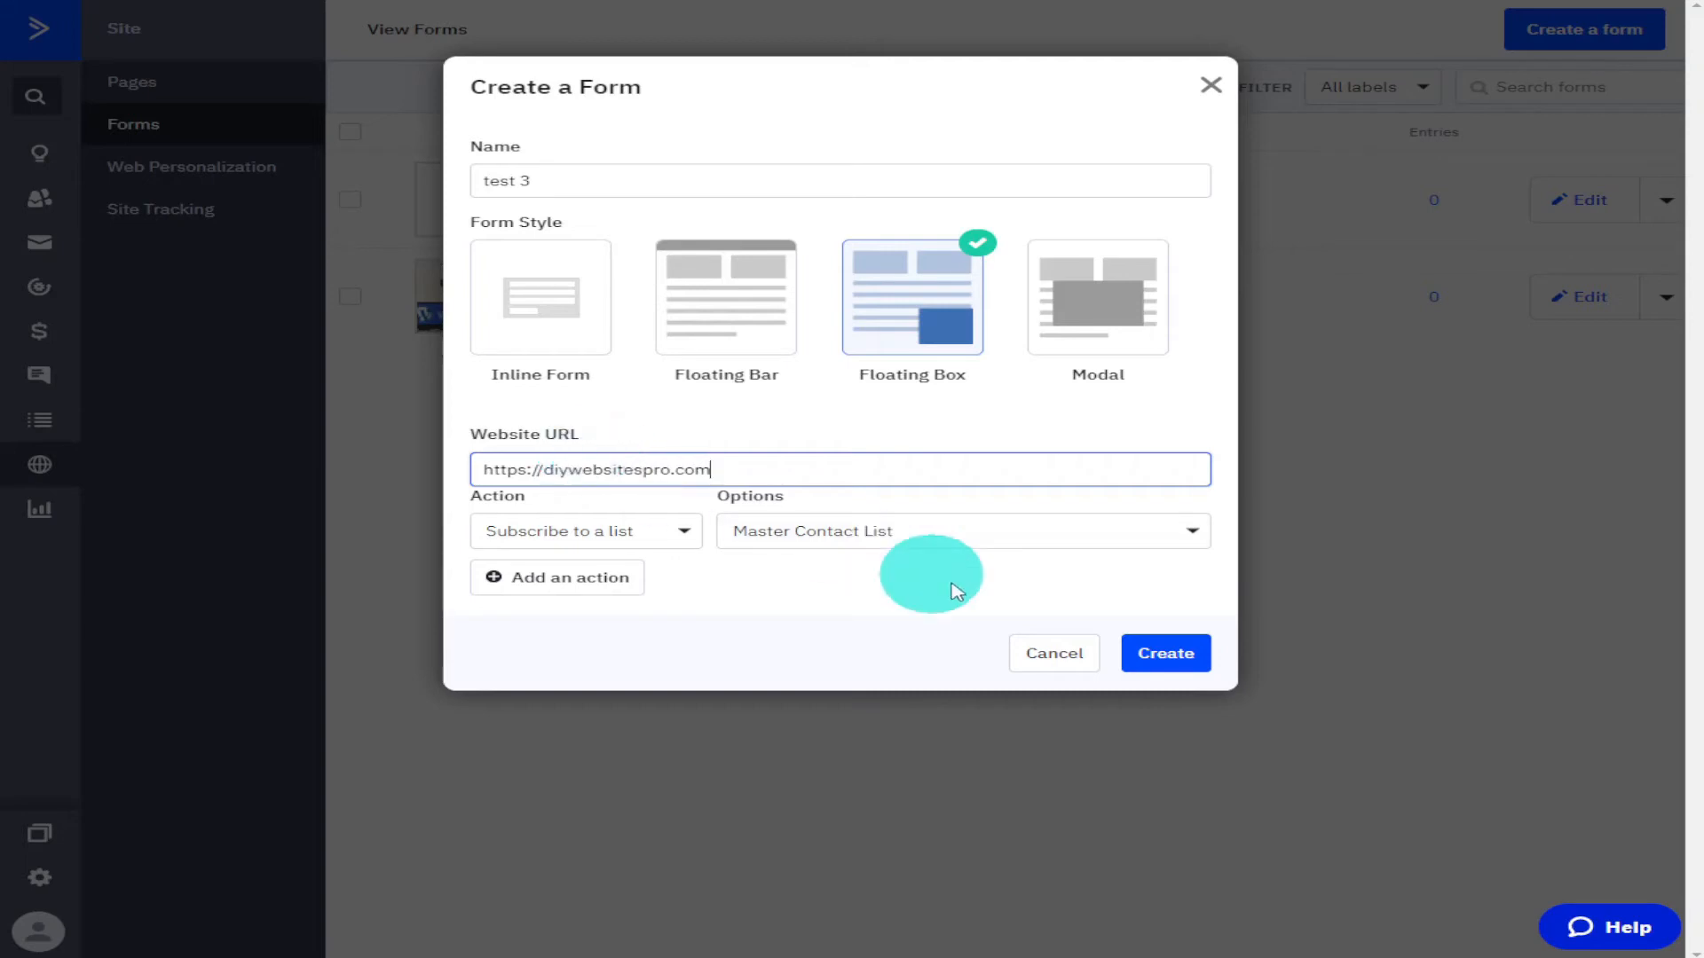
pyautogui.click(1145, 656)
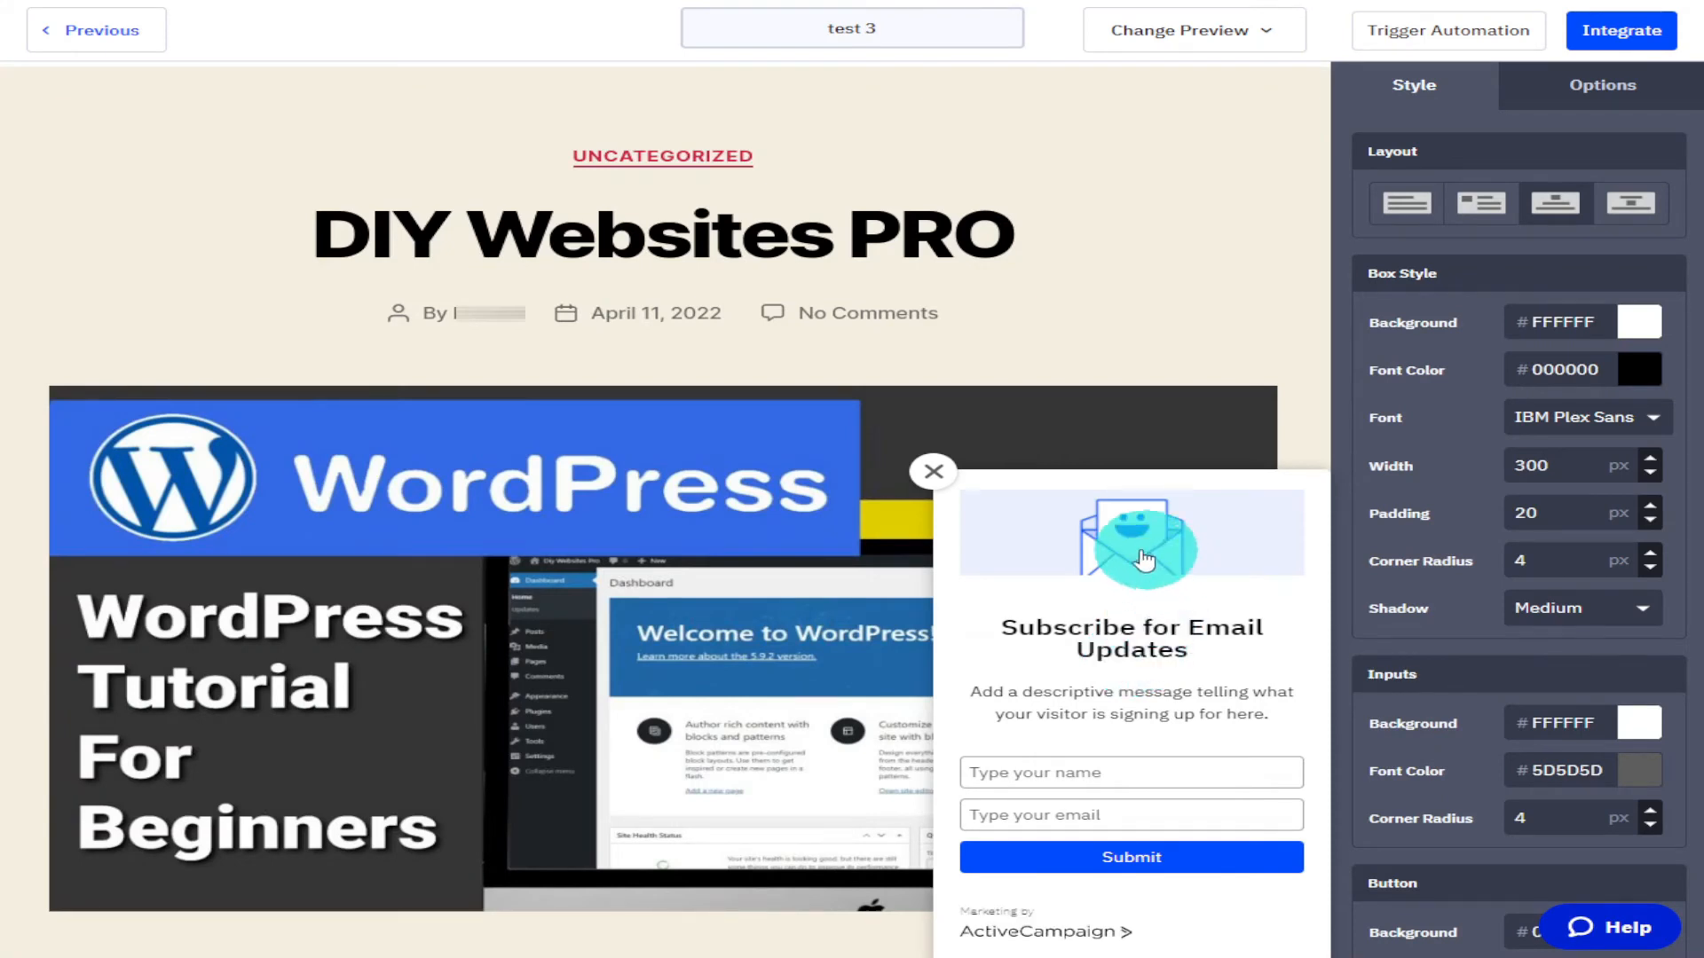
# Switch the form layout to the image-beside-text option.
pyautogui.click(1494, 219)
pyautogui.click(1560, 215)
pyautogui.click(1647, 210)
pyautogui.click(1475, 200)
pyautogui.click(1404, 209)
pyautogui.click(1470, 209)
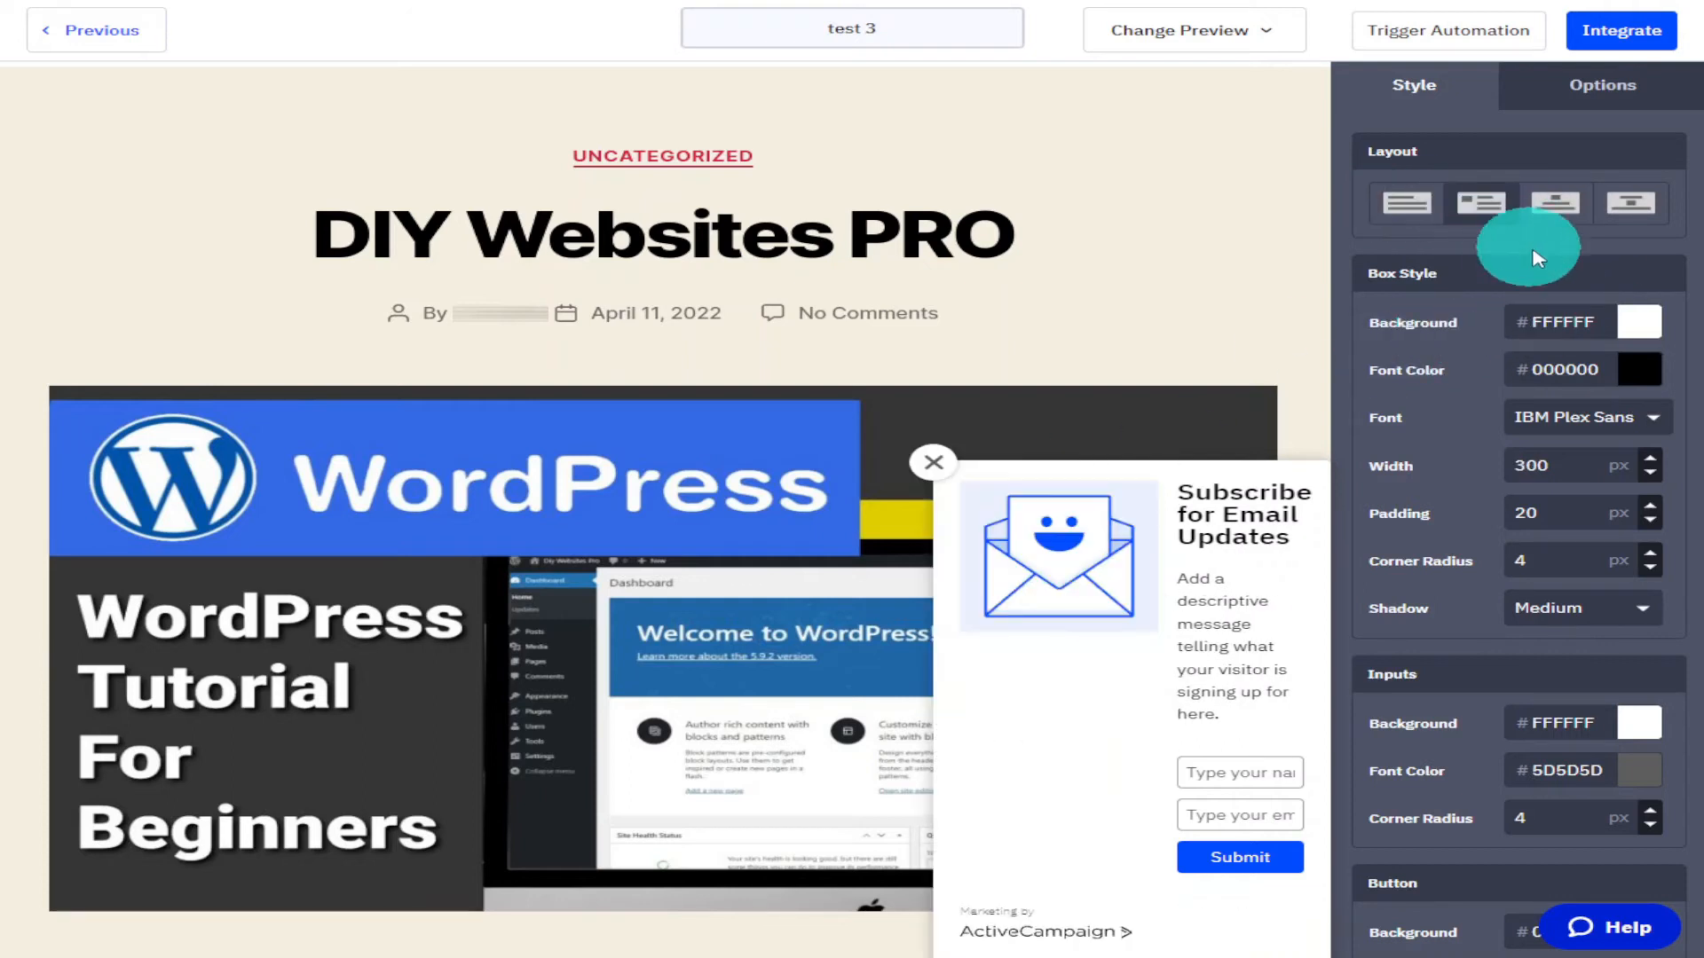
pyautogui.click(1641, 323)
pyautogui.moveTo(1483, 521); pyautogui.dragTo(1349, 404)
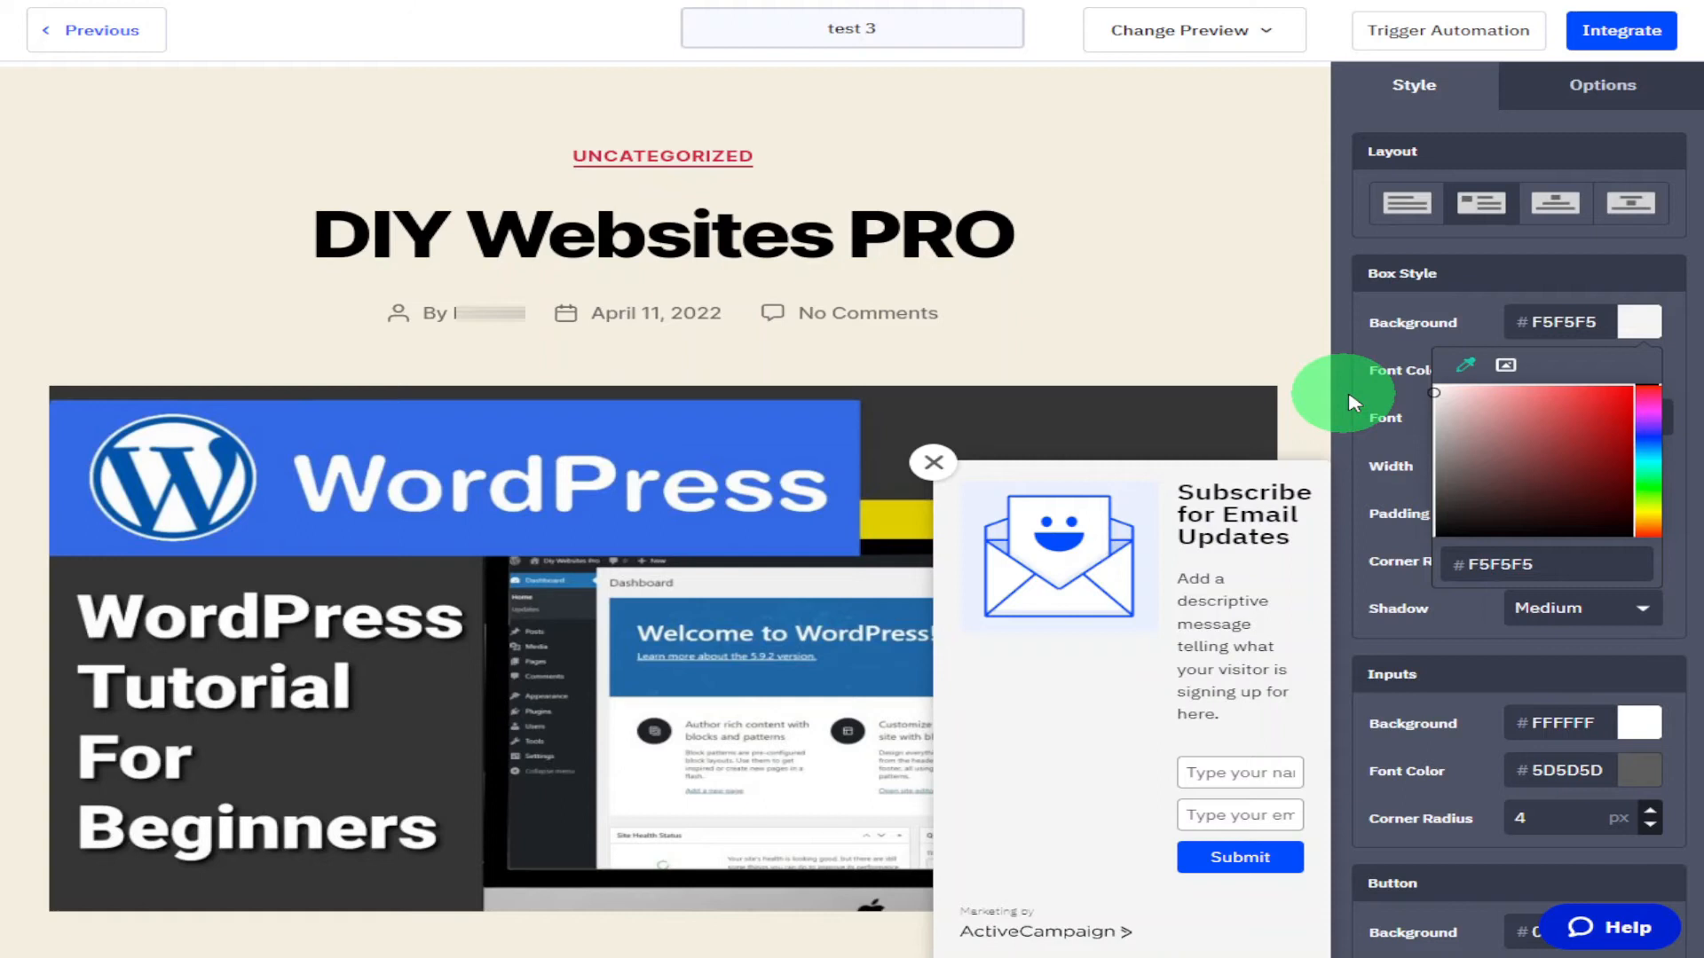
pyautogui.moveTo(1349, 403); pyautogui.dragTo(1350, 388)
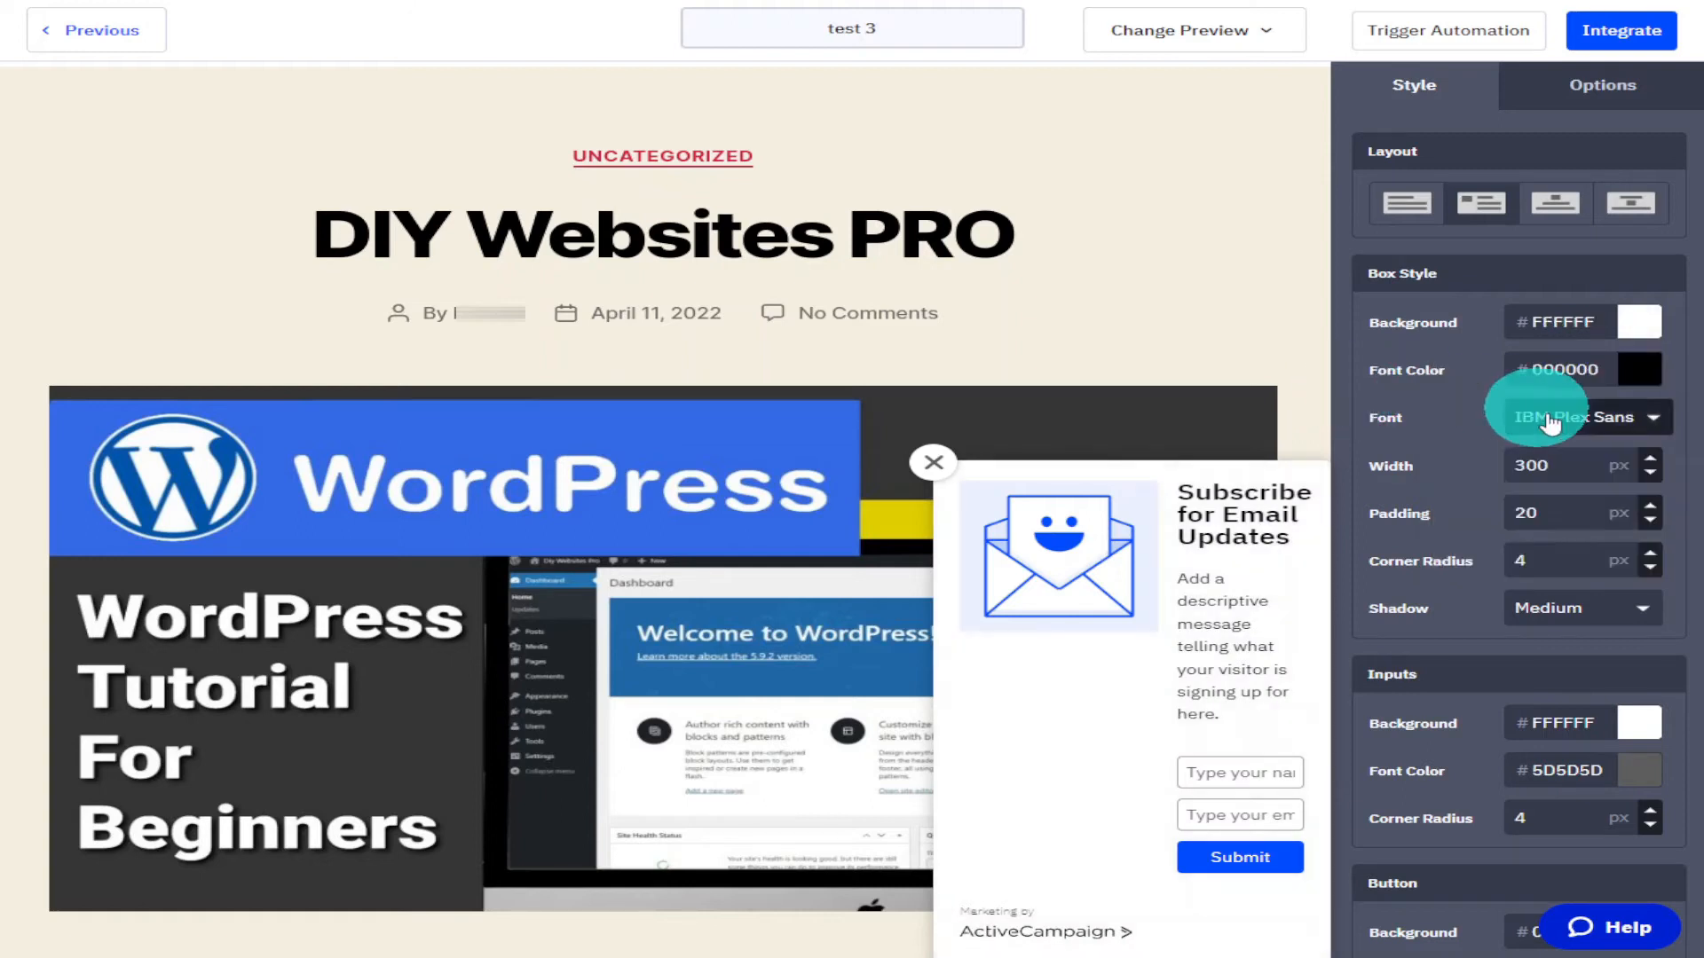
# Set the box font colour to 6B3535.
pyautogui.click(1642, 383)
pyautogui.moveTo(1642, 418); pyautogui.dragTo(1535, 486)
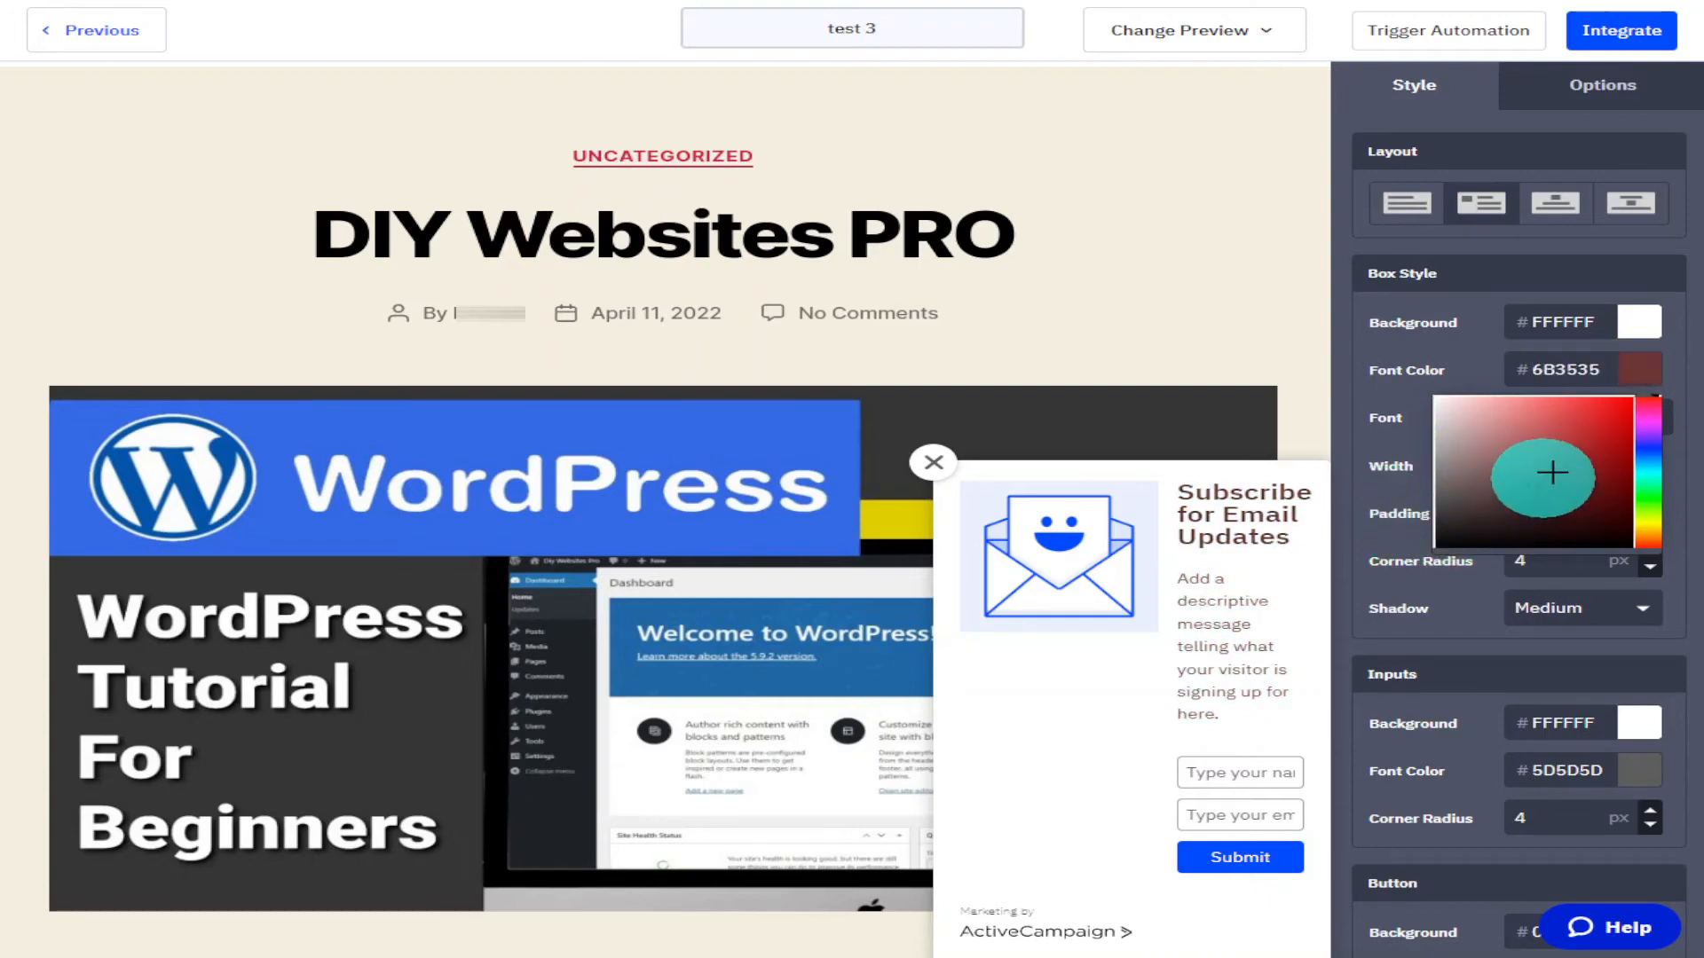
pyautogui.click(1675, 364)
# Set the box width to 600 px.
pyautogui.click(1645, 430)
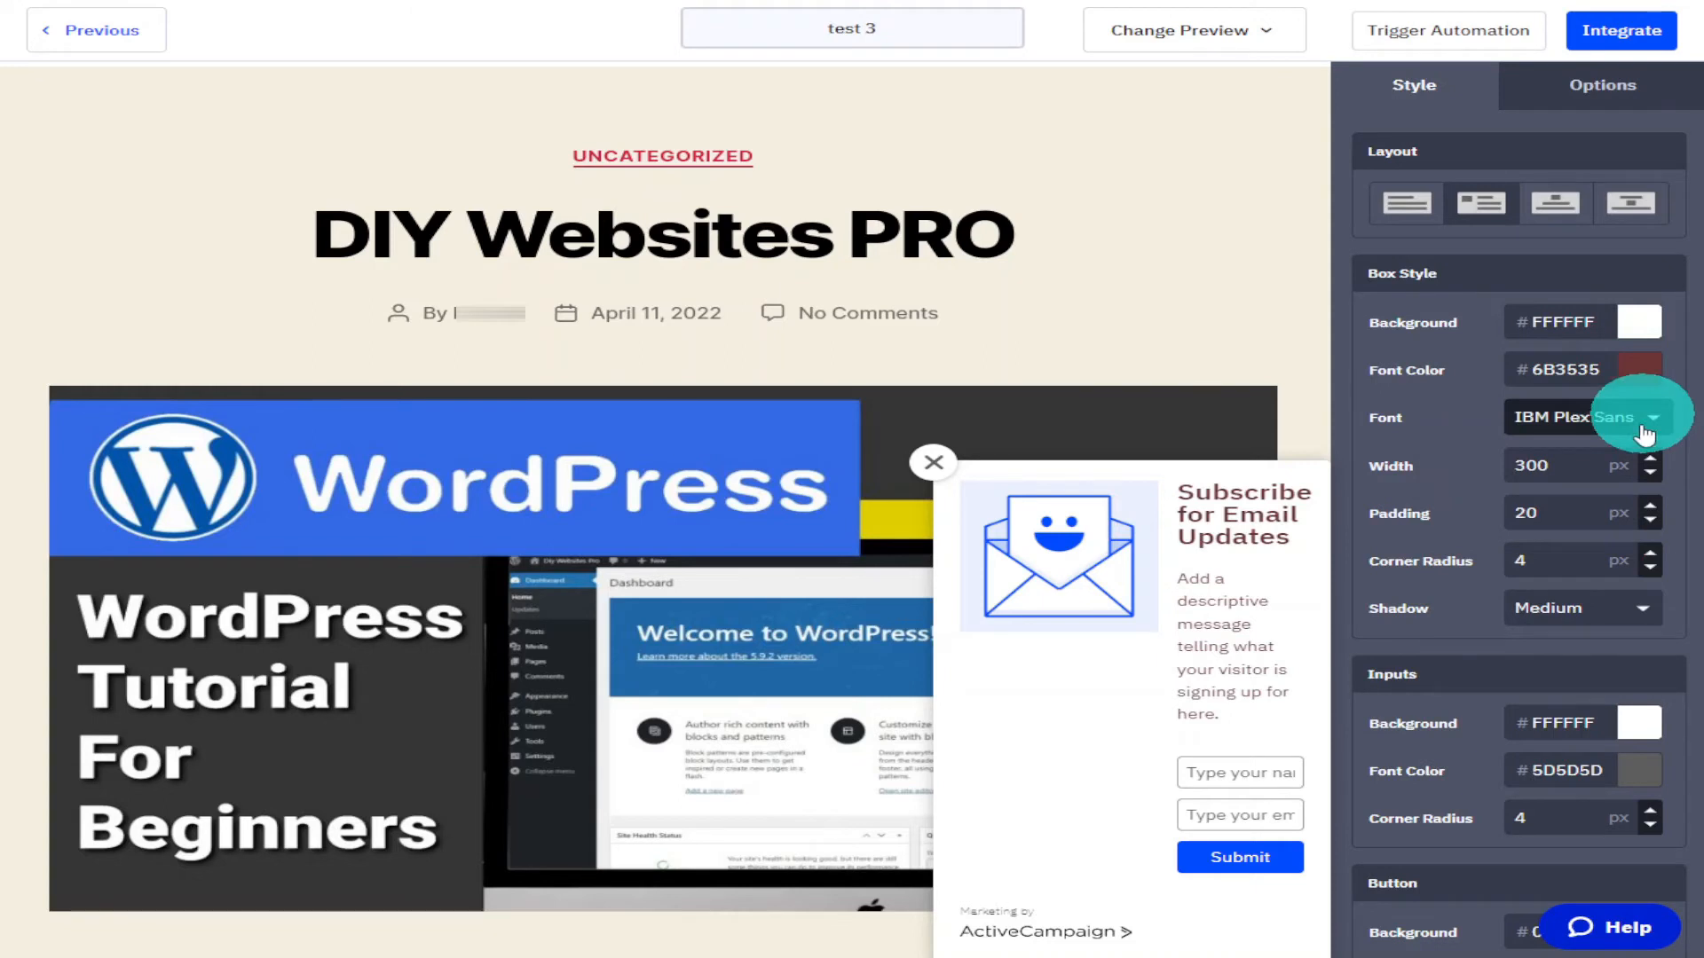
pyautogui.click(1650, 460)
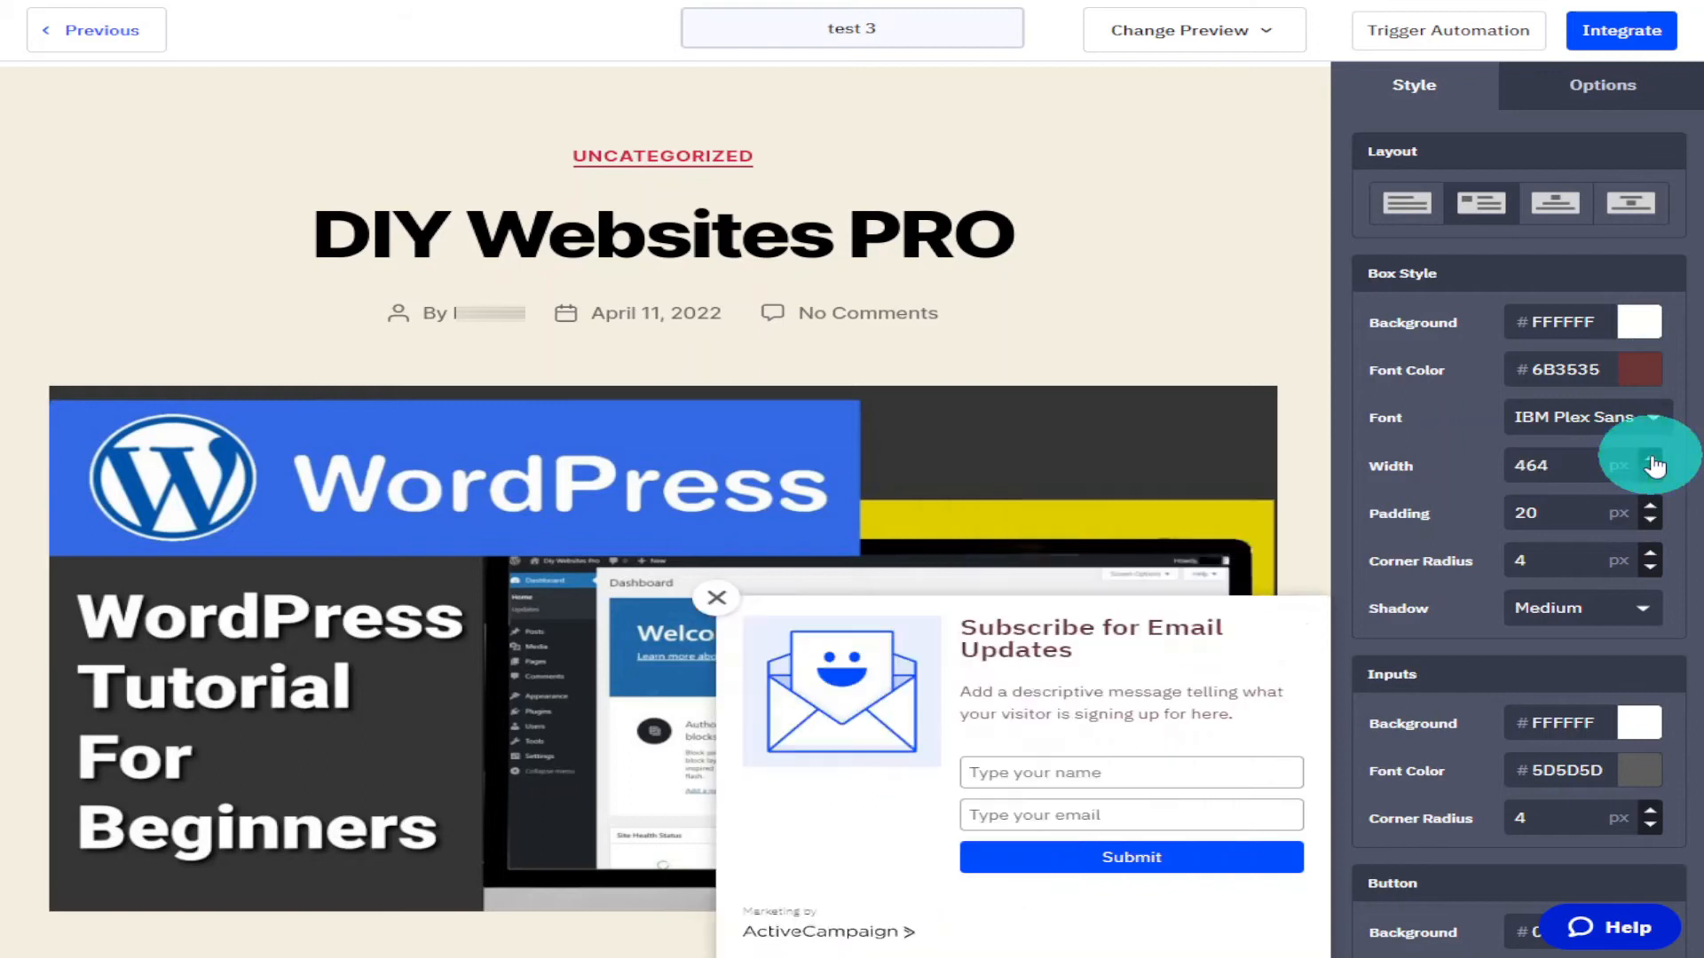
pyautogui.click(1652, 462)
pyautogui.click(1652, 462)
pyautogui.click(1653, 461)
pyautogui.click(1653, 461)
pyautogui.click(1652, 461)
pyautogui.click(1652, 462)
pyautogui.click(1652, 462)
pyautogui.click(1652, 462)
pyautogui.click(1652, 462)
pyautogui.click(1653, 461)
pyautogui.click(1653, 461)
pyautogui.click(1652, 461)
pyautogui.click(1652, 461)
pyautogui.click(1652, 461)
pyautogui.click(1652, 461)
pyautogui.click(1652, 462)
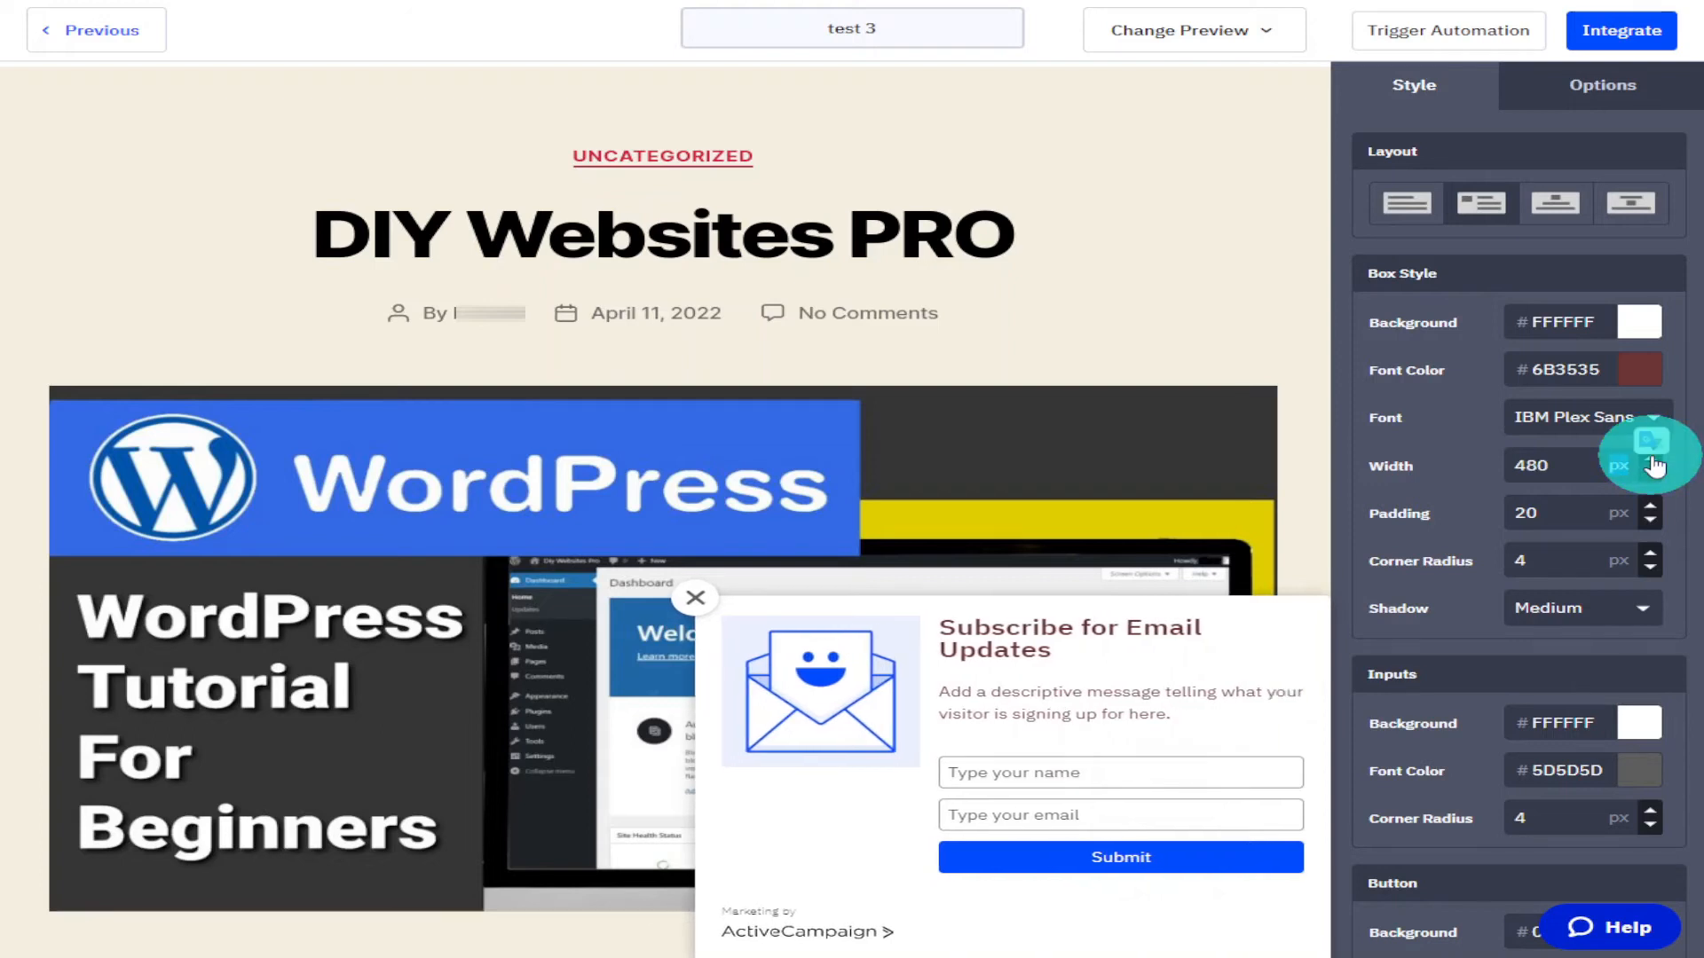
pyautogui.doubleClick(1588, 463)
pyautogui.write('600')
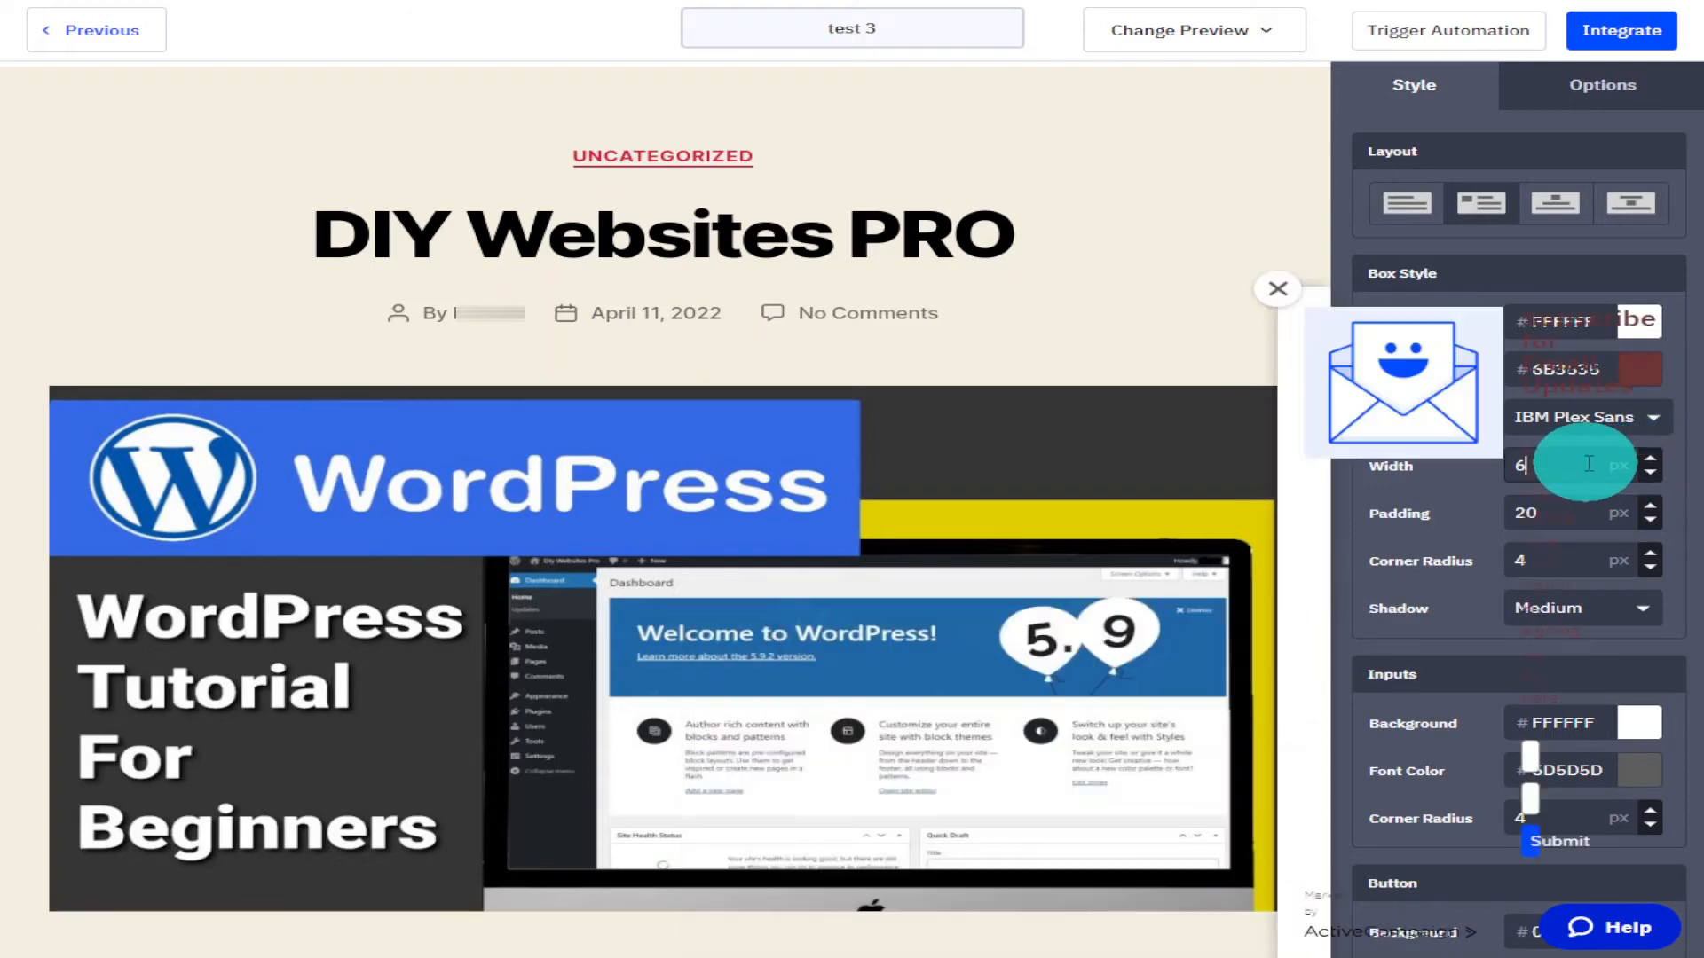
# Set the box padding to 31 px.
pyautogui.click(1701, 513)
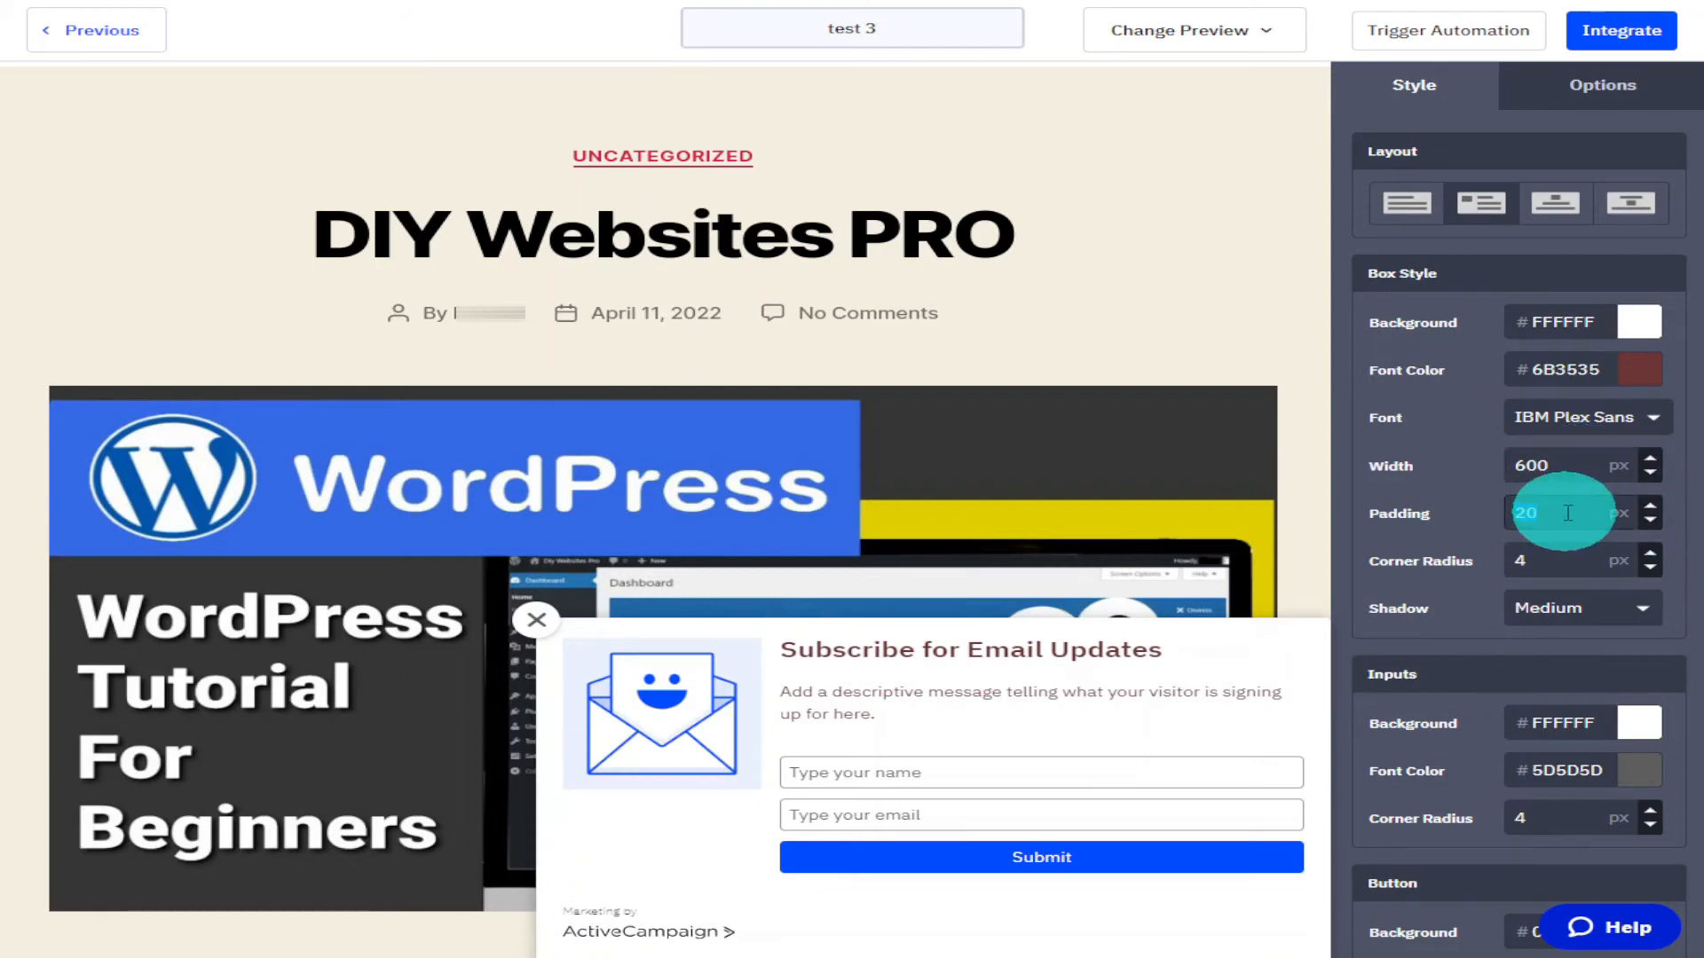
pyautogui.write('30')
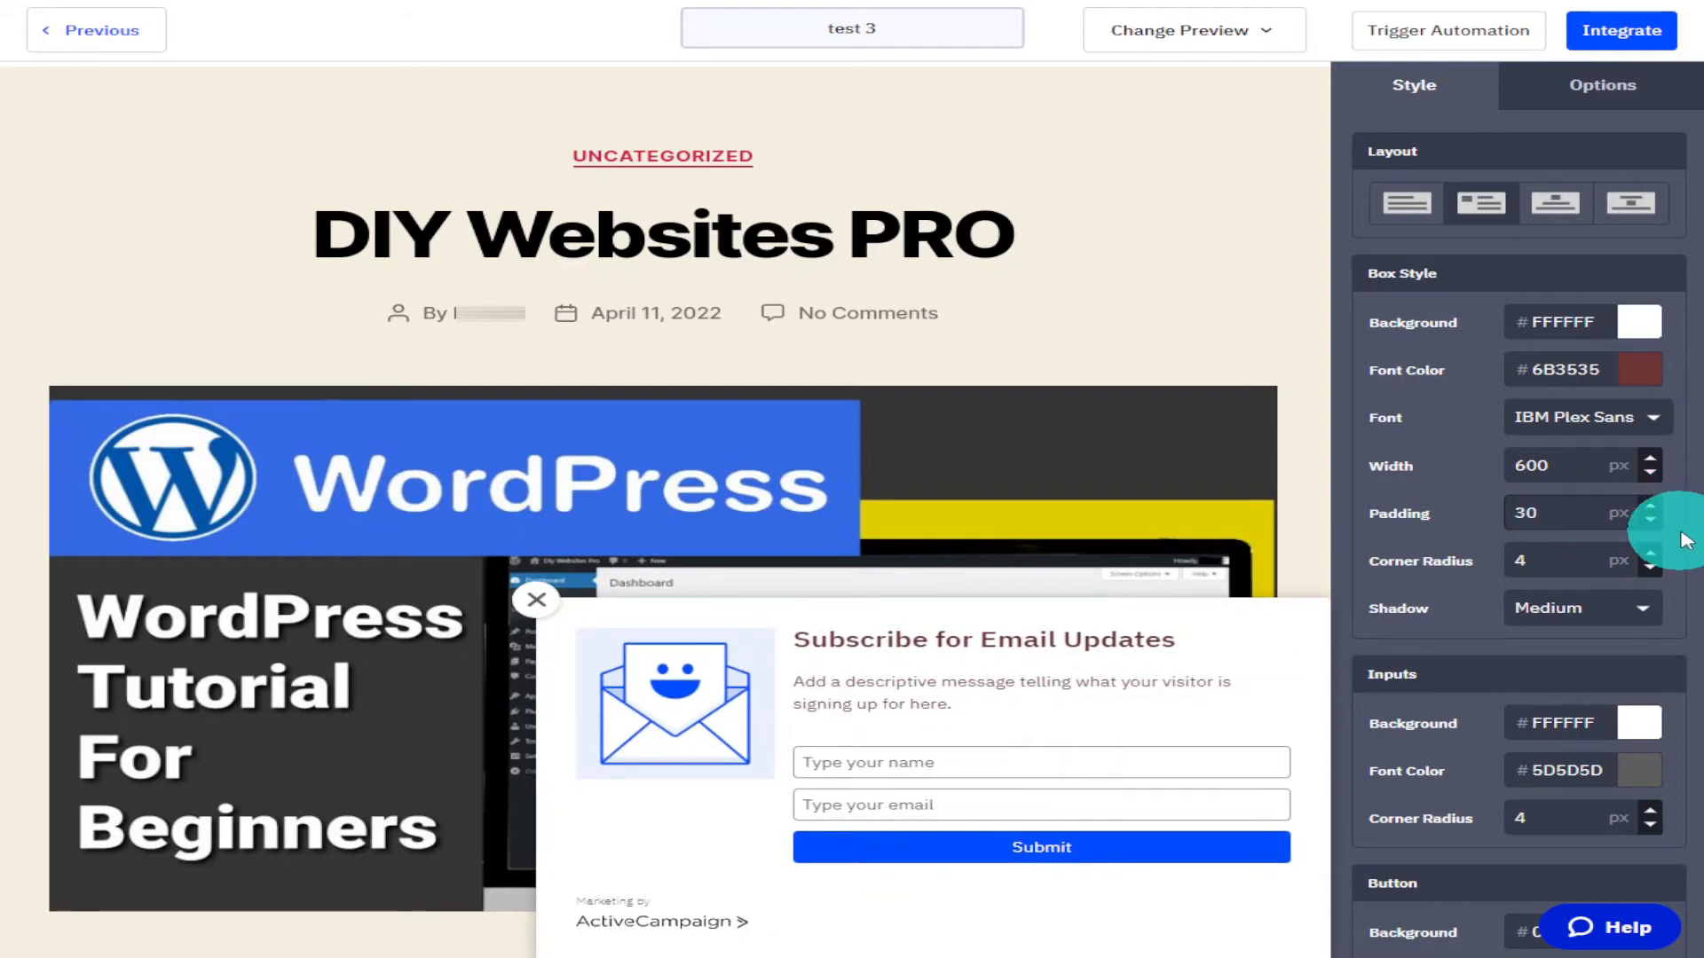
pyautogui.click(1649, 506)
pyautogui.click(1650, 507)
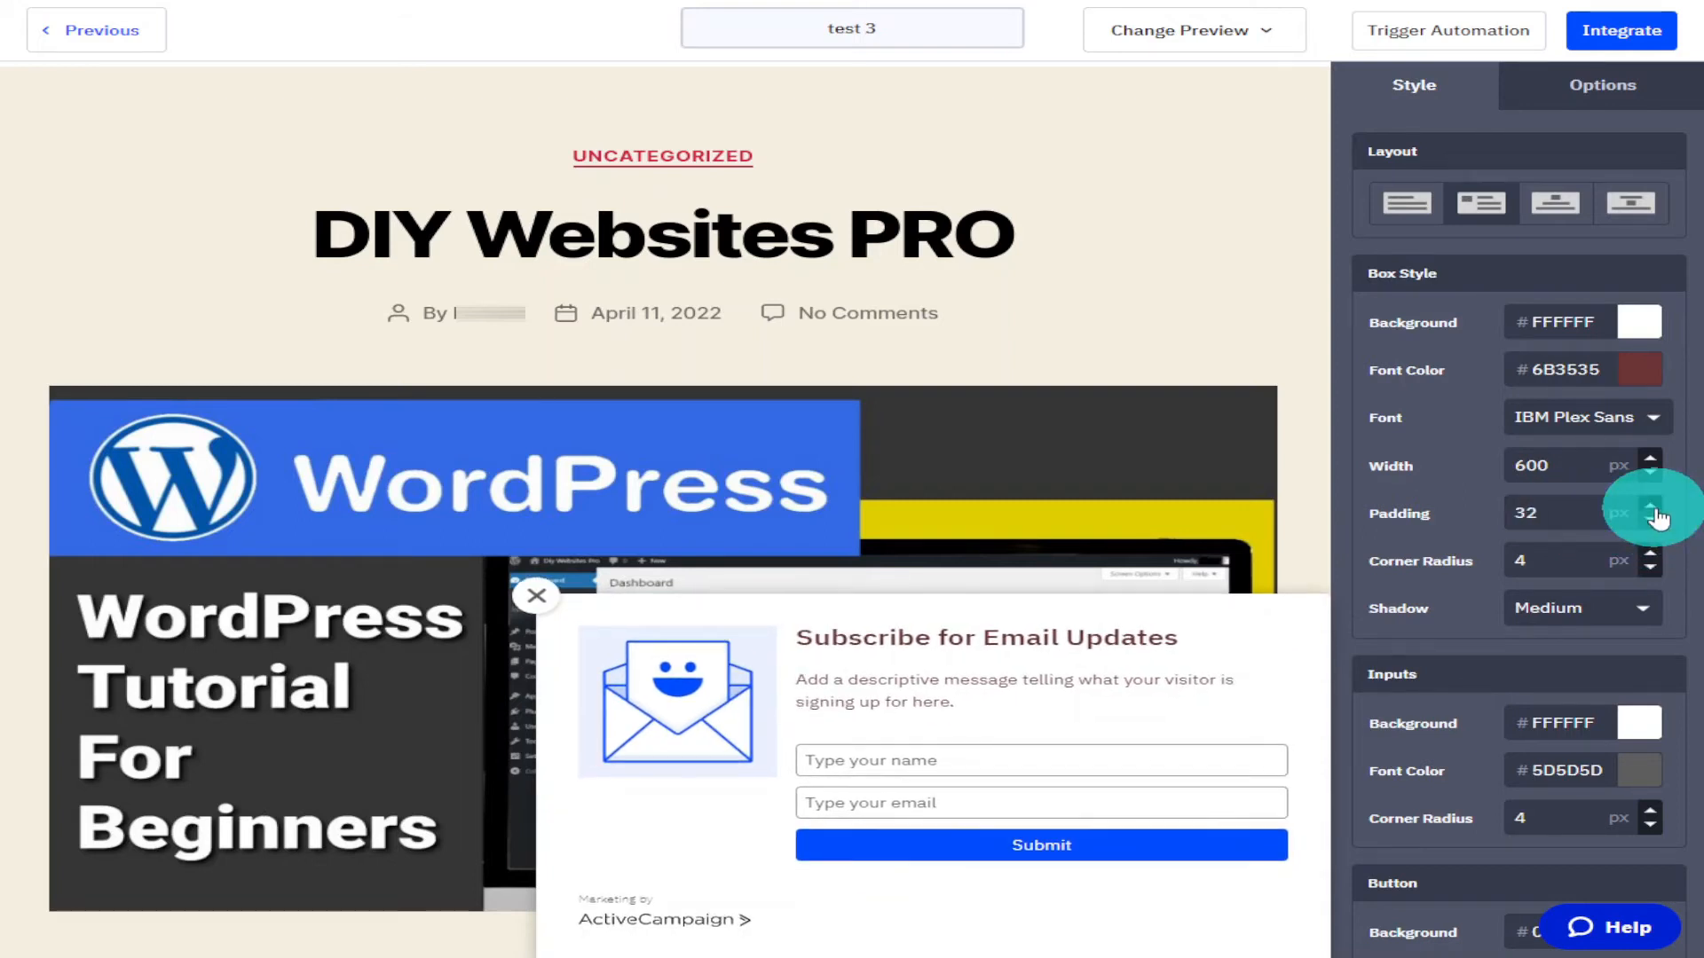
pyautogui.click(1652, 519)
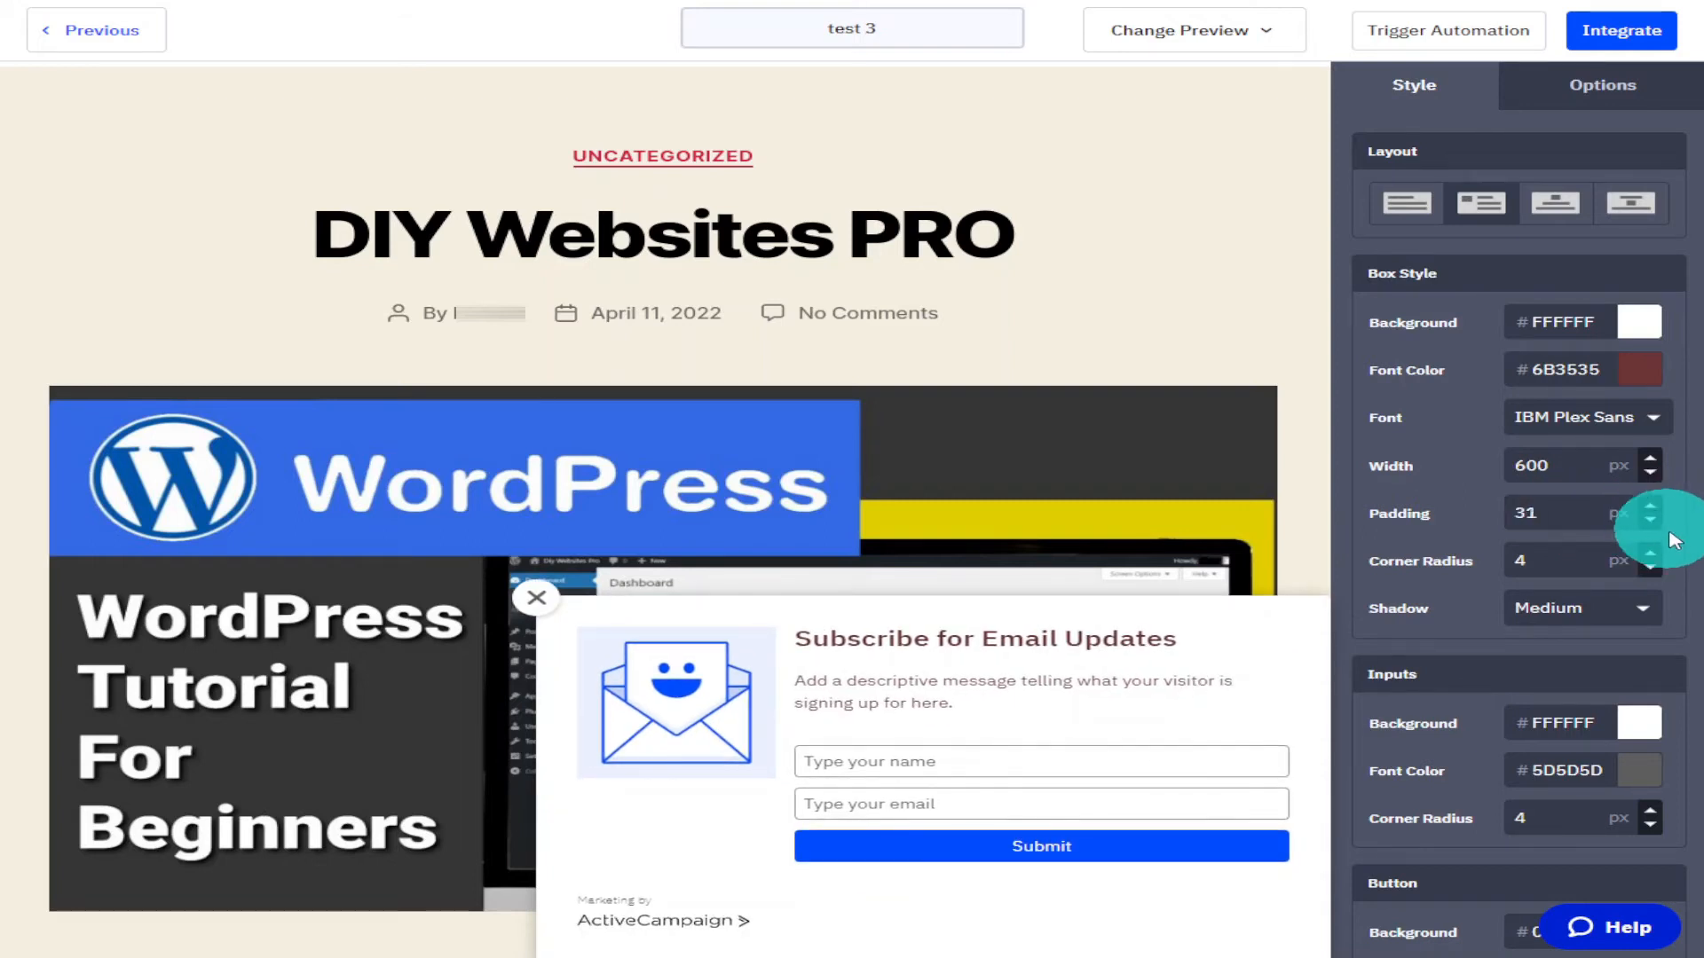
# Set the box corner radius to 20 px and the shadow to Heavy.
pyautogui.doubleClick(1588, 555)
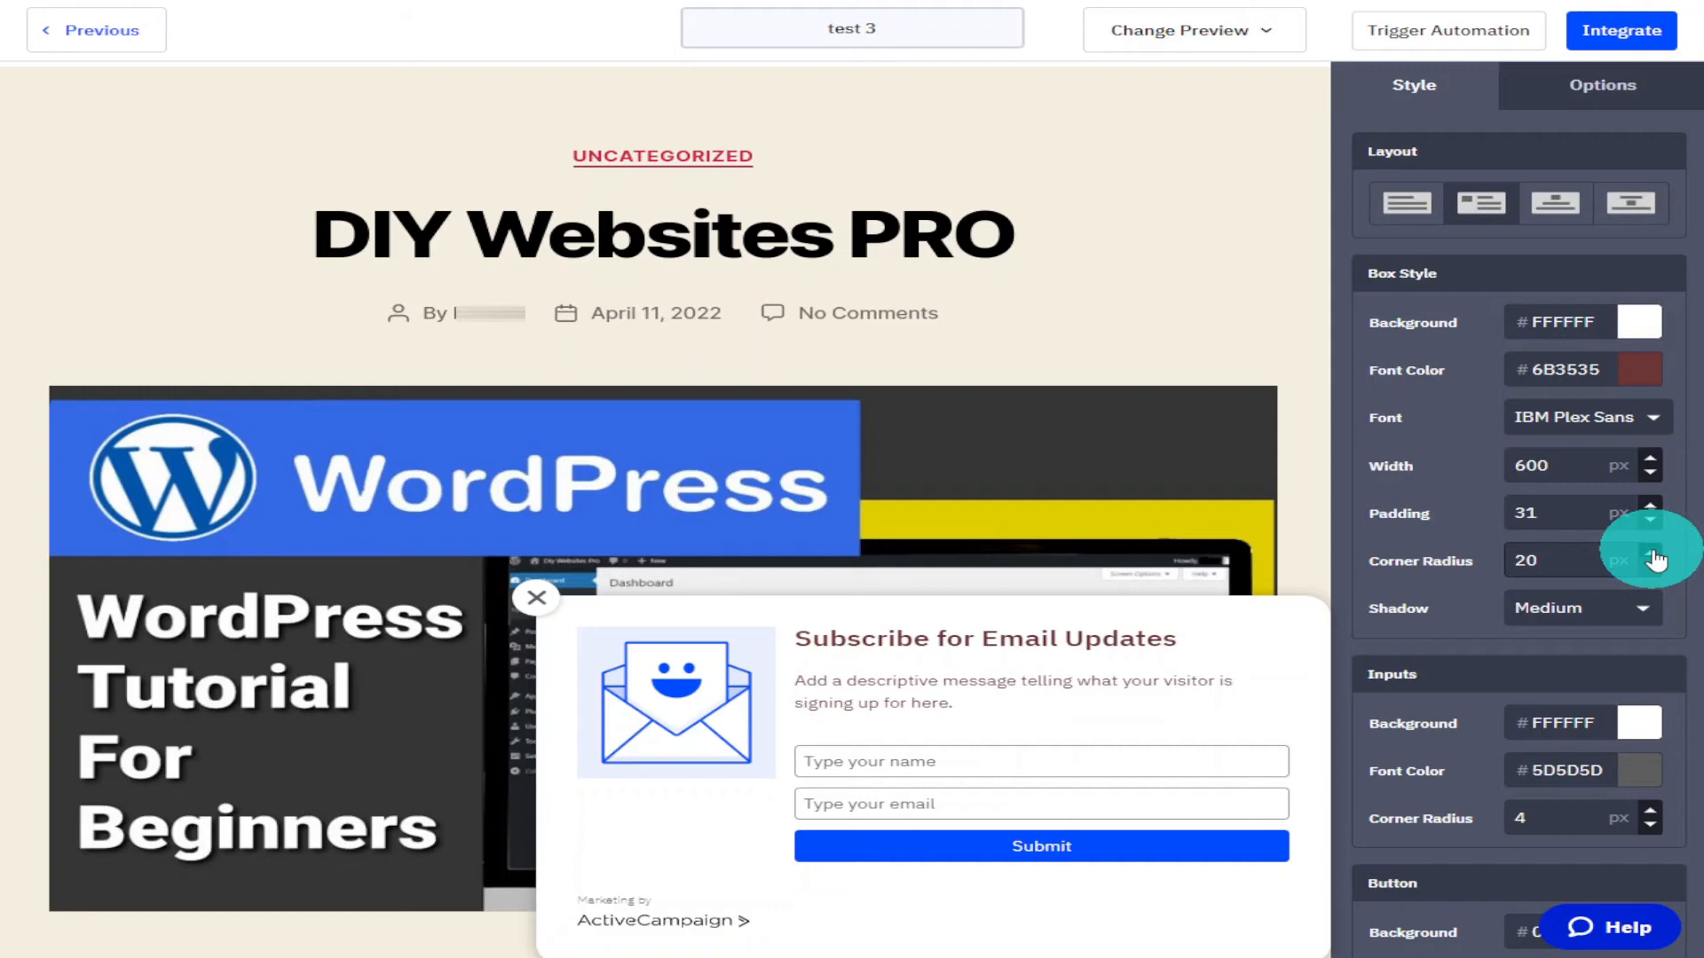
pyautogui.click(1642, 609)
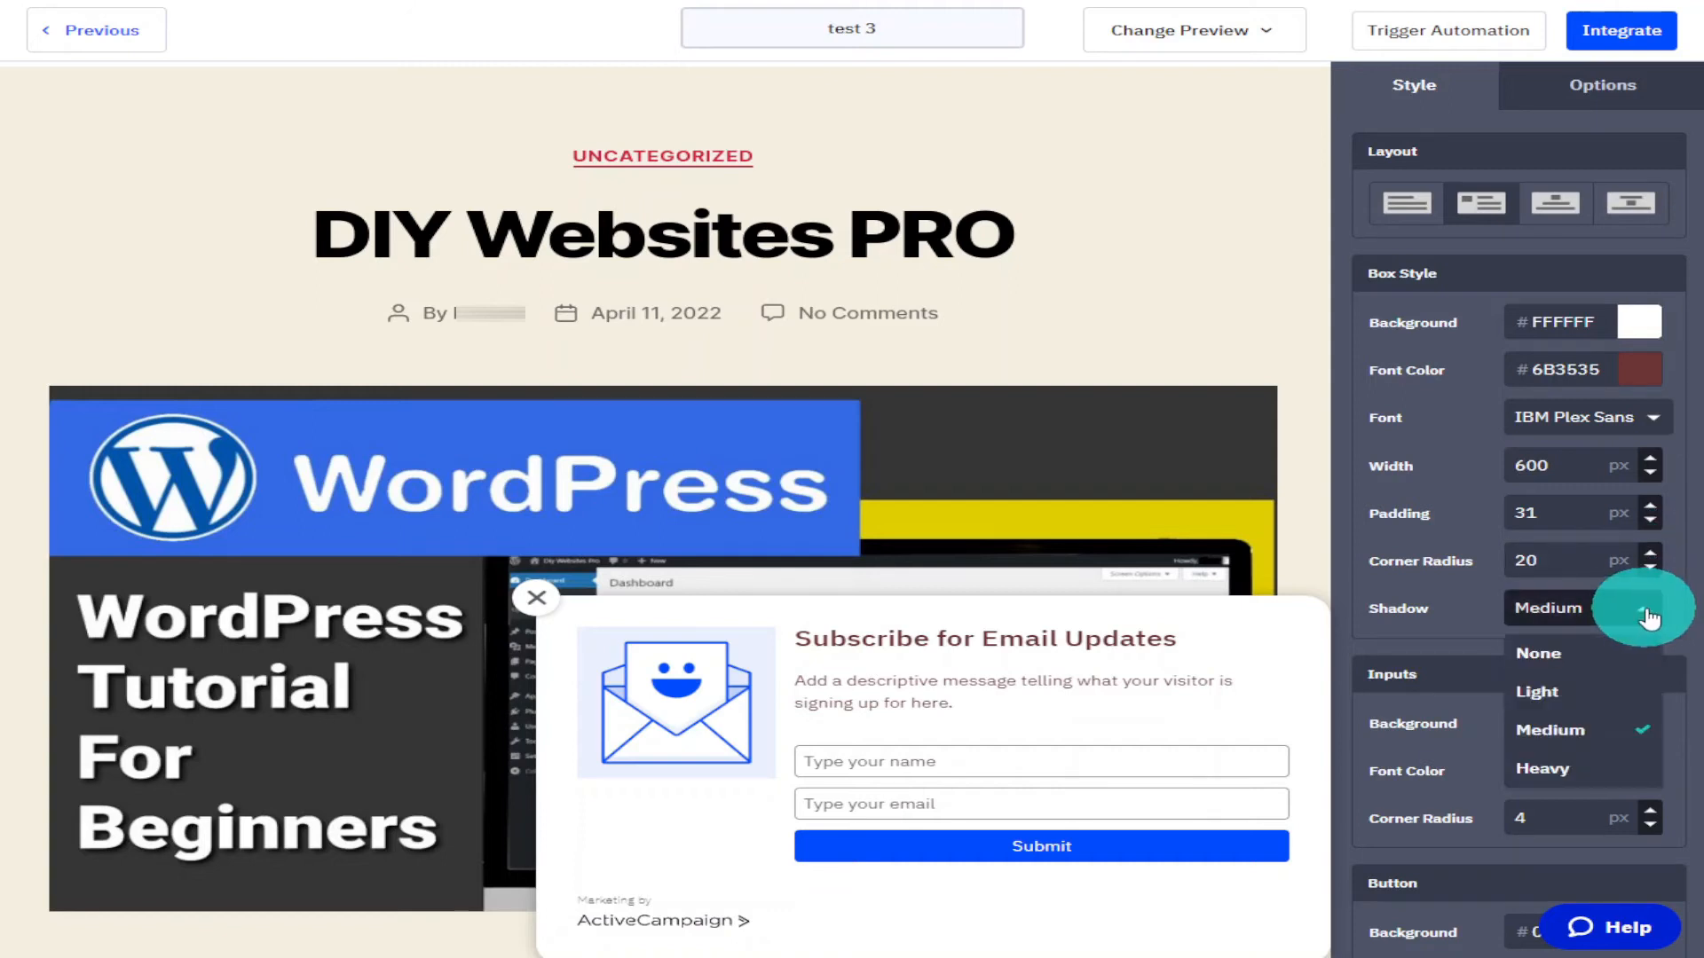
pyautogui.click(1578, 767)
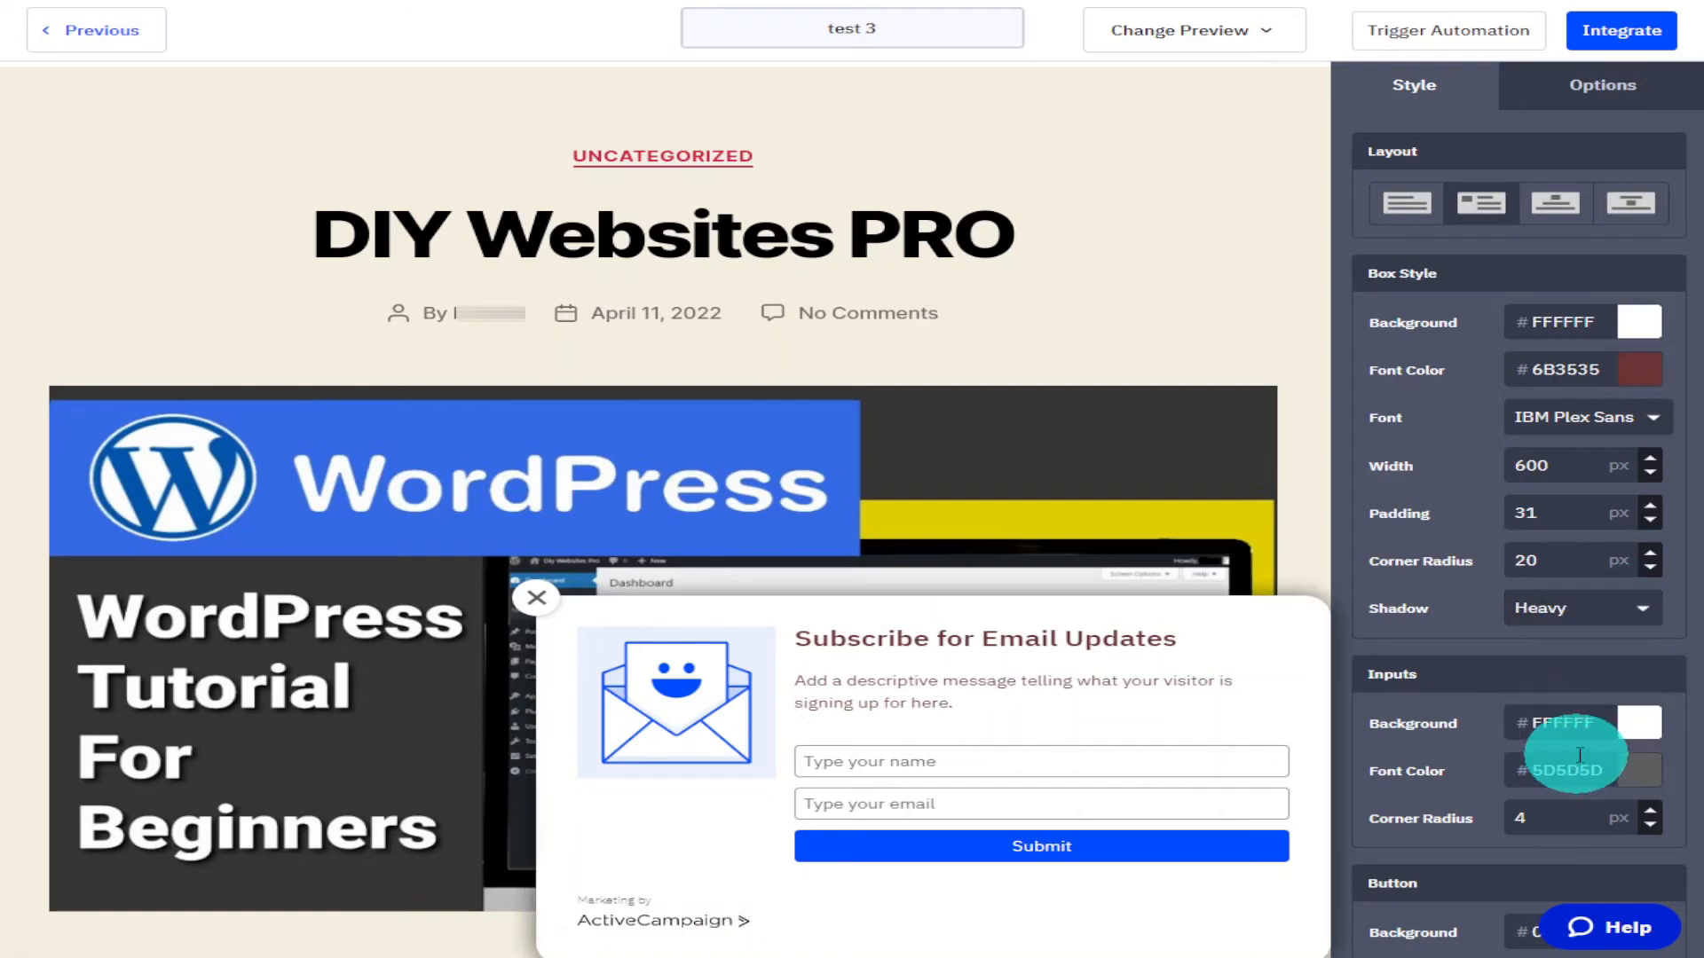
# Set the input fields' font colour to 030202 and their background to D1D1D1.
pyautogui.click(1653, 785)
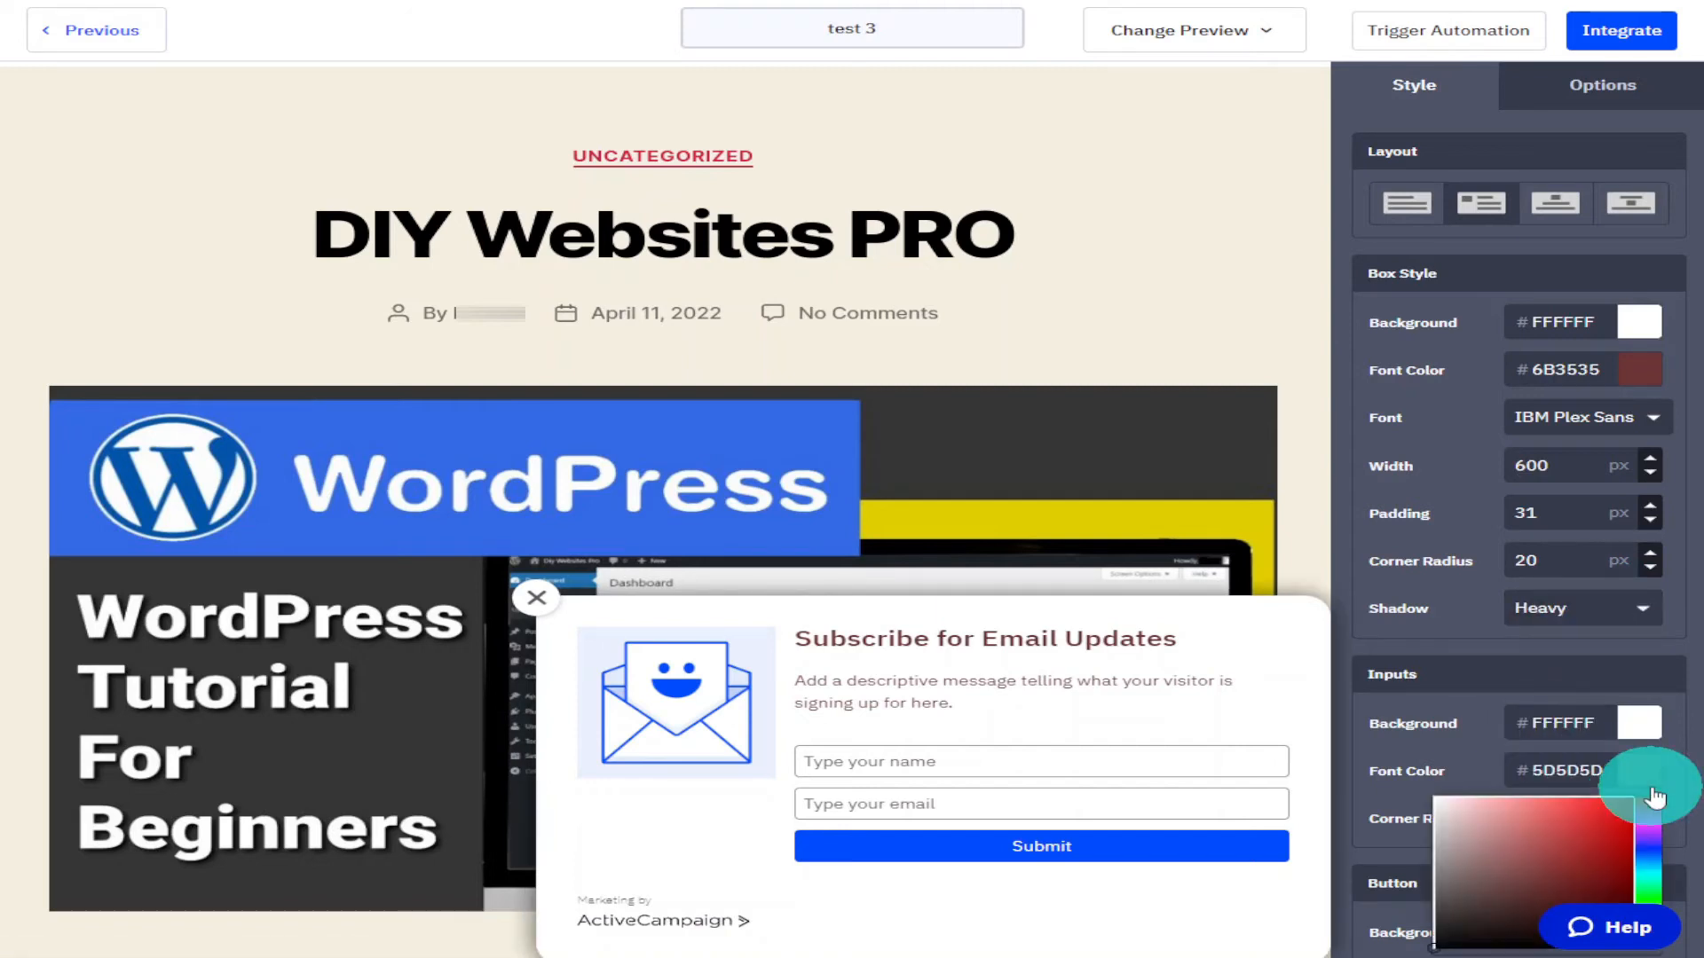
pyautogui.scroll(-3, 1654, 785)
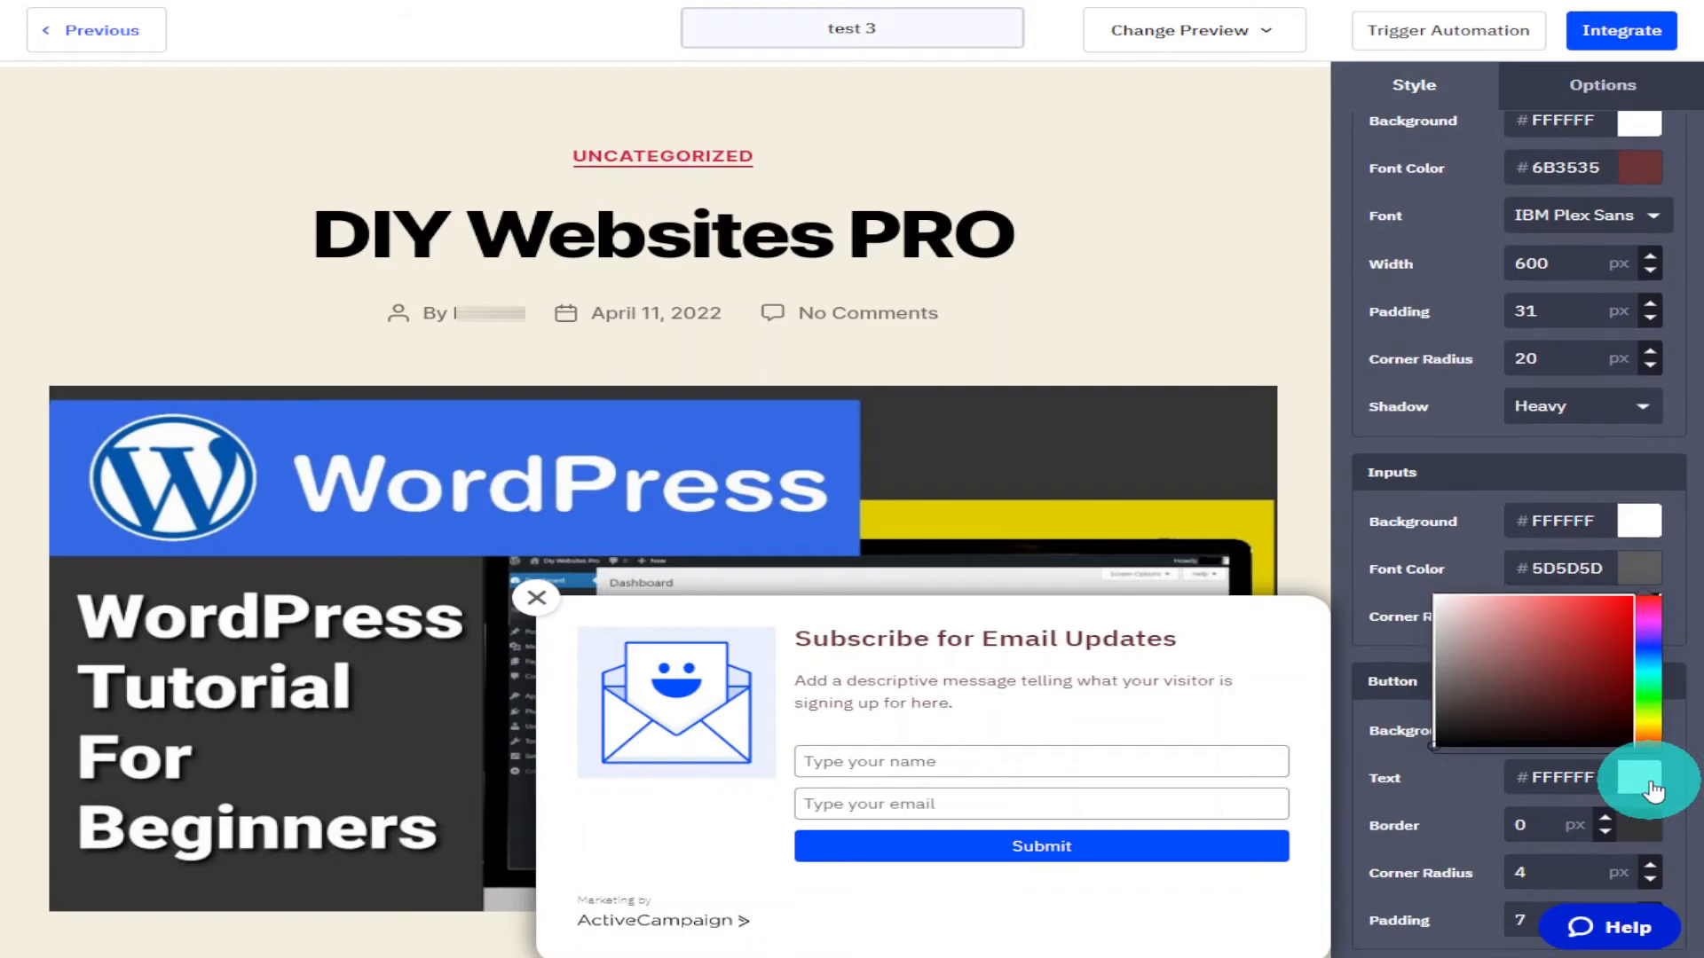
pyautogui.click(1604, 638)
pyautogui.moveTo(1605, 639)
pyautogui.mouseDown()
pyautogui.moveTo(1624, 601)
pyautogui.moveTo(1594, 651)
pyautogui.mouseUp()
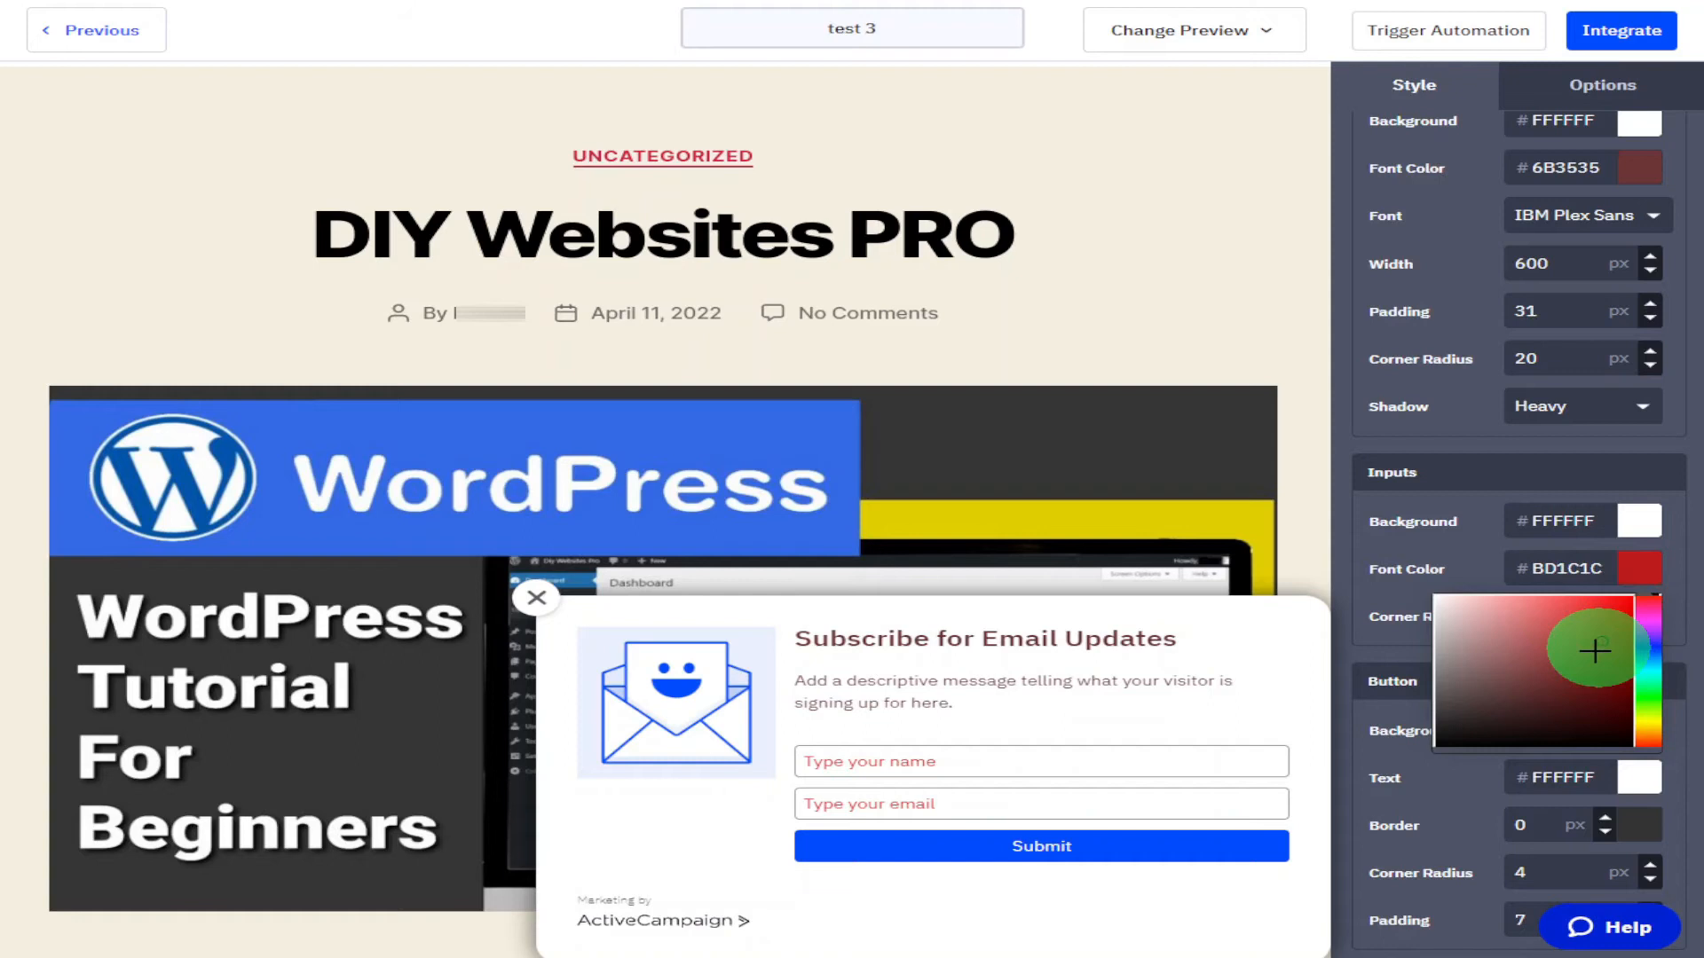
pyautogui.moveTo(1595, 650); pyautogui.dragTo(1496, 748)
pyautogui.click(1638, 524)
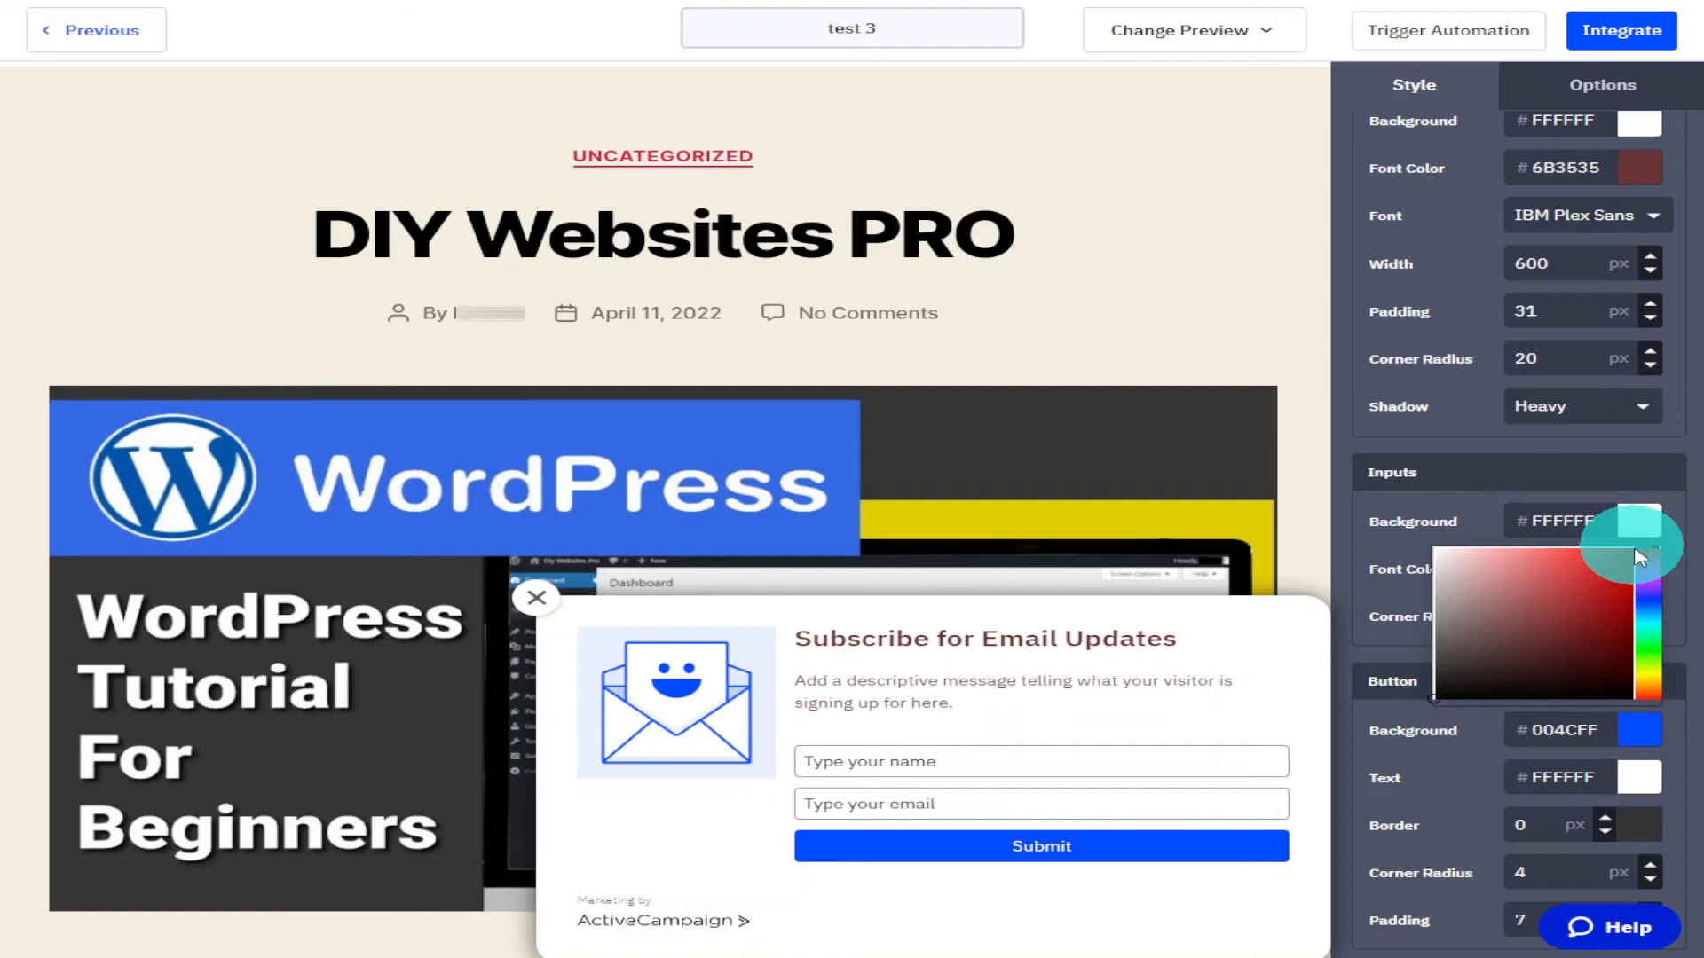
pyautogui.moveTo(1589, 563); pyautogui.dragTo(1410, 585)
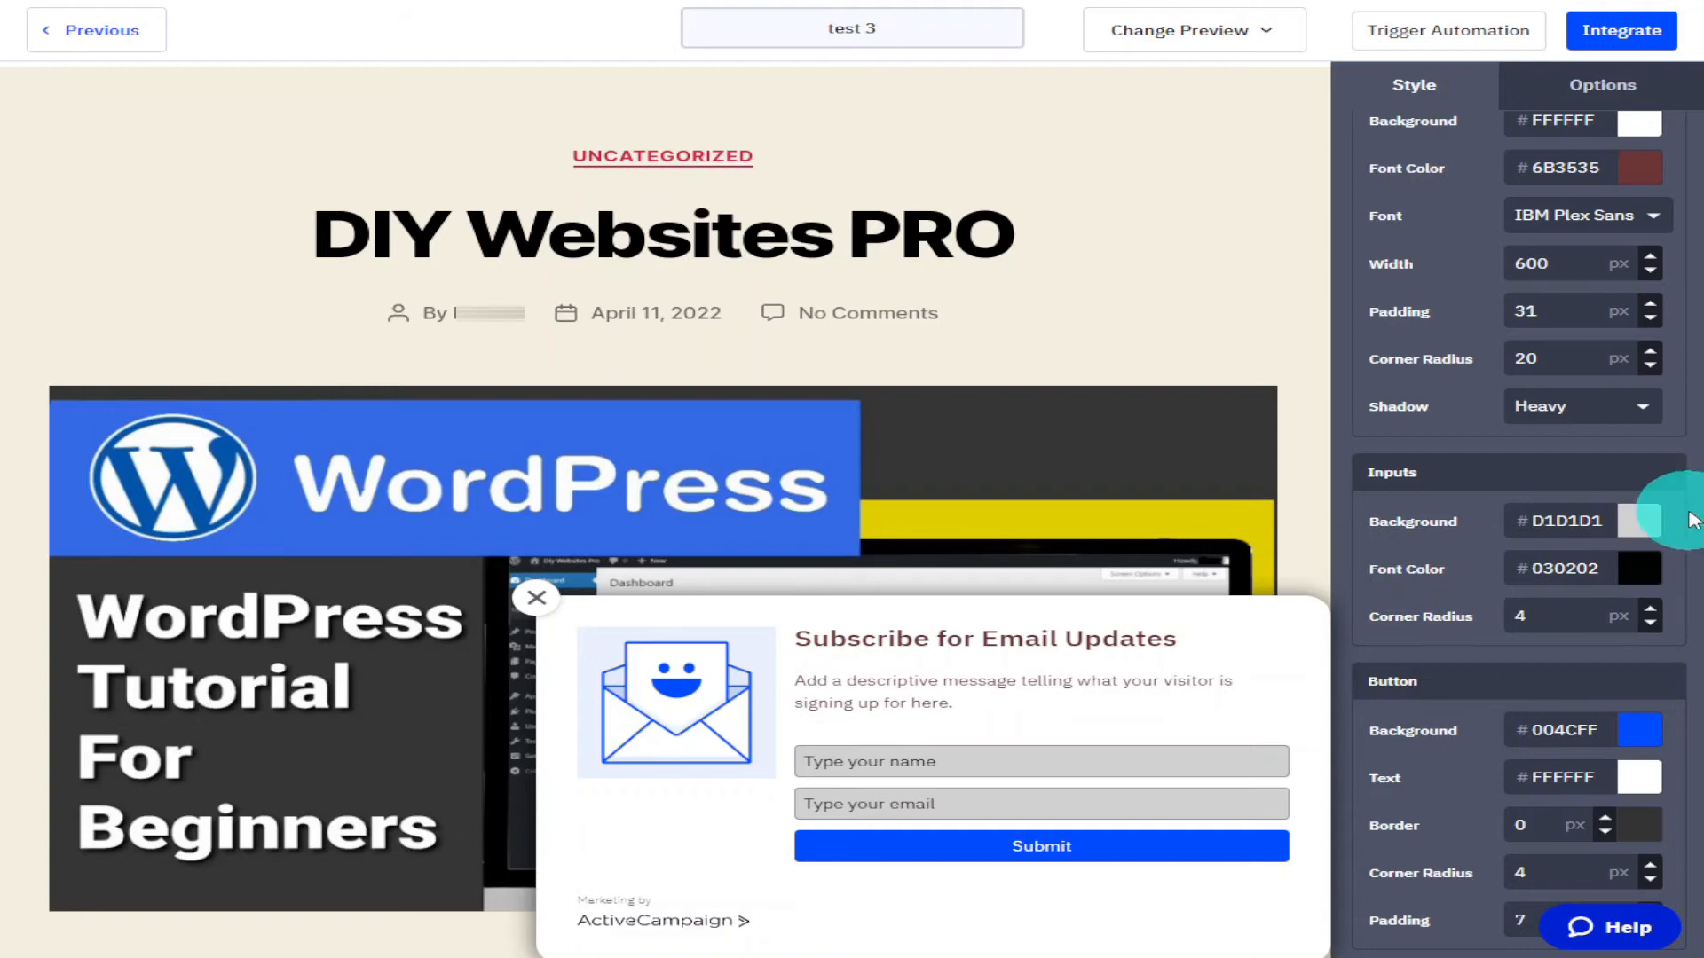
# Set the button background colour to 2BE343.
pyautogui.scroll(-1, 1686, 528)
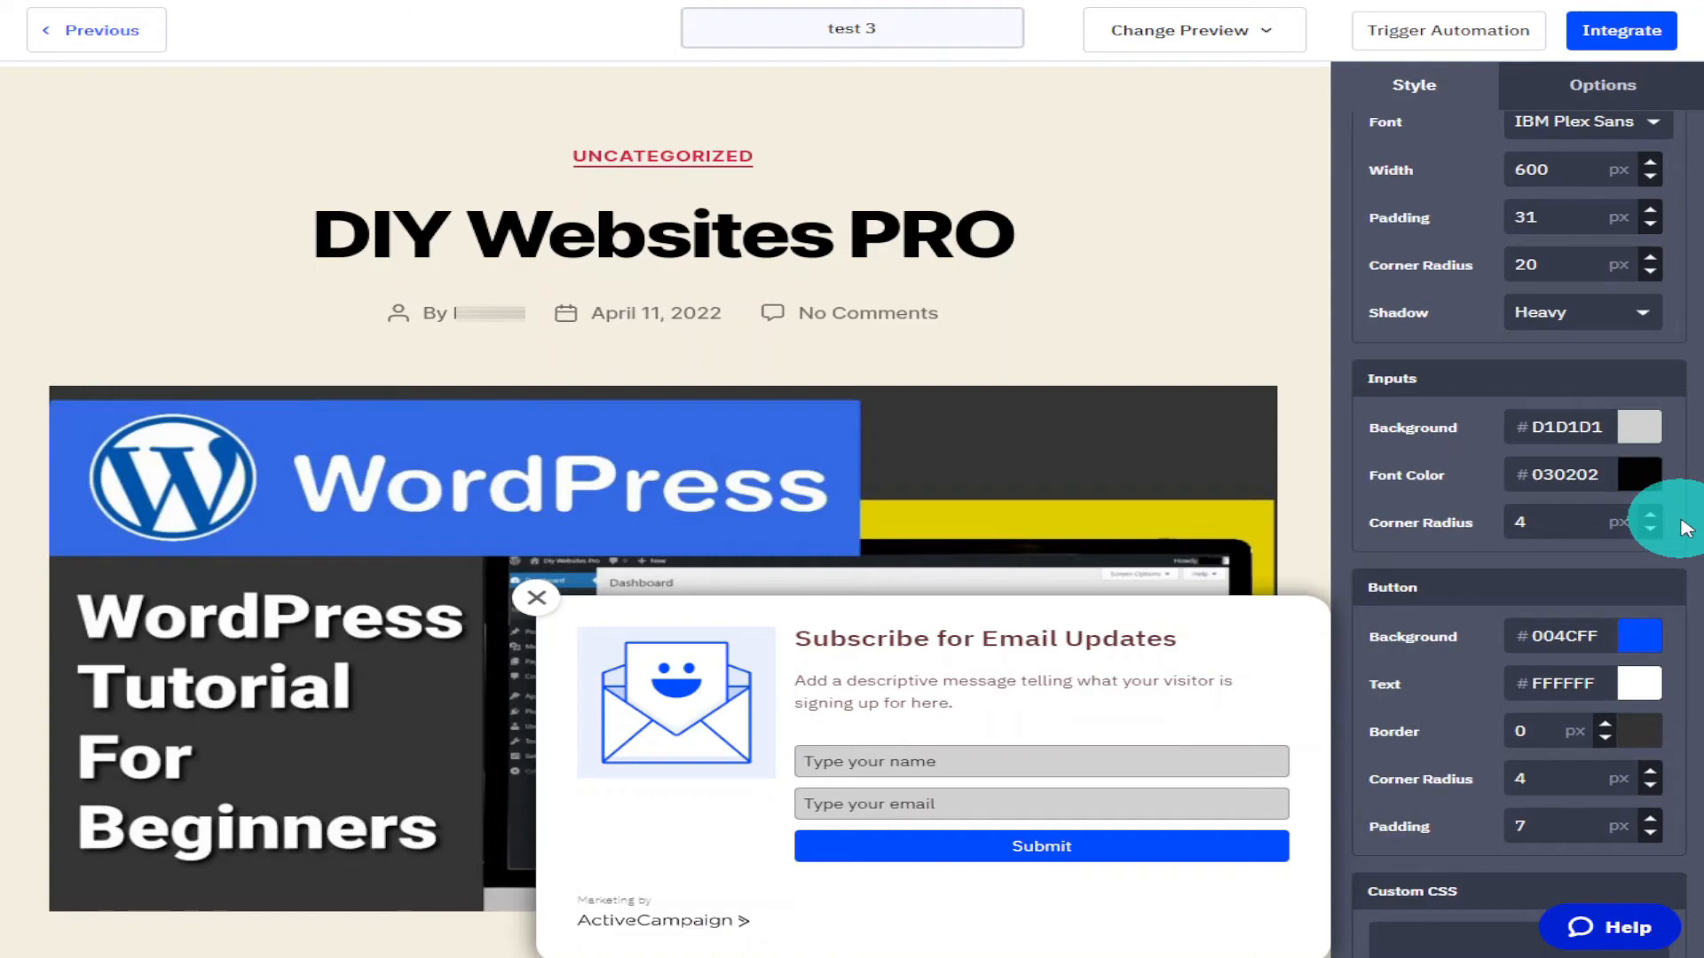
pyautogui.scroll(-3, 1686, 527)
pyautogui.click(1639, 474)
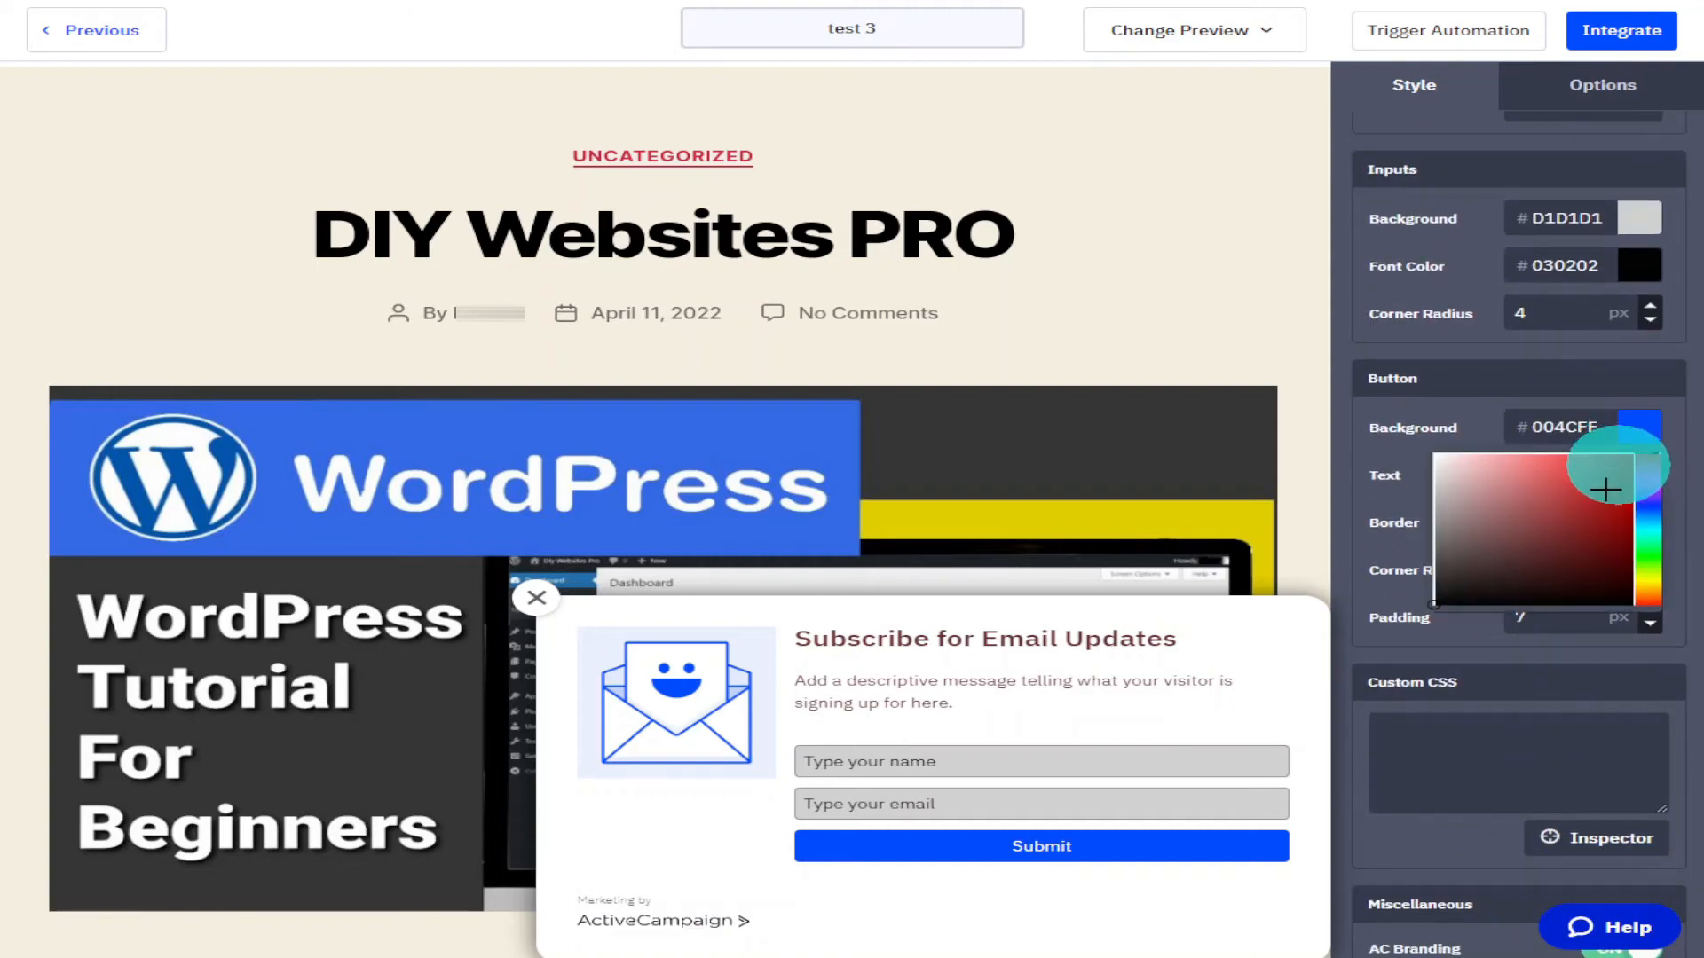
pyautogui.click(1597, 473)
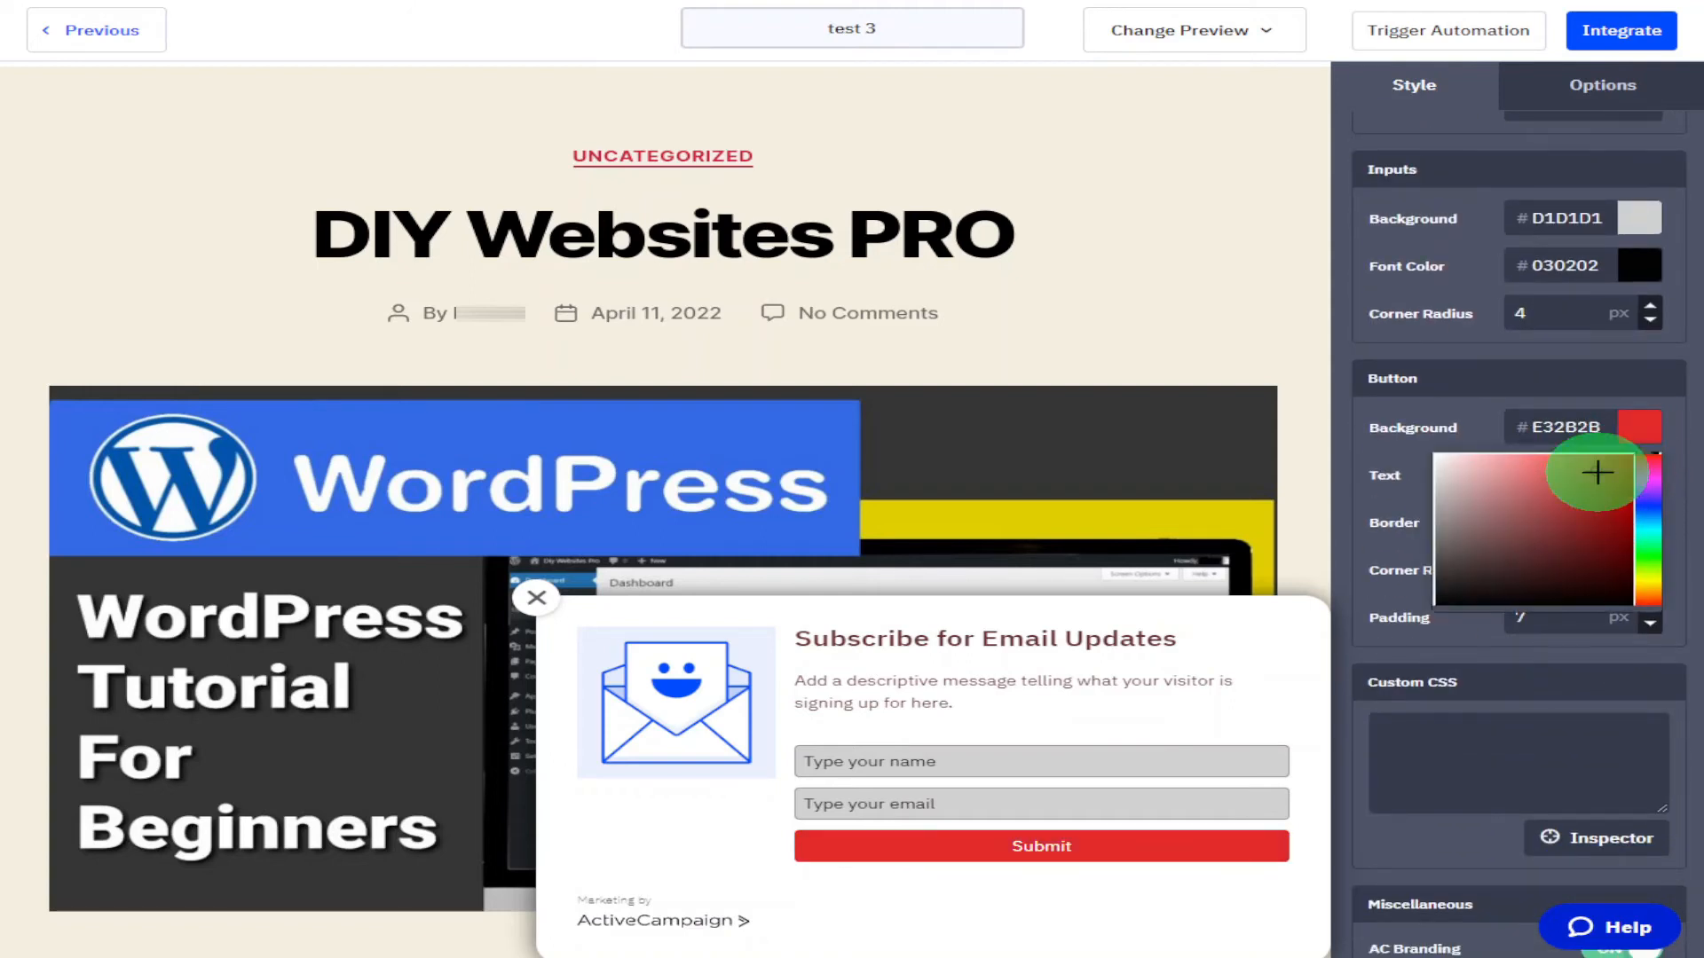
pyautogui.click(1648, 552)
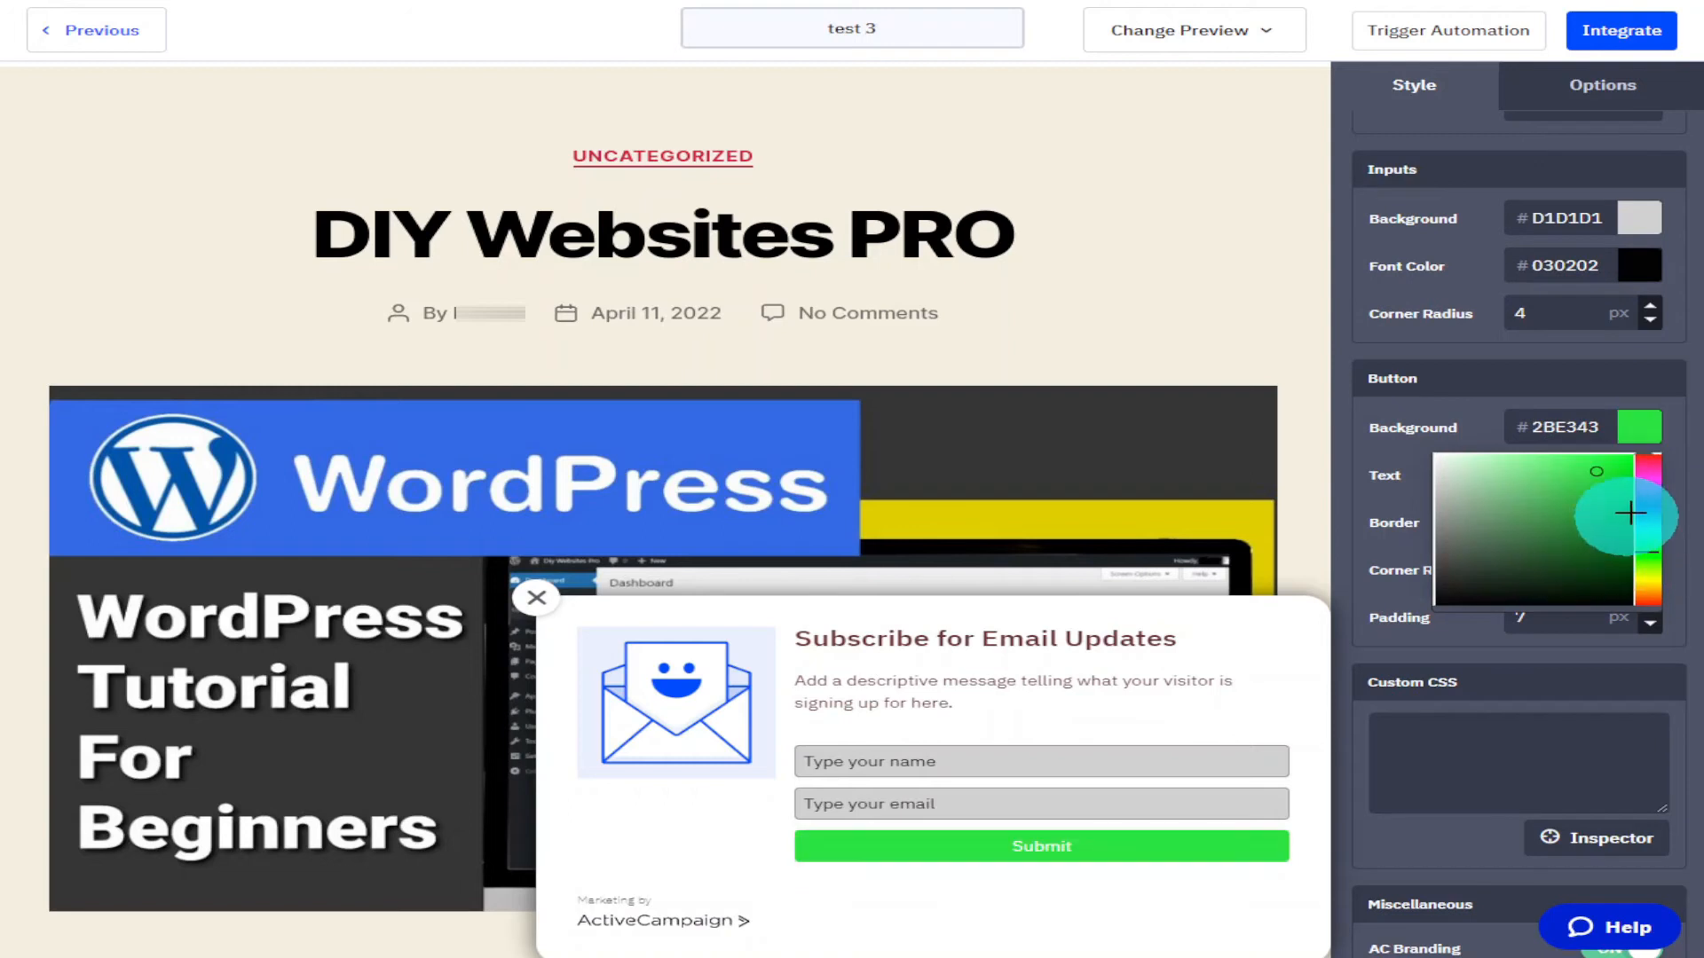
pyautogui.click(1679, 465)
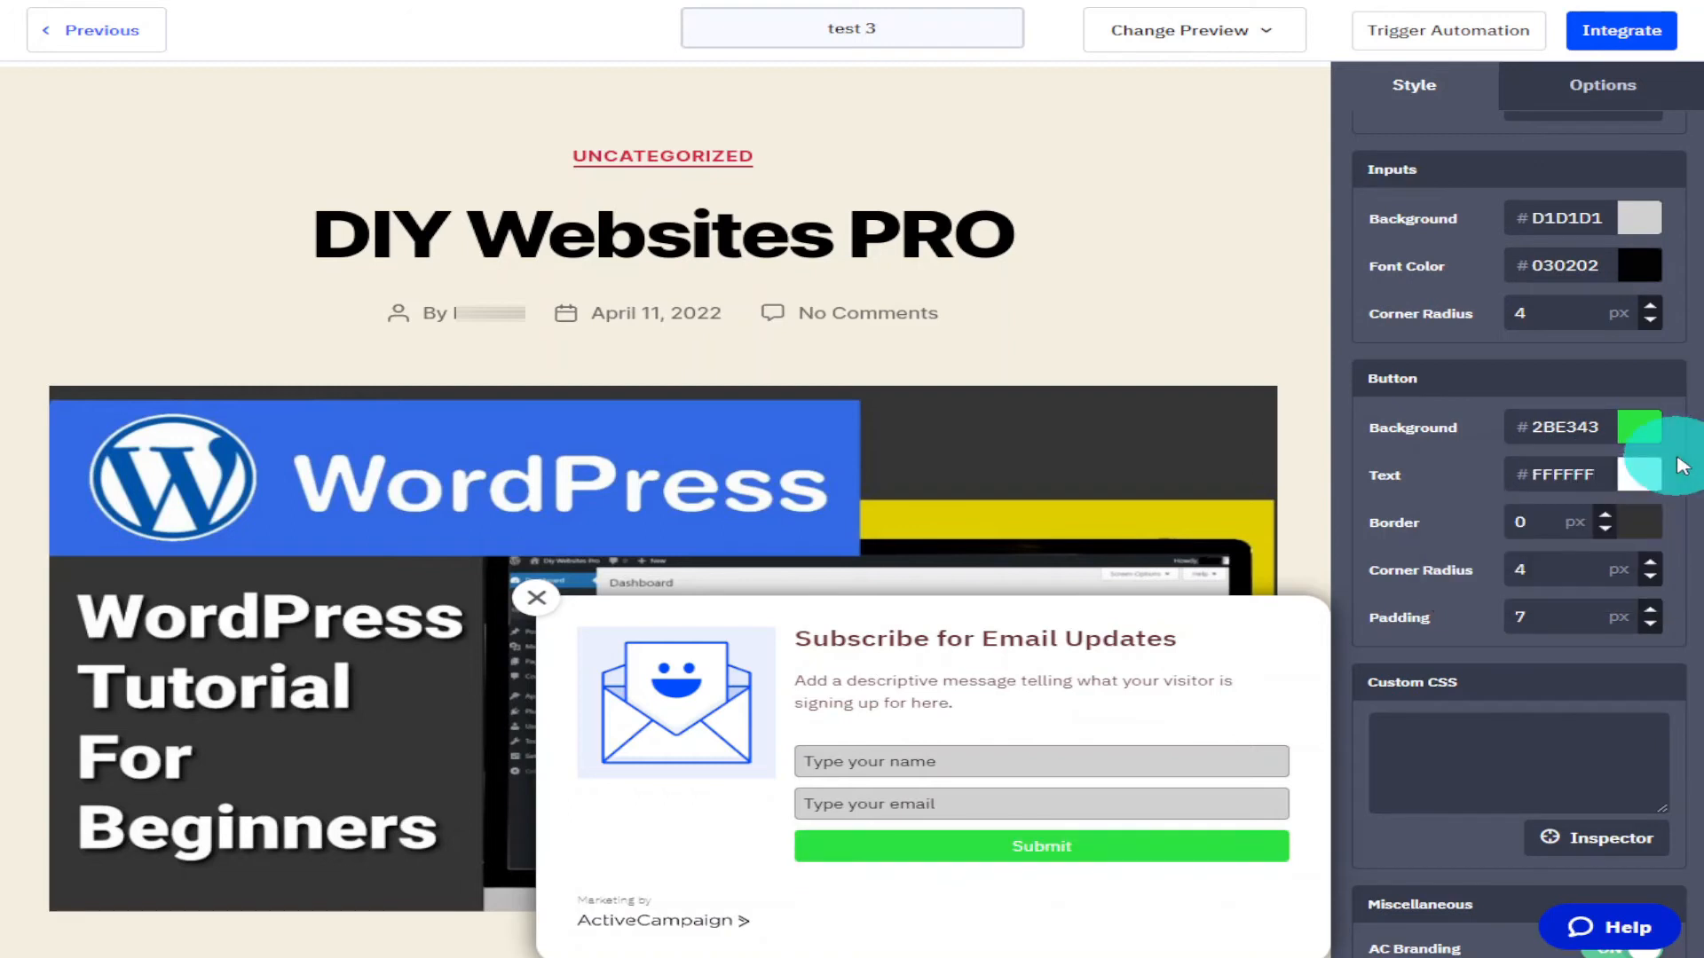
# Set the button text colour to 140A0A.
pyautogui.click(1638, 475)
pyautogui.click(1533, 642)
pyautogui.click(1686, 534)
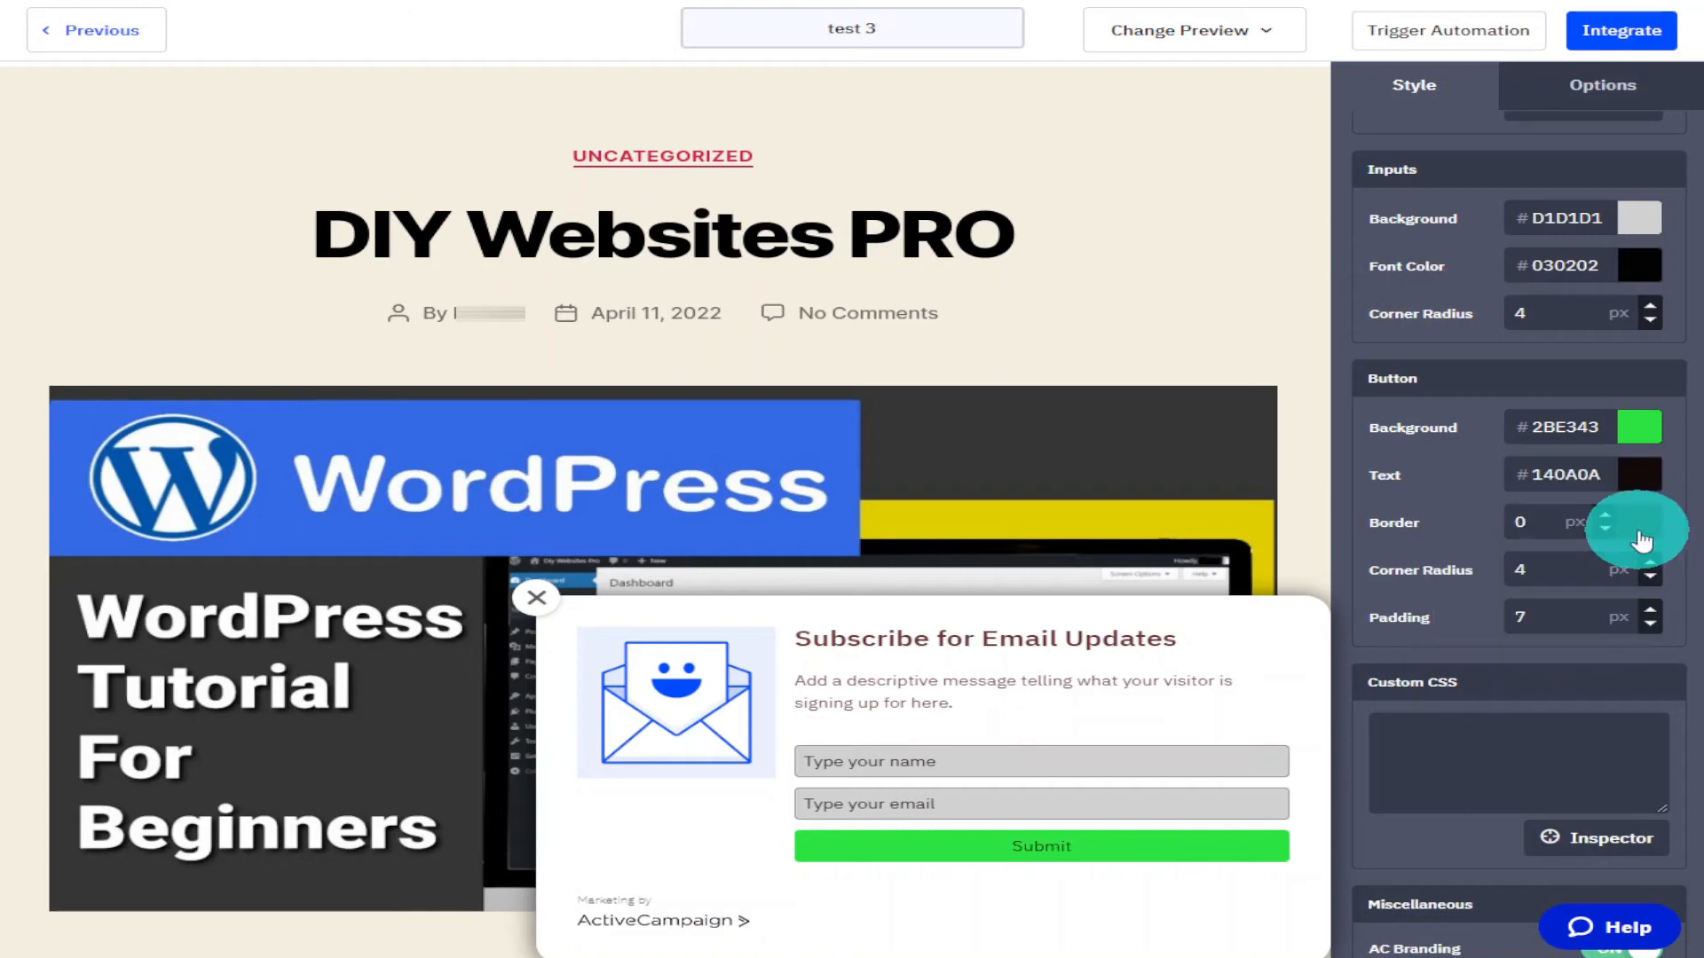
# Give the button a 7 px border with the Double style.
pyautogui.click(1606, 517)
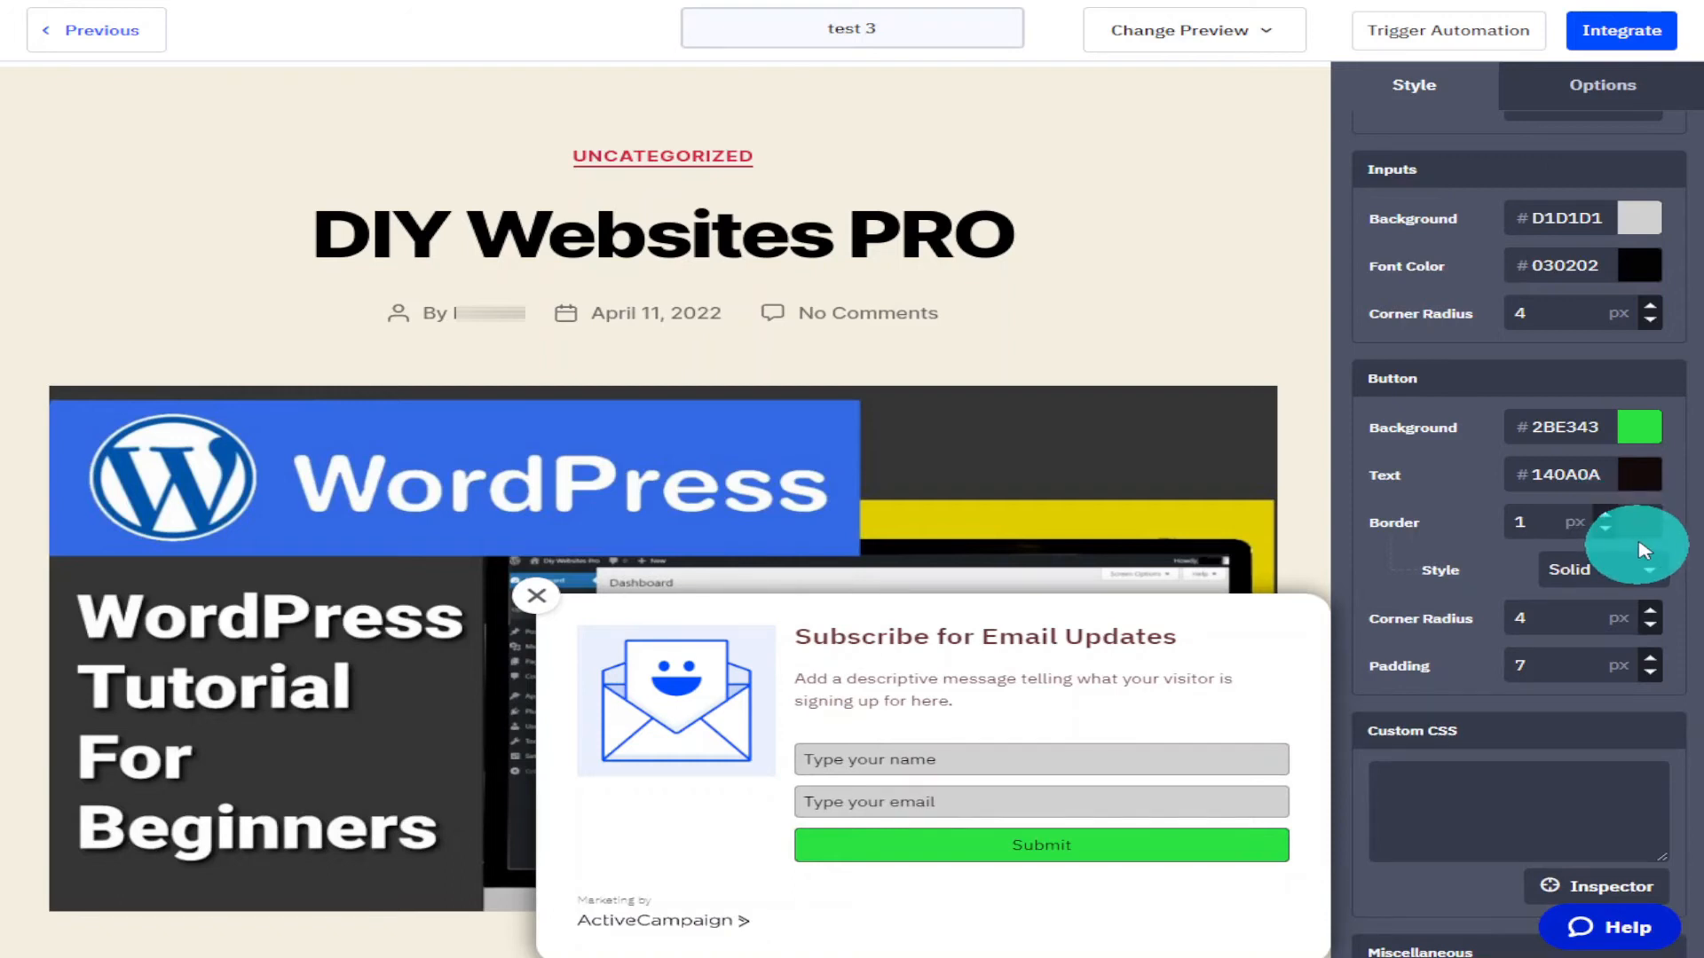
pyautogui.click(1646, 573)
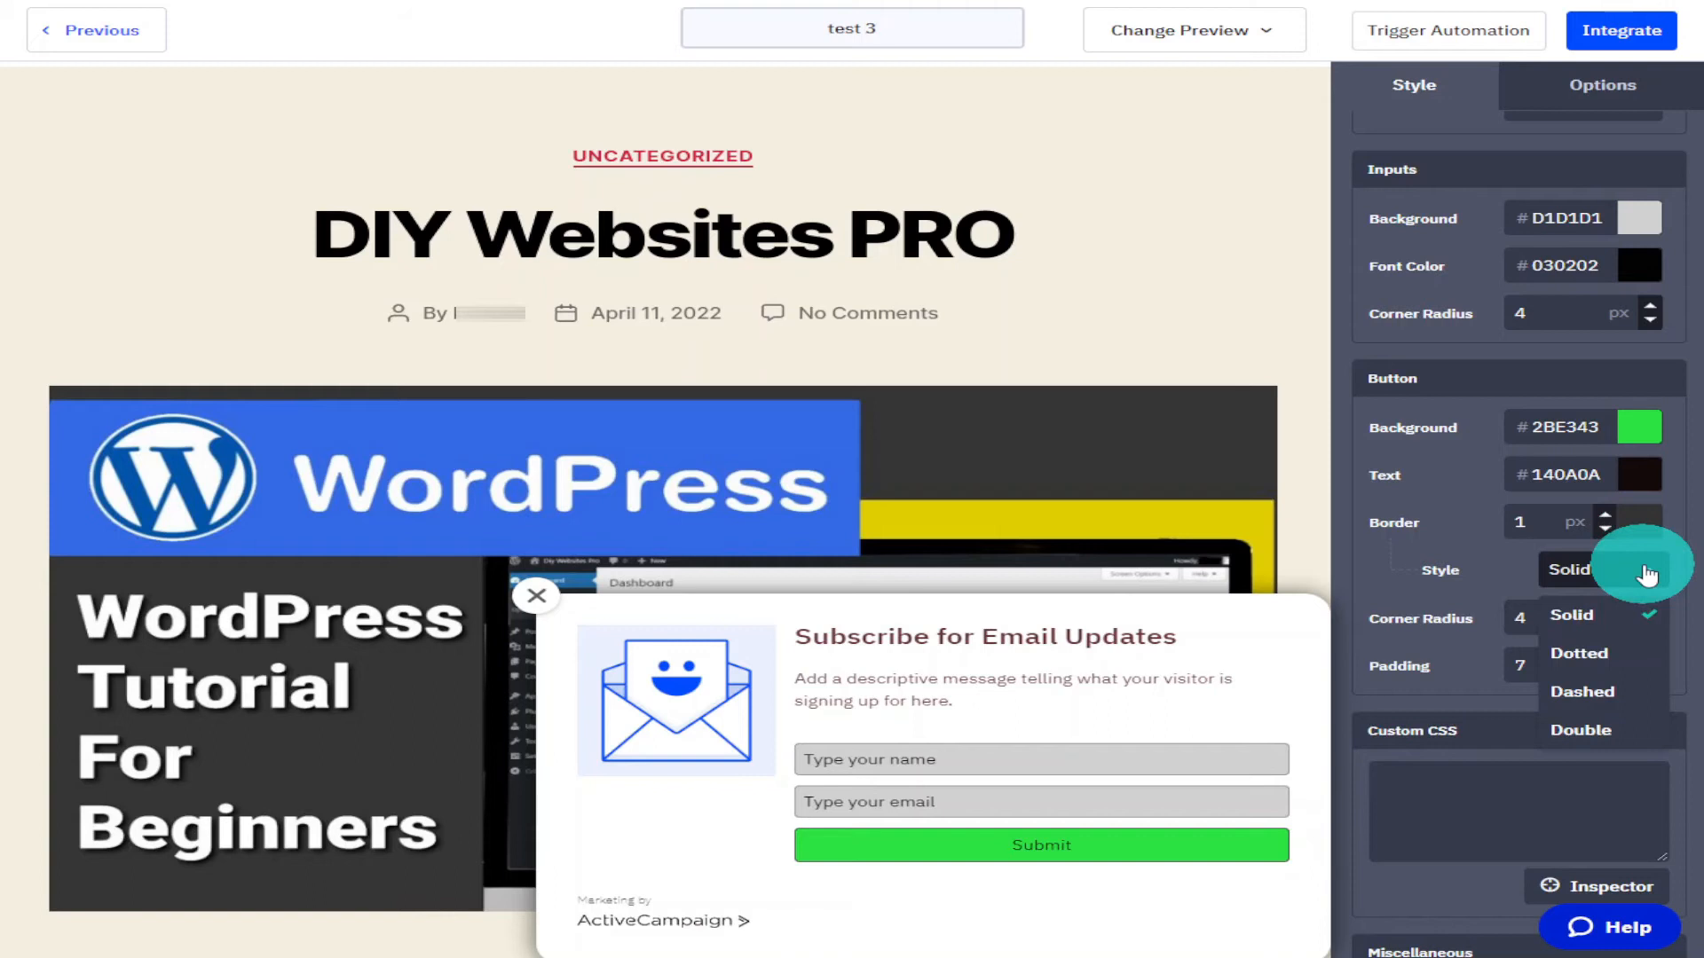
pyautogui.click(1588, 731)
pyautogui.click(1606, 518)
pyautogui.click(1606, 517)
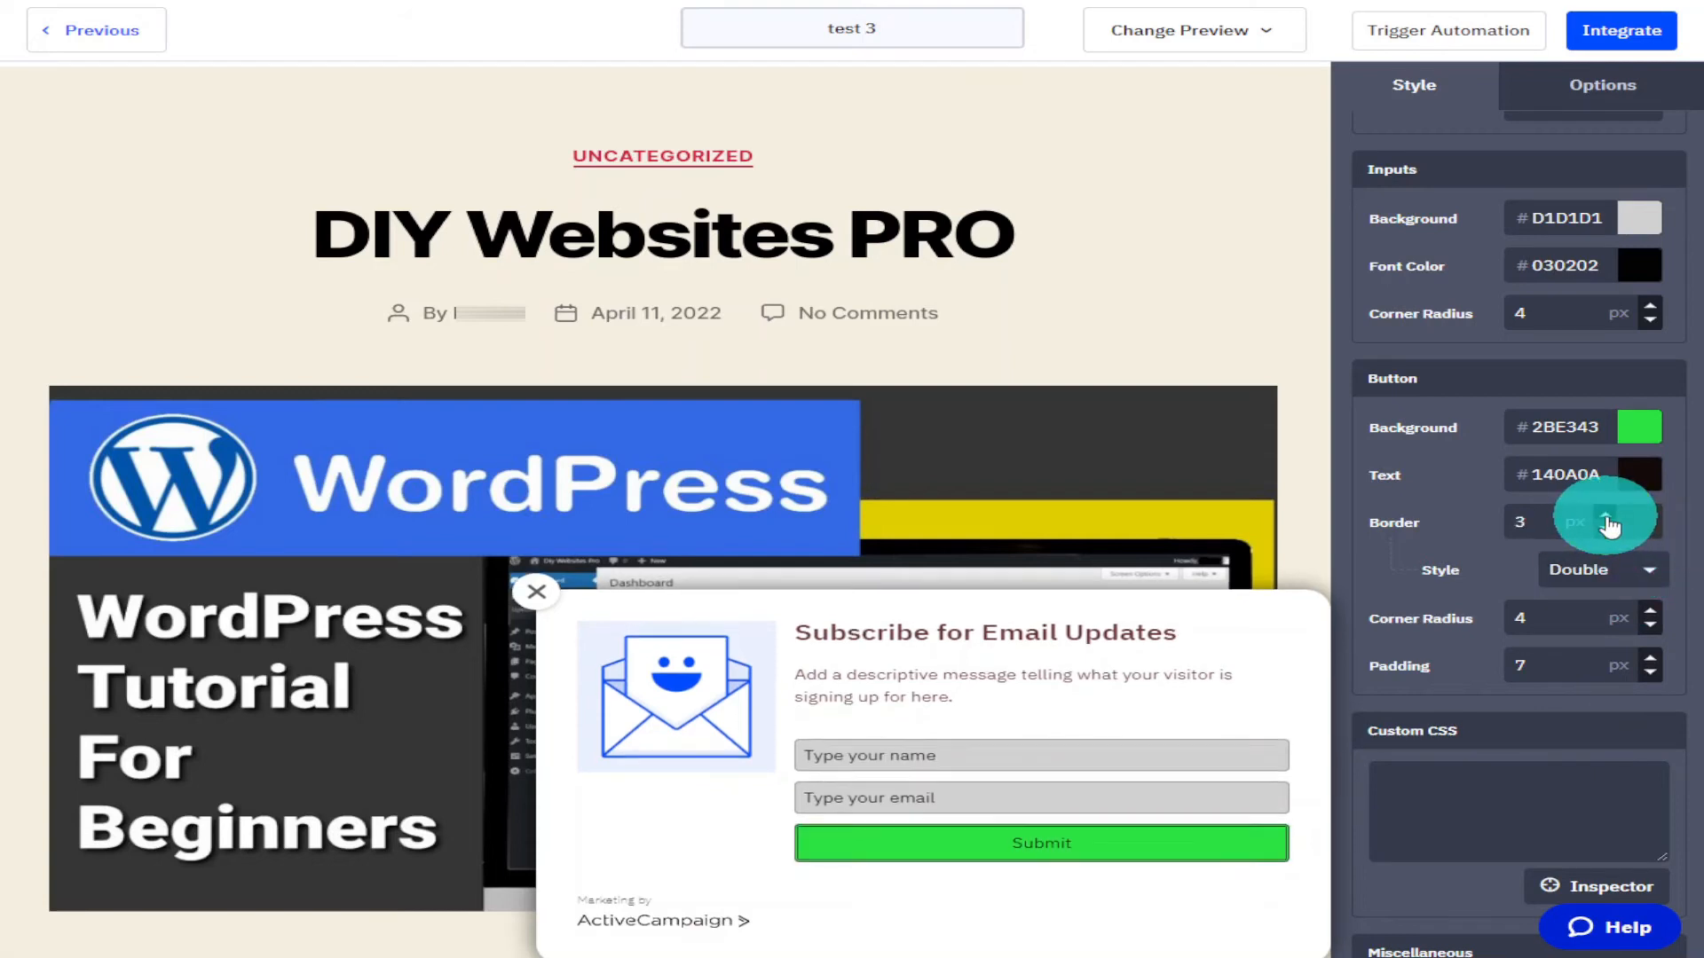
pyautogui.click(1606, 517)
pyautogui.click(1607, 517)
pyautogui.click(1606, 518)
pyautogui.click(1606, 517)
pyautogui.scroll(-1, 1673, 555)
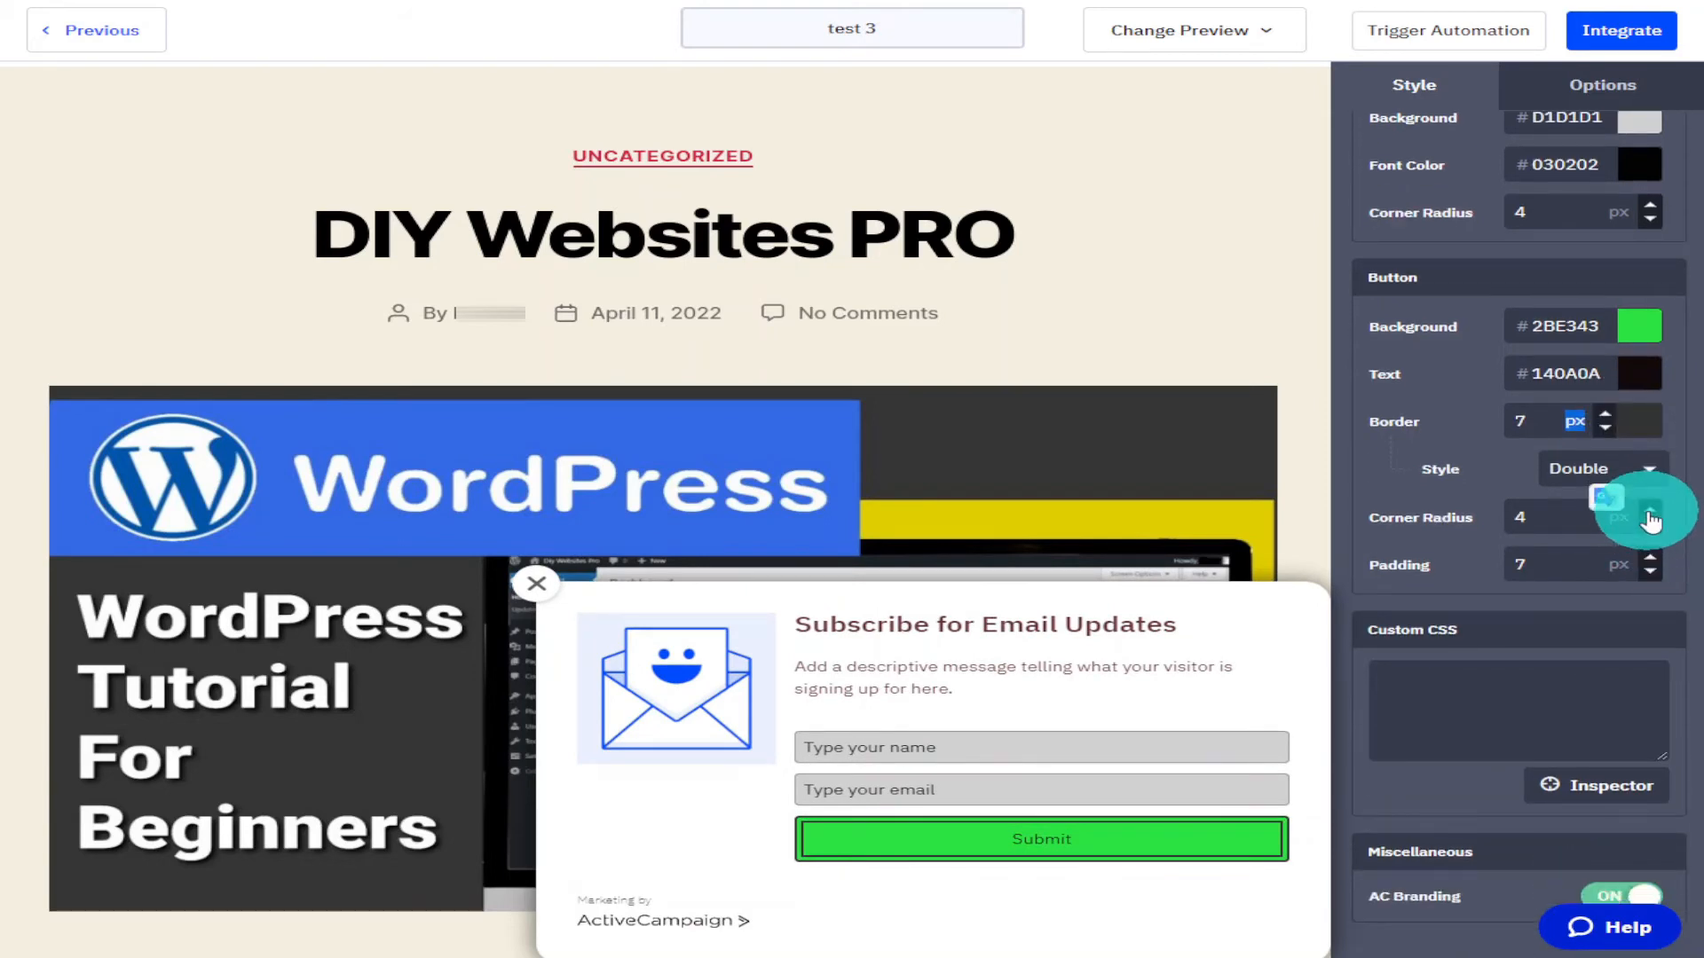
# Set the button corner radius to 20 px.
pyautogui.click(1649, 515)
pyautogui.click(1650, 514)
pyautogui.click(1650, 515)
pyautogui.click(1552, 531)
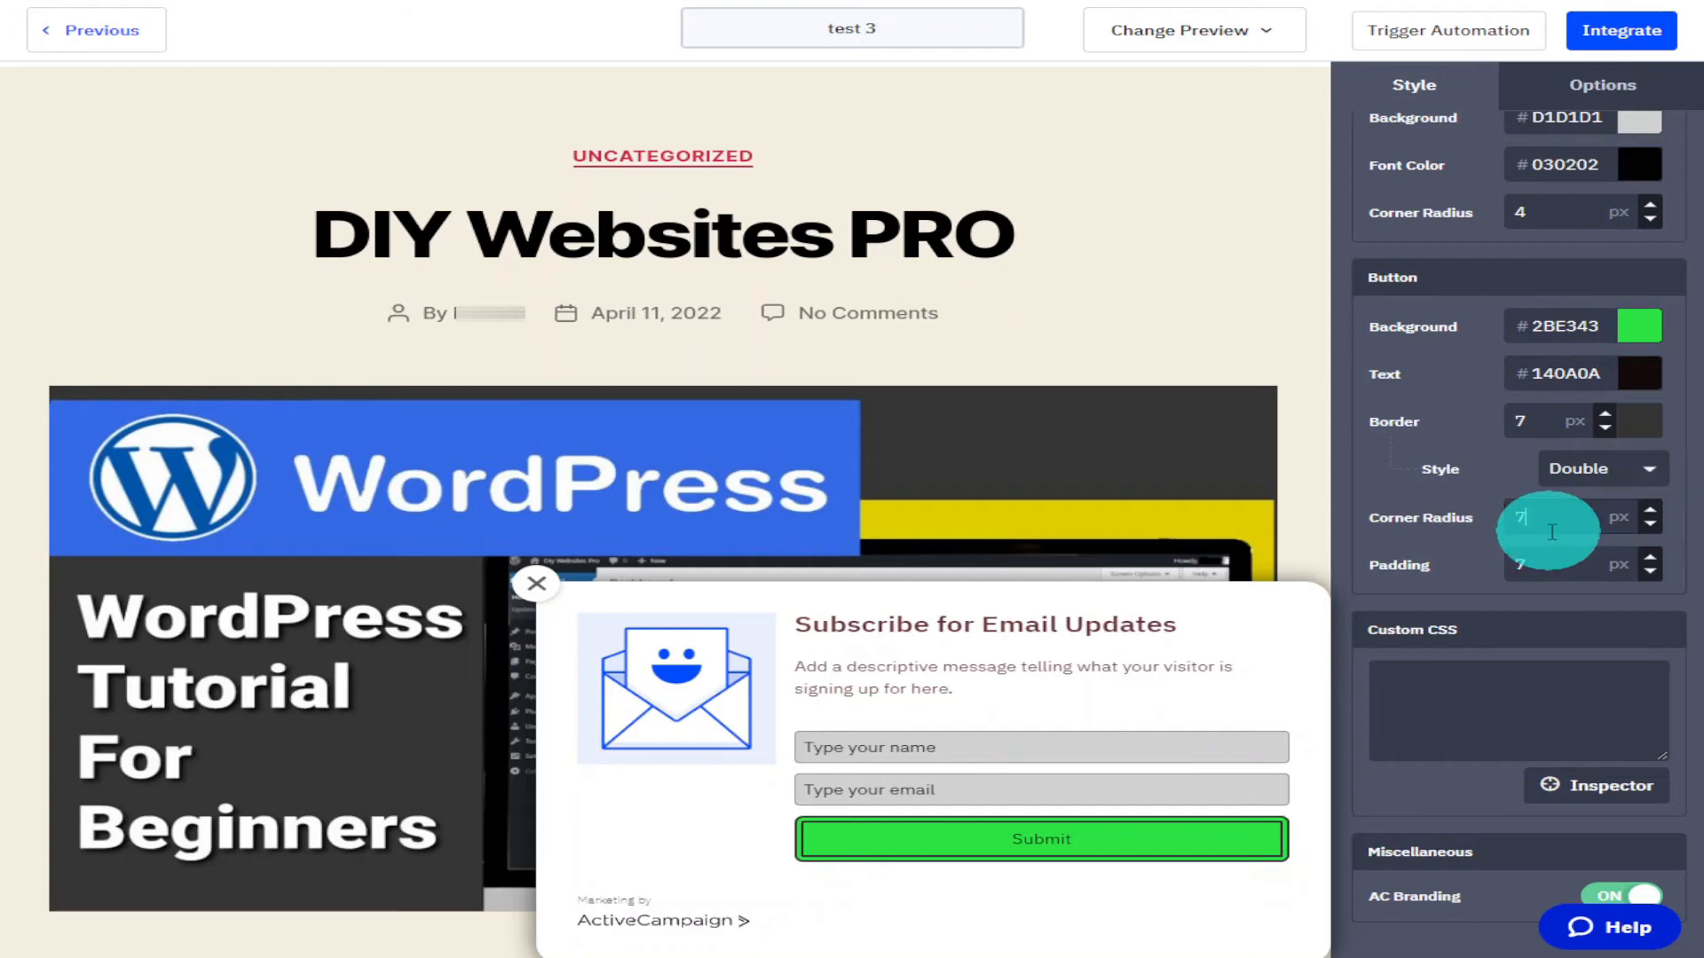
pyautogui.write('20')
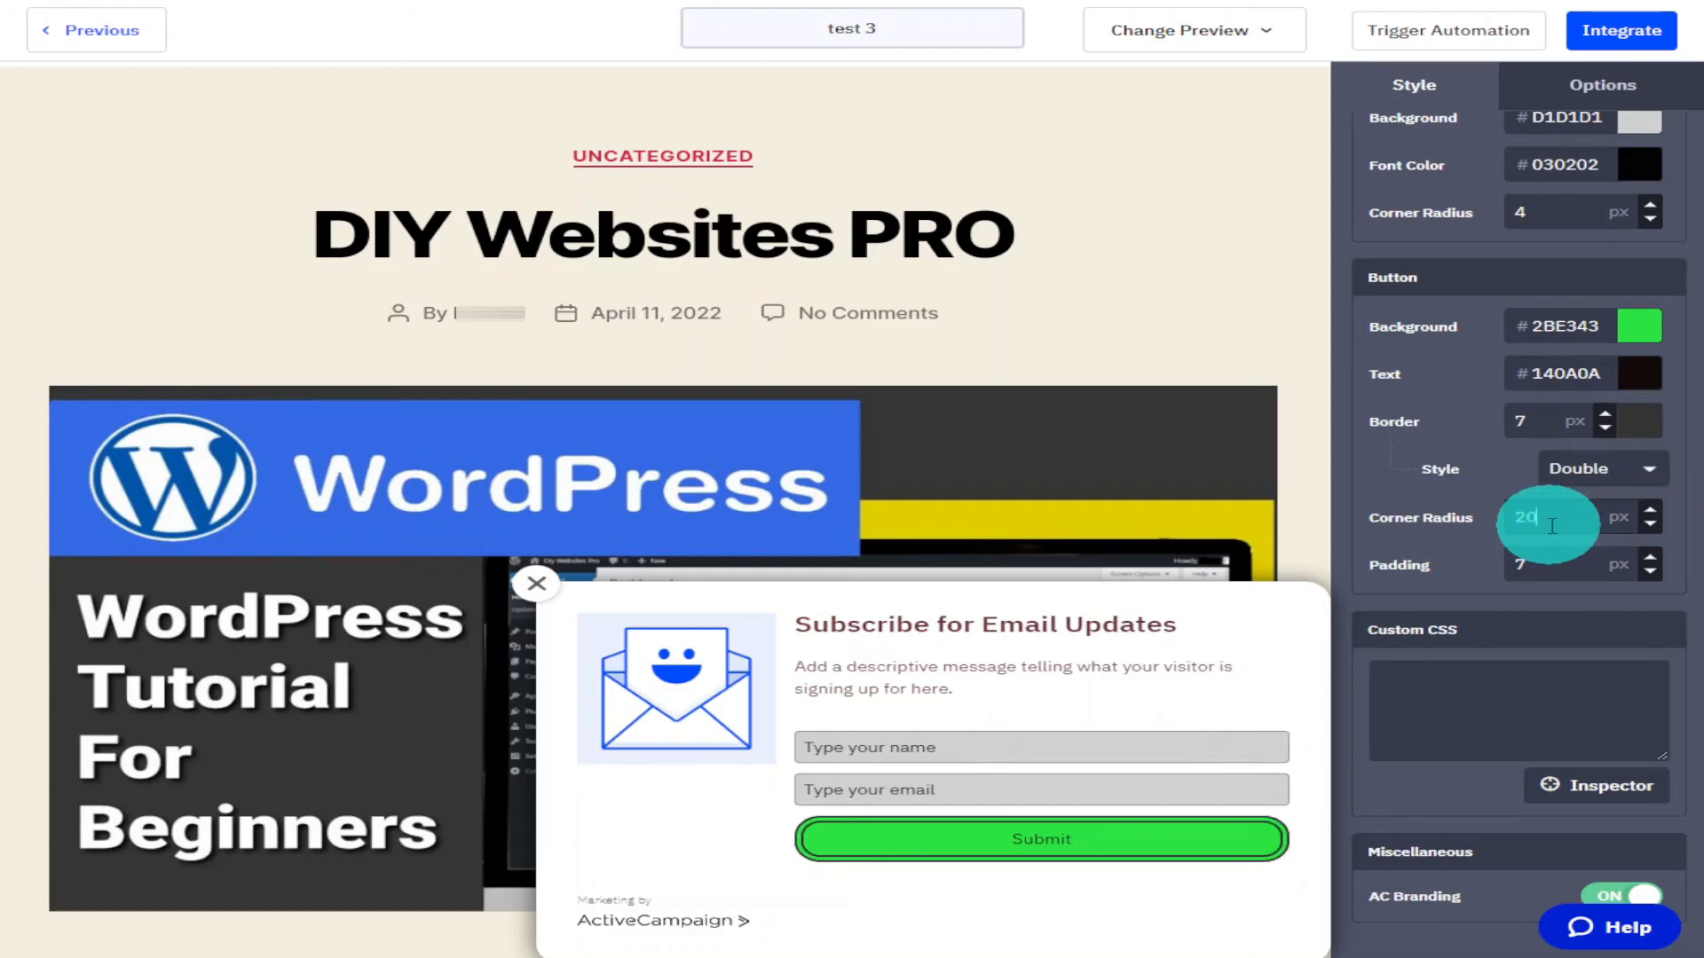
# Set the button padding to 10 px and switch off AC Branding.
pyautogui.click(1601, 575)
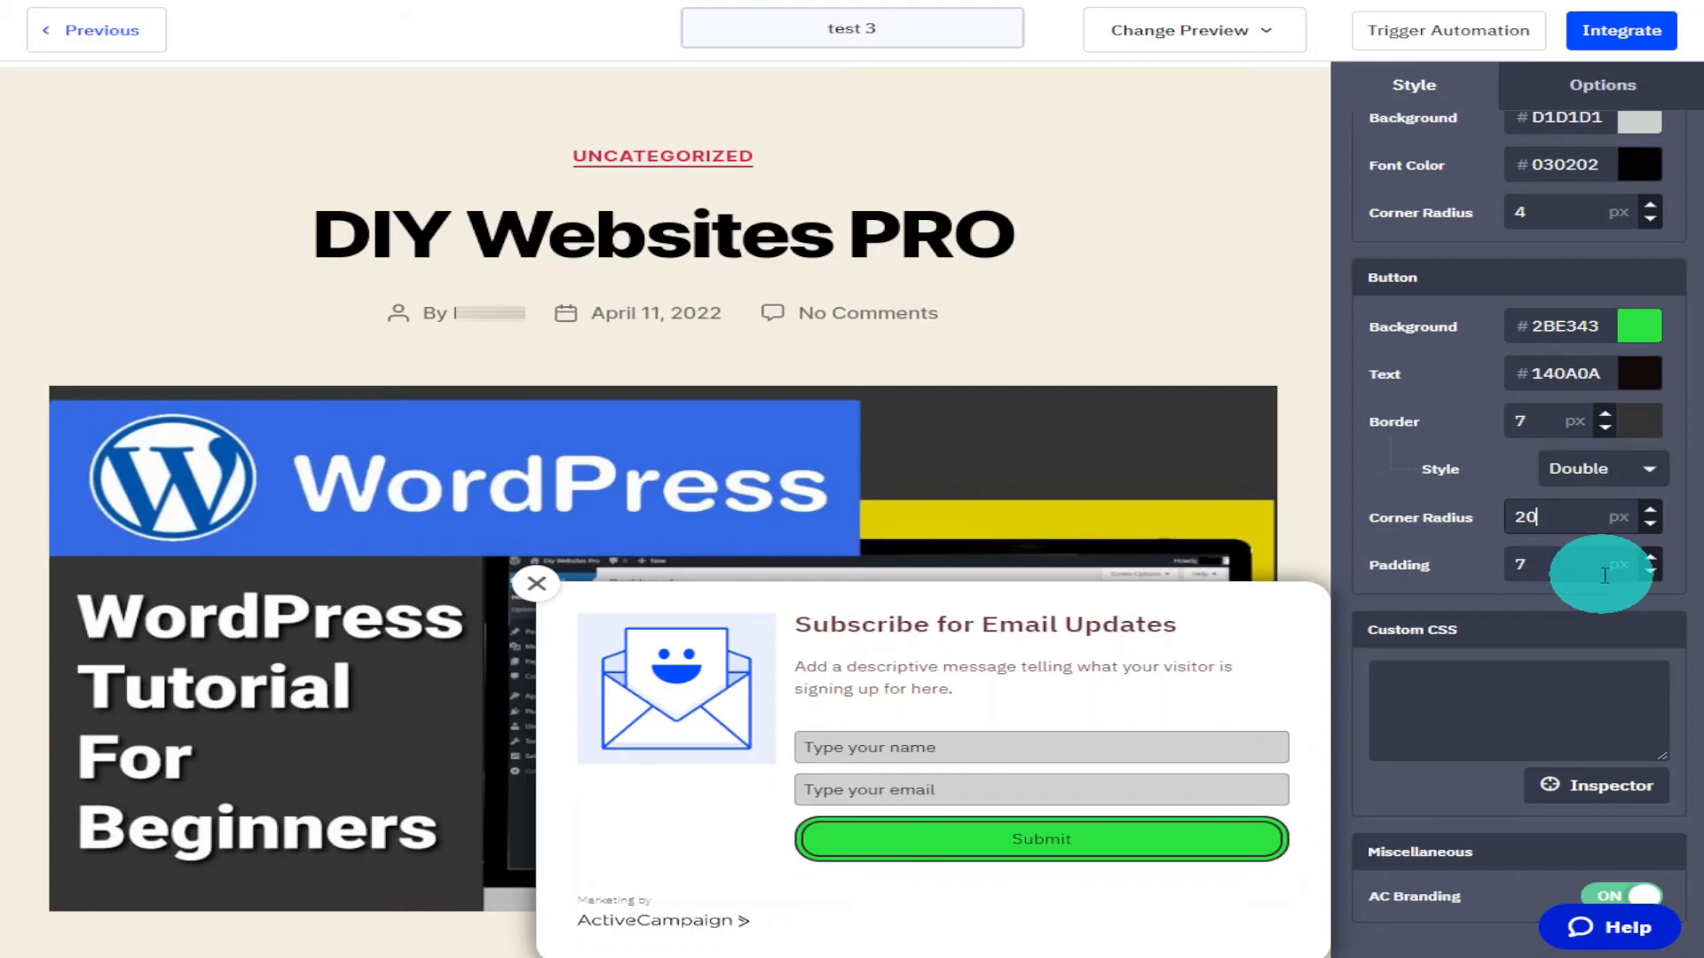
pyautogui.click(1604, 575)
pyautogui.press('BackSpace')
pyautogui.write('10')
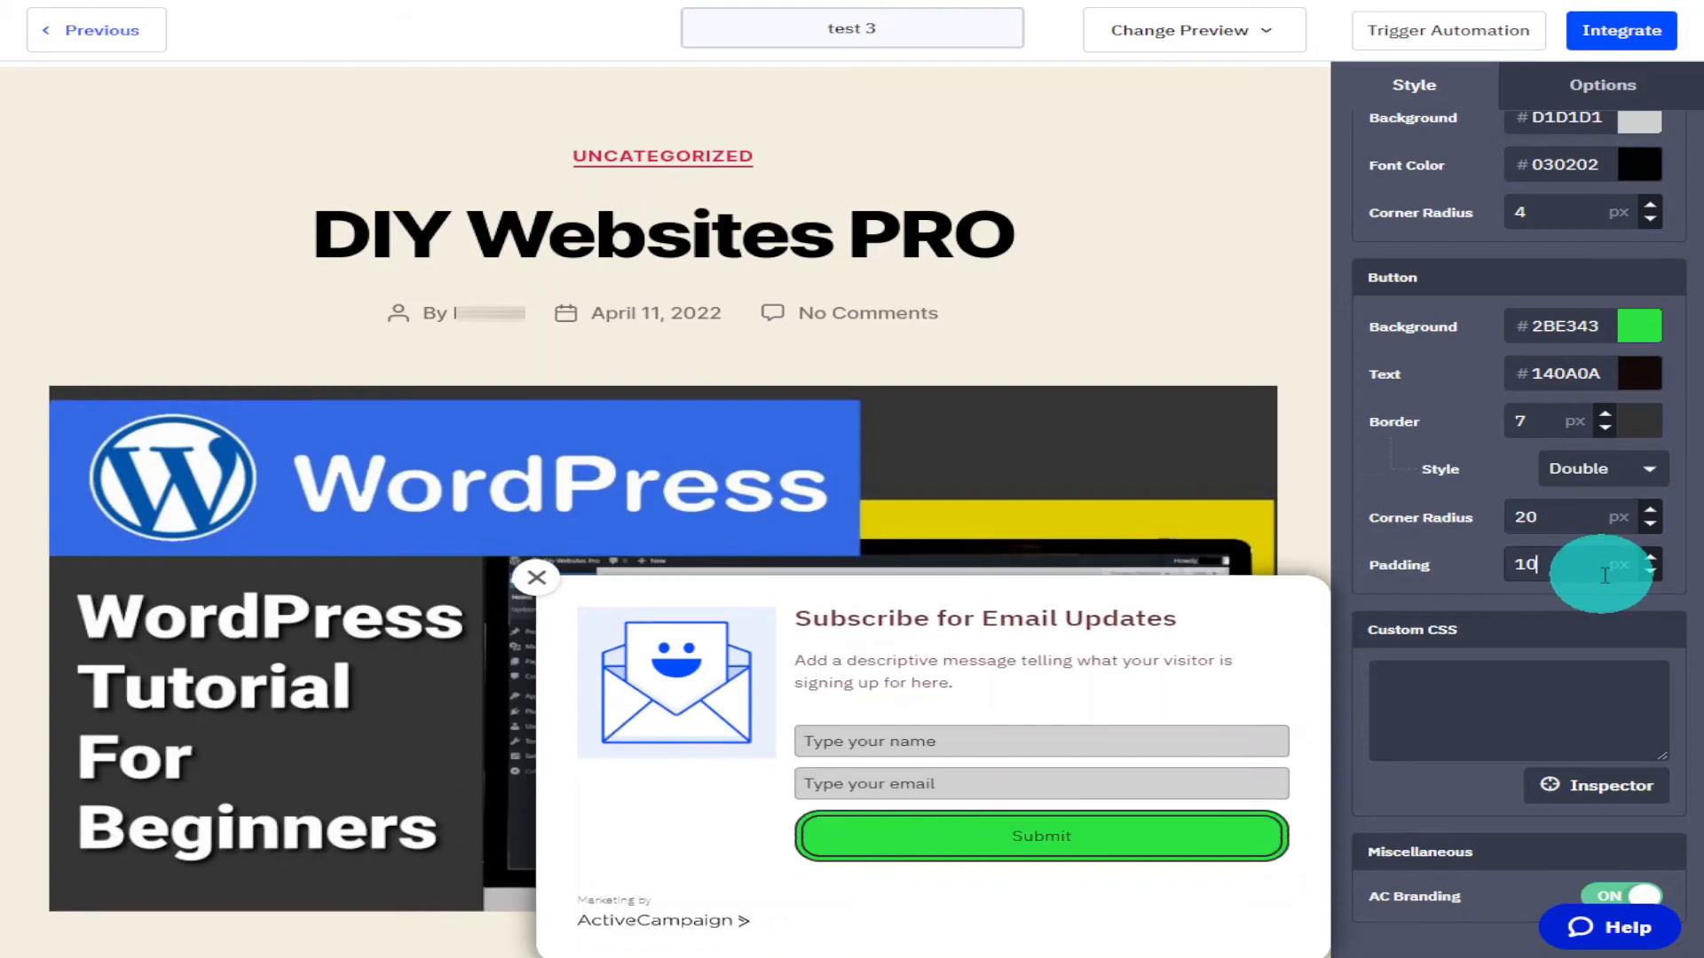
pyautogui.scroll(-1, 1628, 571)
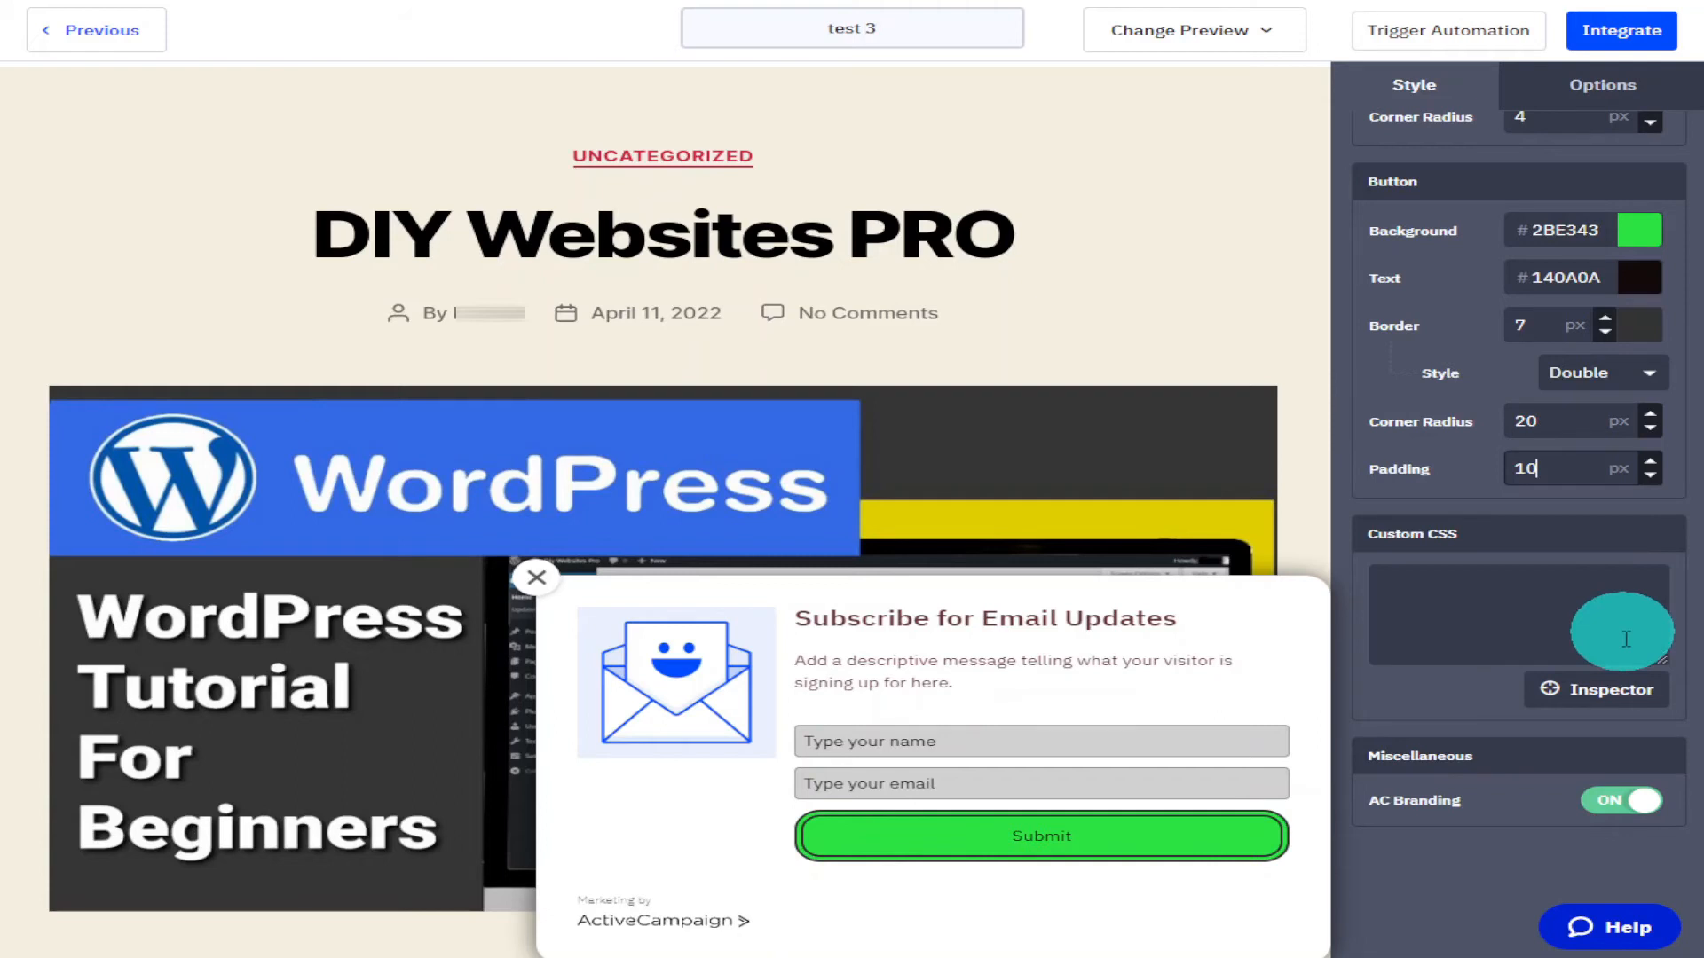
pyautogui.click(1611, 812)
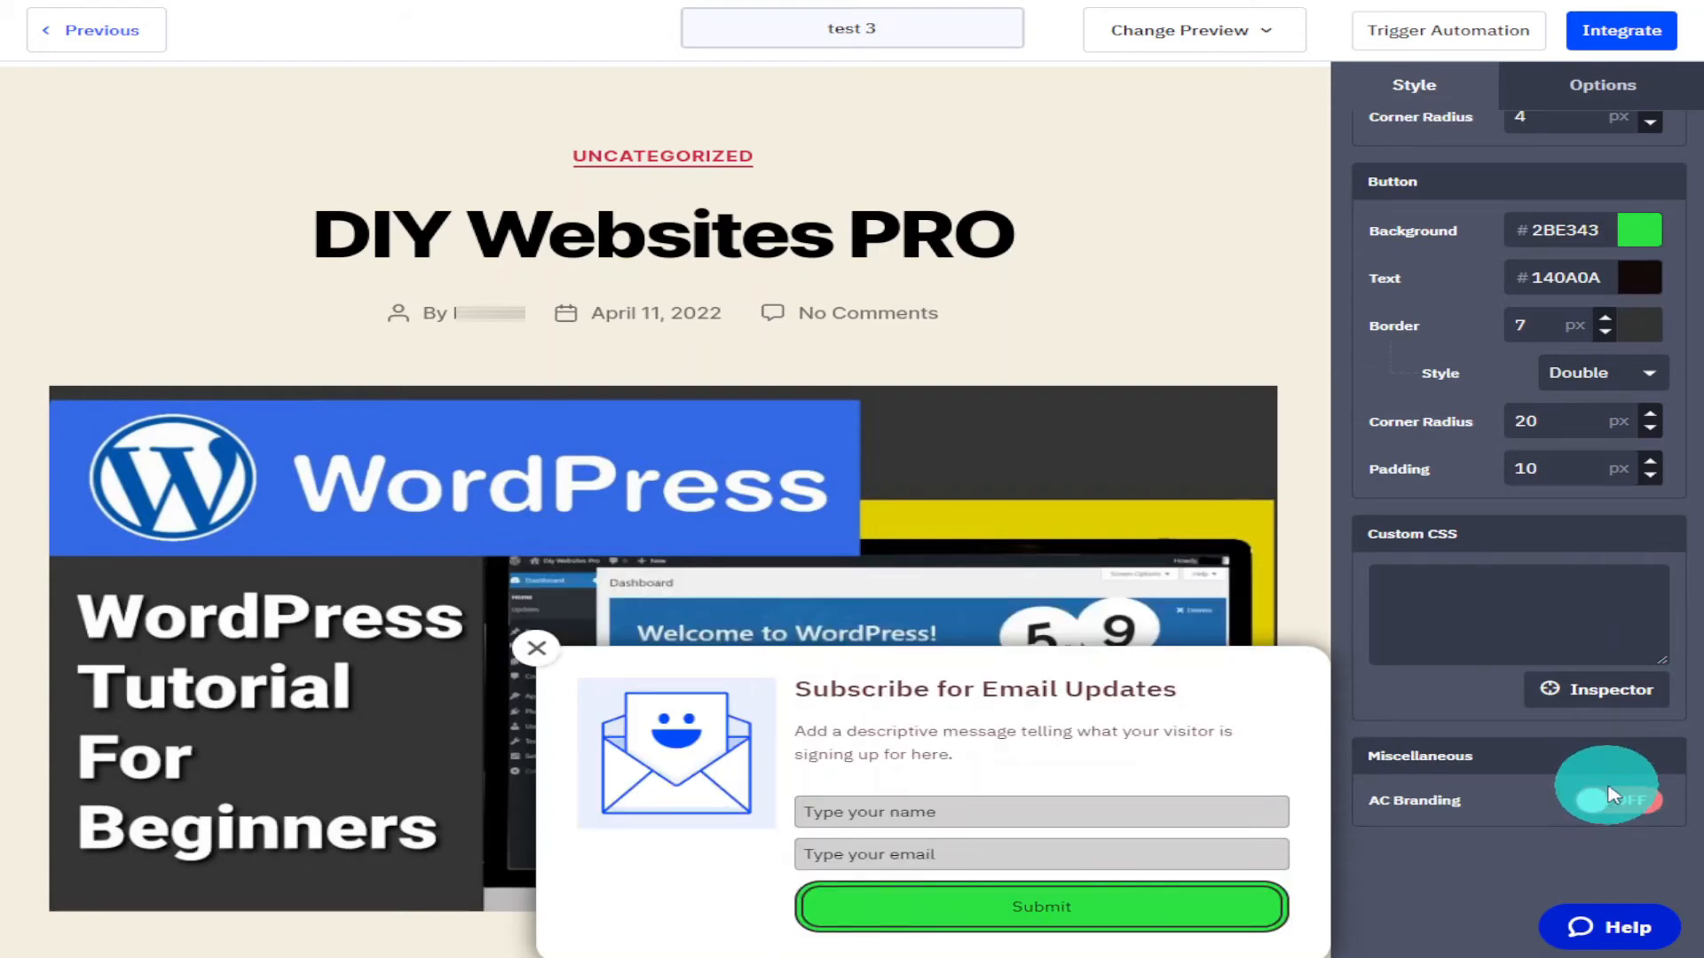
# Try the Fade in initial effect for the box, then switch back to Slide in.
pyautogui.click(1566, 94)
pyautogui.scroll(5, 1575, 331)
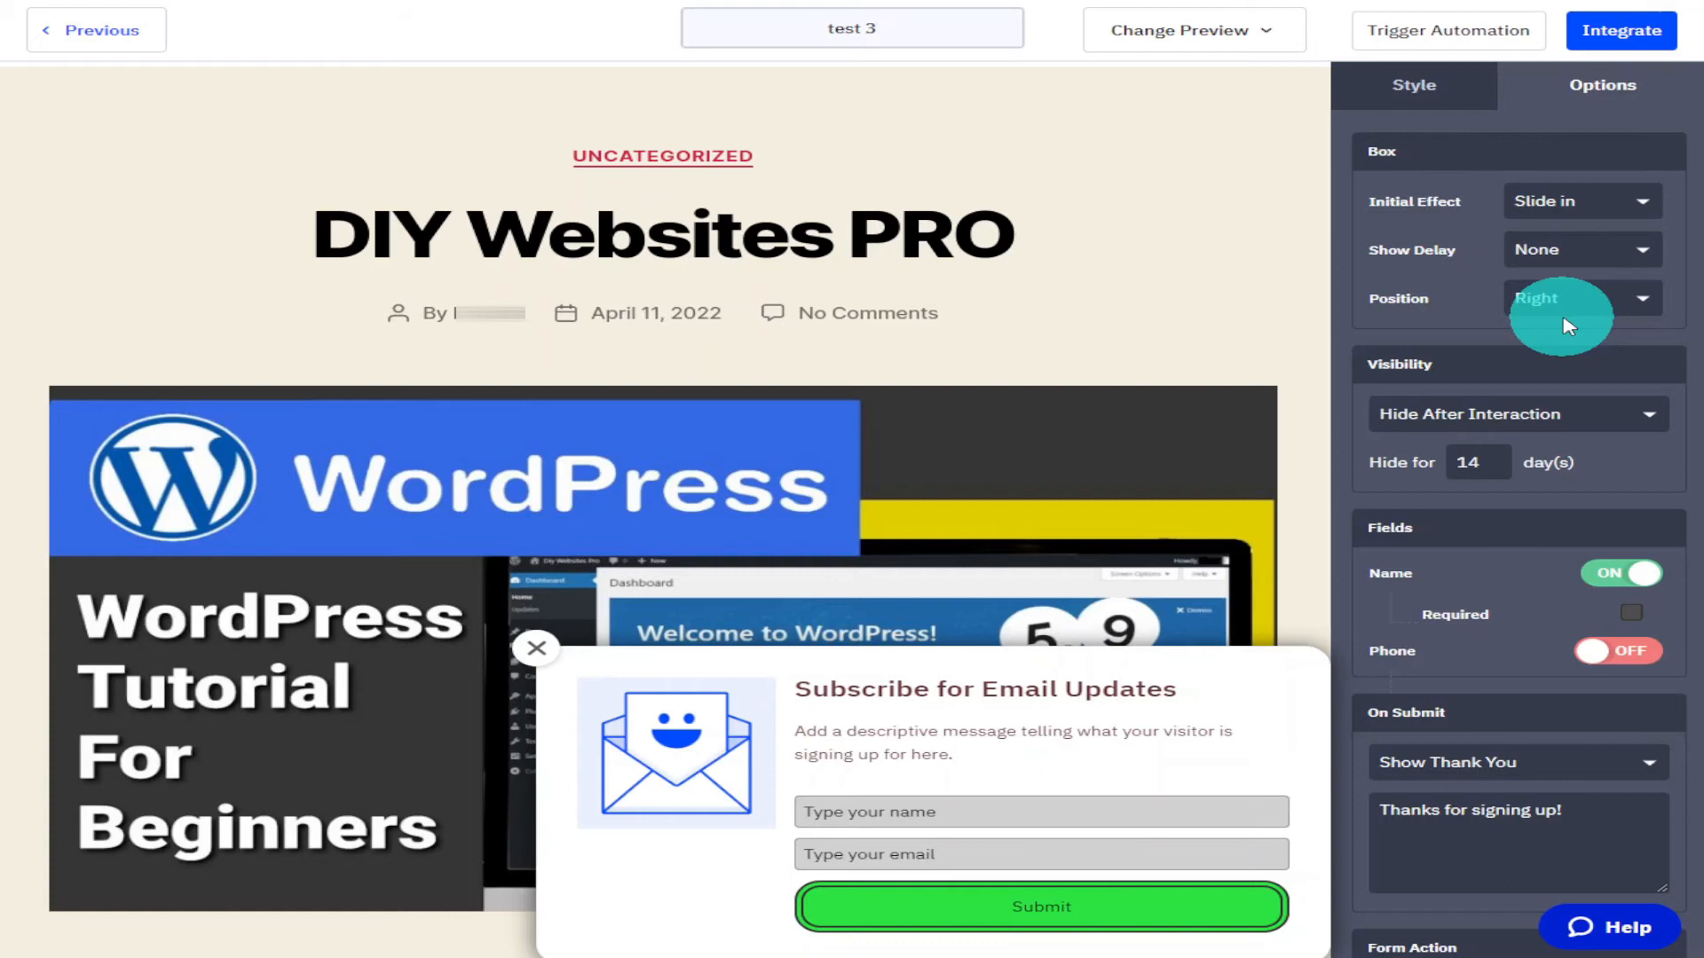
pyautogui.click(1588, 213)
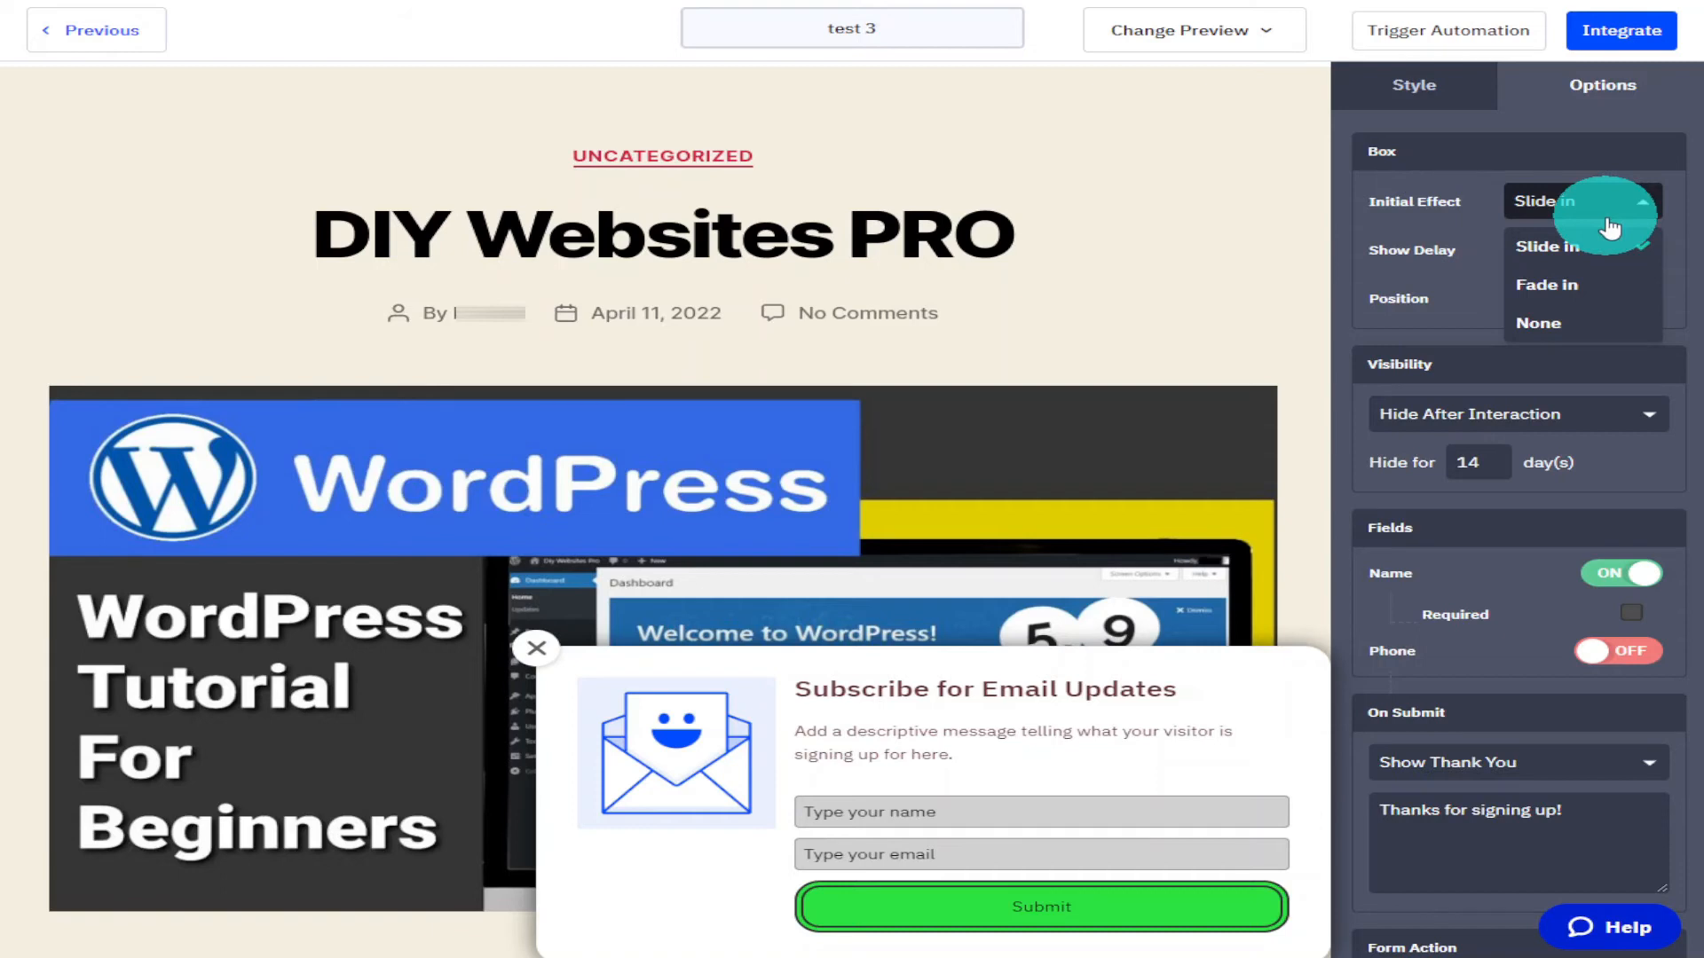
pyautogui.click(1613, 286)
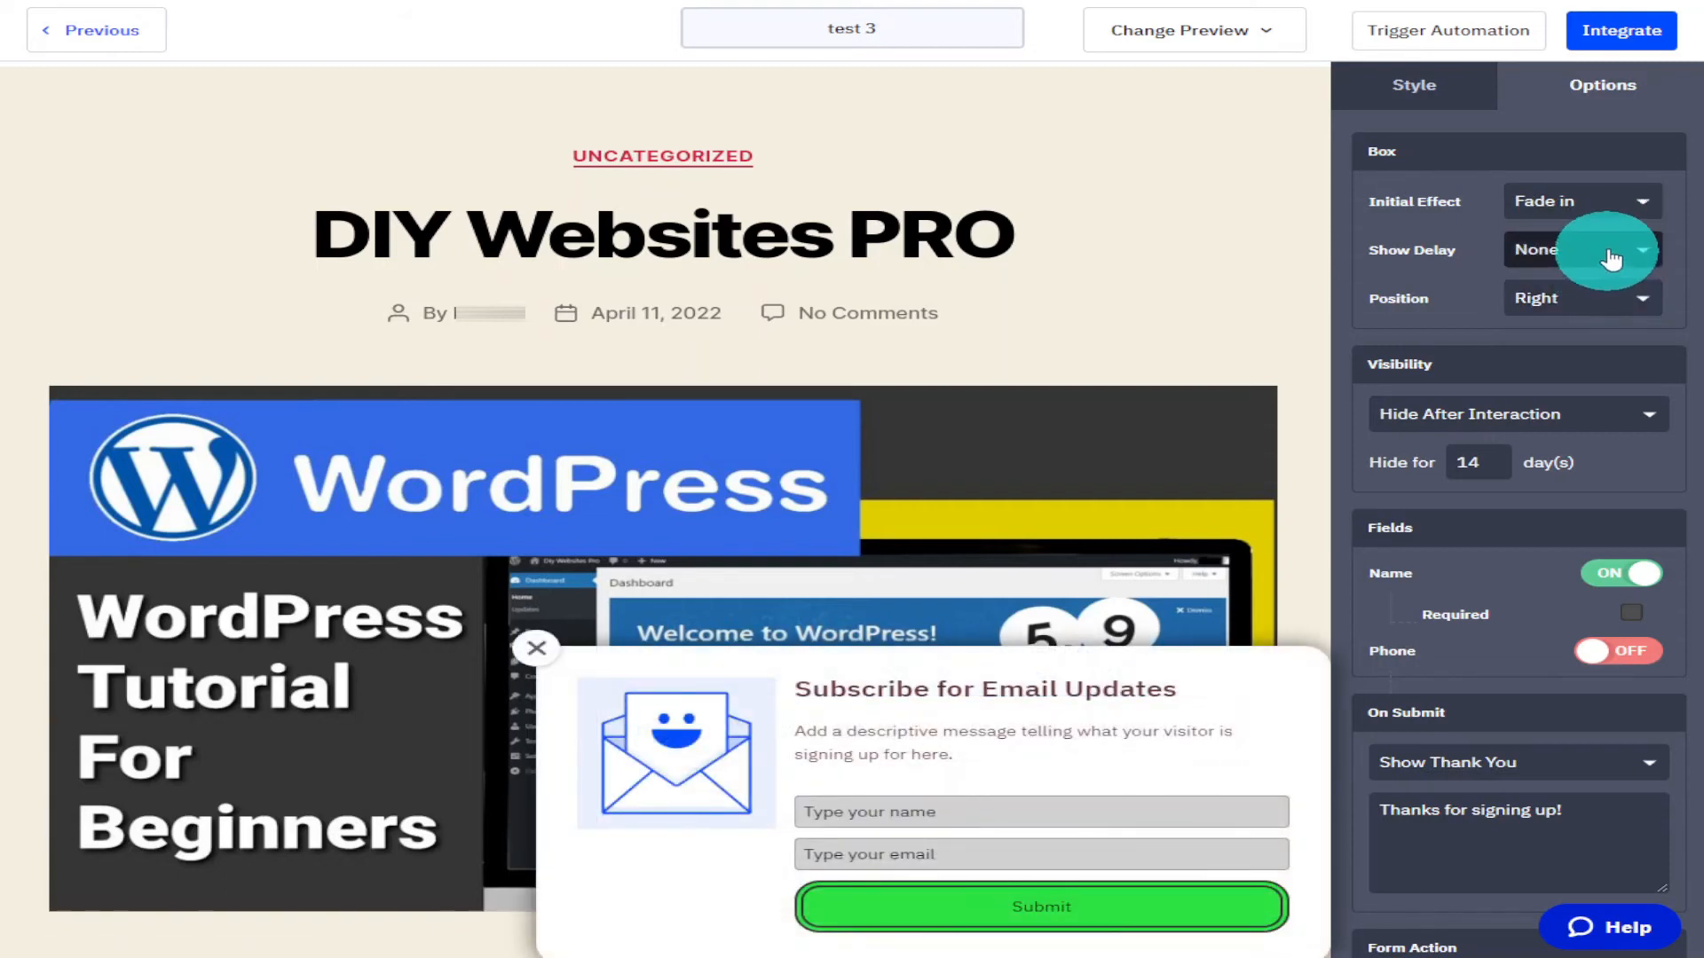
pyautogui.click(1615, 213)
pyautogui.click(1615, 248)
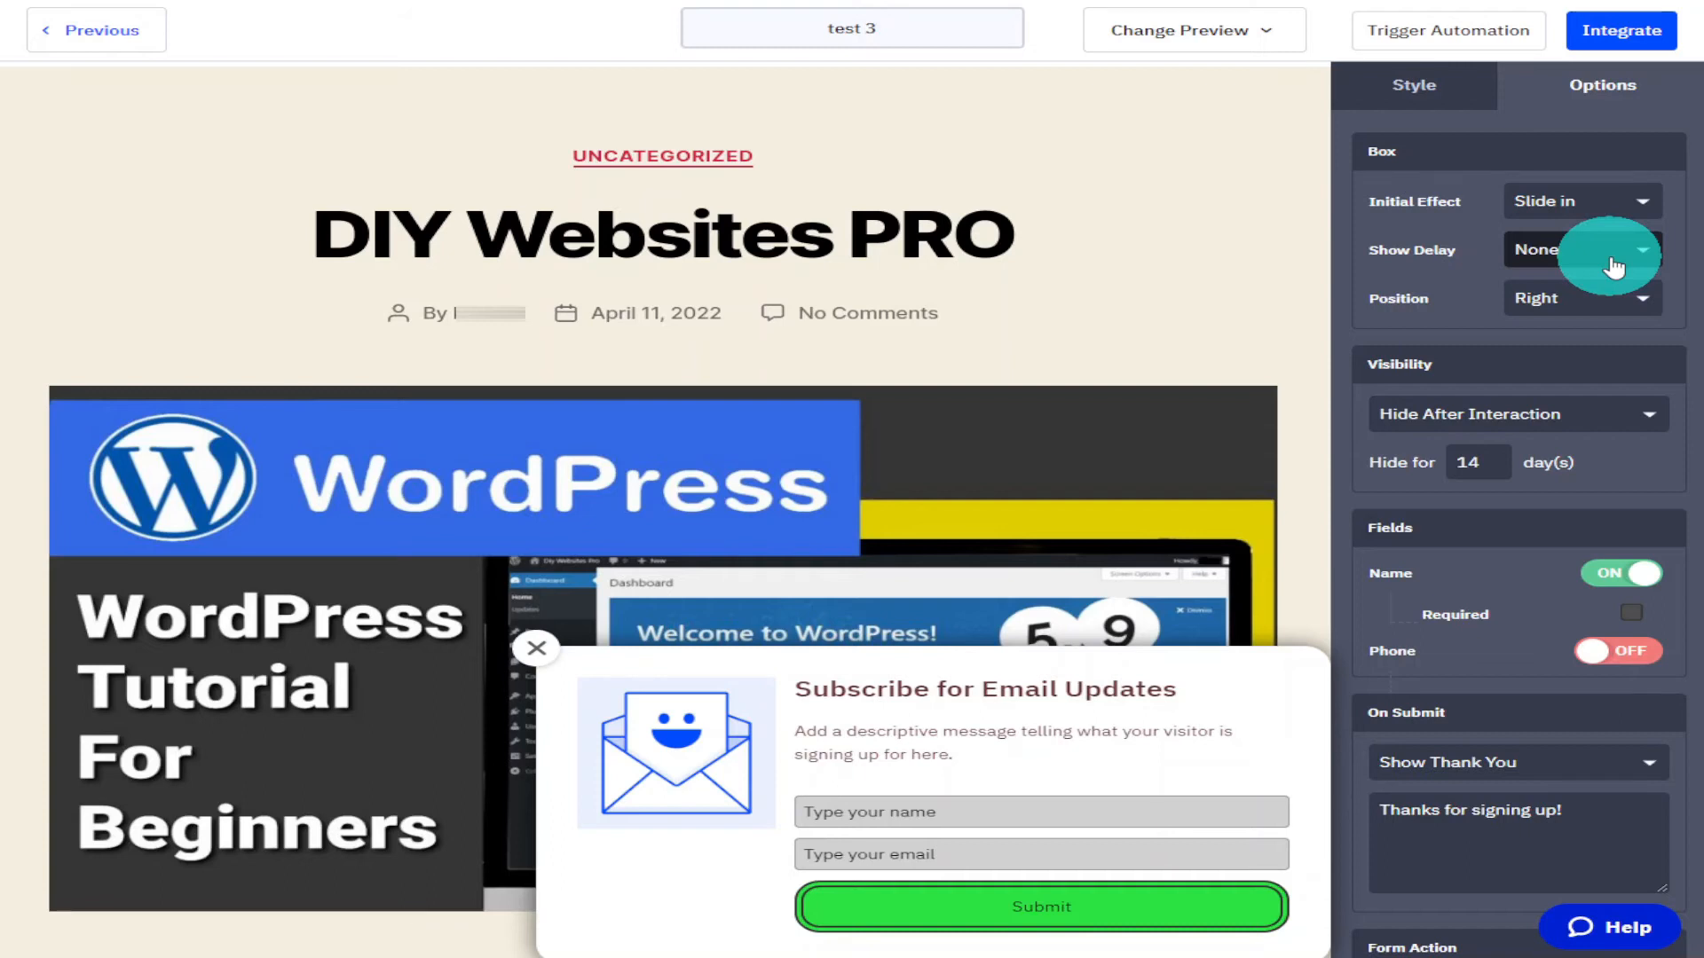
# Set the box position to Left and the visibility to Never Hide.
pyautogui.click(1617, 302)
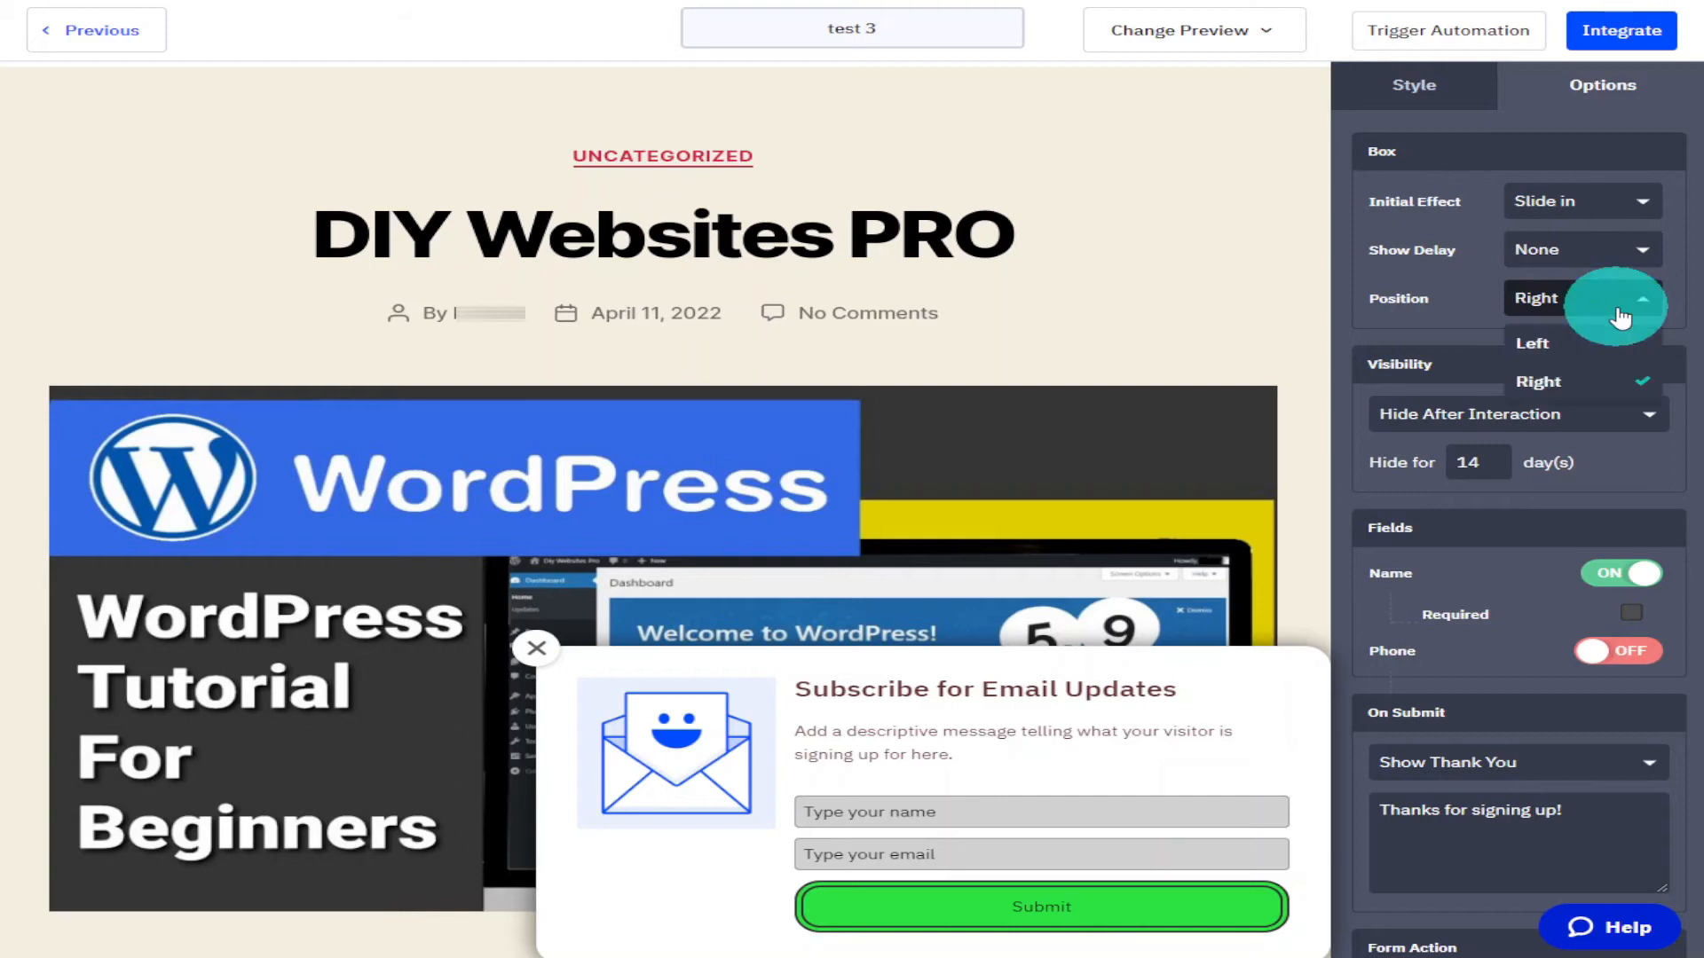
pyautogui.click(1615, 344)
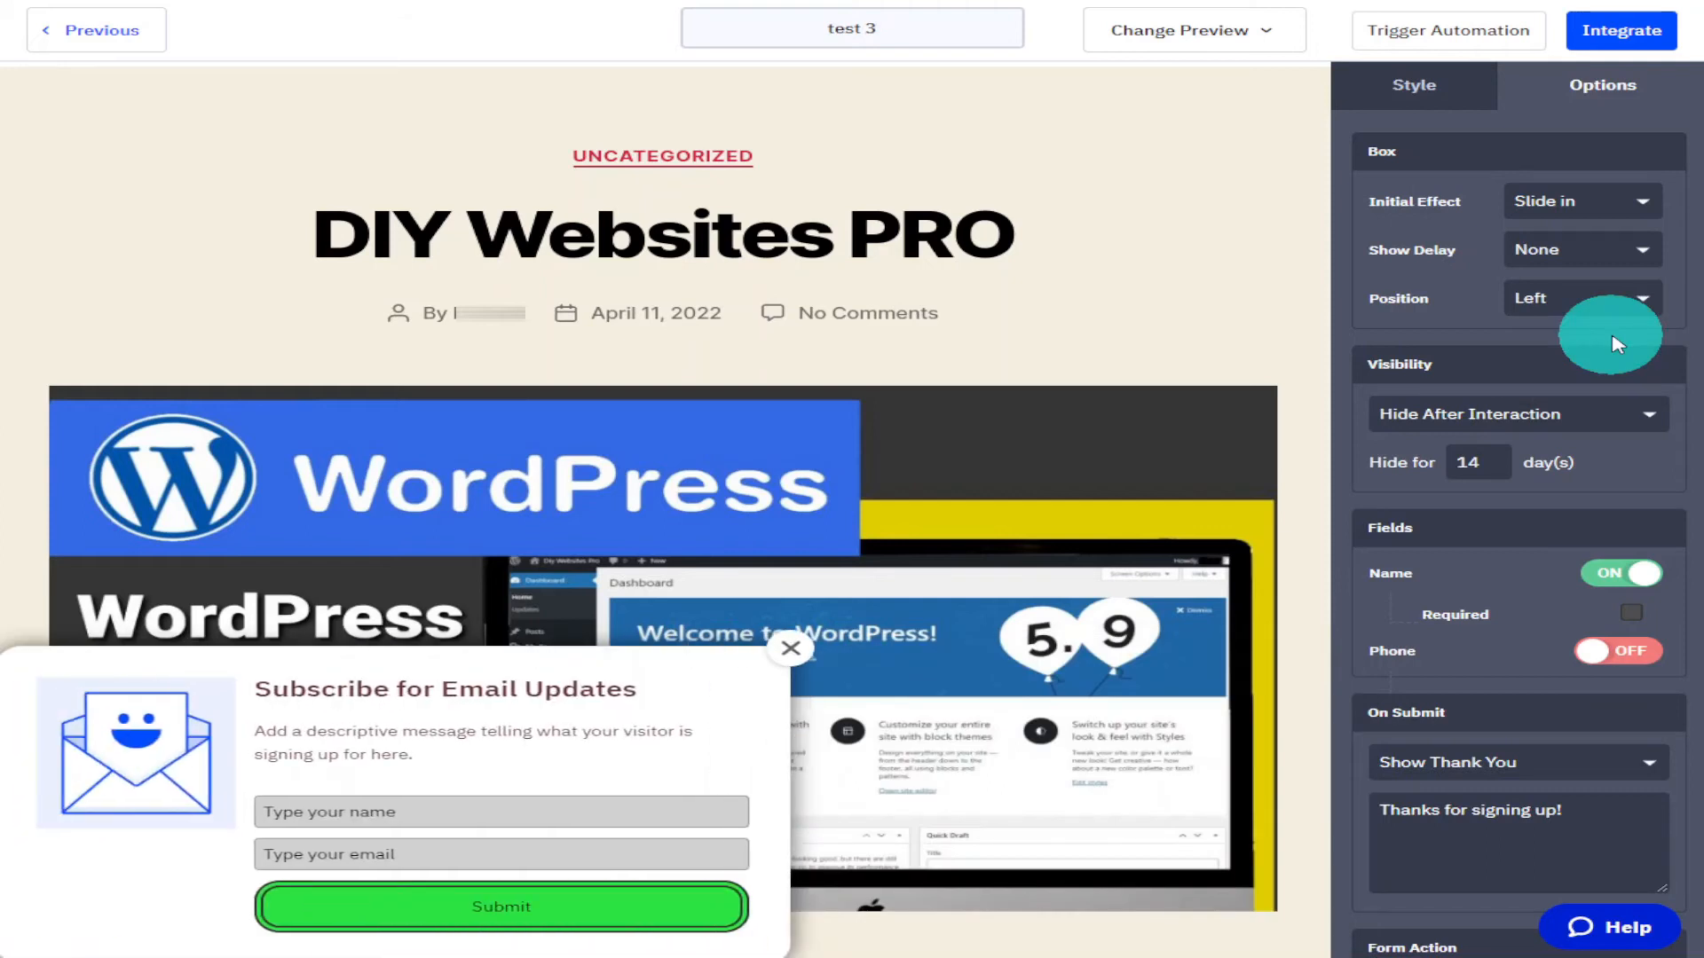
pyautogui.scroll(-1, 1617, 344)
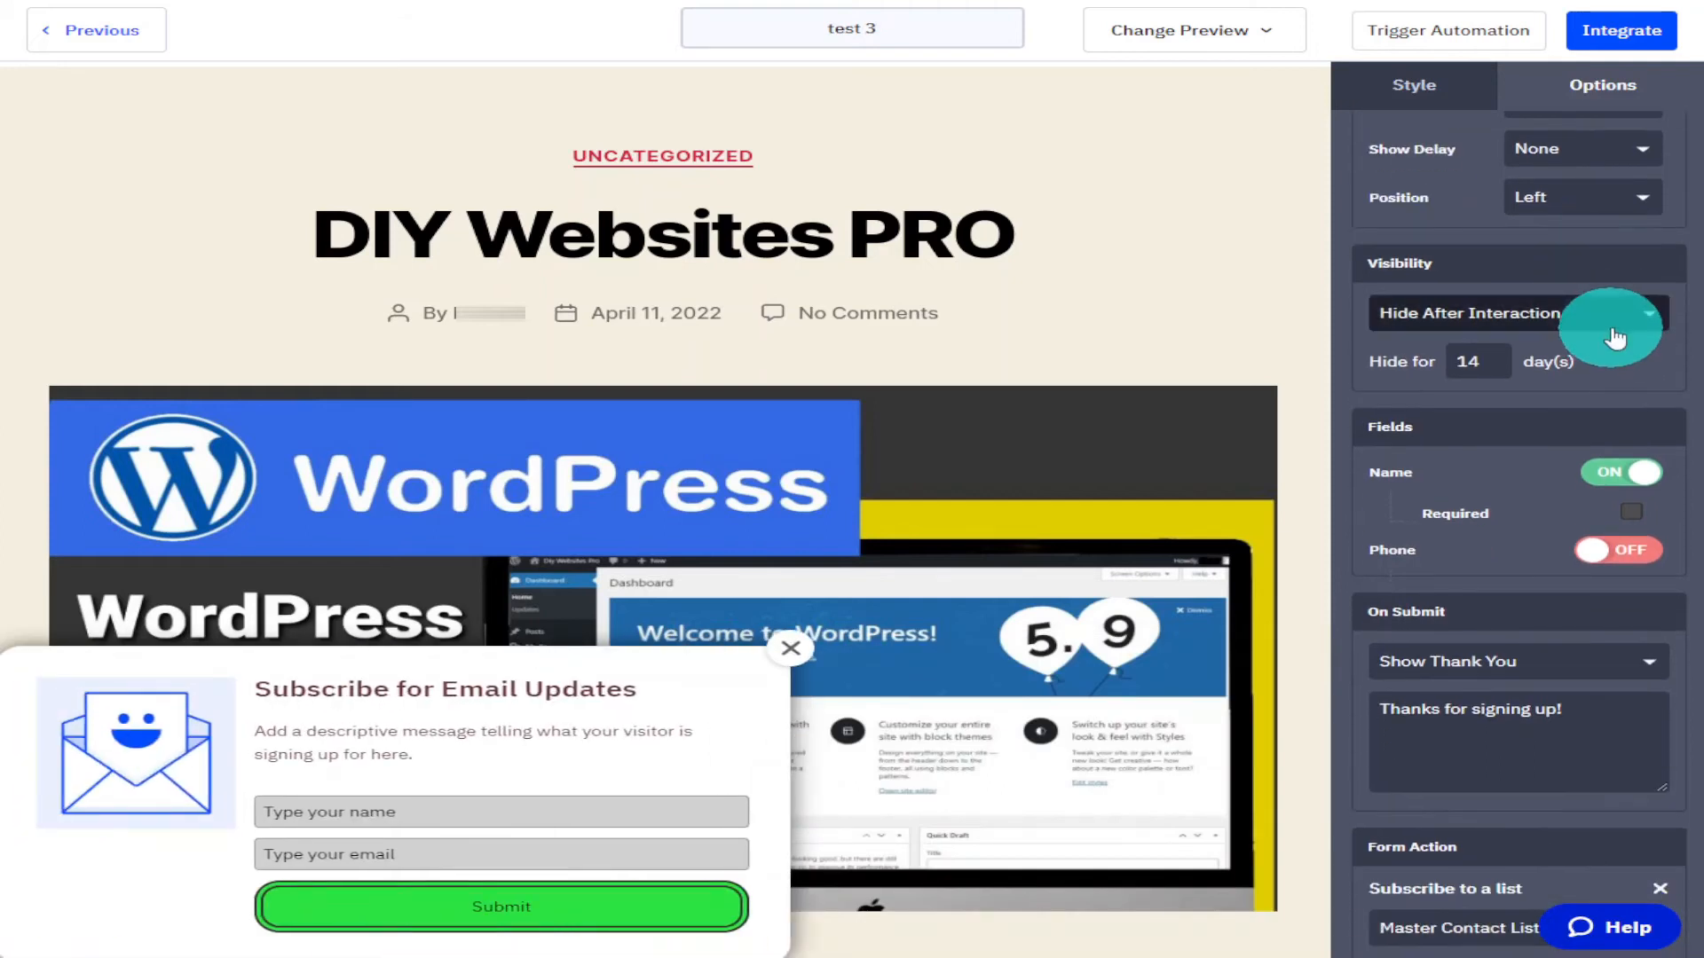
pyautogui.click(1613, 322)
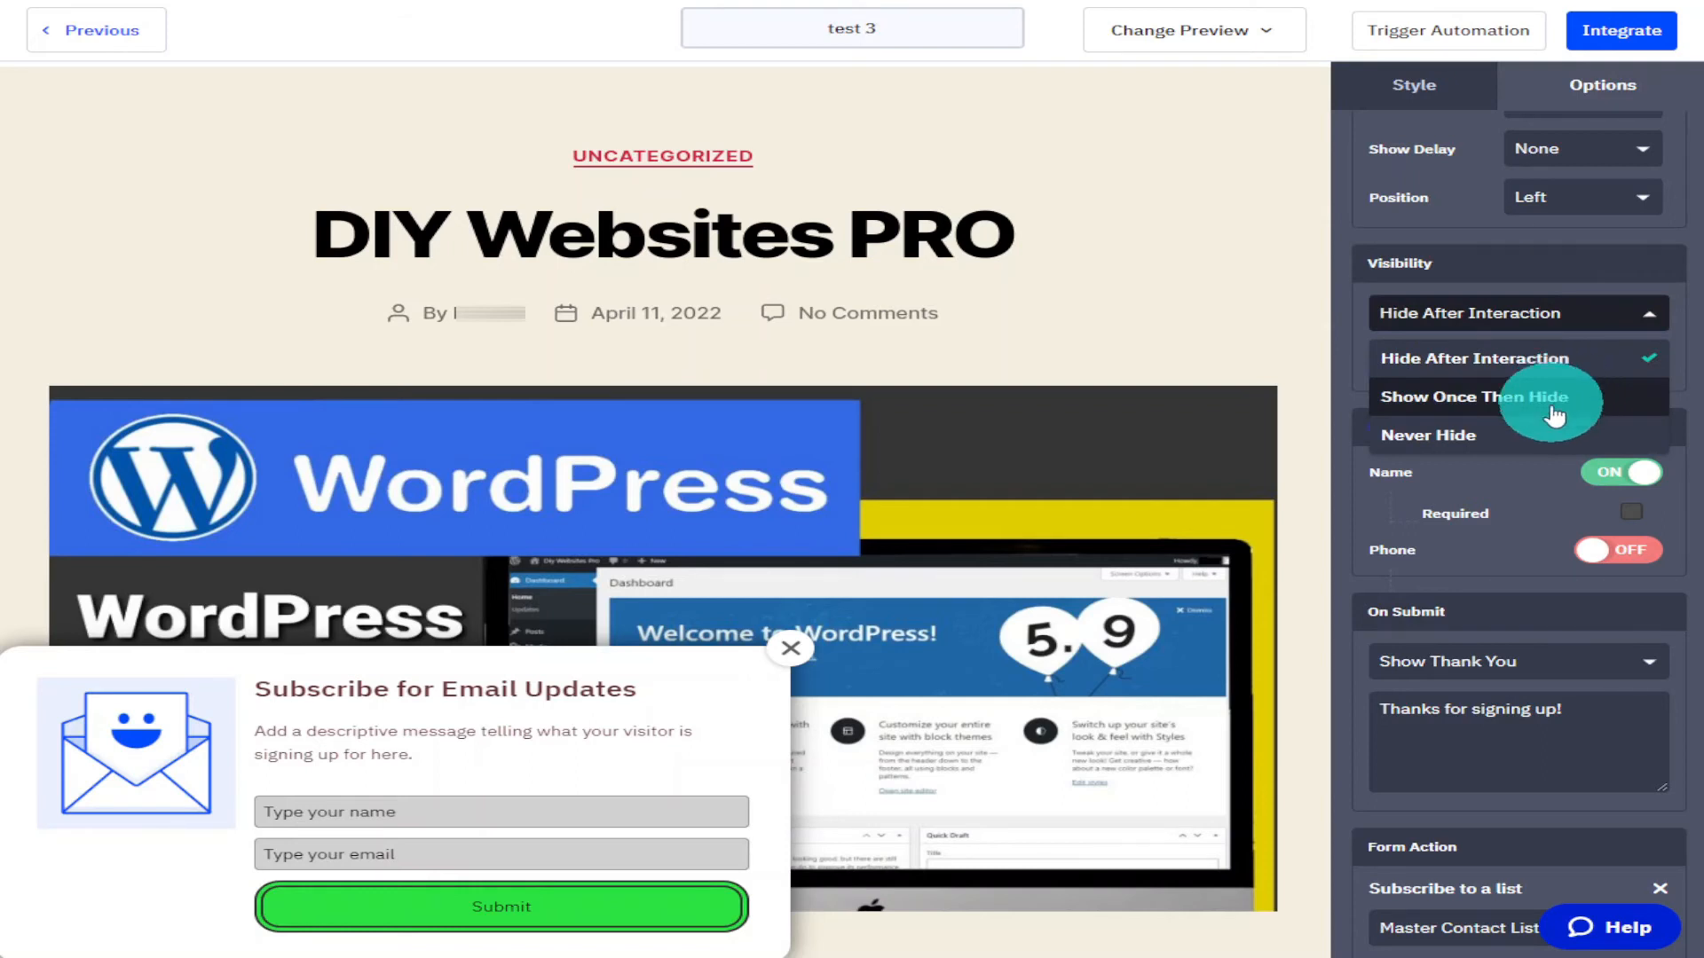
pyautogui.click(1519, 437)
# Make the Name field required and turn on the Phone field.
pyautogui.click(1631, 468)
pyautogui.click(1588, 497)
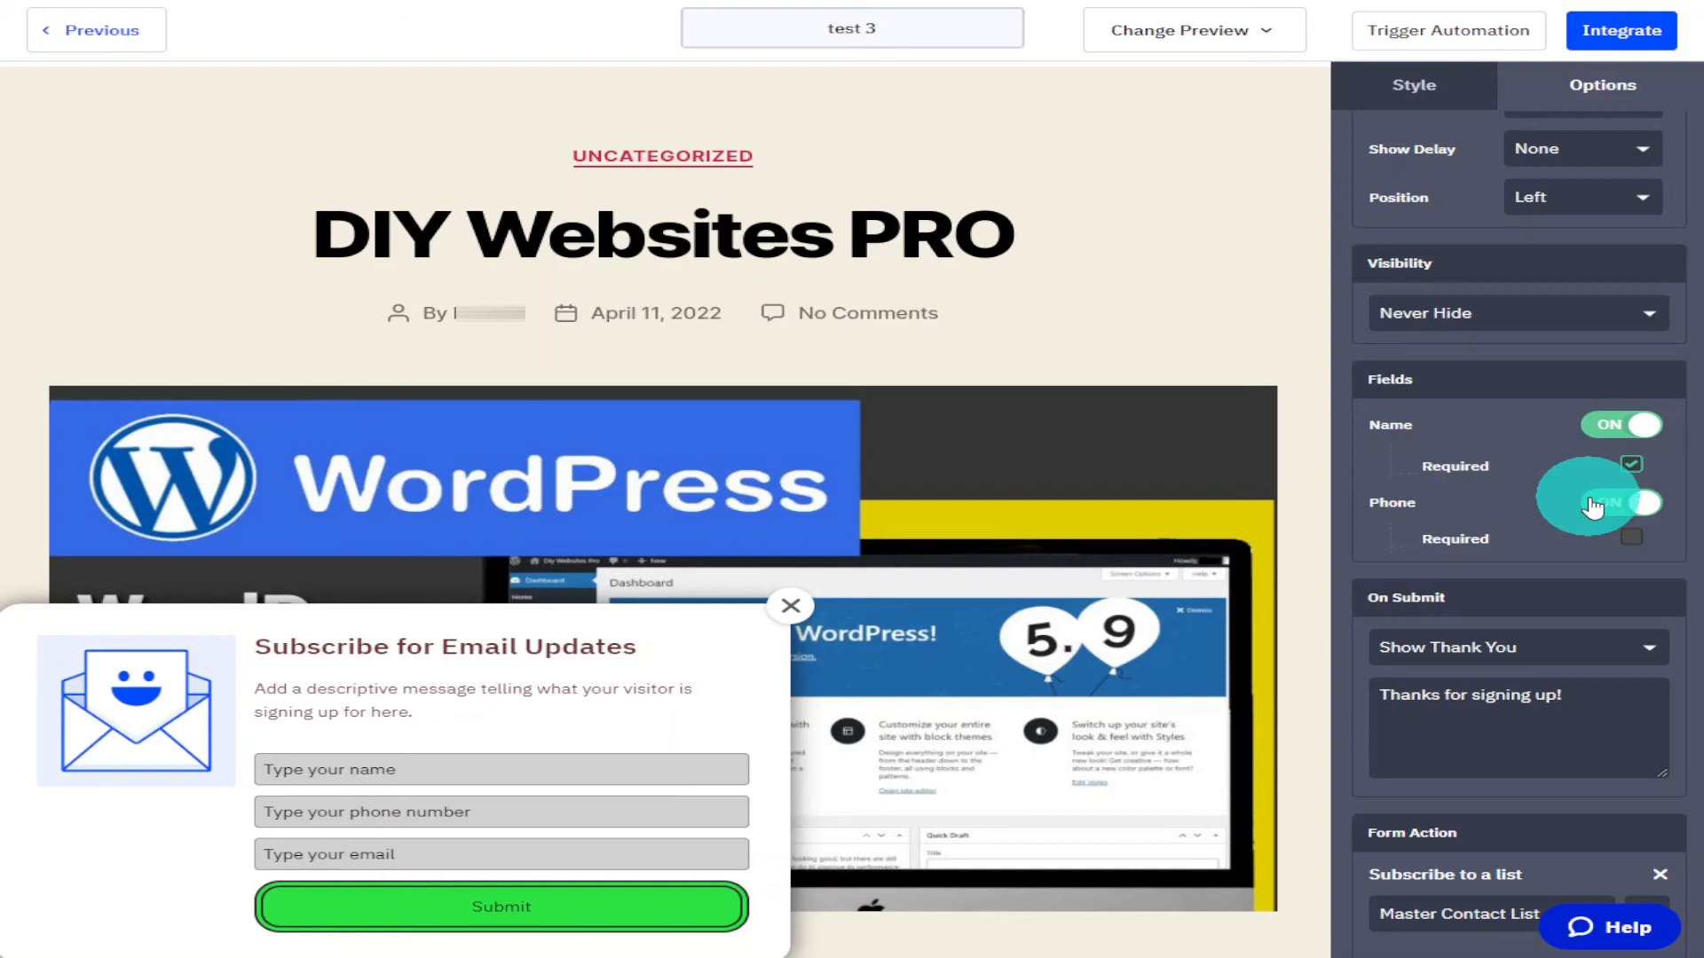
# Keep Show Thank You on submit and extend the message to "Thanks for signing up! You Are The Best".
pyautogui.scroll(-1, 1589, 504)
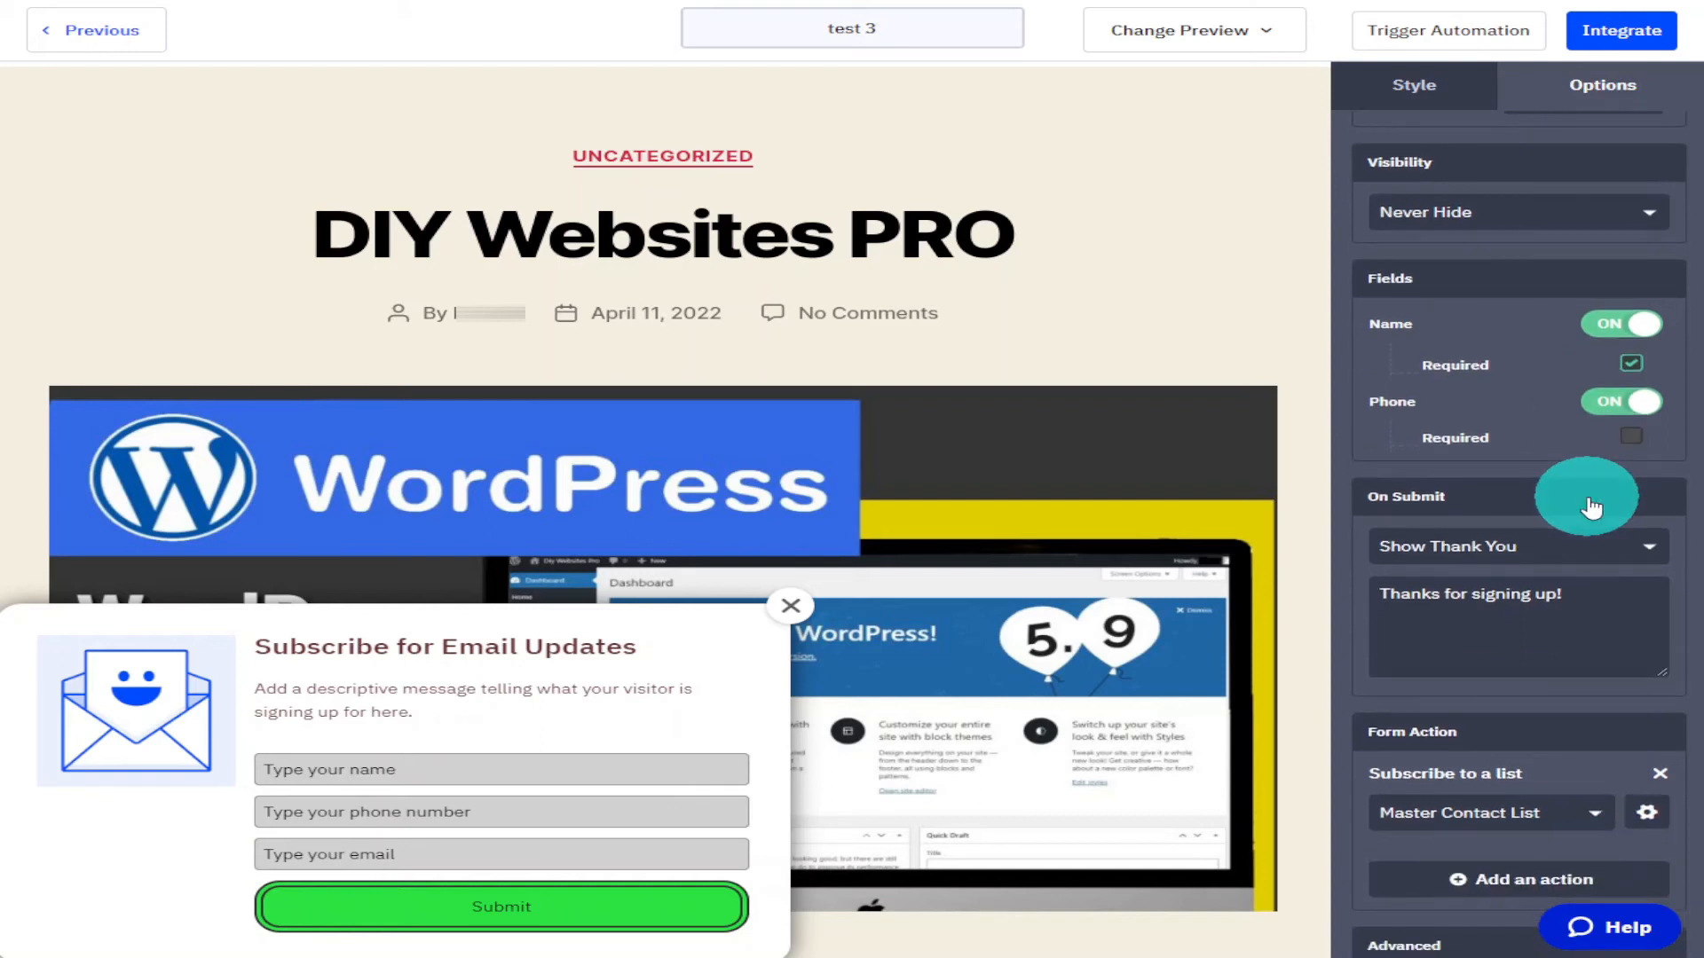
pyautogui.click(1617, 565)
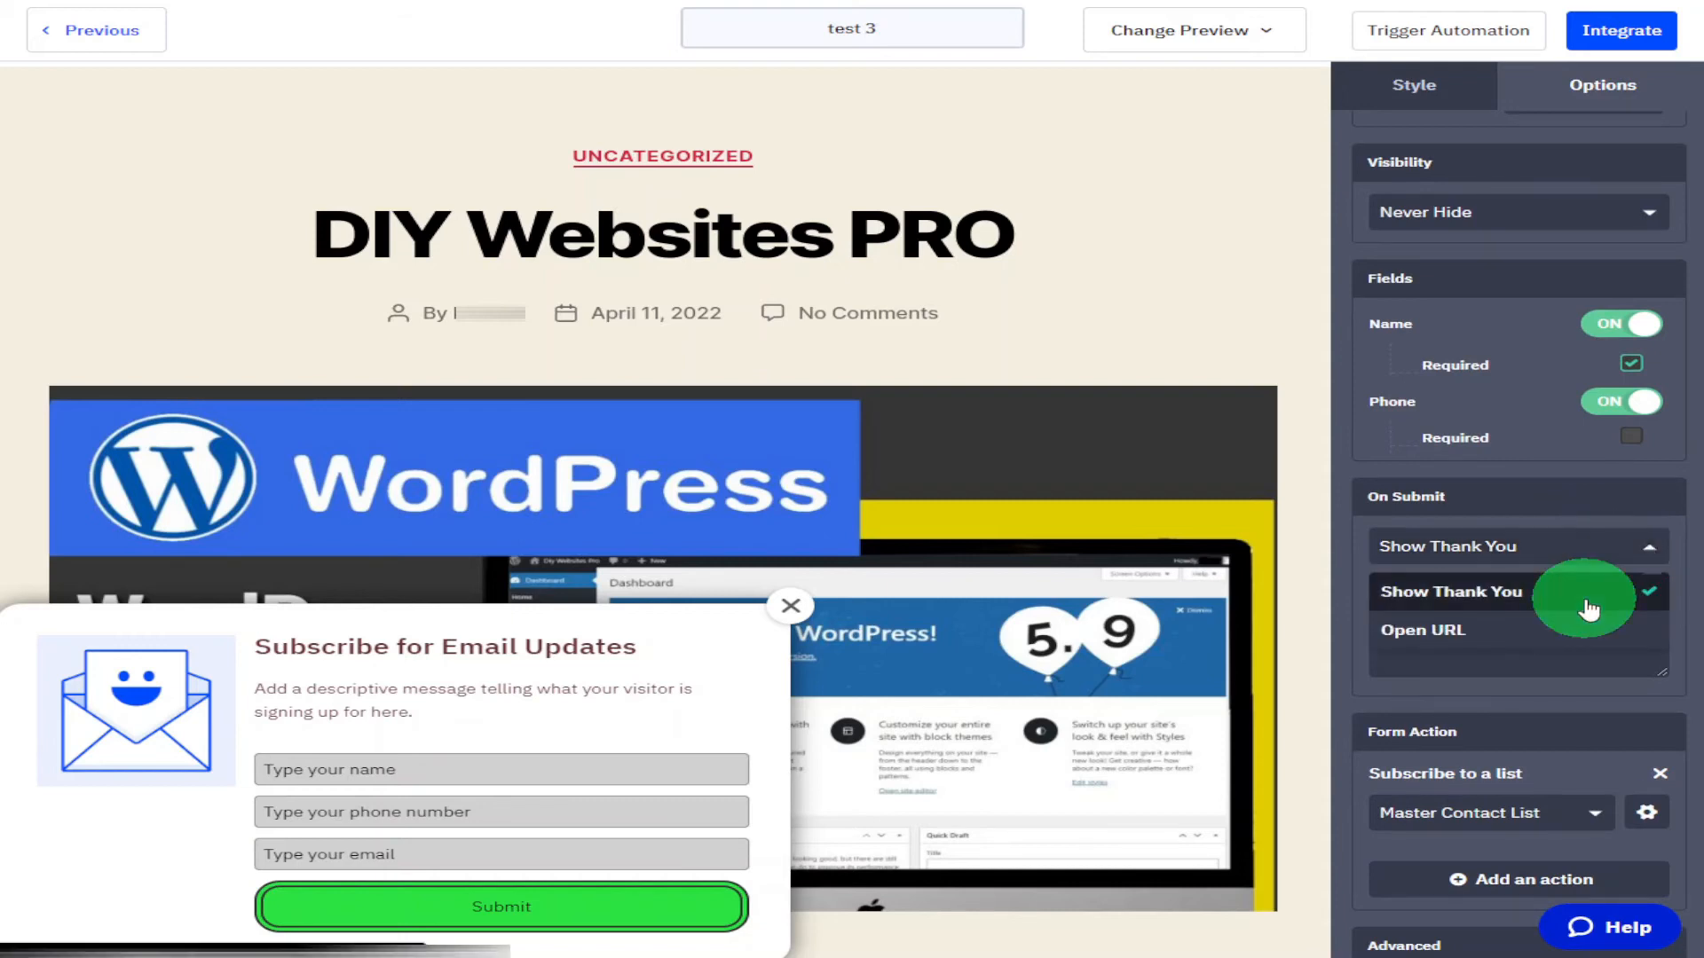
pyautogui.click(1589, 591)
pyautogui.click(1588, 600)
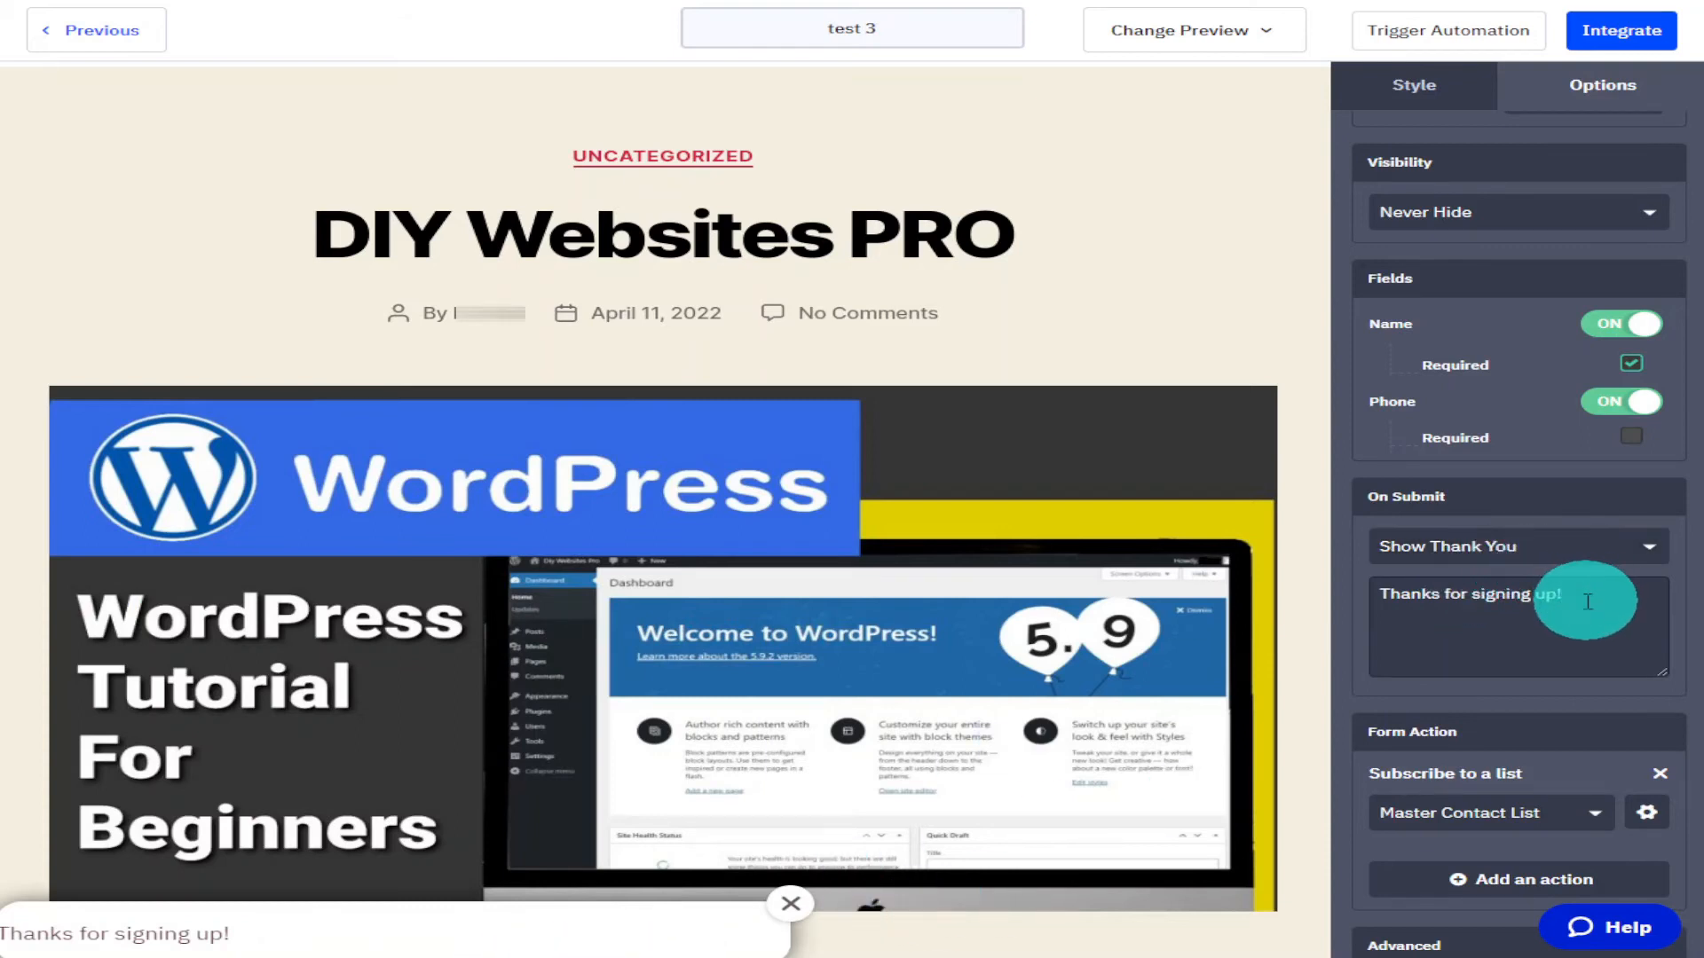
pyautogui.write('Y')
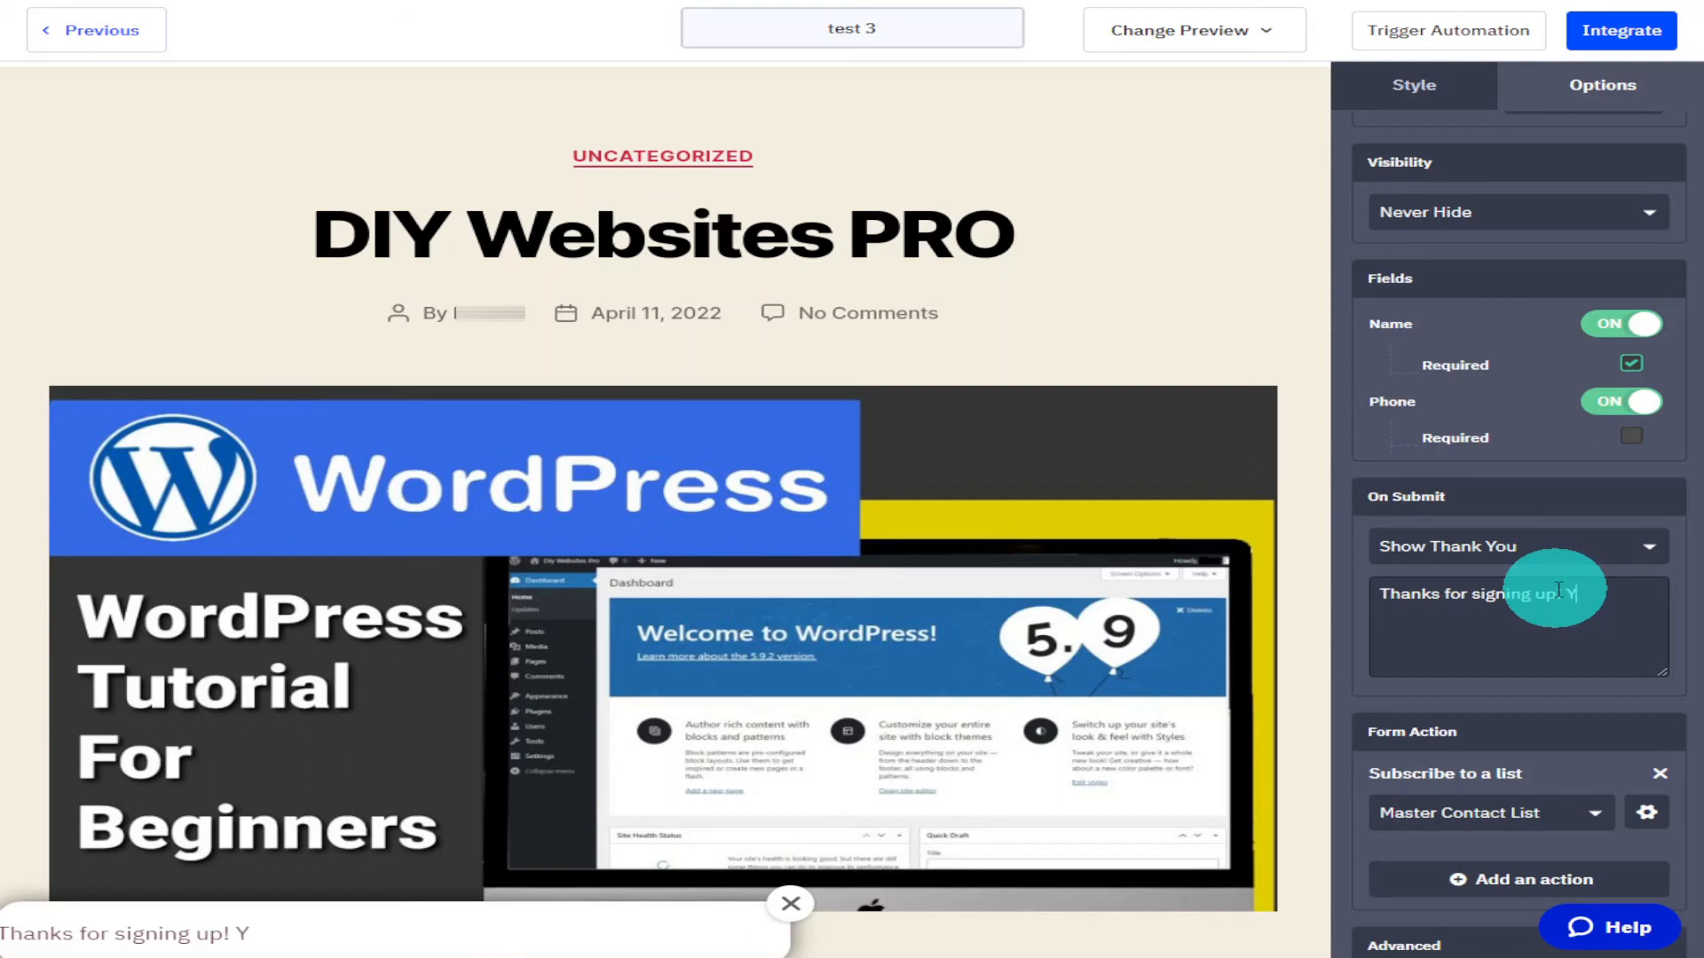
pyautogui.write('ou Are The Best')
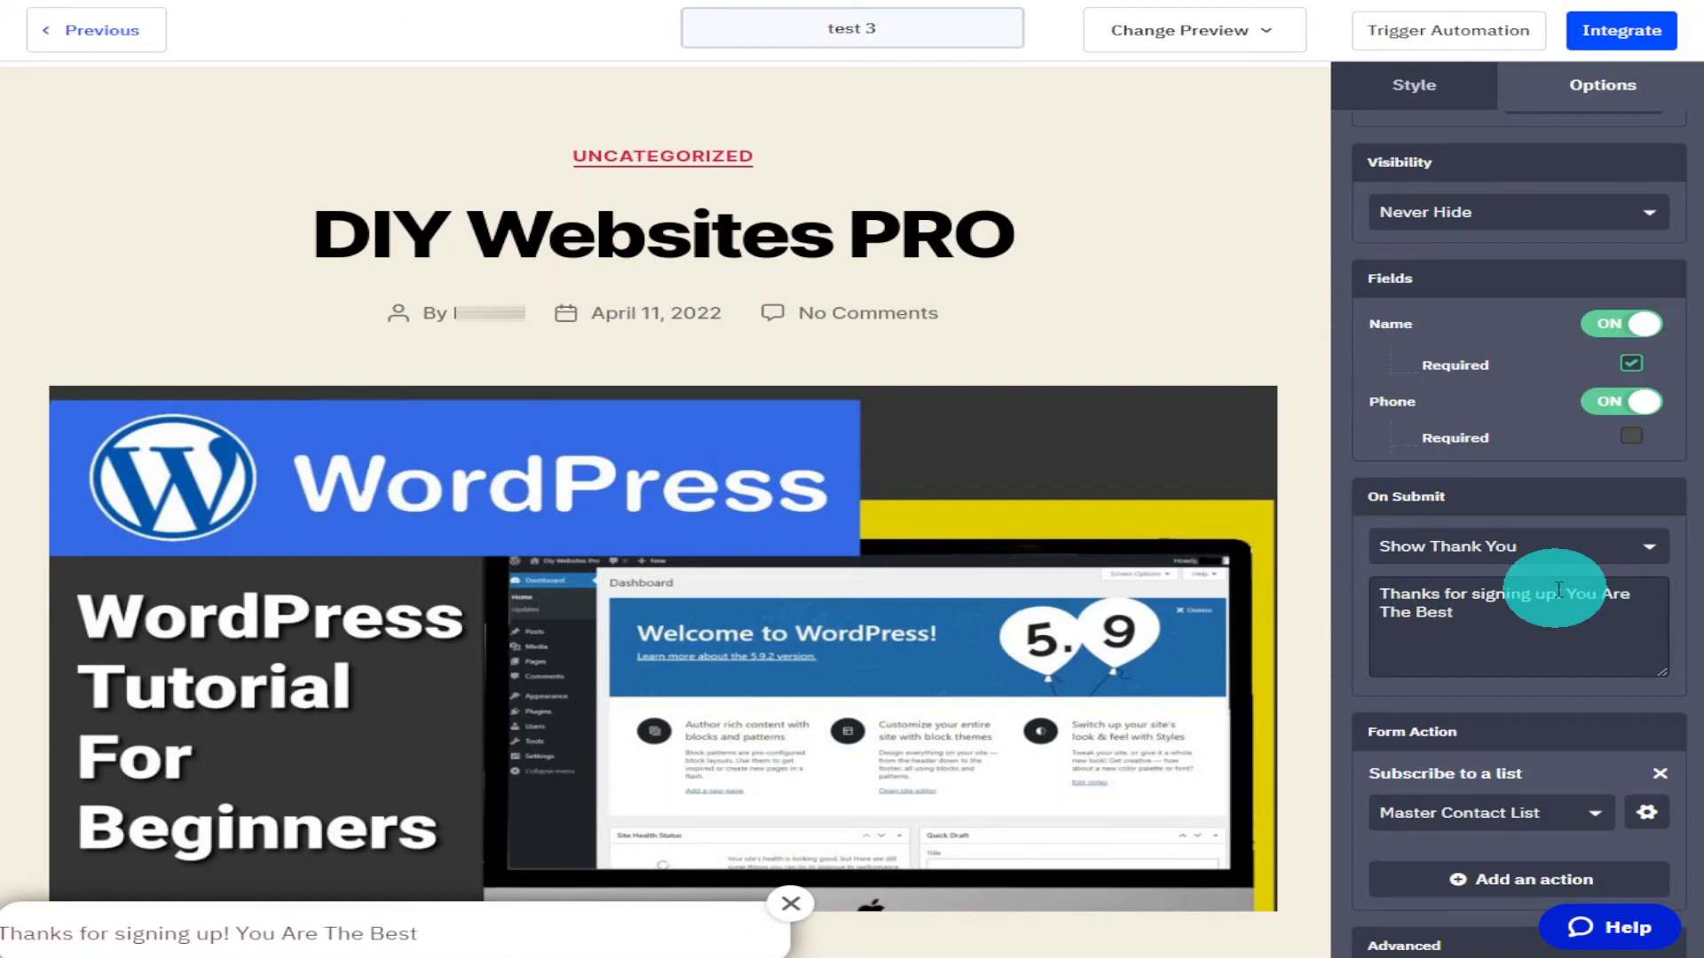
# Turn off the advanced option that lets blank fields overwrite existing field data.
pyautogui.scroll(-3, 1629, 623)
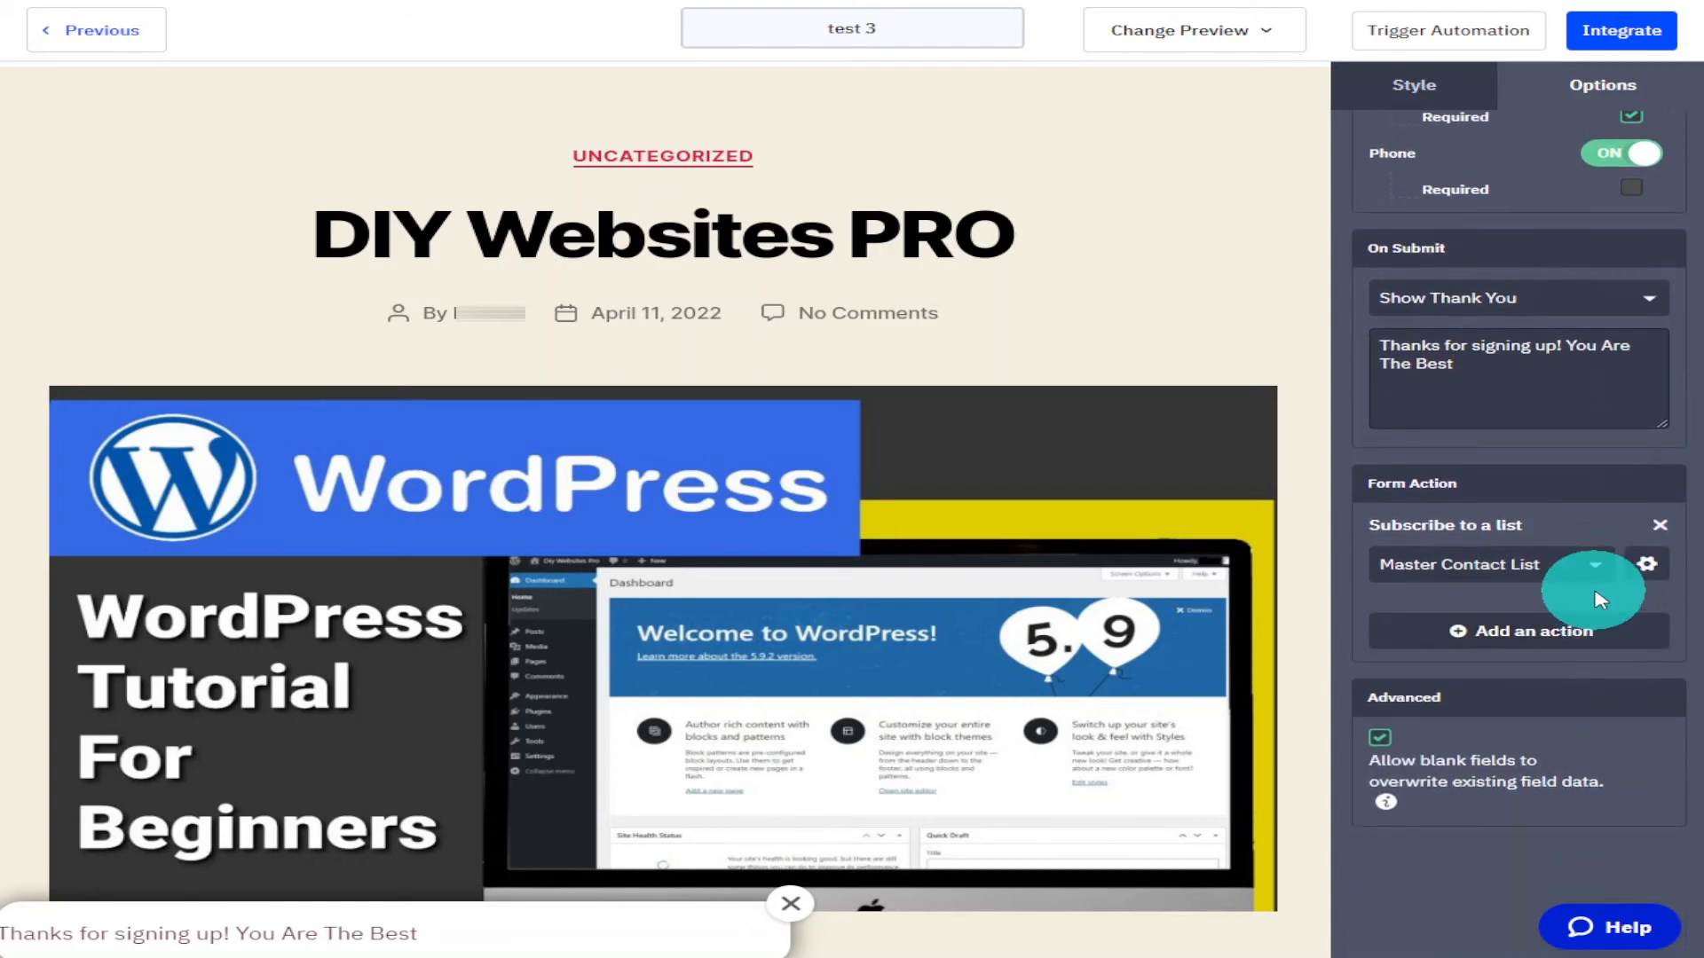
pyautogui.click(1588, 573)
pyautogui.click(1590, 577)
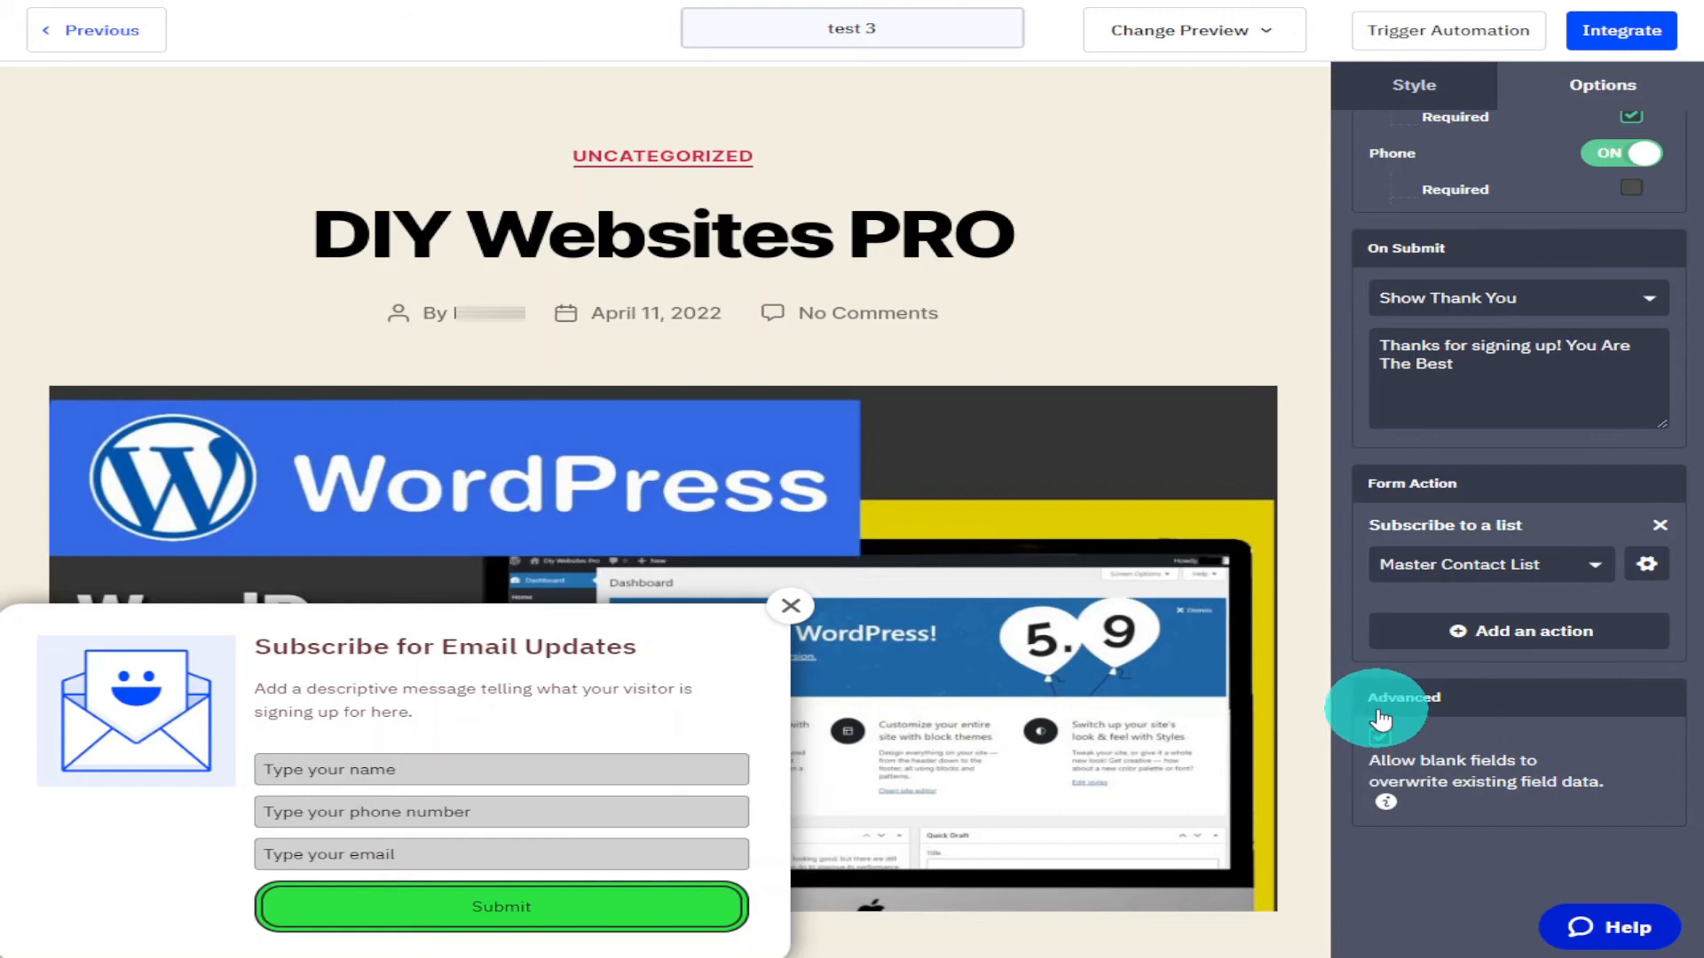
pyautogui.click(1383, 739)
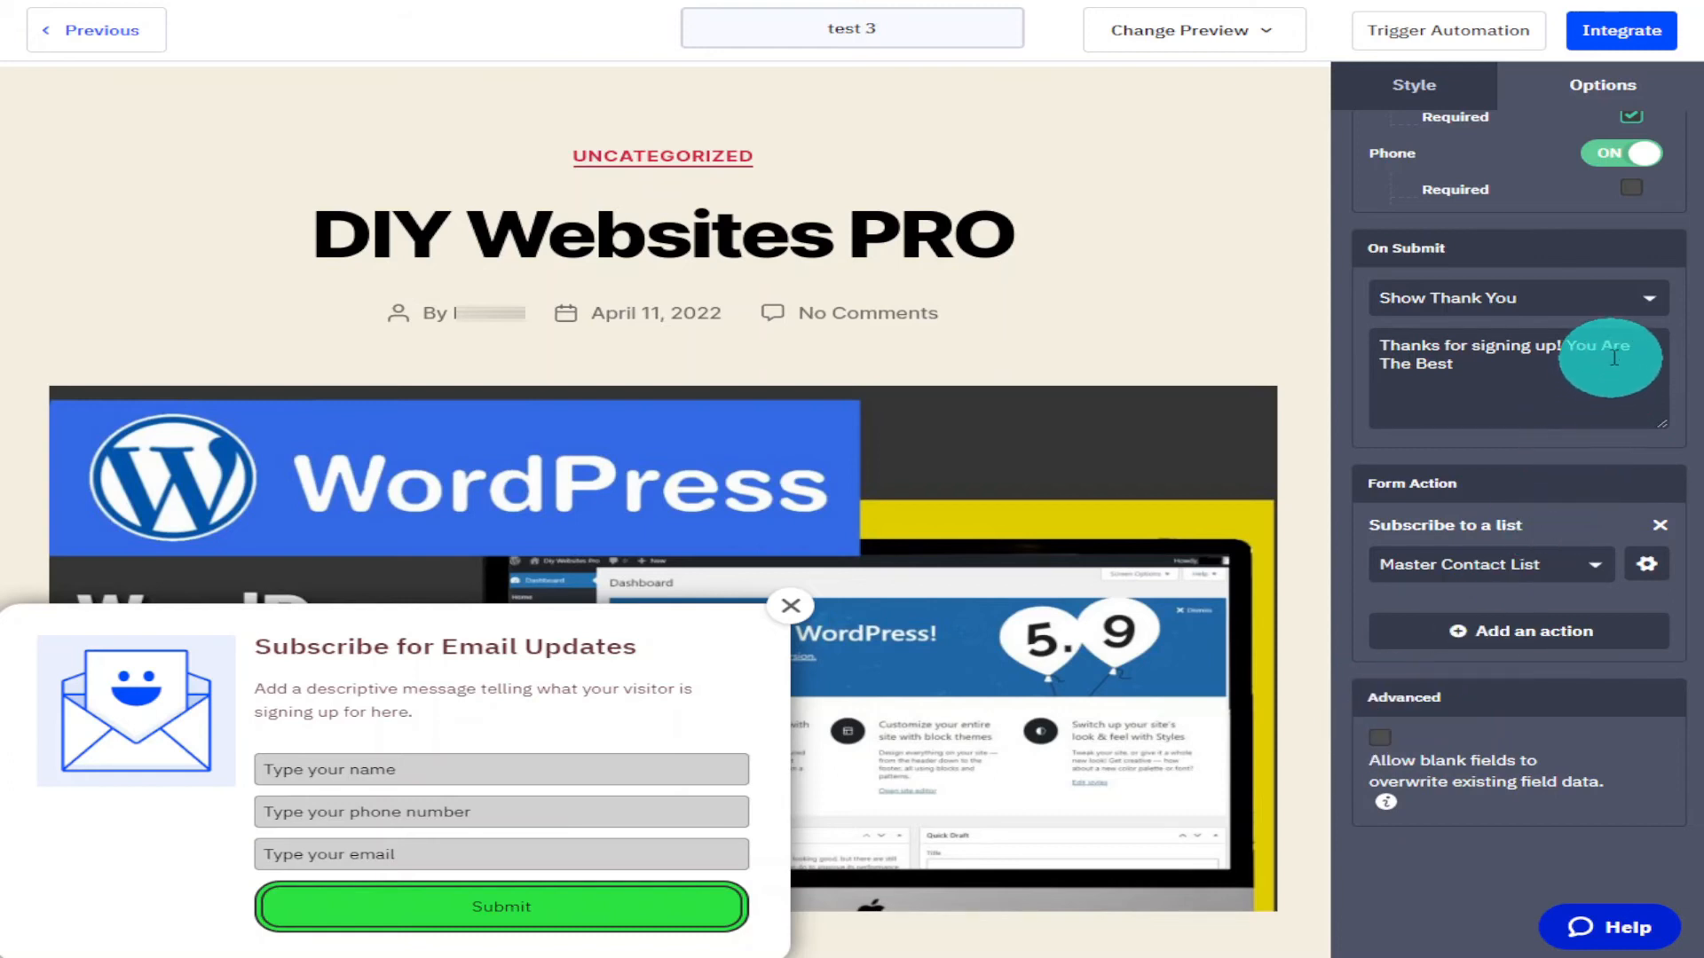
# Replace the form's envelope image with active.png from the Content Manager.
pyautogui.click(1644, 165)
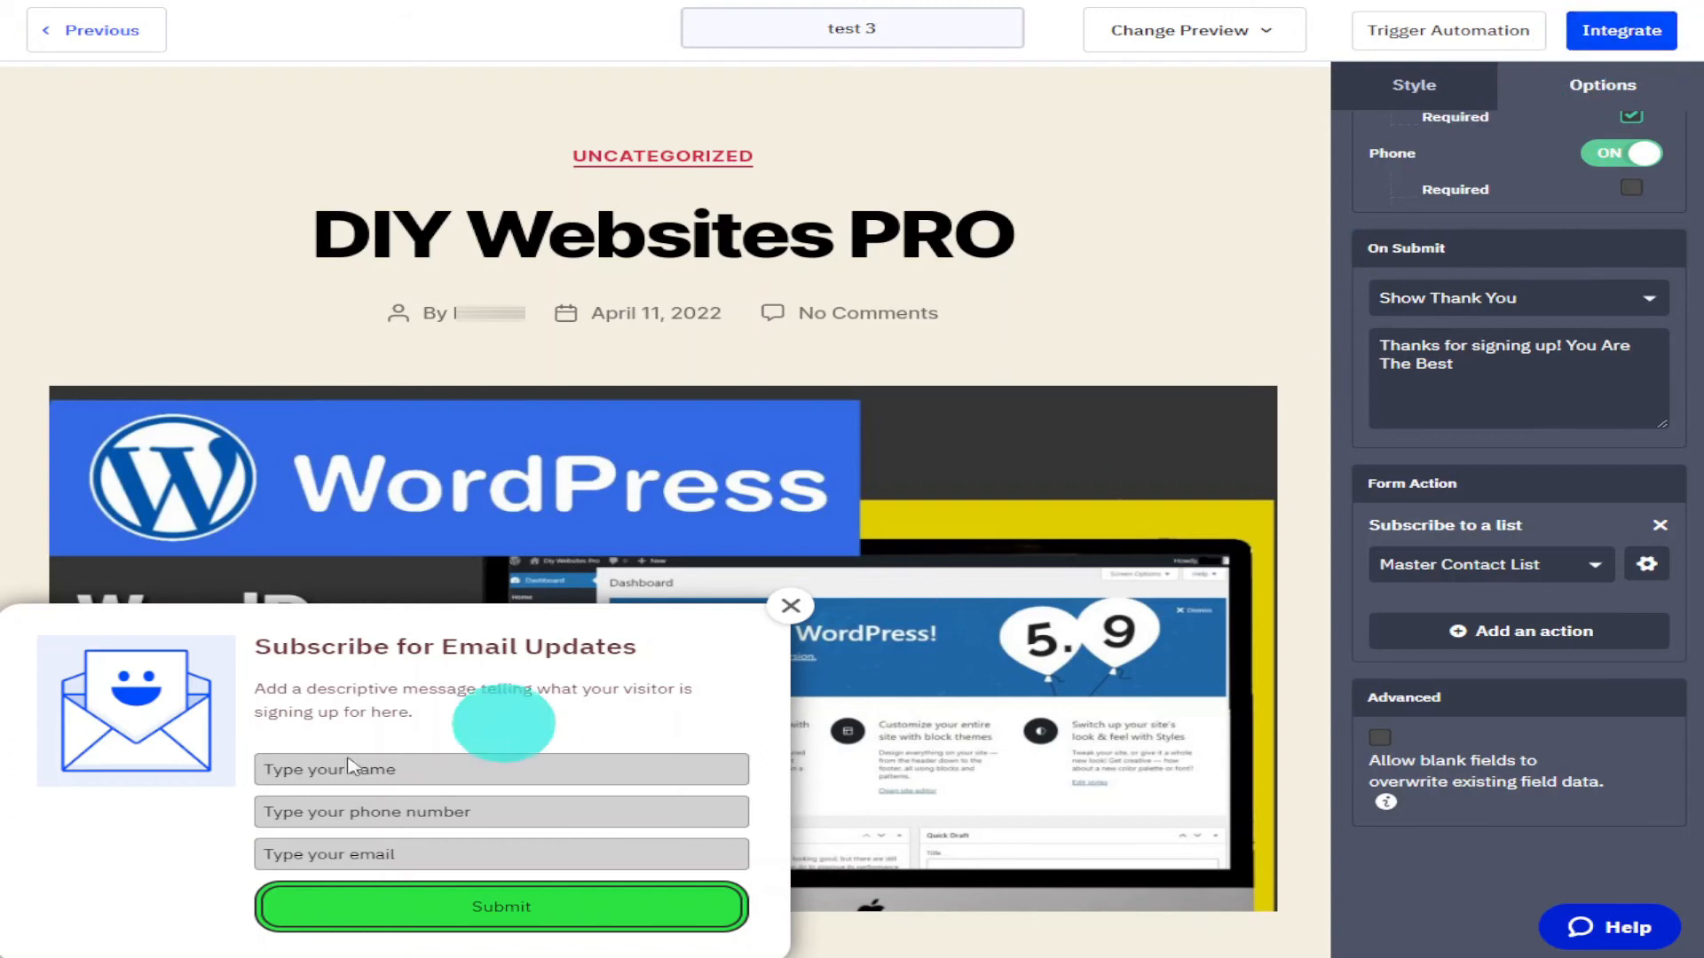
pyautogui.click(119, 743)
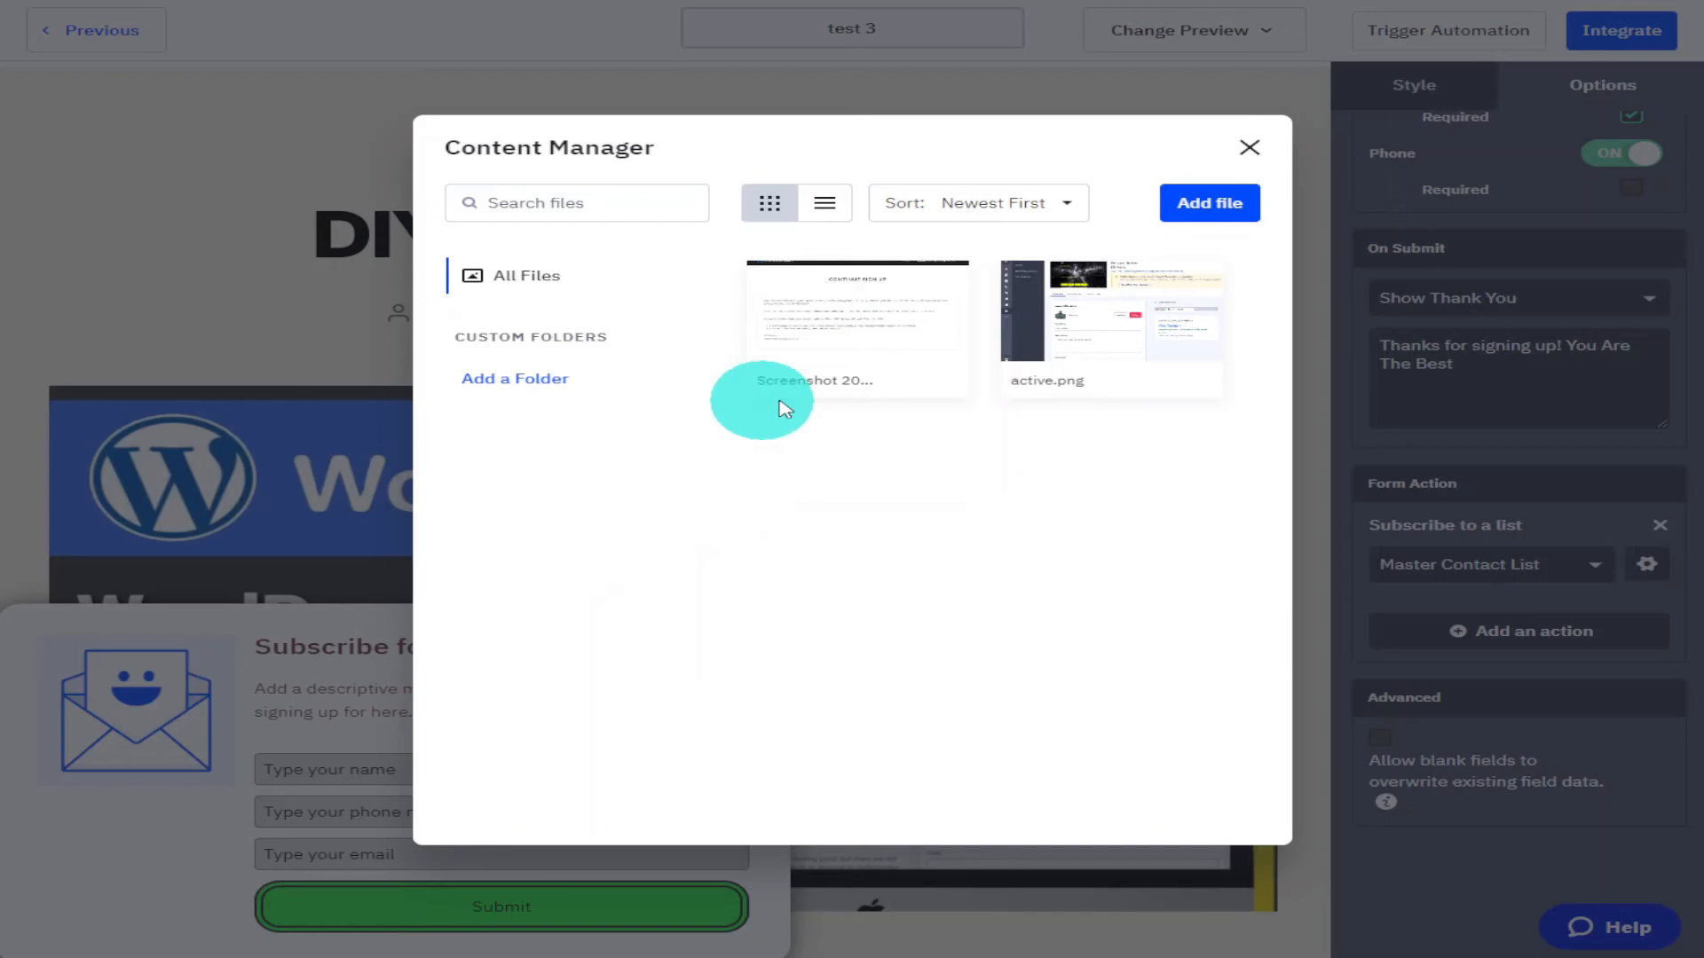
pyautogui.moveTo(1085, 336)
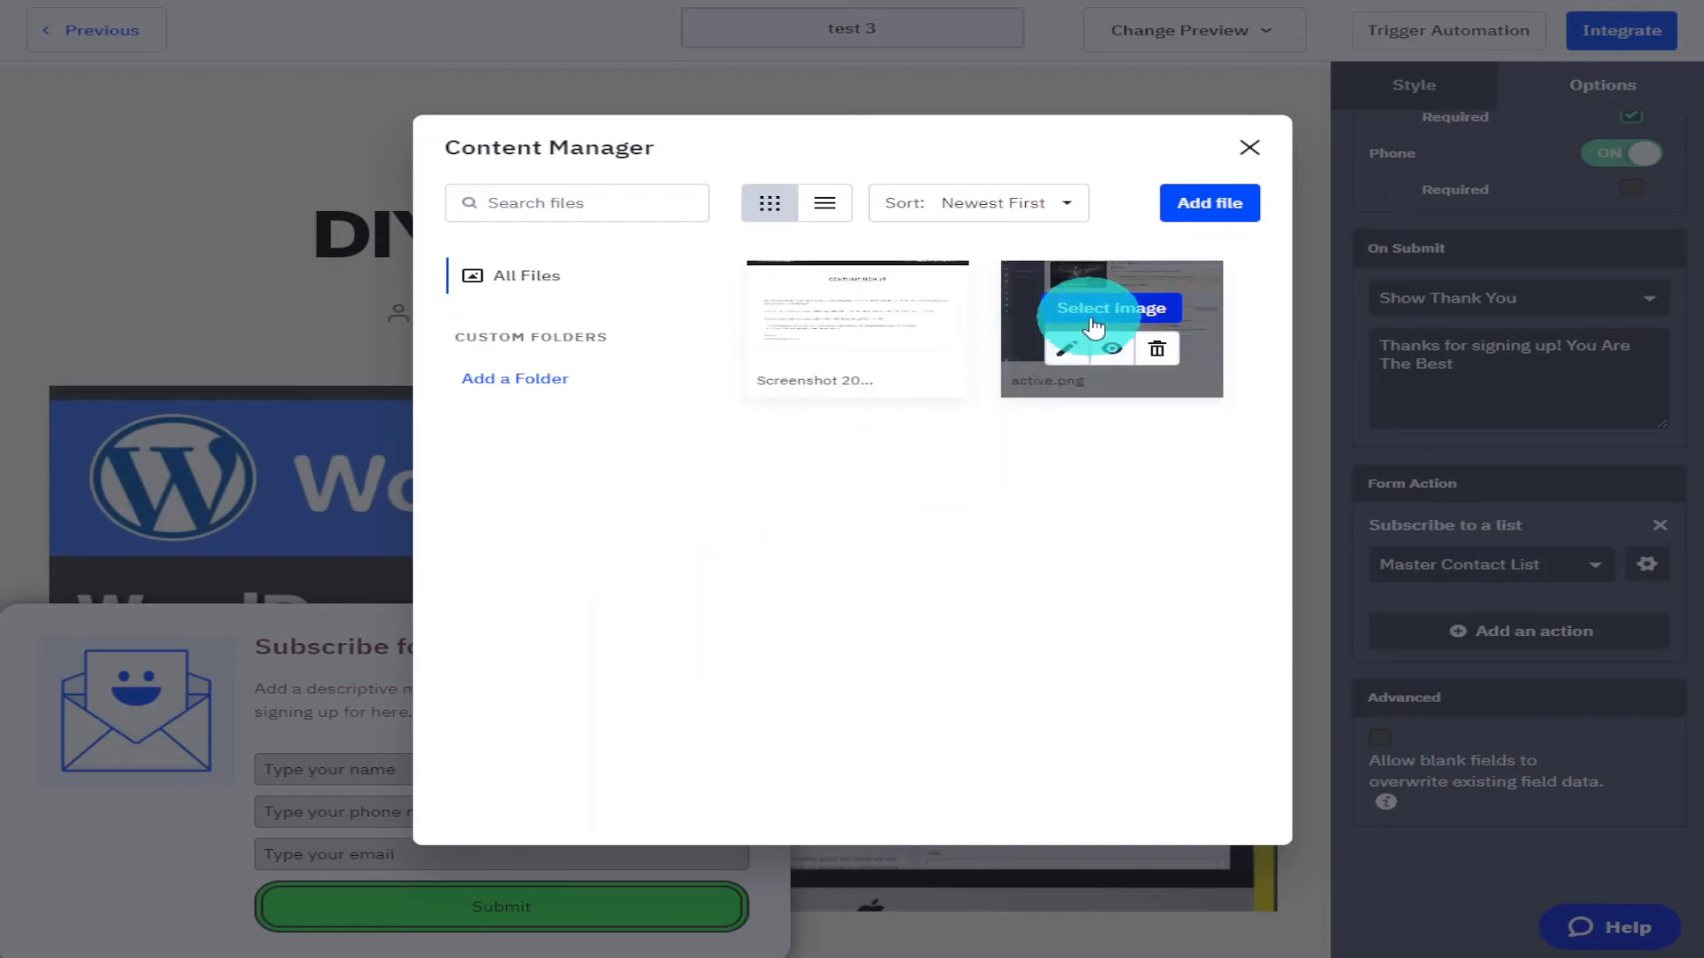
pyautogui.click(1100, 311)
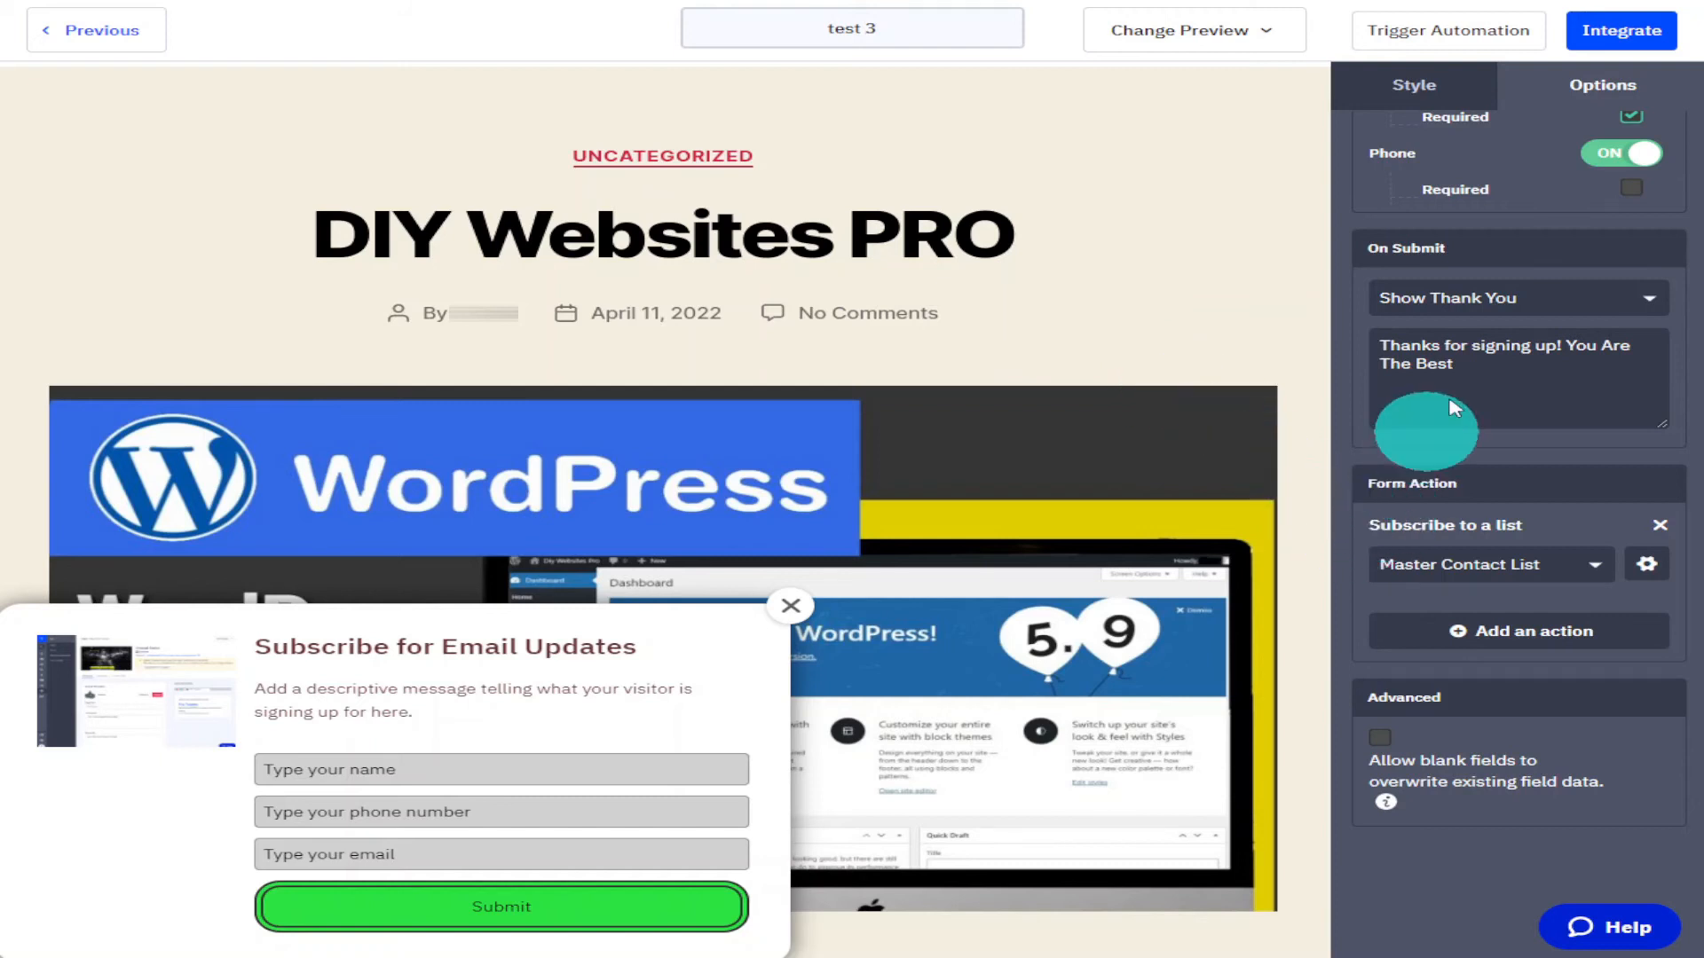
# Open the form's integration options and copy the Simple Embed code.
pyautogui.click(1642, 44)
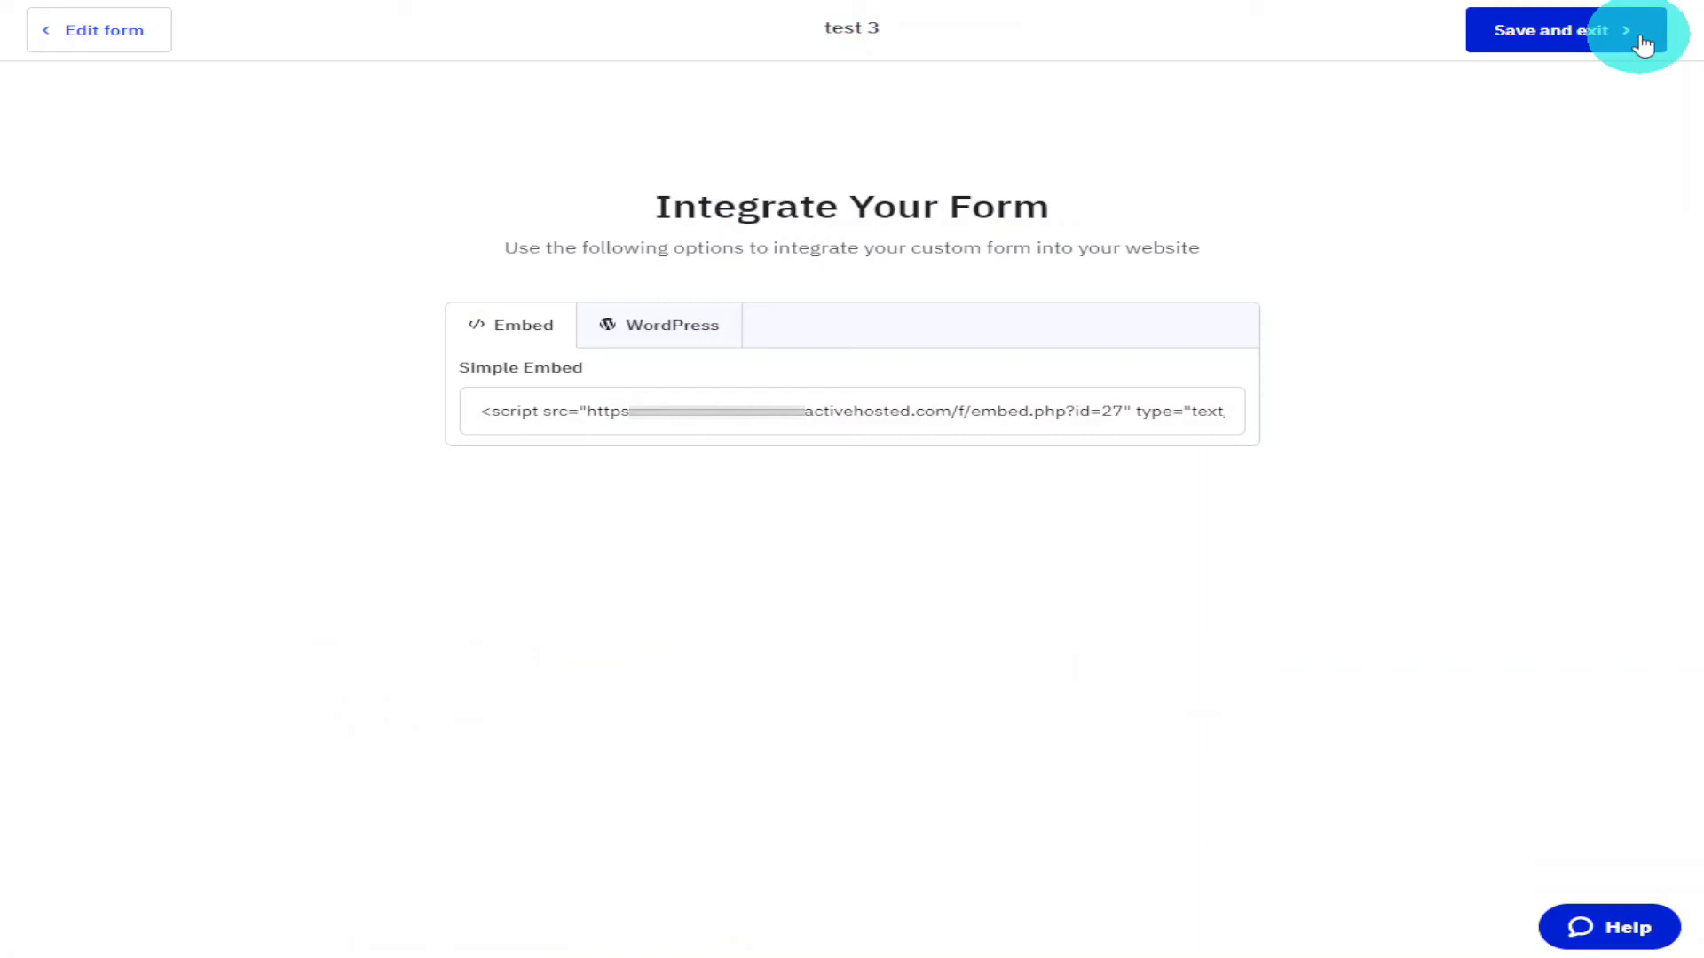
pyautogui.click(1175, 411)
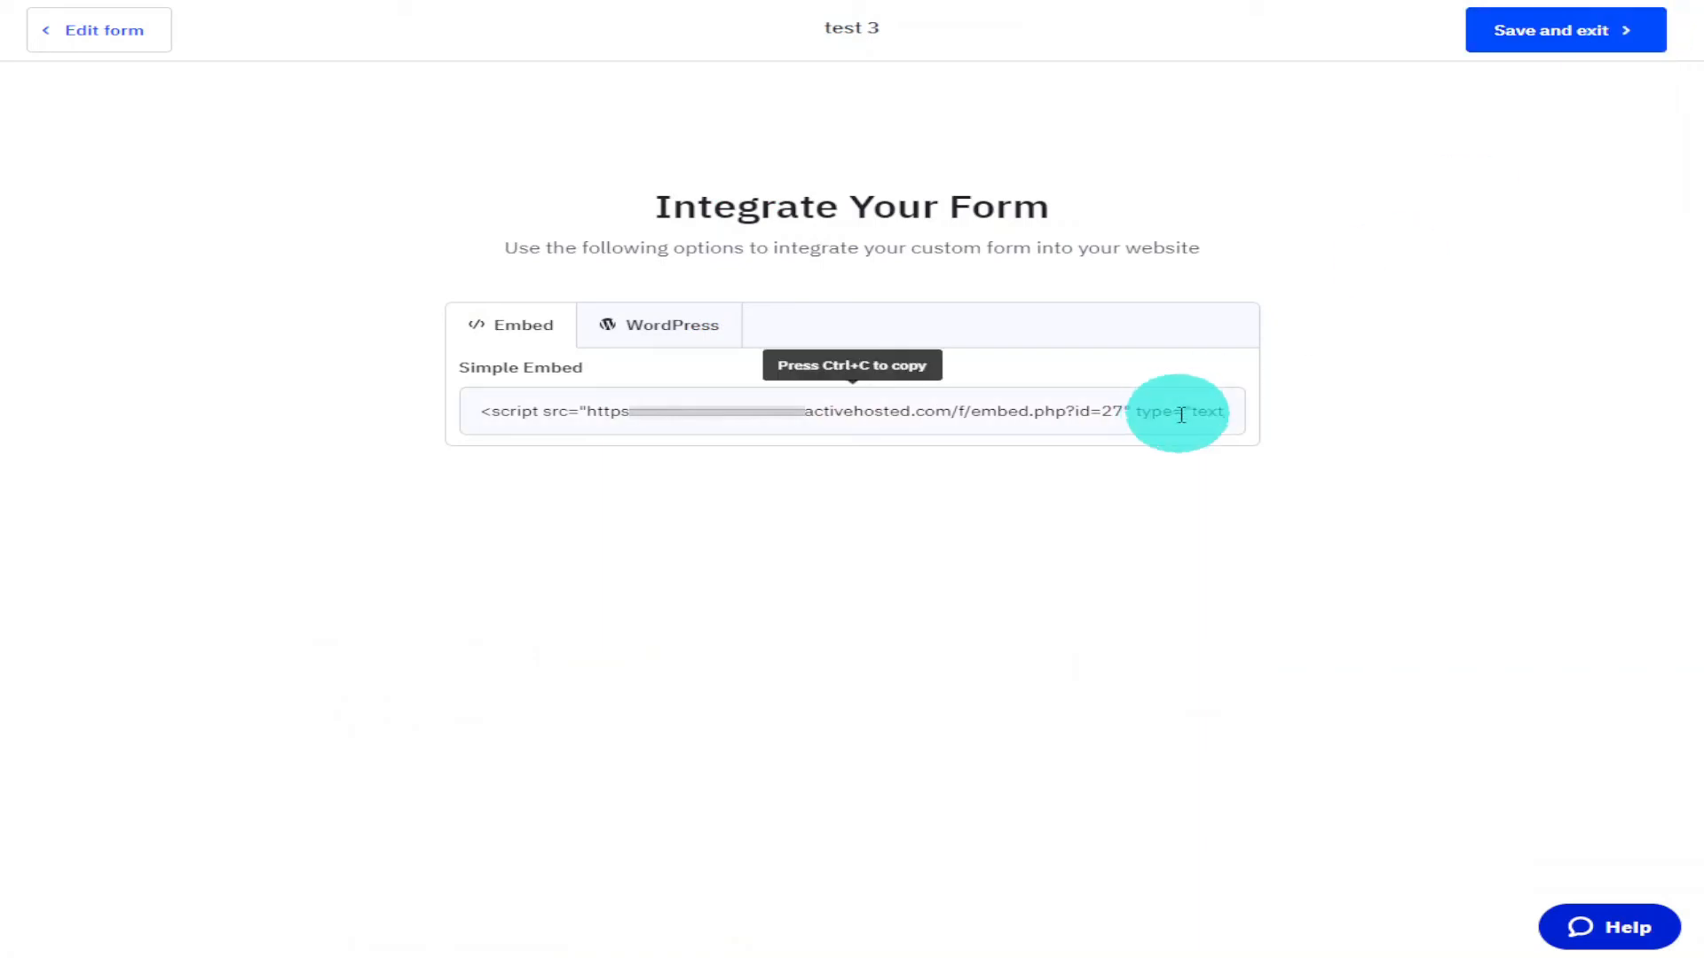
pyautogui.click(1181, 415)
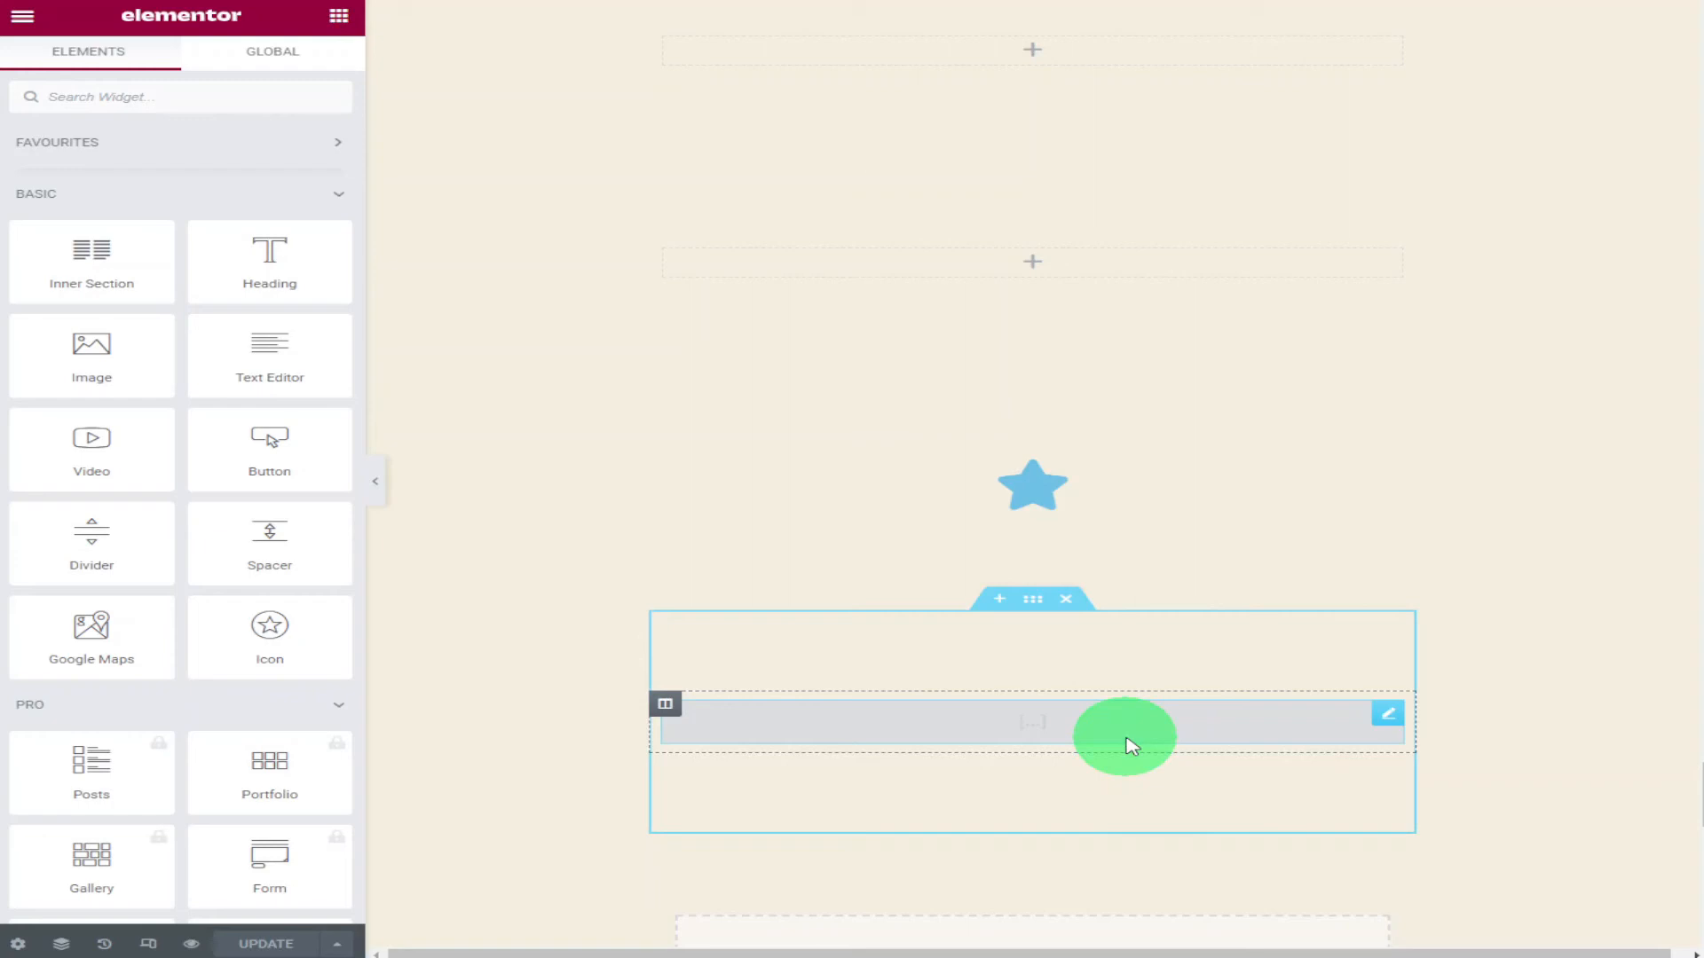
# Paste the embed code into the Elementor Shortcode widget on the page.
pyautogui.click(1132, 746)
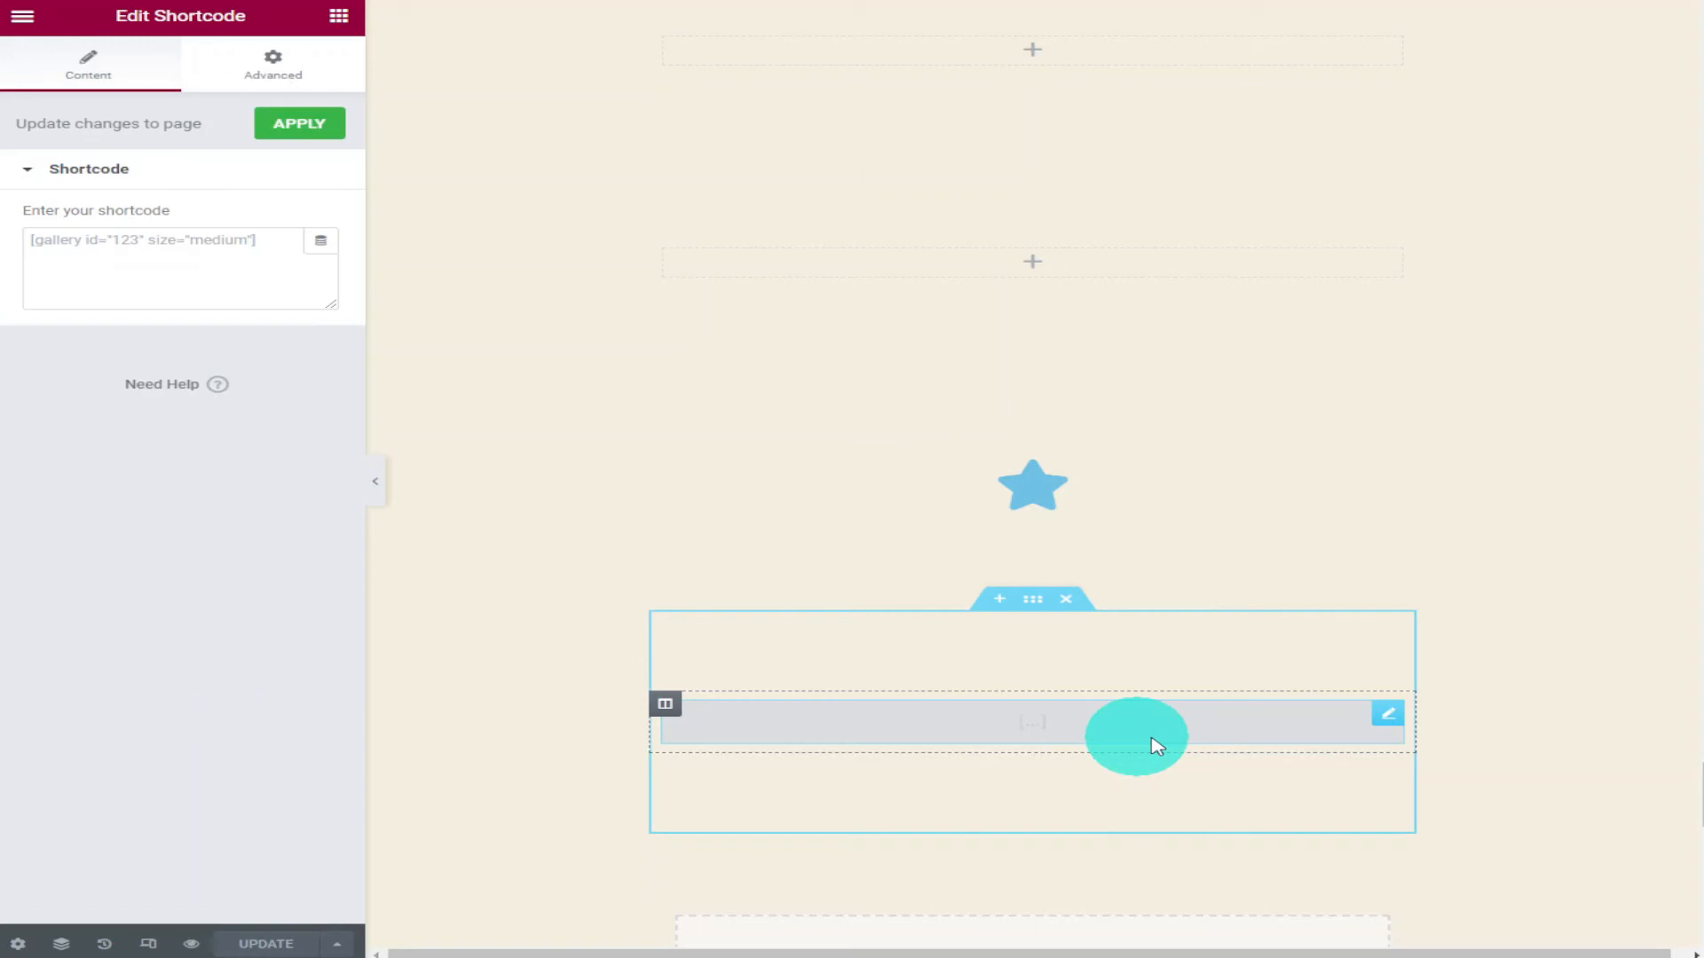
pyautogui.click(274, 268)
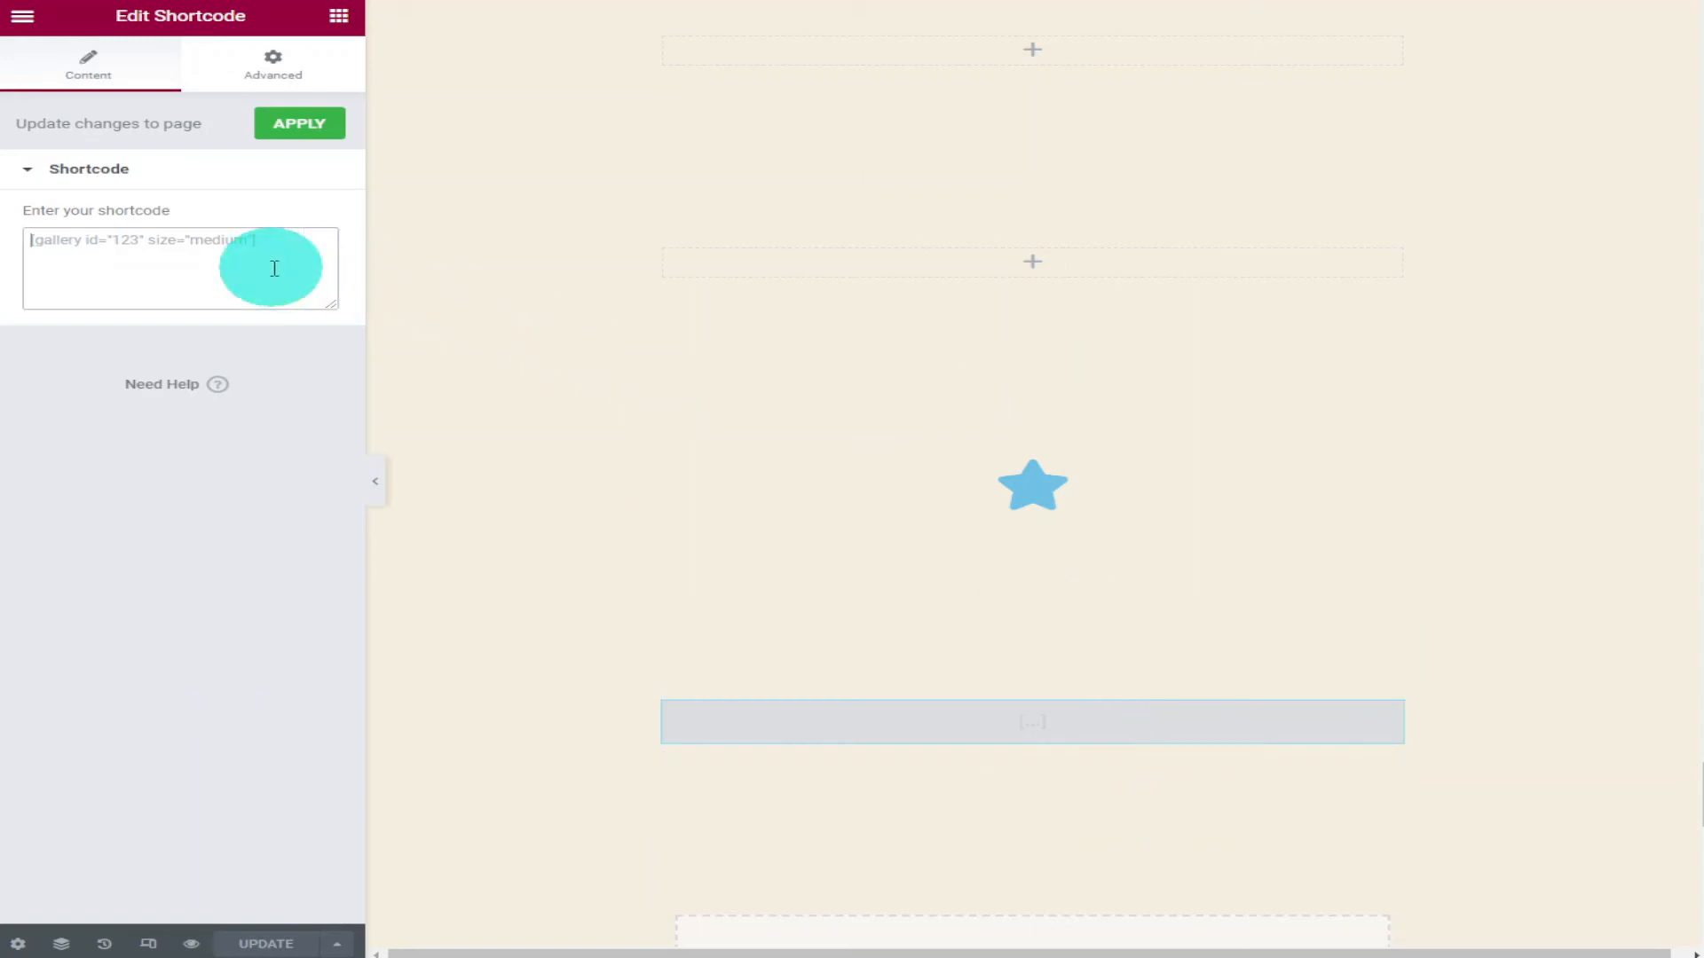
pyautogui.rightClick(274, 268)
pyautogui.click(409, 428)
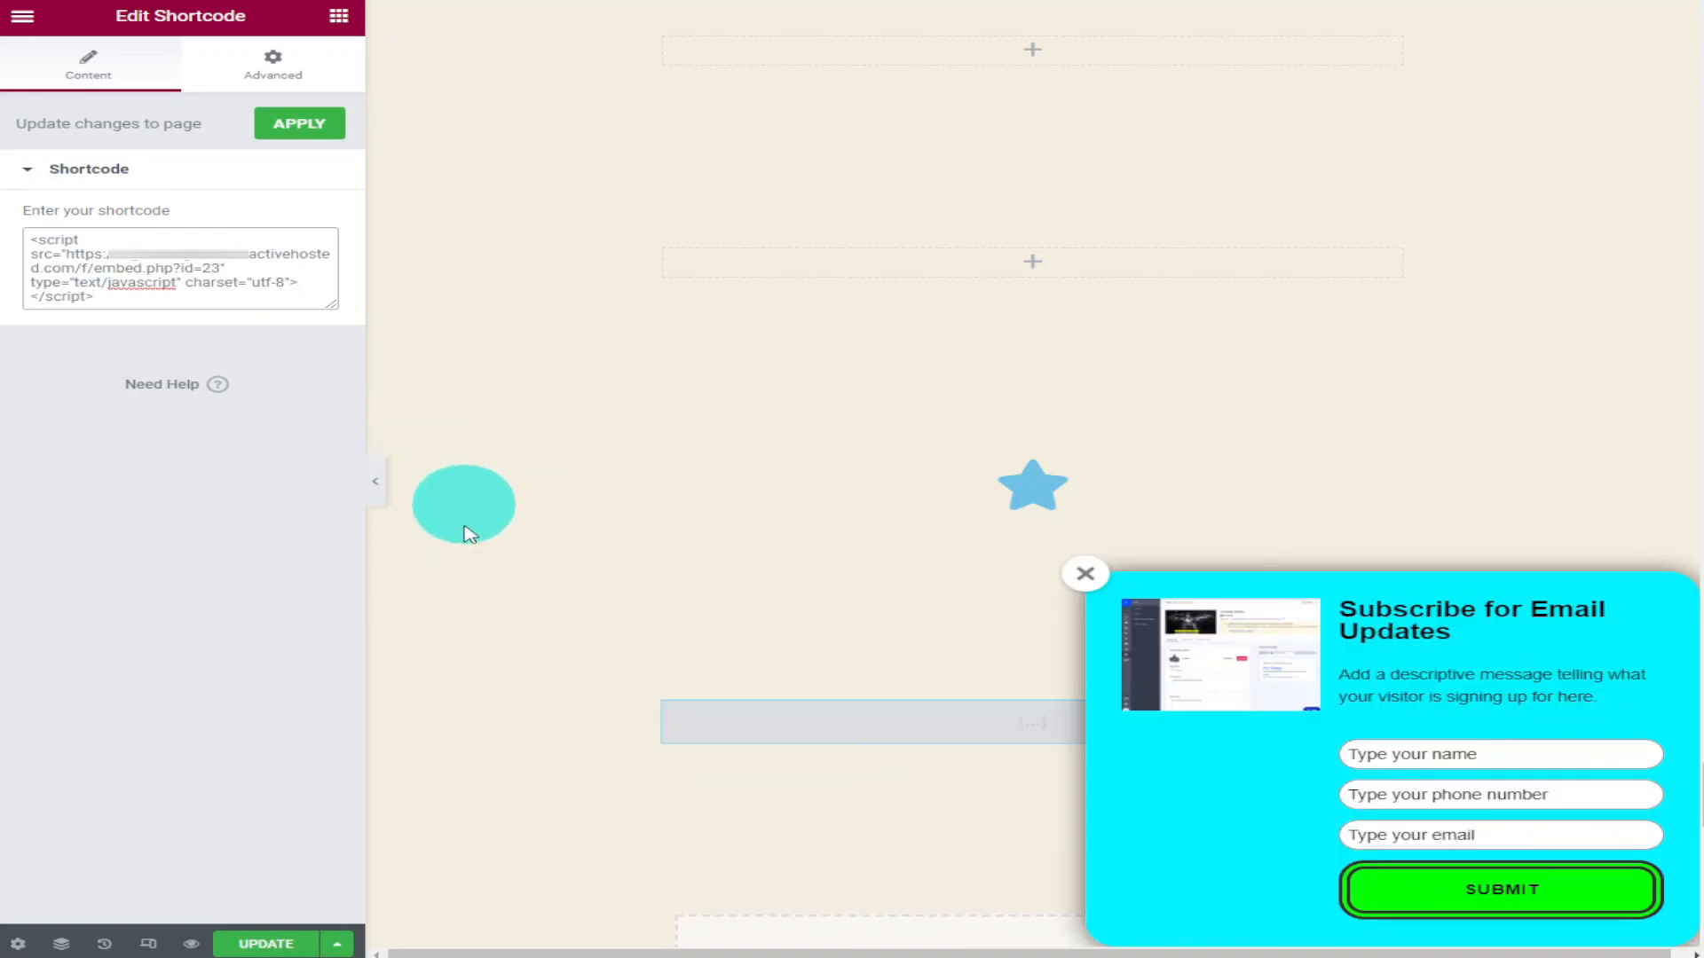
# Update the Elementor page and preview it on the live site.
pyautogui.click(276, 951)
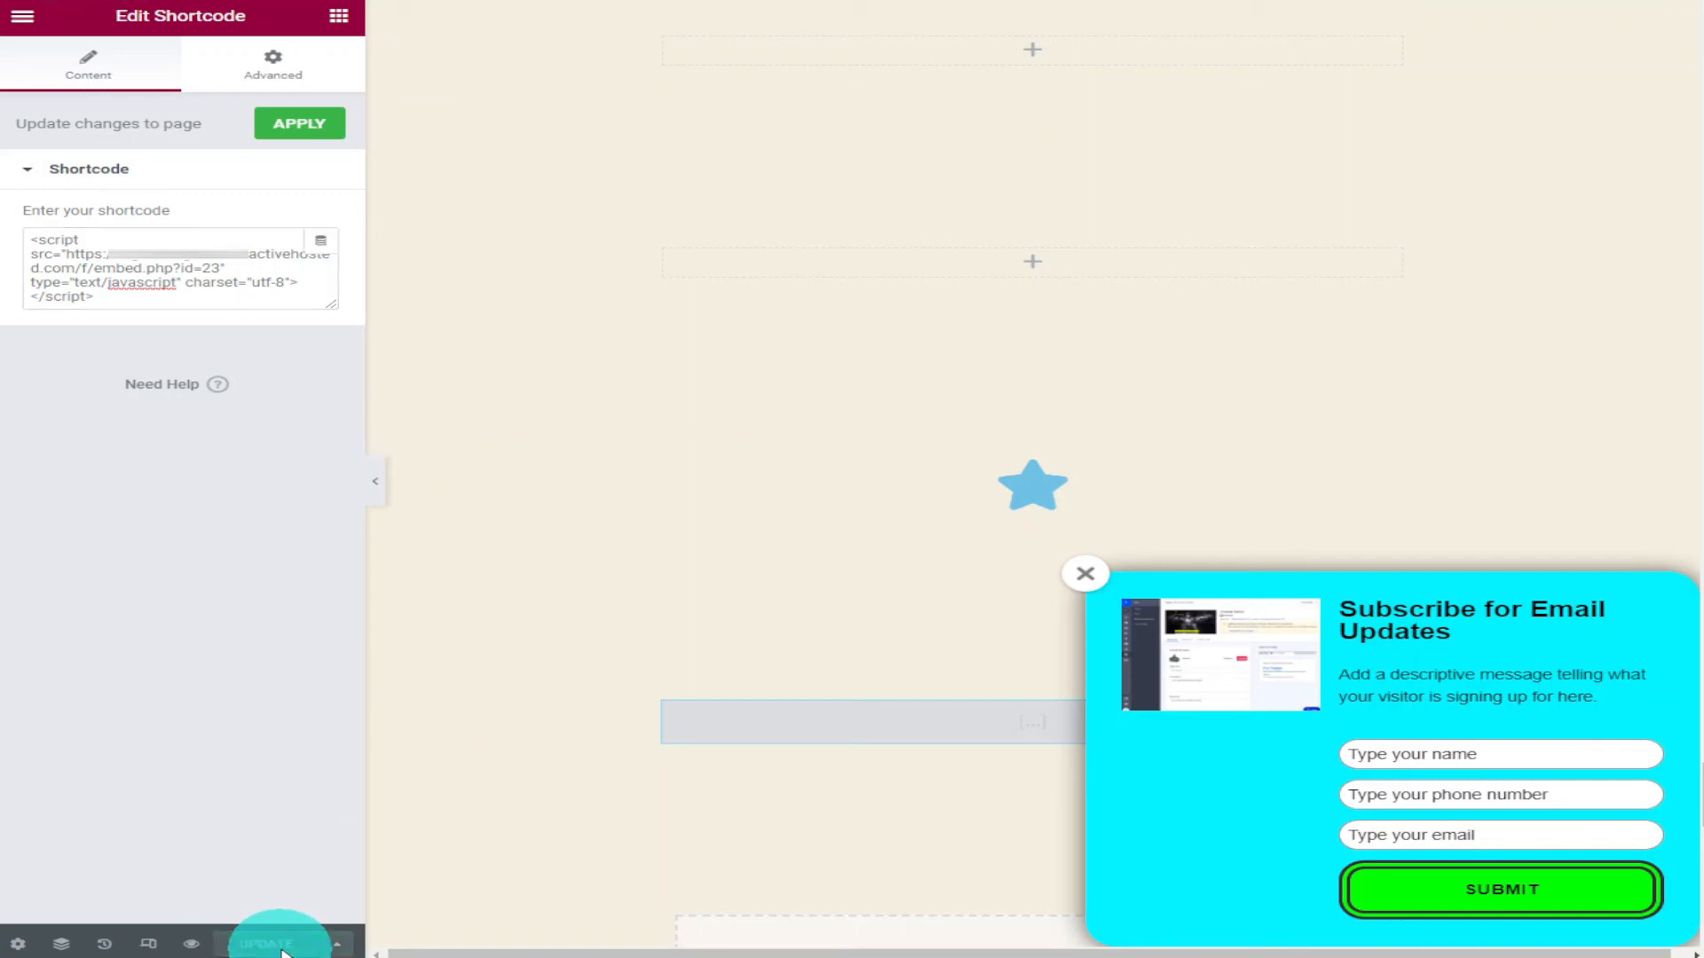
pyautogui.click(203, 942)
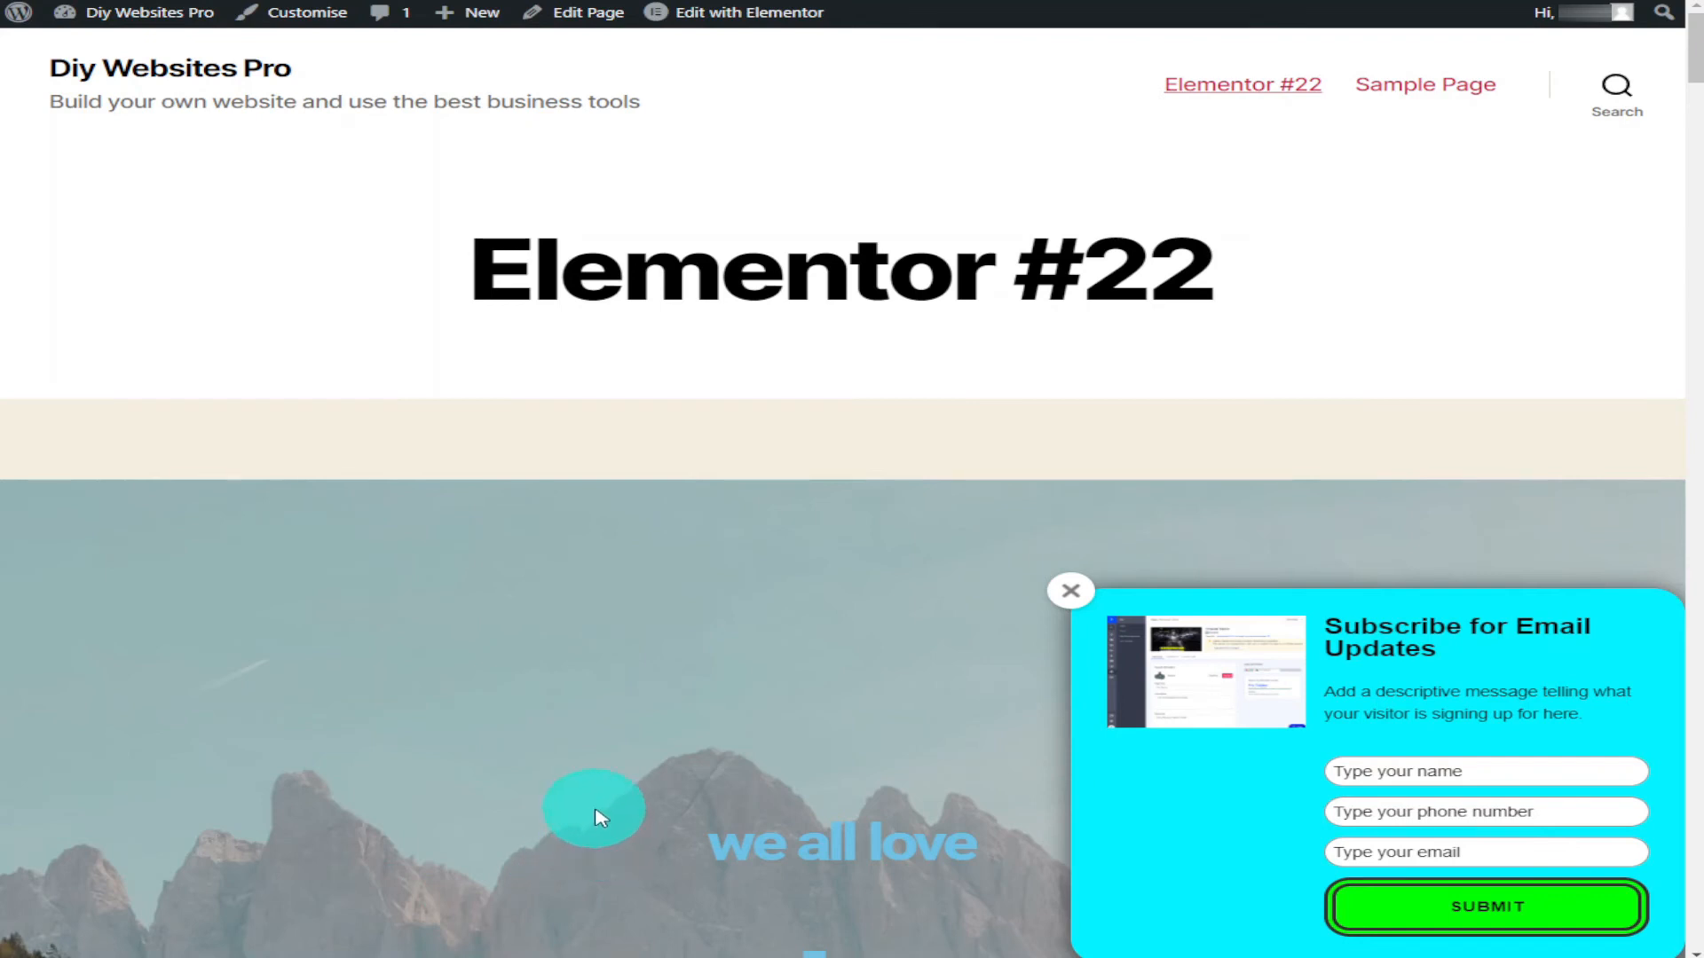
pyautogui.scroll(-3, 710, 781)
pyautogui.scroll(-7, 772, 757)
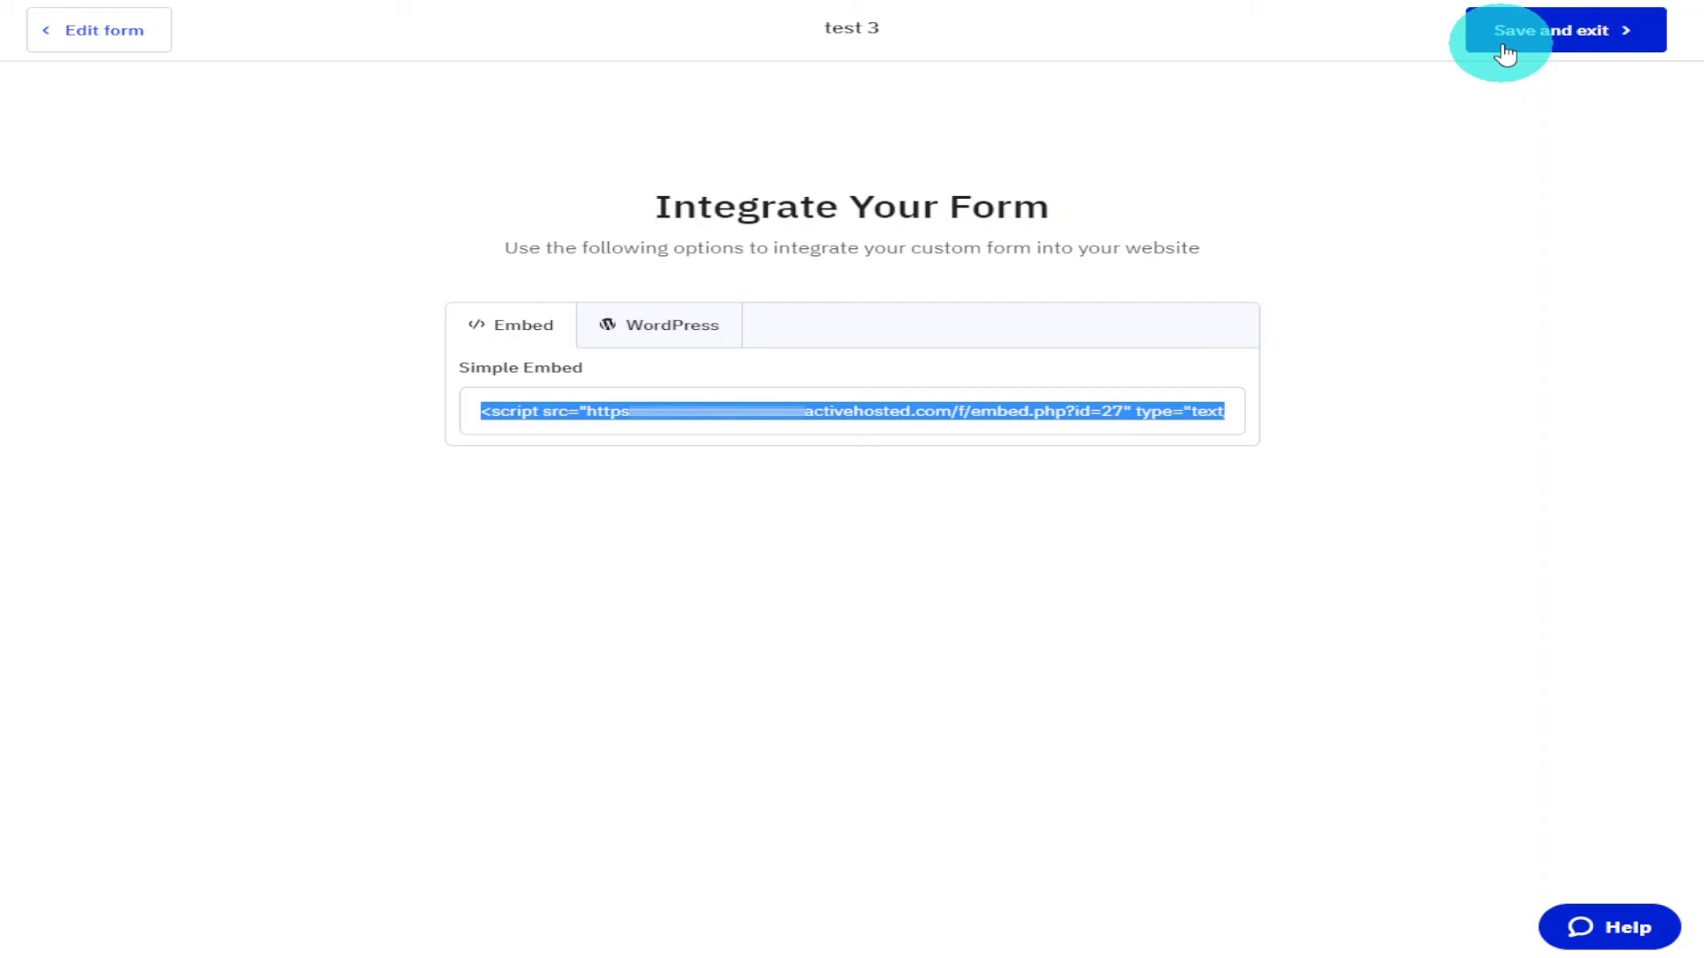
pyautogui.click(1506, 53)
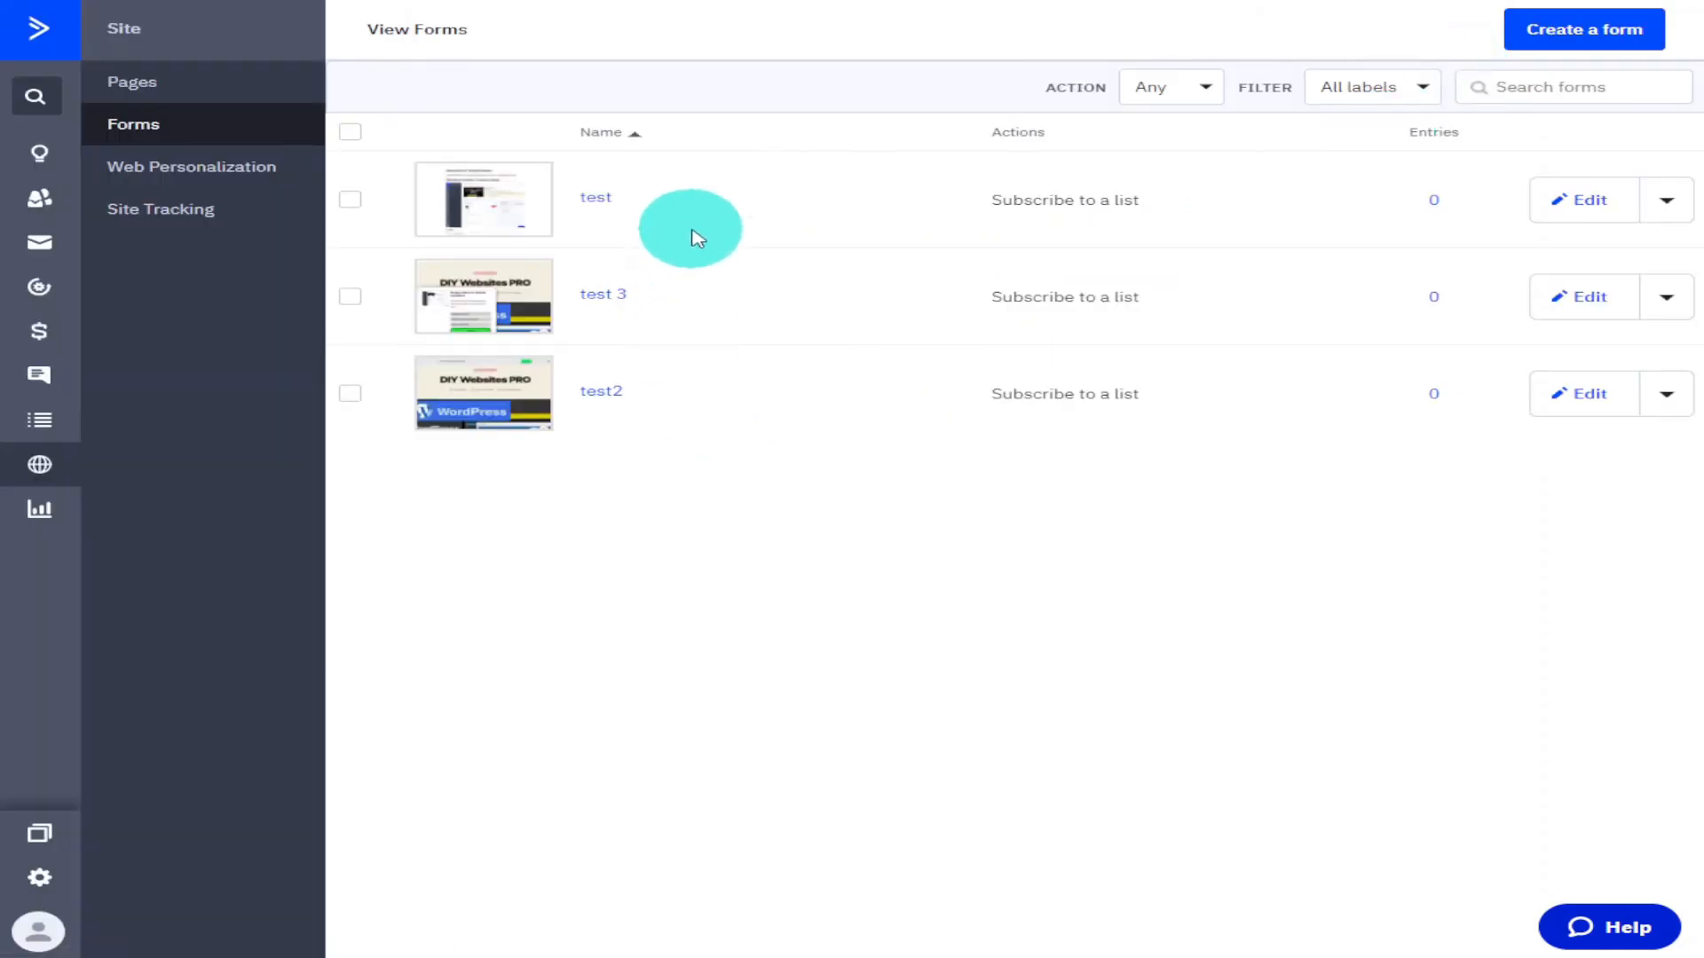
pyautogui.click(1540, 44)
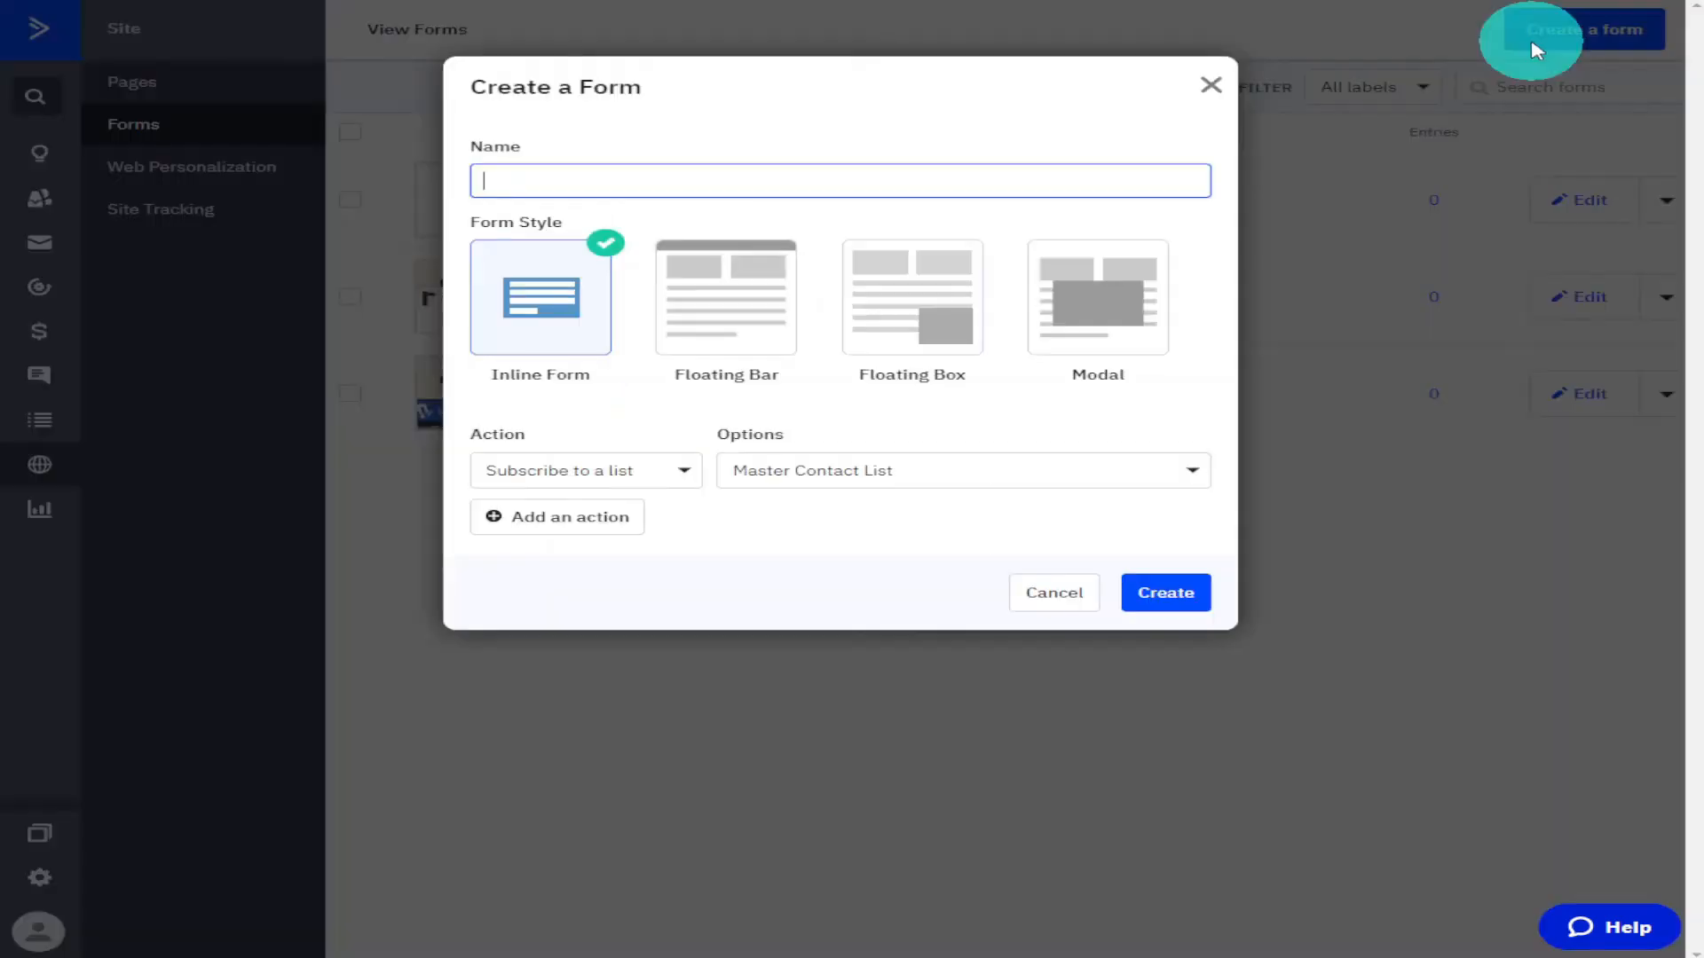
pyautogui.click(1084, 349)
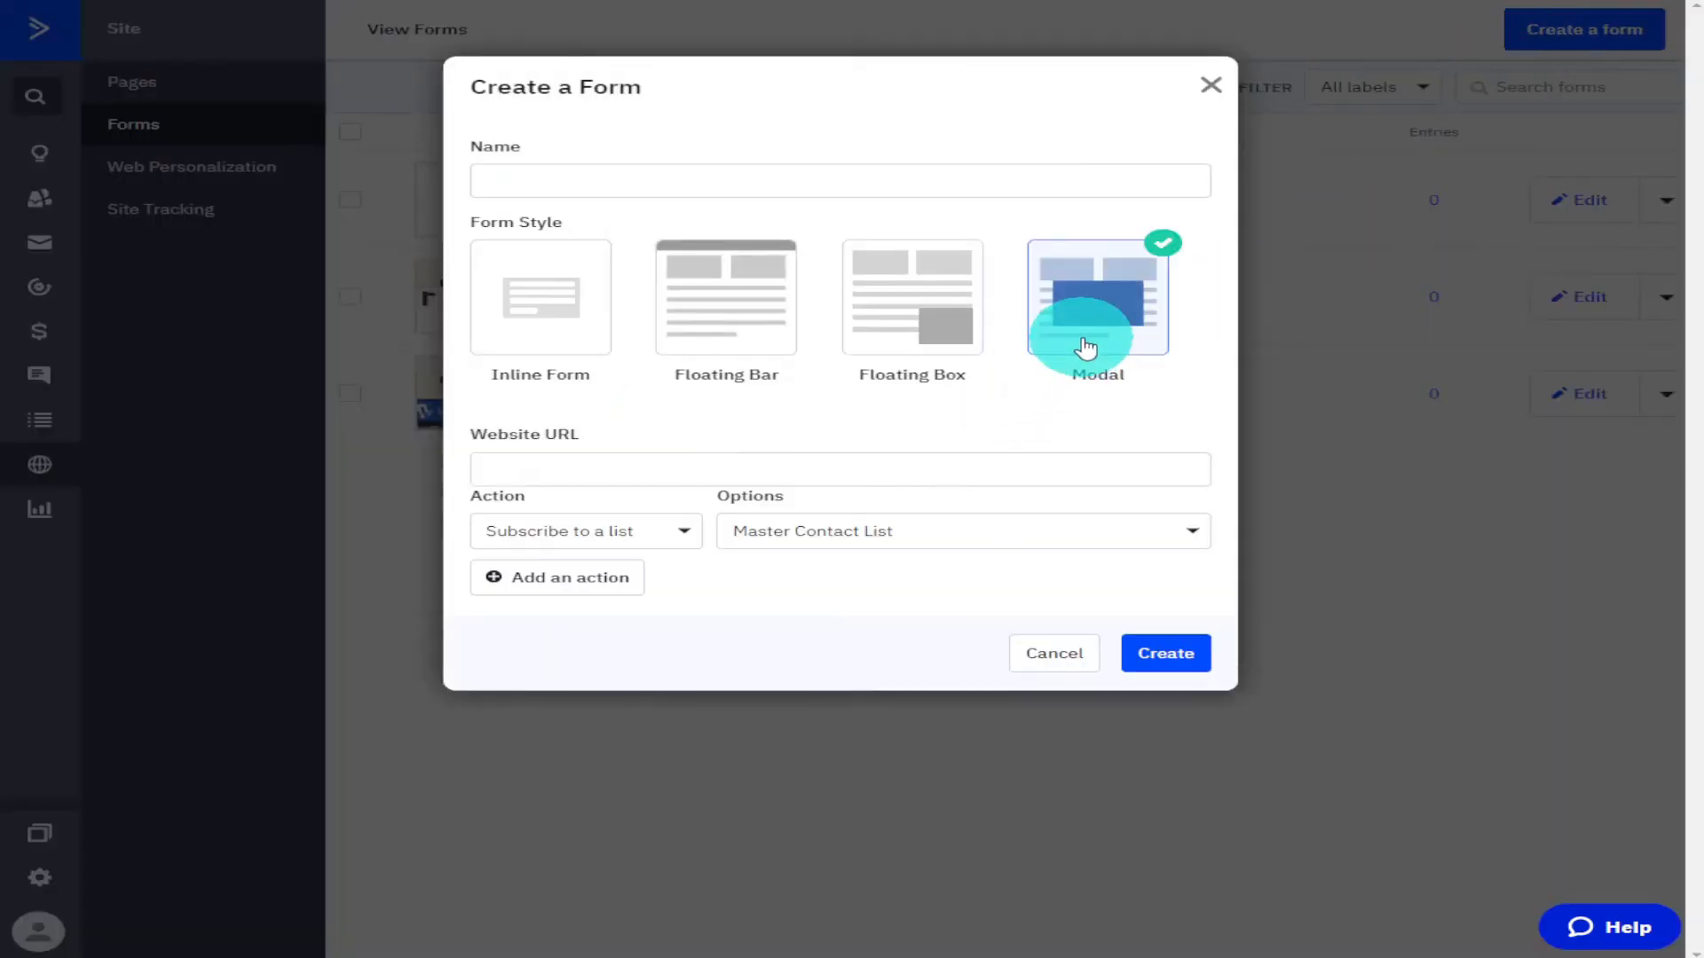
pyautogui.click(772, 167)
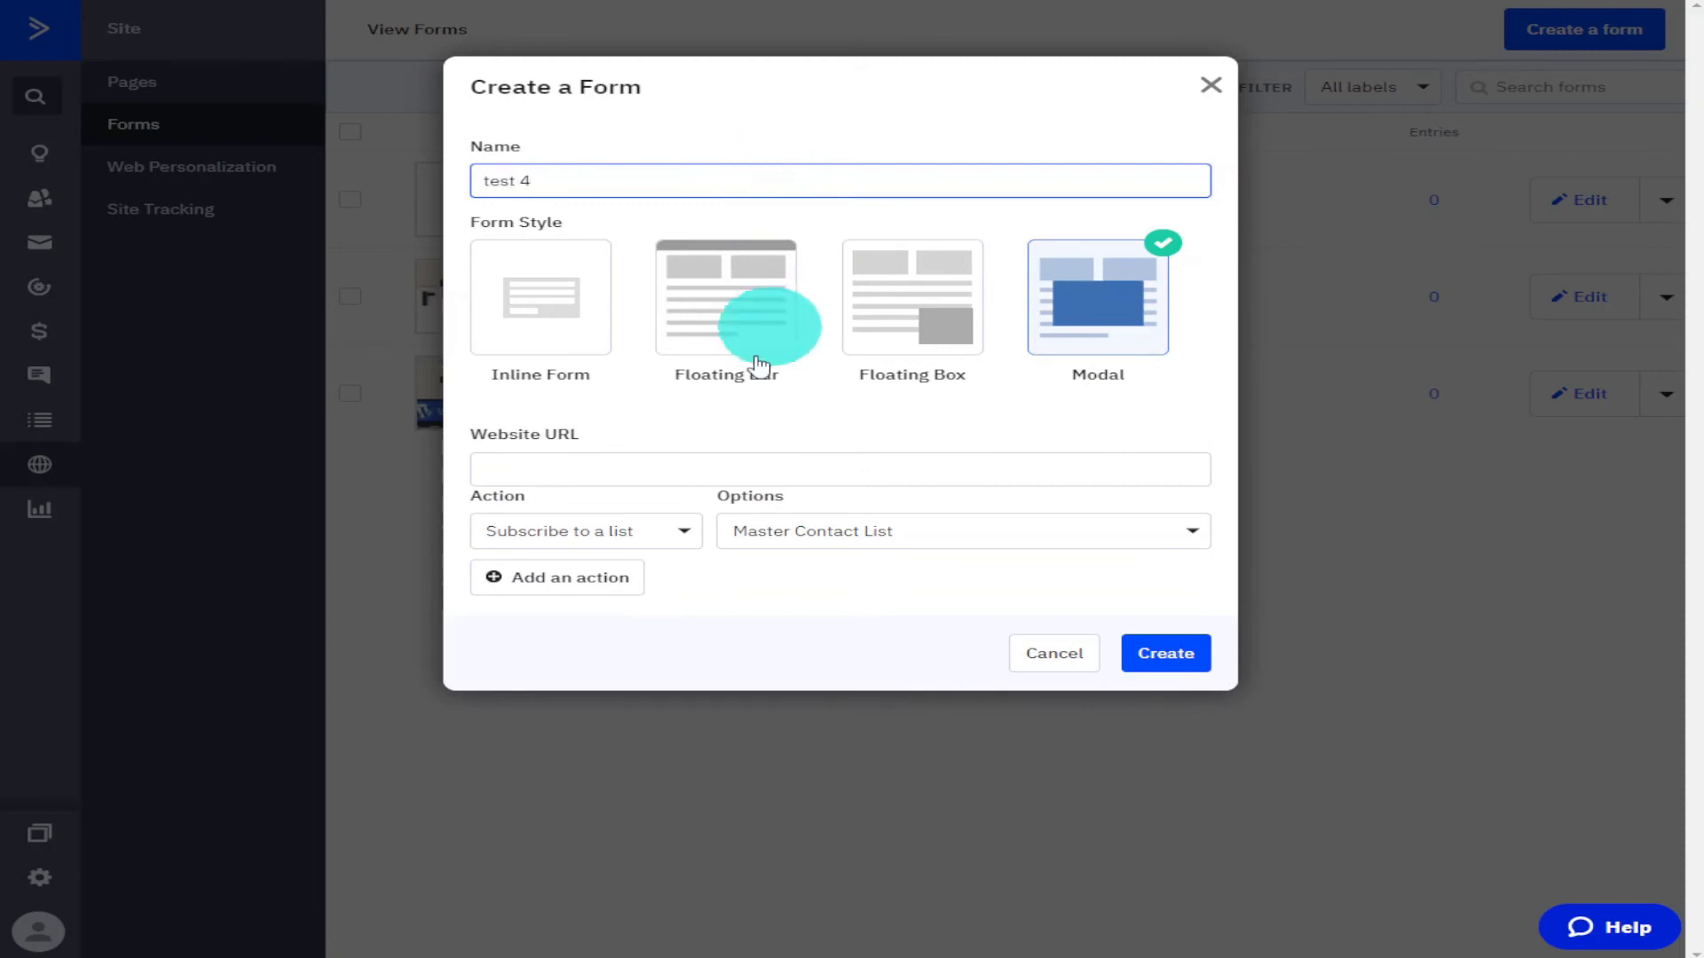
pyautogui.click(695, 472)
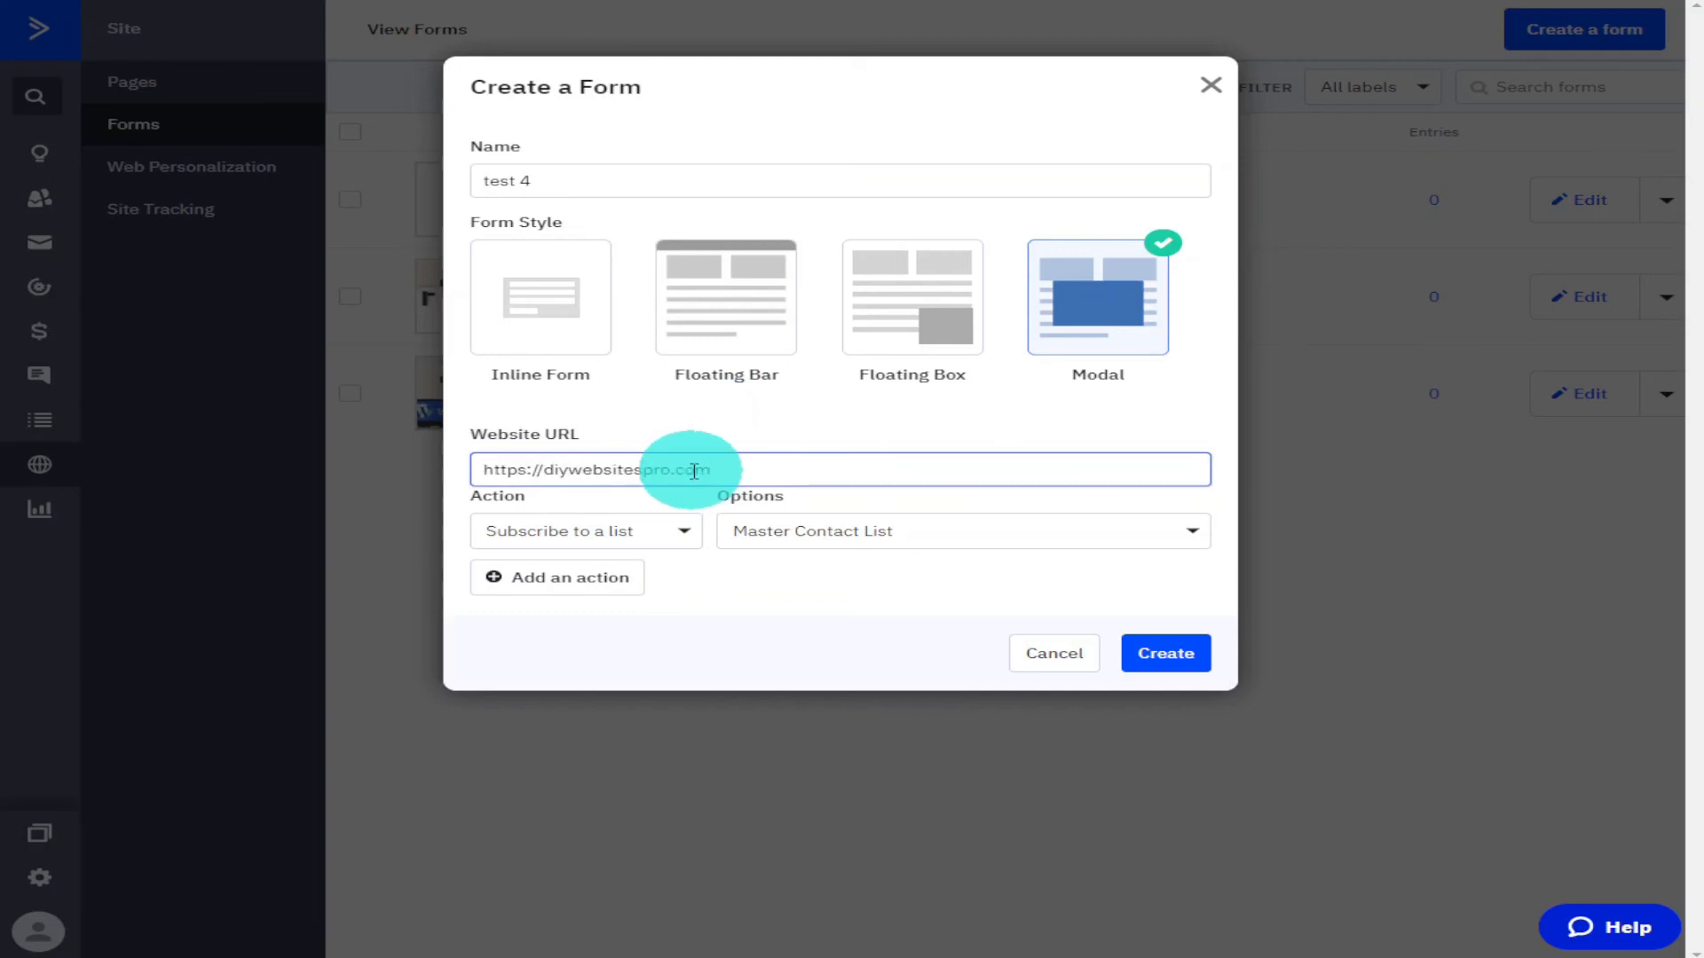
pyautogui.click(1148, 655)
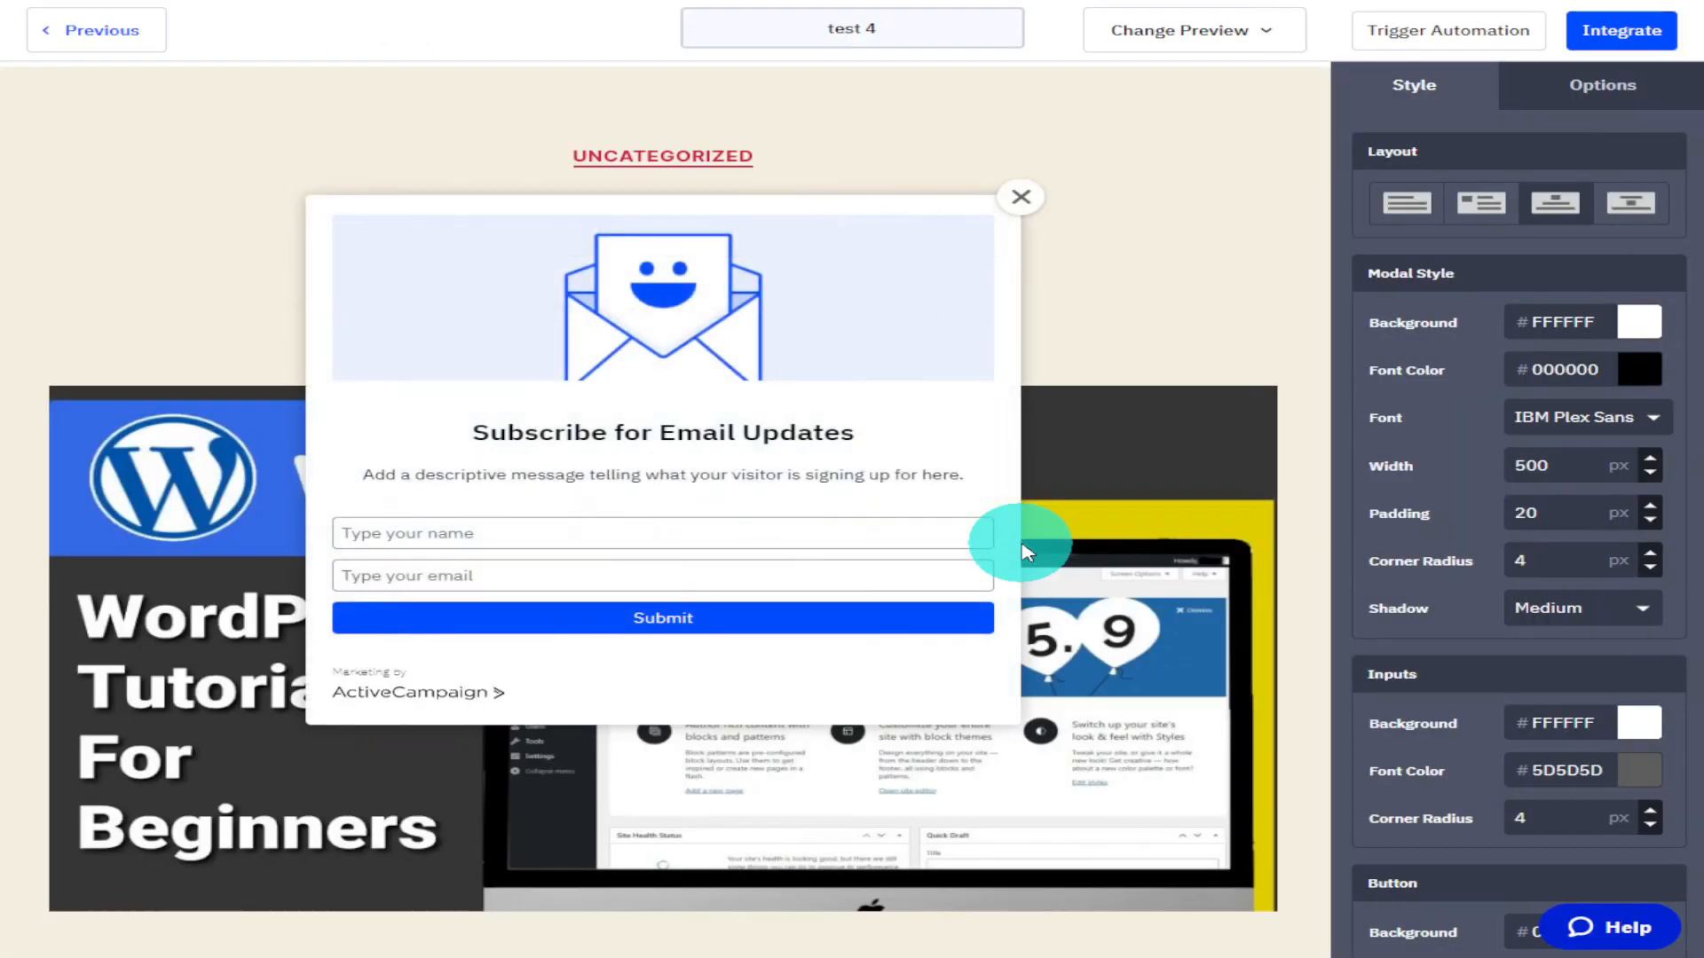
# Try several modal layouts and settle on the one with the image beside the text.
pyautogui.click(1473, 208)
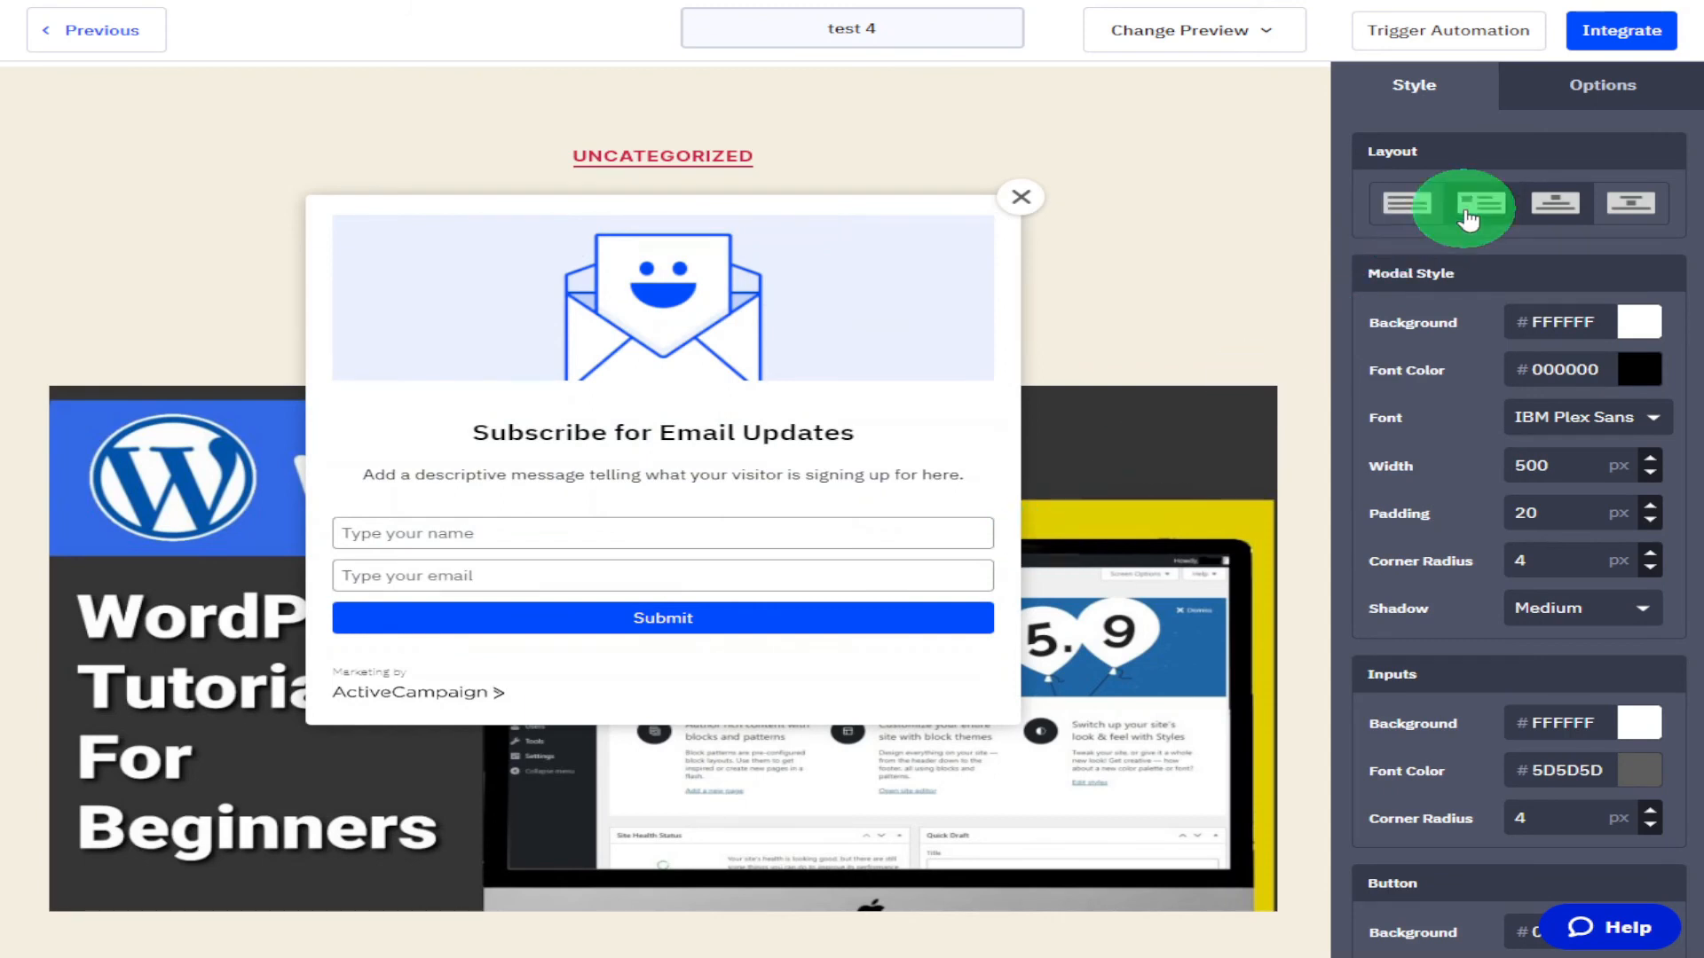
pyautogui.click(1408, 203)
pyautogui.click(1626, 209)
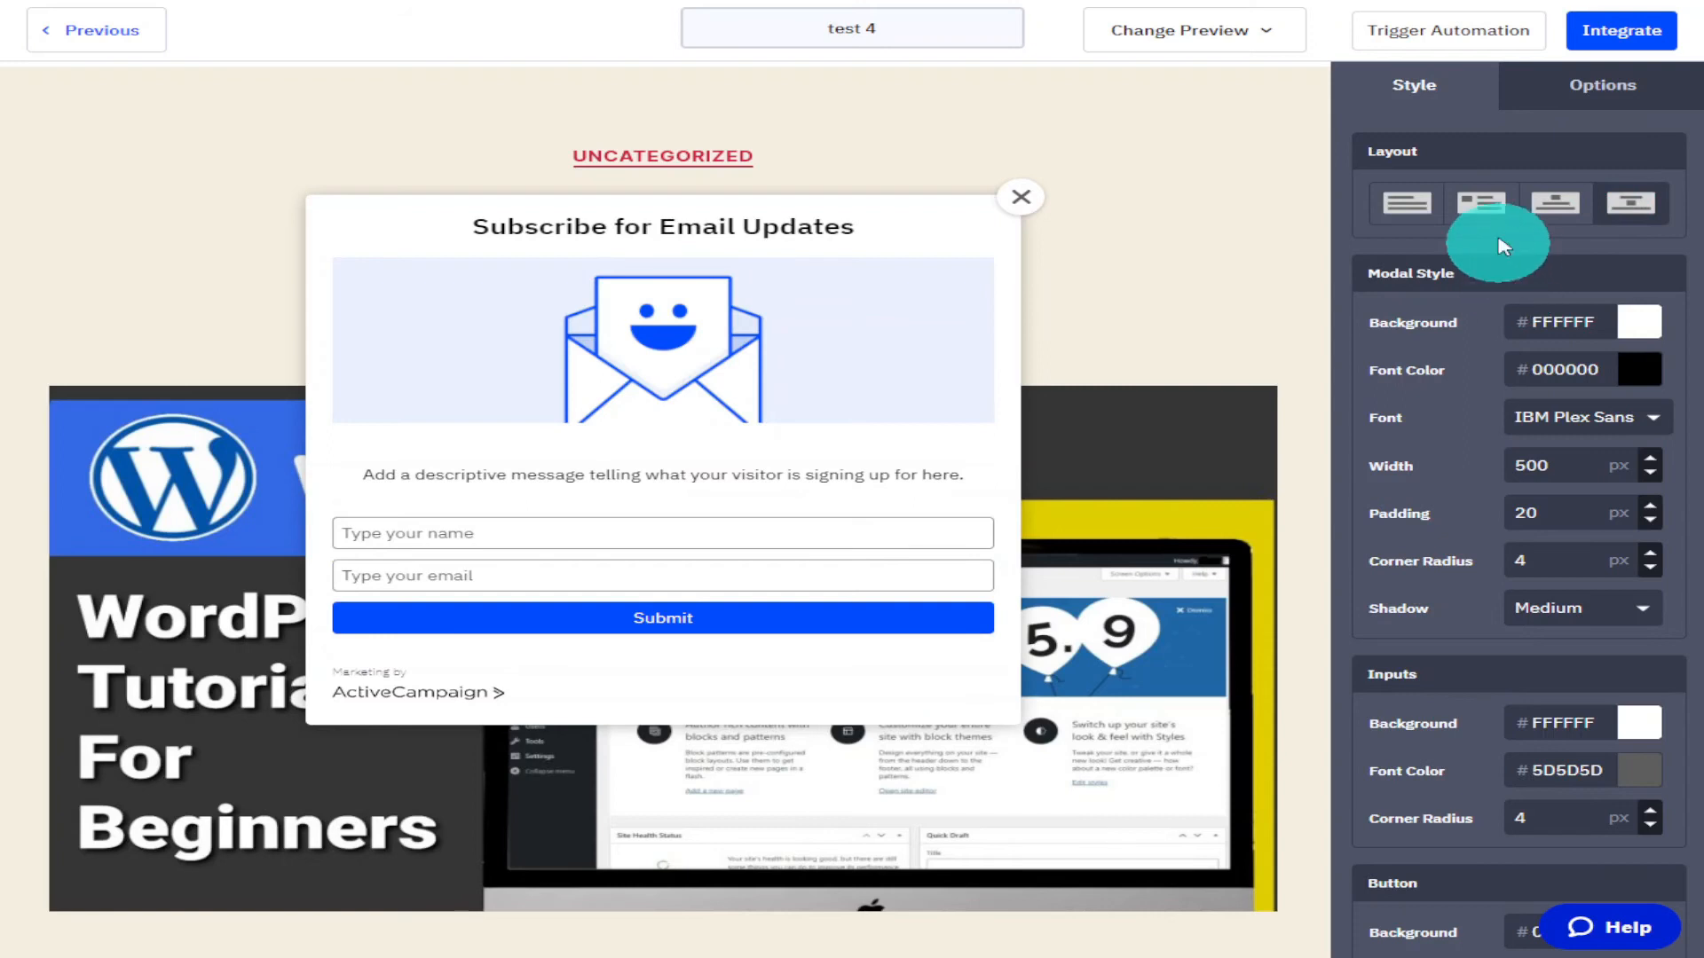
pyautogui.click(1491, 222)
# Set the modal's background colour to 13ECF7.
pyautogui.click(1640, 341)
pyautogui.click(1651, 460)
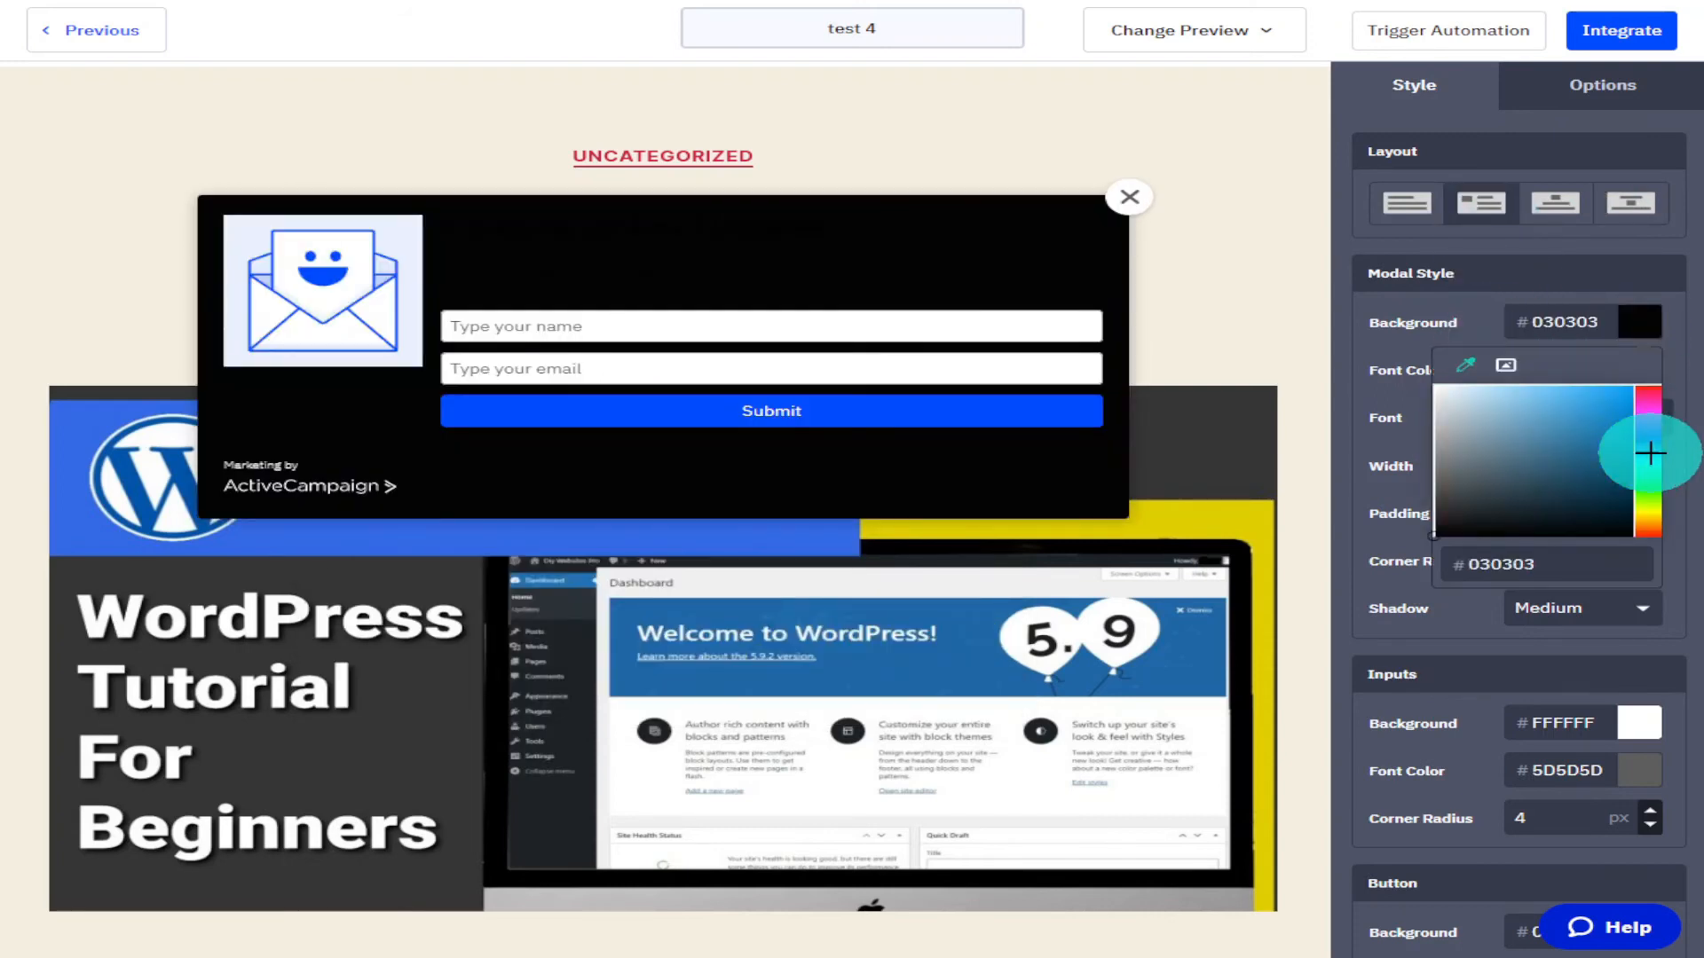
pyautogui.click(1613, 399)
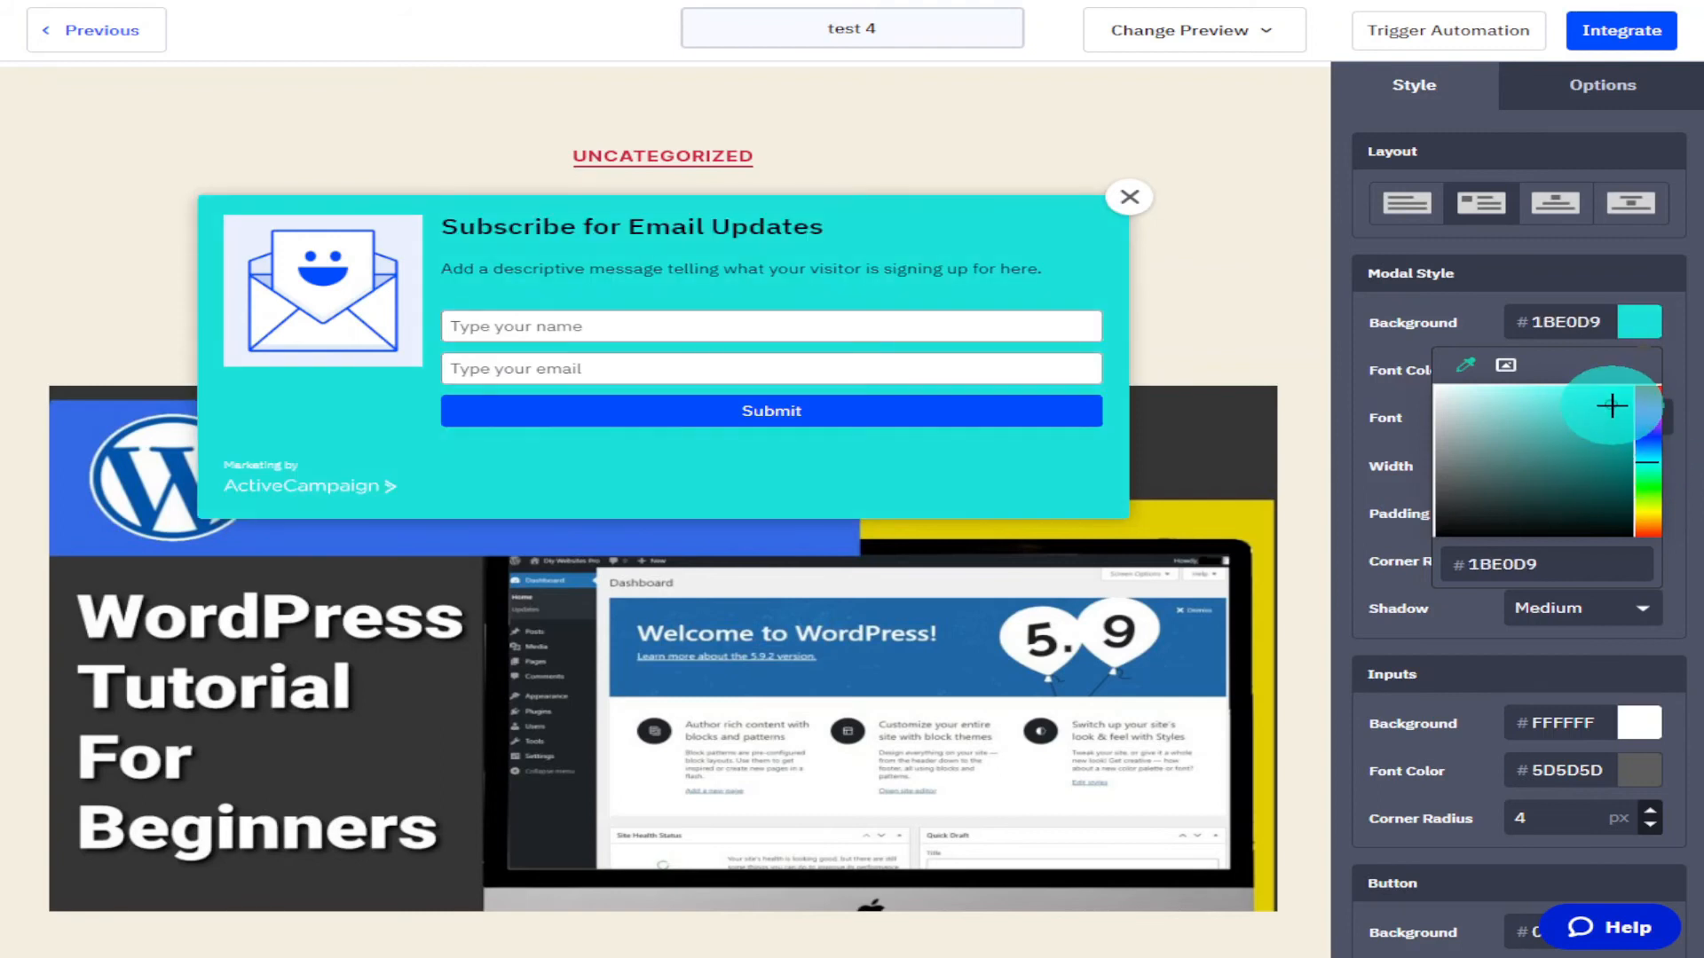
pyautogui.moveTo(1615, 398); pyautogui.dragTo(1643, 460)
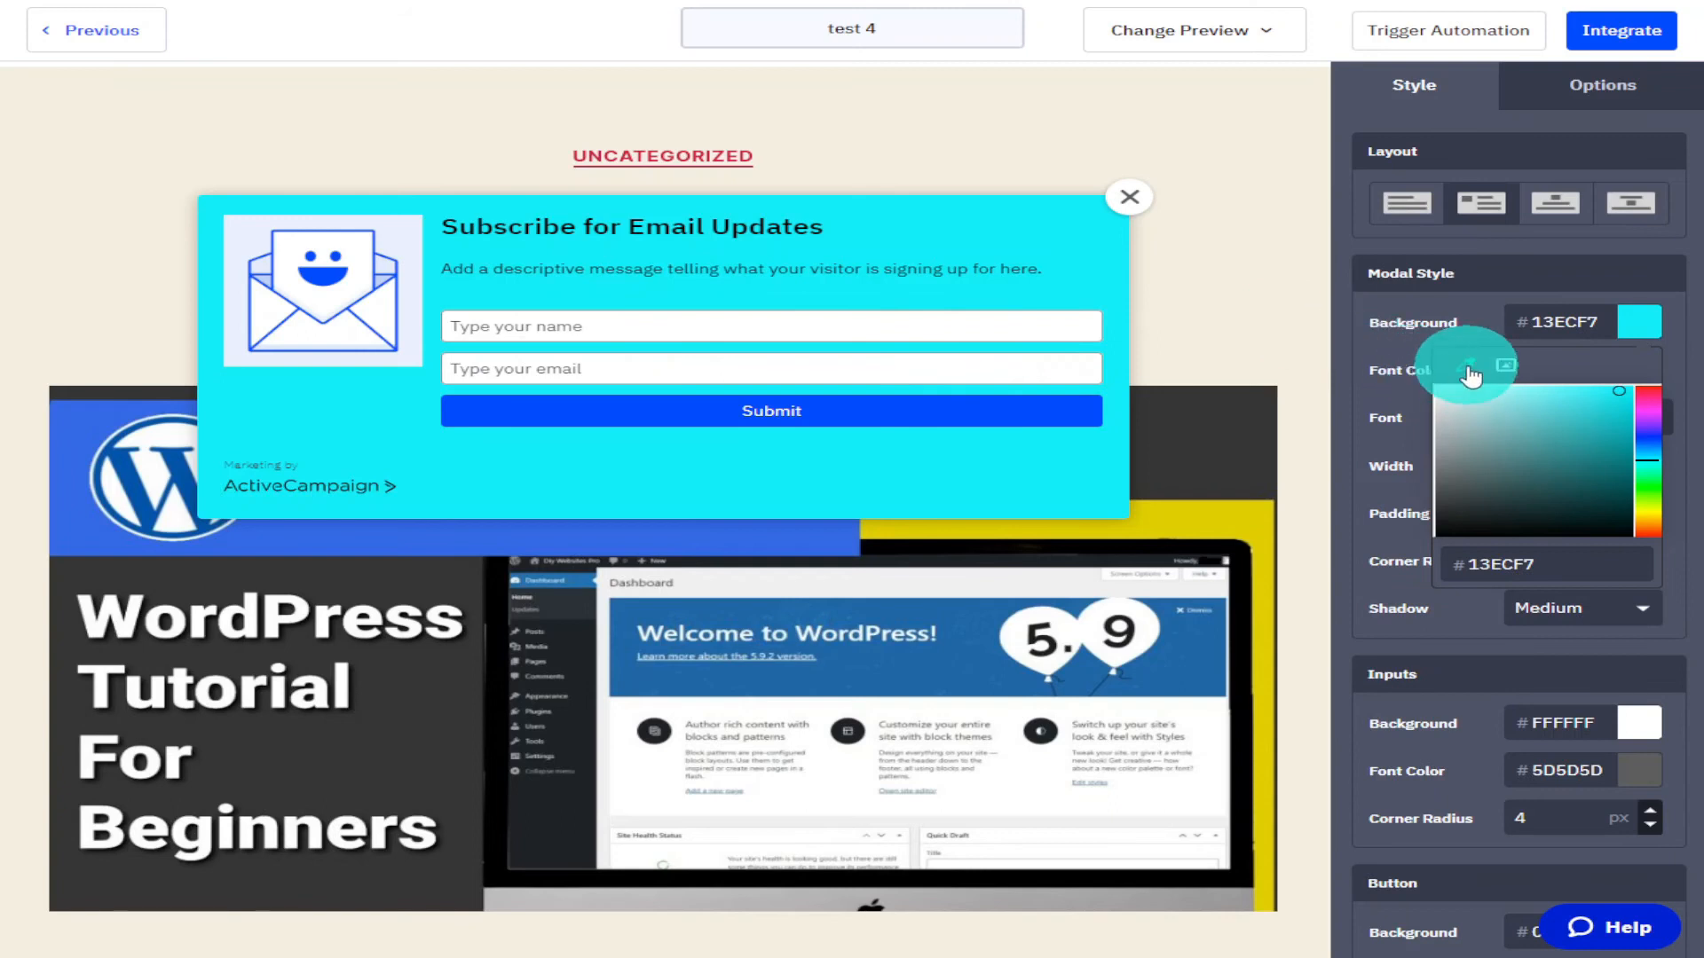
pyautogui.click(1509, 370)
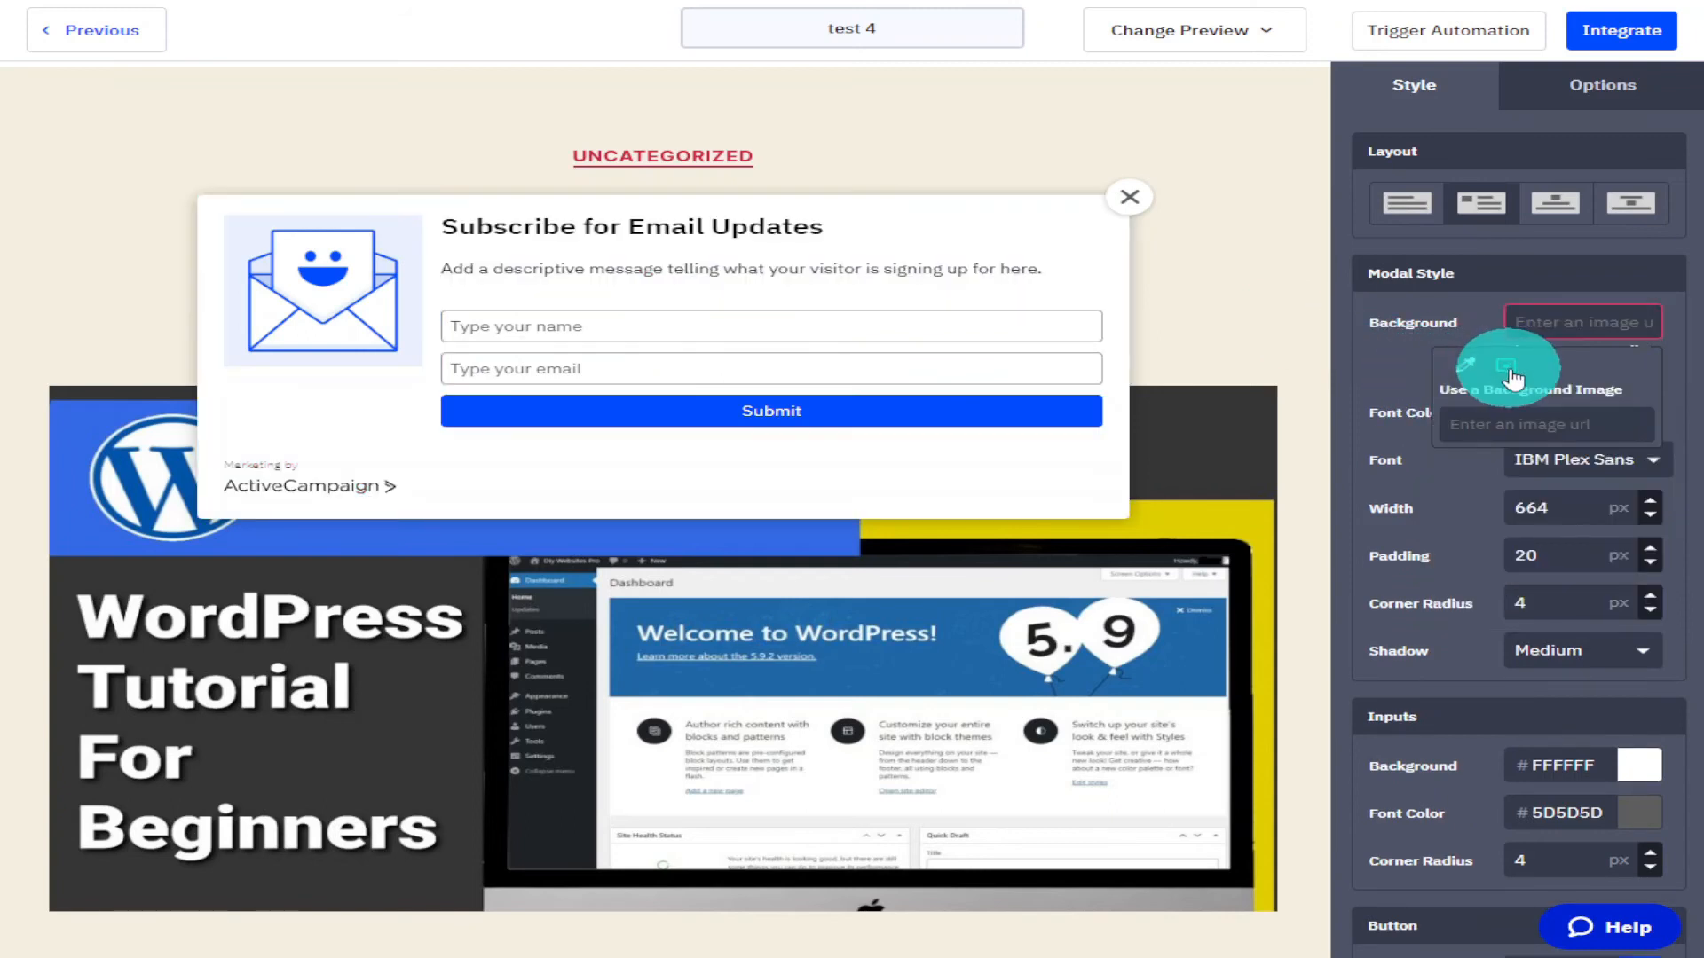
pyautogui.click(1590, 415)
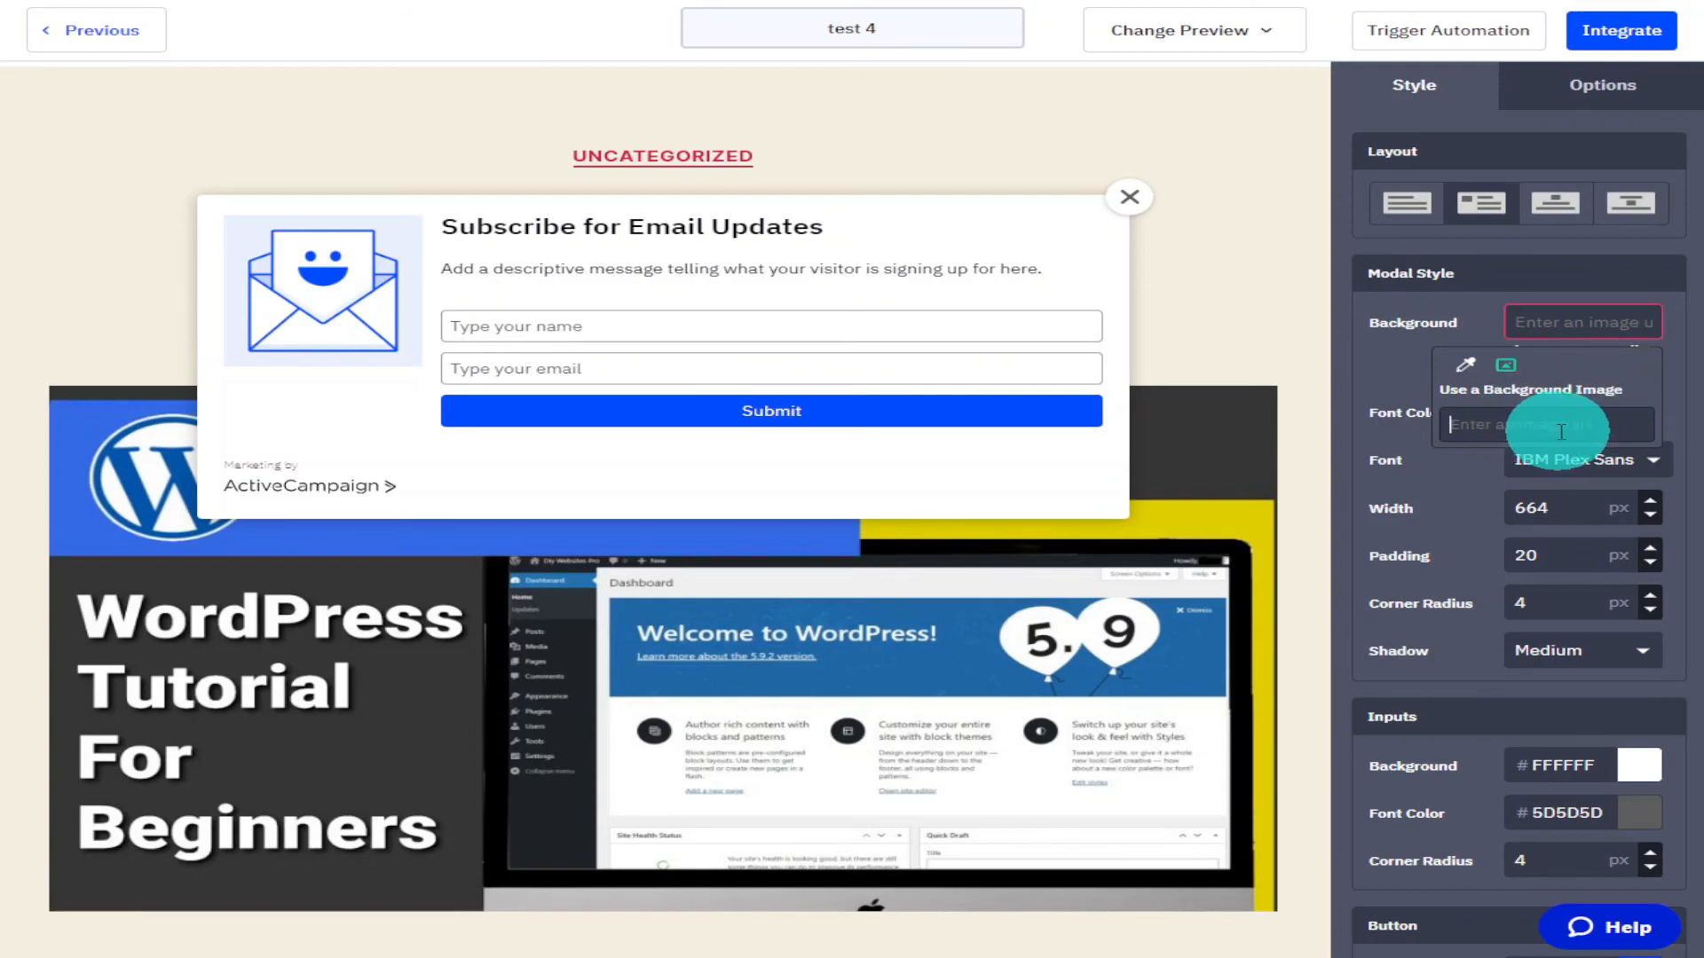
pyautogui.click(1618, 332)
pyautogui.click(1466, 365)
# Set the modal's font colour to 7403FF.
pyautogui.click(1641, 369)
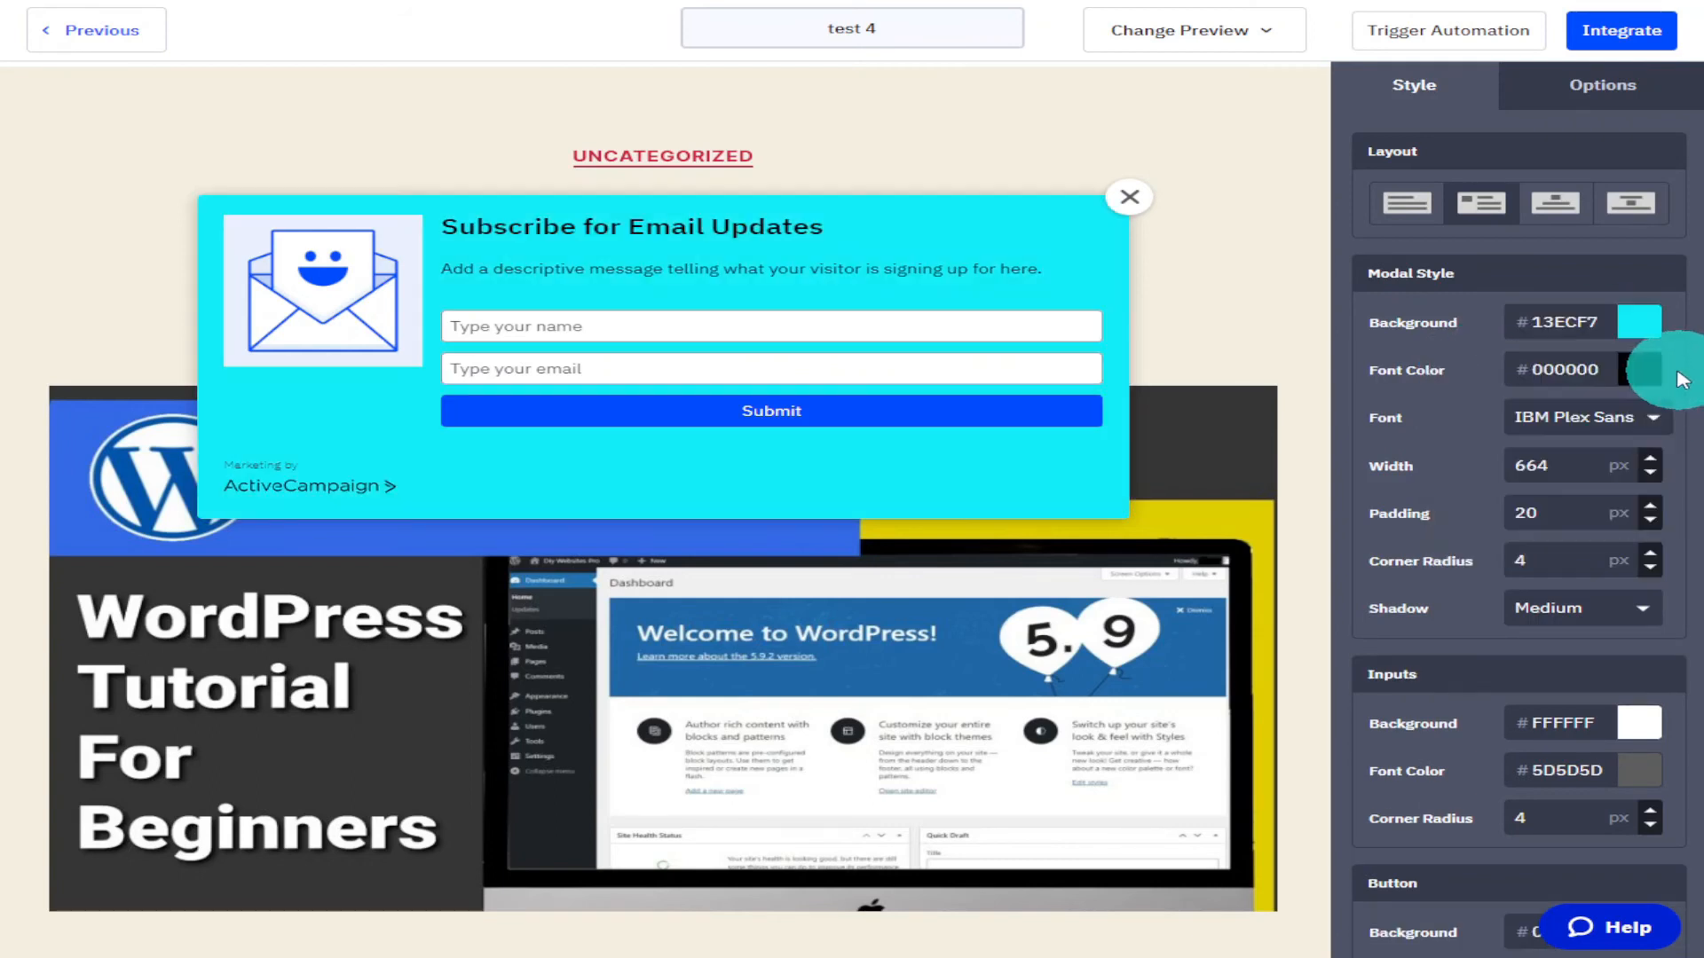
pyautogui.click(1637, 372)
pyautogui.click(1602, 420)
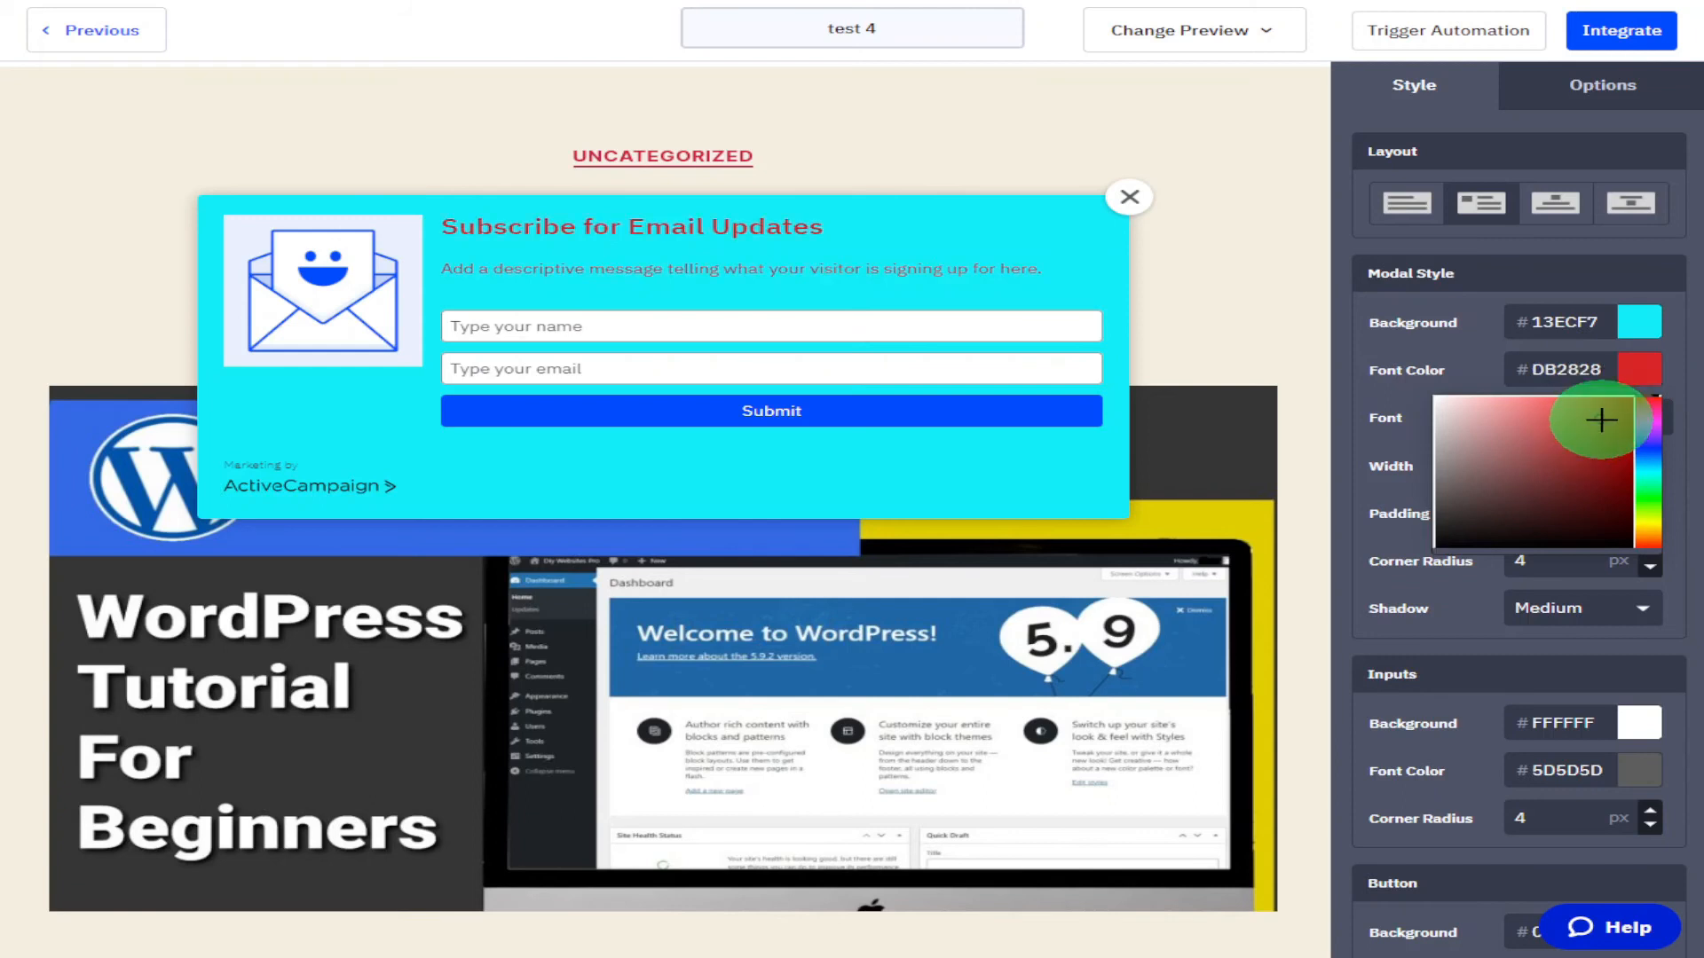
pyautogui.moveTo(1634, 393); pyautogui.dragTo(1502, 541)
pyautogui.moveTo(1642, 480); pyautogui.dragTo(1642, 512)
pyautogui.moveTo(1619, 490); pyautogui.dragTo(1647, 432)
pyautogui.click(1646, 388)
pyautogui.click(1672, 399)
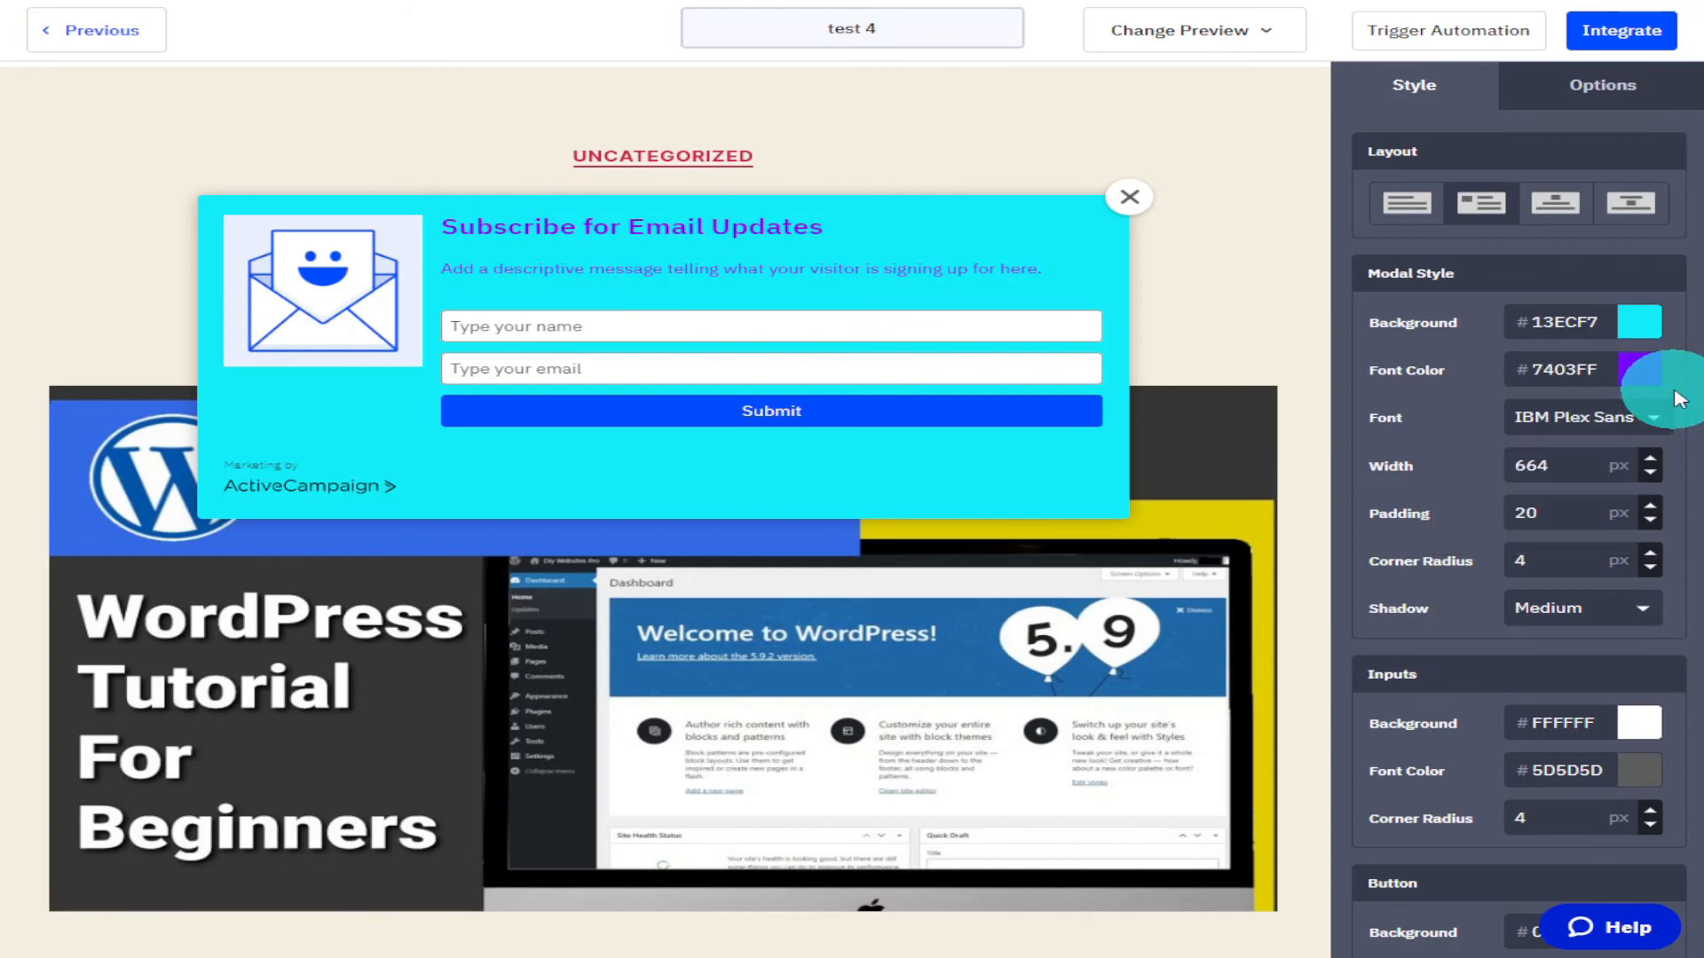
# Change the modal font to Arial and increase its width to 665 px.
pyautogui.click(1656, 429)
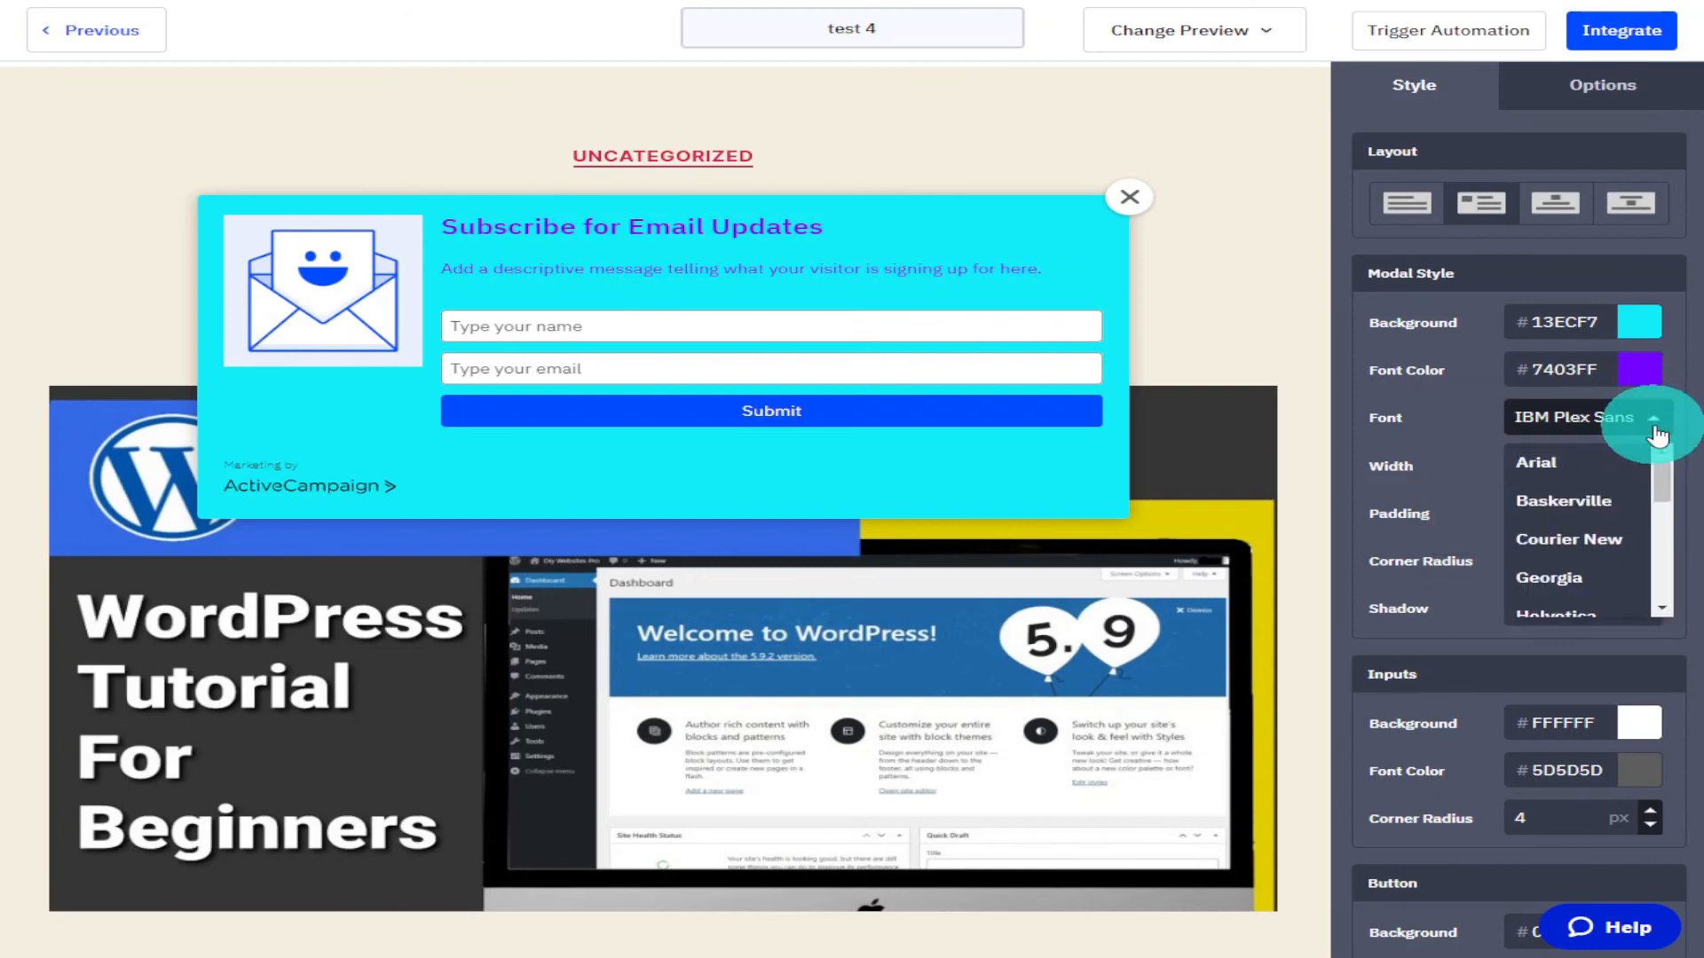
pyautogui.click(1598, 466)
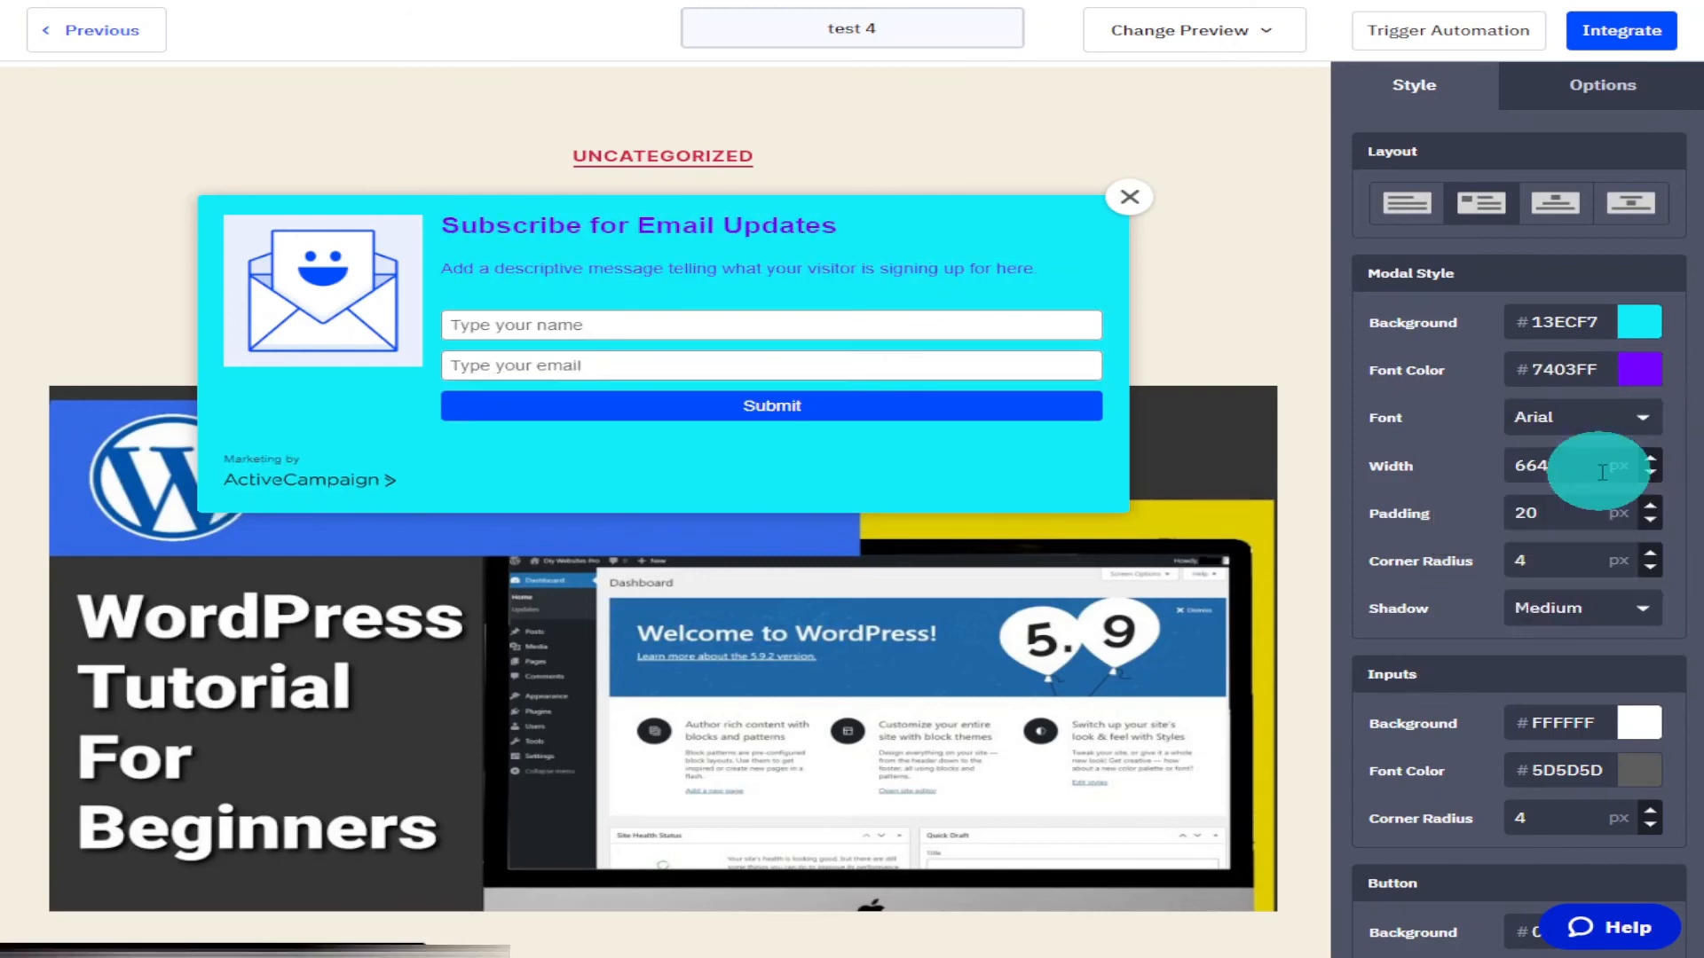
pyautogui.click(1649, 463)
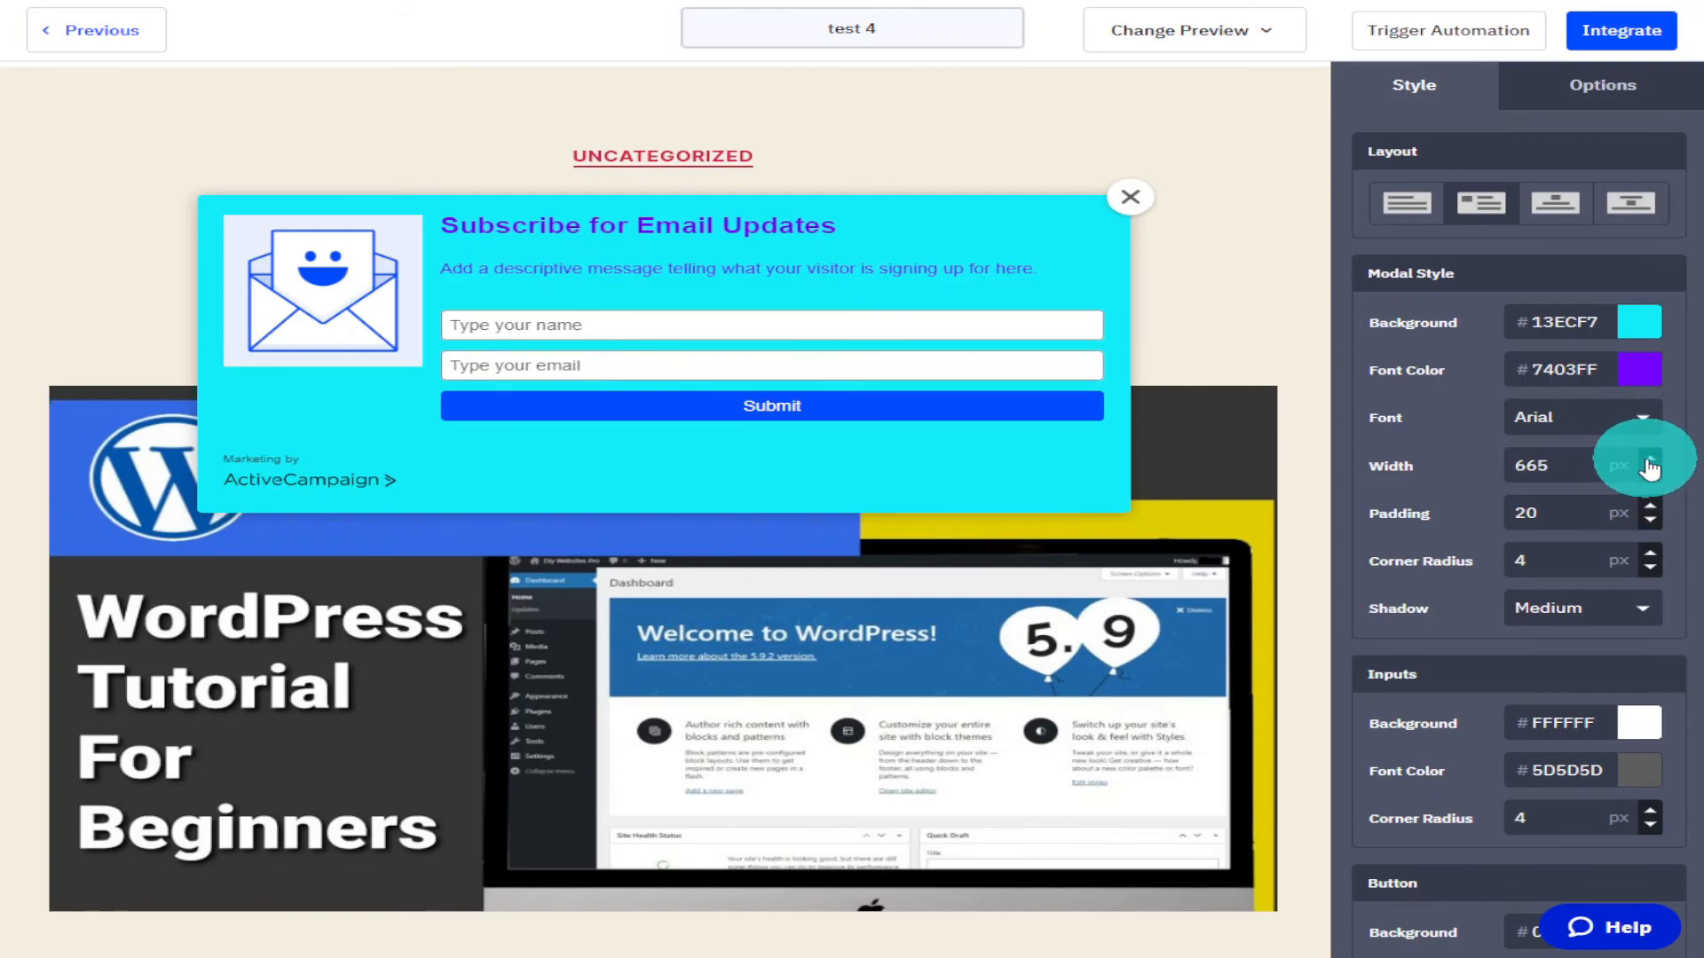
# Set the modal width to 800 px and its padding to 30 px.
pyautogui.doubleClick(1566, 466)
pyautogui.write('800')
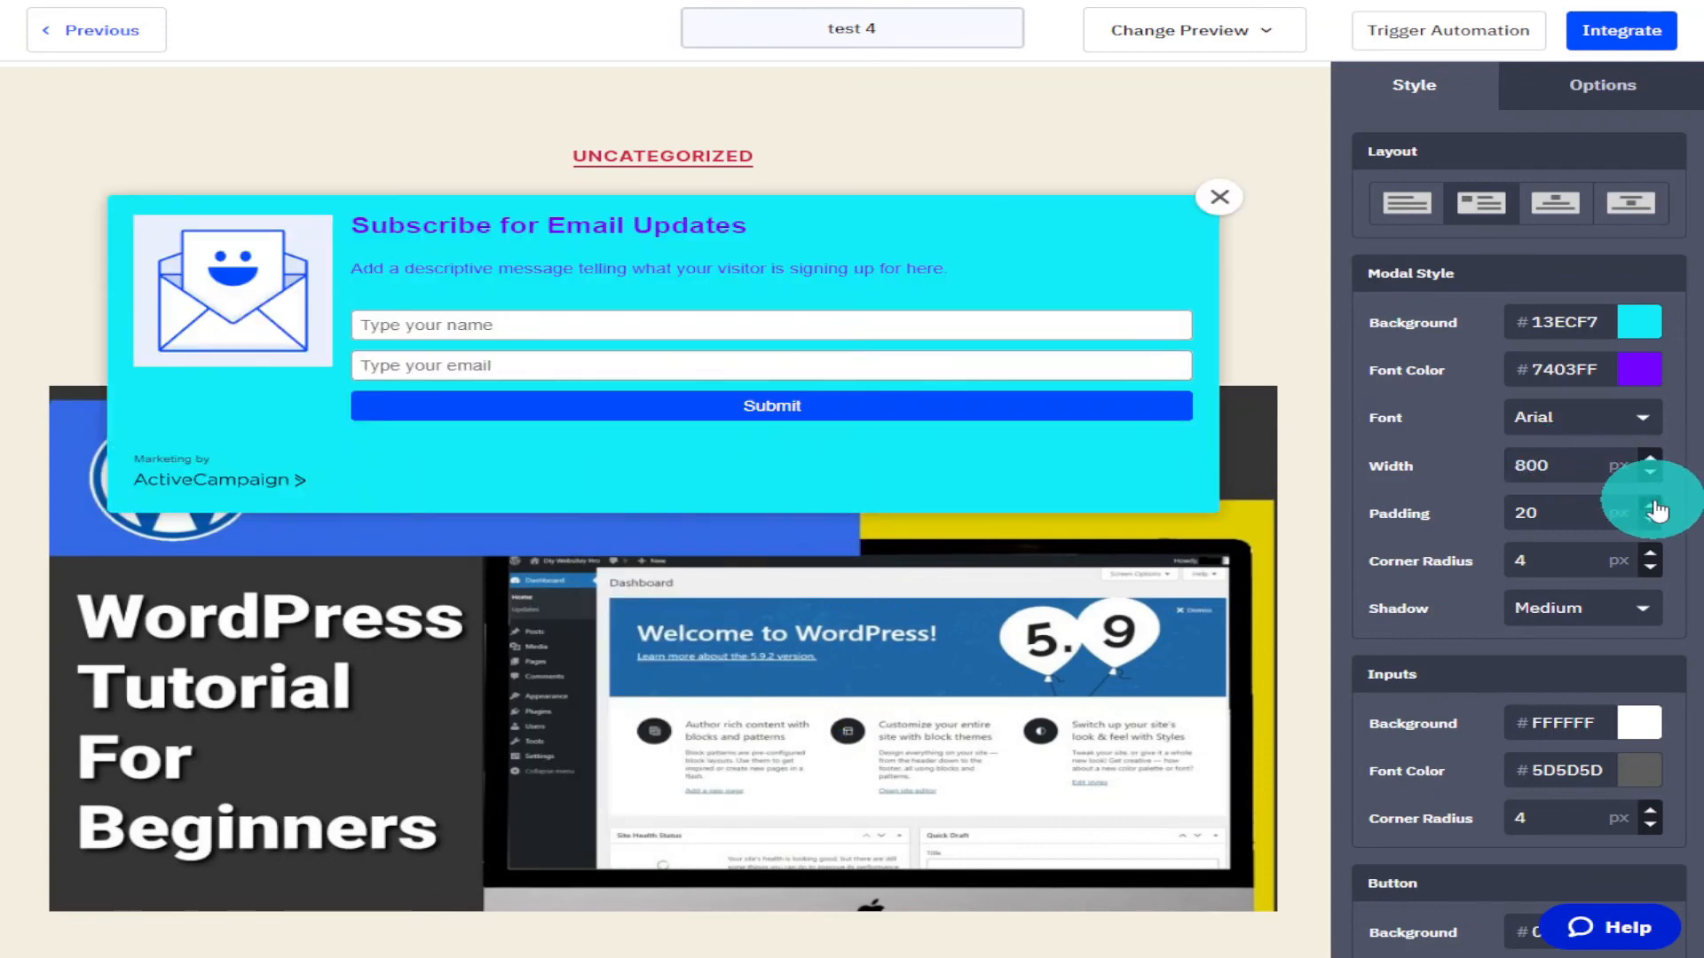
pyautogui.click(1655, 508)
pyautogui.click(1652, 510)
pyautogui.click(1652, 512)
pyautogui.click(1560, 514)
pyautogui.doubleClick(1560, 515)
pyautogui.write('30')
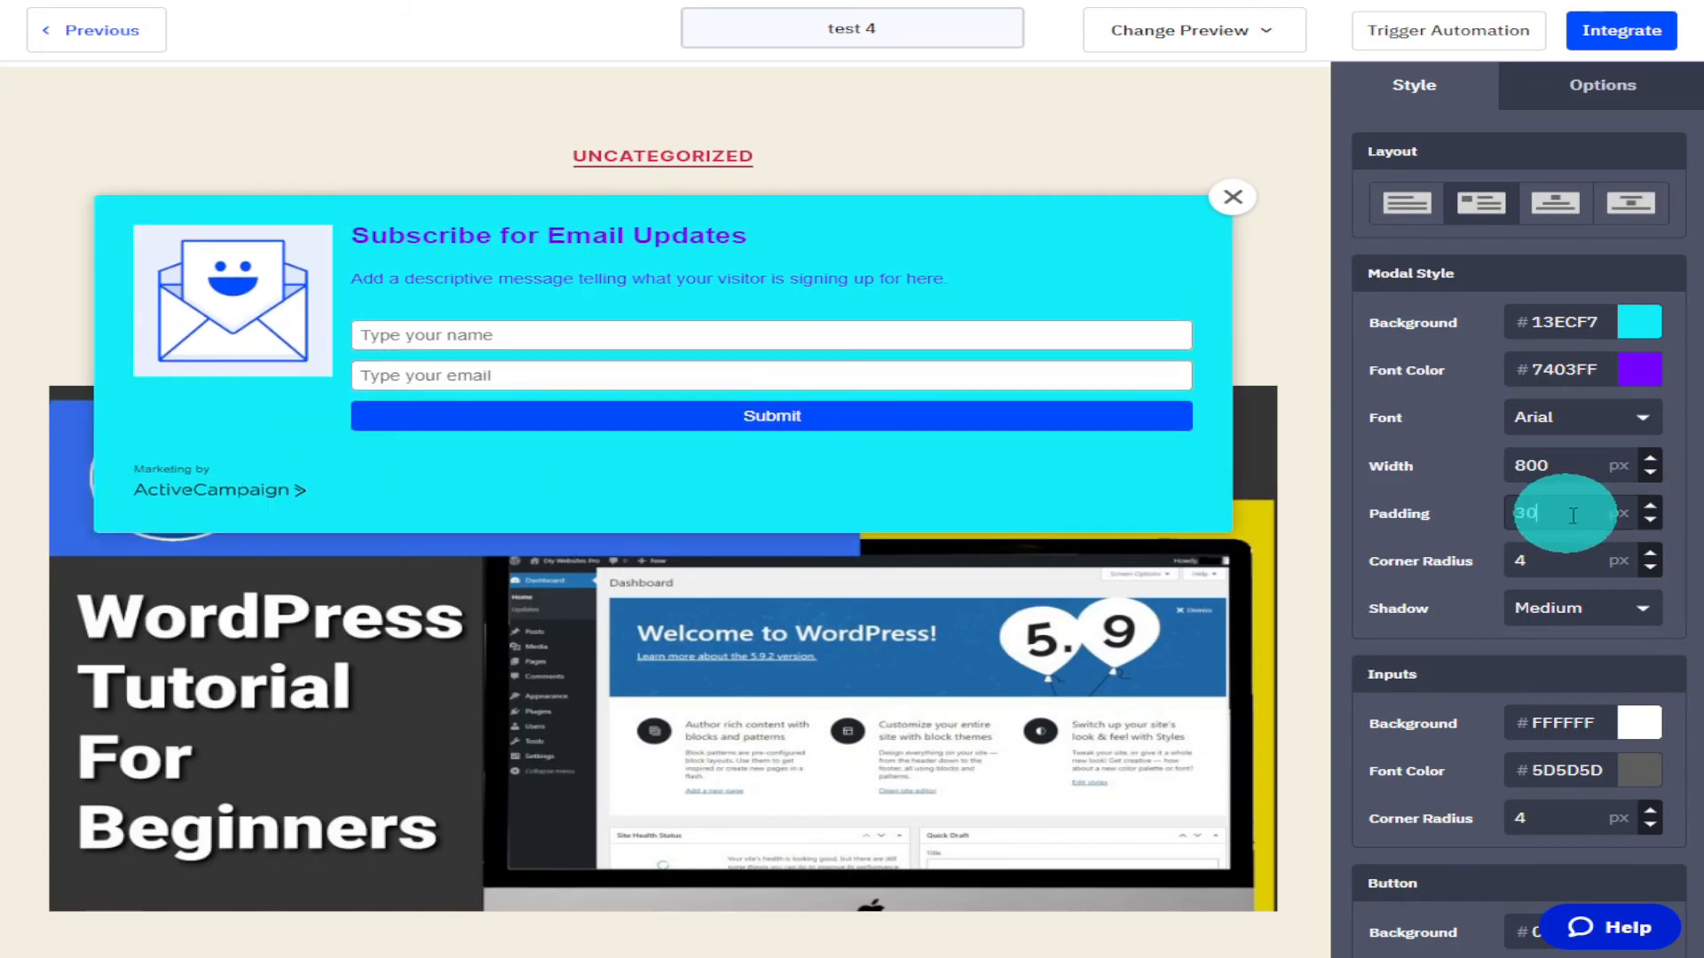
# Set the modal corner radius to 20 px and choose the Heavy shadow.
pyautogui.click(1649, 553)
pyautogui.click(1650, 554)
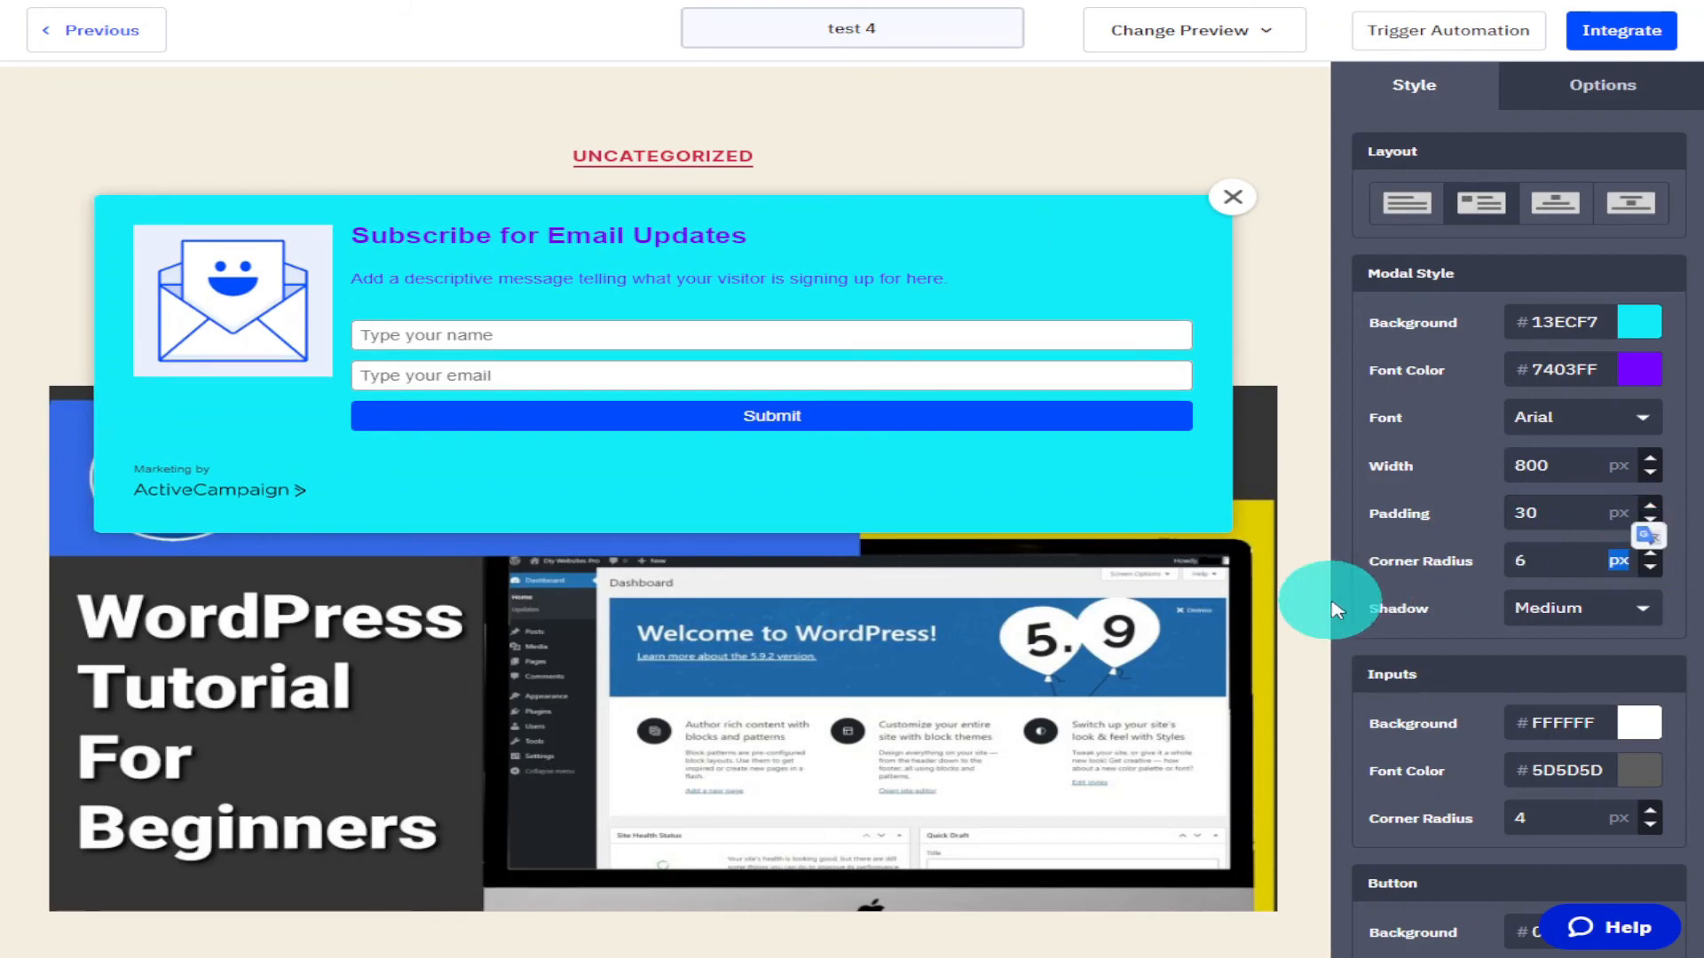
pyautogui.doubleClick(1574, 556)
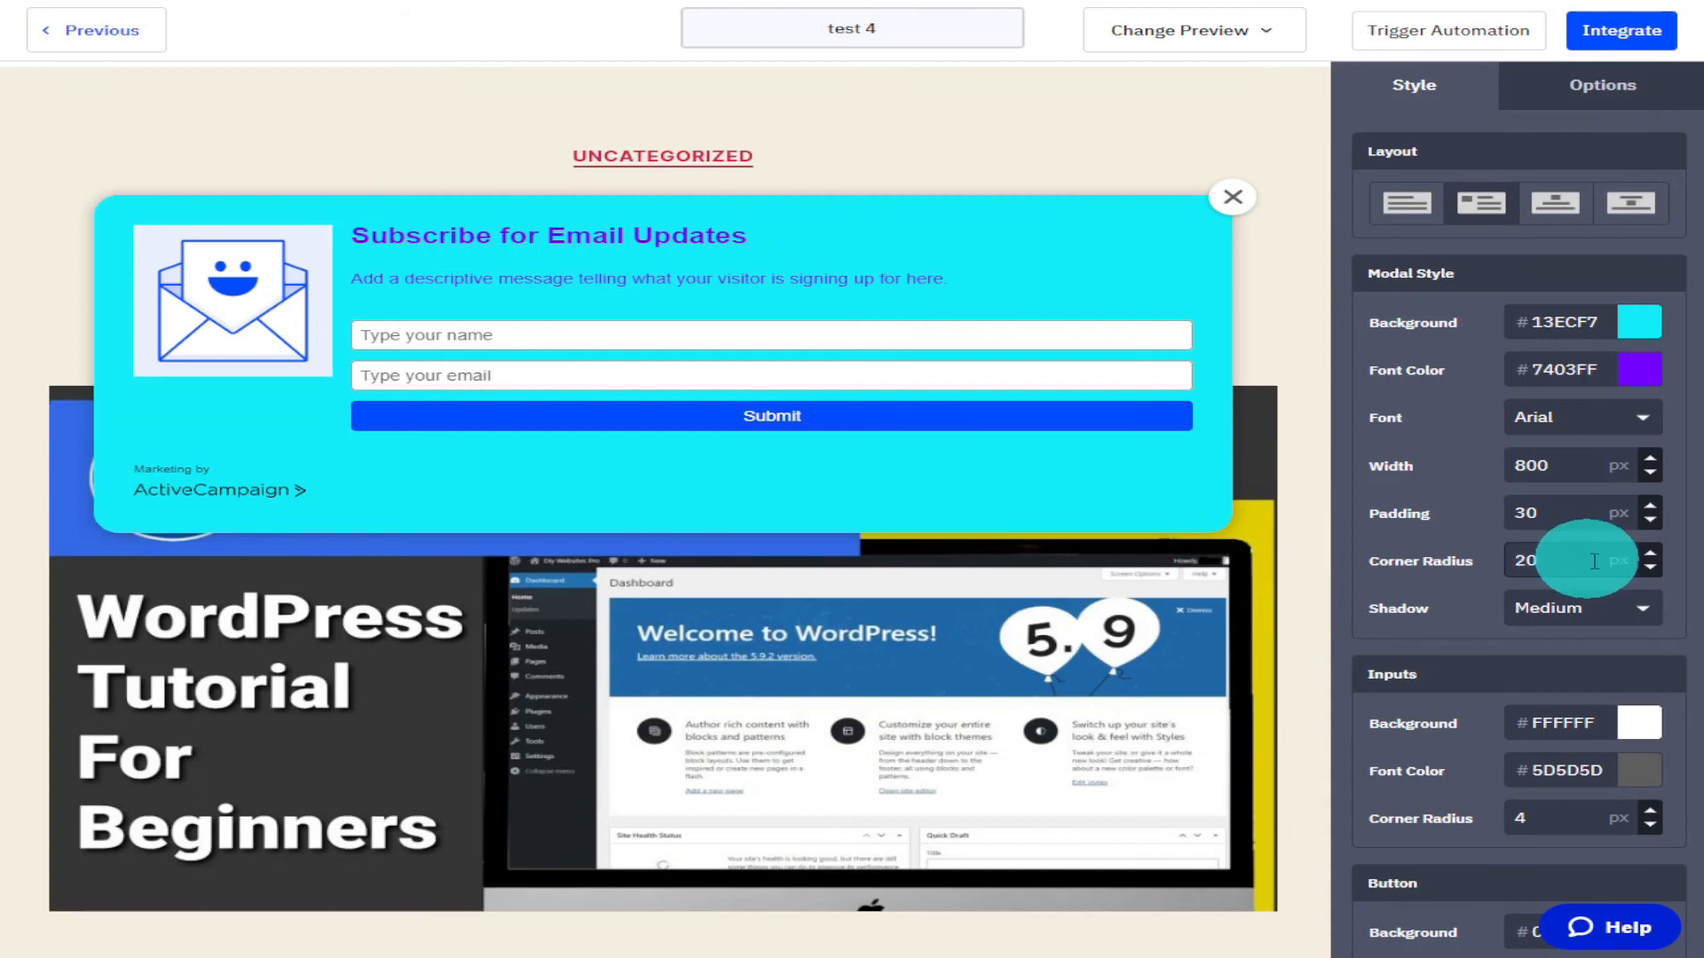
pyautogui.click(1639, 601)
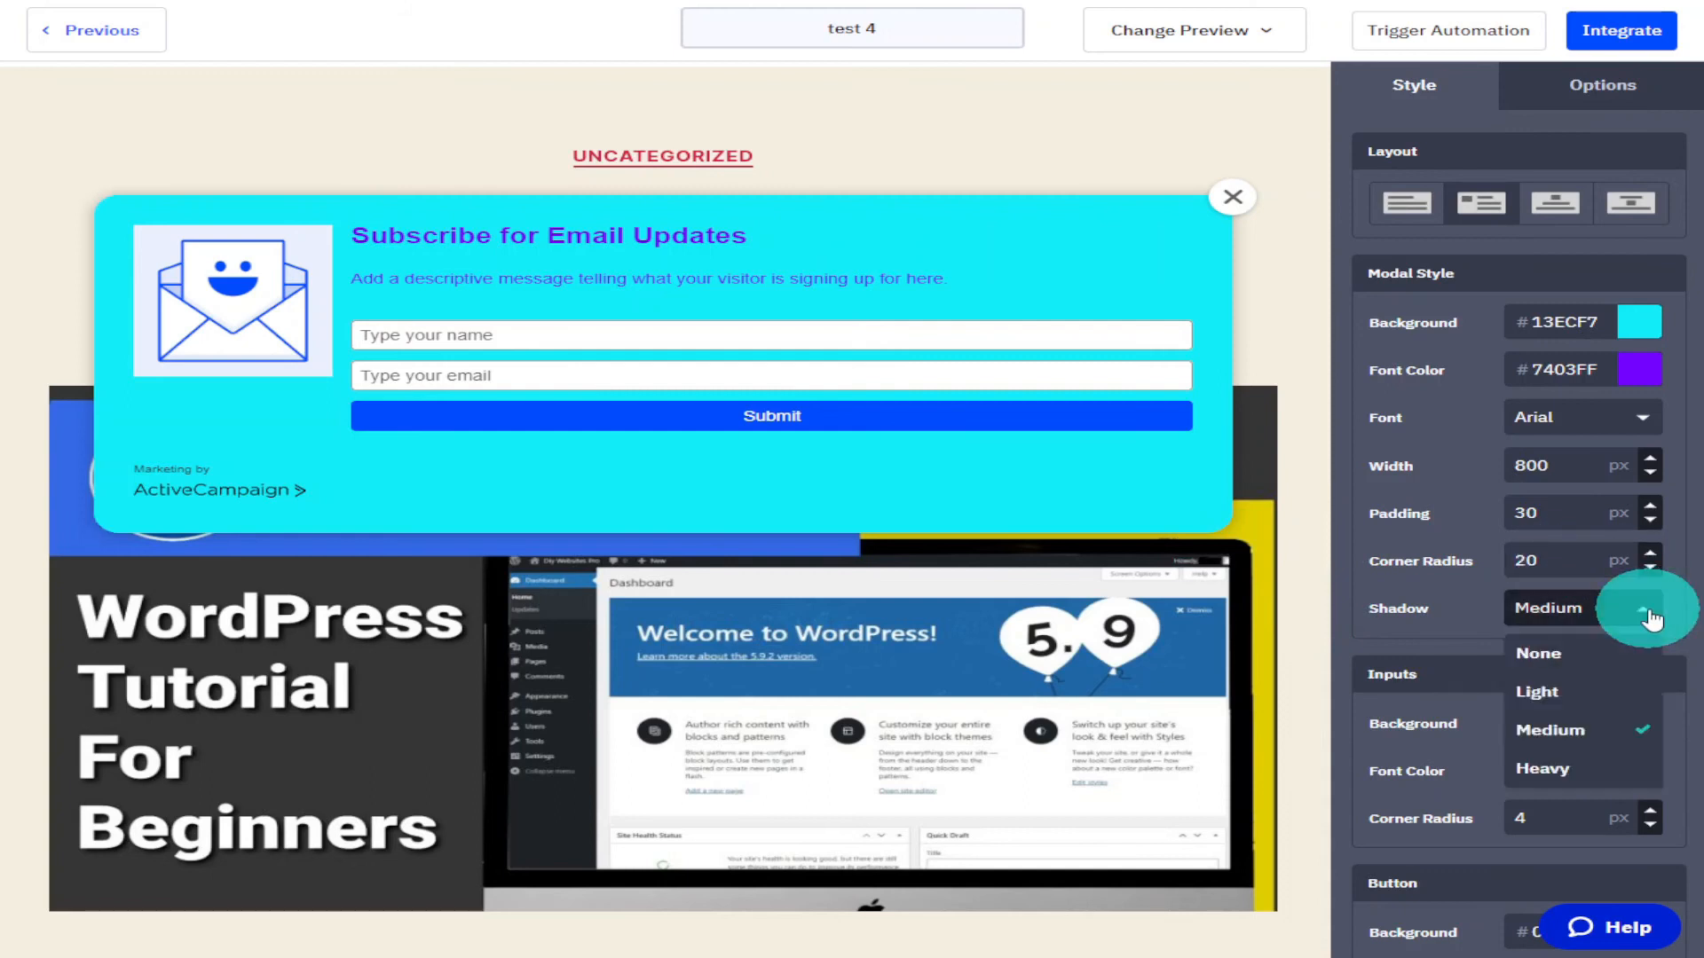
pyautogui.click(1602, 765)
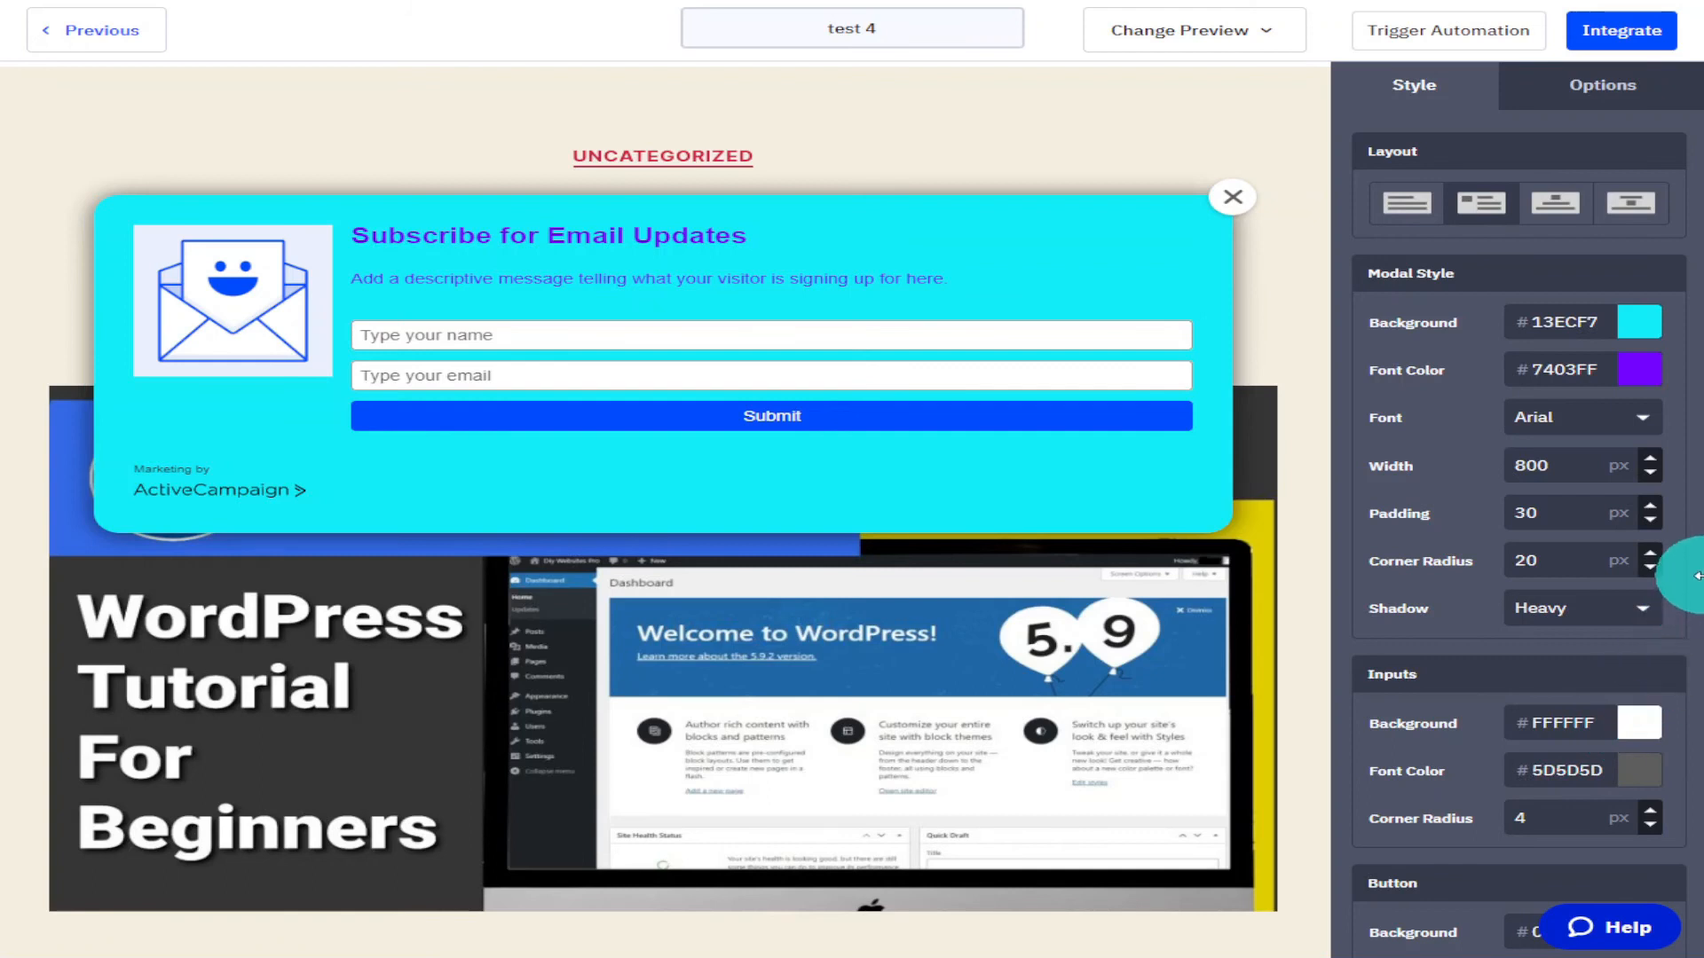
# Set the input fields' background colour to F5F5F5.
pyautogui.scroll(-4, 1642, 691)
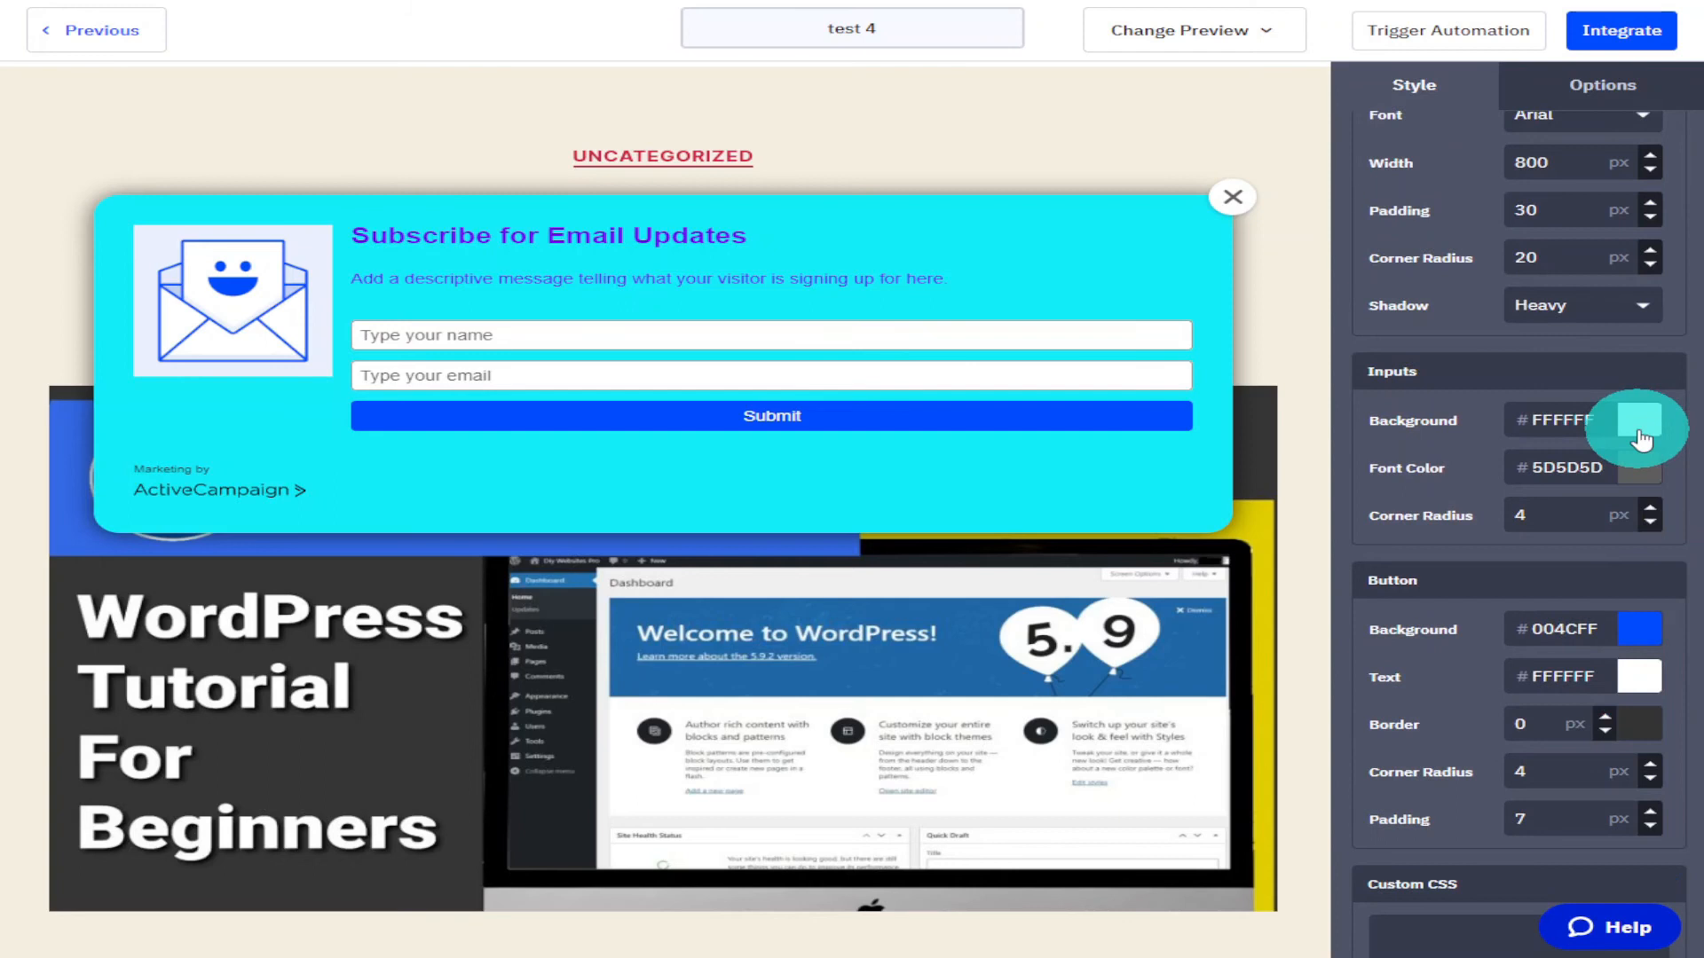
pyautogui.click(1639, 424)
pyautogui.click(1613, 457)
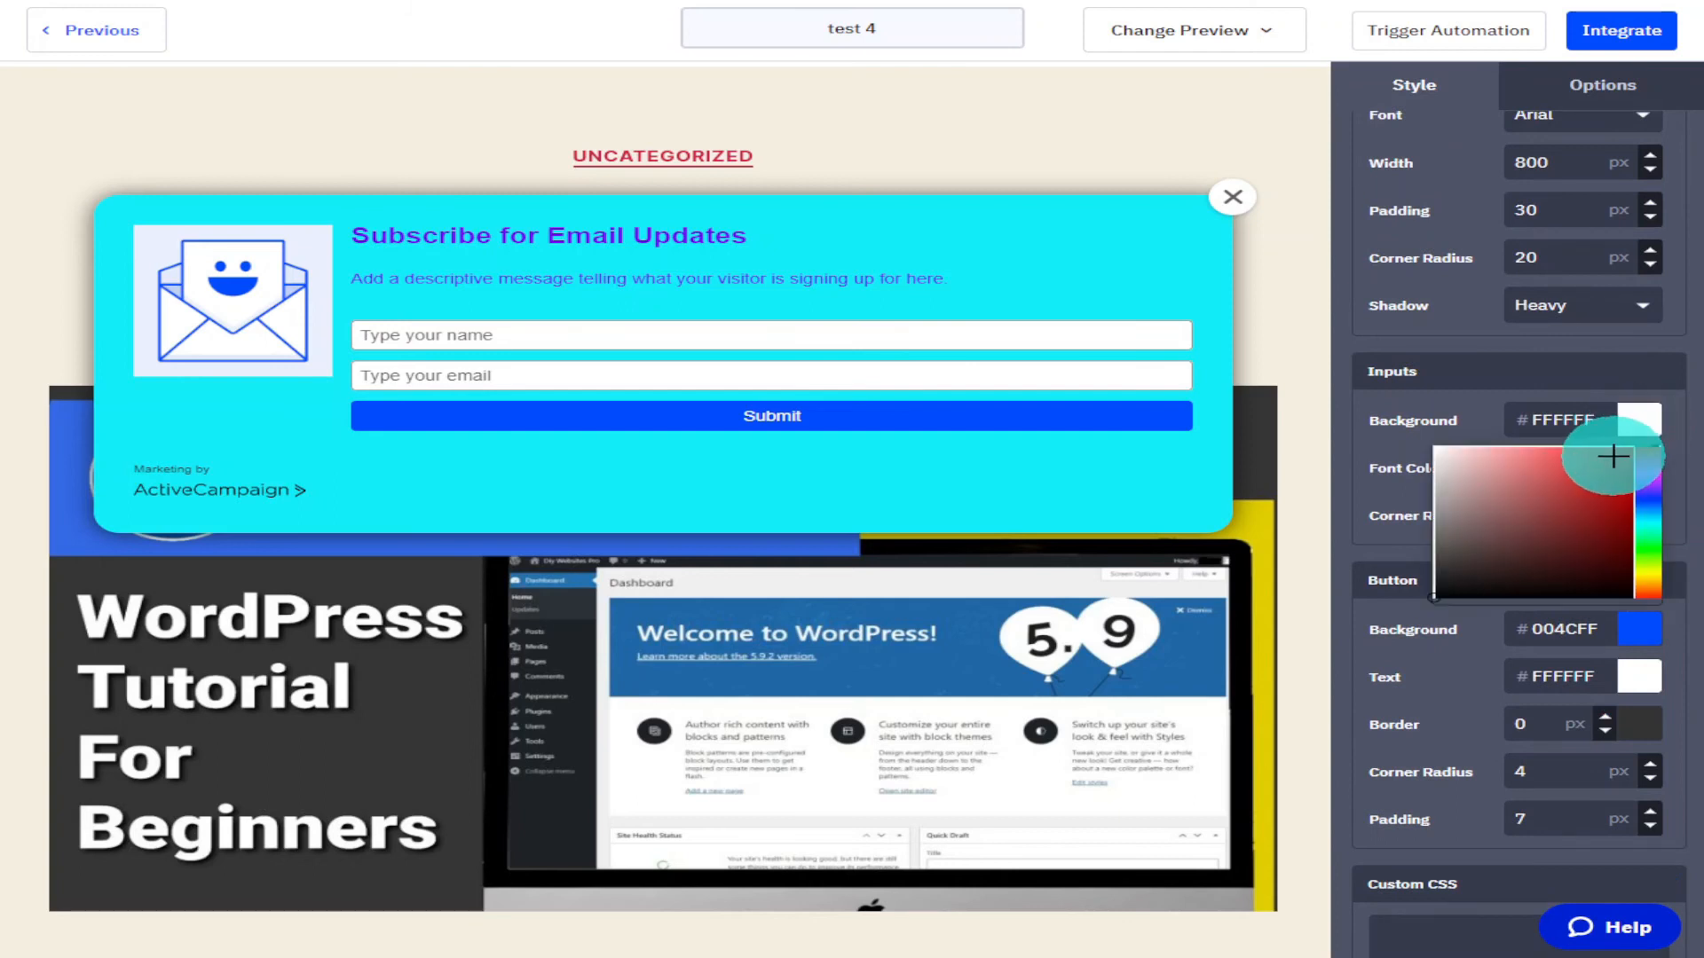
pyautogui.moveTo(1613, 464); pyautogui.dragTo(1393, 456)
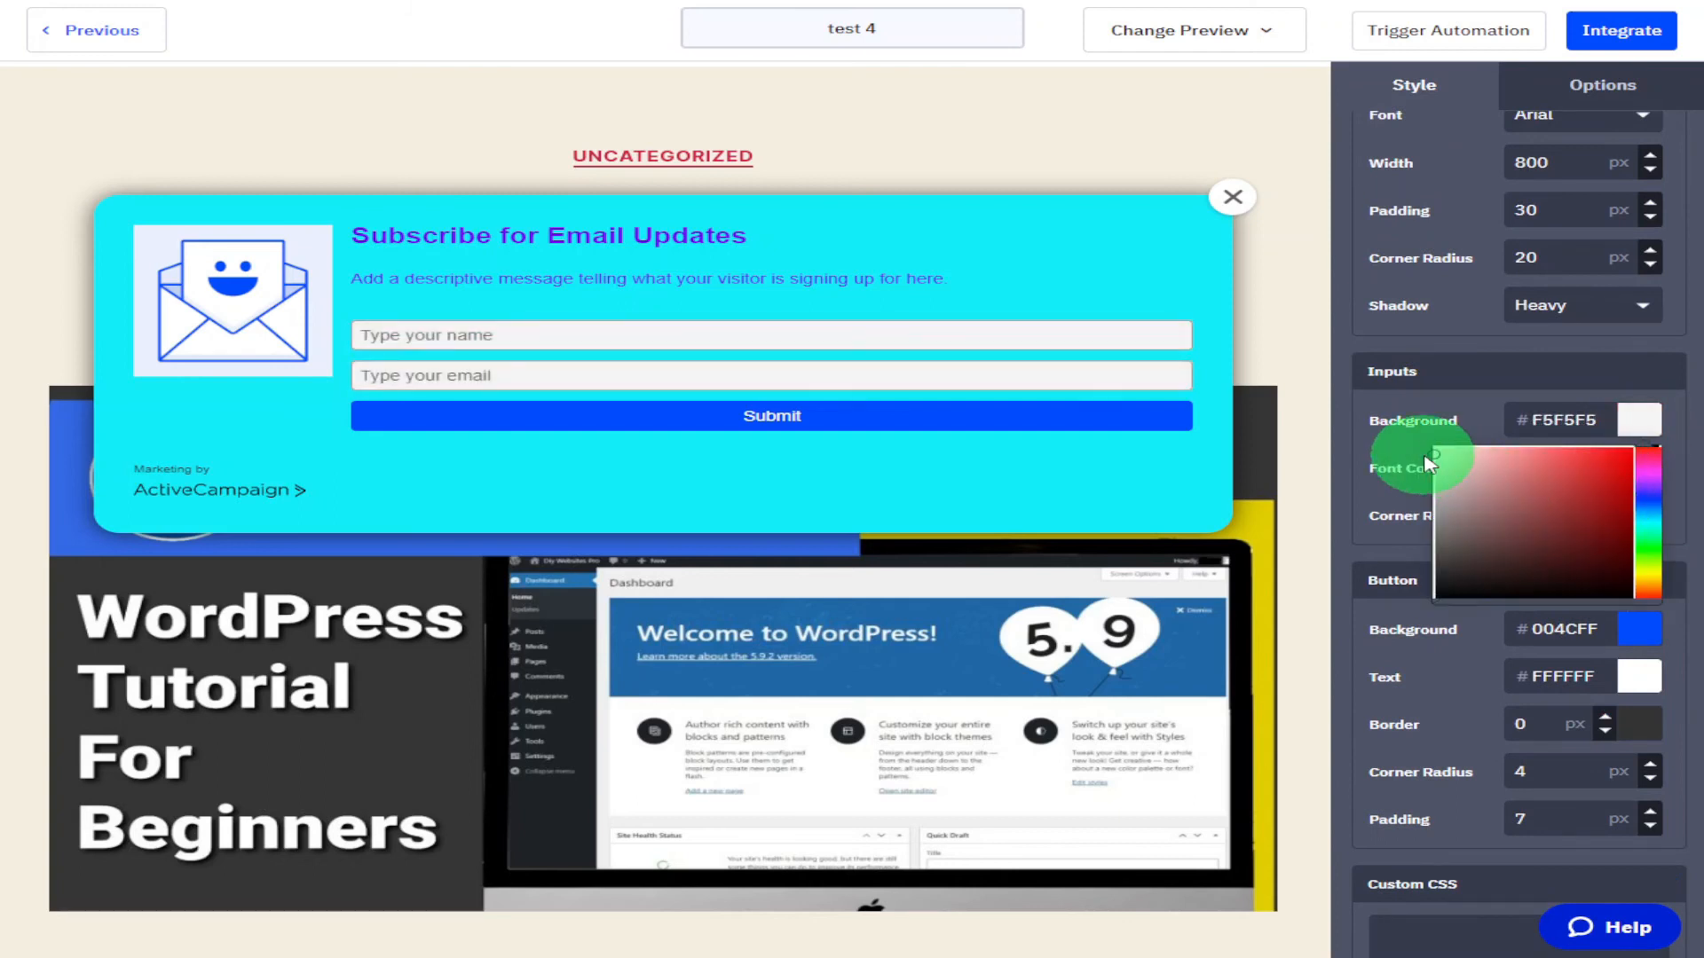
# Set the input font colour to 050303 and the input corner radius to 20 px.
pyautogui.click(1599, 482)
pyautogui.click(1593, 468)
pyautogui.moveTo(1582, 521); pyautogui.dragTo(1533, 645)
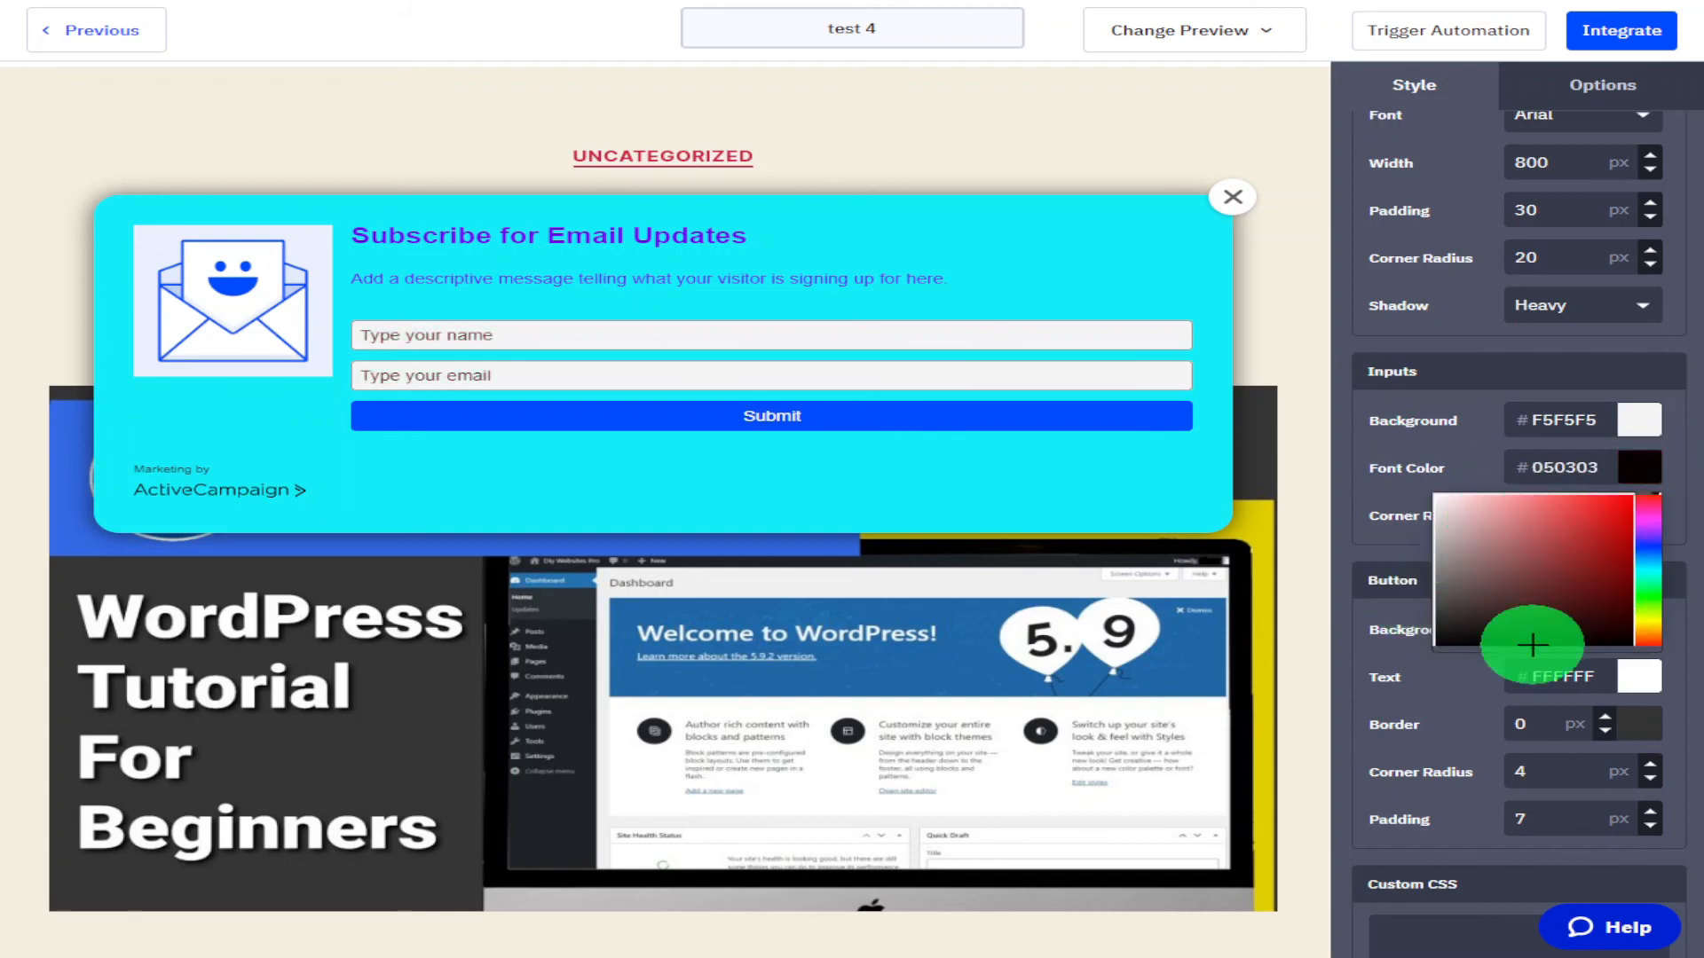
pyautogui.click(1662, 468)
pyautogui.doubleClick(1596, 518)
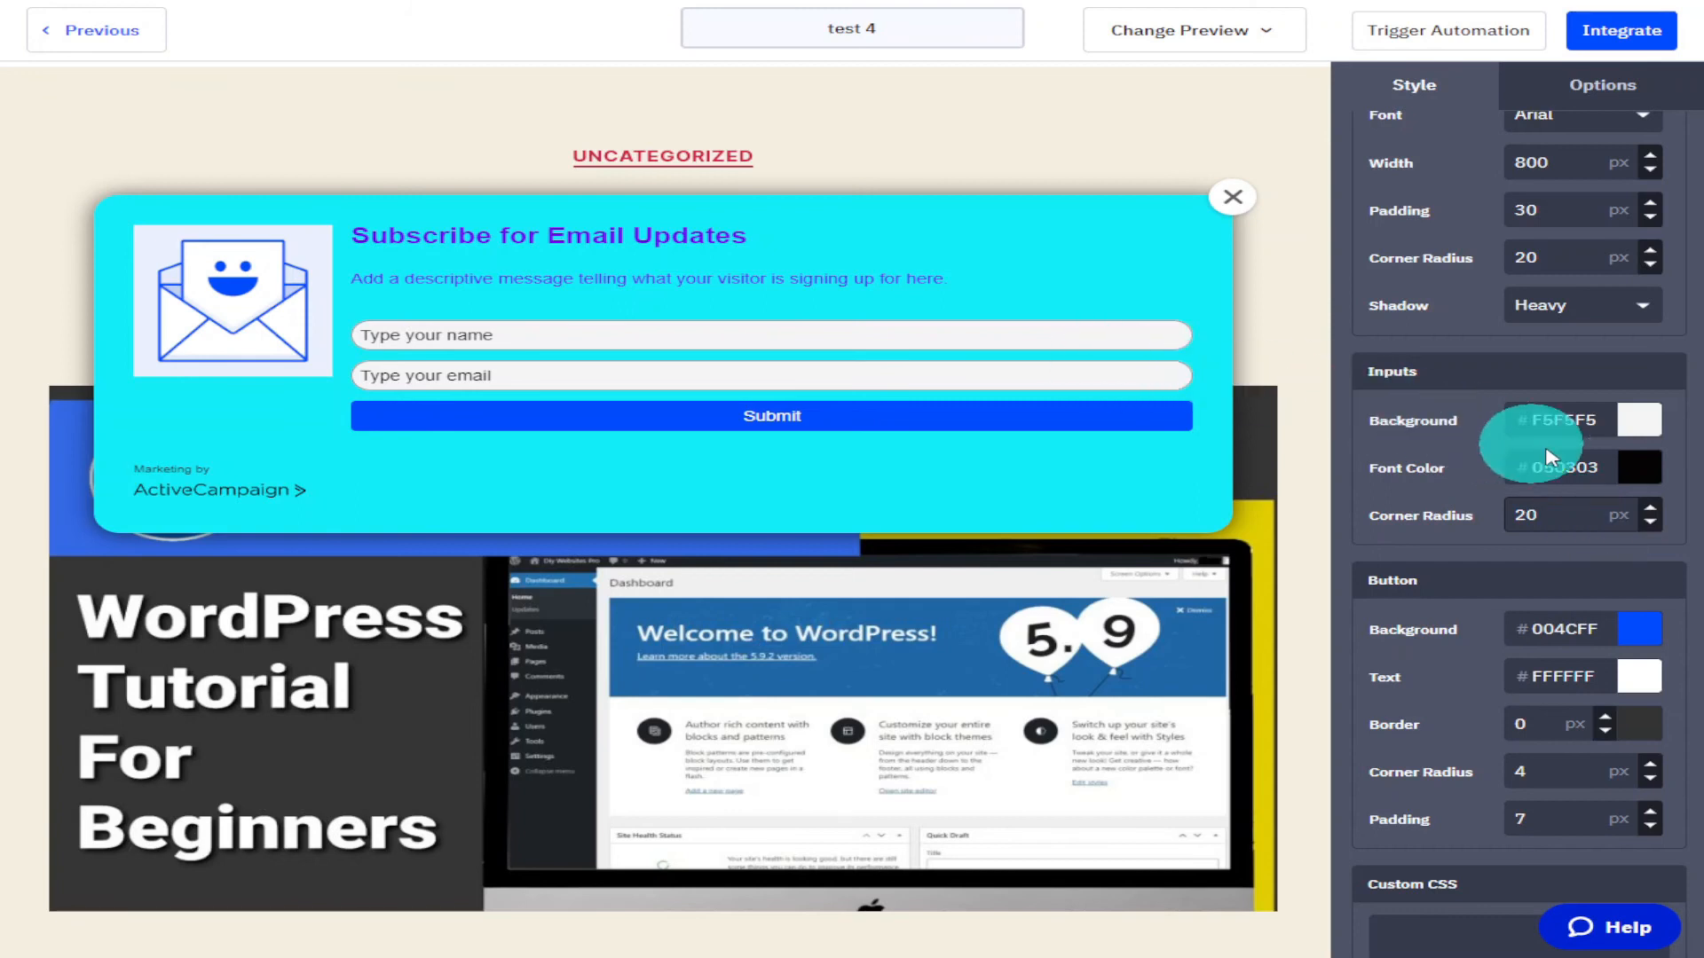
# Set the button background colour to 03FF4A and its text colour to 030202.
pyautogui.scroll(-2, 1668, 528)
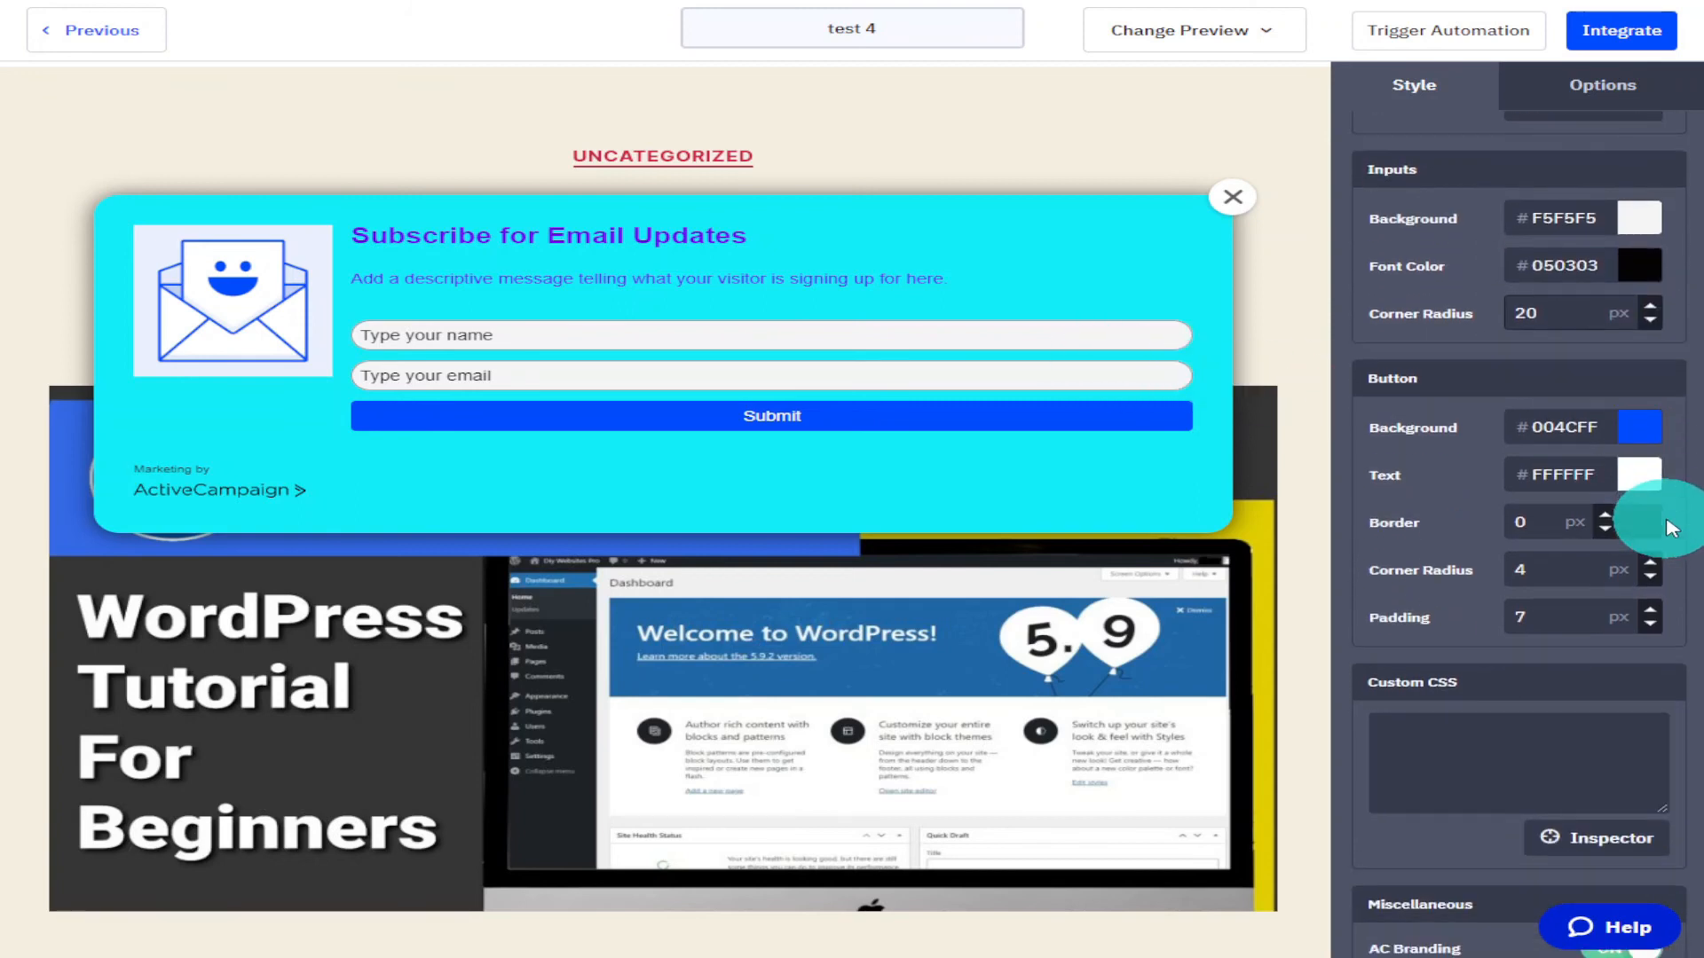
pyautogui.click(1638, 430)
pyautogui.click(1606, 487)
pyautogui.click(1551, 502)
pyautogui.moveTo(1654, 494); pyautogui.dragTo(1654, 535)
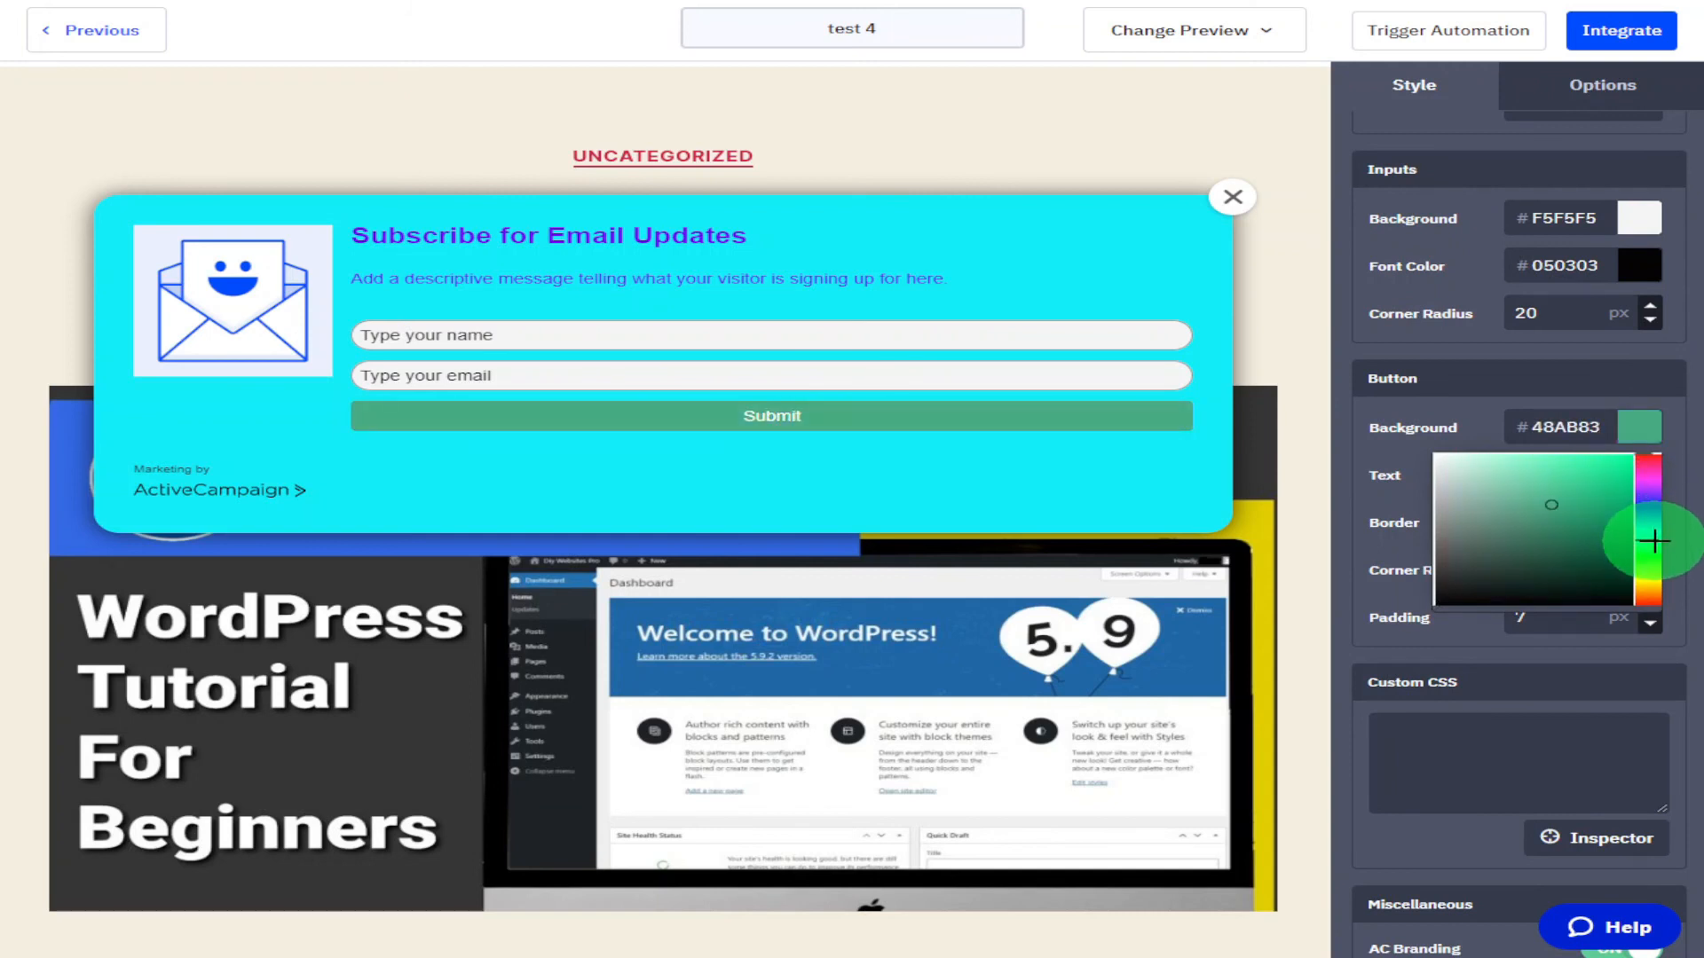
pyautogui.moveTo(1575, 486)
pyautogui.mouseDown()
pyautogui.moveTo(1627, 449)
pyautogui.moveTo(1643, 459)
pyautogui.mouseUp()
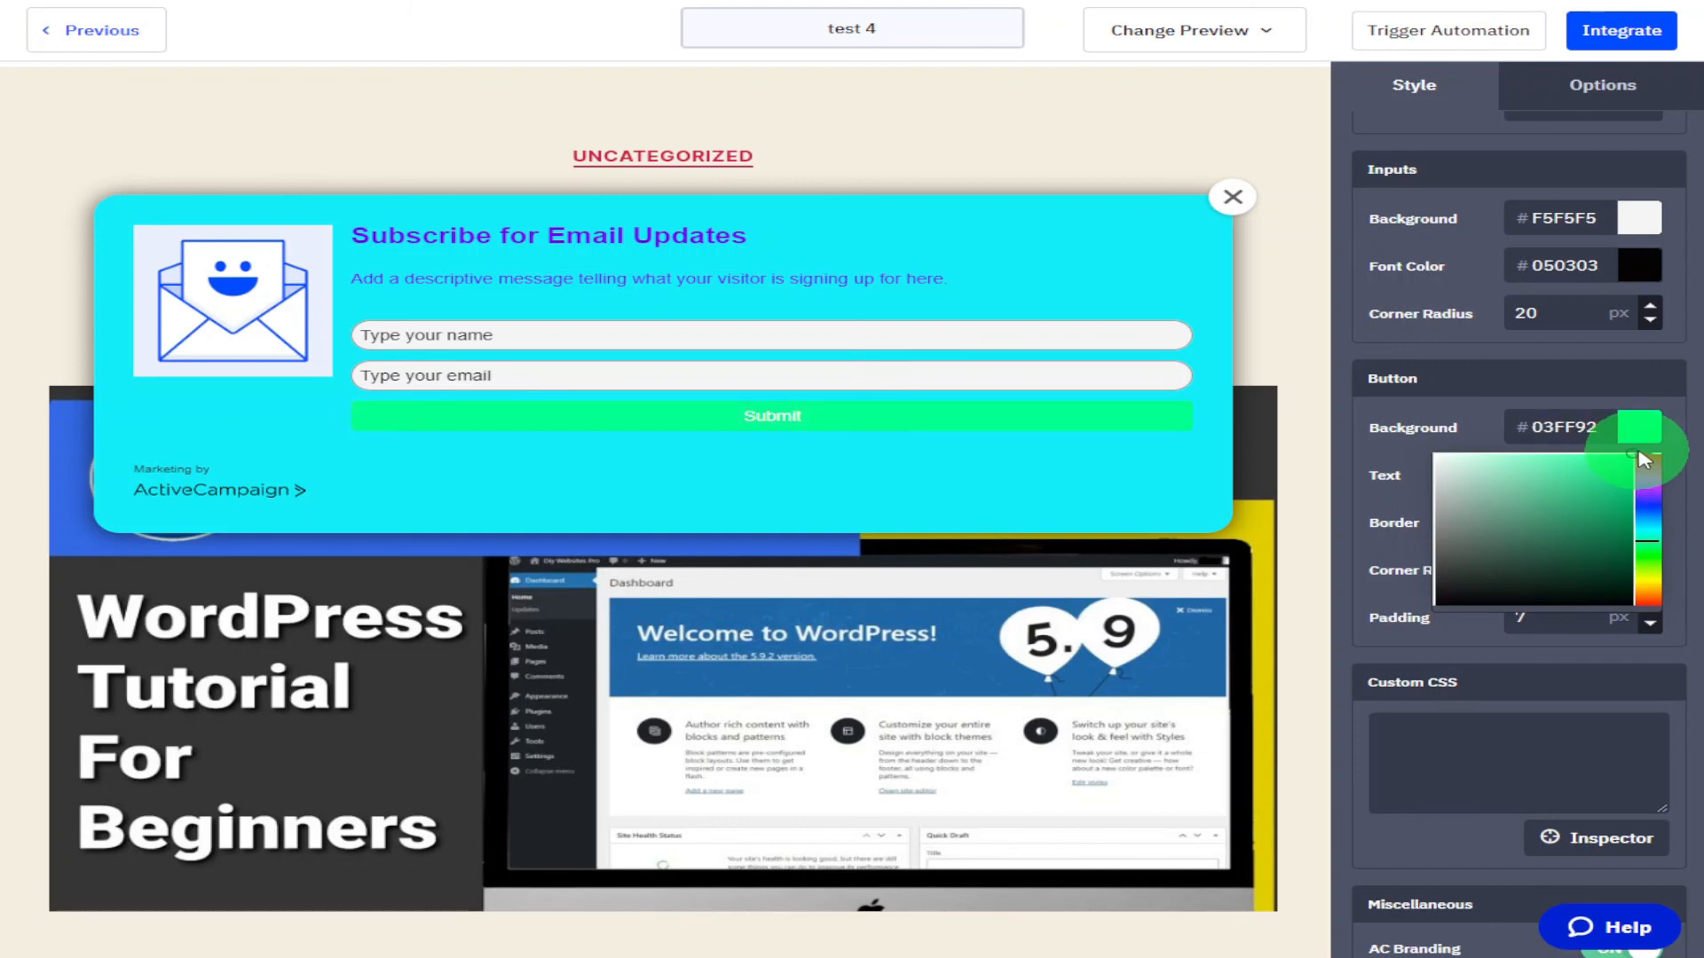
pyautogui.moveTo(1652, 542); pyautogui.dragTo(1515, 669)
pyautogui.click(1697, 467)
pyautogui.click(1640, 488)
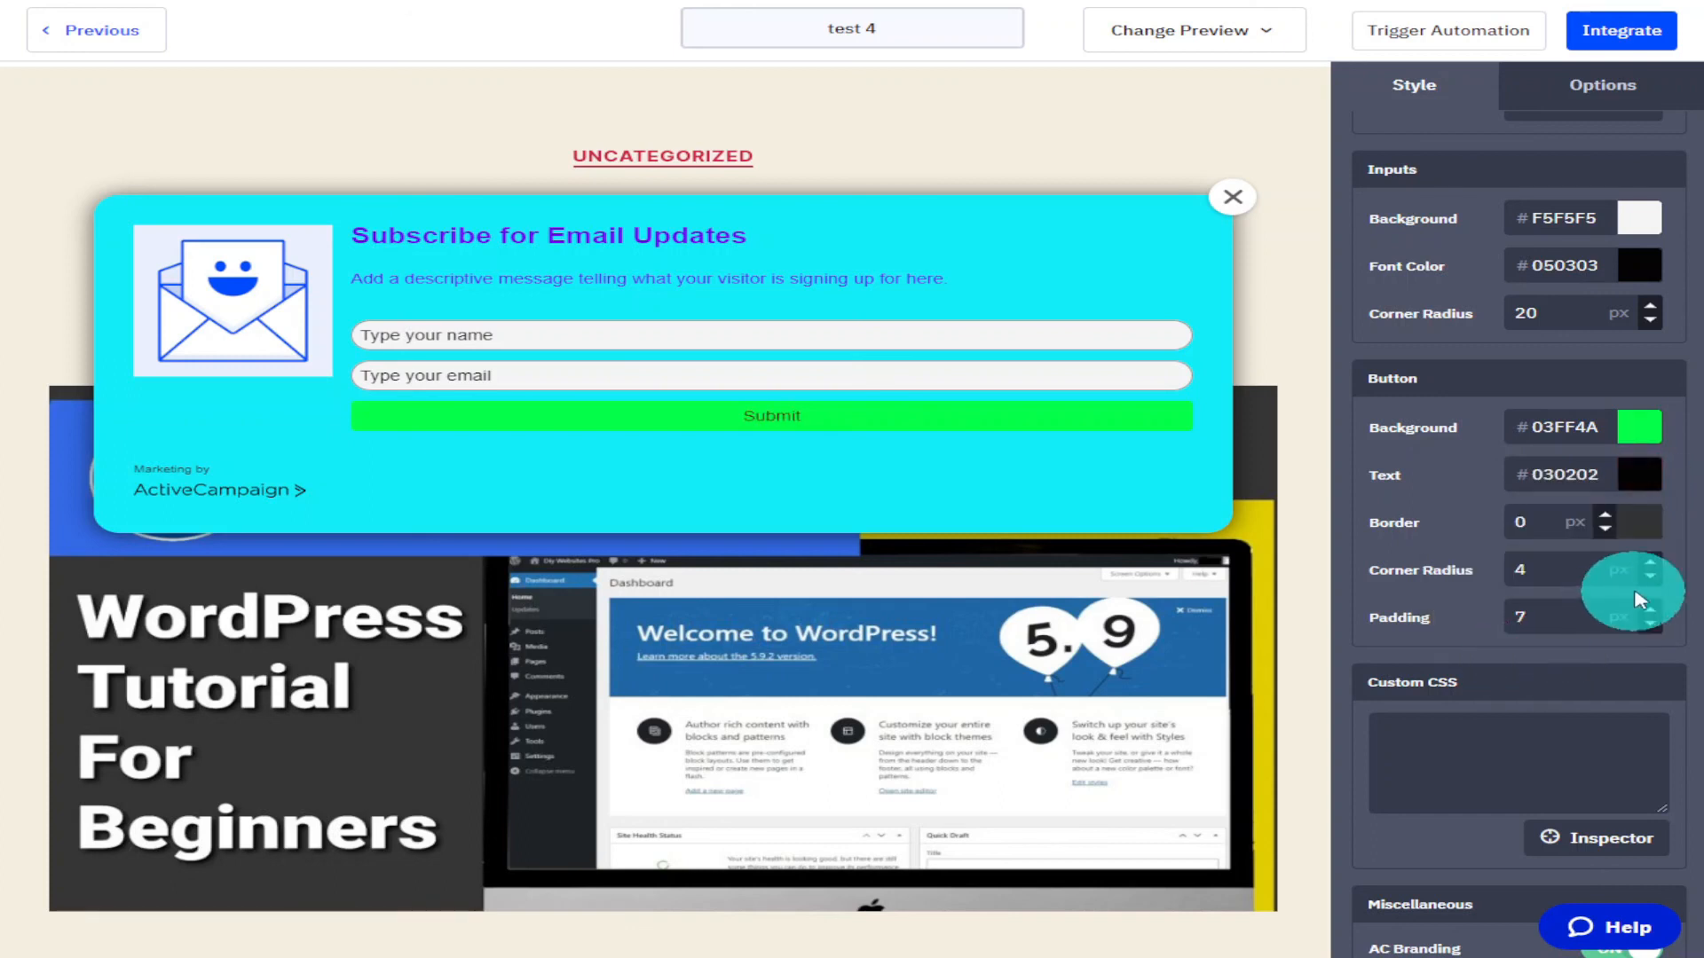
# Give the button a 4 px border in the Double style.
pyautogui.click(1610, 524)
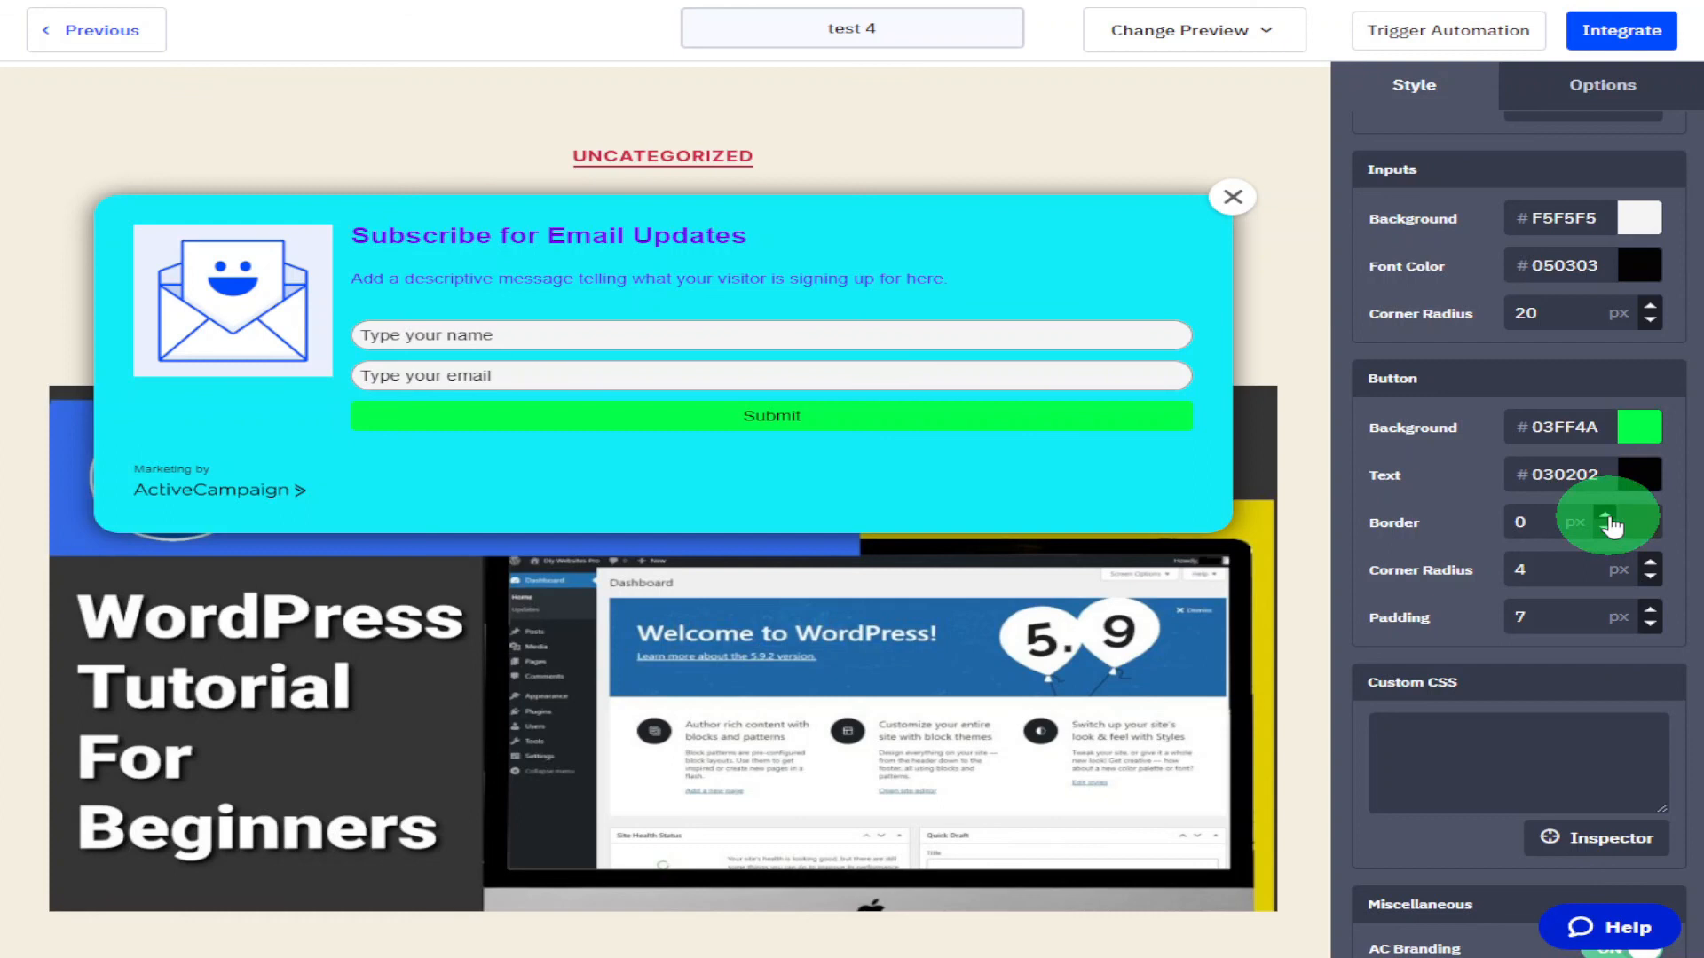
pyautogui.click(1610, 524)
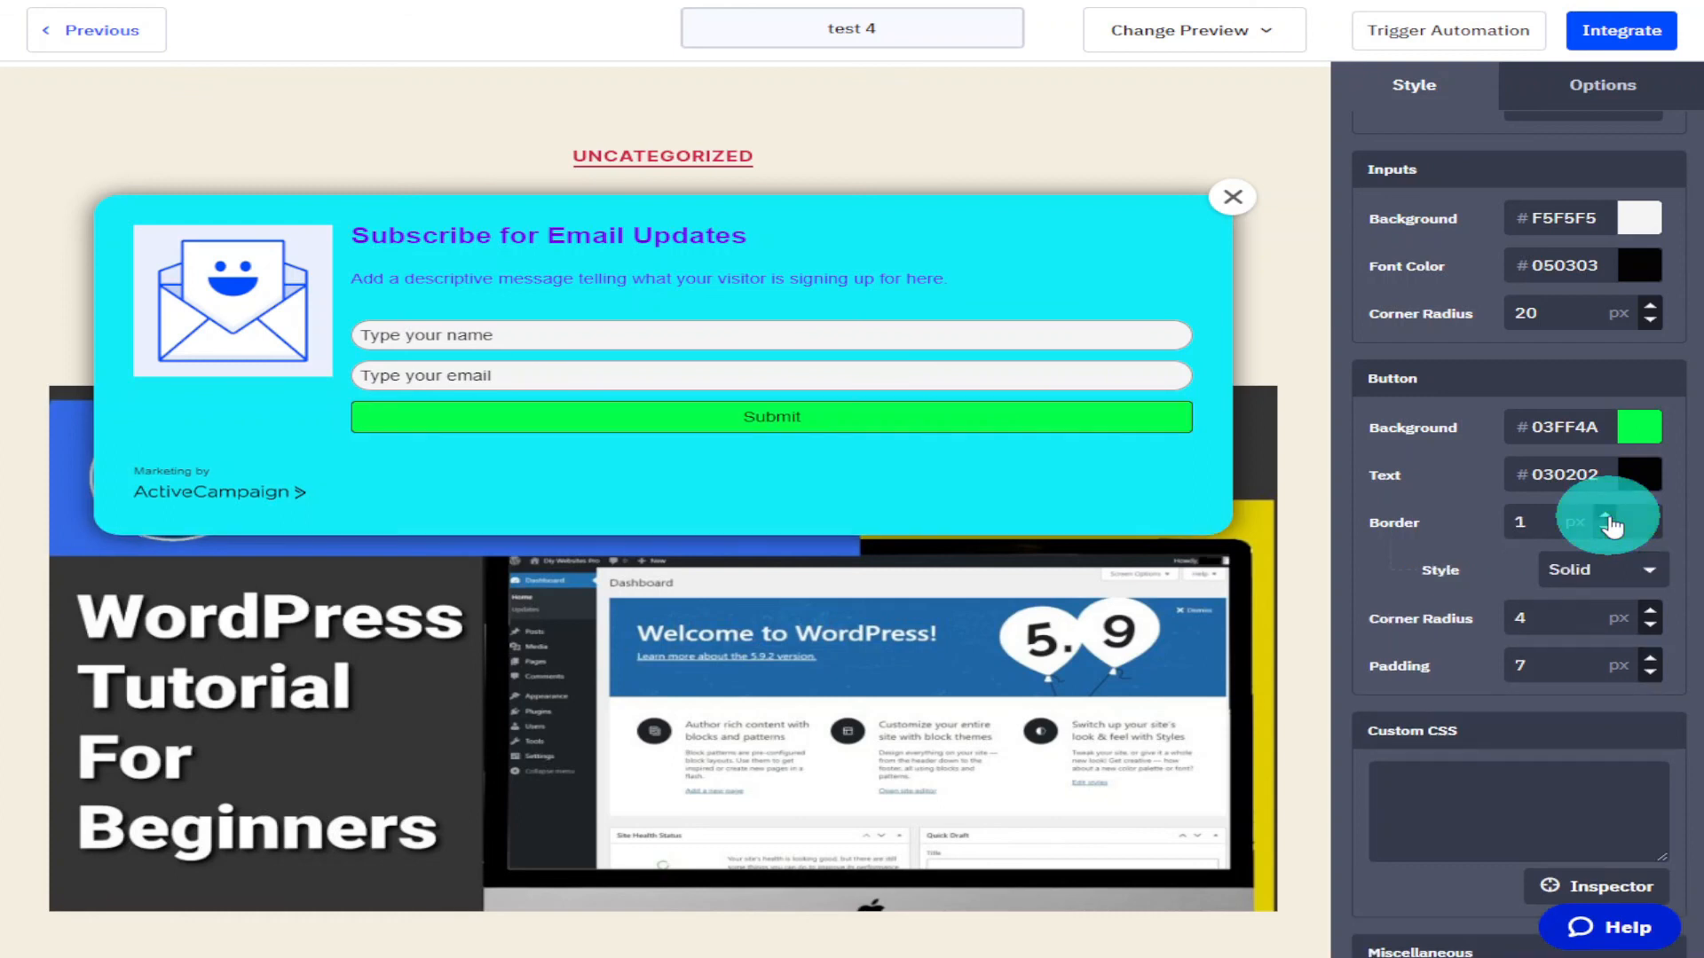
pyautogui.click(1652, 571)
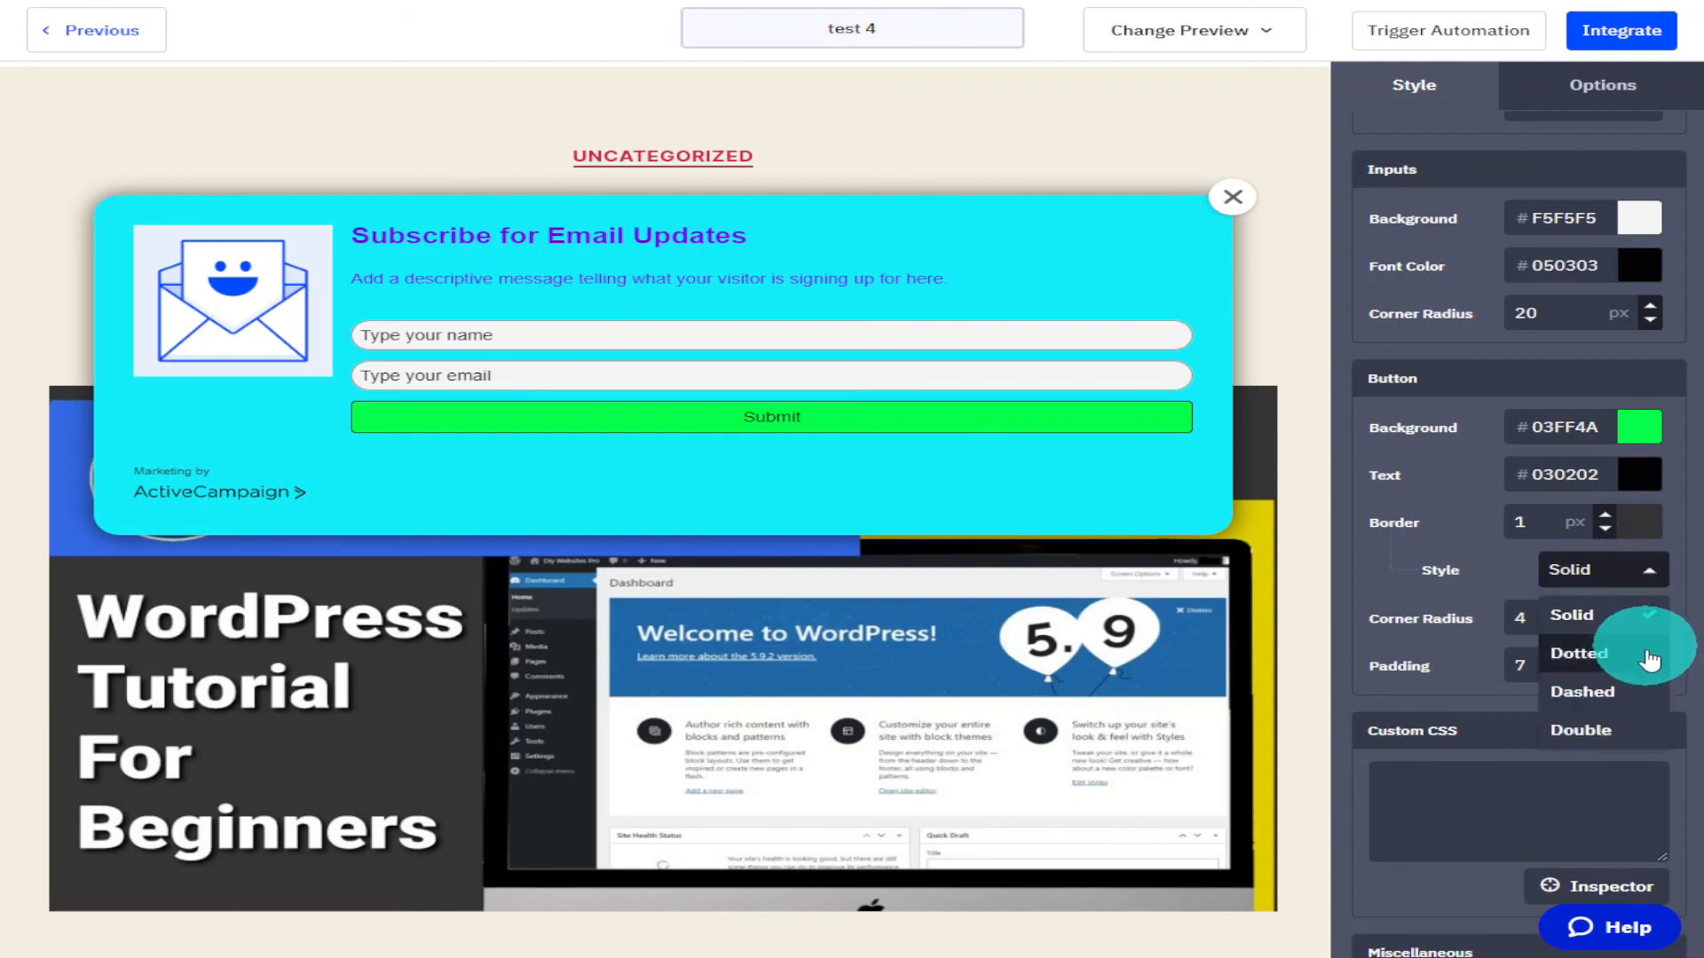
pyautogui.click(1607, 750)
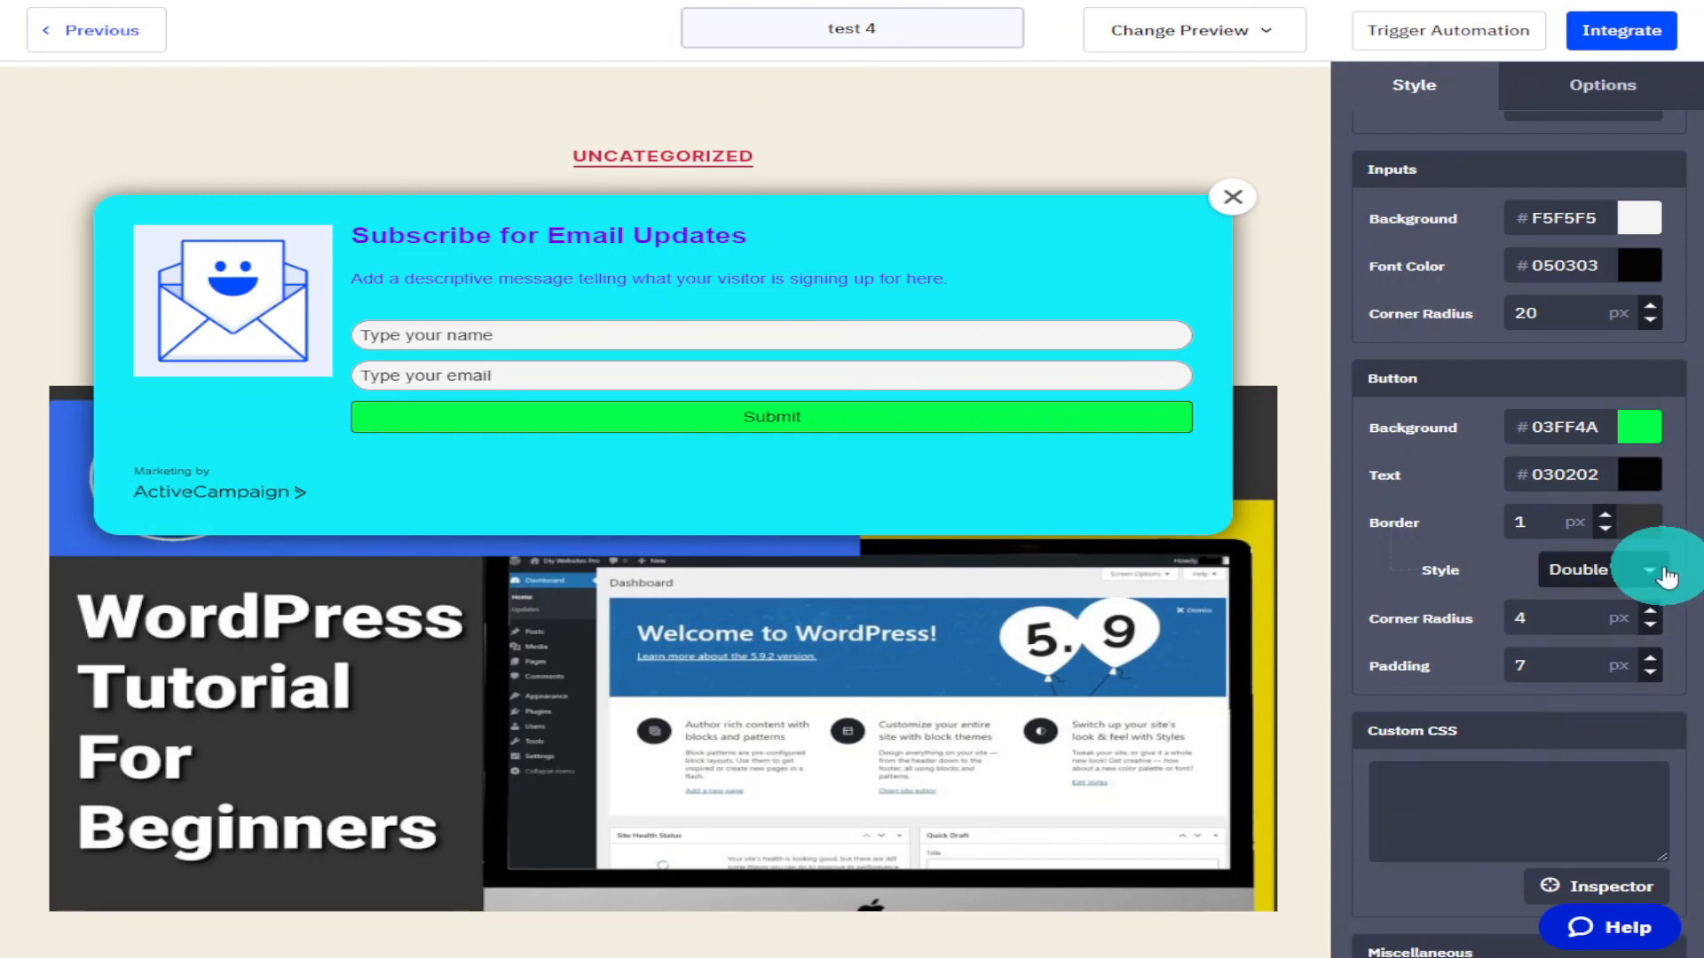
pyautogui.click(1607, 518)
pyautogui.click(1609, 517)
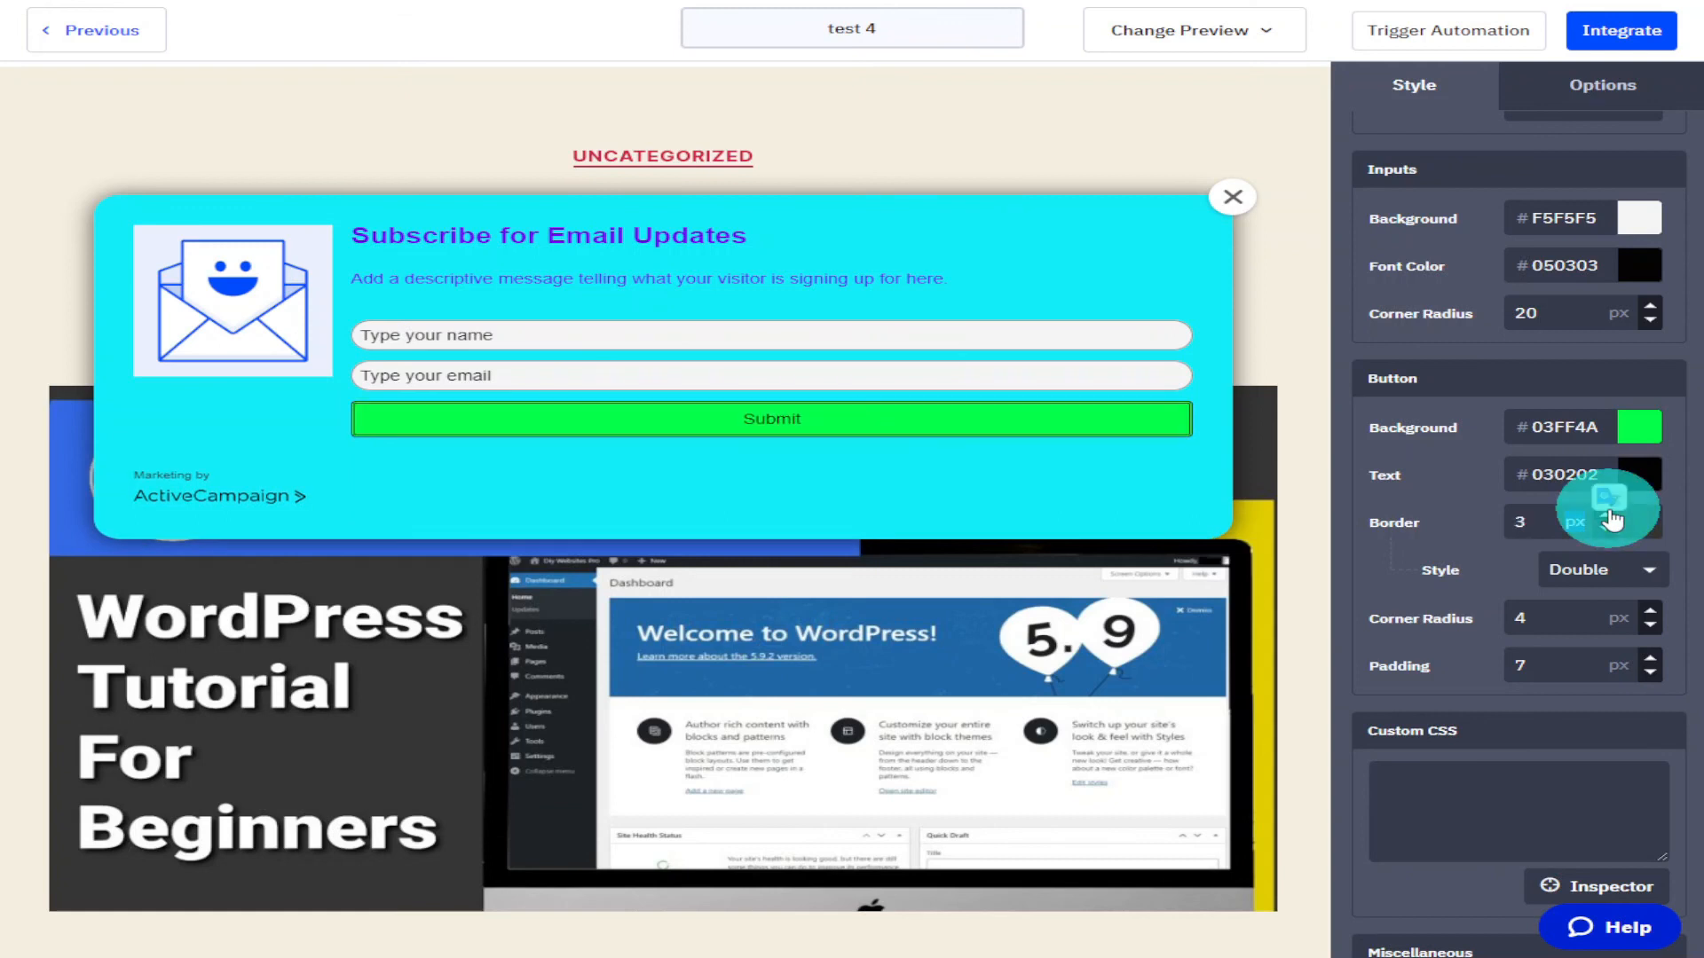
pyautogui.click(1611, 517)
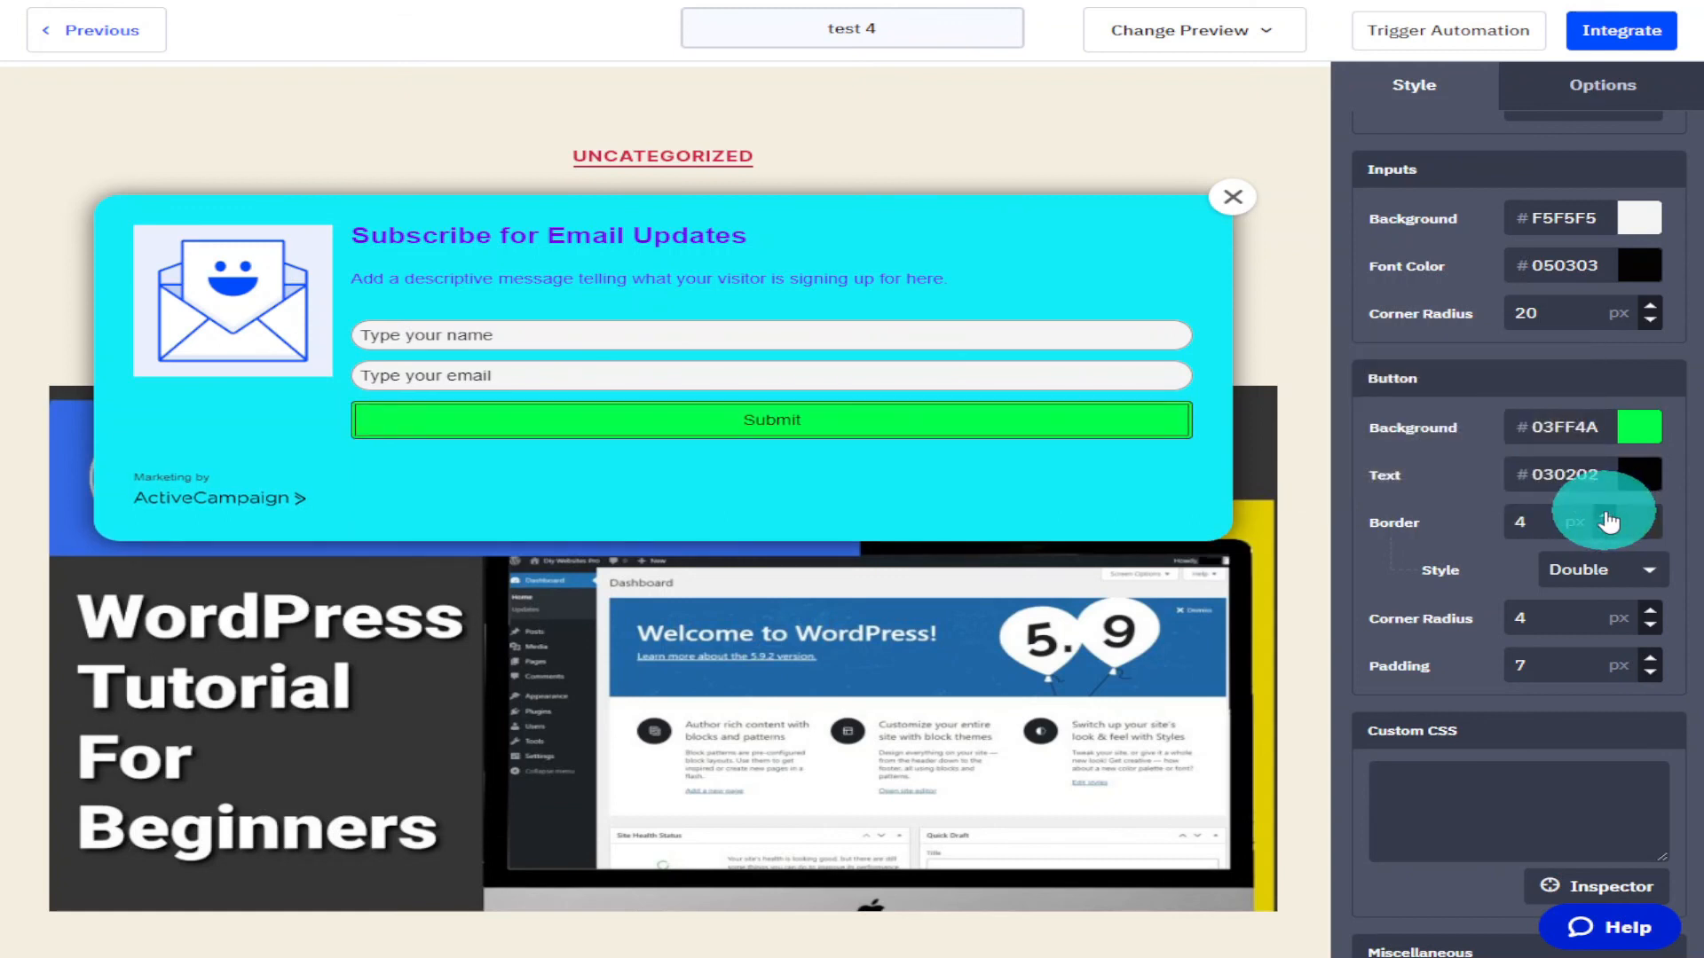
# Set the button corner radius to 20 px and its padding to 9 px.
pyautogui.scroll(-1, 1662, 537)
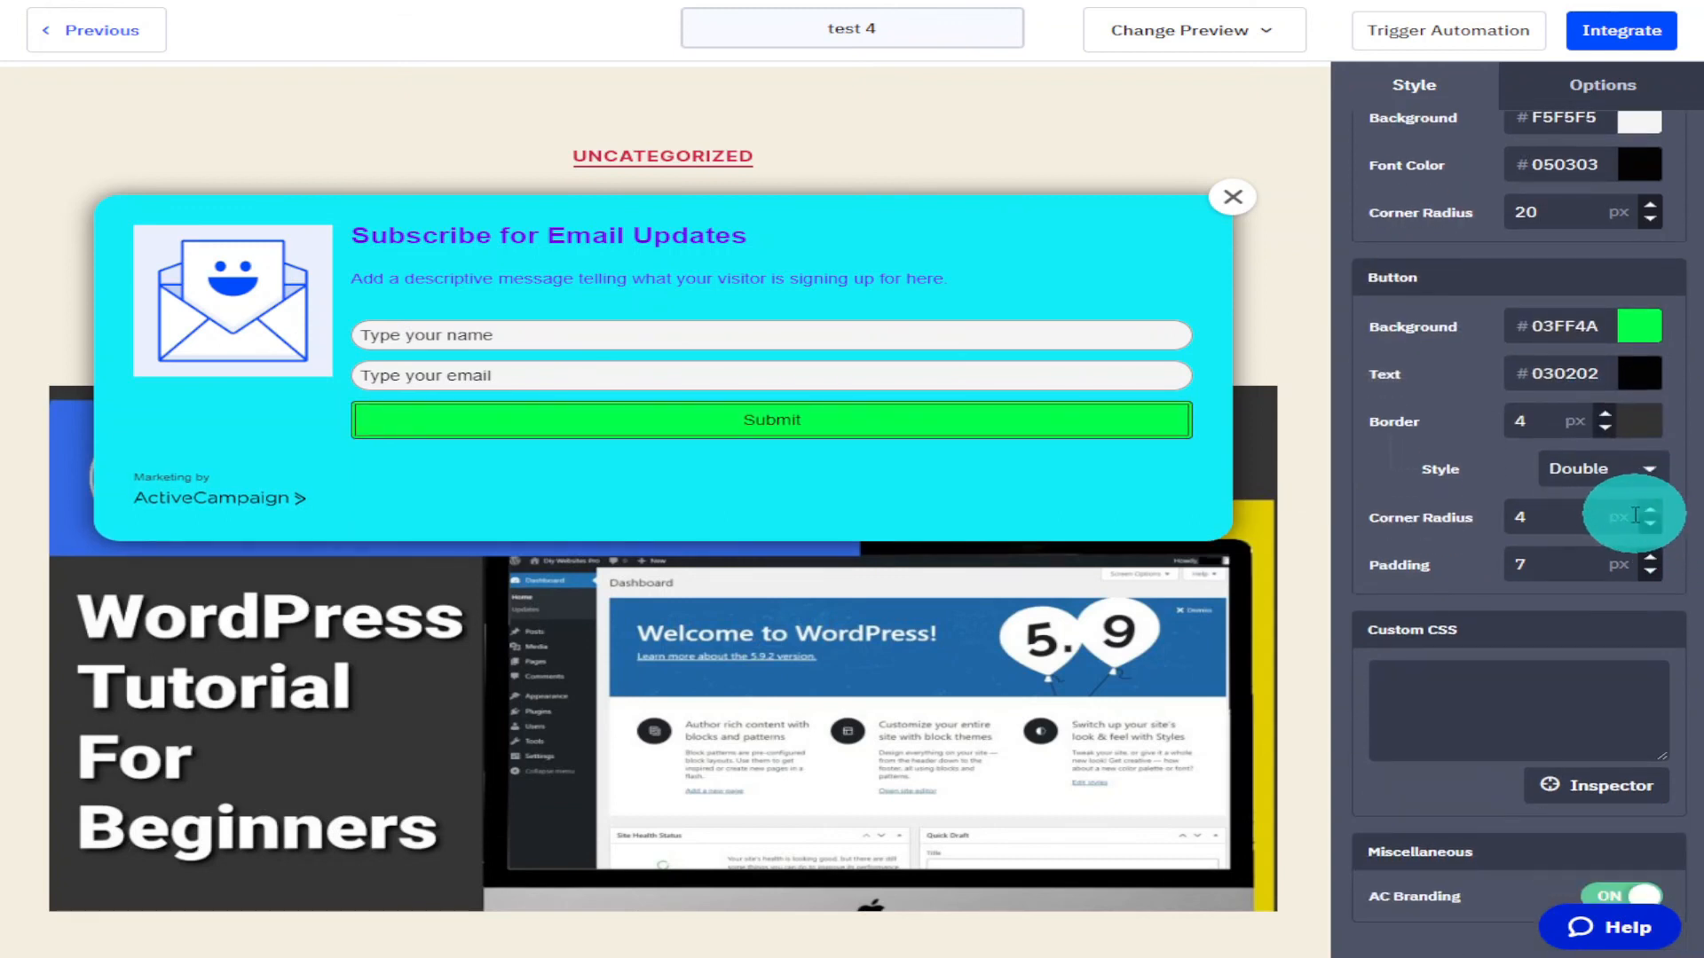
pyautogui.click(1597, 520)
pyautogui.doubleClick(1598, 521)
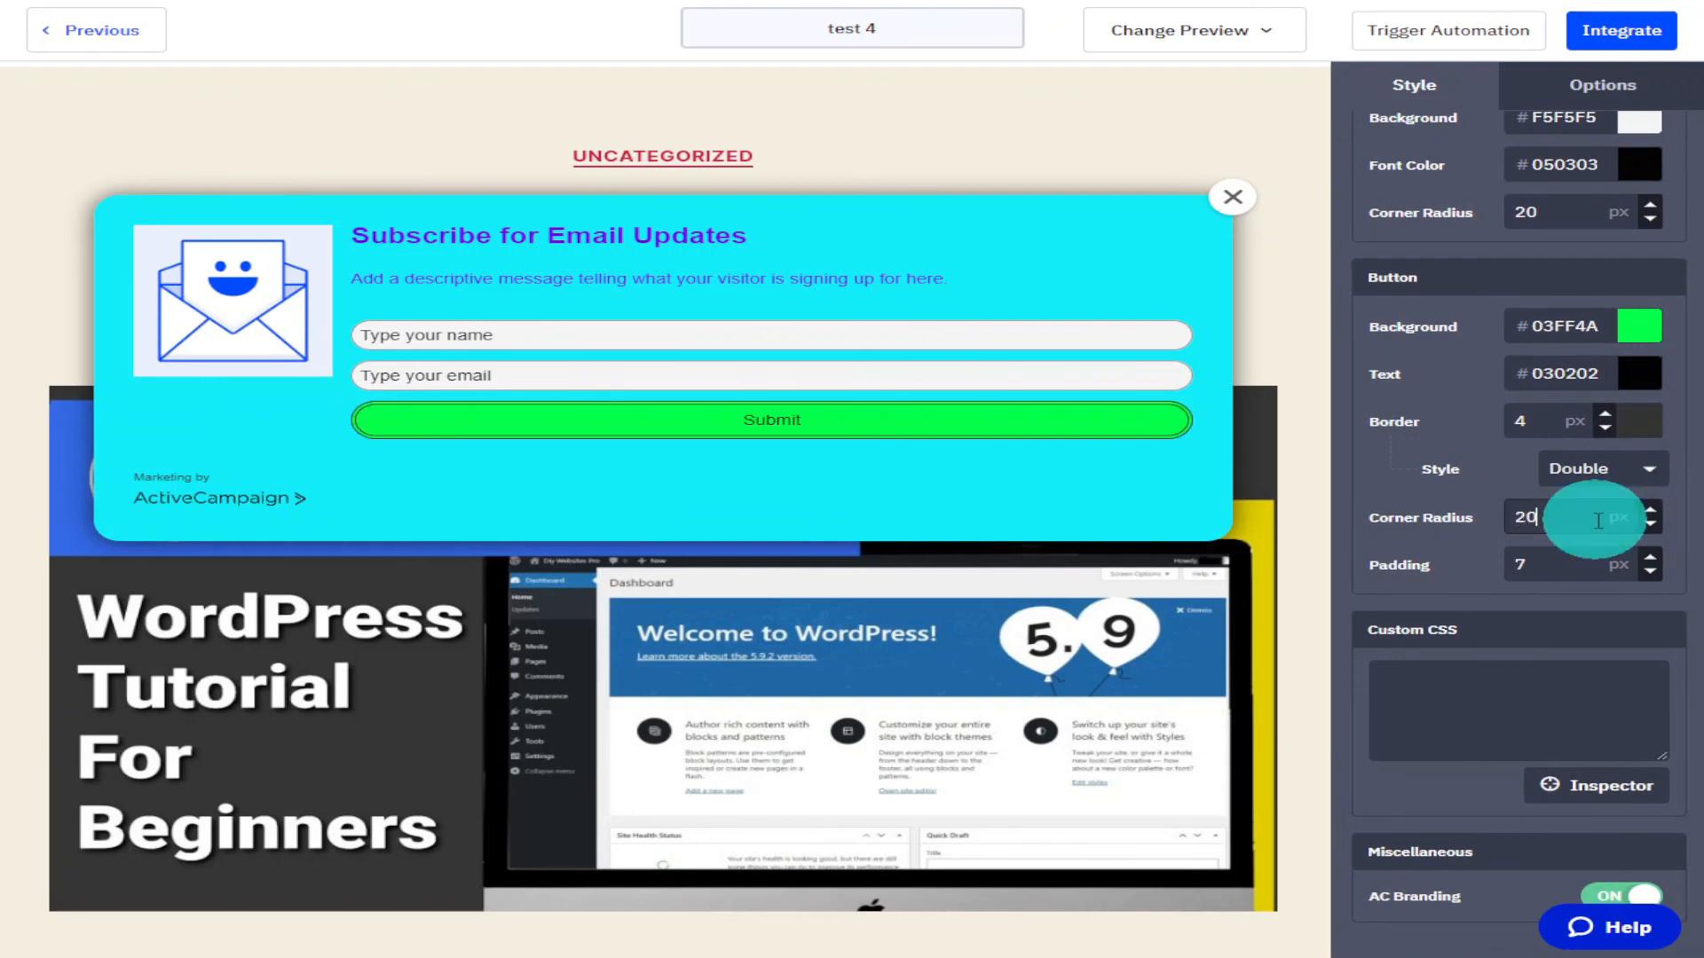
pyautogui.click(1650, 558)
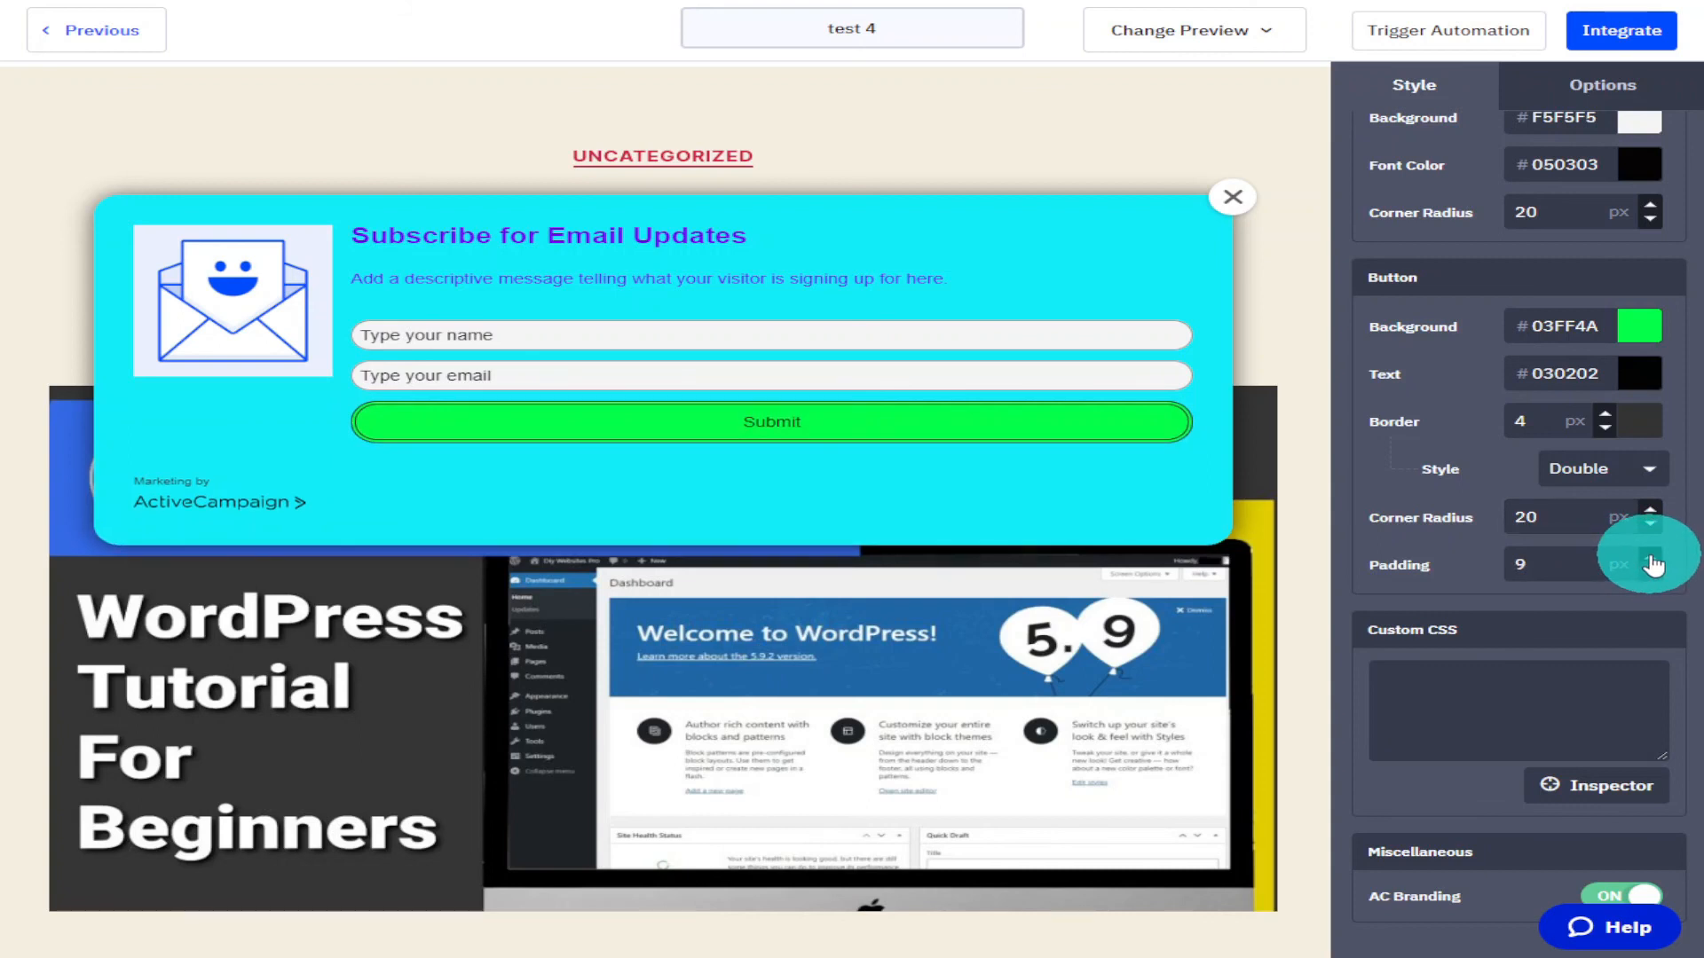
# Turn off the AC Branding option.
pyautogui.scroll(-1, 1659, 555)
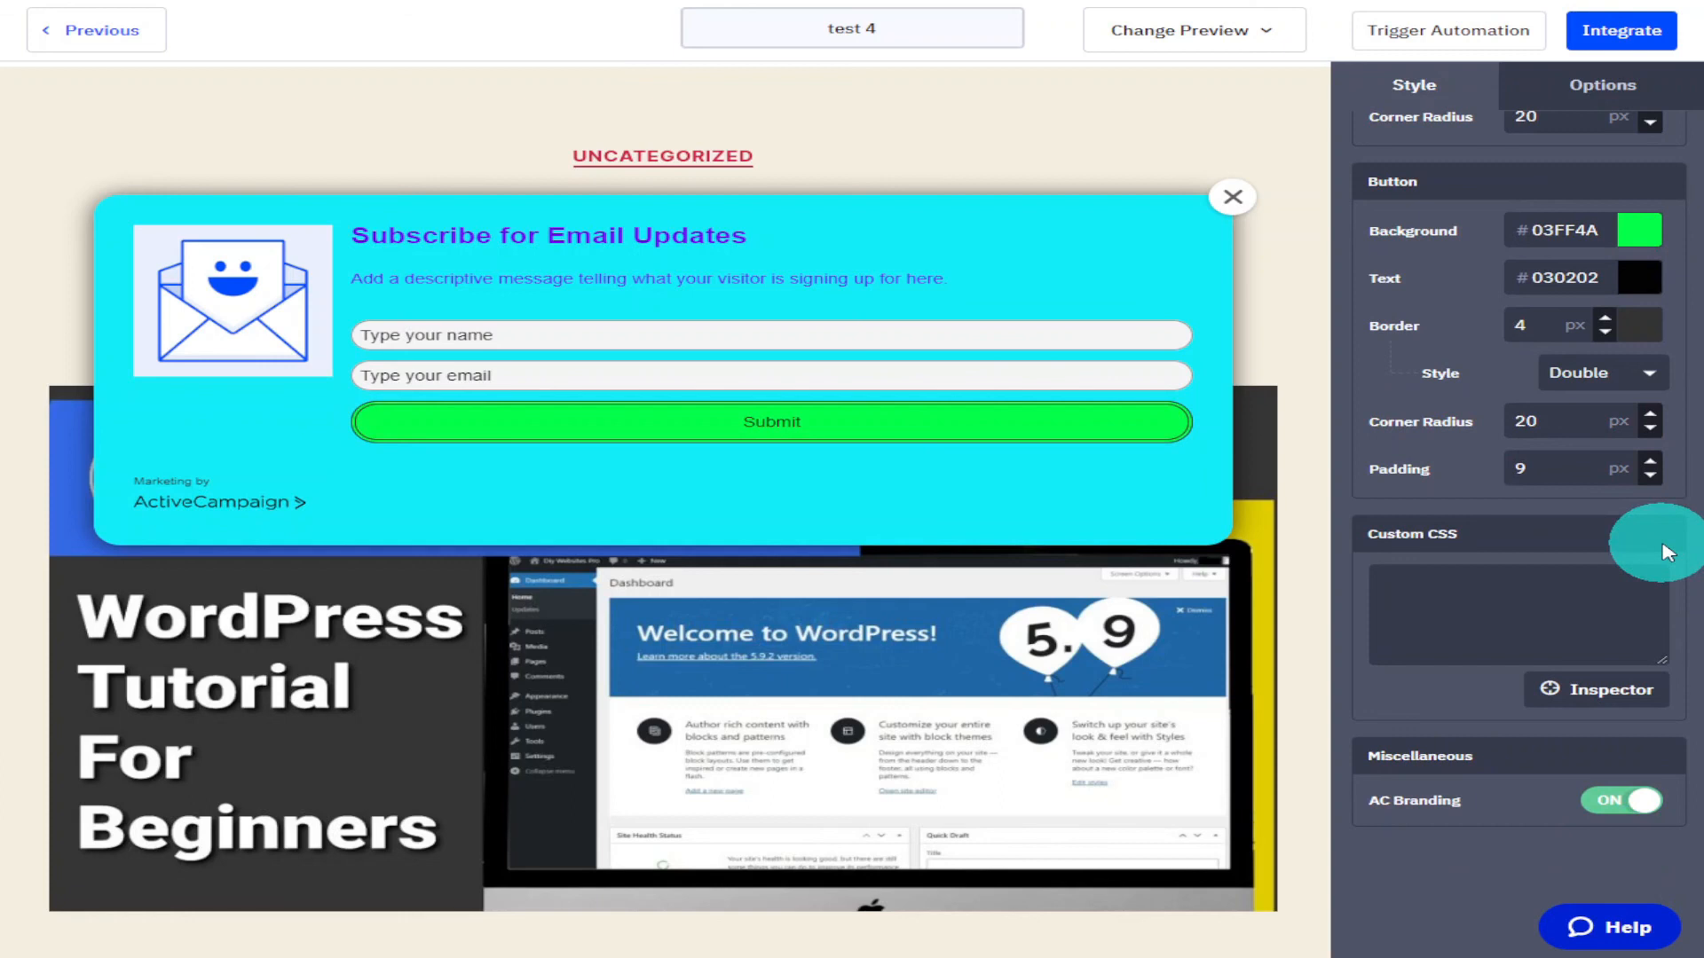
pyautogui.click(1637, 804)
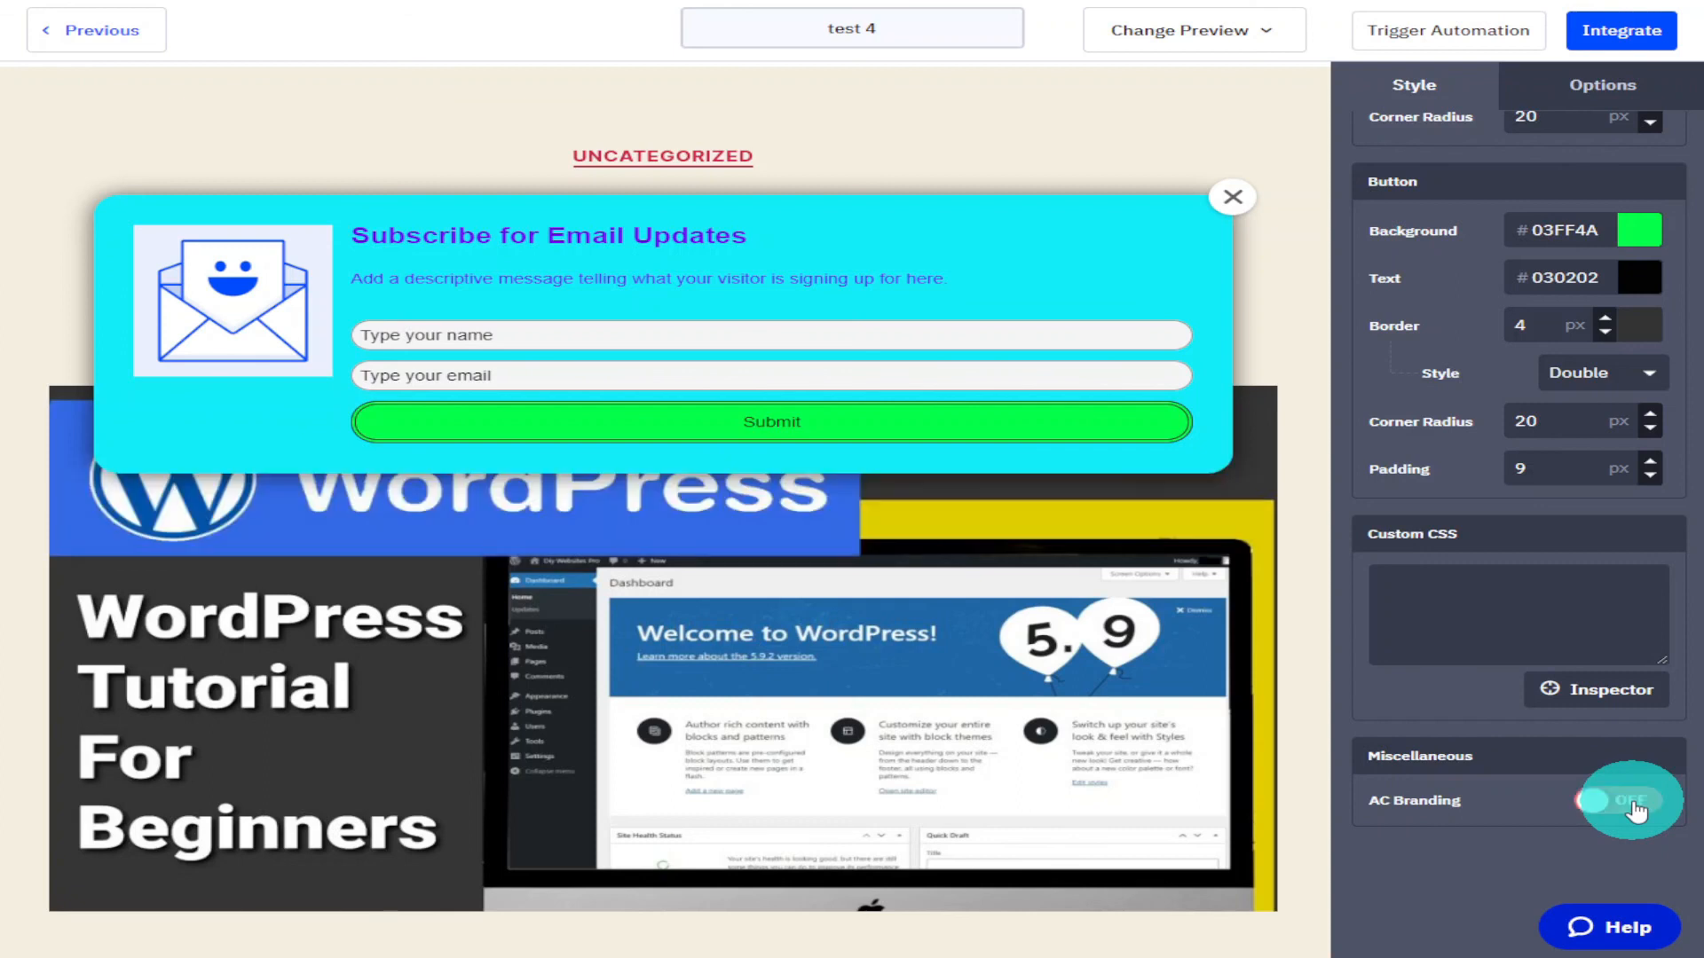
# Open the modal options, review the initial effect and show delay, and set visibility to Never Hide.
pyautogui.scroll(6, 1625, 572)
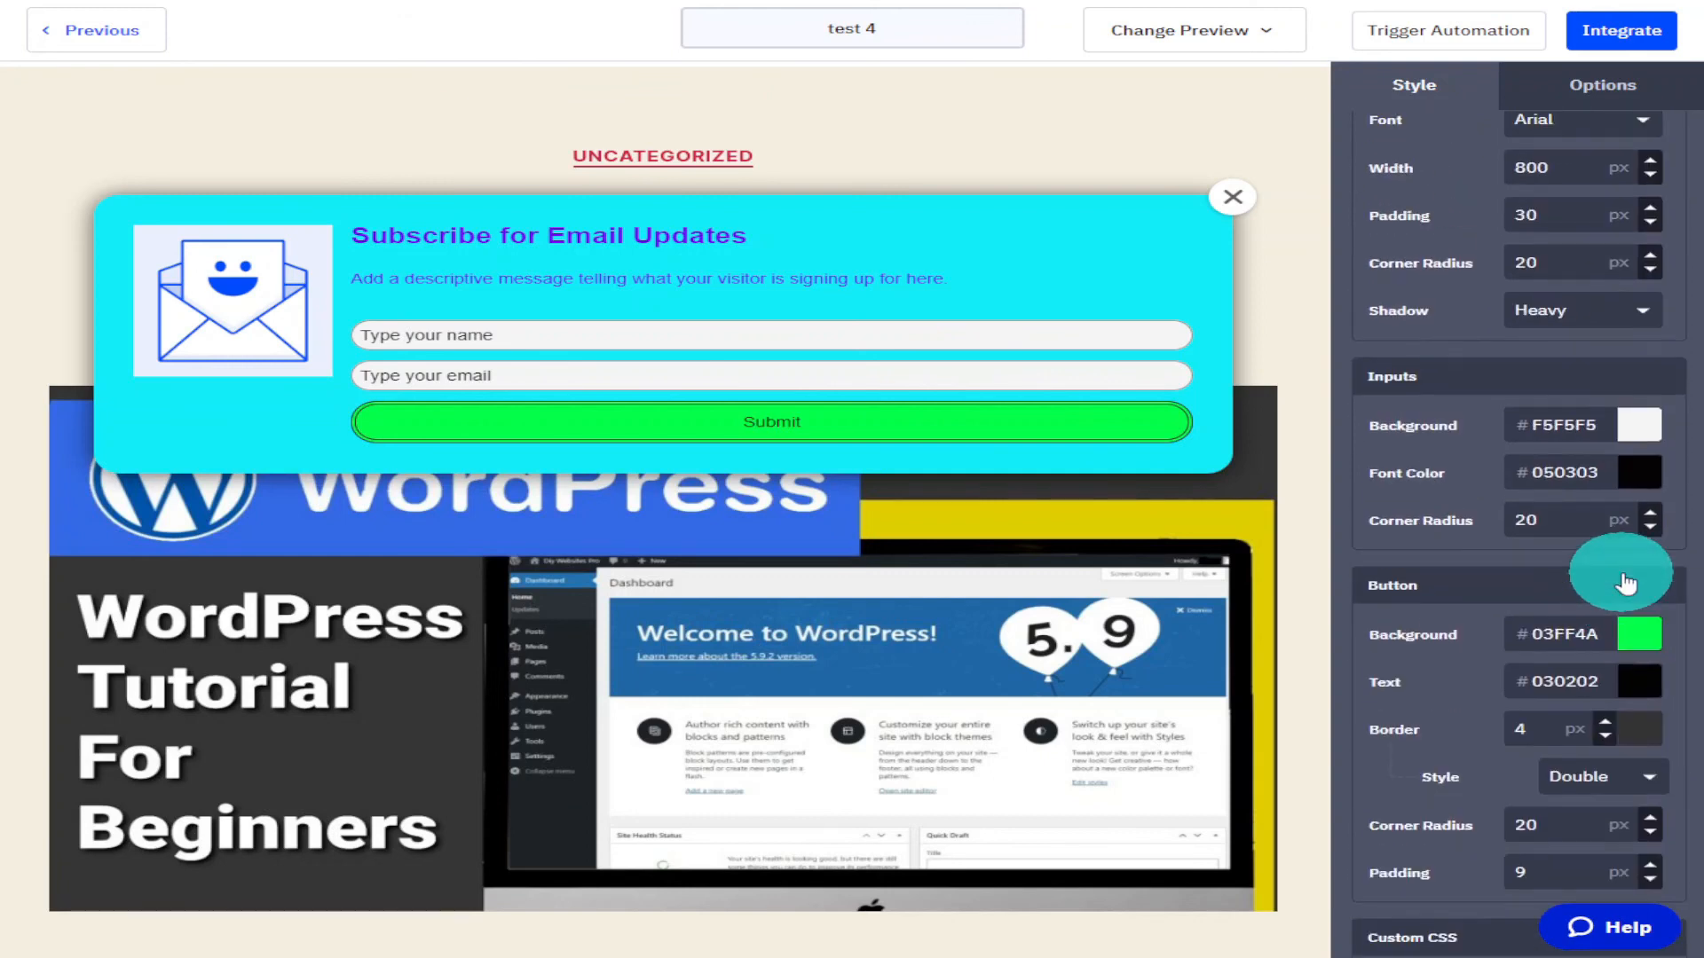
pyautogui.scroll(2, 1626, 568)
pyautogui.click(1566, 93)
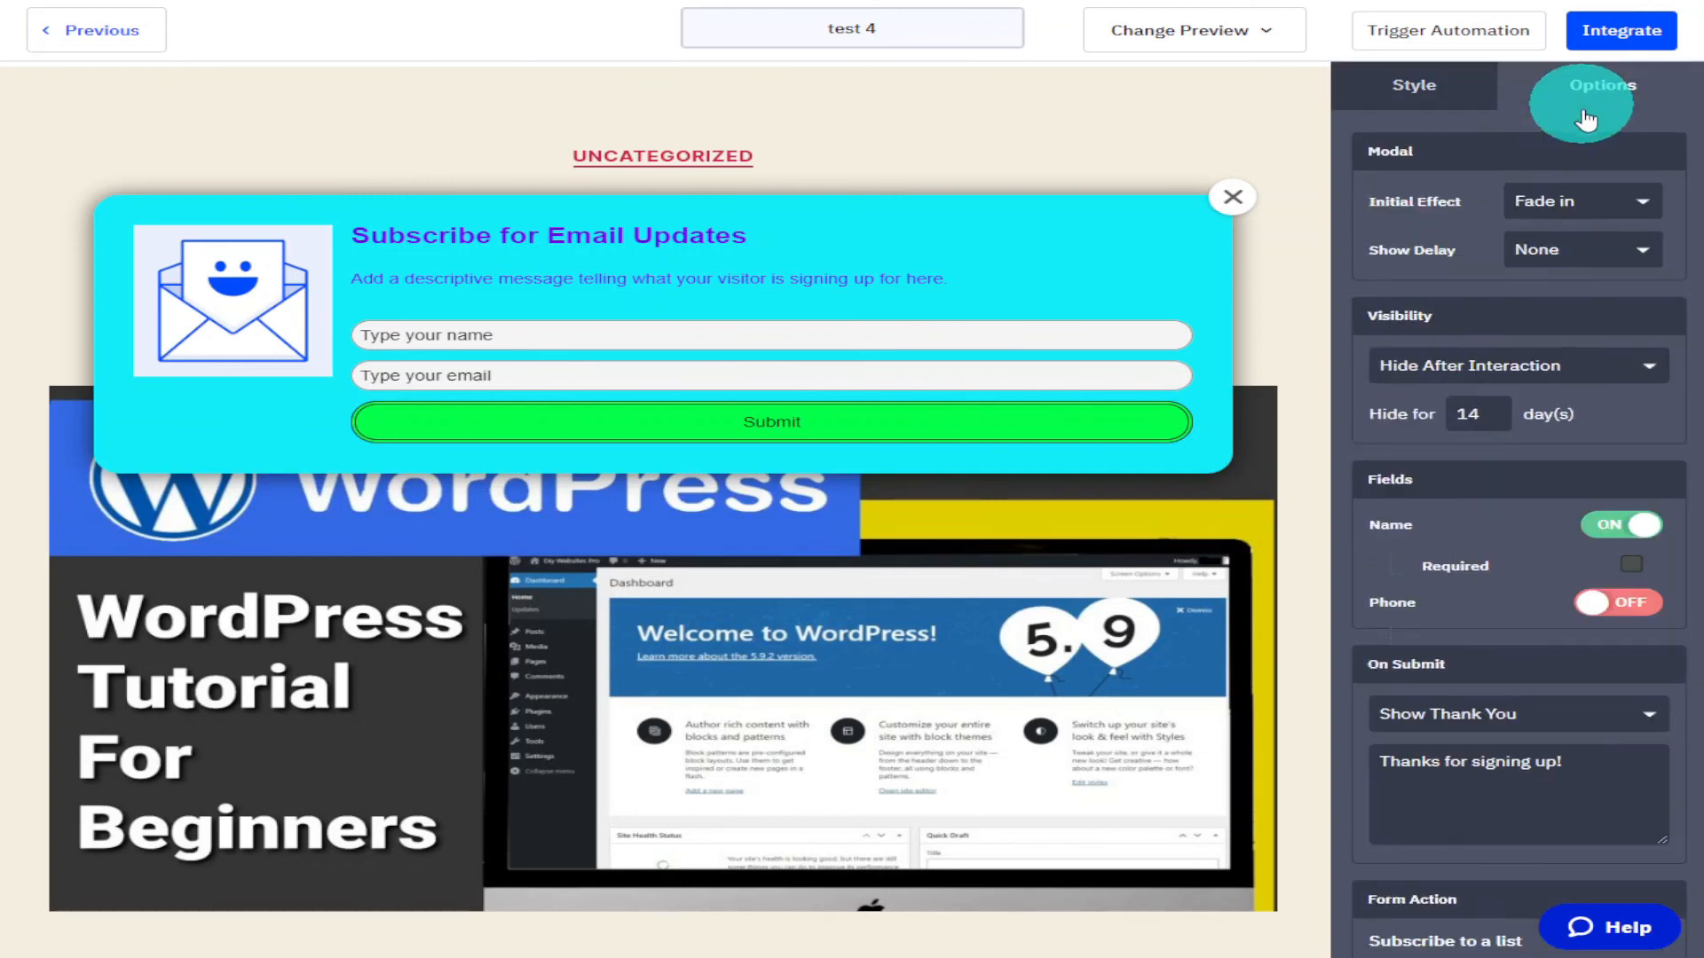
pyautogui.click(1617, 199)
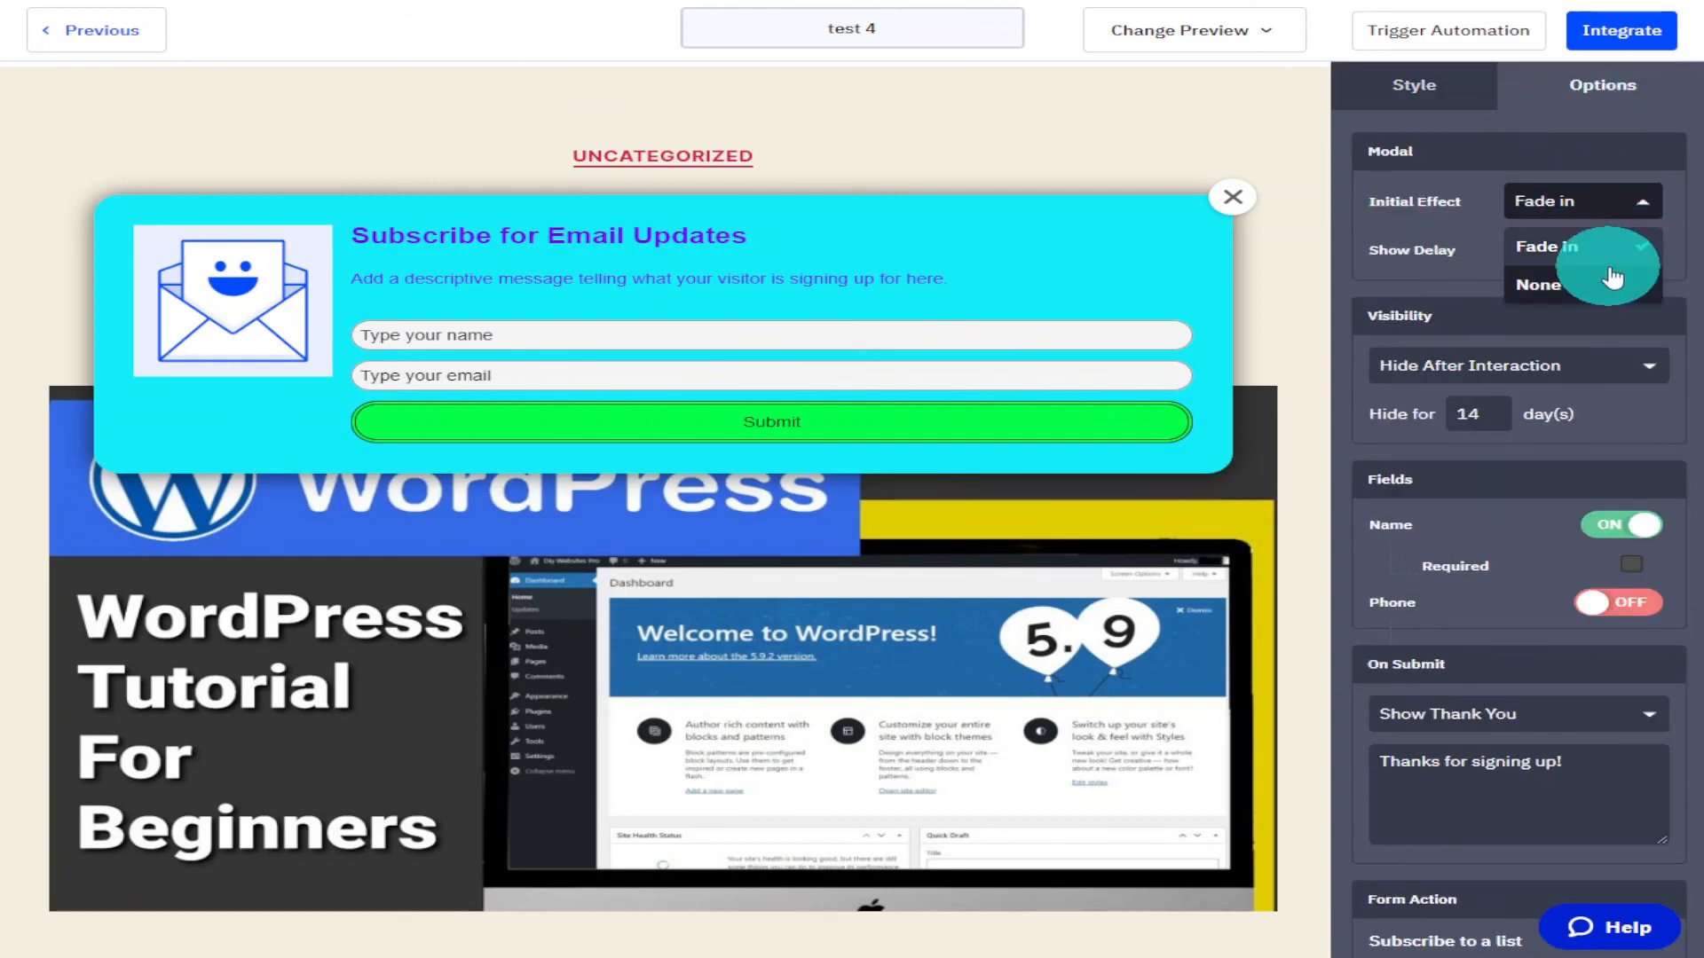
pyautogui.click(1686, 175)
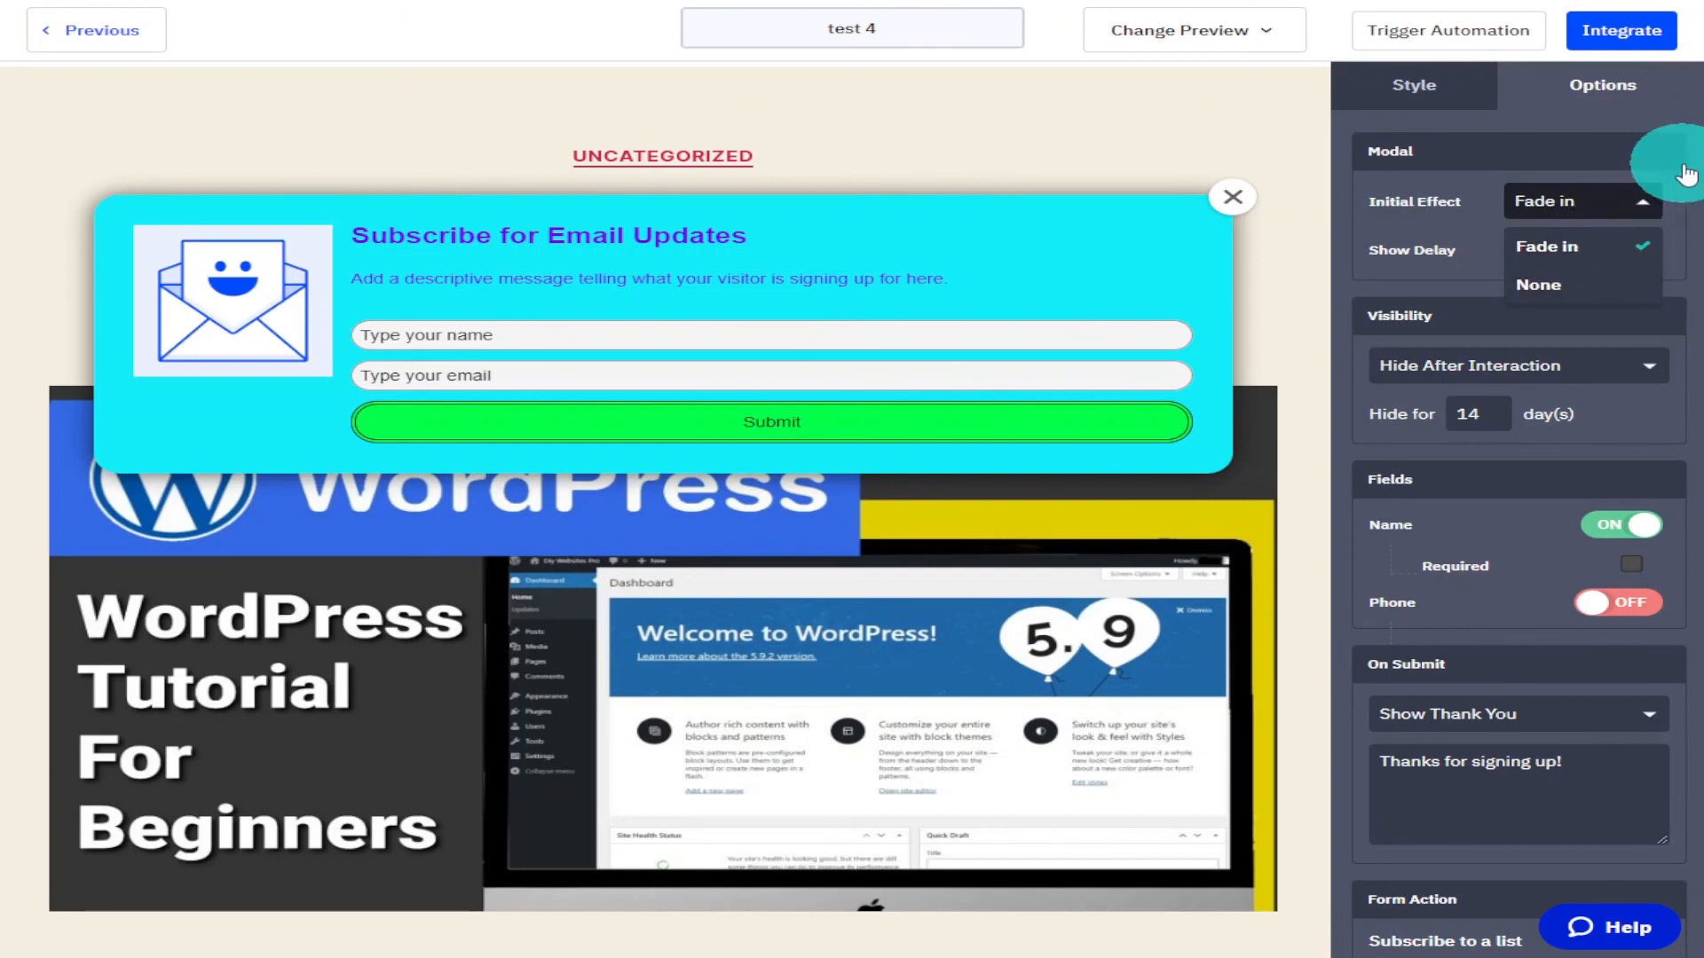
pyautogui.click(1644, 252)
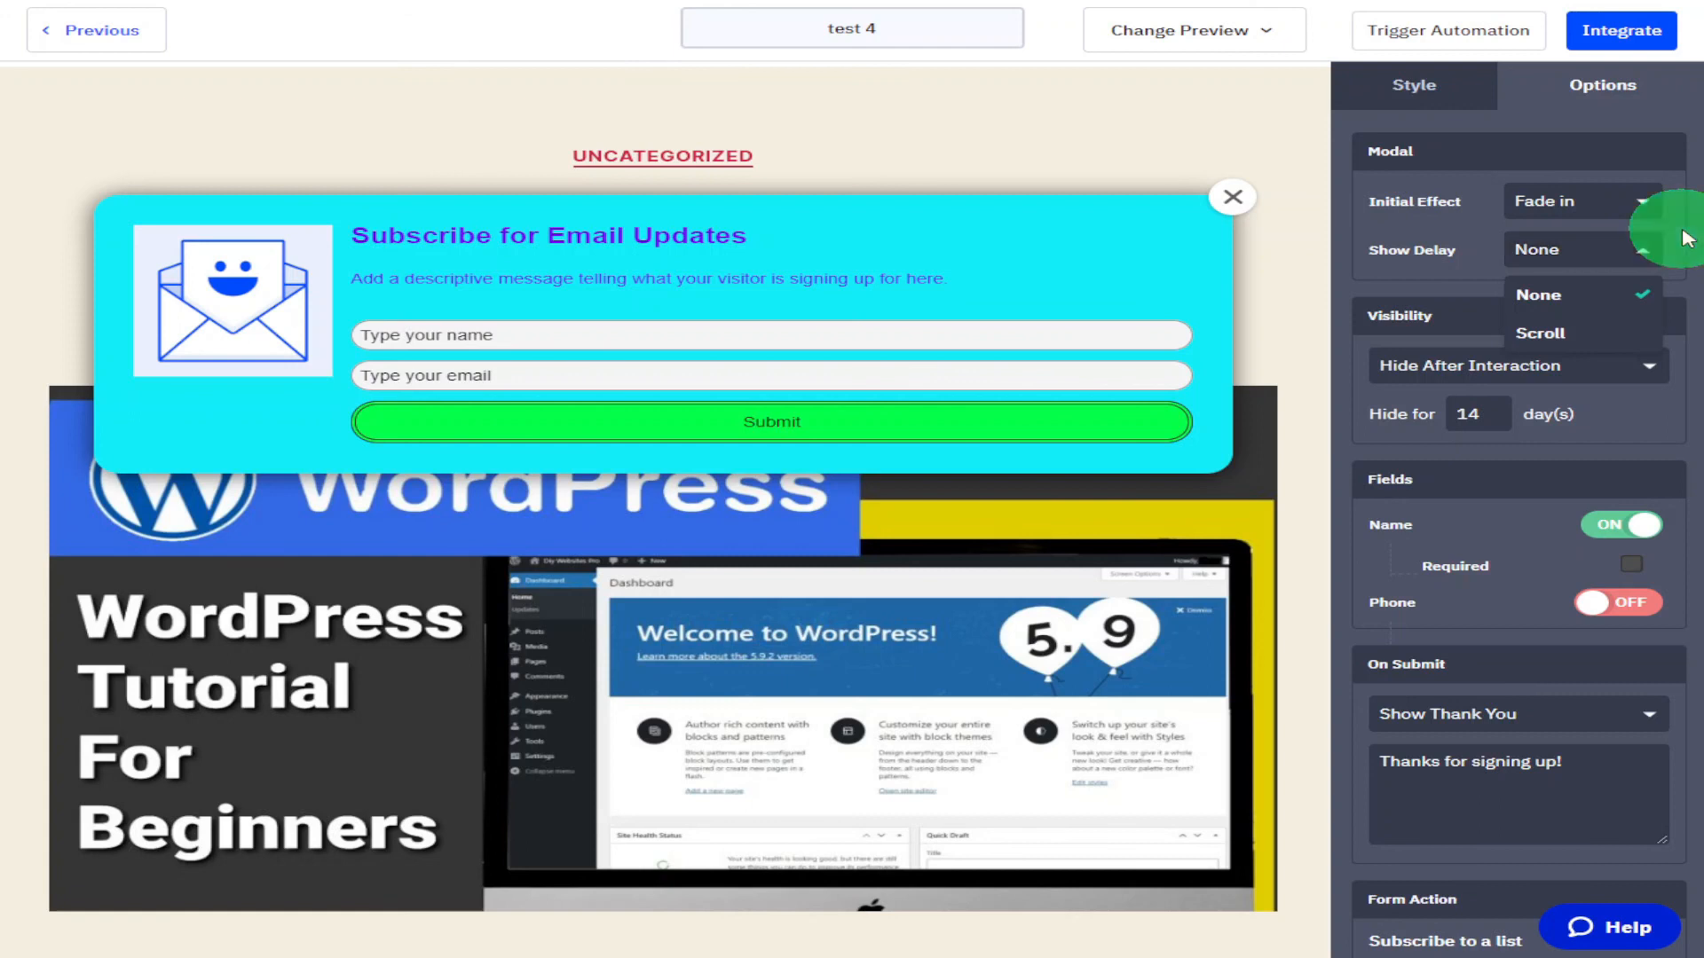
pyautogui.click(1688, 238)
pyautogui.click(1648, 384)
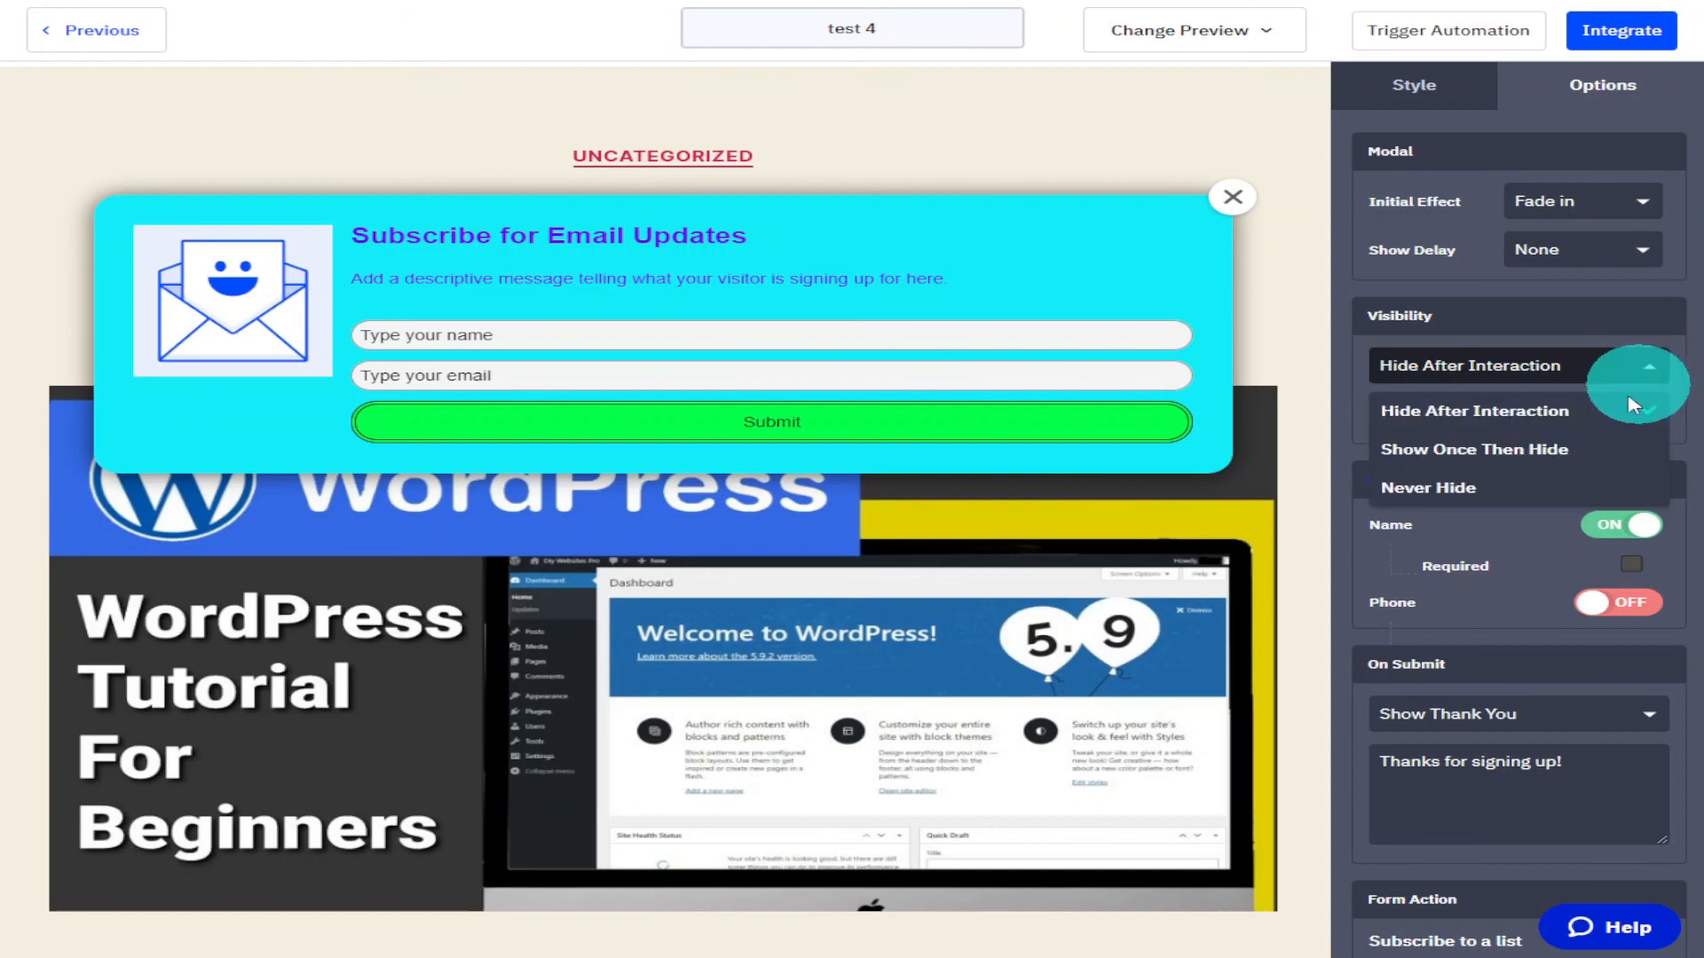
pyautogui.click(1548, 487)
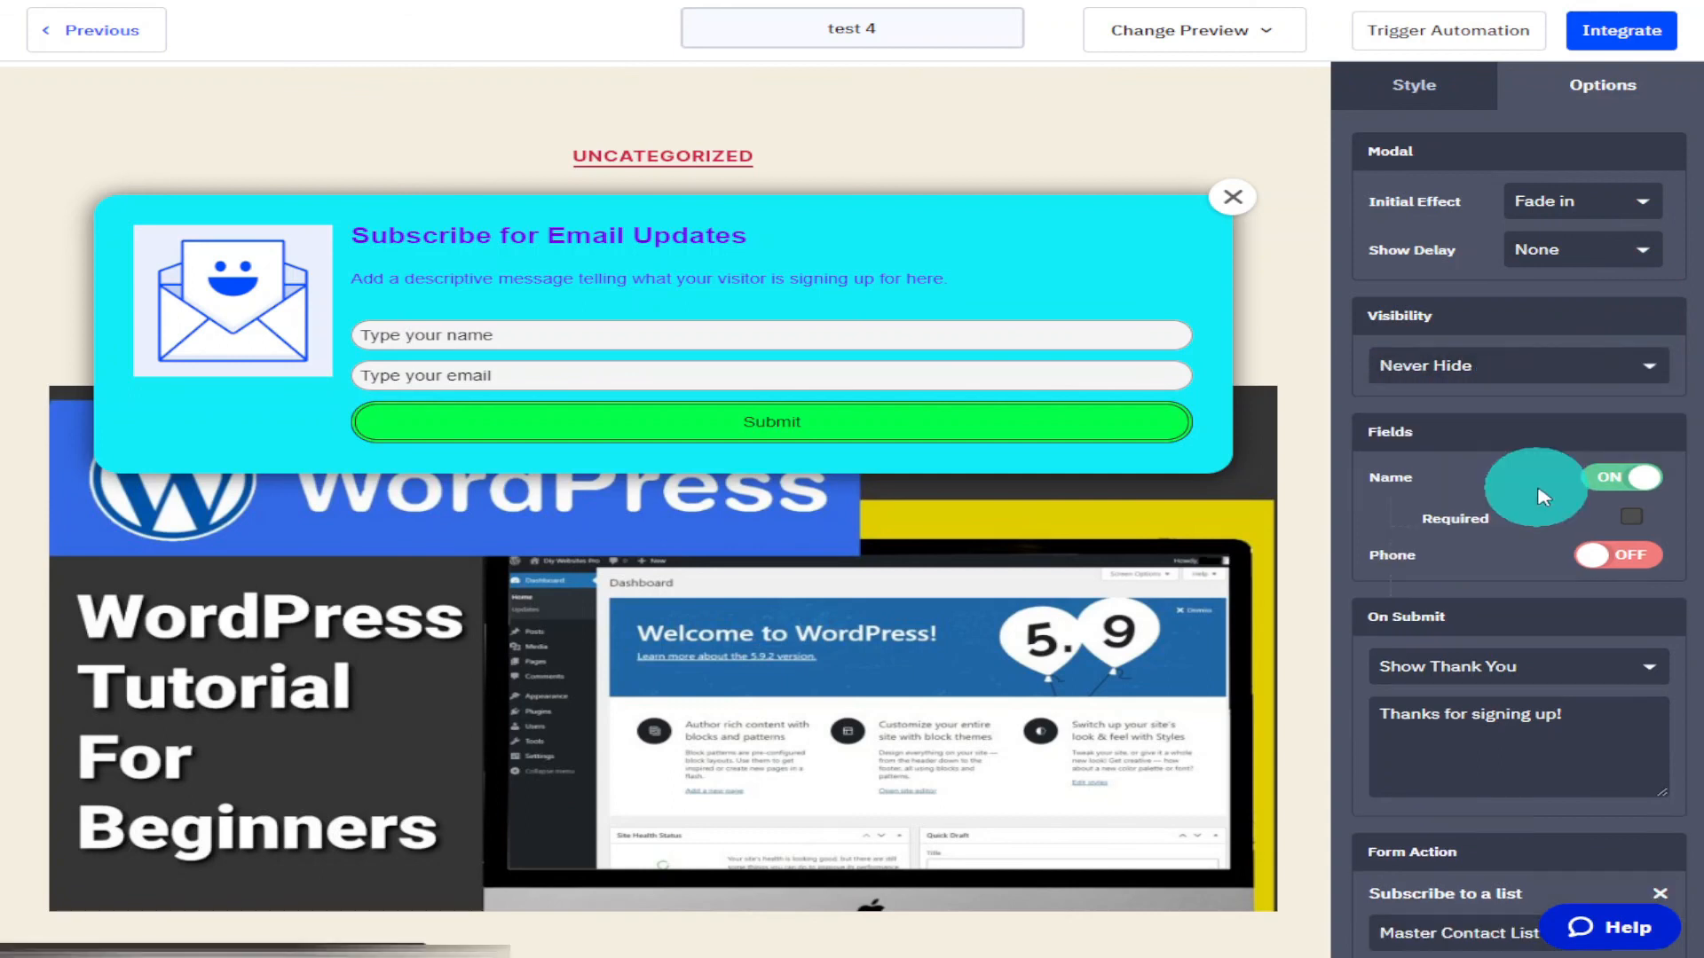
# Make the Name field required and switch on the Phone field.
pyautogui.scroll(-1, 1637, 391)
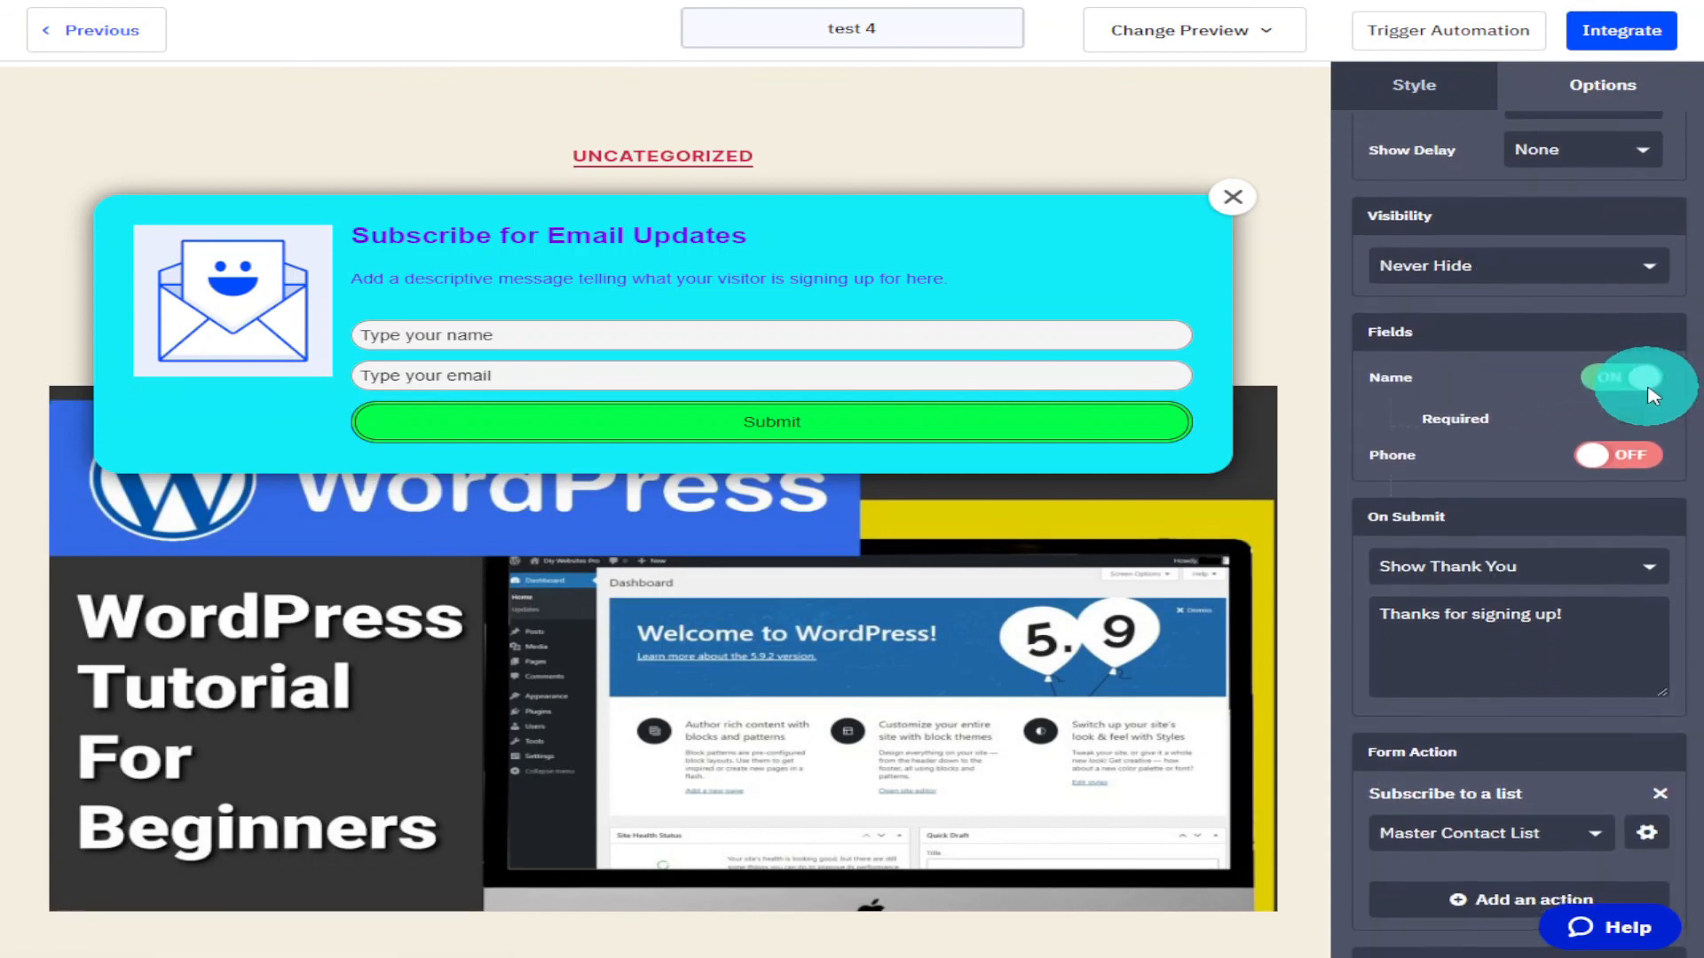
pyautogui.click(1631, 416)
pyautogui.click(1598, 457)
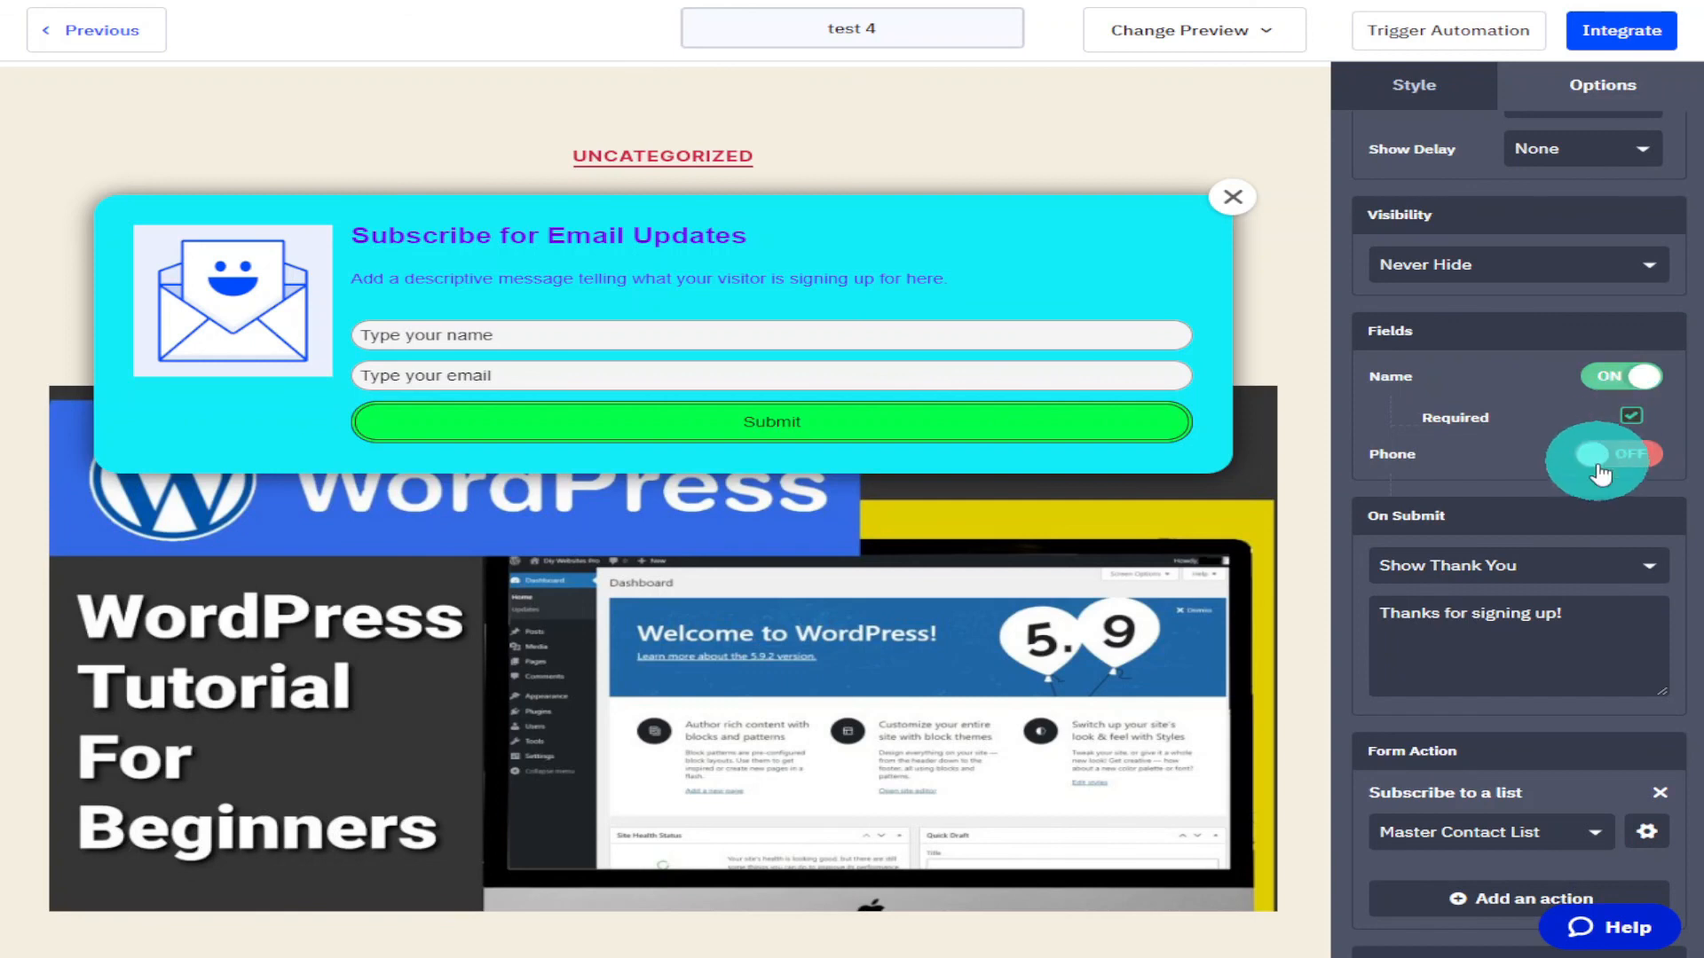
# Switch on the Phone field and make it required.
pyautogui.click(1597, 464)
pyautogui.scroll(-2, 1601, 464)
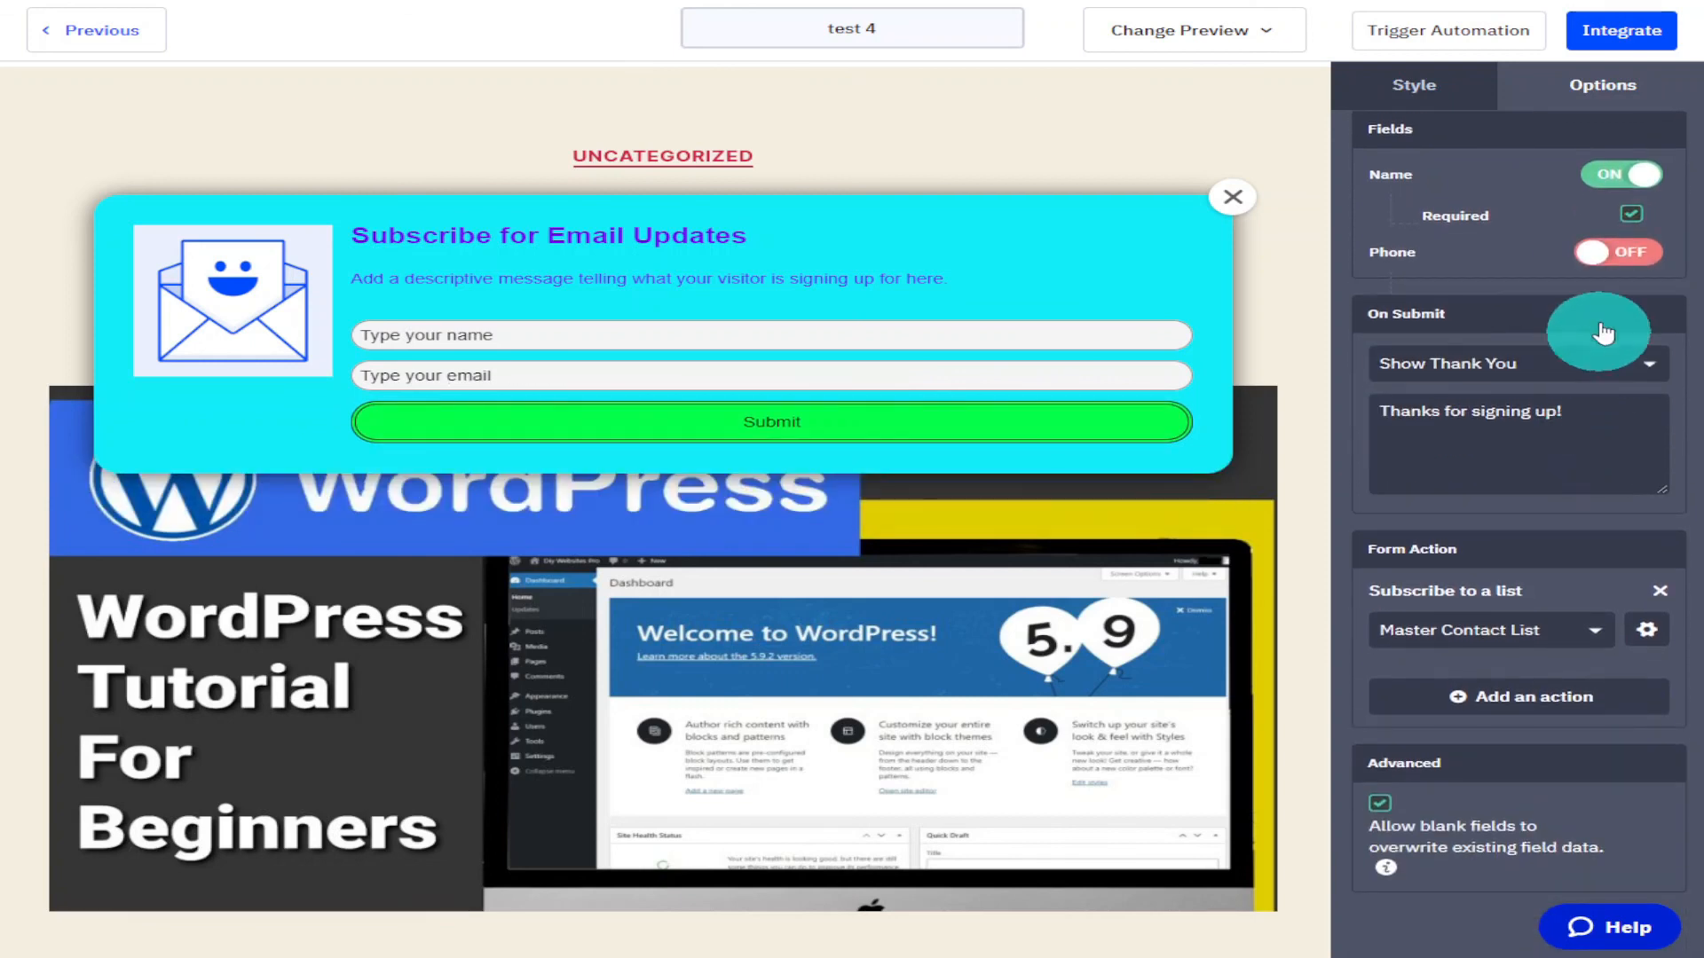
pyautogui.click(1608, 252)
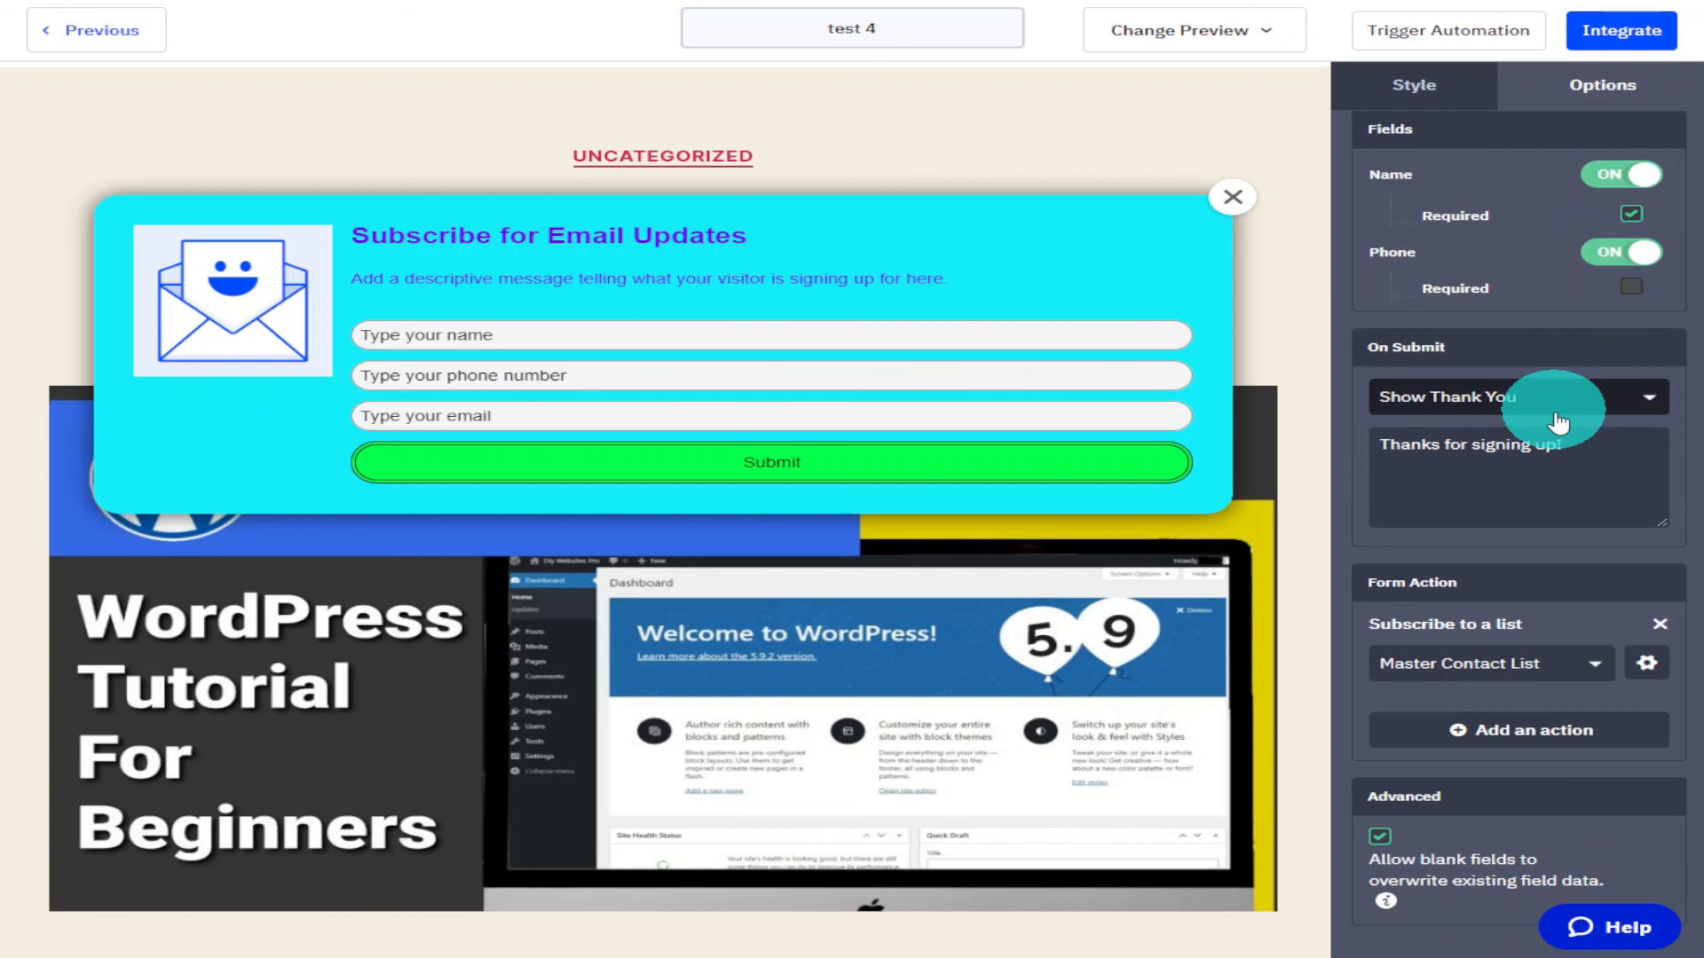
pyautogui.scroll(-1, 1559, 419)
# Extend the thank-you message to read "Thanks for signing up! Your The Best".
pyautogui.click(1541, 377)
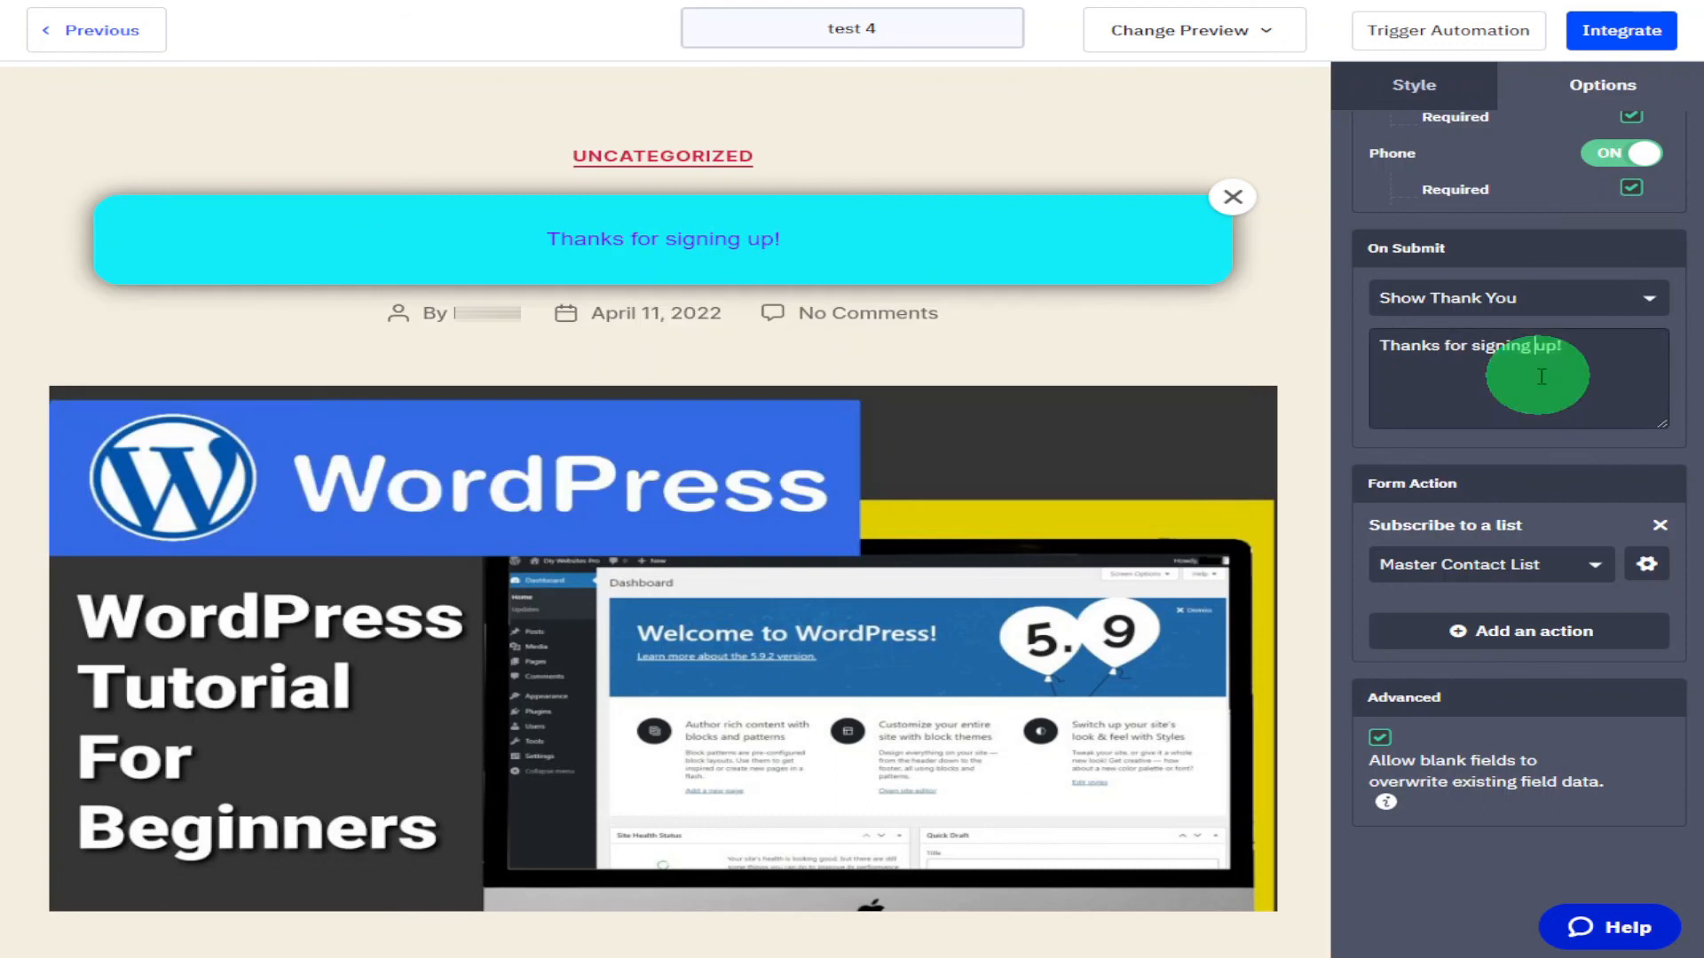
pyautogui.moveTo(1536, 371); pyautogui.dragTo(1582, 359)
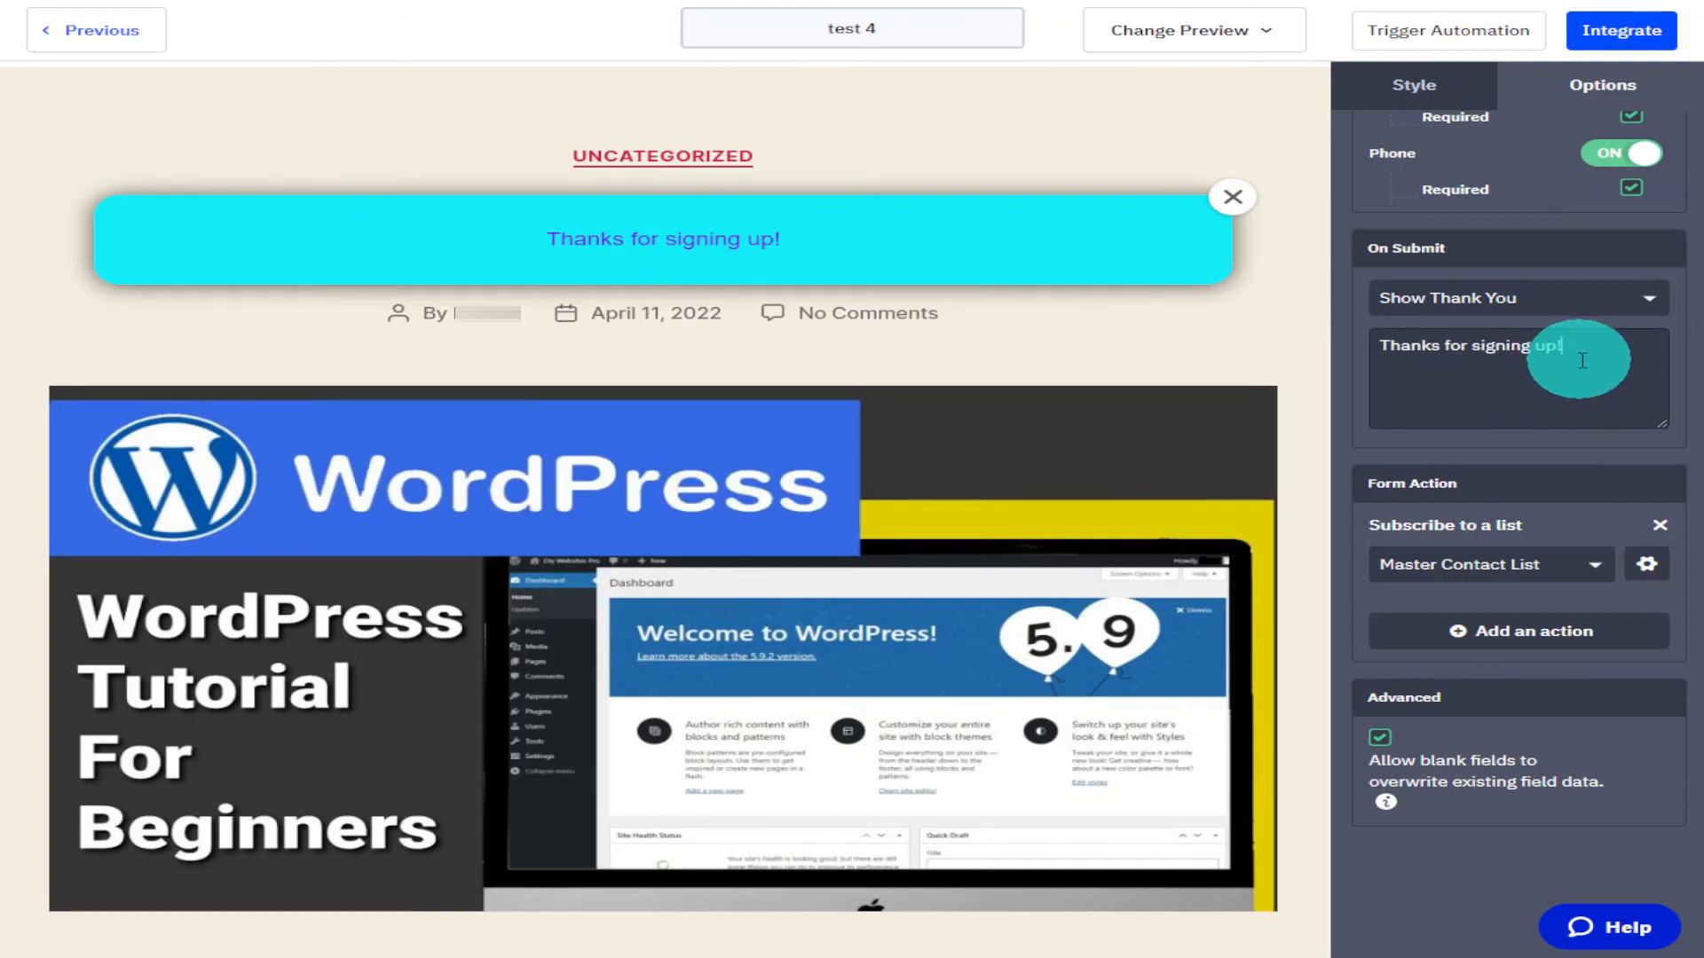
pyautogui.click(1645, 382)
pyautogui.write('Your The')
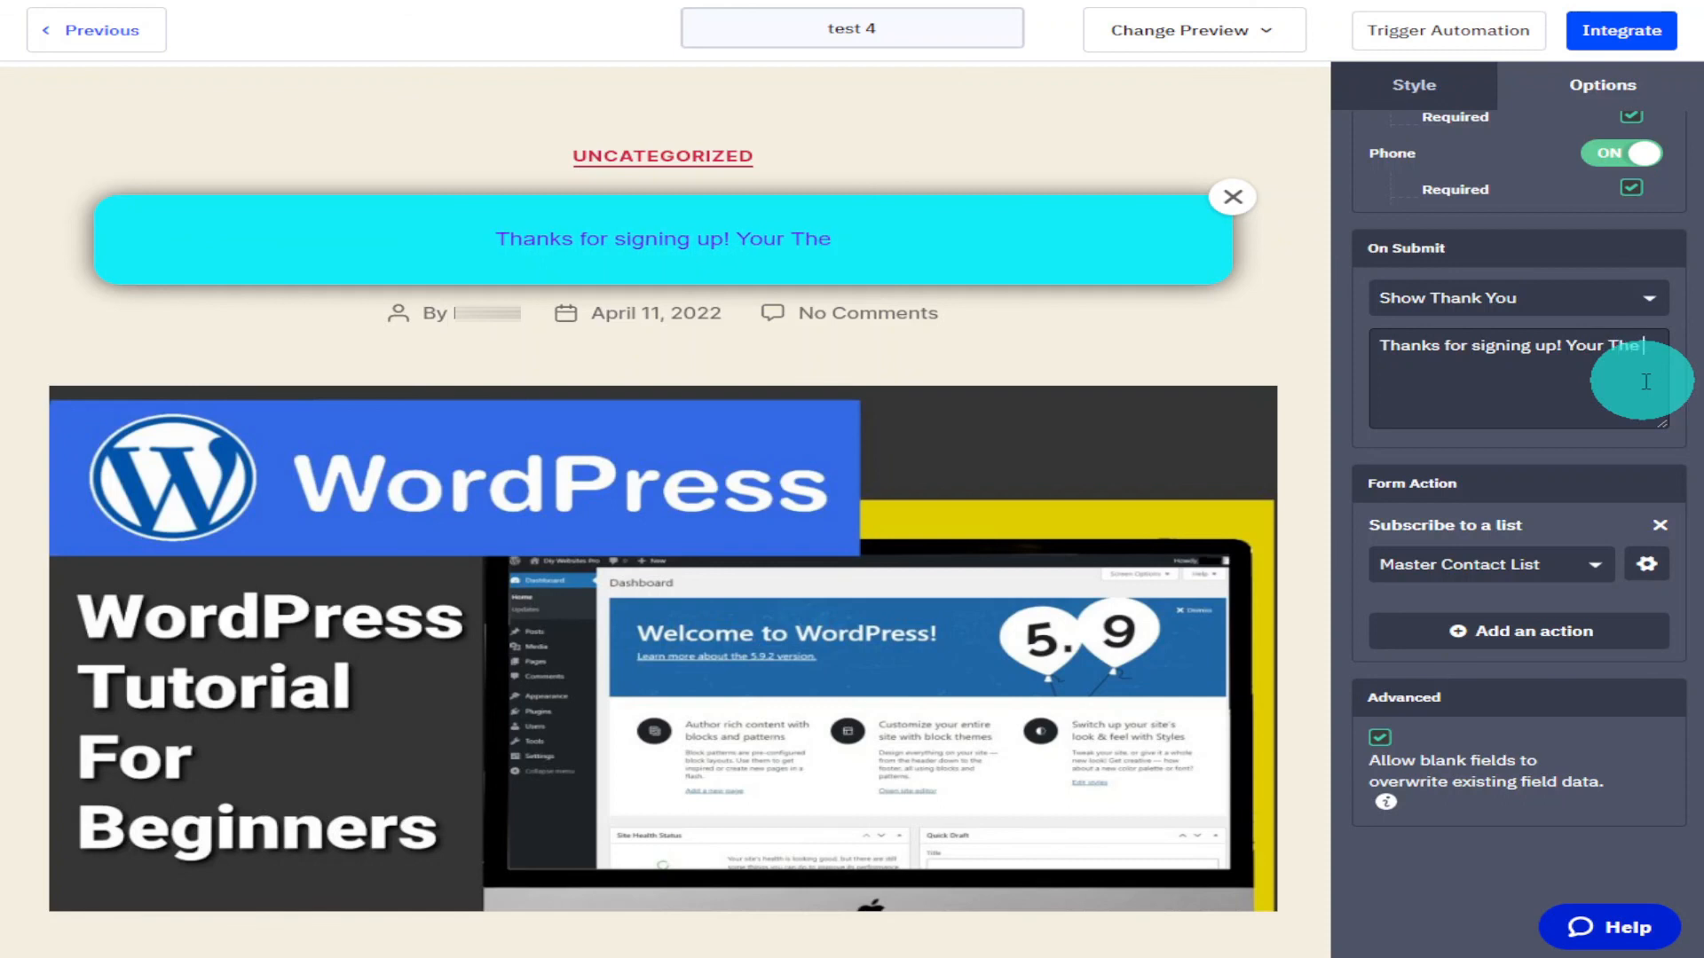
pyautogui.write(' Best')
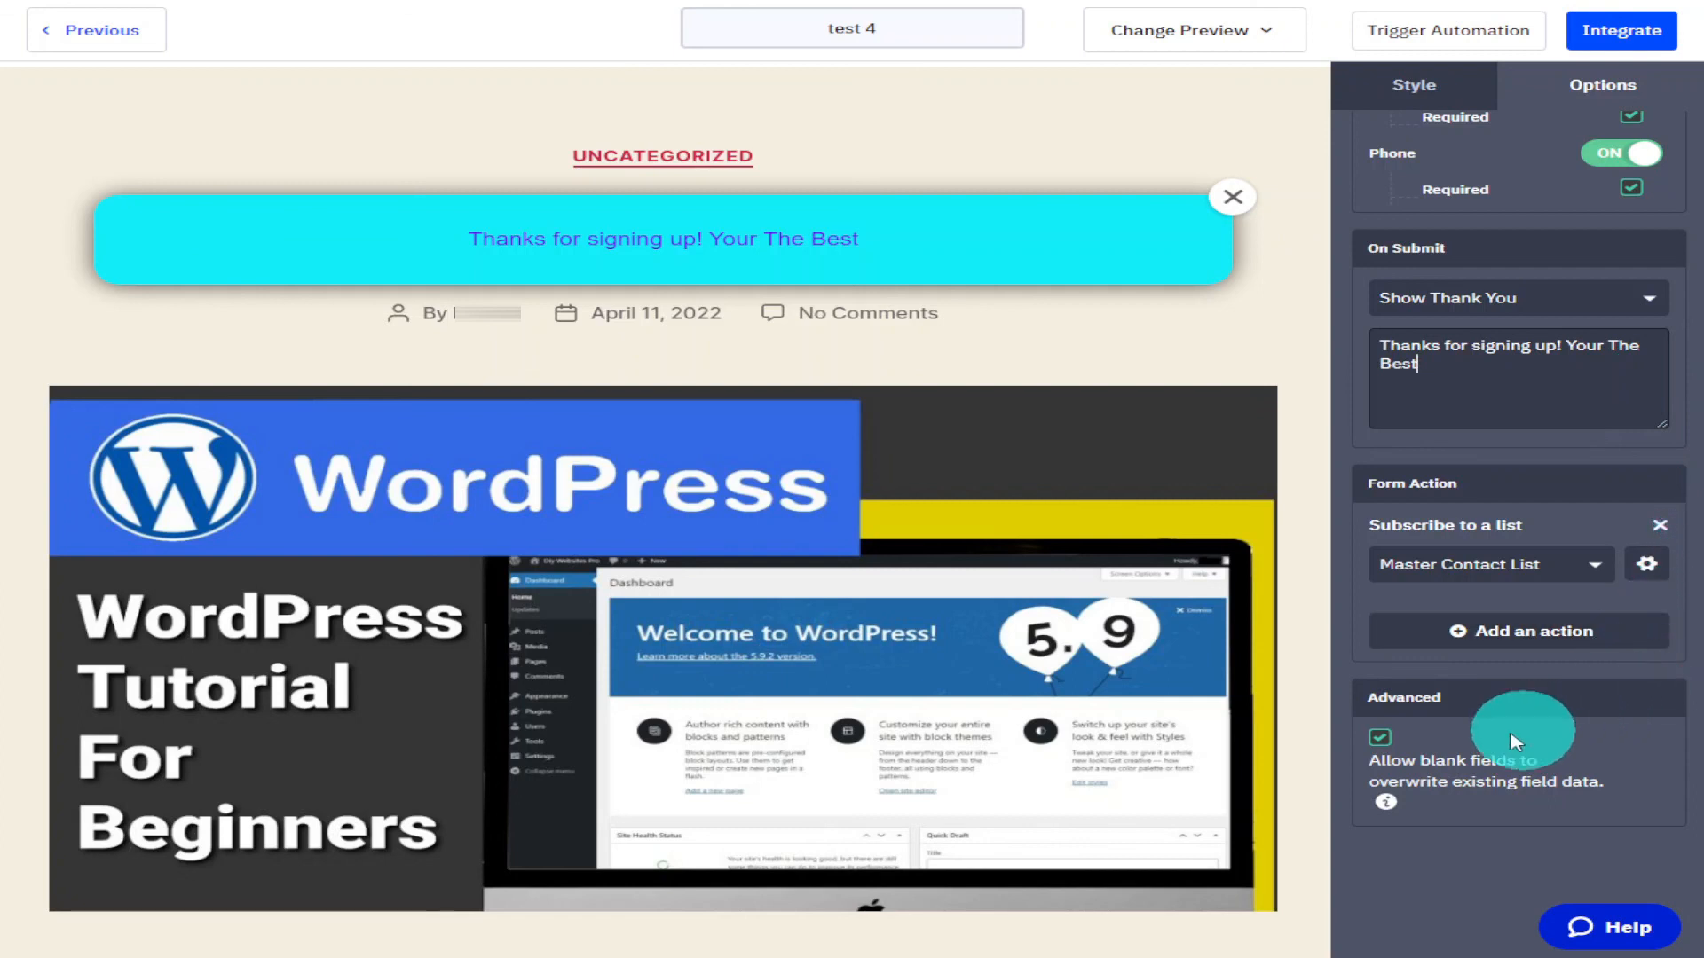
# Untick the option allowing blank fields to overwrite existing field data.
pyautogui.click(1389, 751)
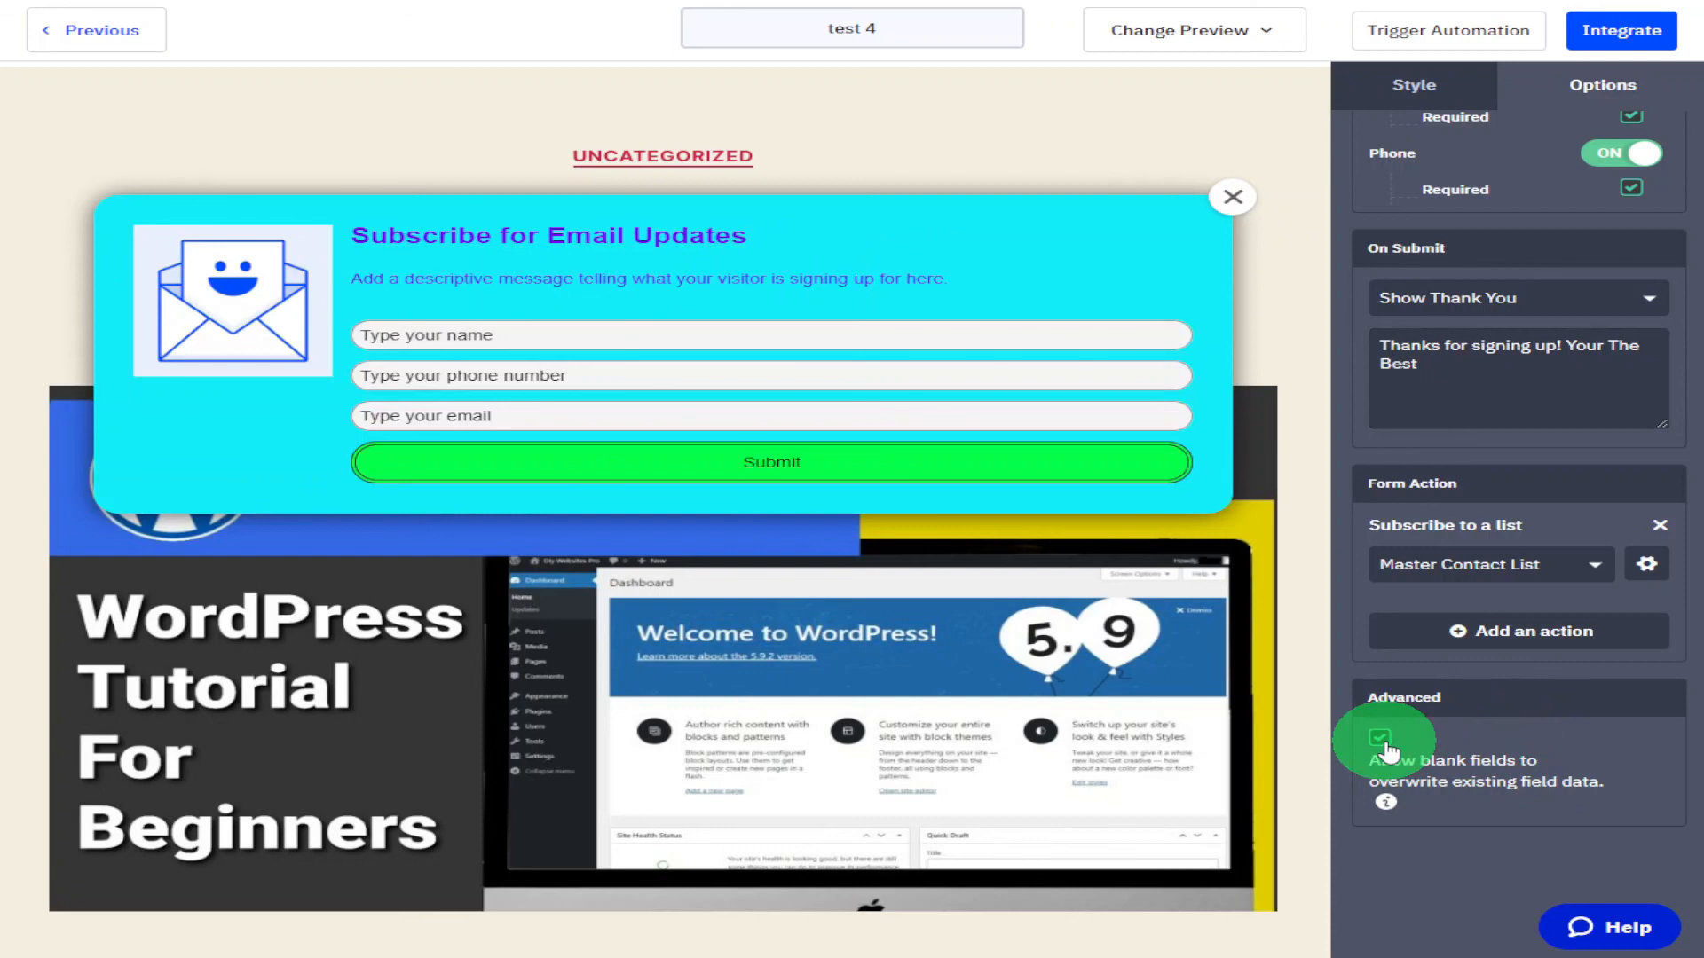
pyautogui.click(1384, 750)
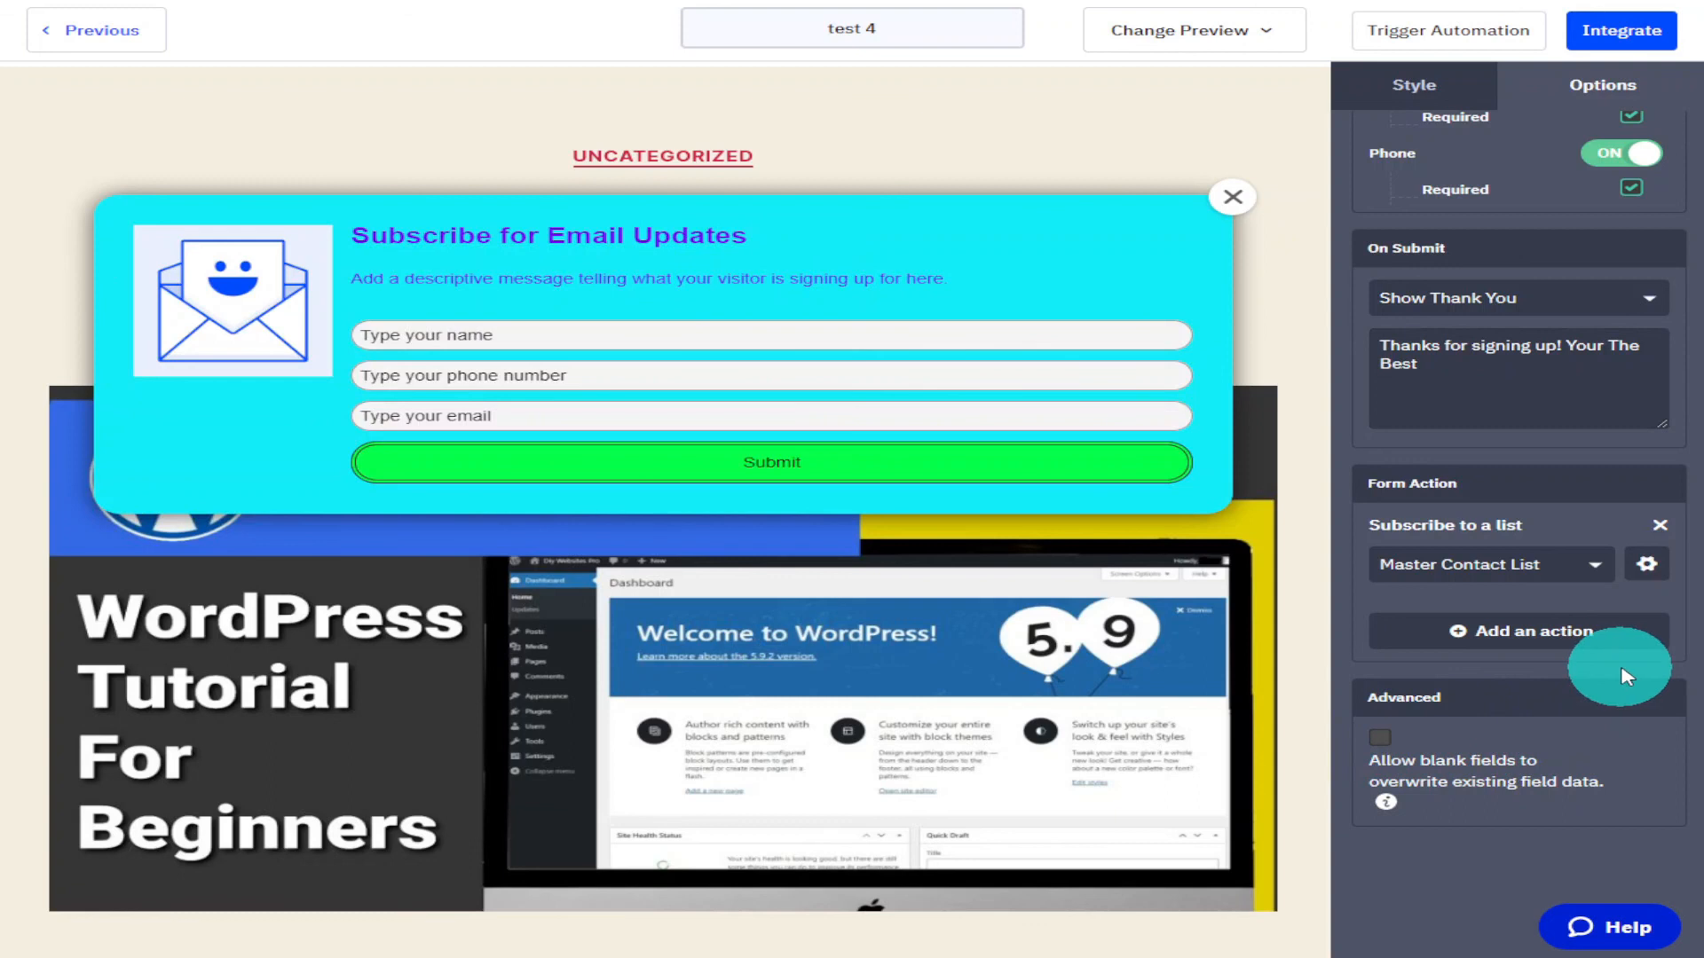
pyautogui.scroll(5, 1627, 676)
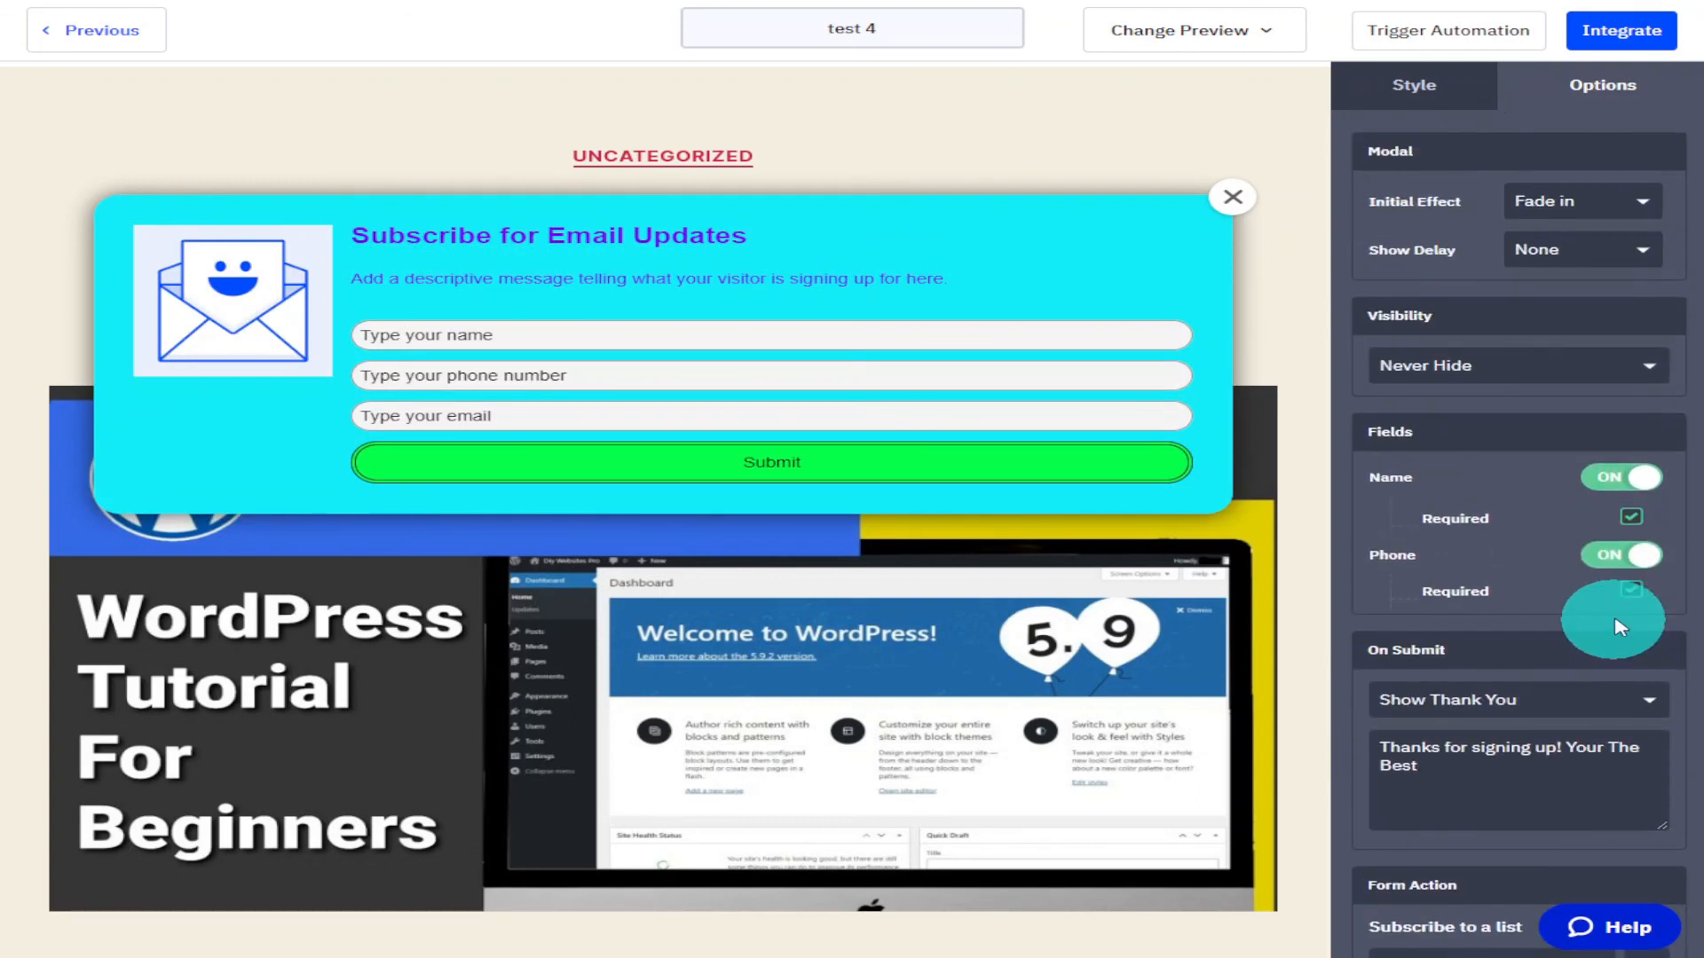
# Replace the modal's header image with active.png from the Content Manager.
pyautogui.click(256, 323)
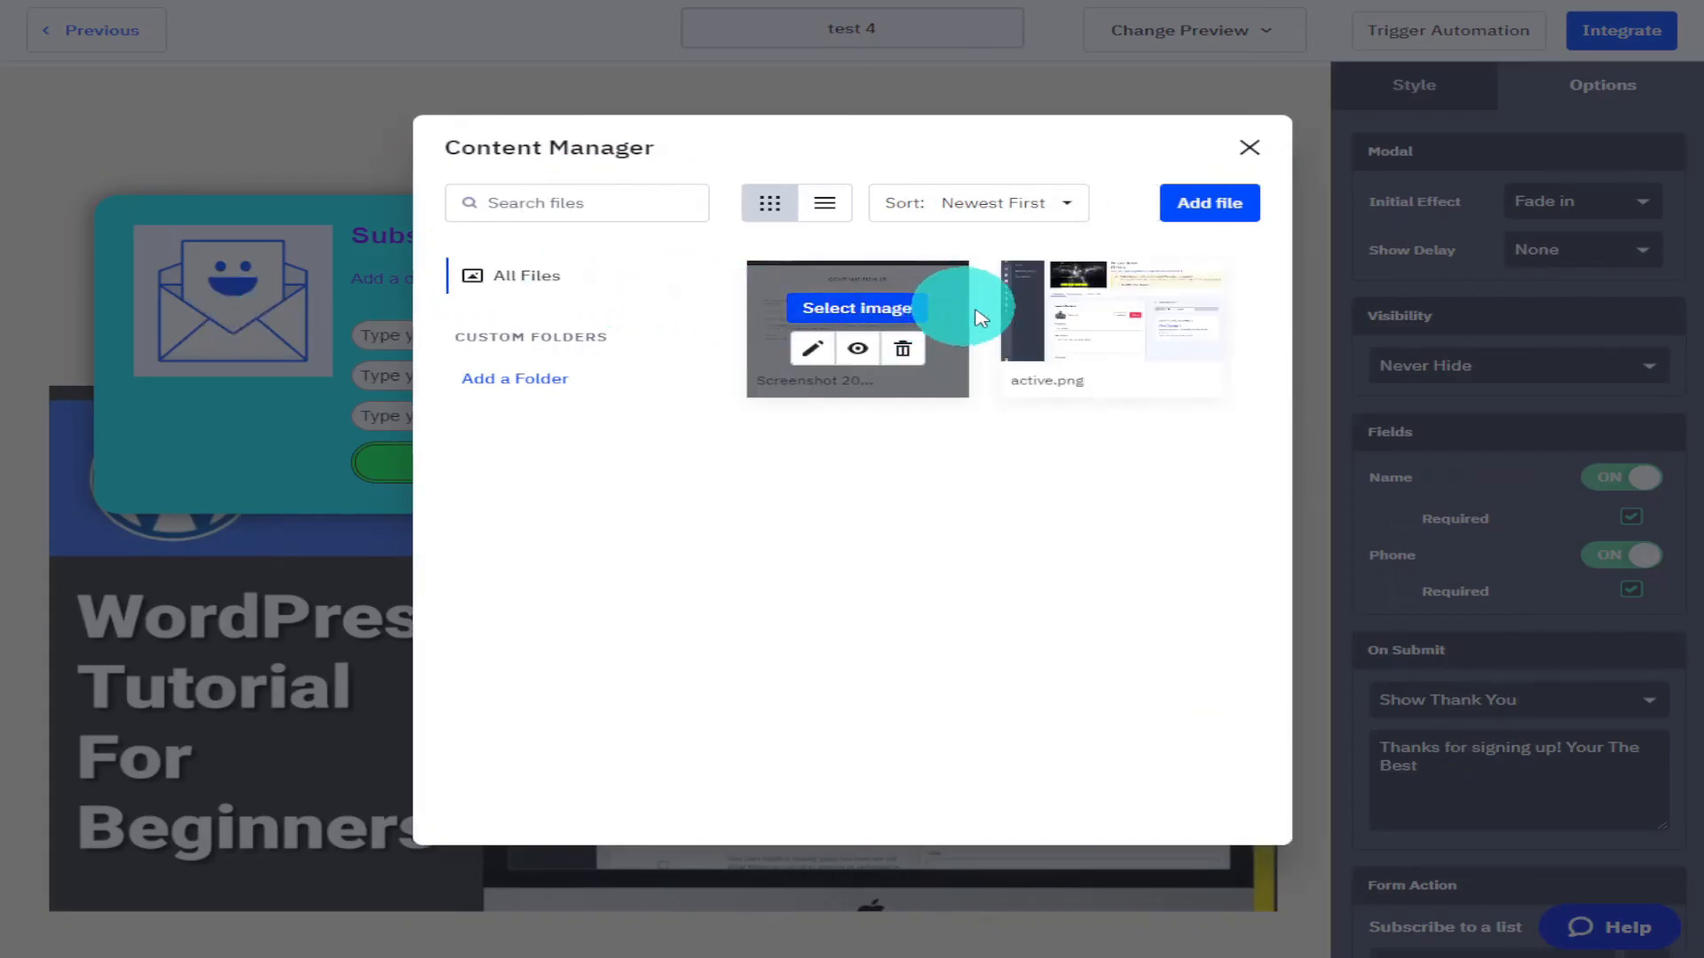
pyautogui.click(1111, 309)
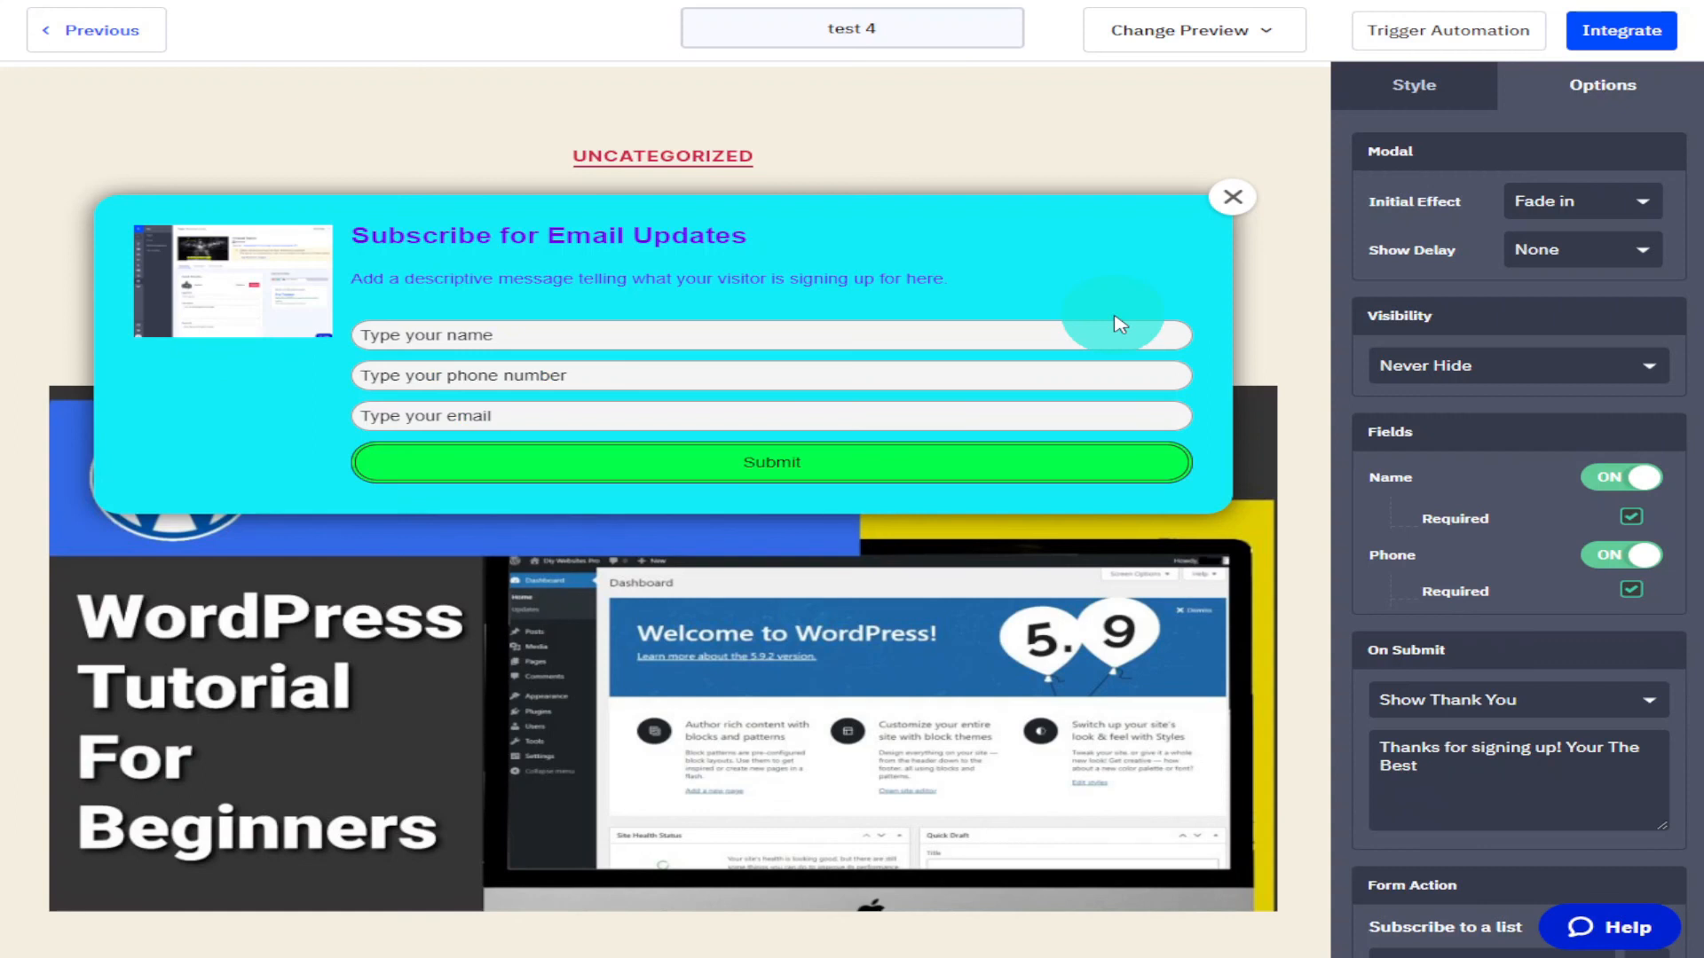
pyautogui.click(188, 236)
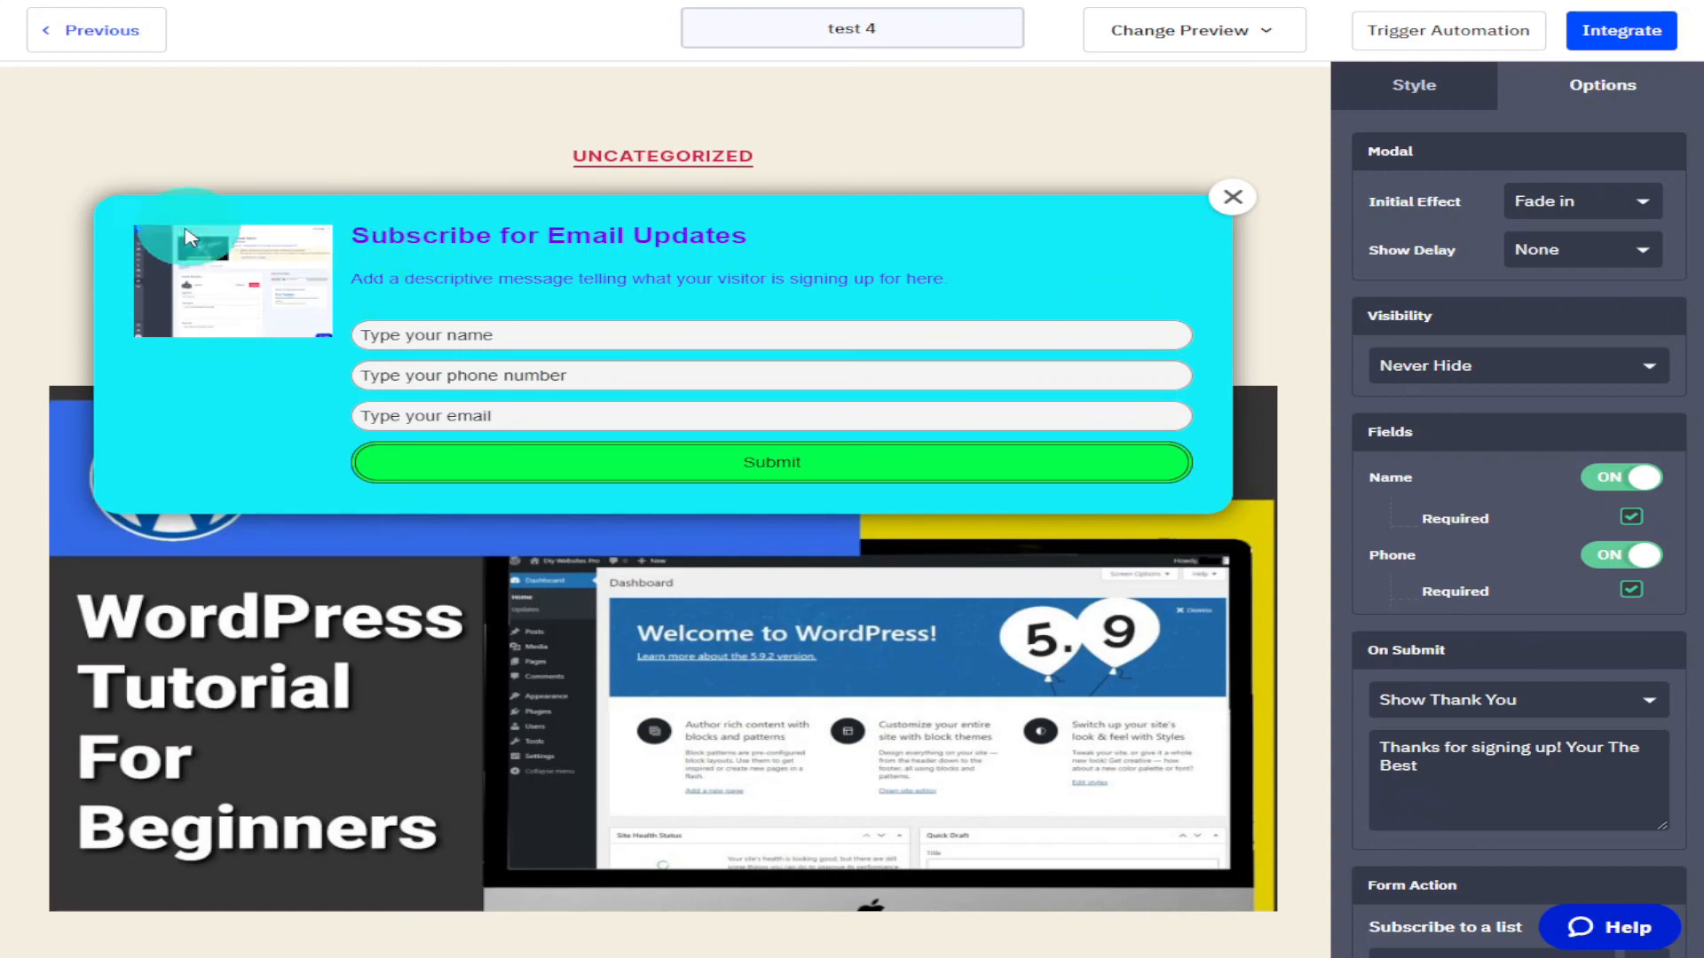
# Open the form's integration page and copy the simple embed code.
pyautogui.click(1593, 54)
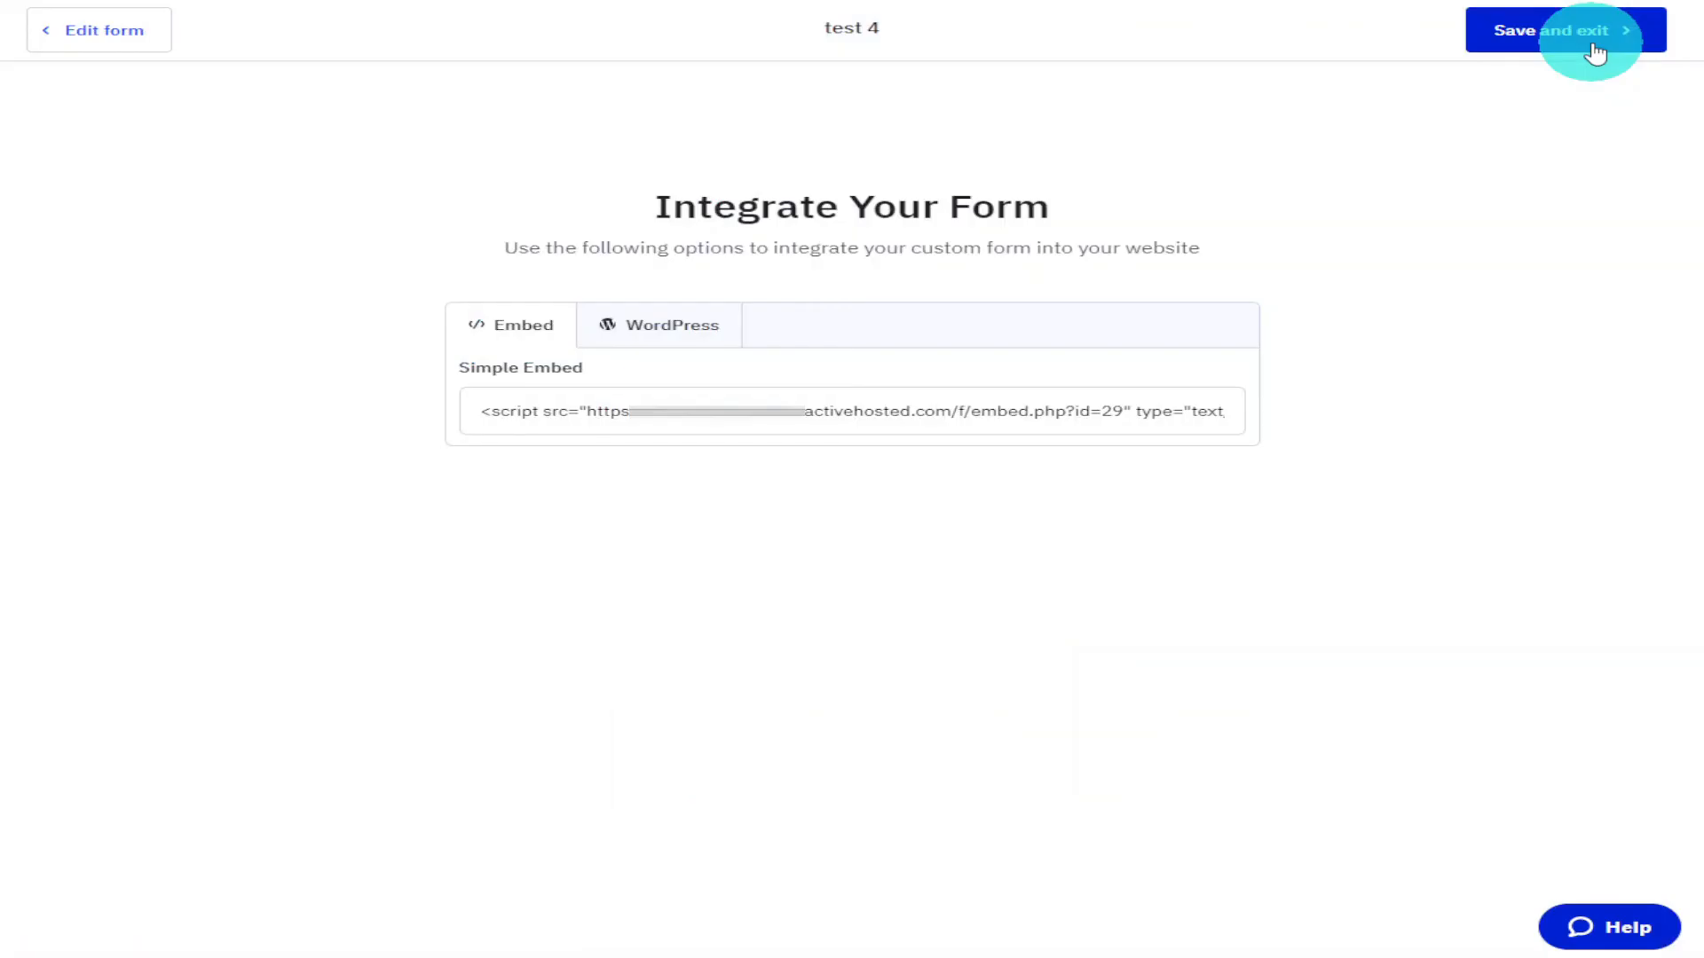
pyautogui.click(1068, 408)
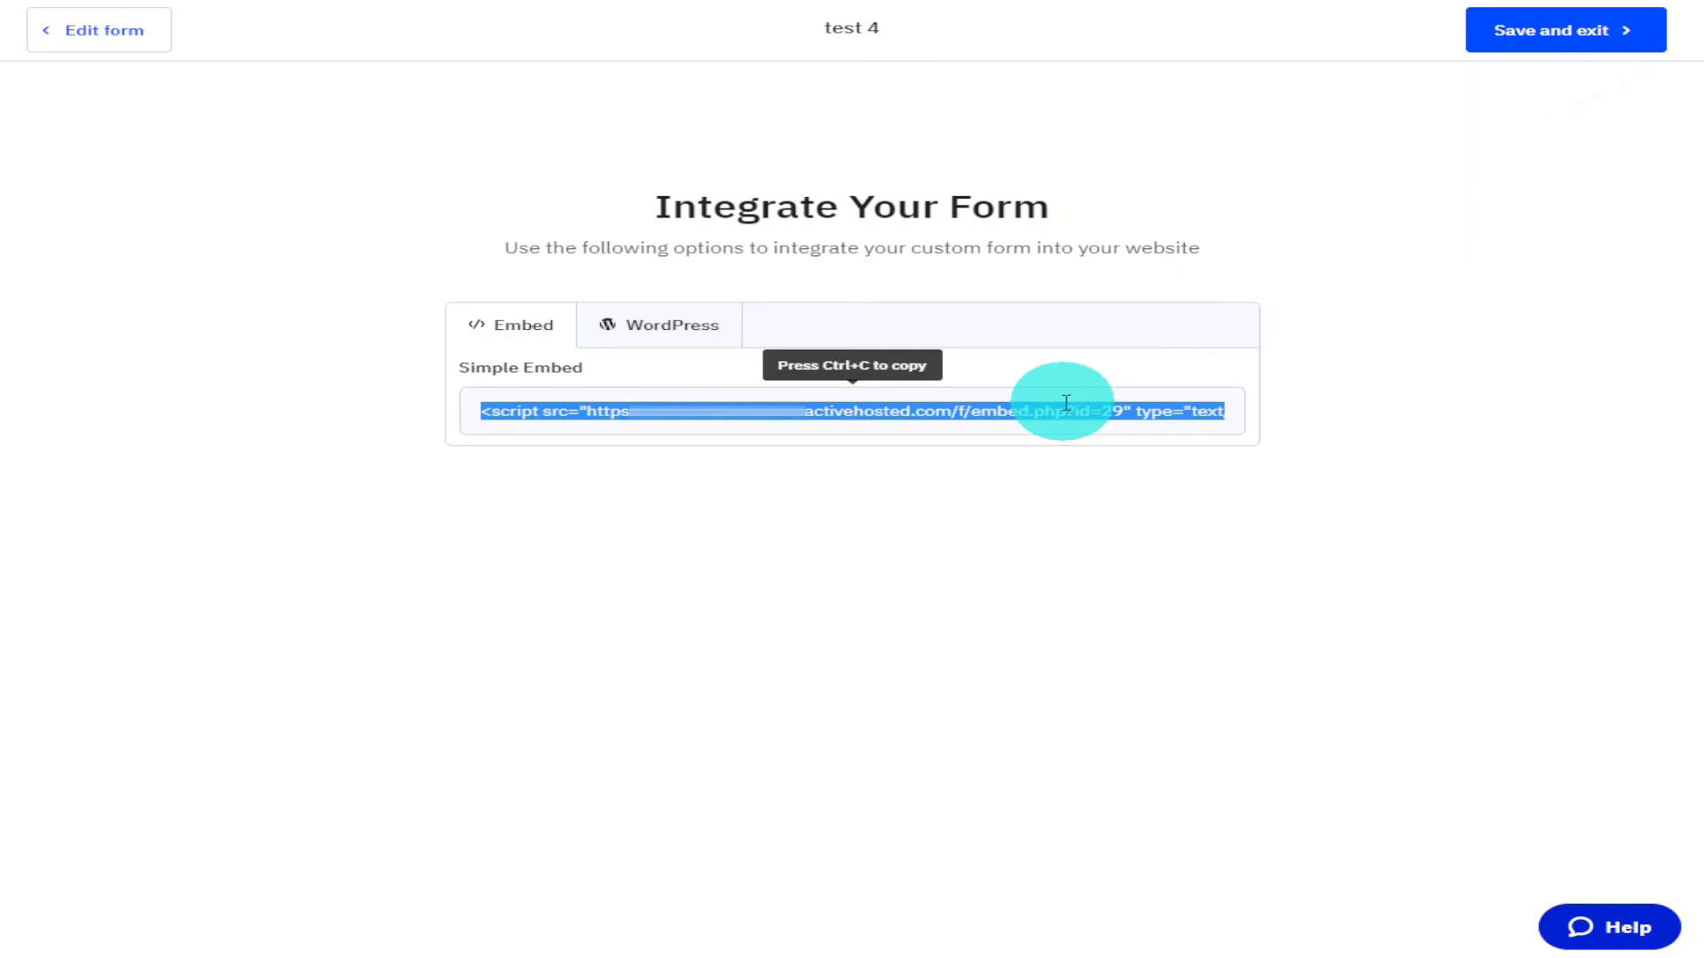
pyautogui.rightClick(1076, 413)
pyautogui.click(1136, 418)
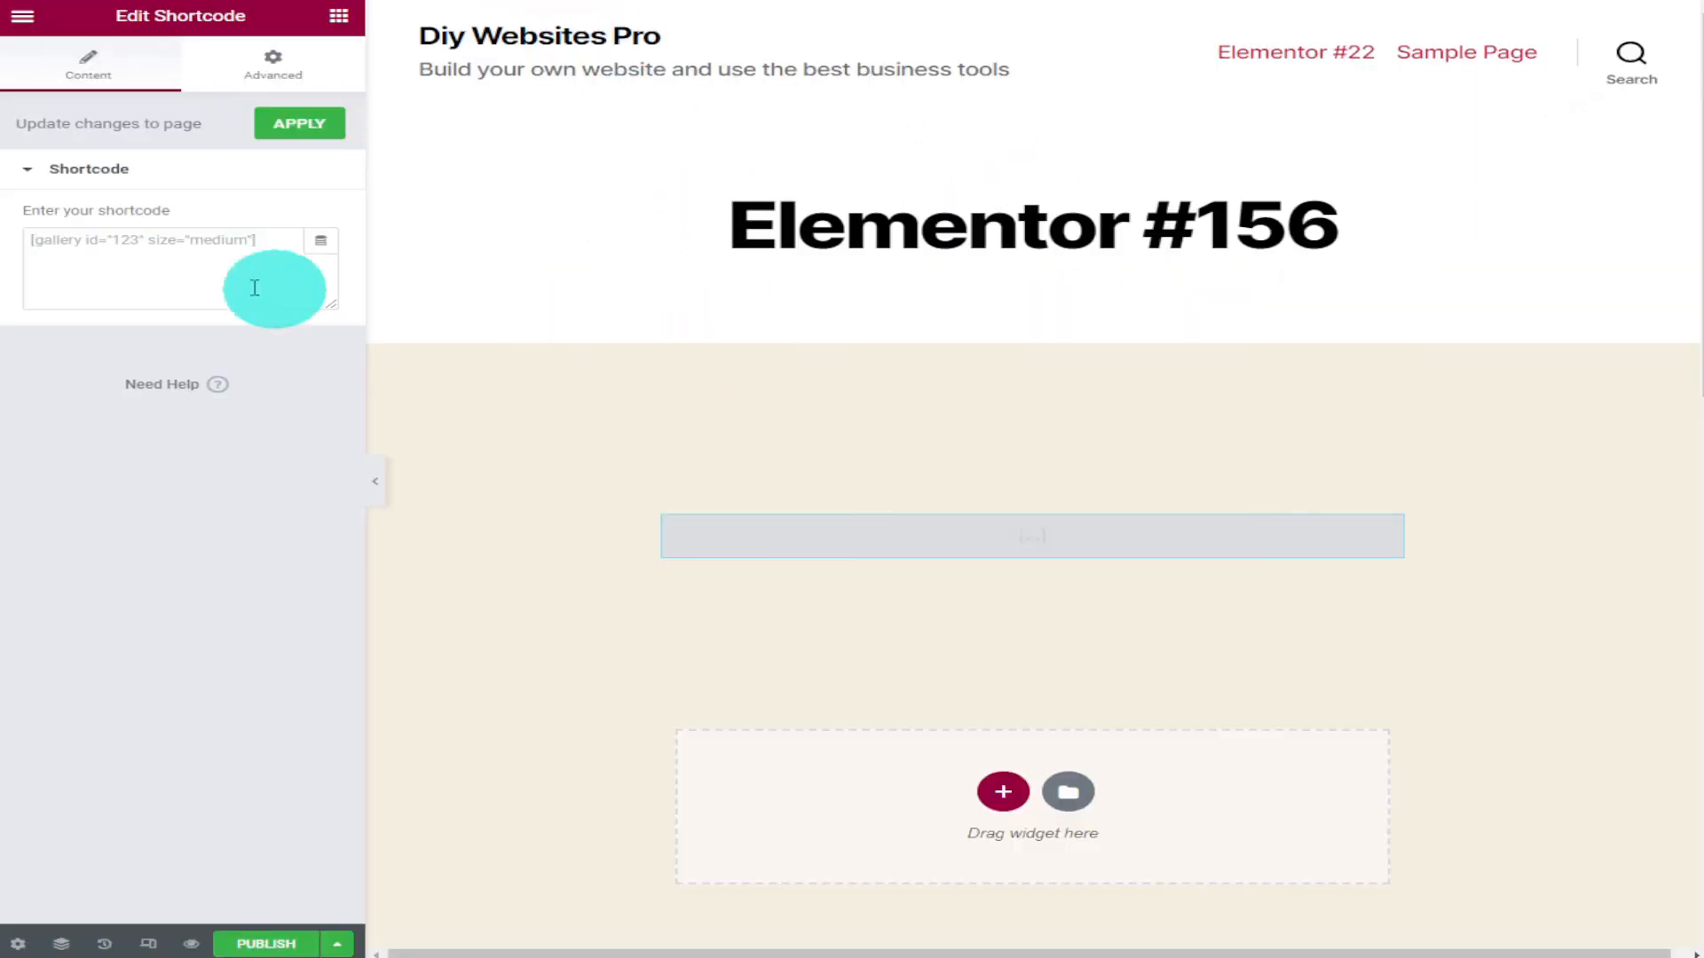
# Paste the embed code into the Elementor shortcode field and preview the page changes.
pyautogui.rightClick(172, 278)
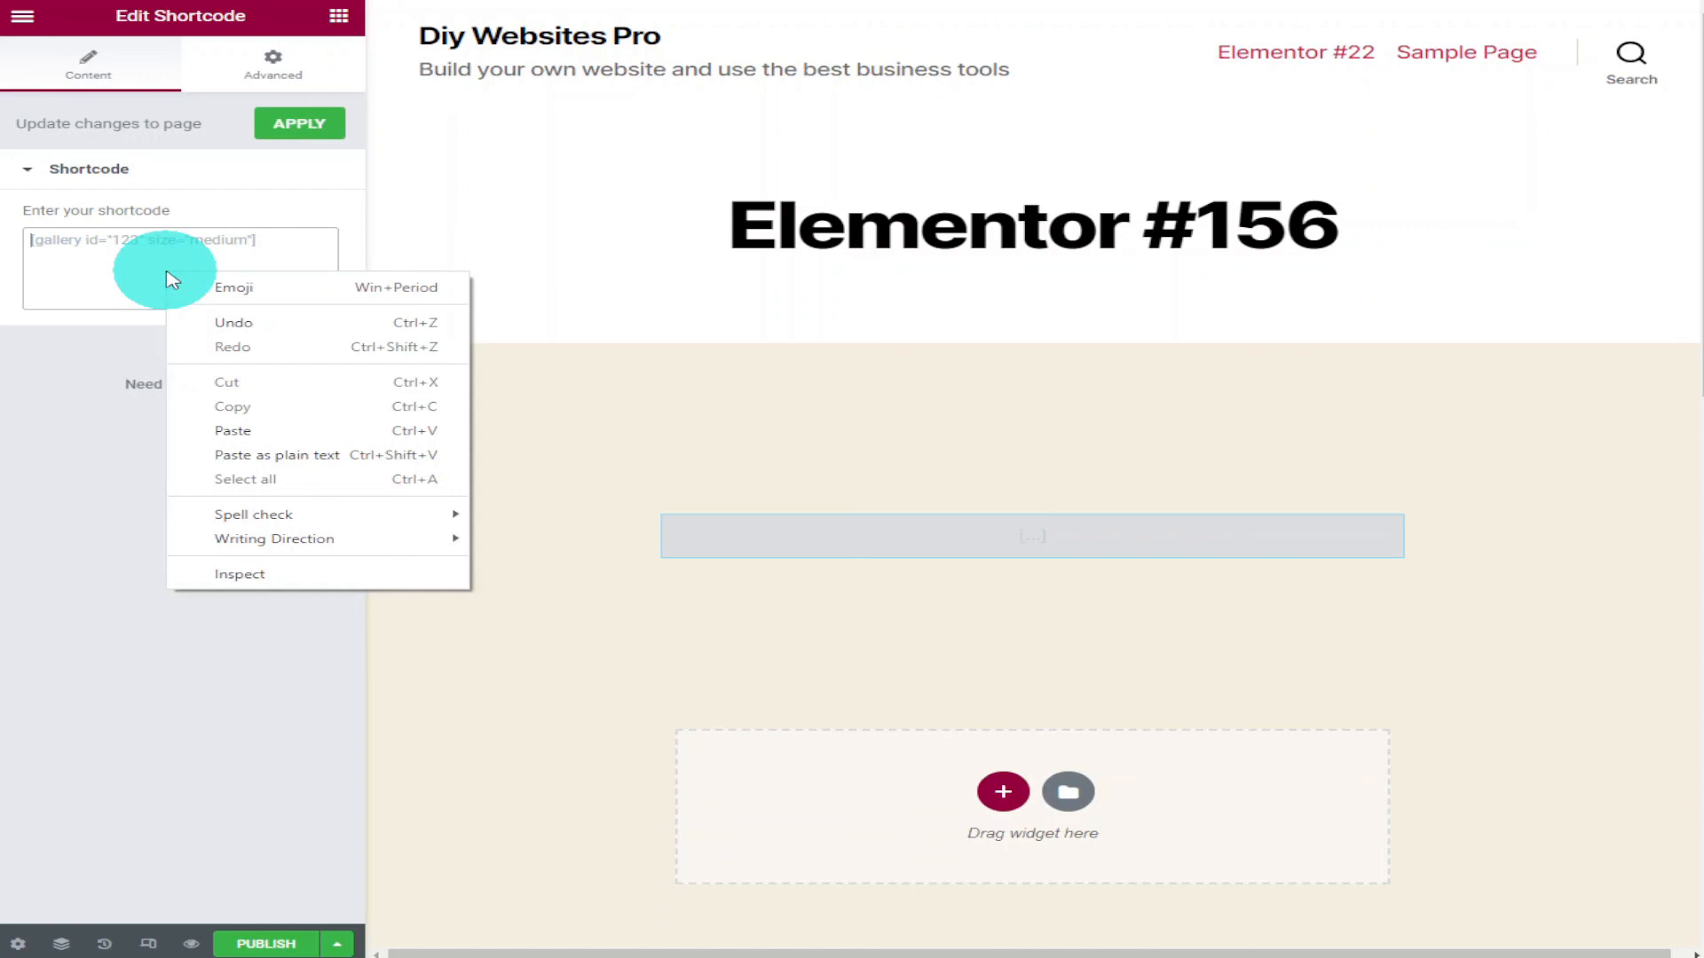
pyautogui.click(323, 430)
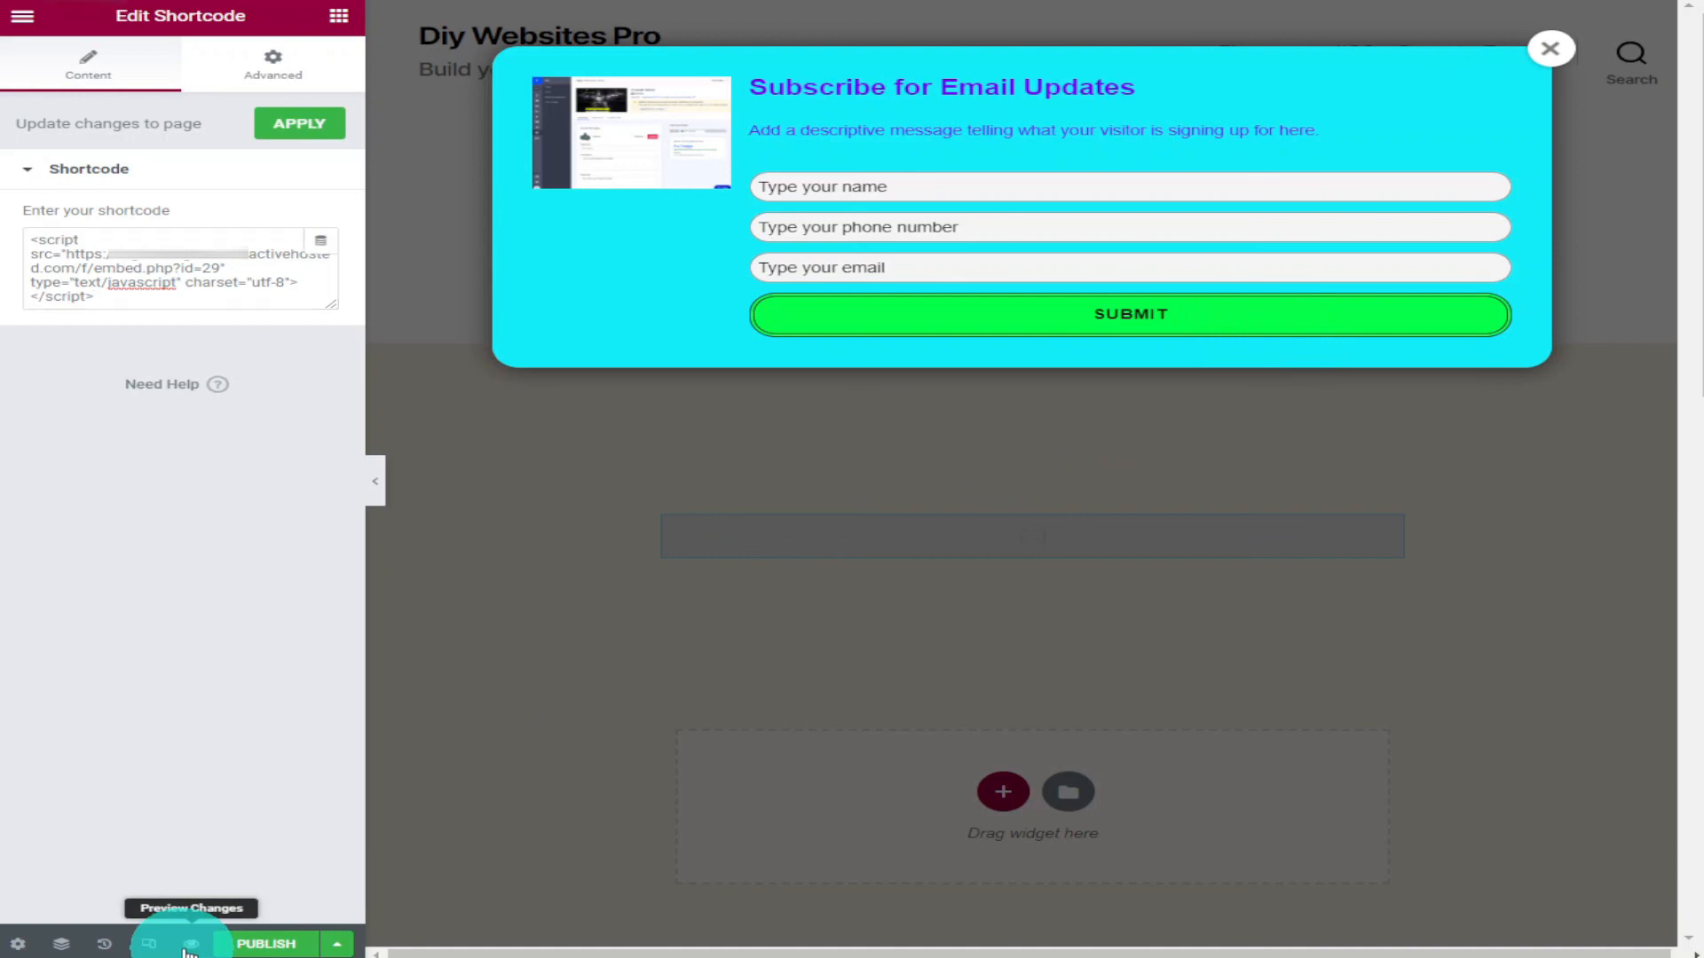
pyautogui.click(189, 946)
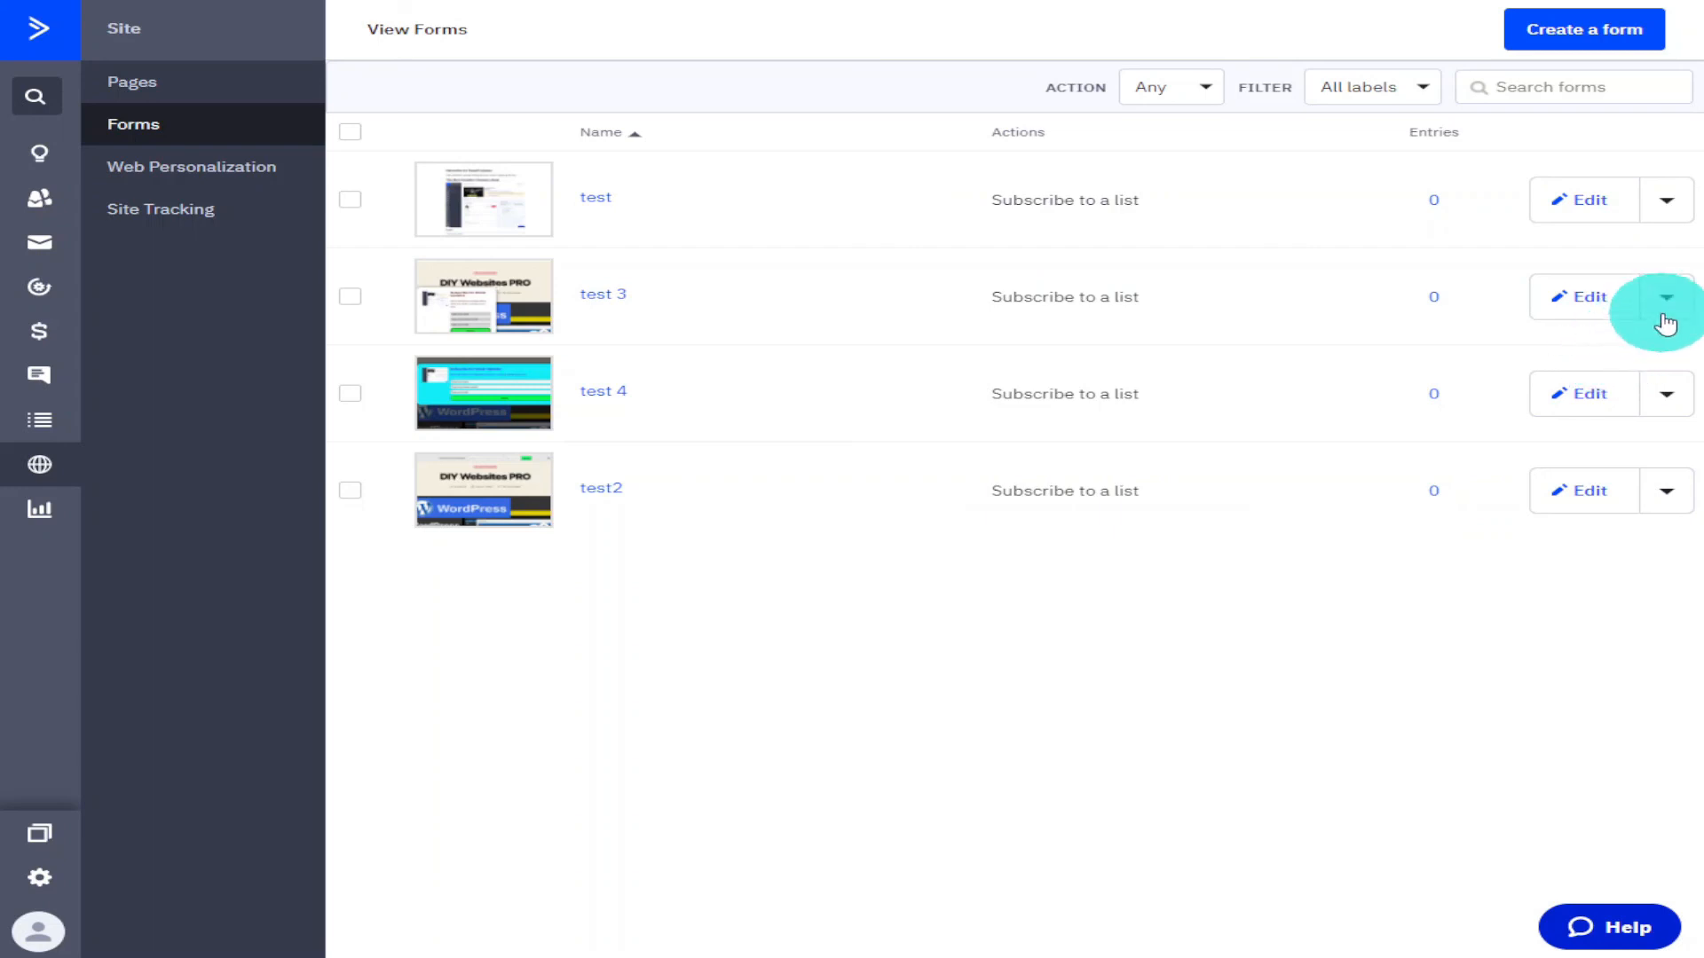
# Open the integration page of the test 3 form from the forms list.
pyautogui.click(1664, 306)
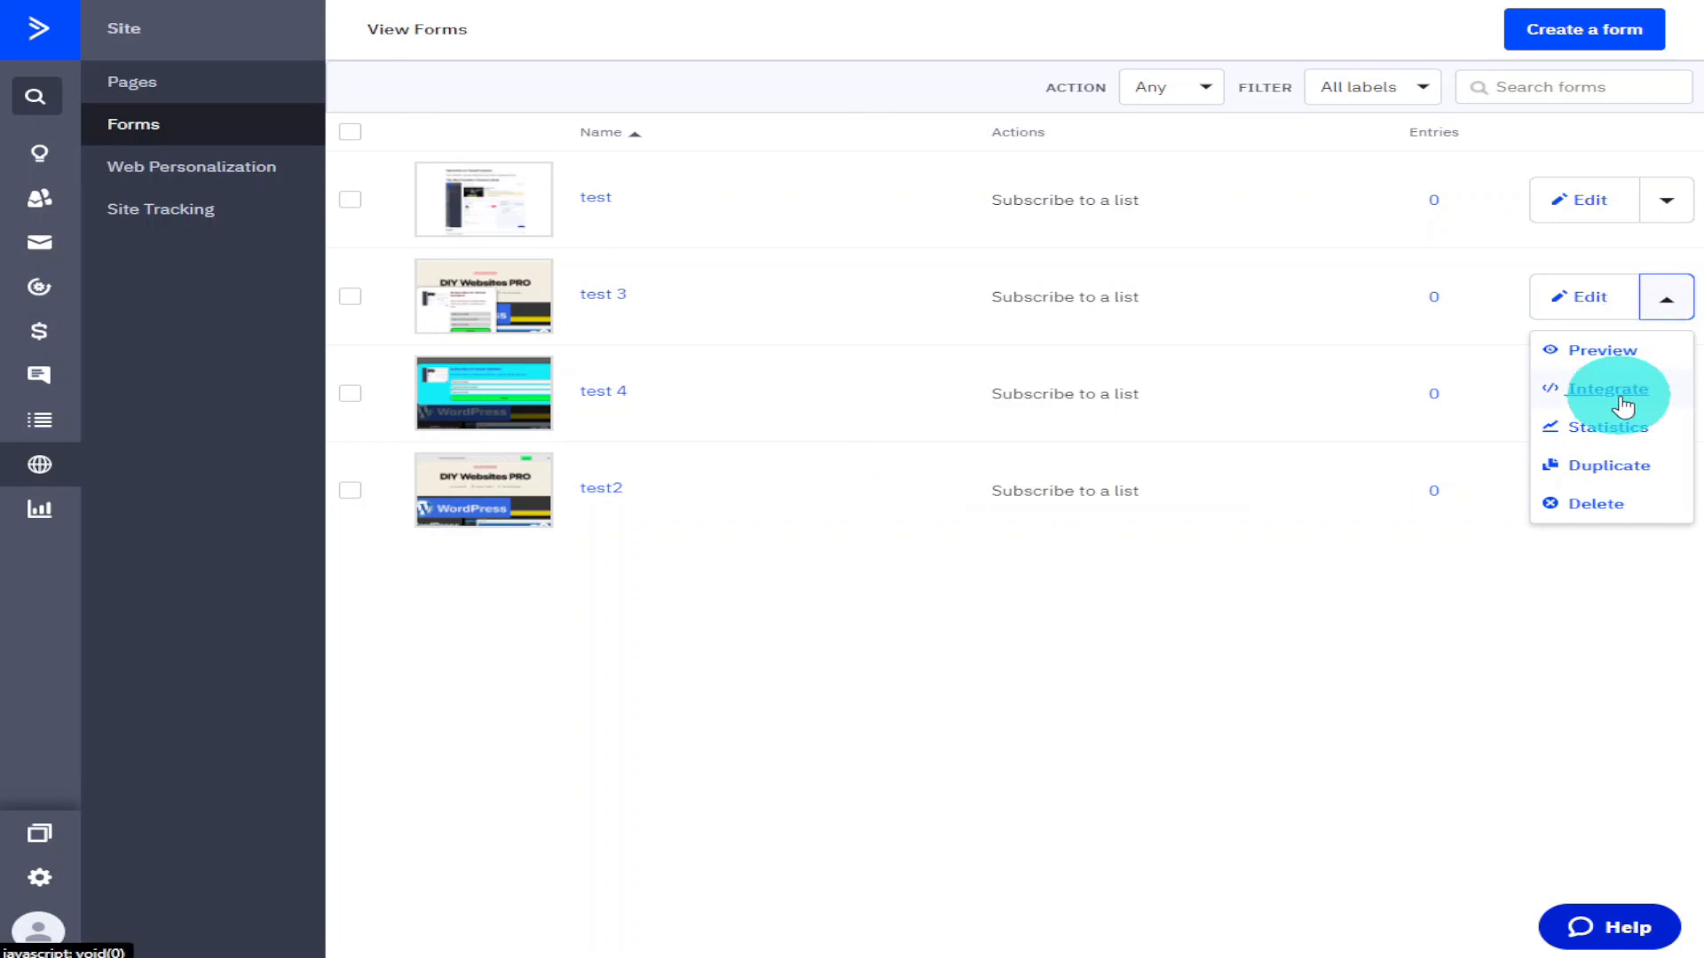
pyautogui.click(1623, 404)
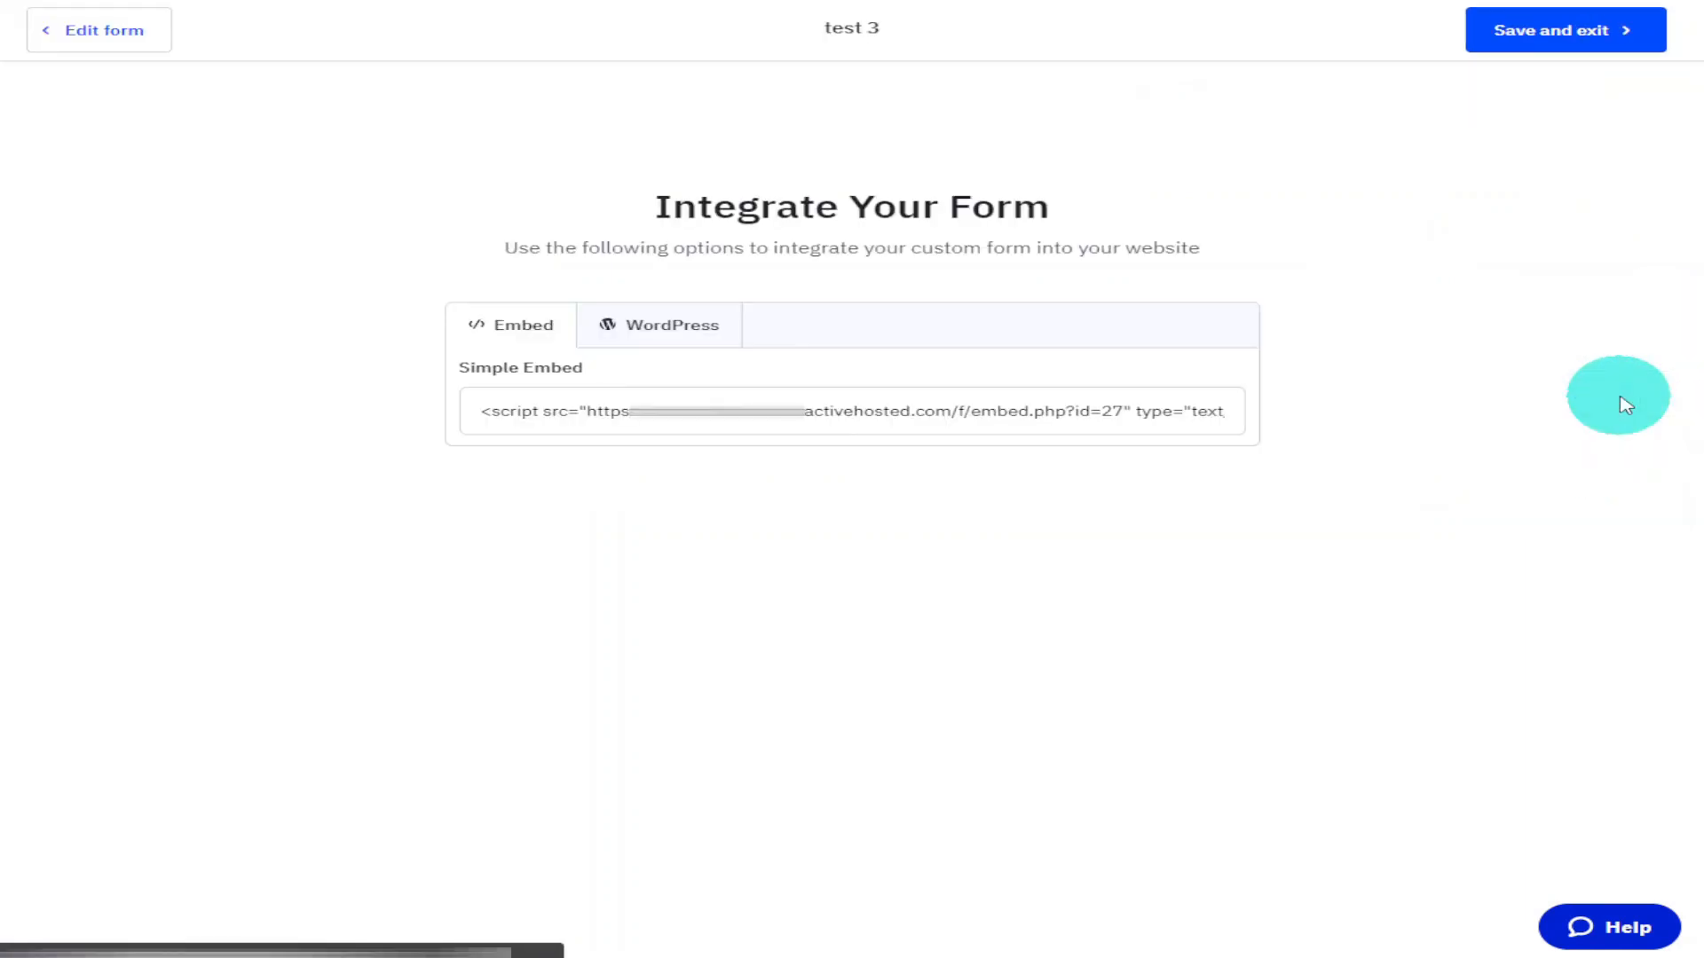